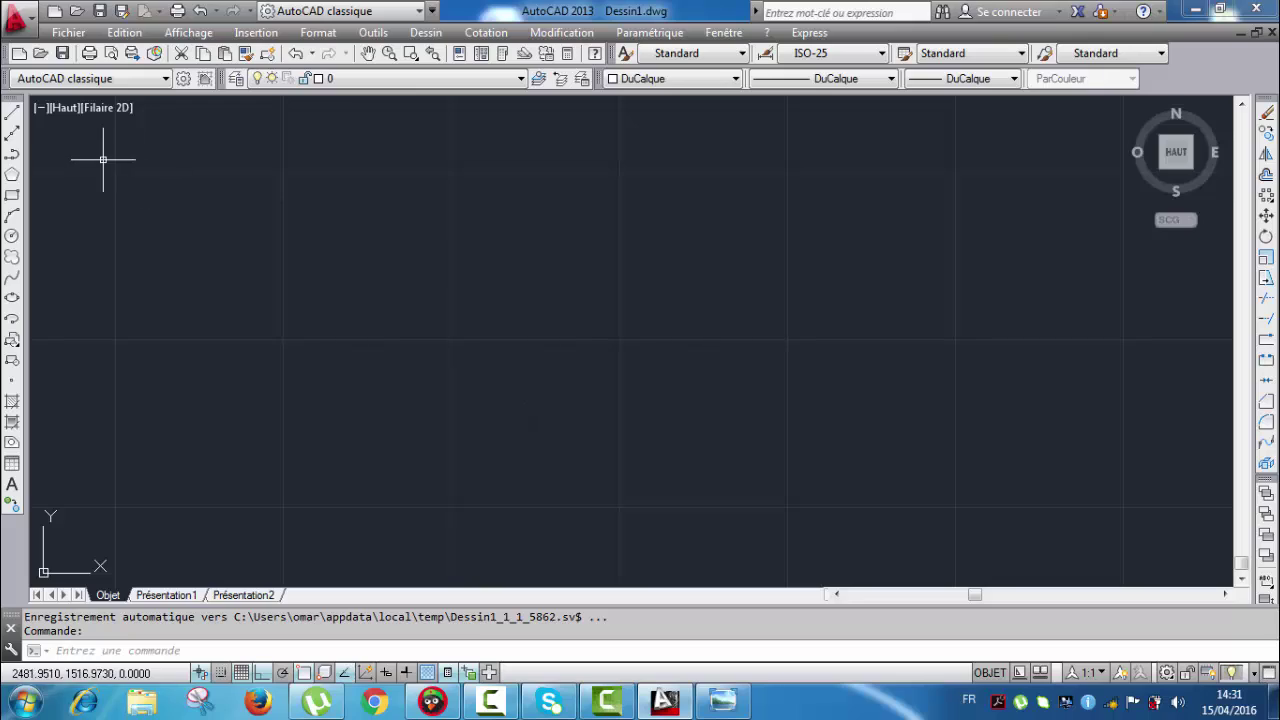
# Step: Draw a 90 by 90 square using the rectangle command's dimensions option
pyautogui.click(13, 240)
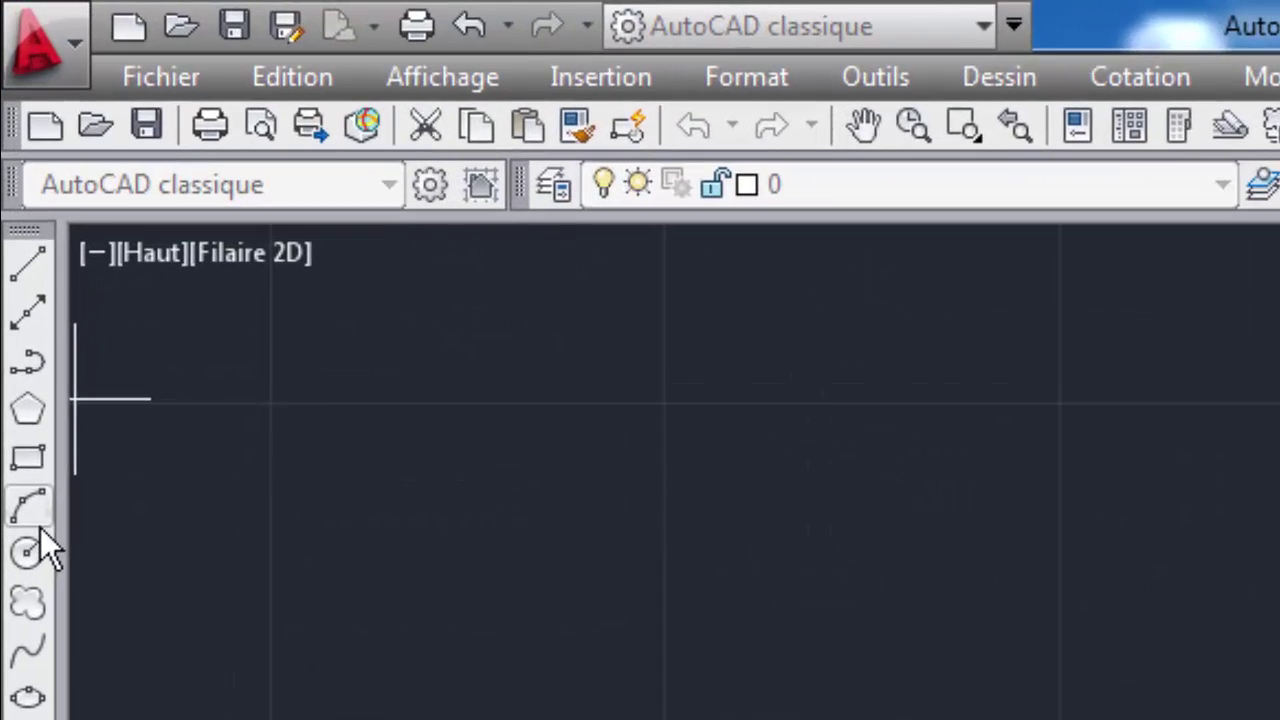
pyautogui.click(28, 456)
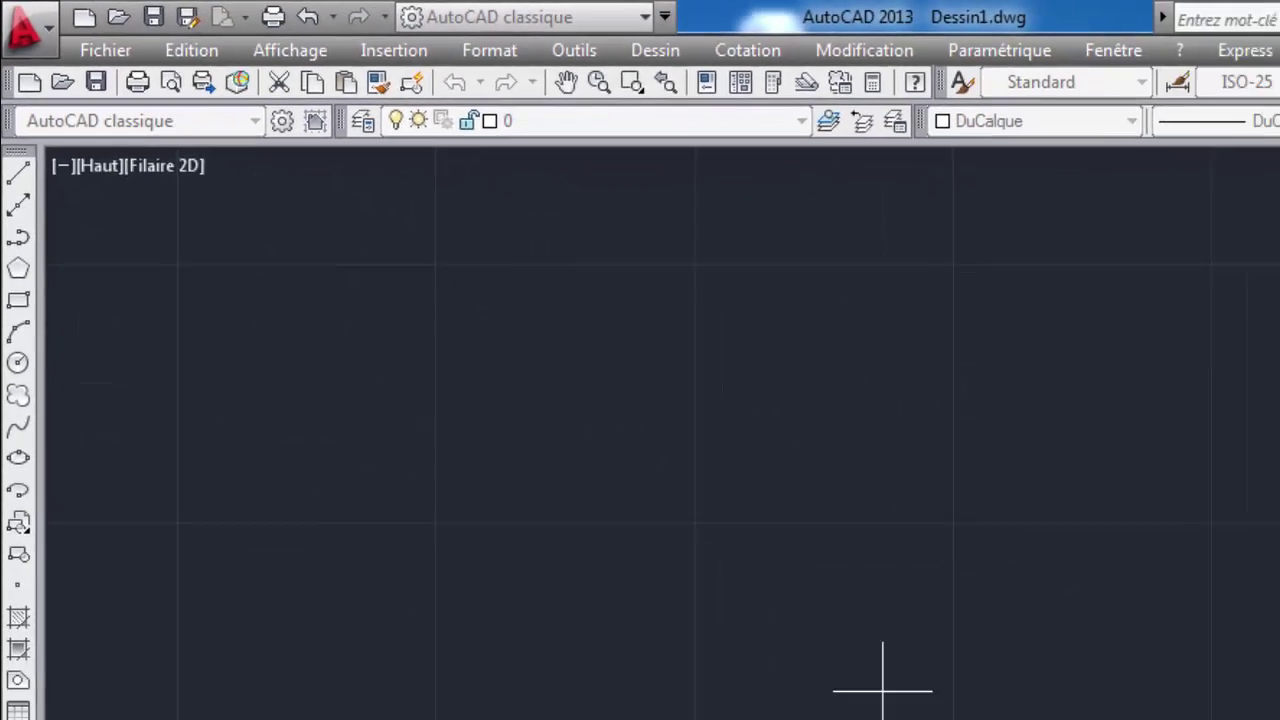
pyautogui.click(787, 350)
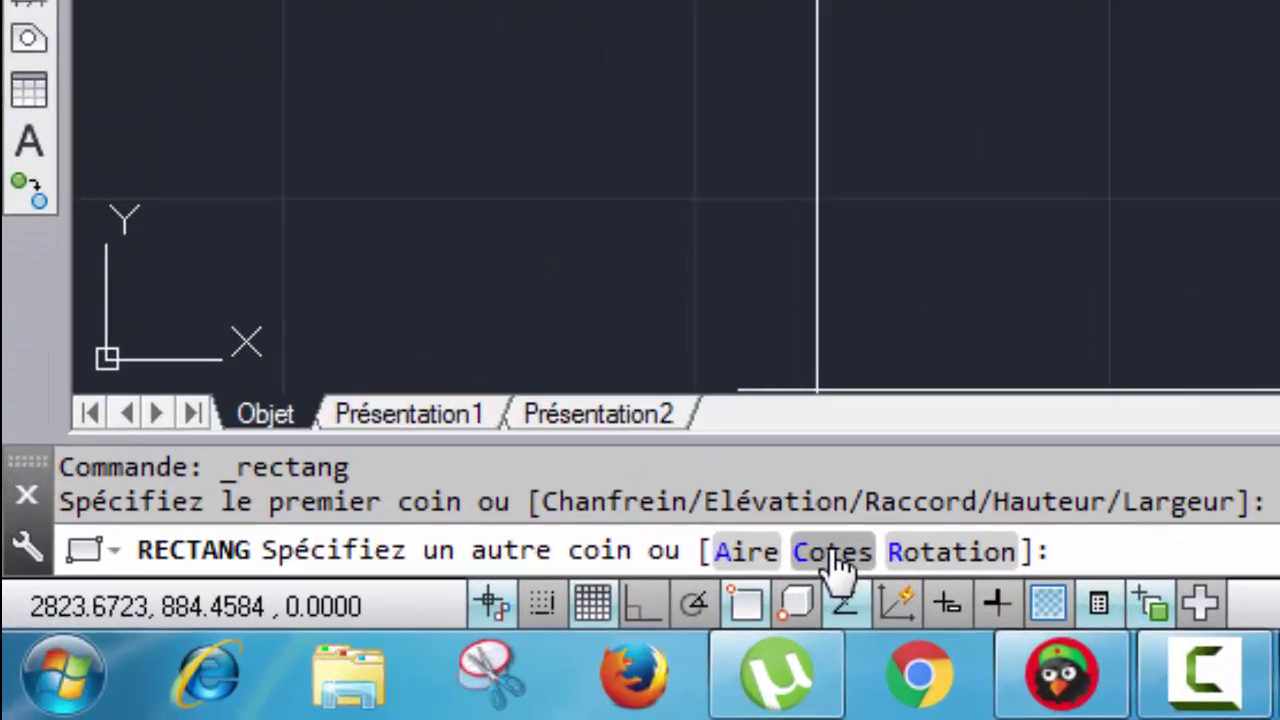
pyautogui.click(339, 651)
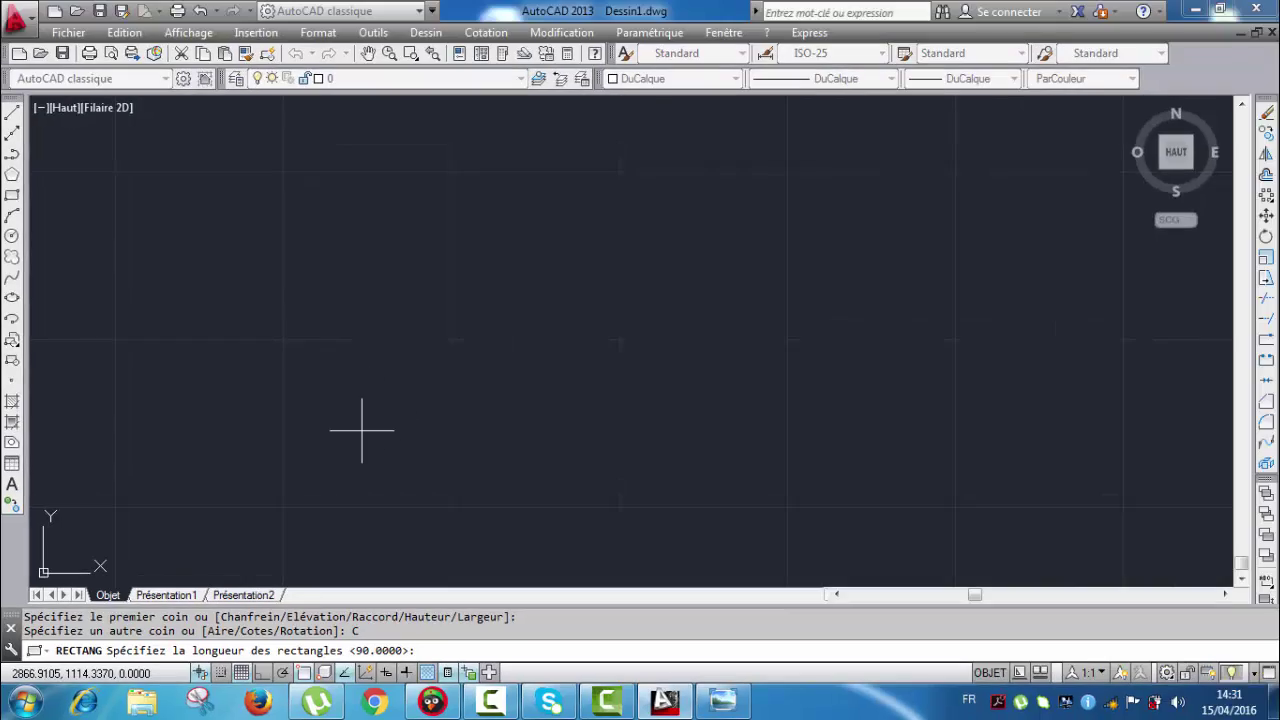
pyautogui.write('90')
pyautogui.press('Return')
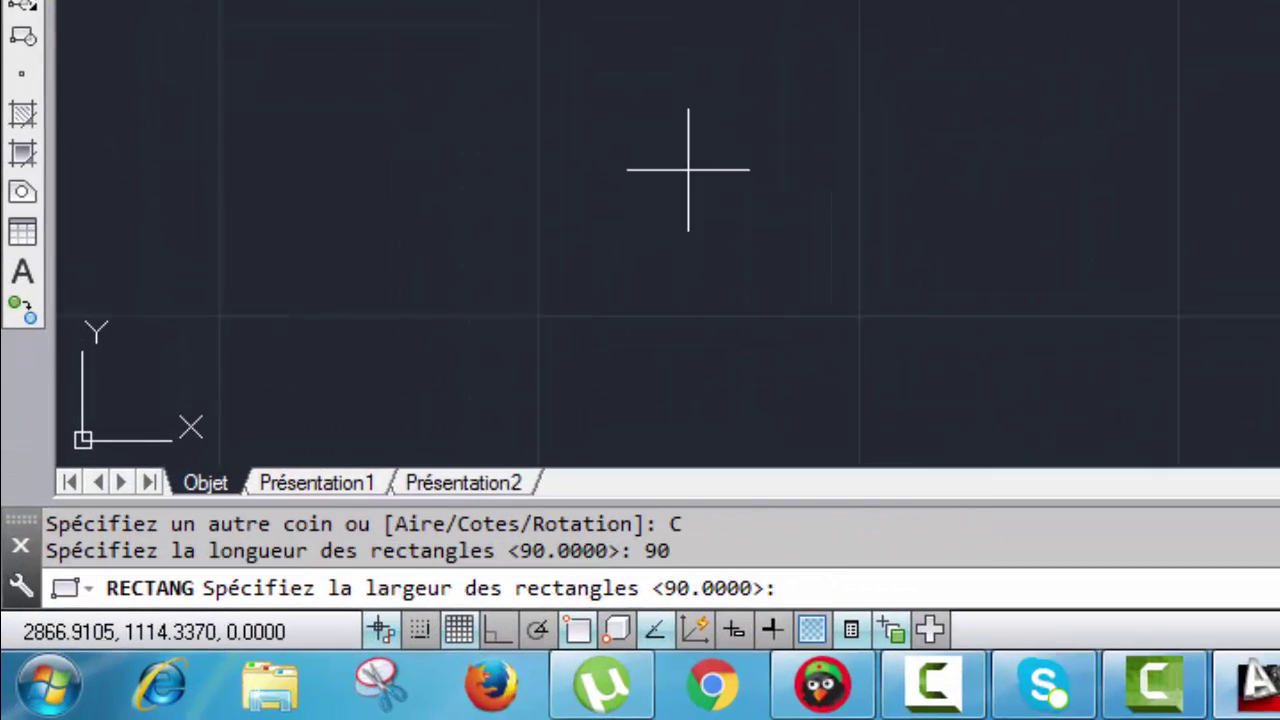
pyautogui.write('90')
pyautogui.press('Return')
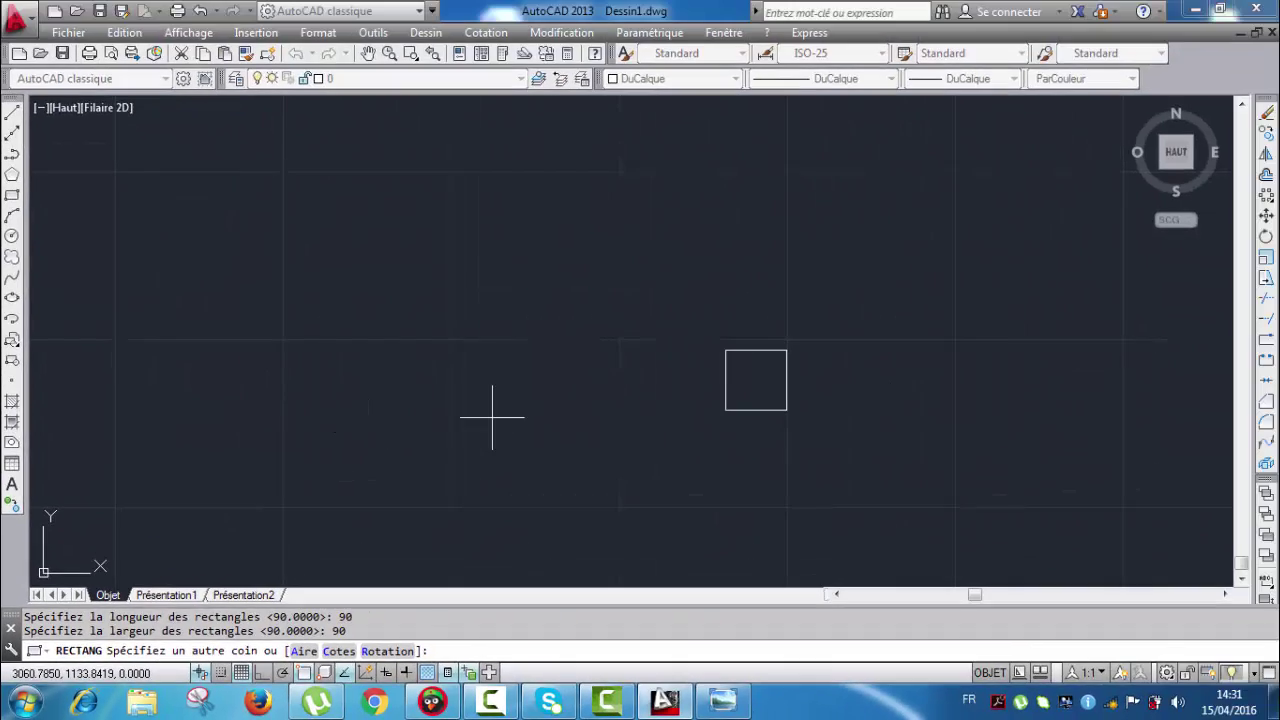
pyautogui.scroll(6, 756, 380)
pyautogui.moveTo(834, 360); pyautogui.dragTo(571, 391, button='middle')
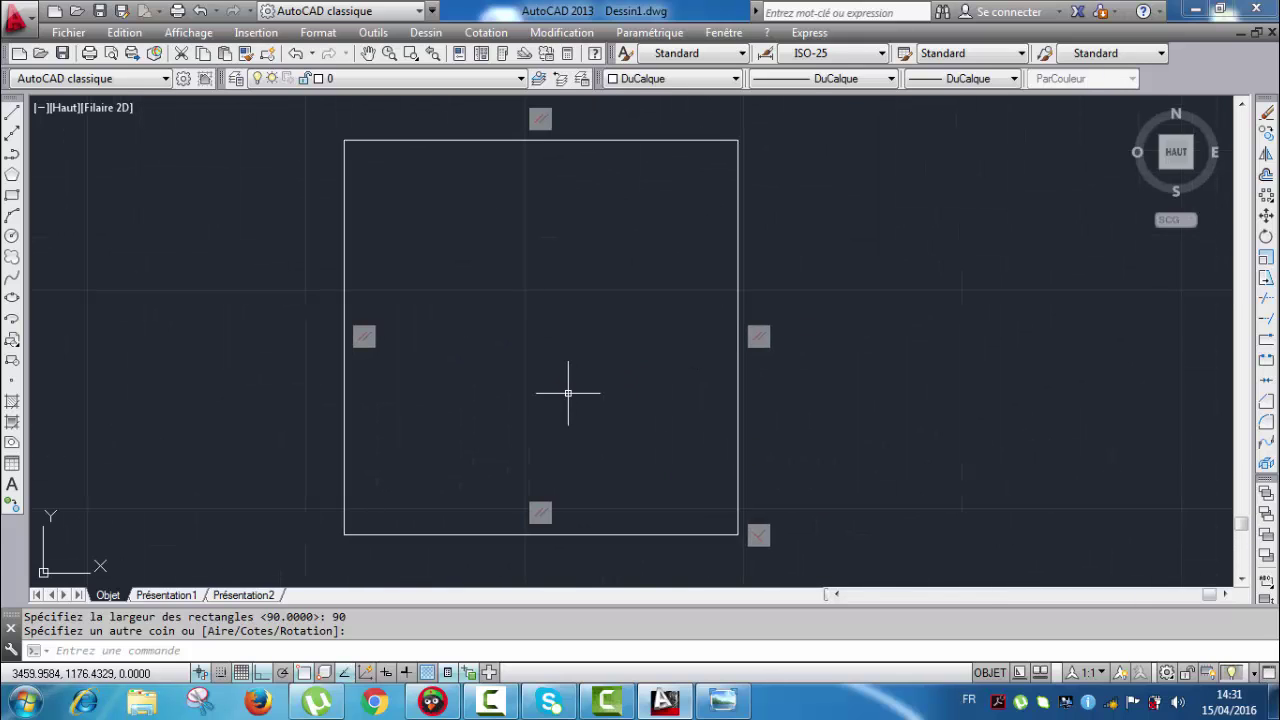
# Step: Draw a circle of radius 25 centred in the square, checking the diameter on the reference sketch
pyautogui.scroll(-4, 568, 389)
pyautogui.scroll(2, 568, 389)
pyautogui.moveTo(491, 297); pyautogui.dragTo(507, 280, button='middle')
pyautogui.click(13, 113)
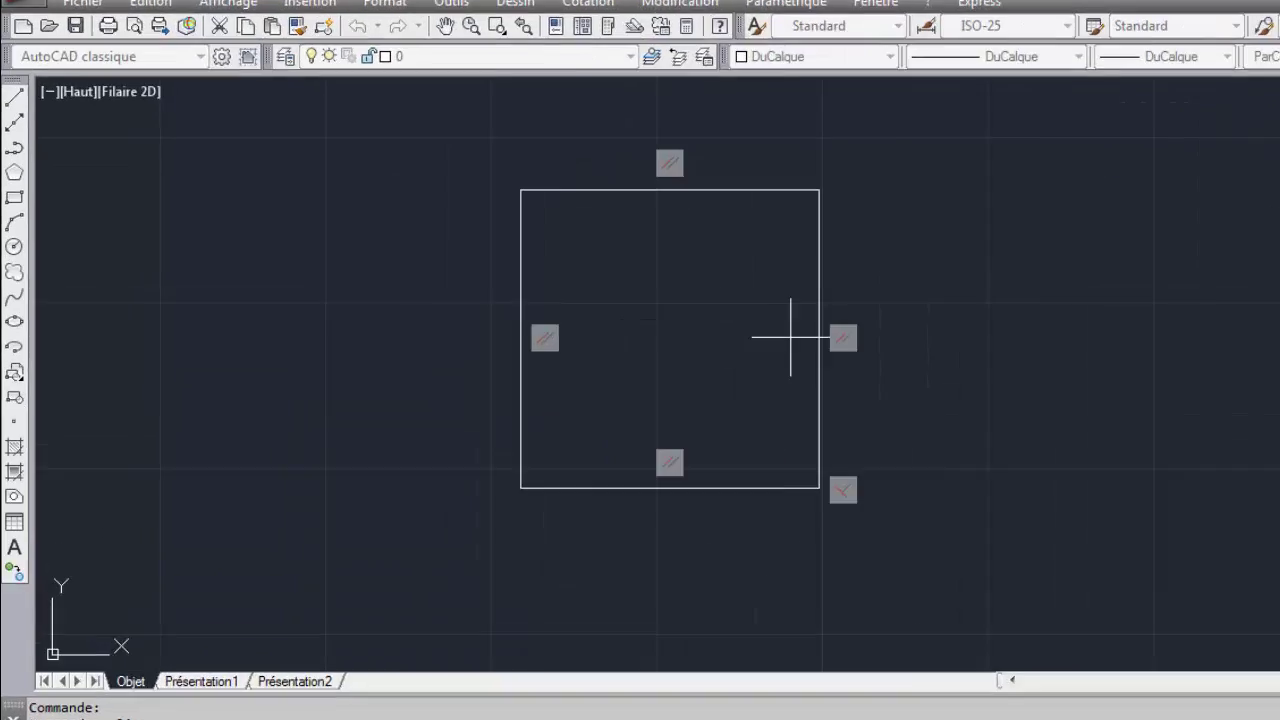
pyautogui.click(72, 385)
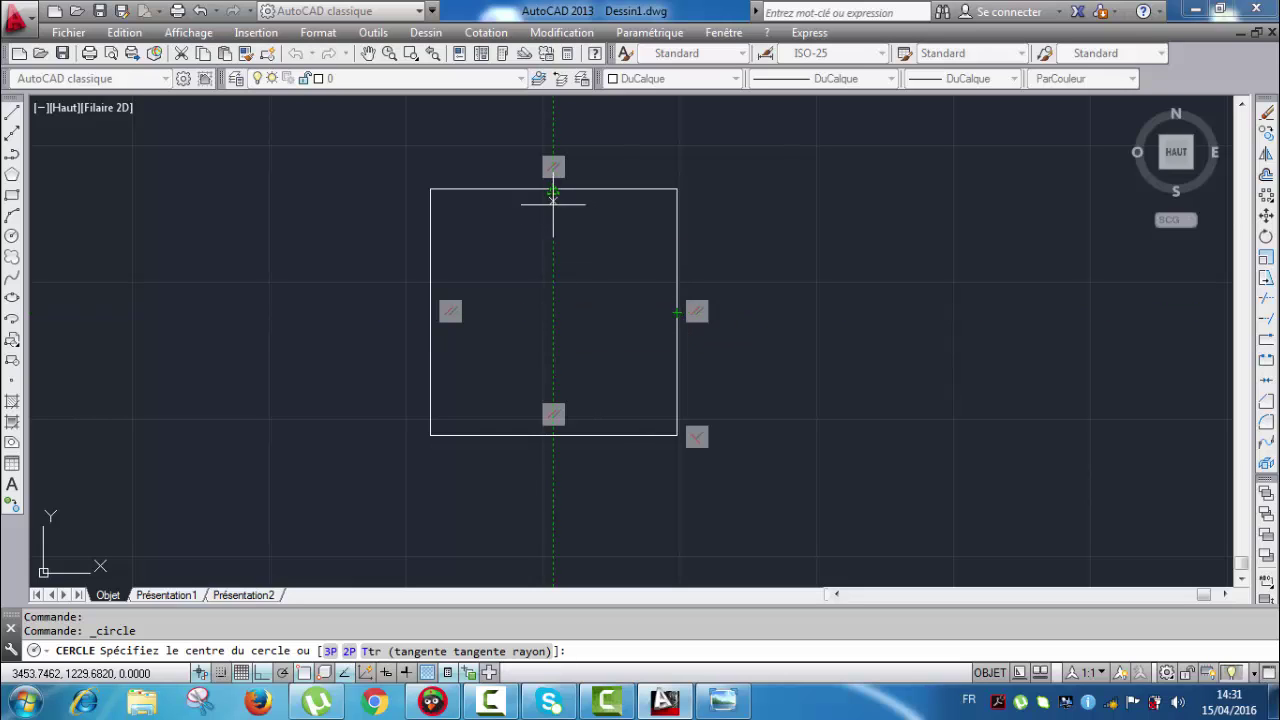
pyautogui.click(553, 313)
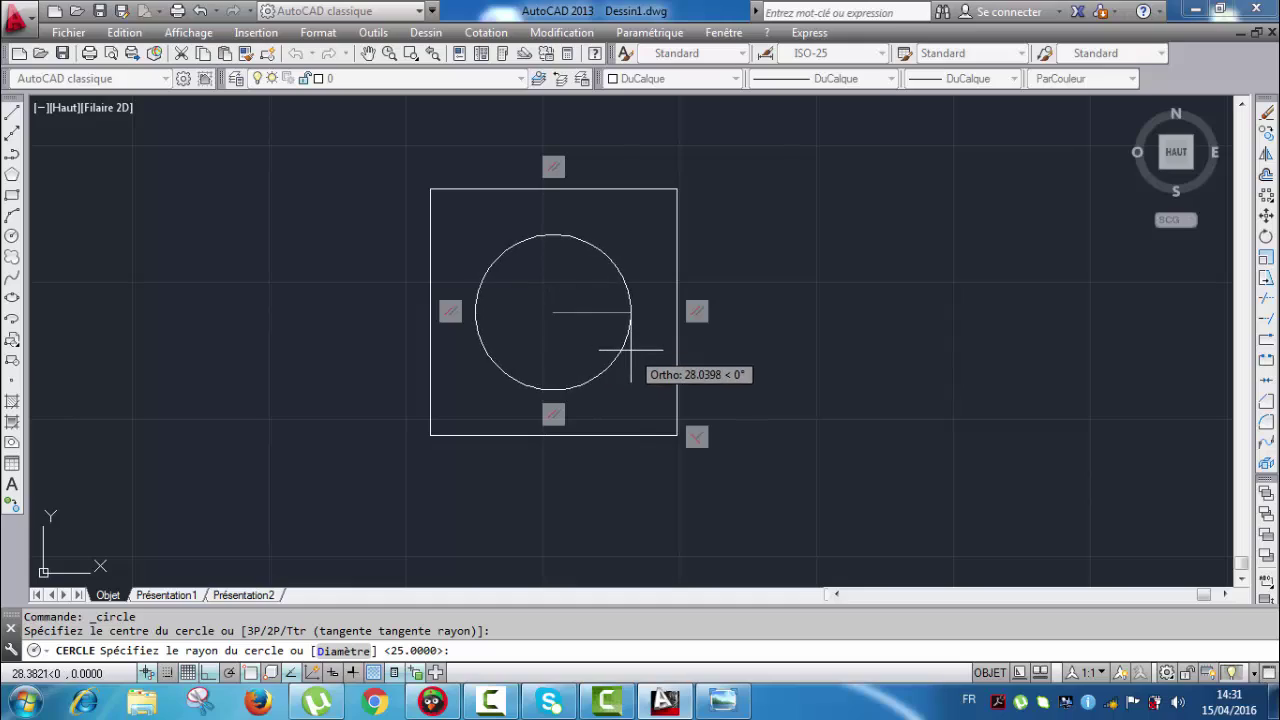
pyautogui.click(722, 702)
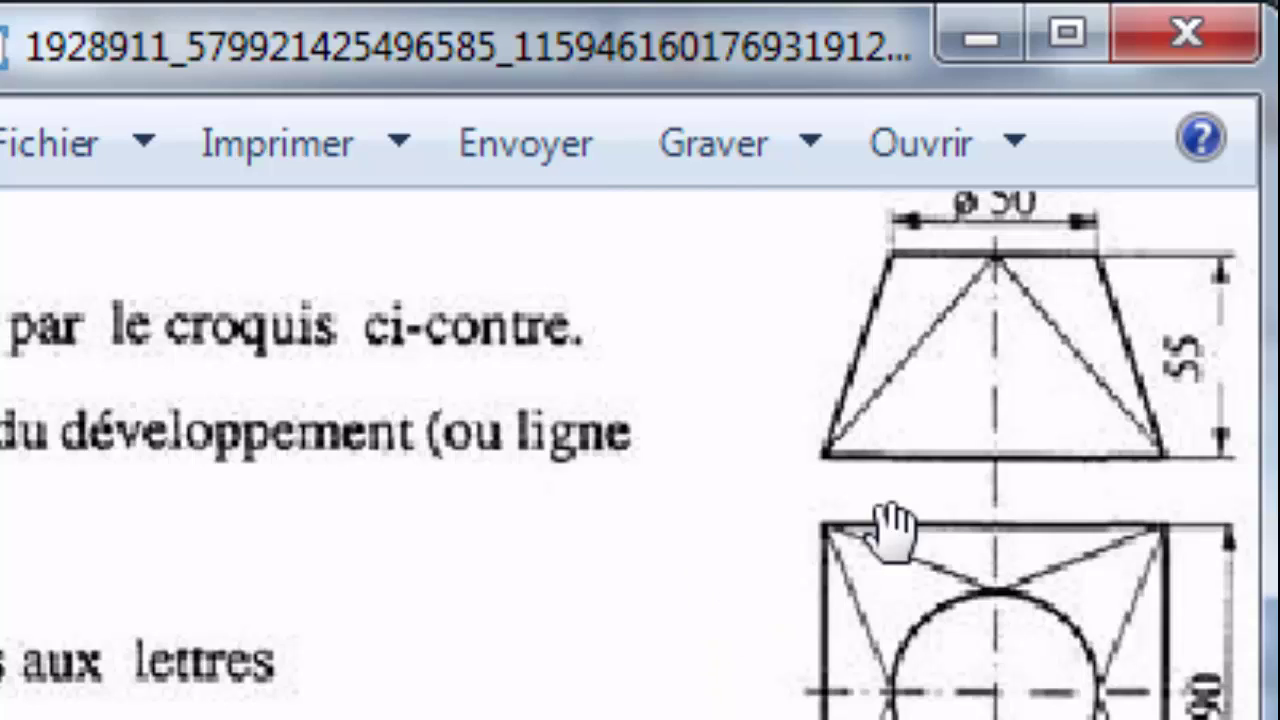
pyautogui.moveTo(891, 529); pyautogui.dragTo(886, 686)
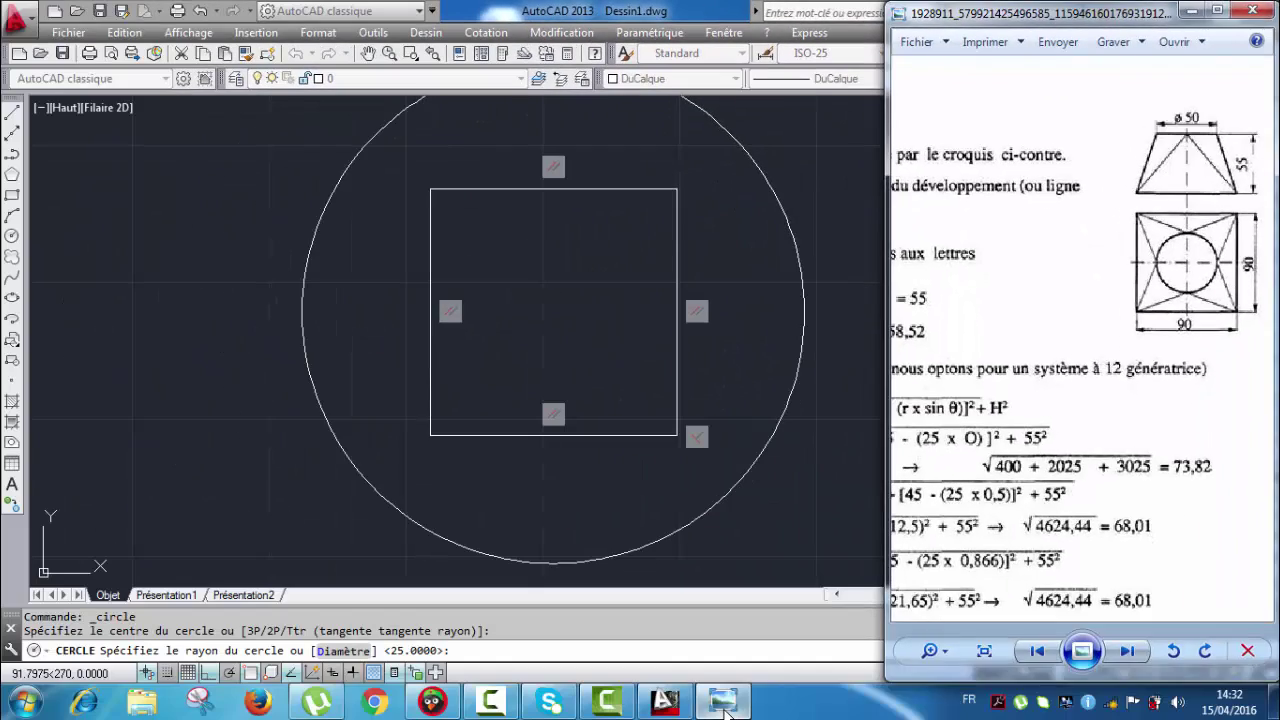
pyautogui.click(724, 704)
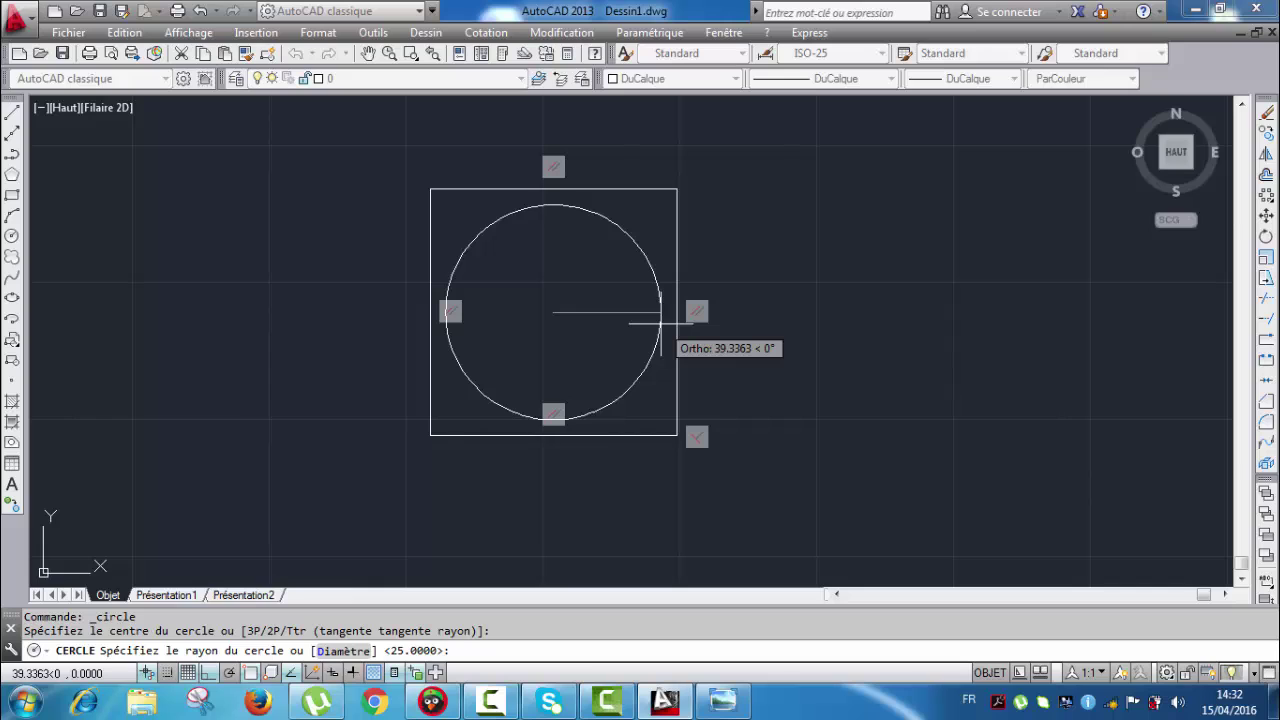
pyautogui.press('Return')
pyautogui.scroll(2, 578, 340)
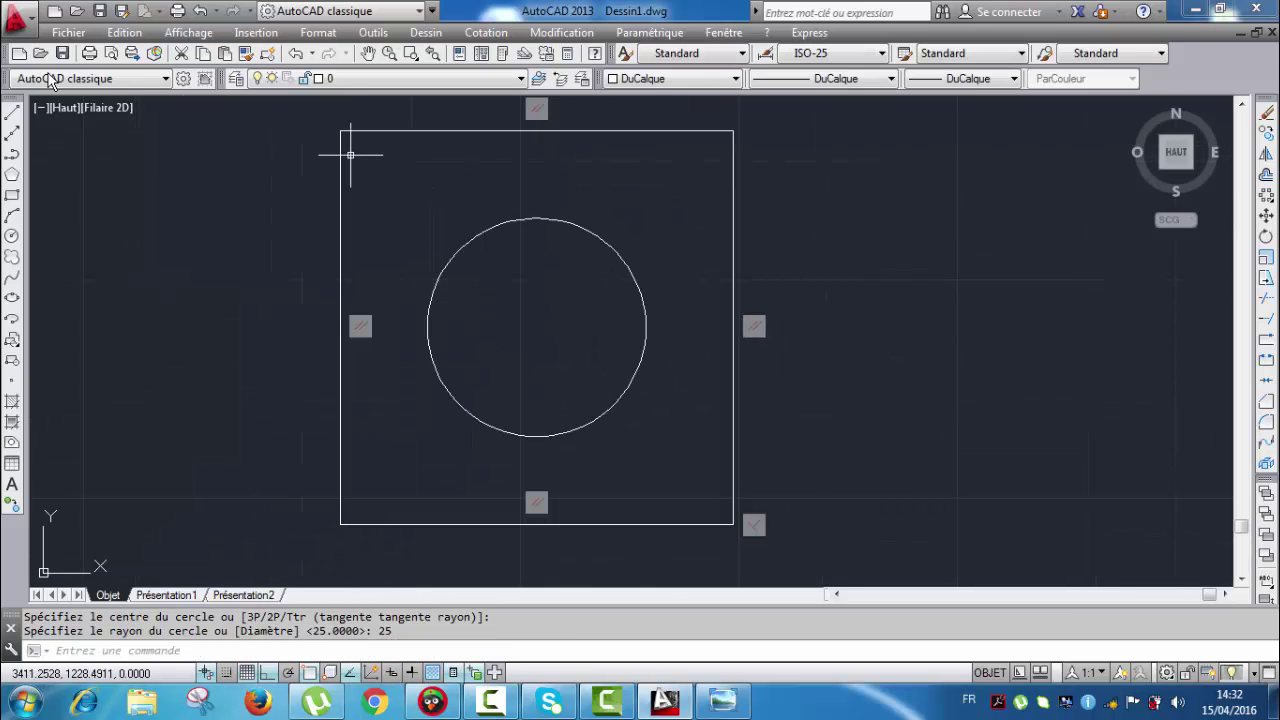
# Step: Draw a vertical line through the circle's centre, extending beyond the square above and below
pyautogui.click(13, 113)
pyautogui.scroll(-4, 626, 294)
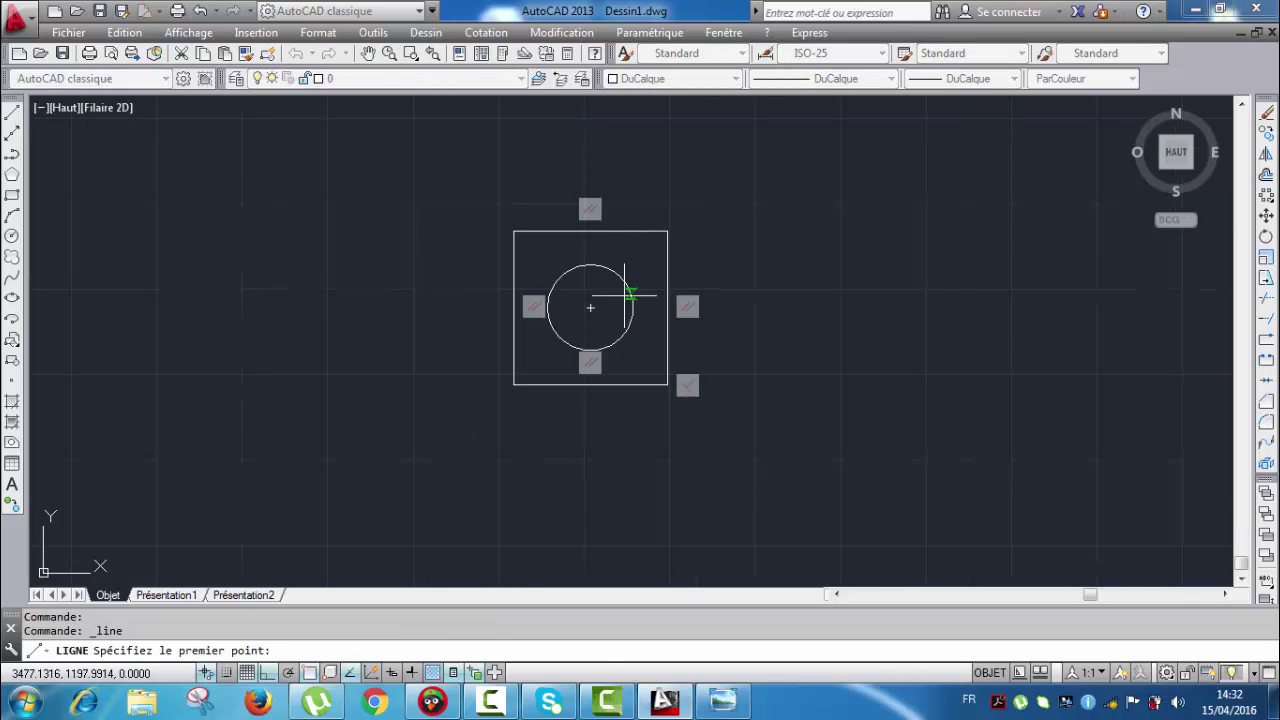
pyautogui.click(590, 508)
pyautogui.scroll(-4, 590, 391)
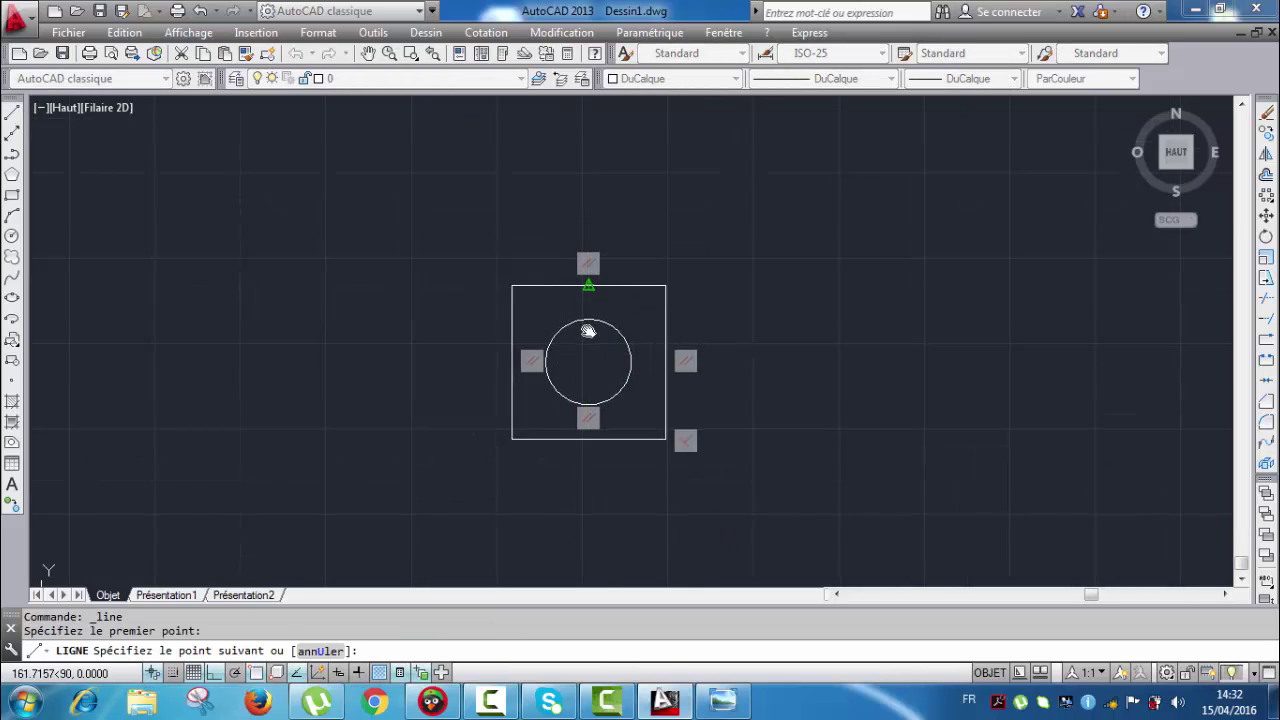
pyautogui.click(592, 152)
pyautogui.press('Escape')
# Step: Set the vertical line's linetype to AXESX2 and its colour to red (Rouge)
pyautogui.click(593, 243)
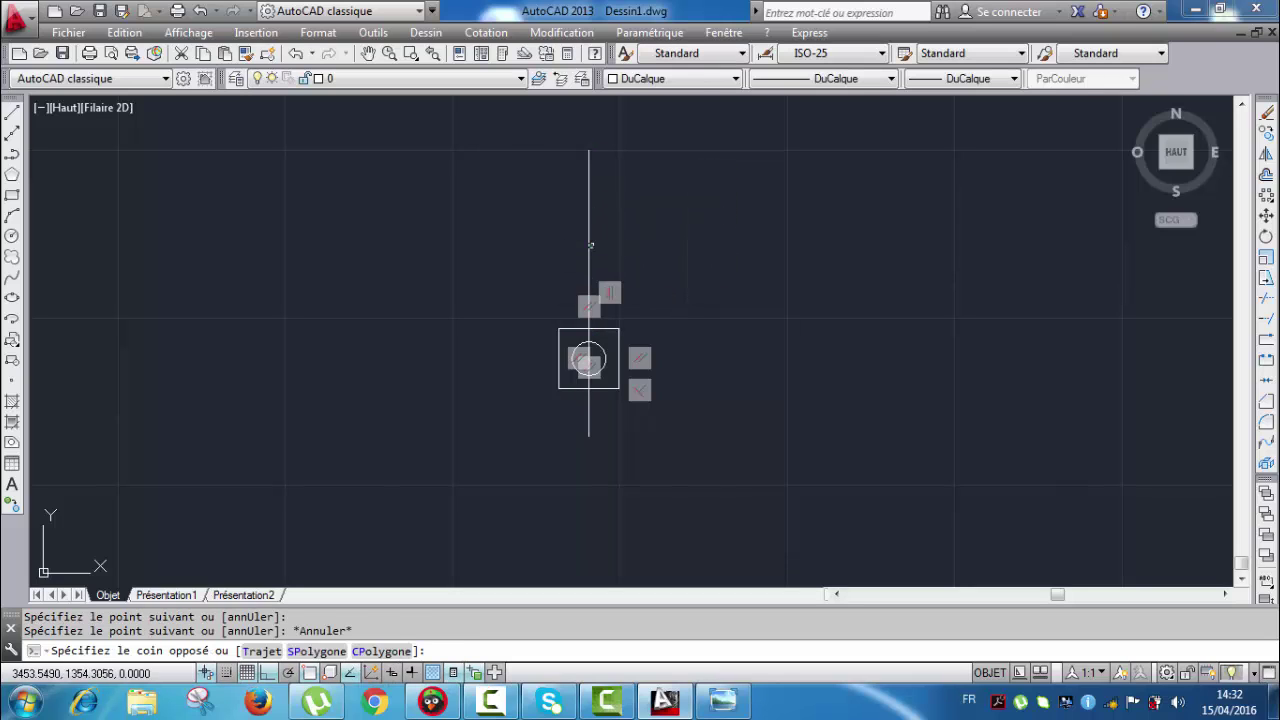
pyautogui.click(589, 251)
pyautogui.click(846, 248)
pyautogui.click(871, 252)
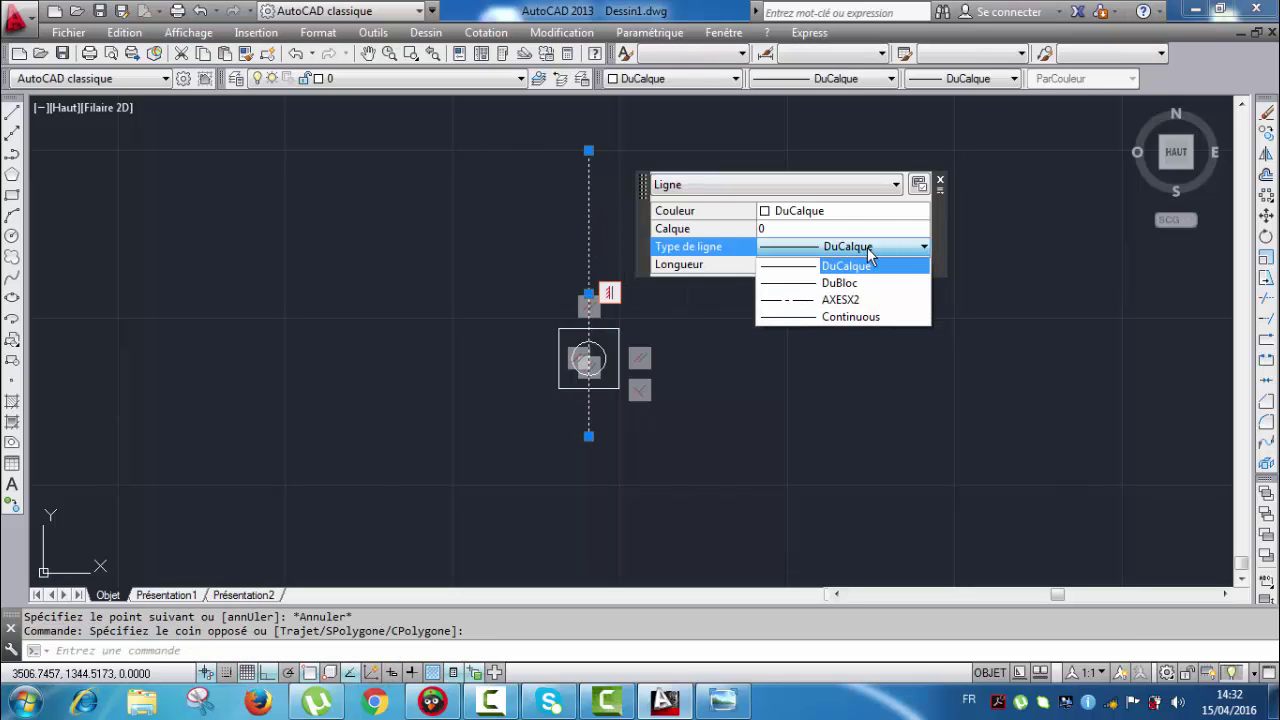
pyautogui.click(845, 303)
pyautogui.click(860, 212)
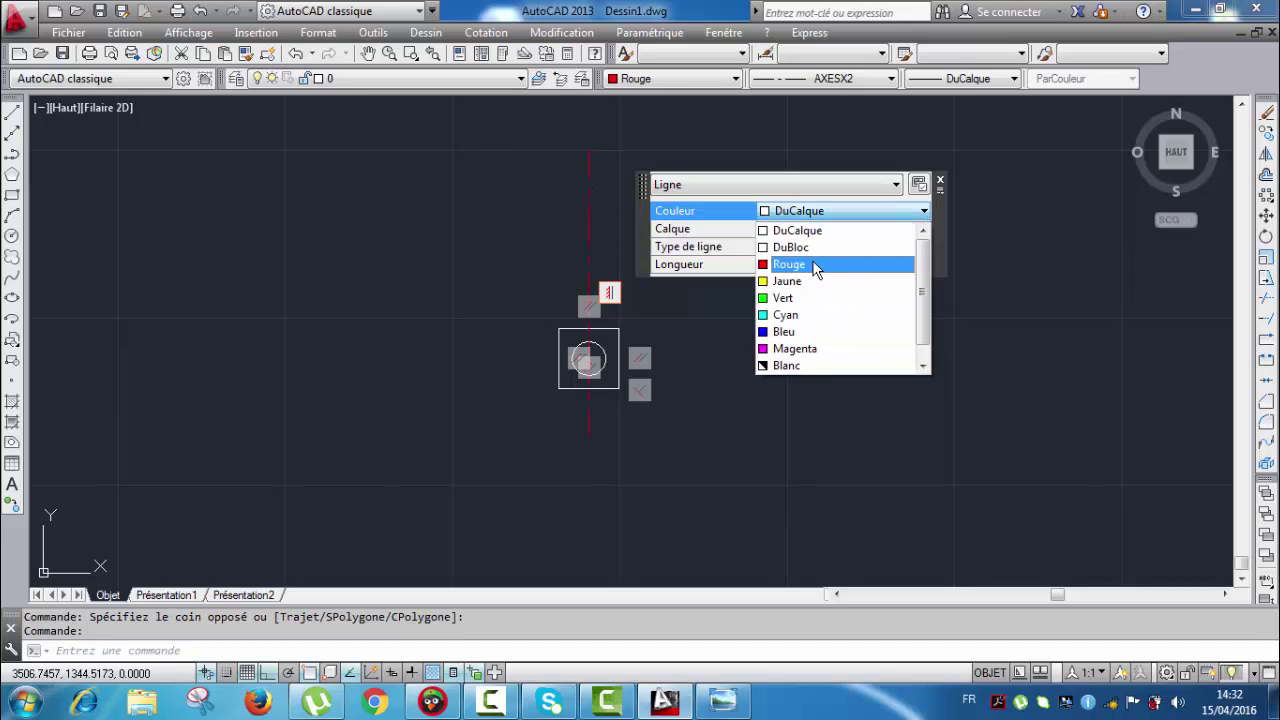
pyautogui.click(814, 266)
pyautogui.press('Escape')
# Step: Draw a horizontal line about 451 long through the circle's centre, extending past both sides of the square
pyautogui.scroll(4, 600, 372)
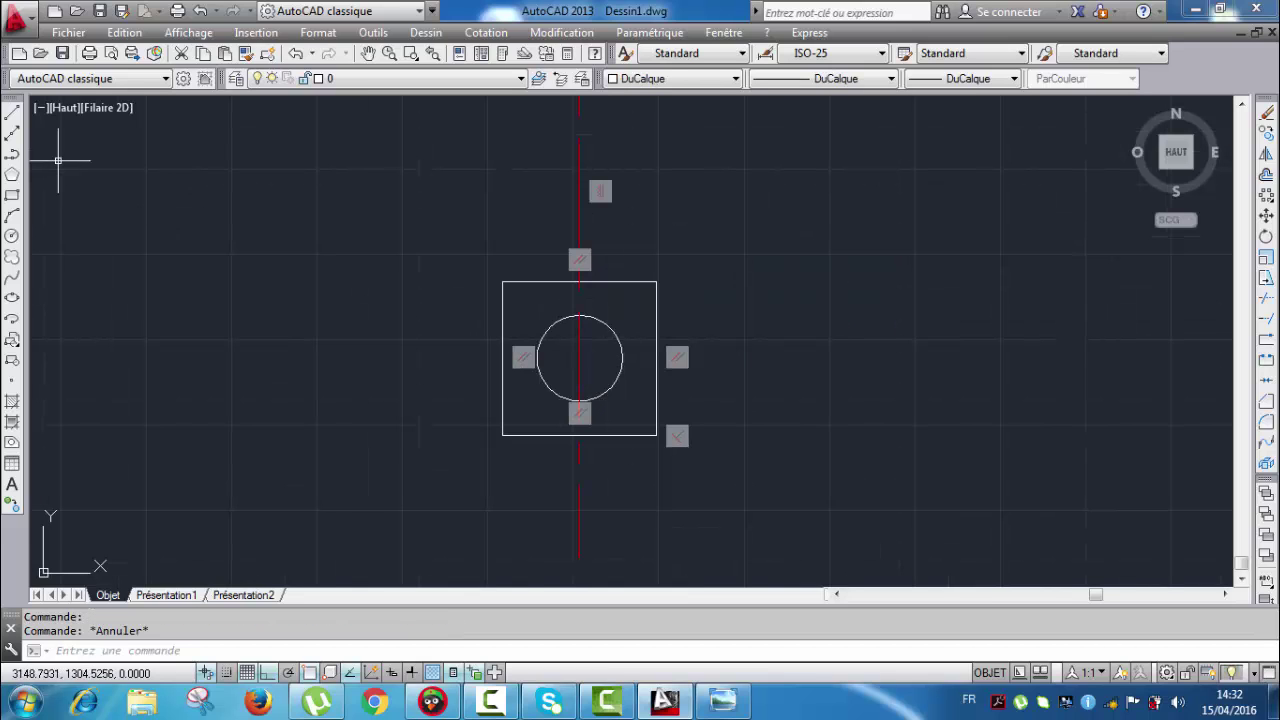
pyautogui.click(13, 113)
pyautogui.moveTo(697, 342); pyautogui.dragTo(796, 325, button='middle')
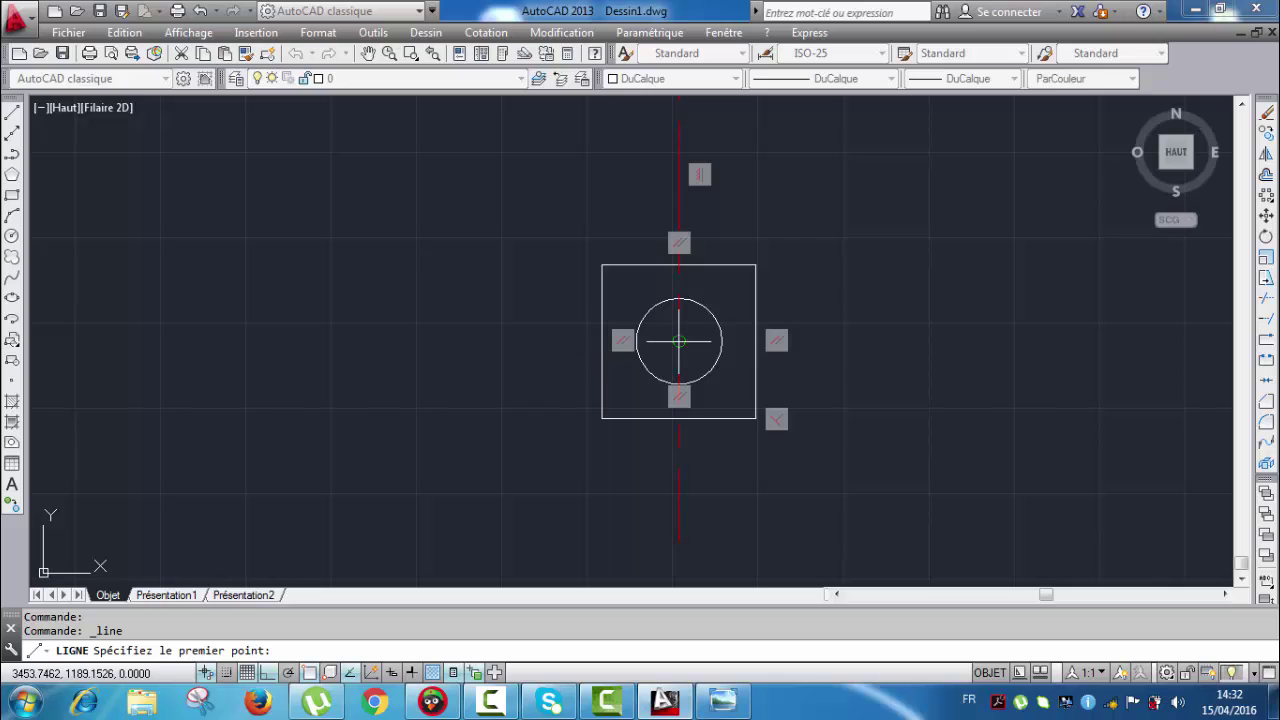
pyautogui.click(335, 342)
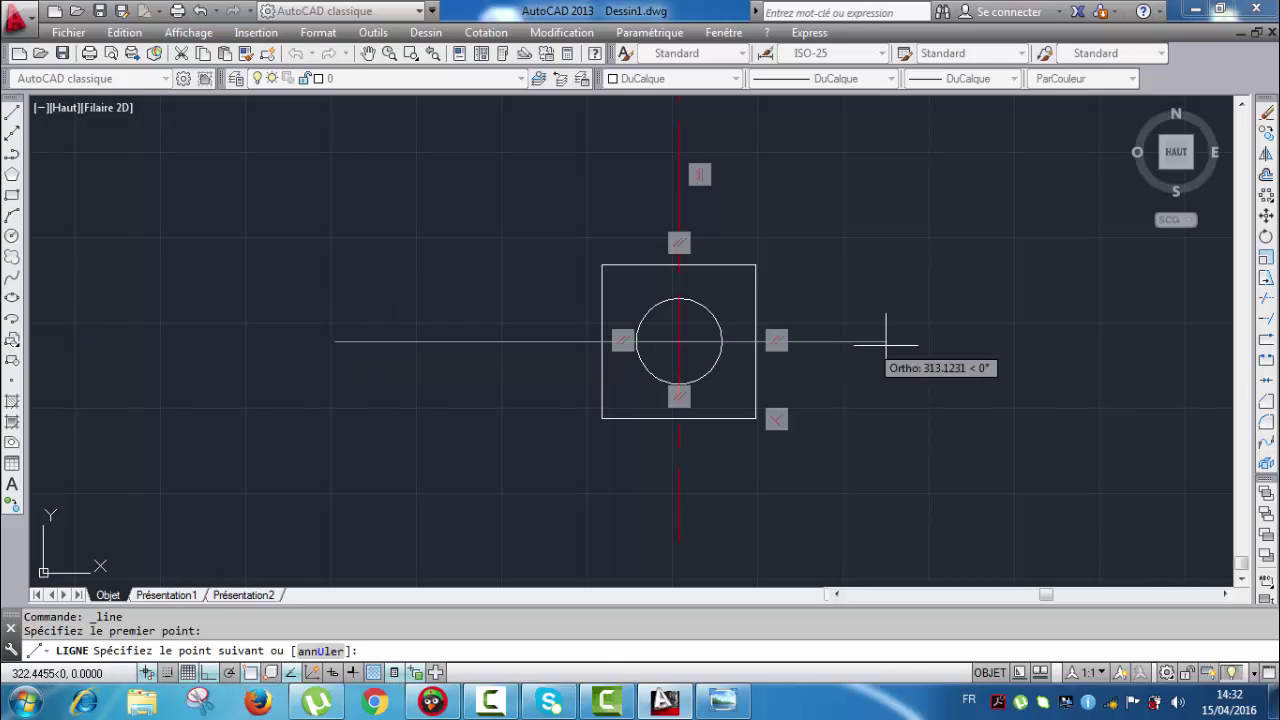
pyautogui.click(1106, 342)
pyautogui.press('Escape')
# Step: Give the horizontal centre line the AXESX2 linetype and the colour red (Rouge)
pyautogui.click(940, 342)
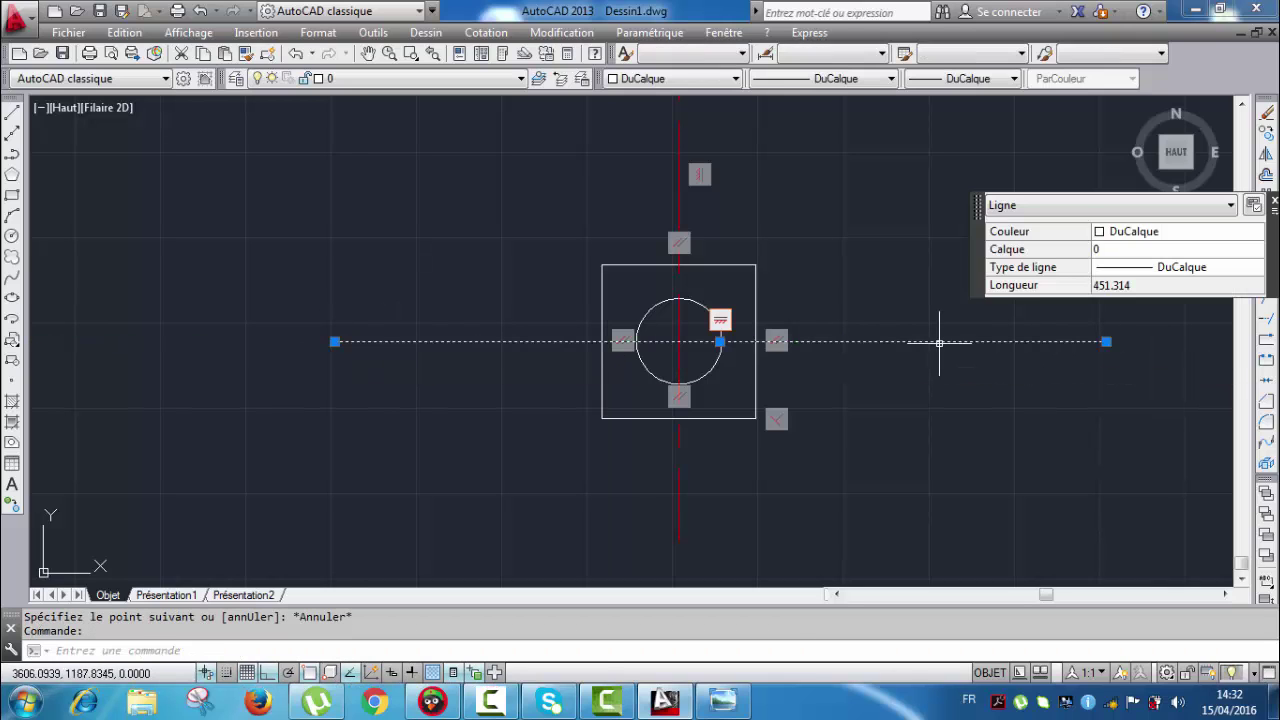
pyautogui.click(1170, 267)
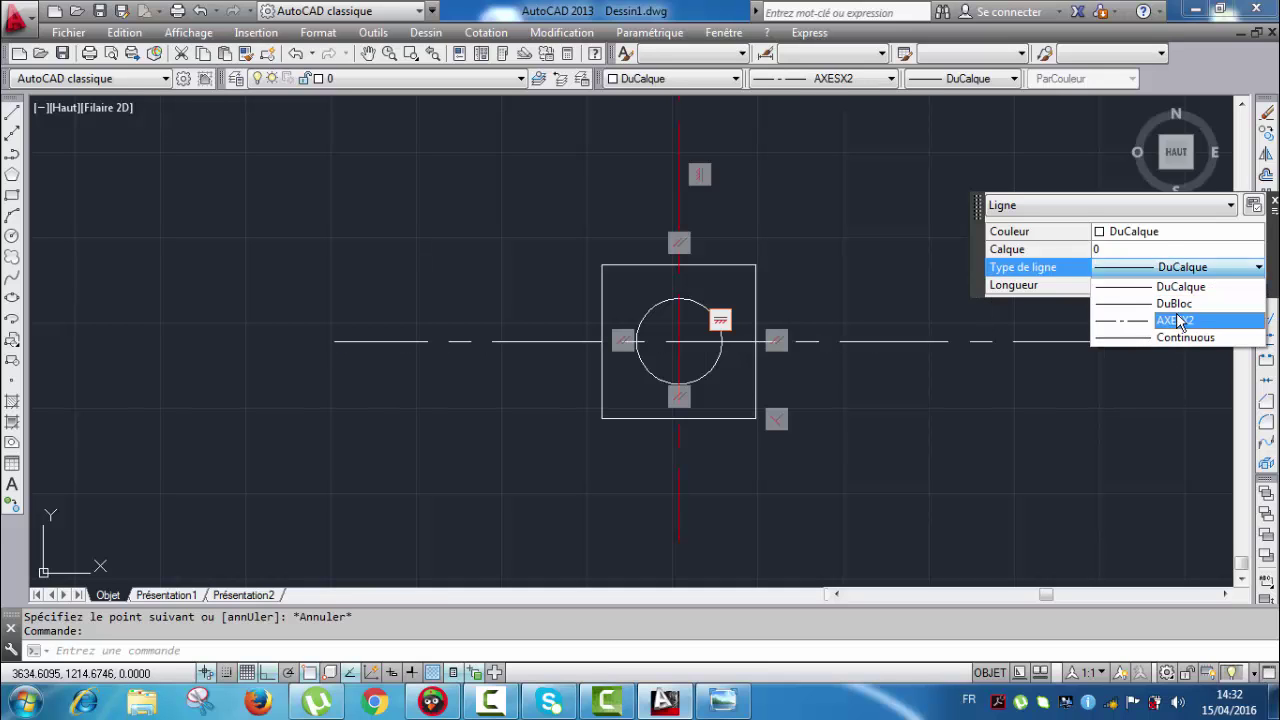
pyautogui.click(1172, 320)
pyautogui.click(1152, 233)
pyautogui.click(1125, 286)
pyautogui.press('Escape')
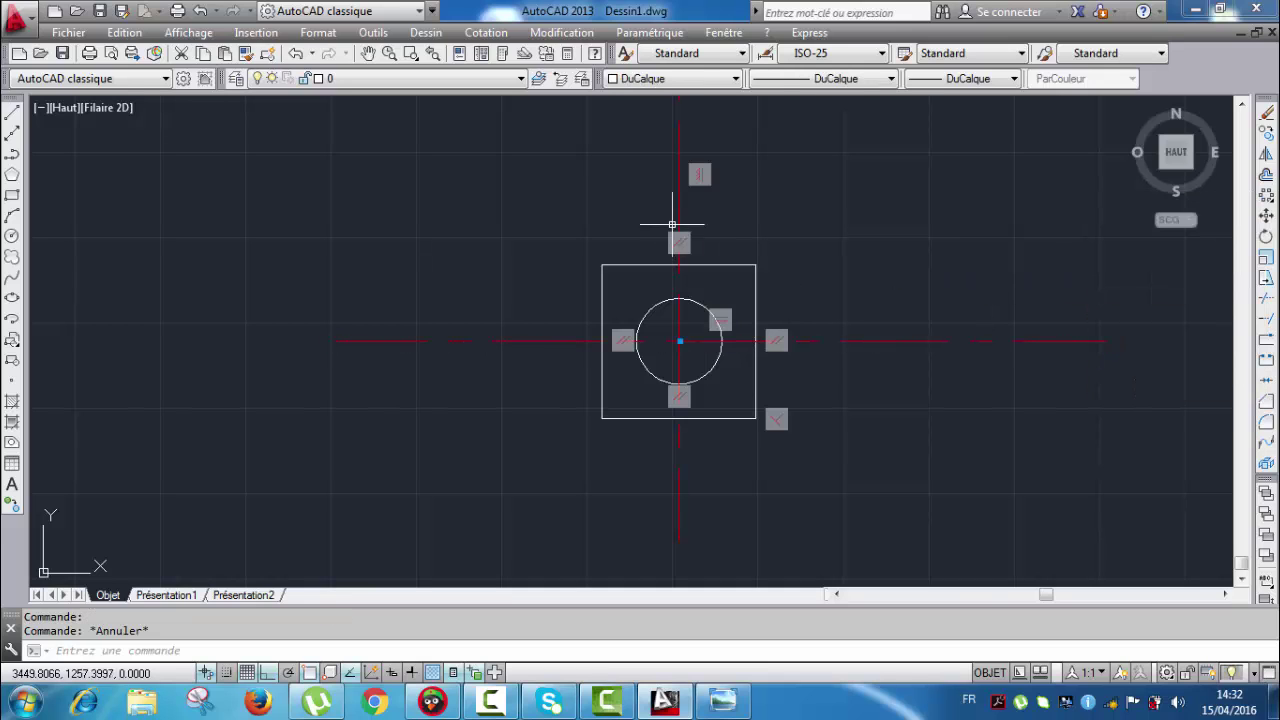
# Step: Draw lines joining the square's two lower corners to the lowest point of the circle
pyautogui.moveTo(789, 256); pyautogui.dragTo(769, 291, button='middle')
pyautogui.scroll(-2, 763, 300)
pyautogui.scroll(5, 705, 363)
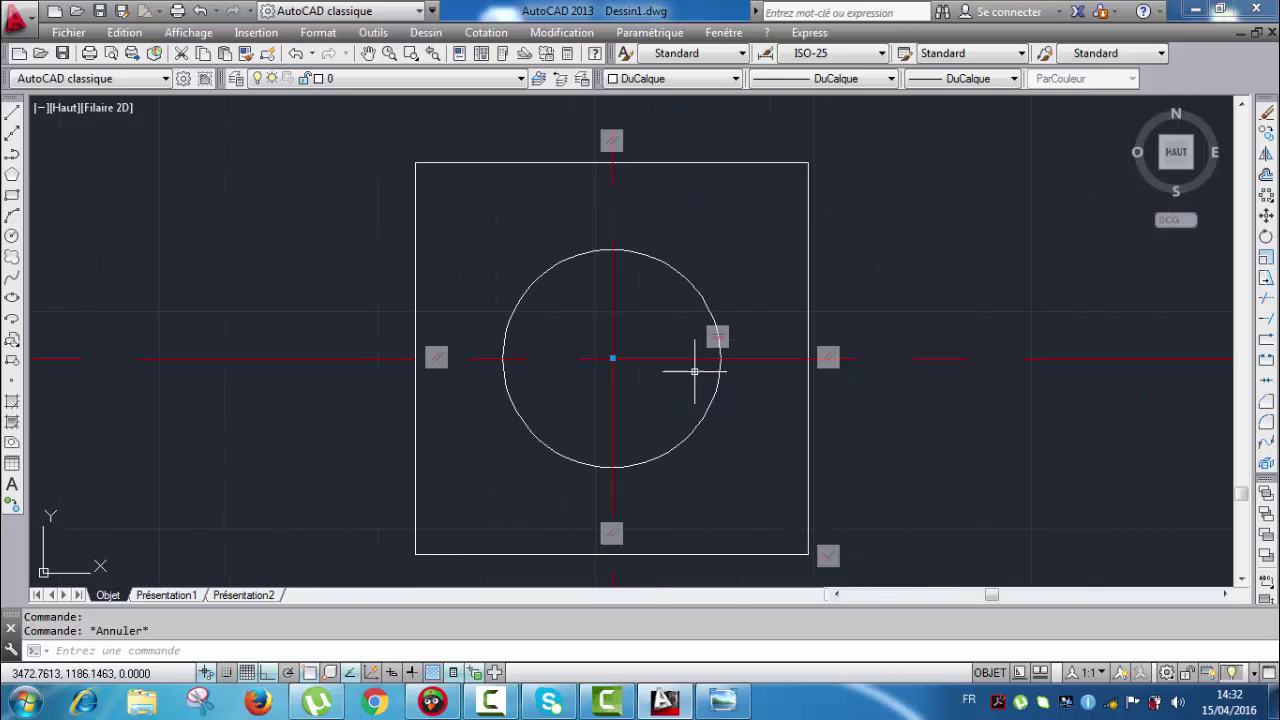
pyautogui.scroll(-4, 701, 322)
pyautogui.scroll(2, 632, 321)
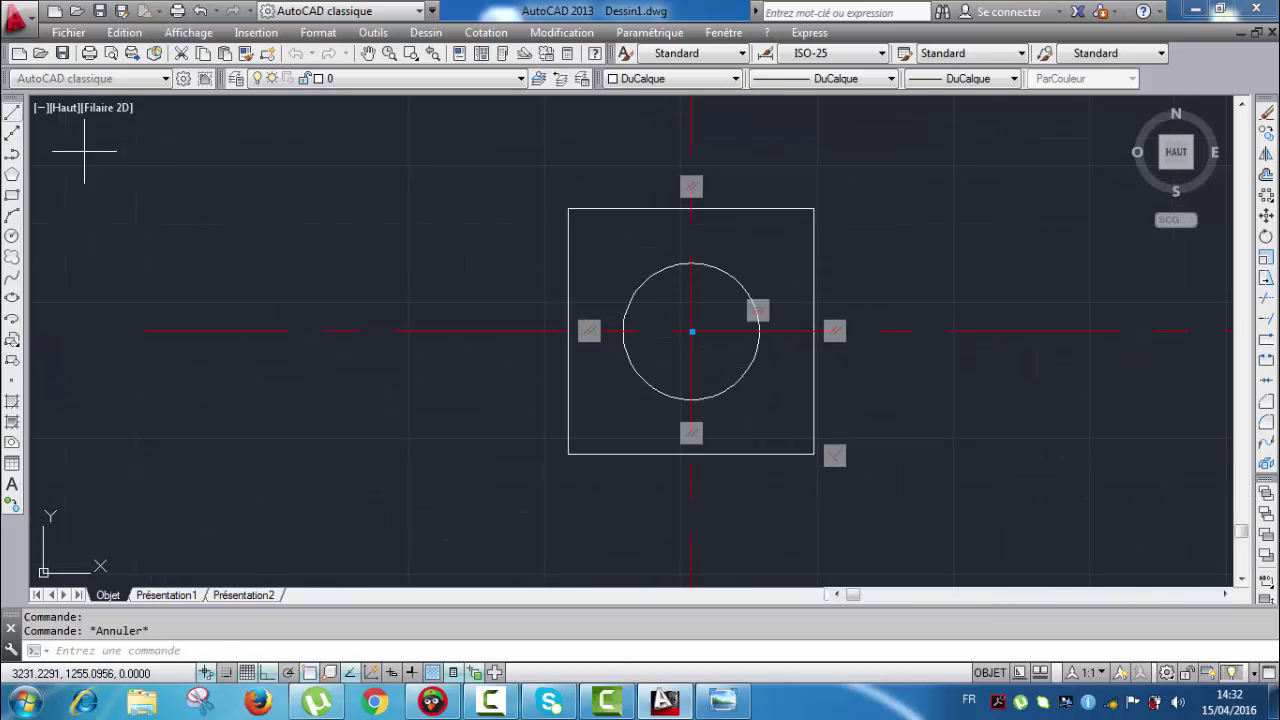
pyautogui.click(12, 112)
pyautogui.click(568, 454)
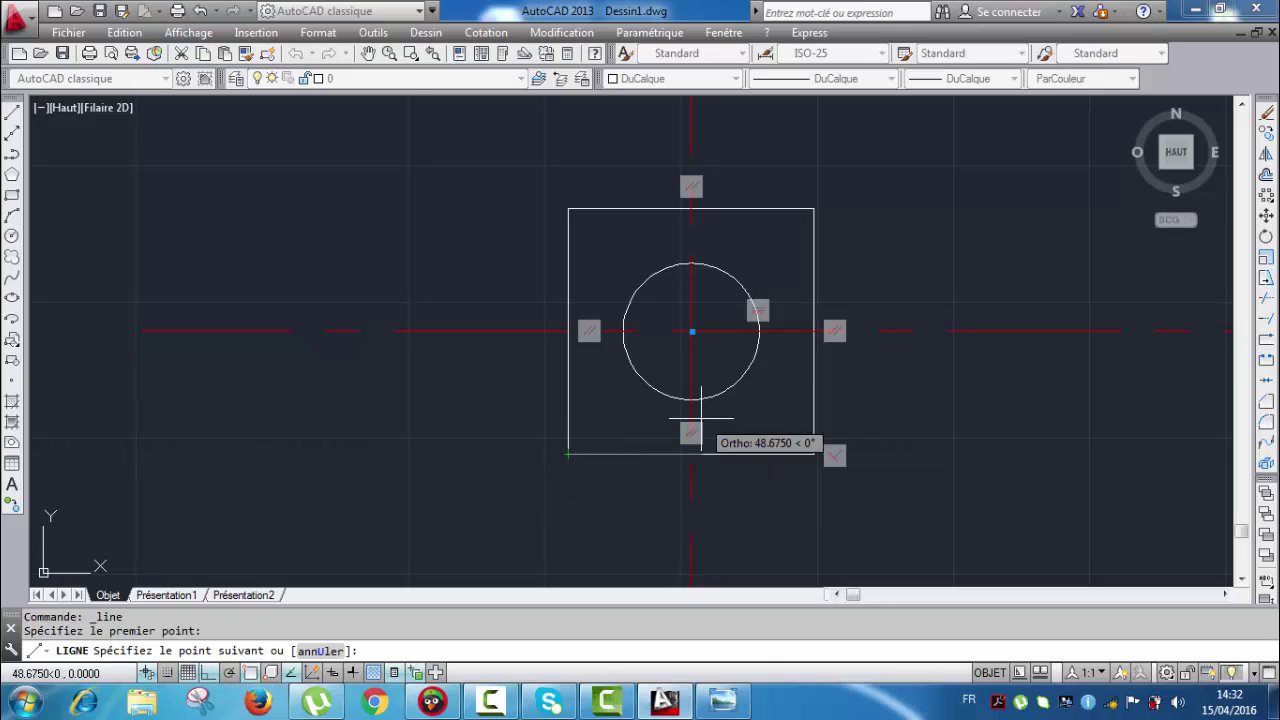
pyautogui.click(708, 408)
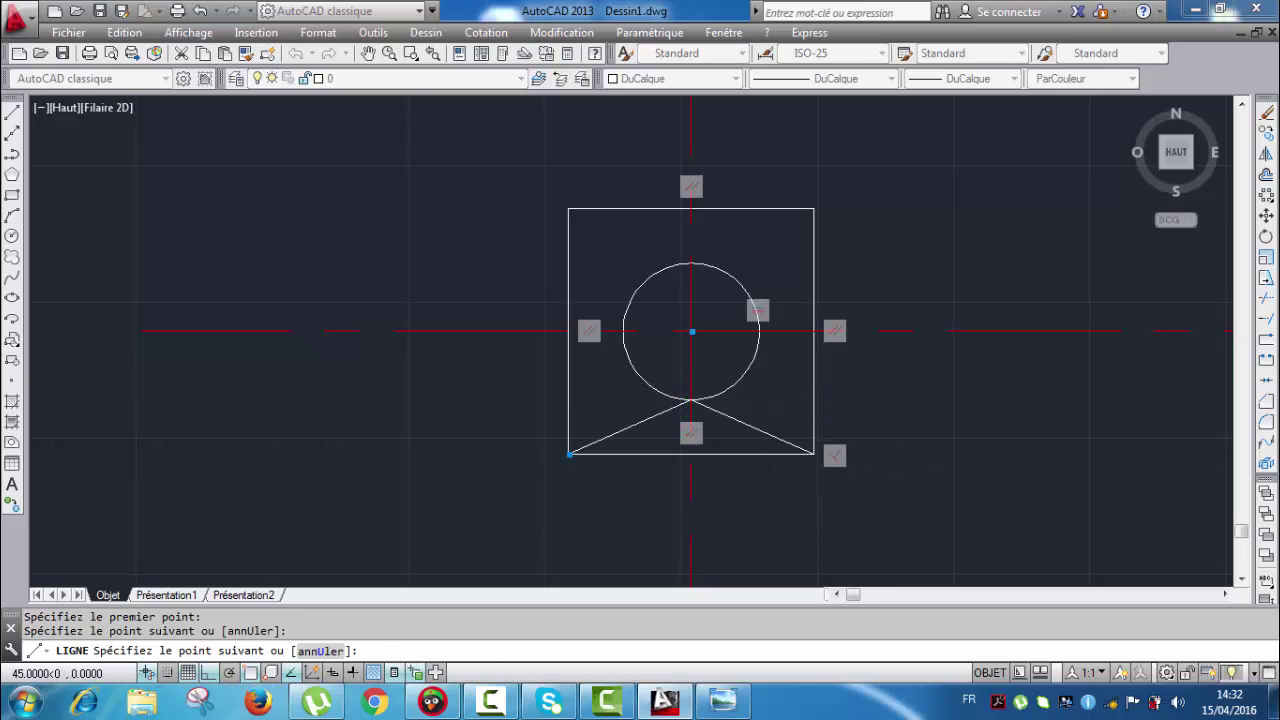
pyautogui.click(814, 454)
pyautogui.press('Escape')
# Step: Draw lines joining the square's two upper corners to the highest point of the circle
pyautogui.click(13, 113)
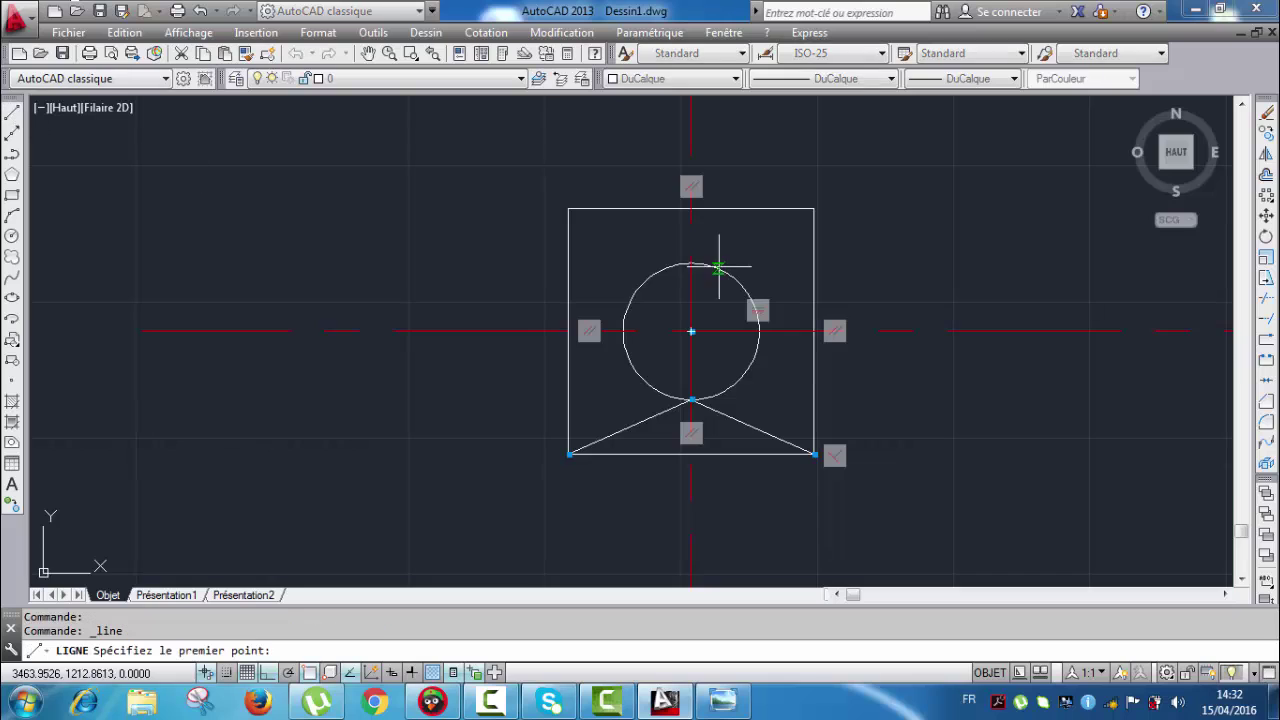
pyautogui.scroll(4, 782, 340)
pyautogui.scroll(-2, 823, 268)
pyautogui.moveTo(823, 280); pyautogui.dragTo(807, 318, button='middle')
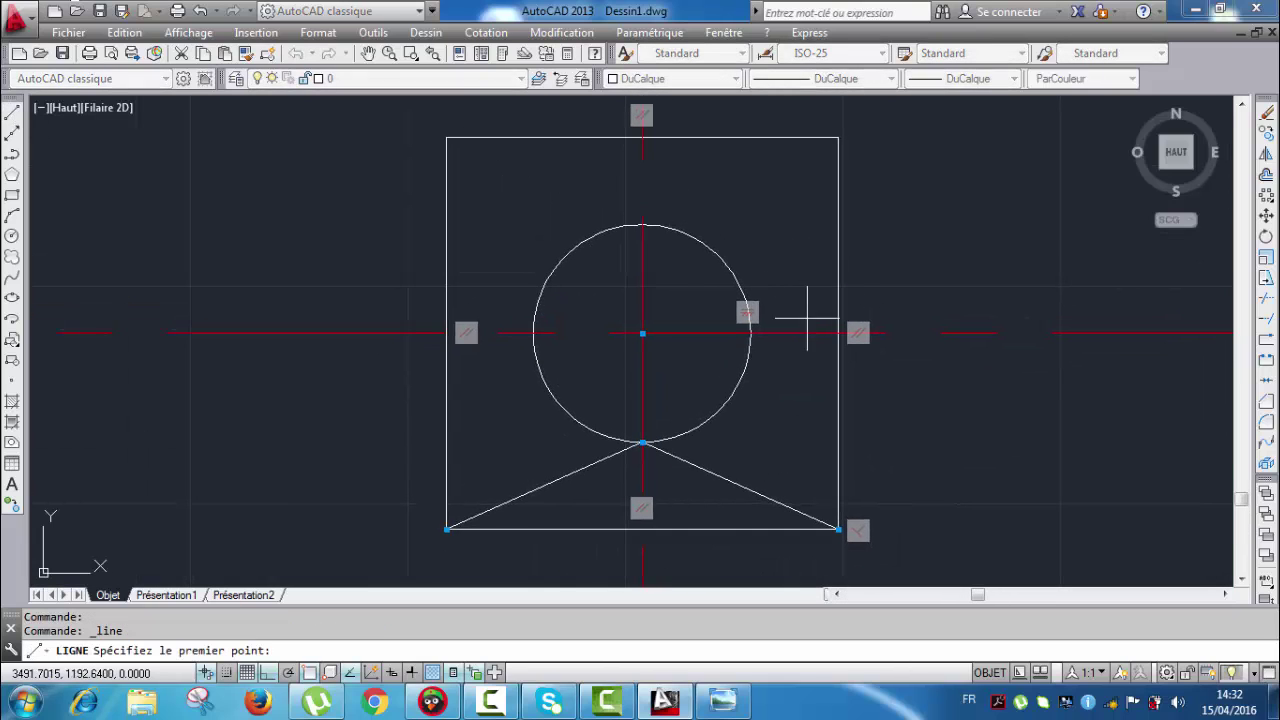
pyautogui.click(838, 137)
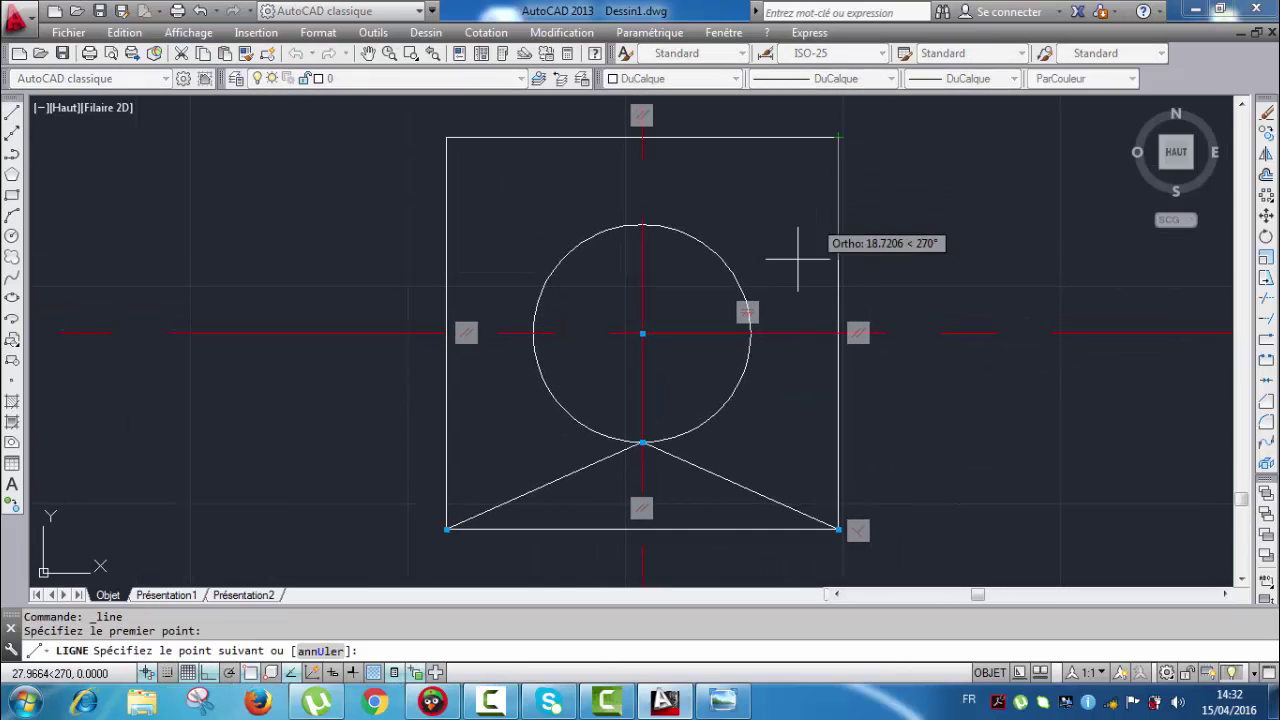
pyautogui.click(642, 226)
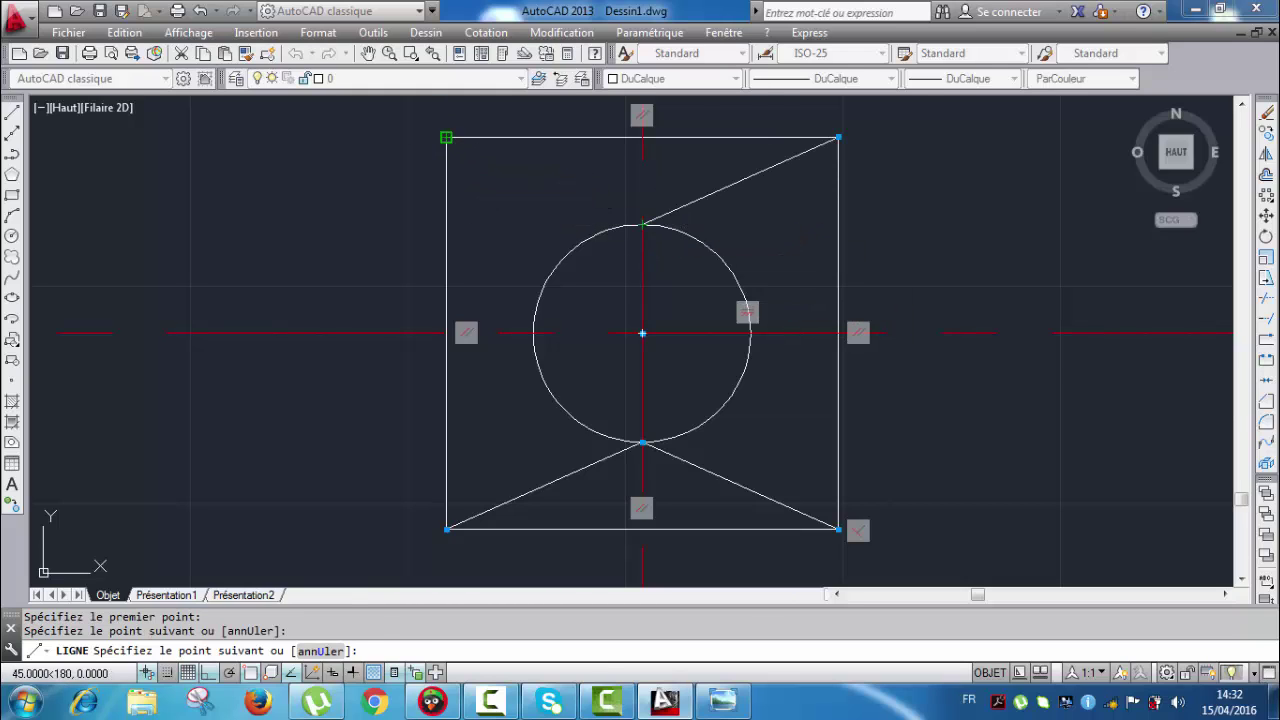
pyautogui.click(446, 137)
pyautogui.press('Escape')
# Step: Draw lines joining the square's two left corners to the leftmost point of the circle
pyautogui.click(12, 113)
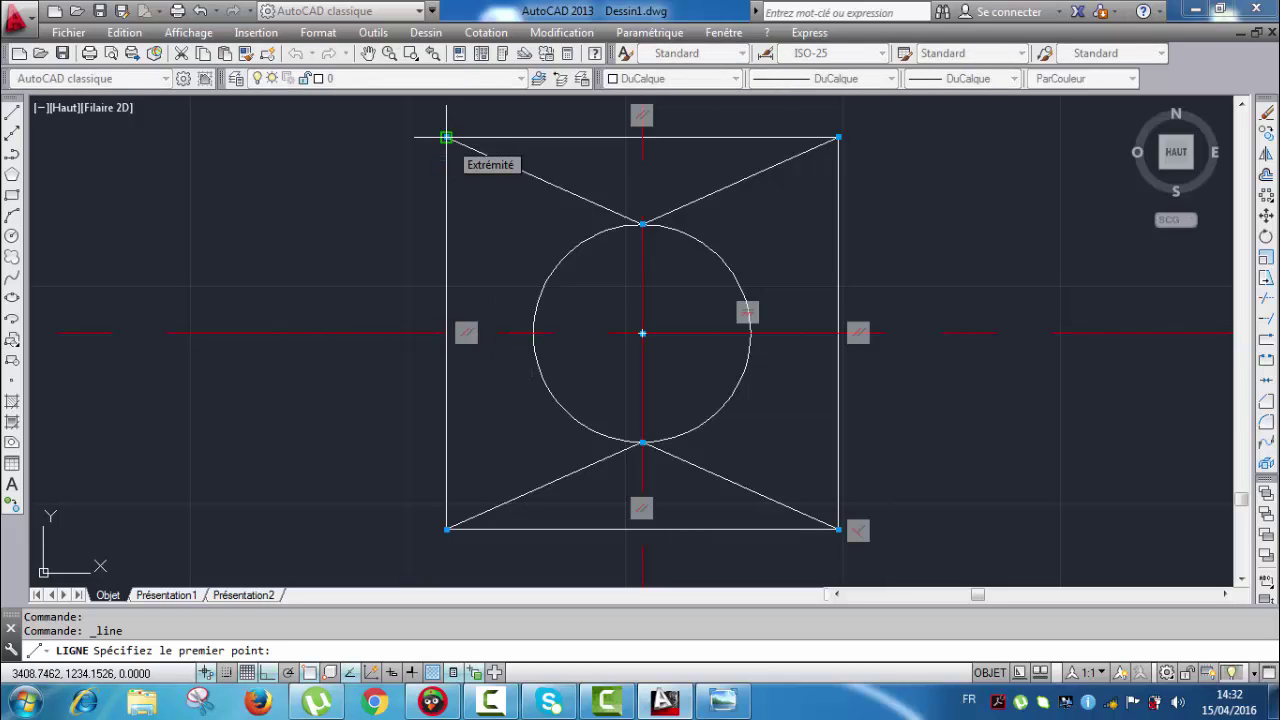
pyautogui.click(723, 702)
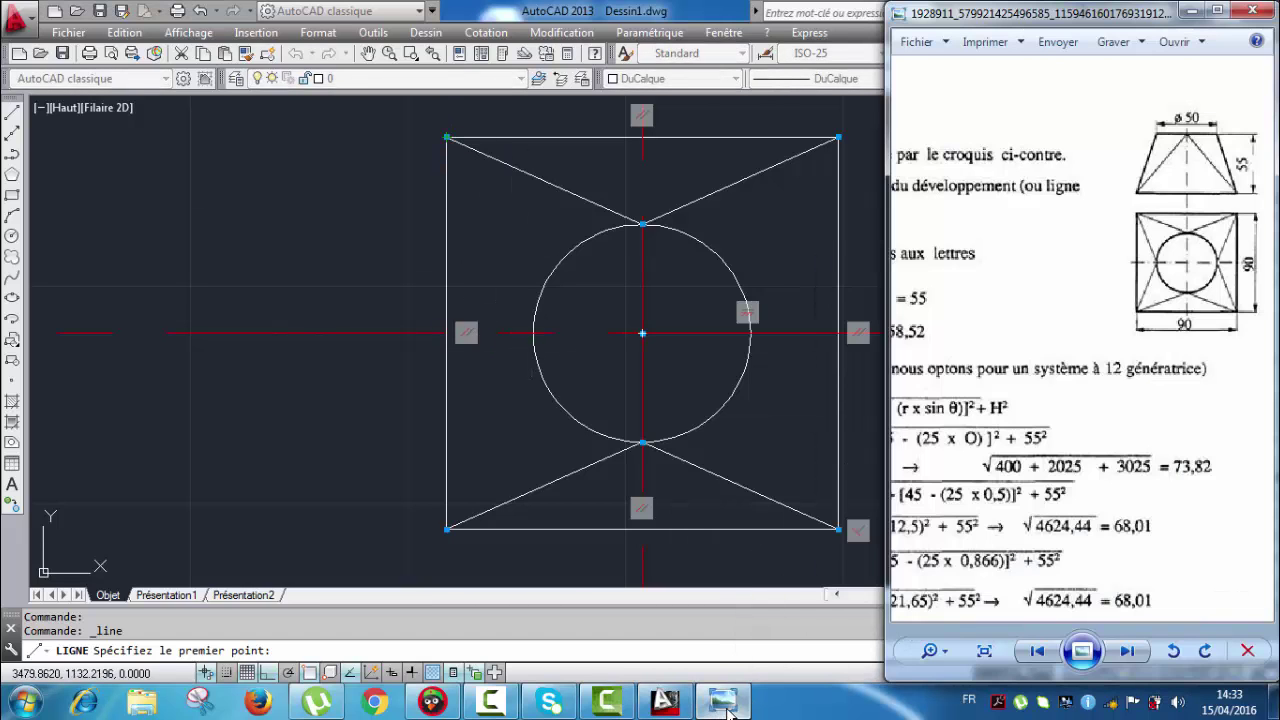
pyautogui.click(724, 704)
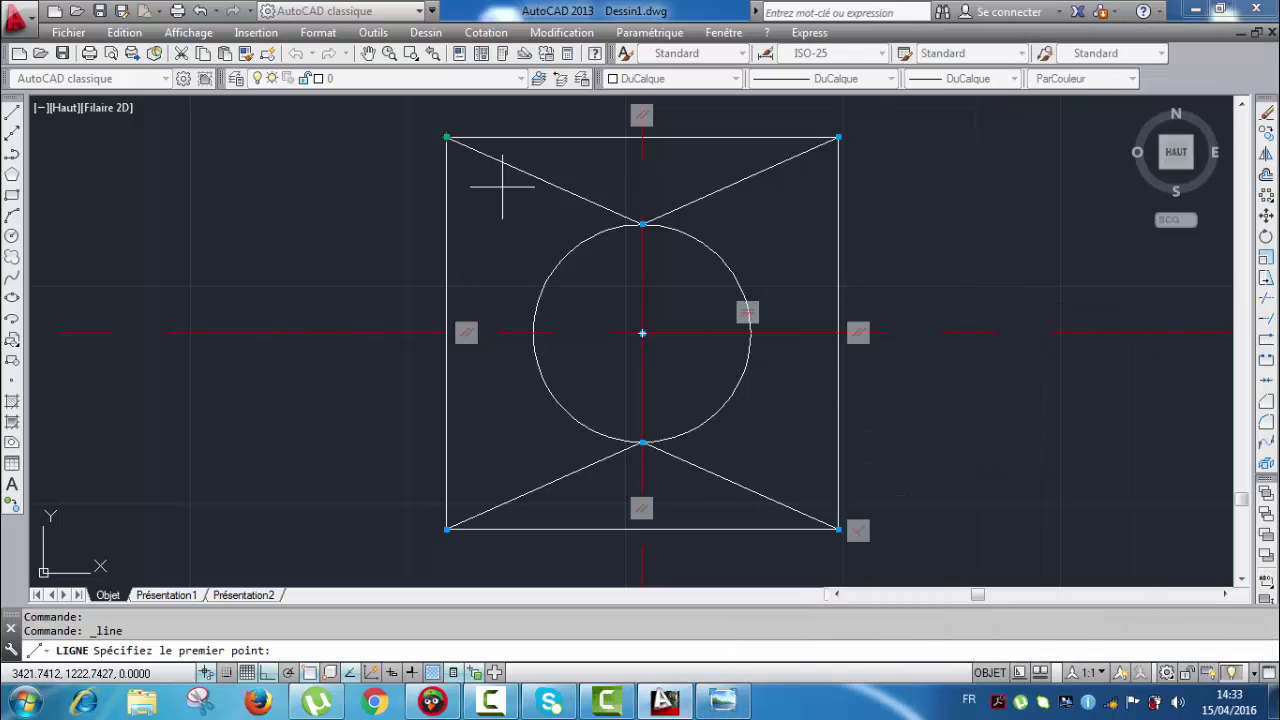
pyautogui.click(446, 137)
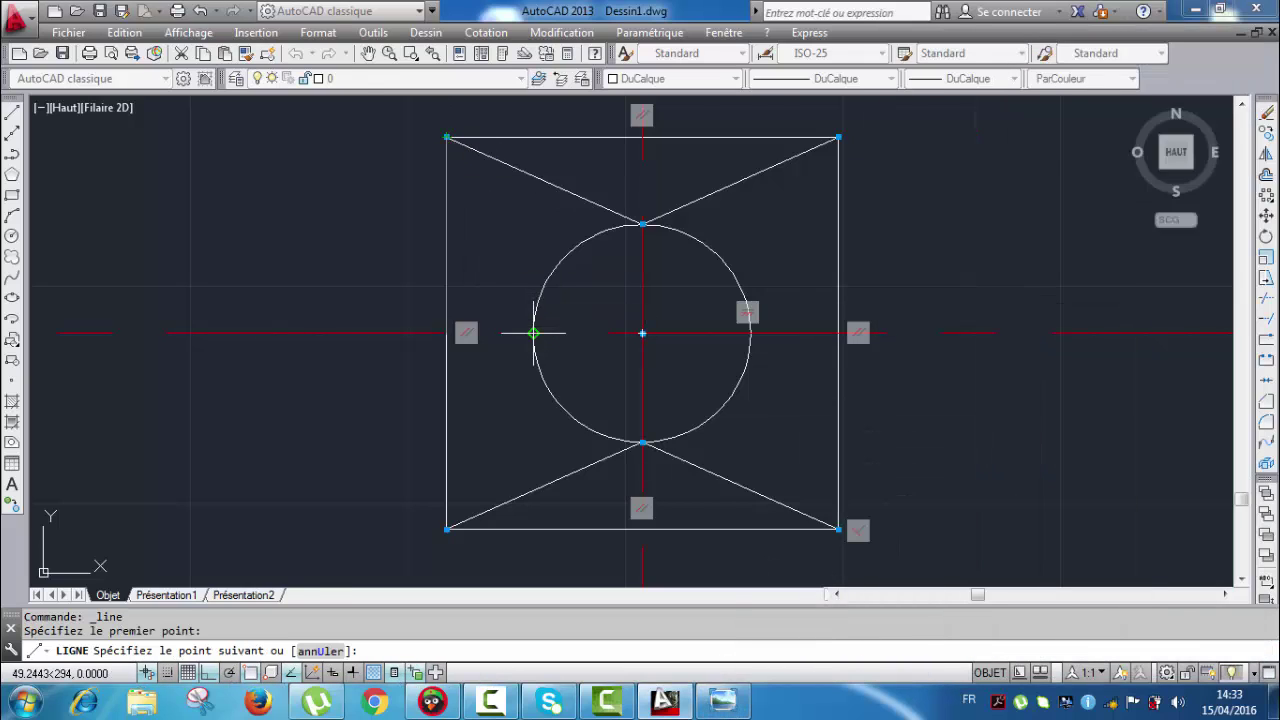
pyautogui.click(533, 333)
pyautogui.click(446, 530)
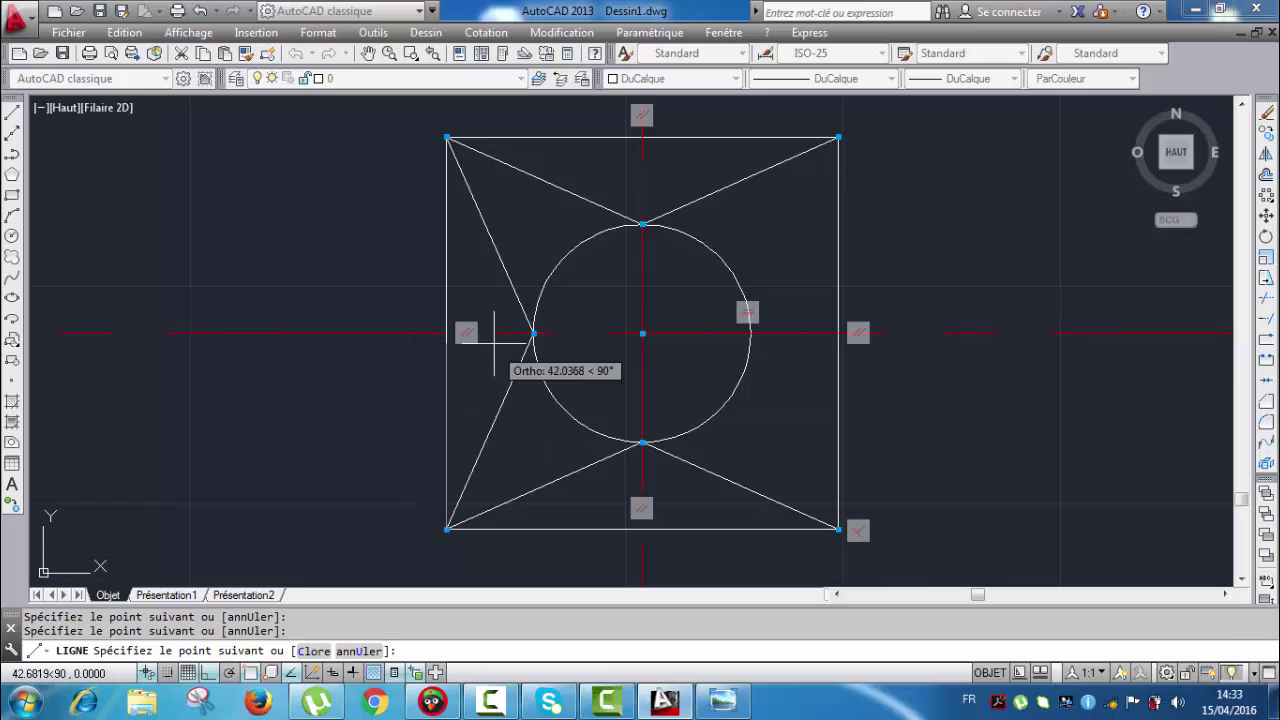
# Step: Draw lines joining the square's two right corners to the rightmost point of the circle
pyautogui.click(12, 112)
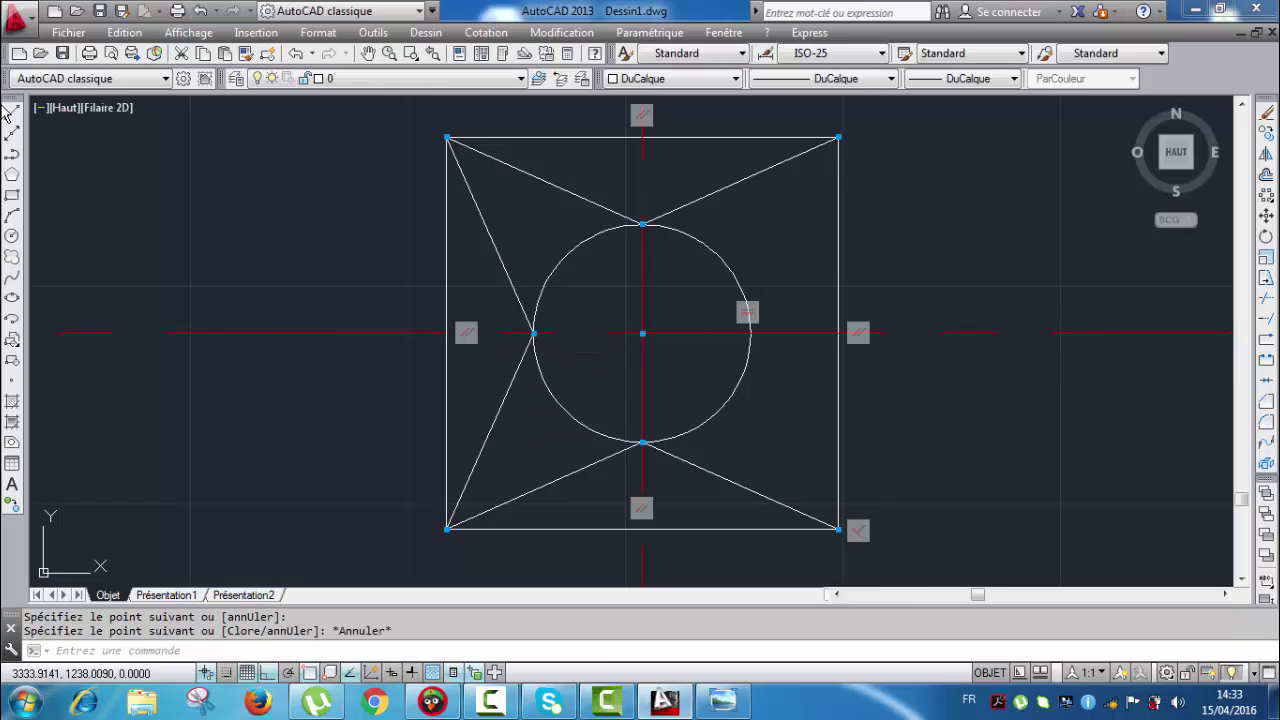
pyautogui.click(838, 137)
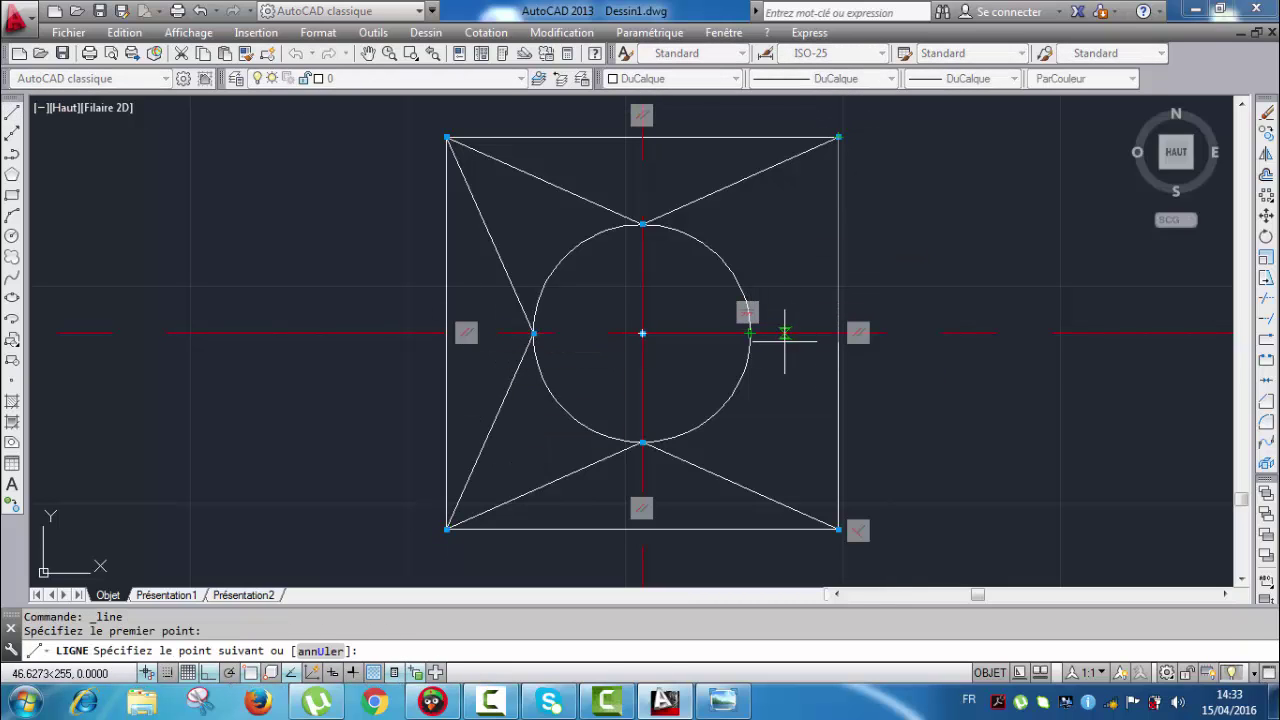
pyautogui.scroll(6, 750, 333)
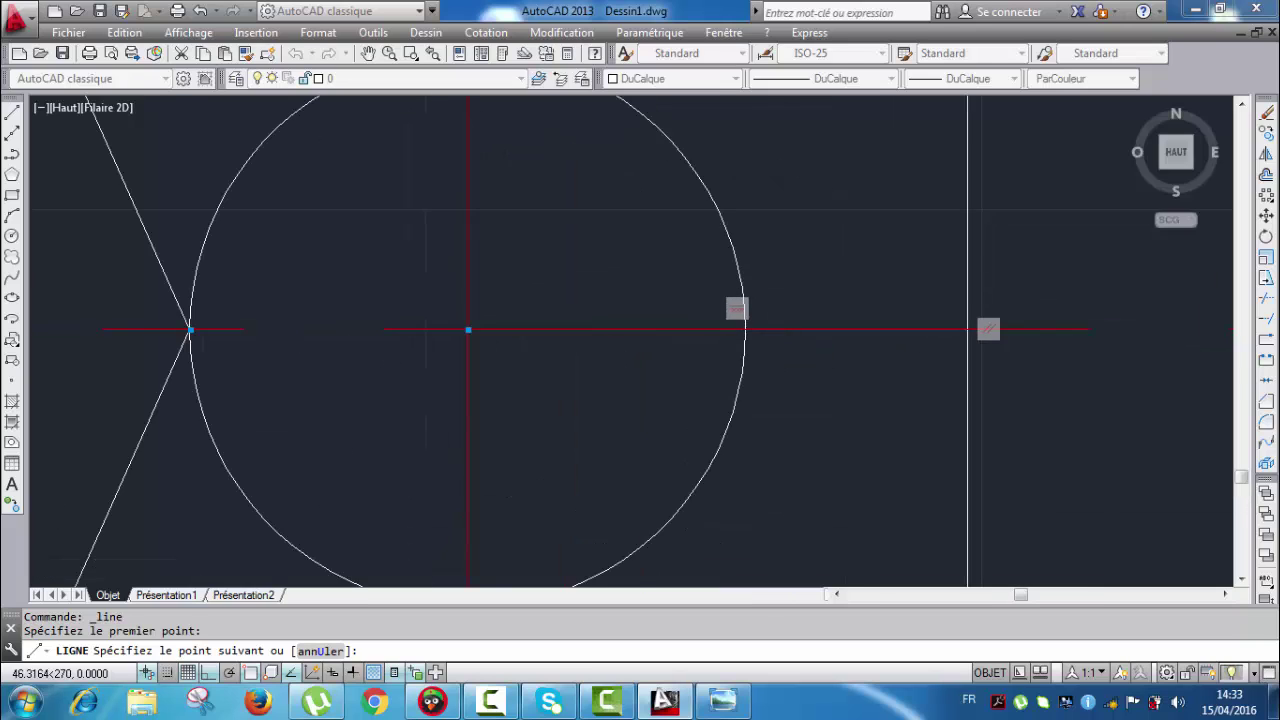
pyautogui.click(727, 322)
pyautogui.scroll(-6, 728, 330)
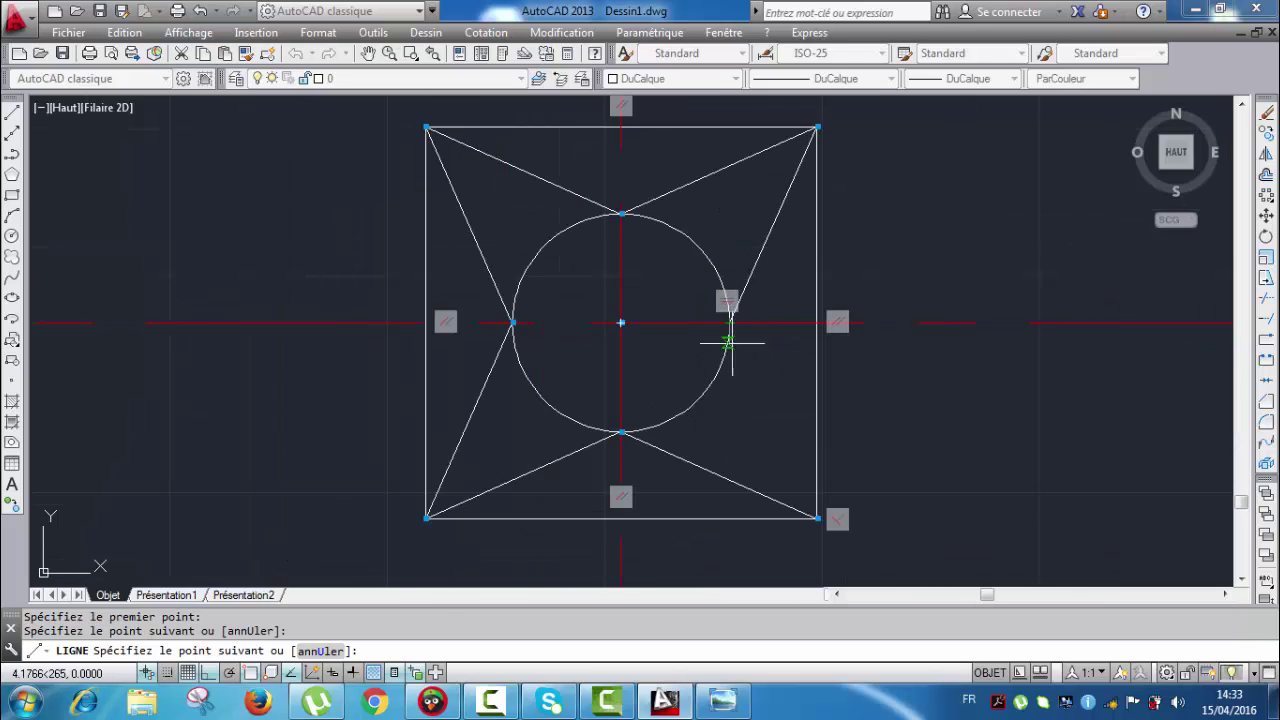
pyautogui.click(816, 518)
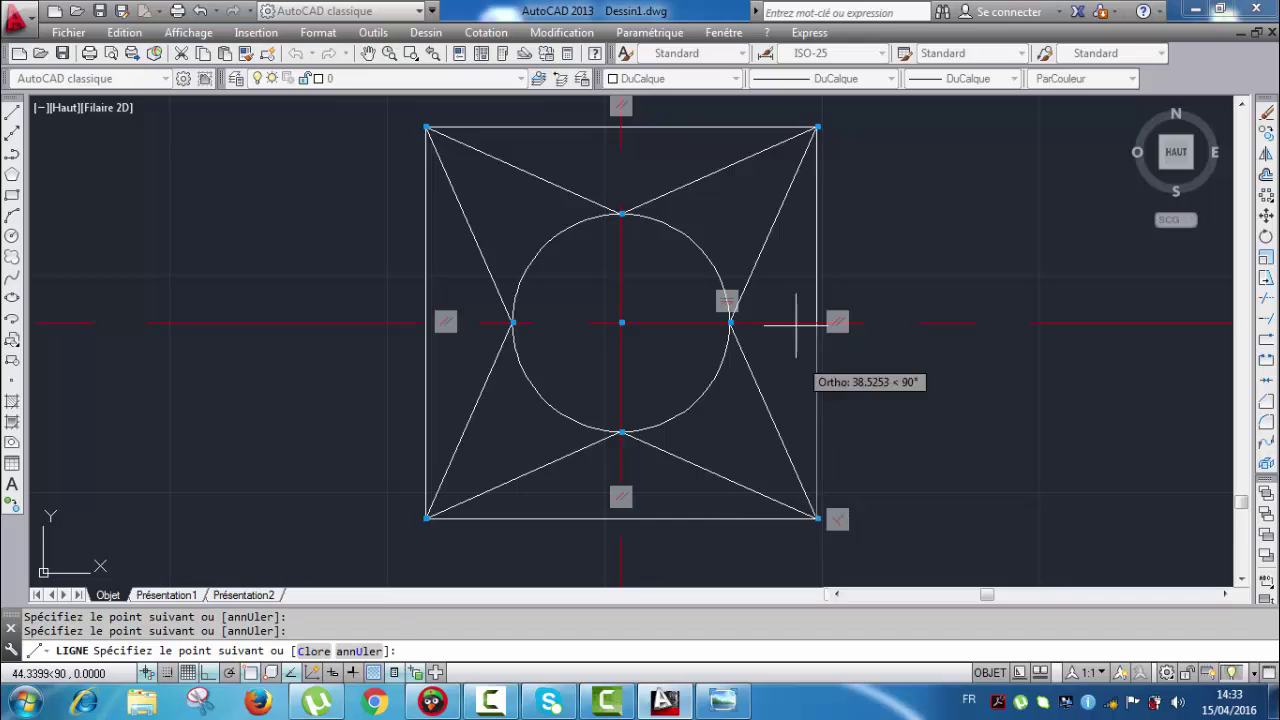
pyautogui.press('Escape')
# Step: Draw a horizontal line 90 long above the square, running left from a point aligned with the square's right side
pyautogui.scroll(-4, 790, 352)
pyautogui.scroll(4, 740, 345)
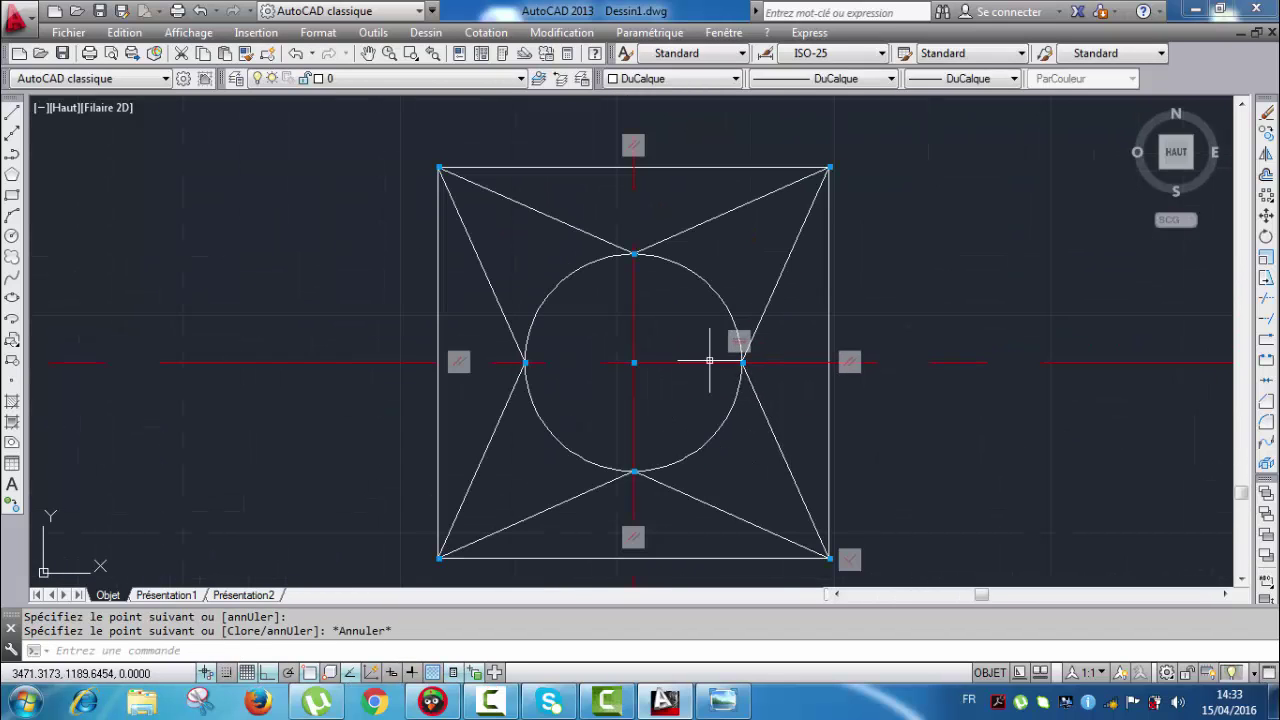
pyautogui.scroll(-4, 697, 253)
pyautogui.moveTo(720, 223); pyautogui.dragTo(691, 316, button='middle')
pyautogui.scroll(-2, 721, 257)
pyautogui.scroll(6, 686, 274)
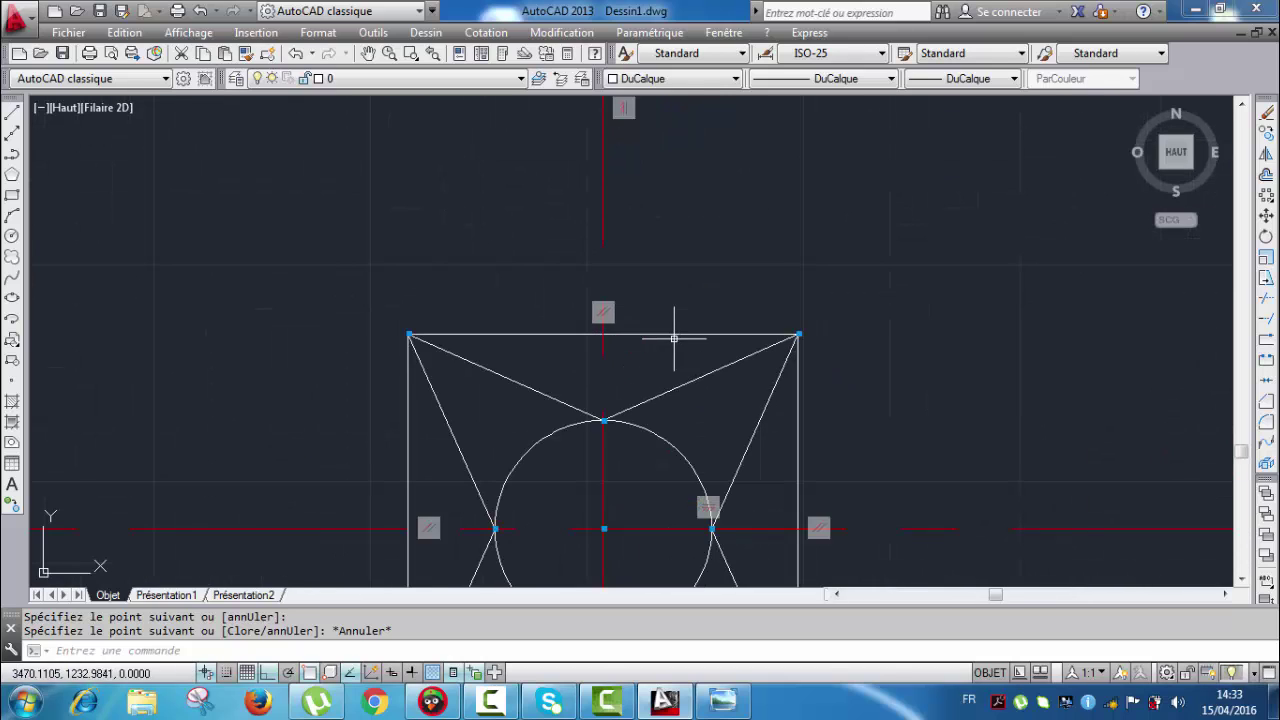
pyautogui.scroll(-2, 692, 304)
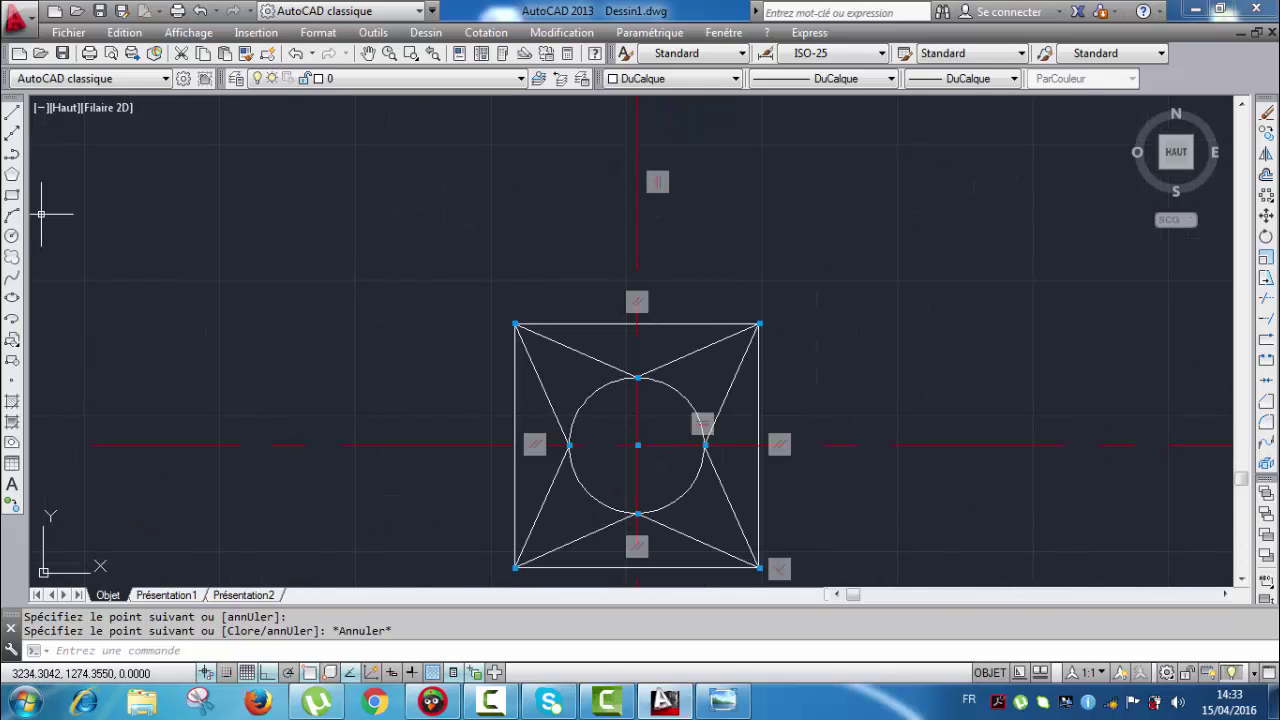
pyautogui.click(13, 115)
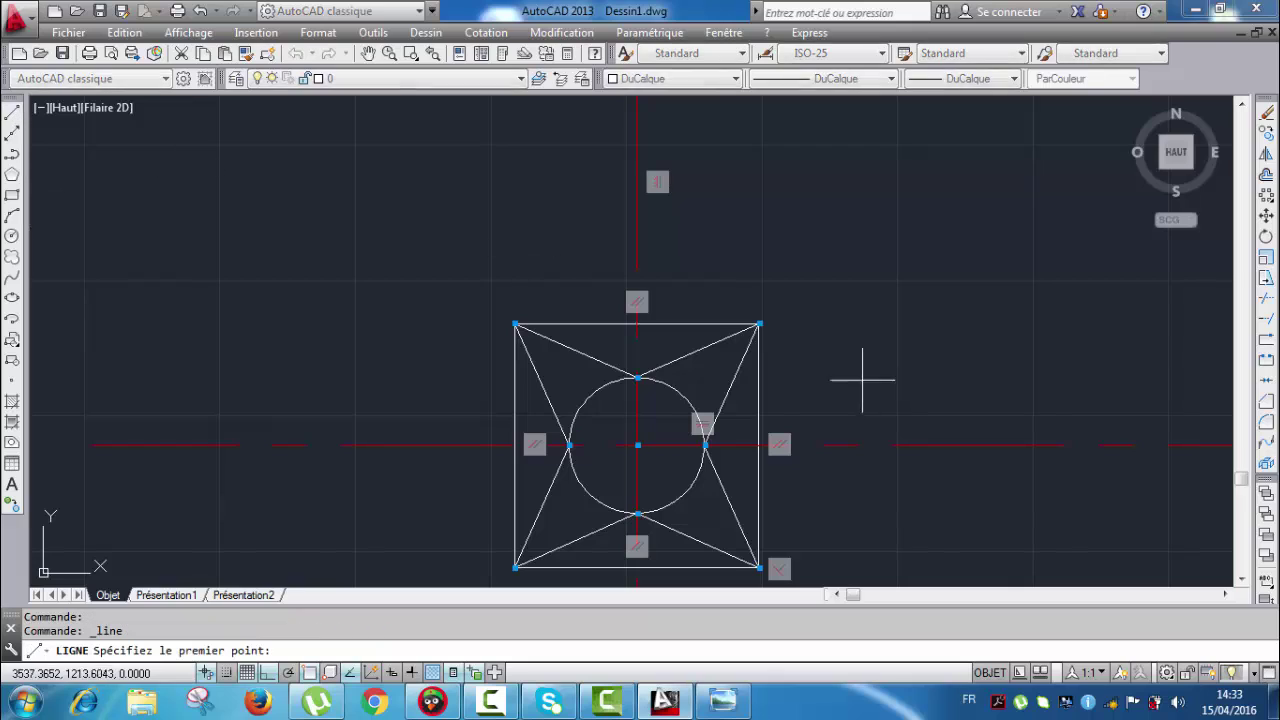
pyautogui.click(758, 227)
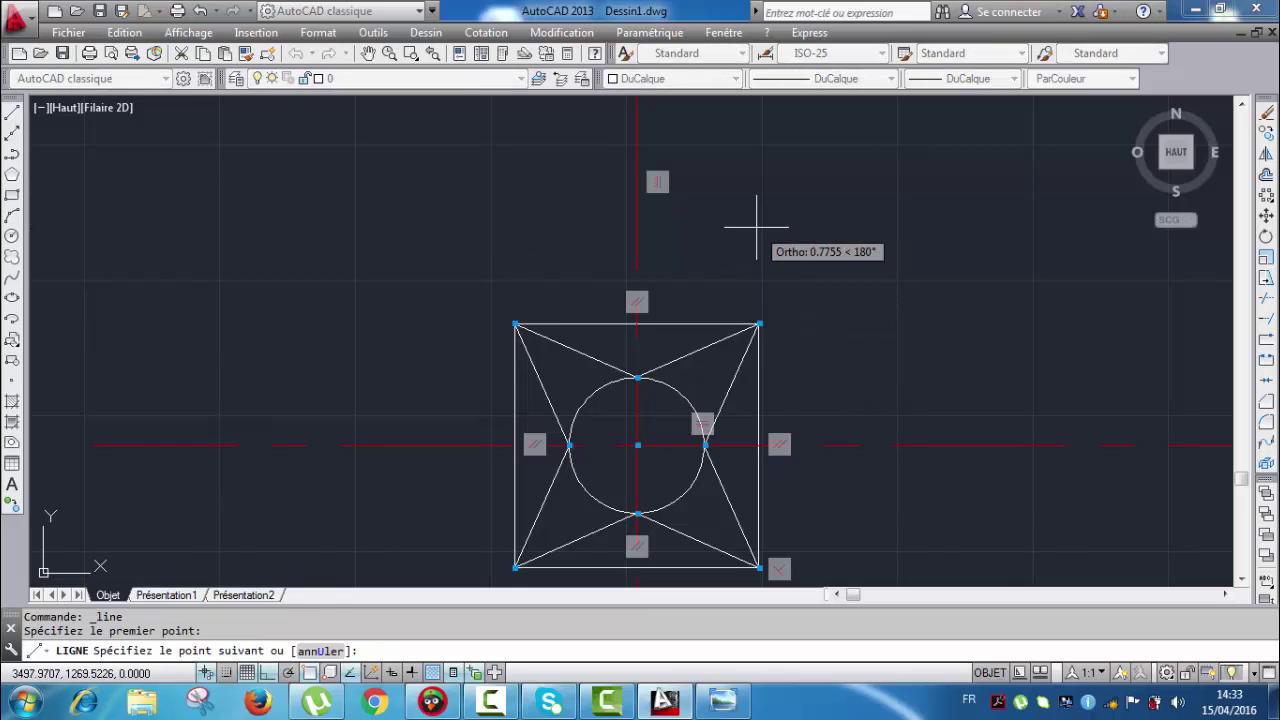
pyautogui.write('90')
pyautogui.press('Return')
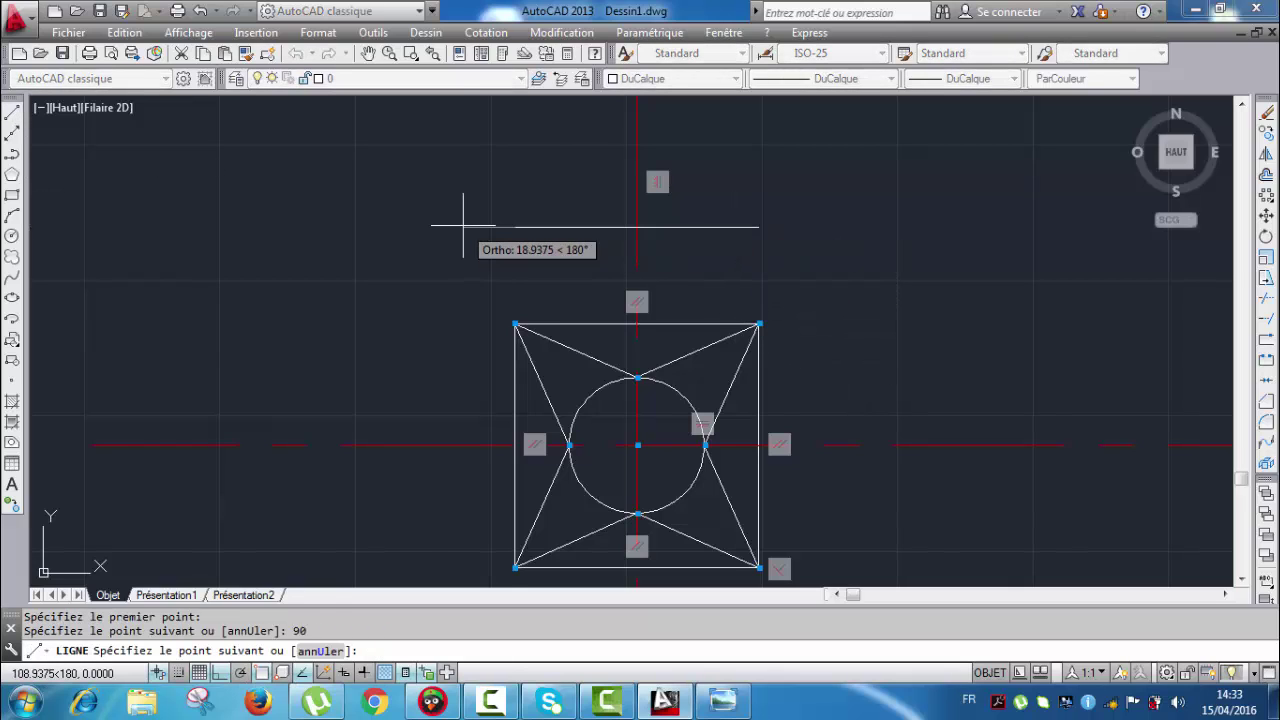
# Step: Continue the line 55 up and 90 to the right, closing it down to the start point as a 90 by 55 rectangle
pyautogui.moveTo(474, 212); pyautogui.dragTo(511, 283, button='middle')
pyautogui.scroll(-2, 517, 277)
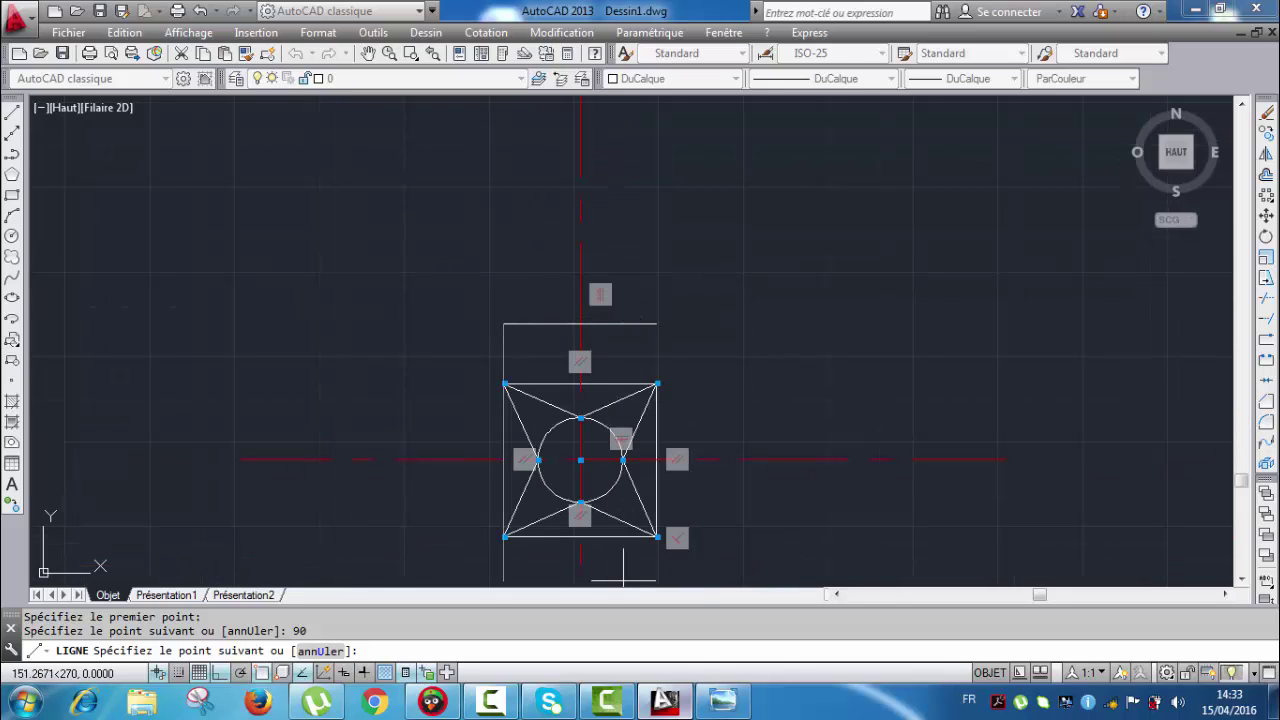
pyautogui.click(726, 708)
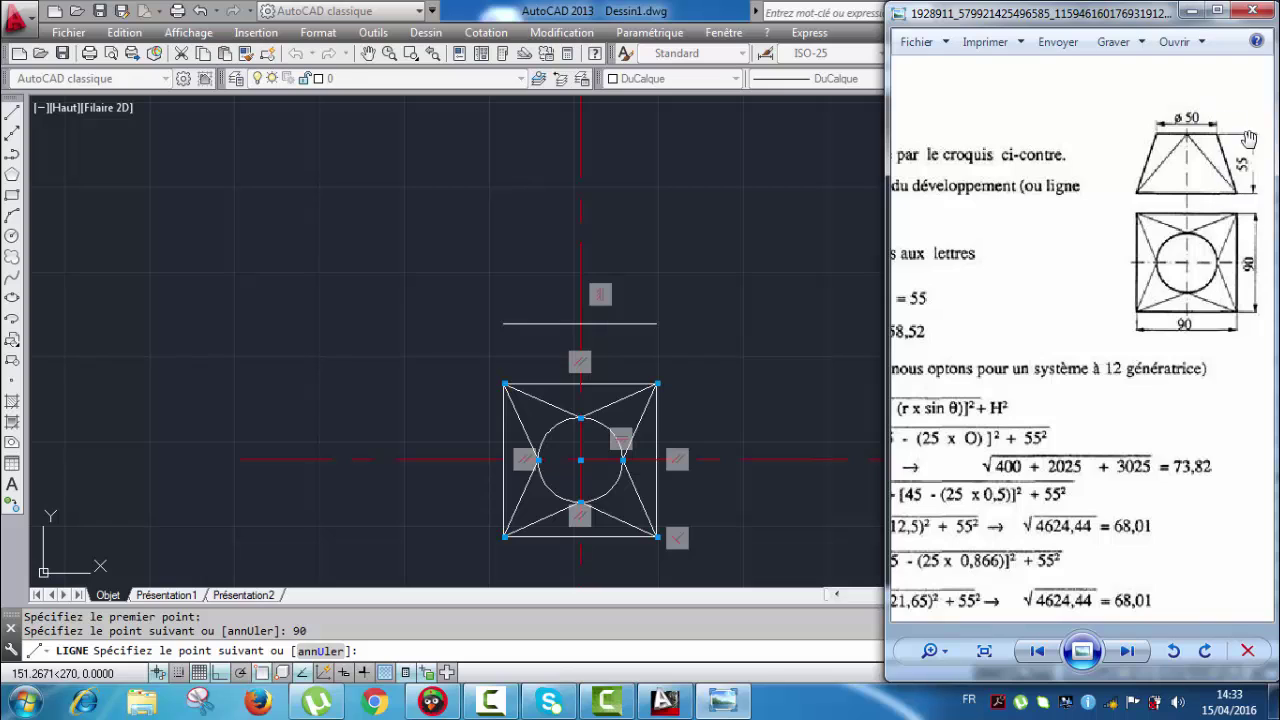
pyautogui.click(740, 706)
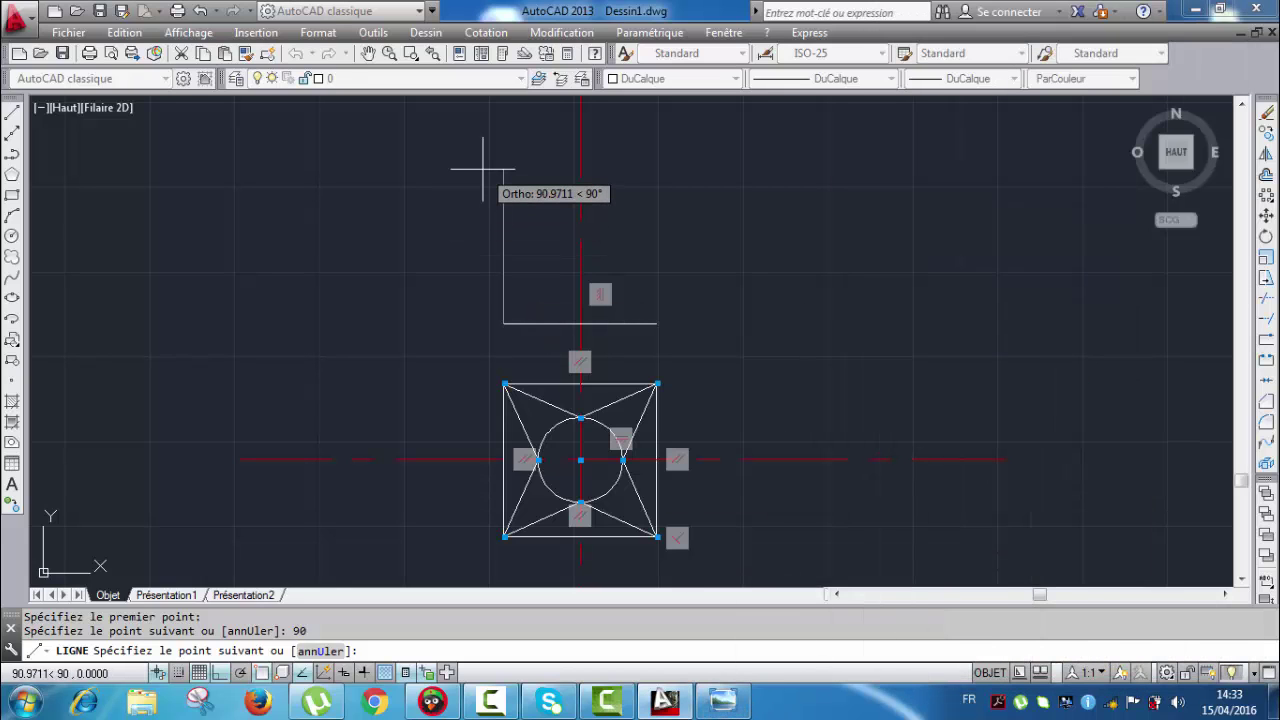
pyautogui.write('55')
pyautogui.press('Return')
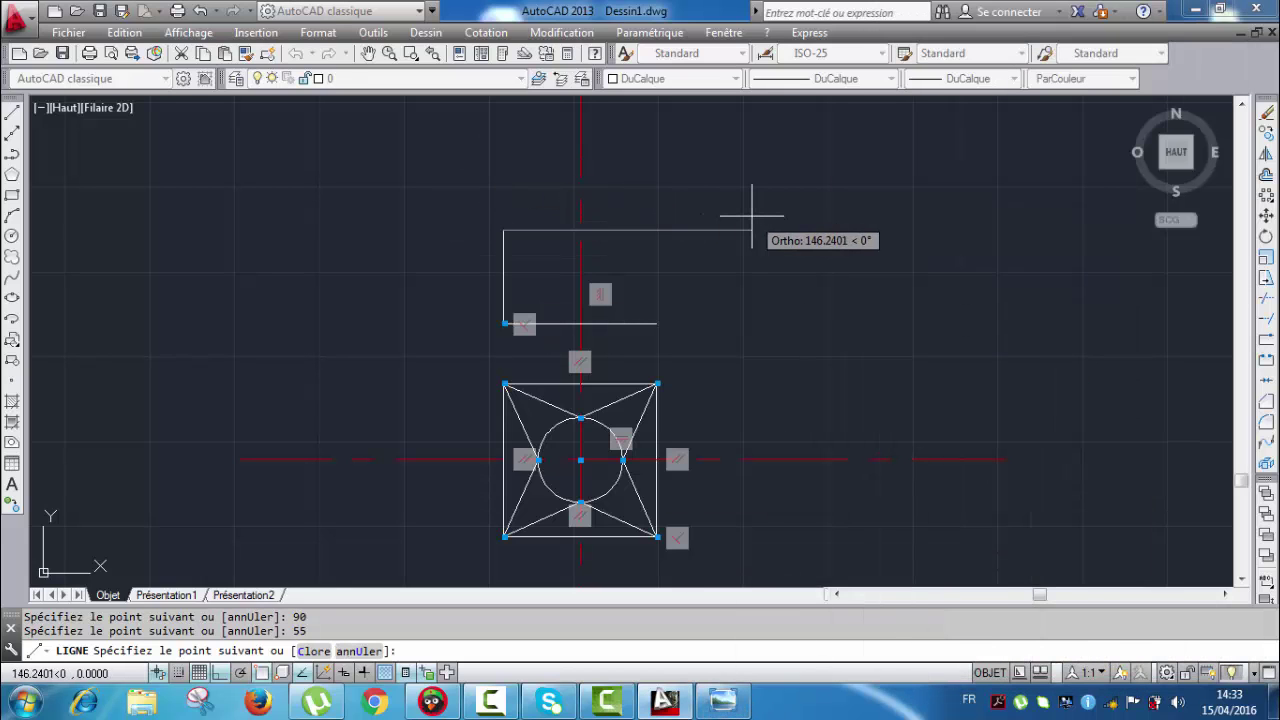
pyautogui.write('90')
pyautogui.press('Return')
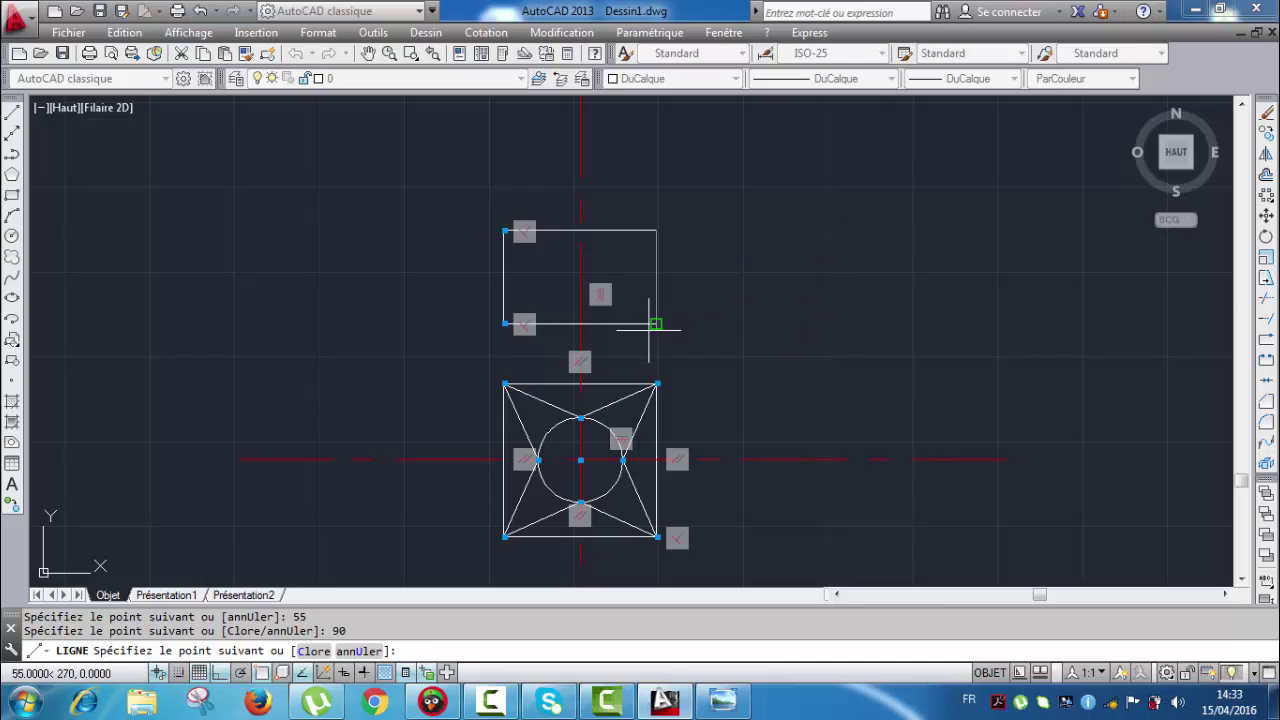
pyautogui.press('Escape')
# Step: Draw a vertical projection line from the circle's leftmost point up to the rectangle's top edge
pyautogui.scroll(2, 565, 430)
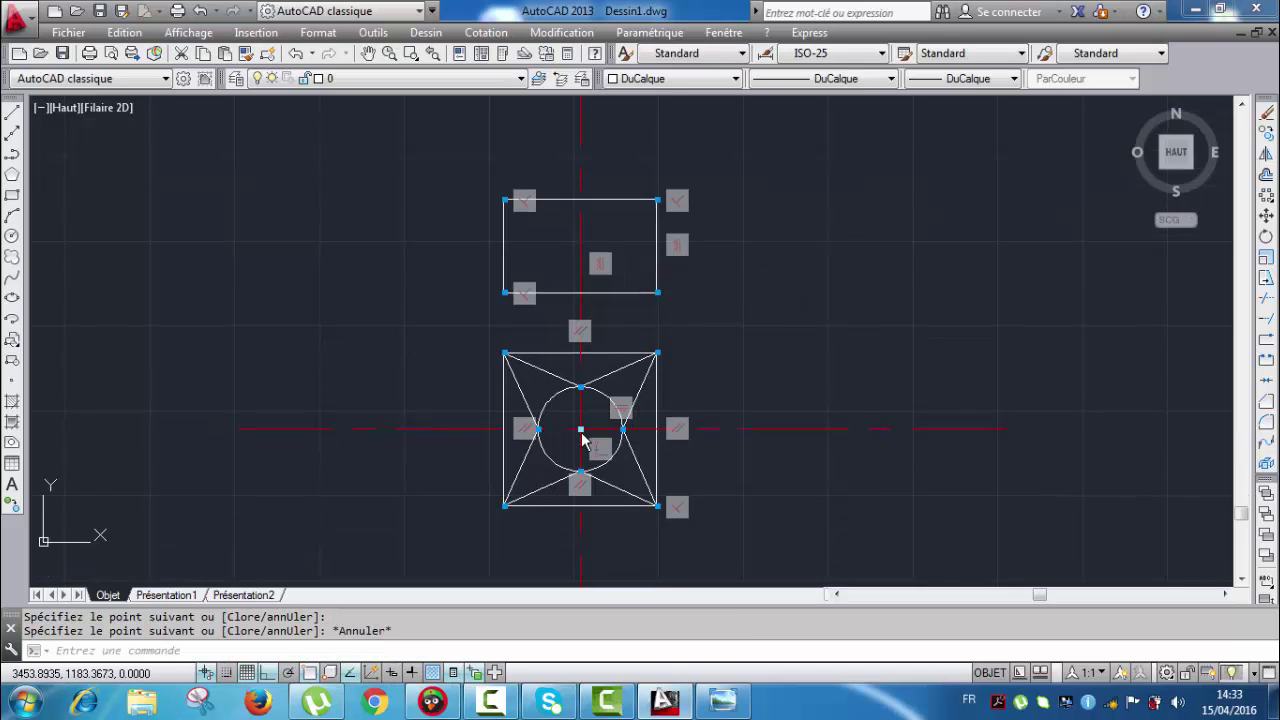
pyautogui.click(14, 115)
pyautogui.scroll(2, 499, 436)
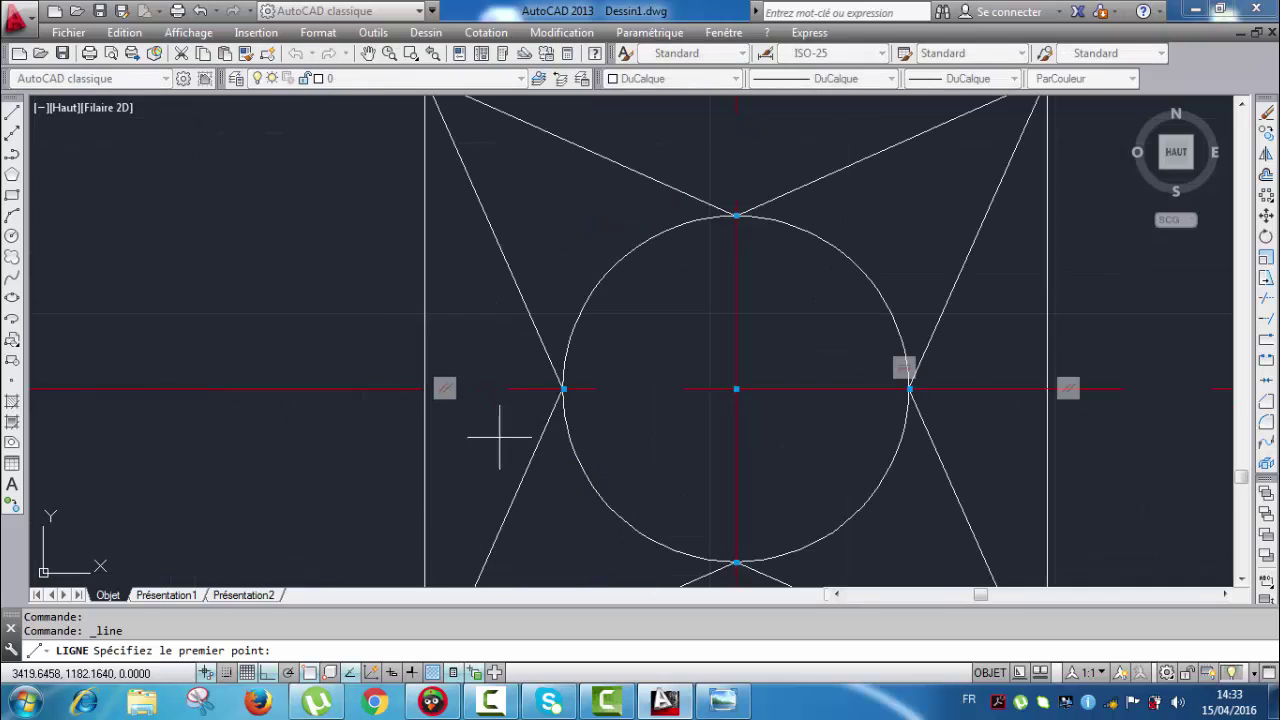
pyautogui.click(568, 390)
pyautogui.scroll(-4, 566, 375)
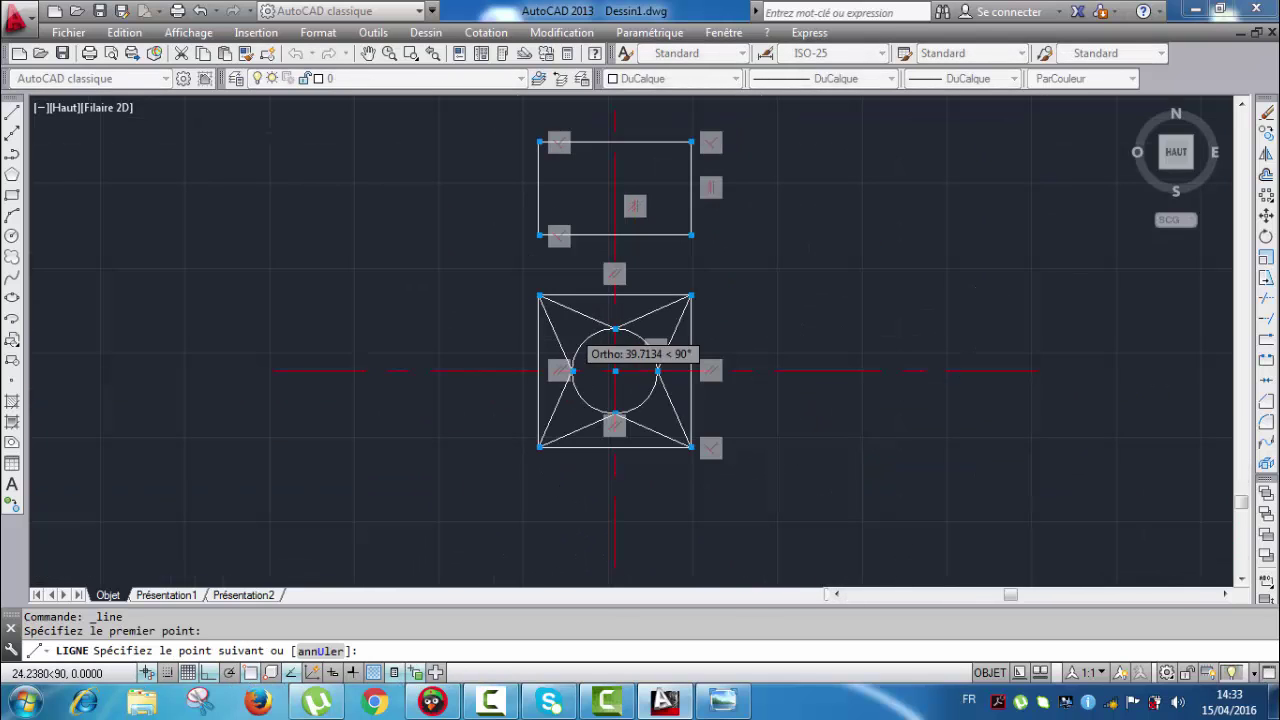
pyautogui.scroll(2, 576, 190)
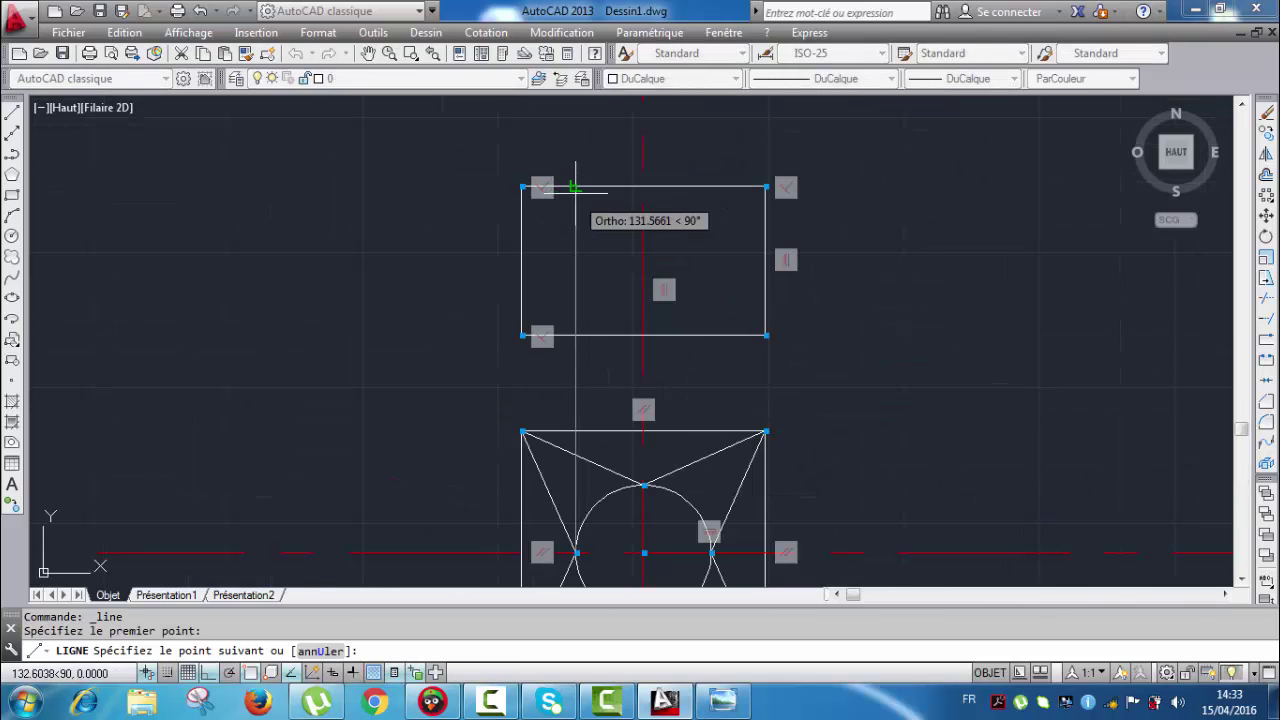
pyautogui.click(576, 186)
pyautogui.press('Escape')
# Step: Draw a vertical projection line from the circle's rightmost point up to the rectangle's top edge
pyautogui.press('Return')
pyautogui.moveTo(726, 551); pyautogui.dragTo(680, 443, button='middle')
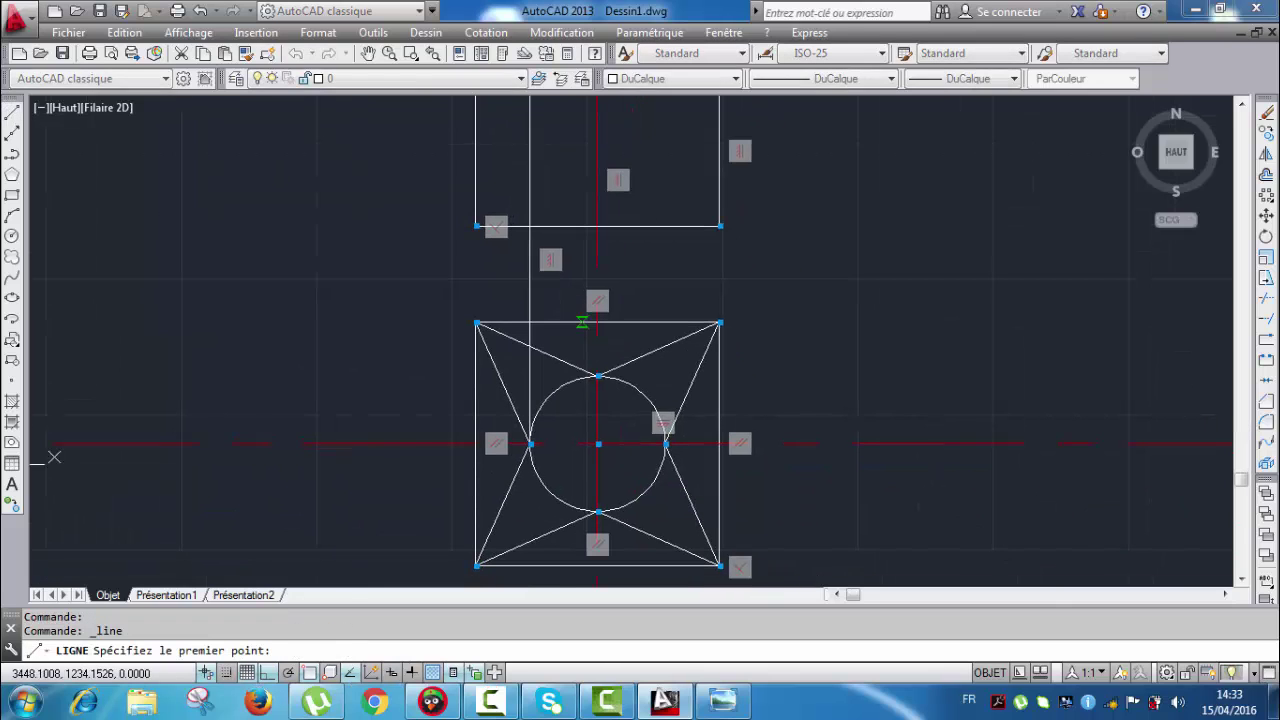
pyautogui.click(664, 443)
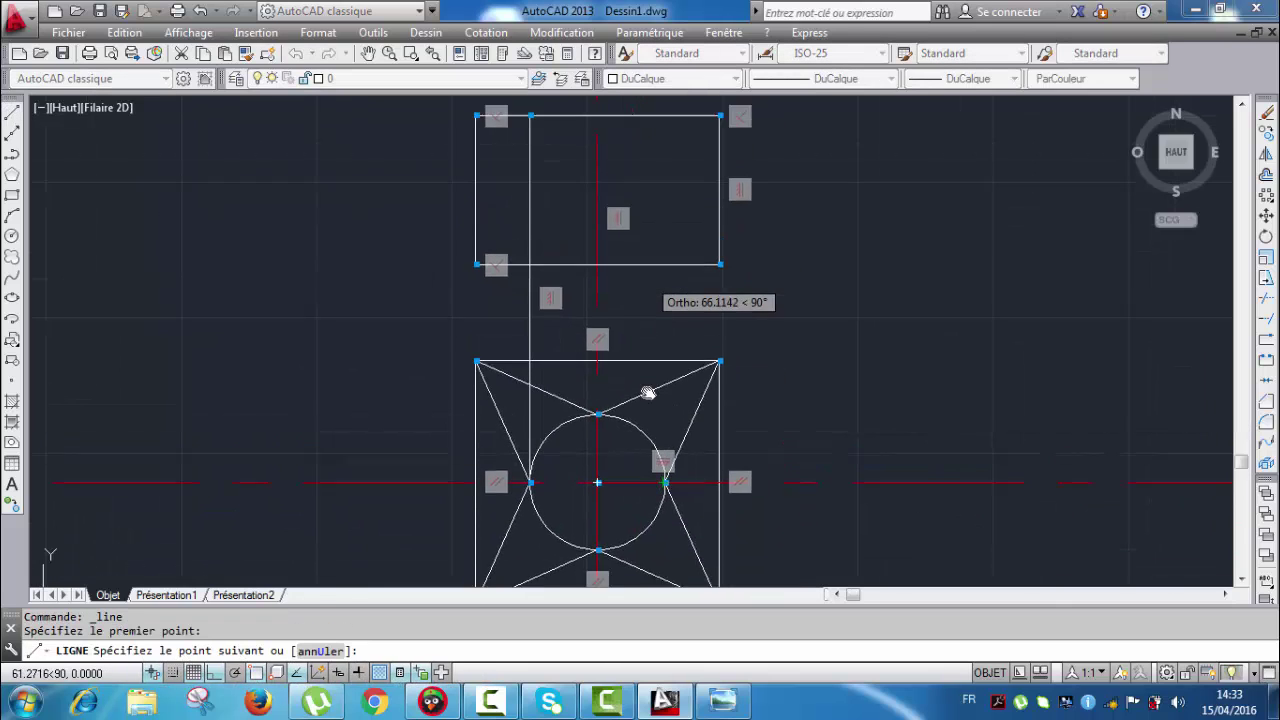
pyautogui.click(665, 193)
pyautogui.press('Escape')
# Step: Draw slanted lines joining the upper ends of the two projection lines to the rectangle's nearest lower corners
pyautogui.moveTo(722, 355)
pyautogui.mouseDown(button='middle')
pyautogui.moveTo(695, 312)
pyautogui.moveTo(680, 361)
pyautogui.moveTo(690, 379)
pyautogui.mouseUp(button='middle')
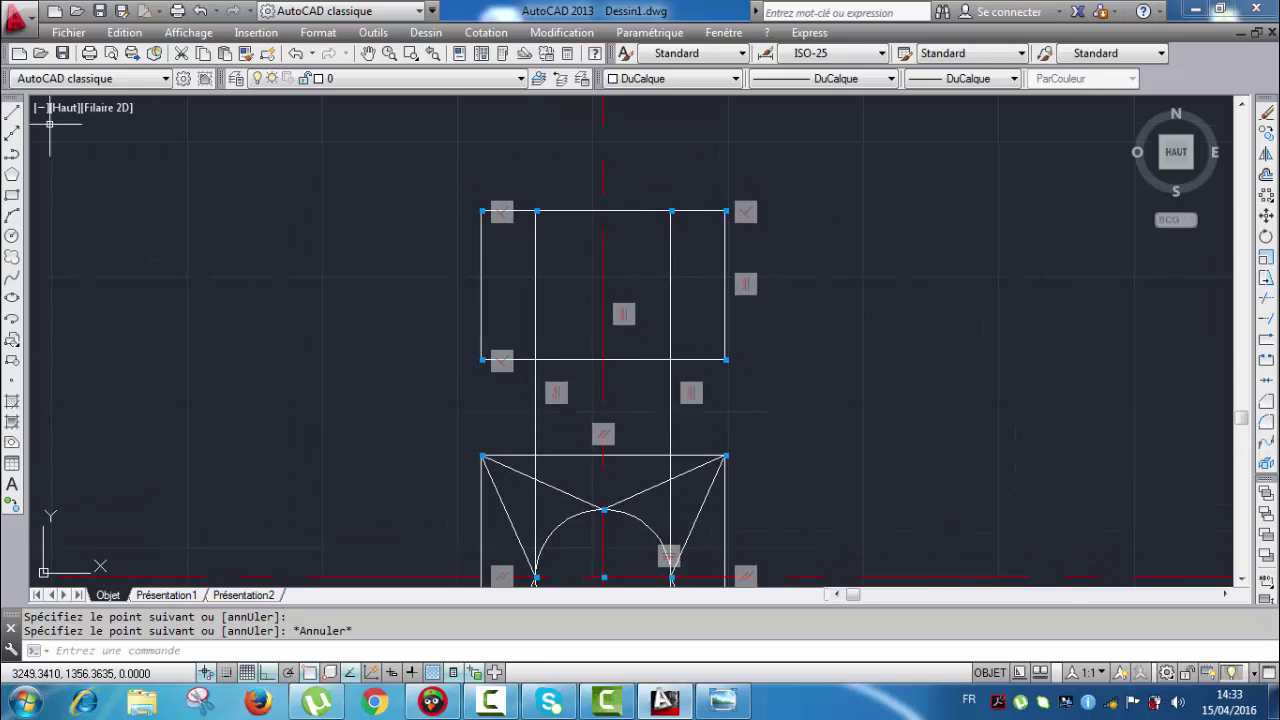
pyautogui.click(12, 112)
pyautogui.scroll(2, 543, 206)
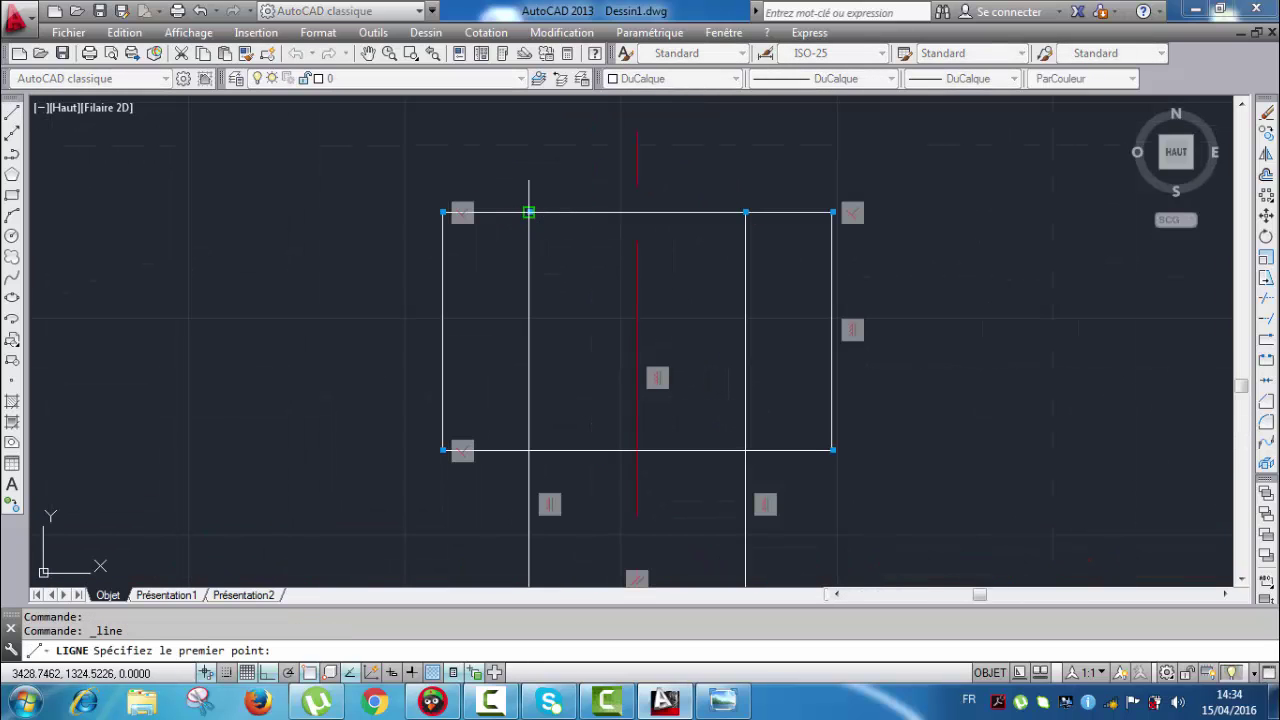
pyautogui.click(529, 212)
pyautogui.click(446, 447)
pyautogui.press('Escape')
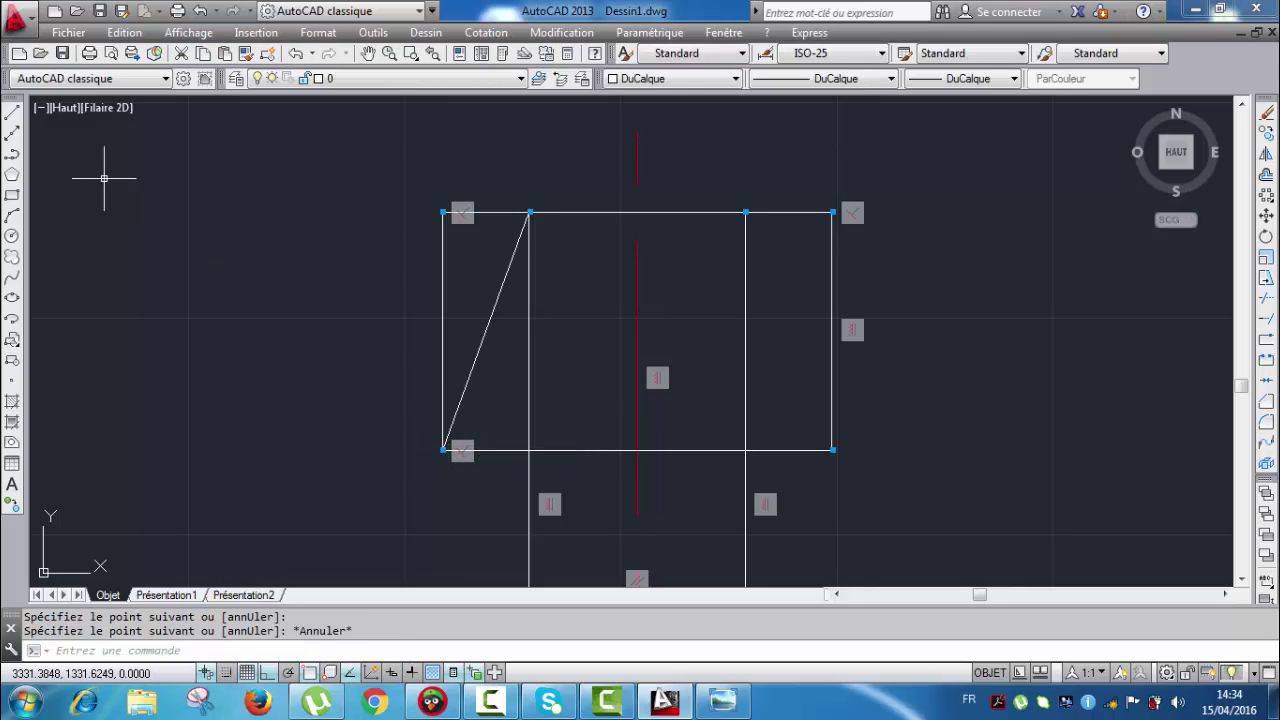
pyautogui.click(12, 112)
pyautogui.click(746, 212)
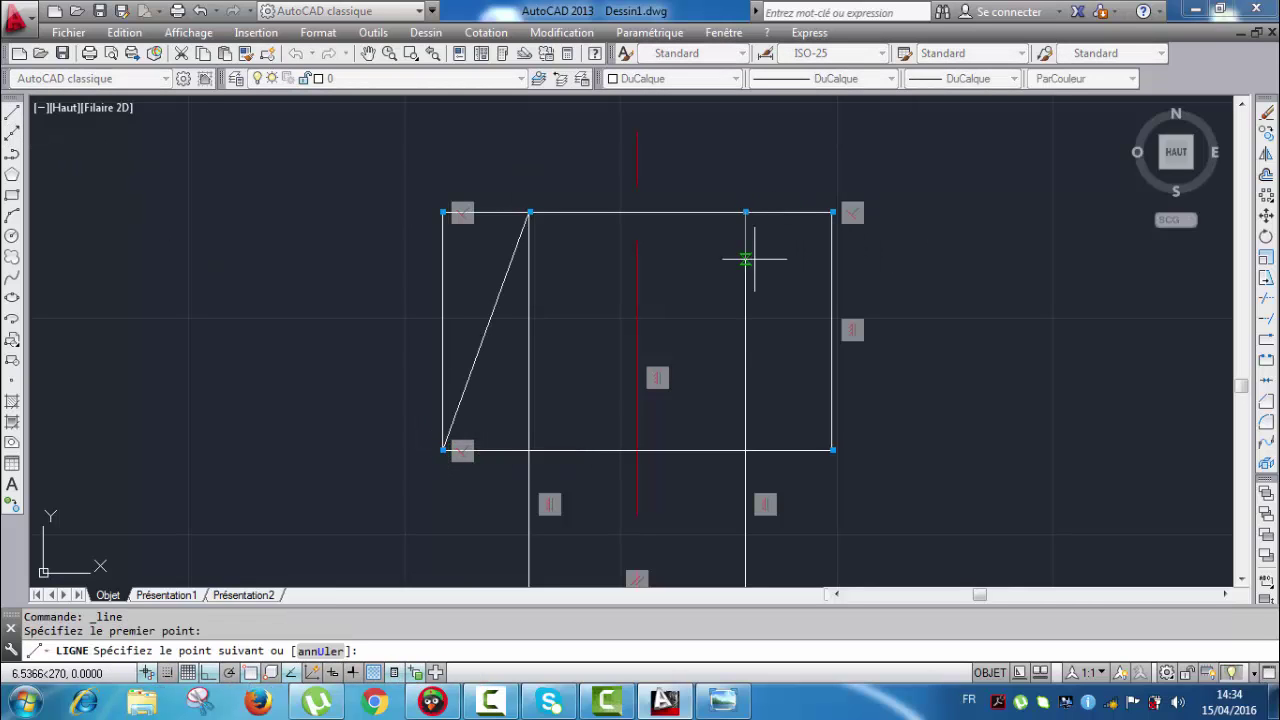
pyautogui.click(833, 449)
pyautogui.press('Escape')
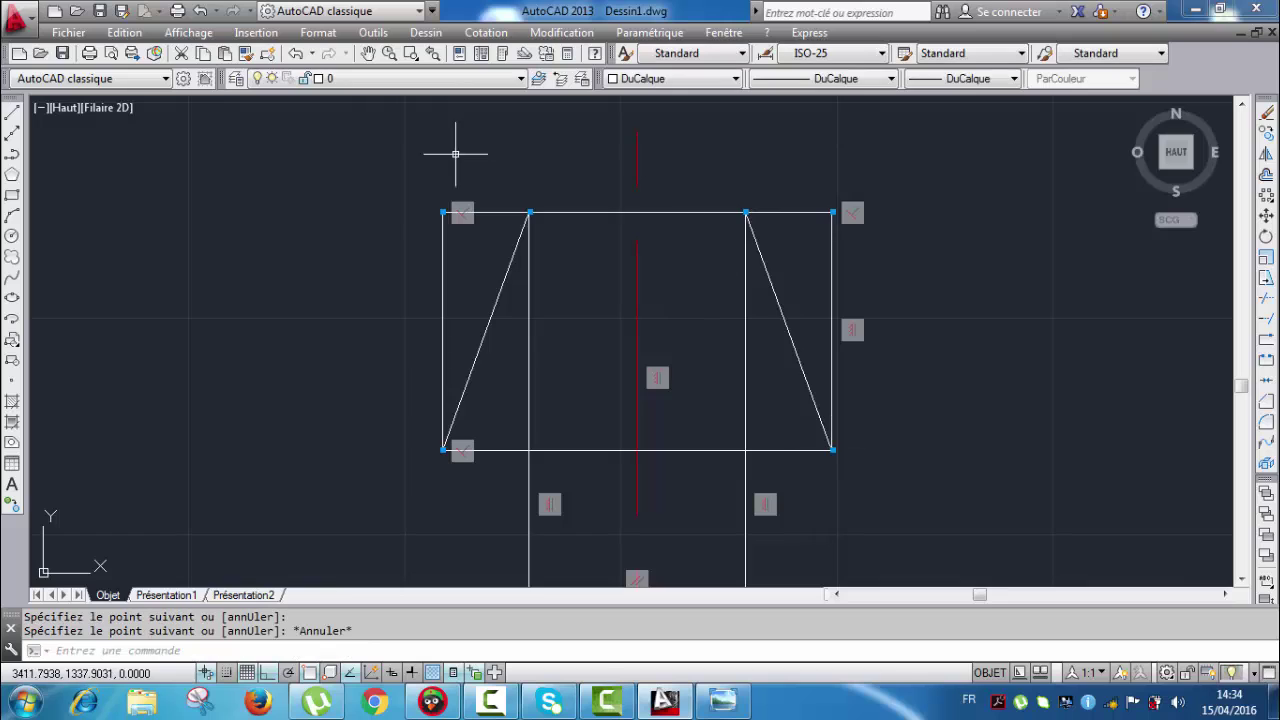
# Step: Trim off the two end portions of the front view's upper edge outside the slanted lines
pyautogui.scroll(4, 478, 218)
pyautogui.scroll(-2, 481, 212)
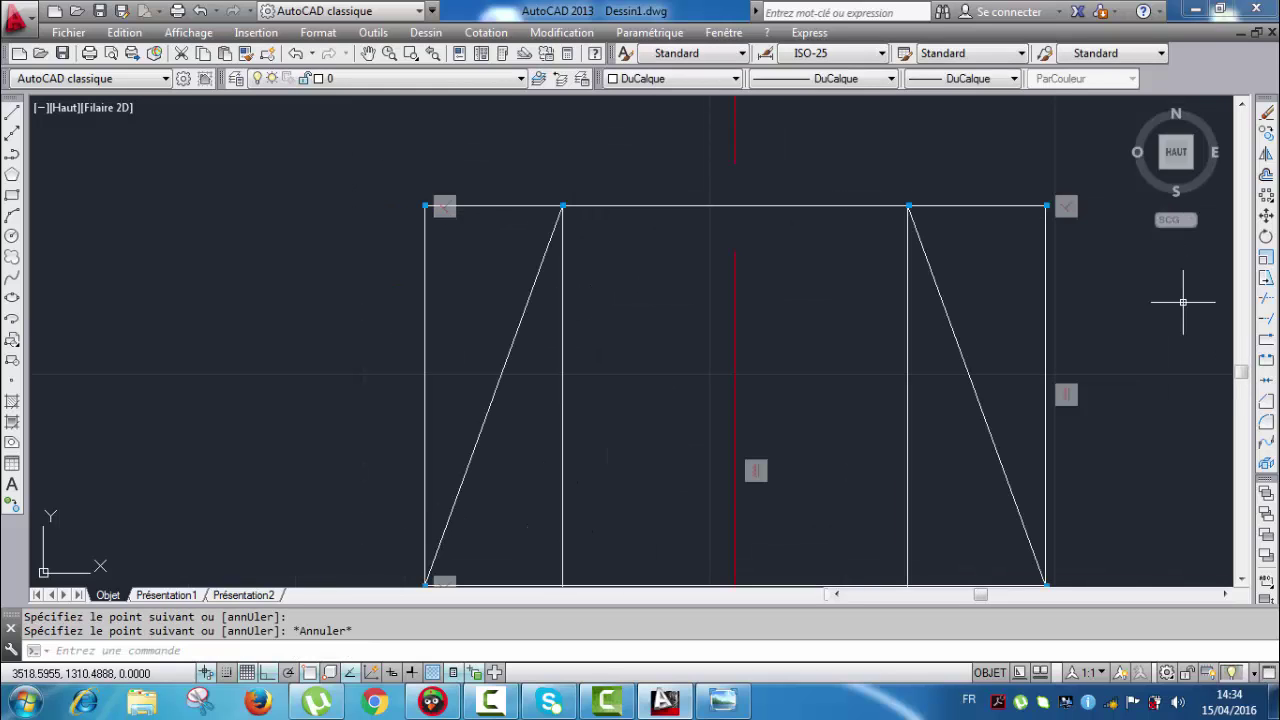
pyautogui.click(1267, 300)
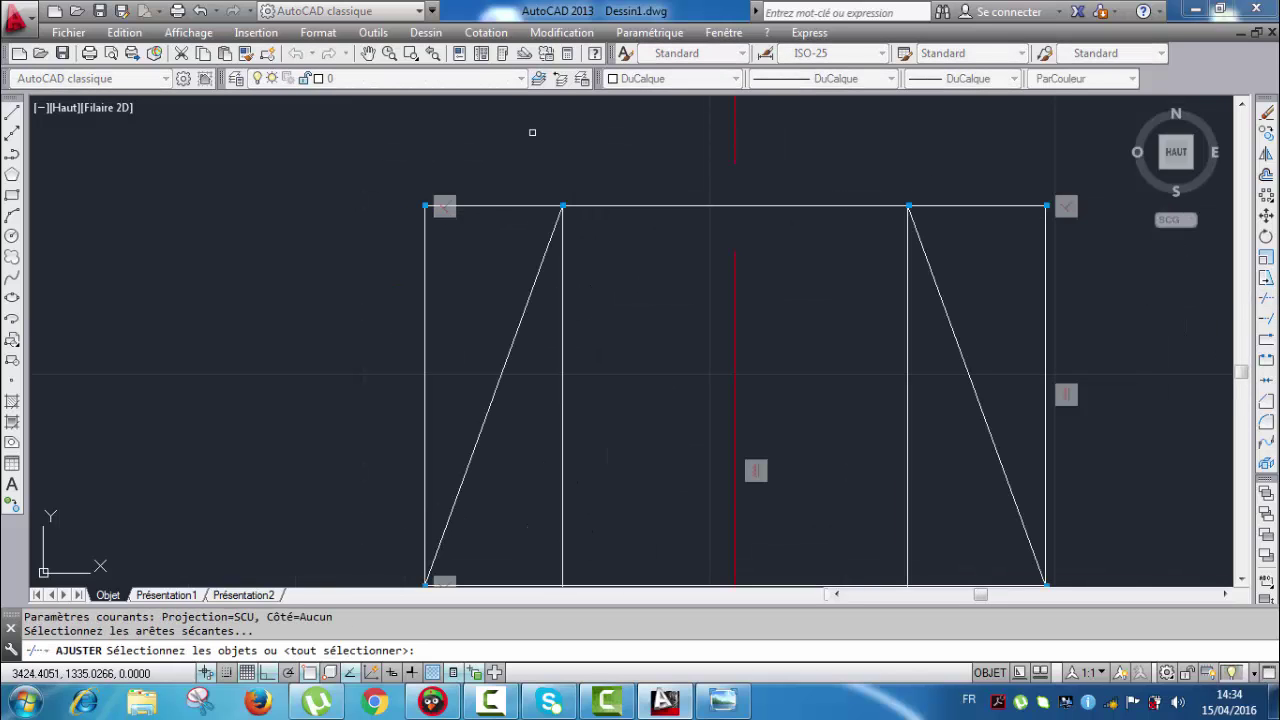
pyautogui.press('Return')
pyautogui.click(1095, 186)
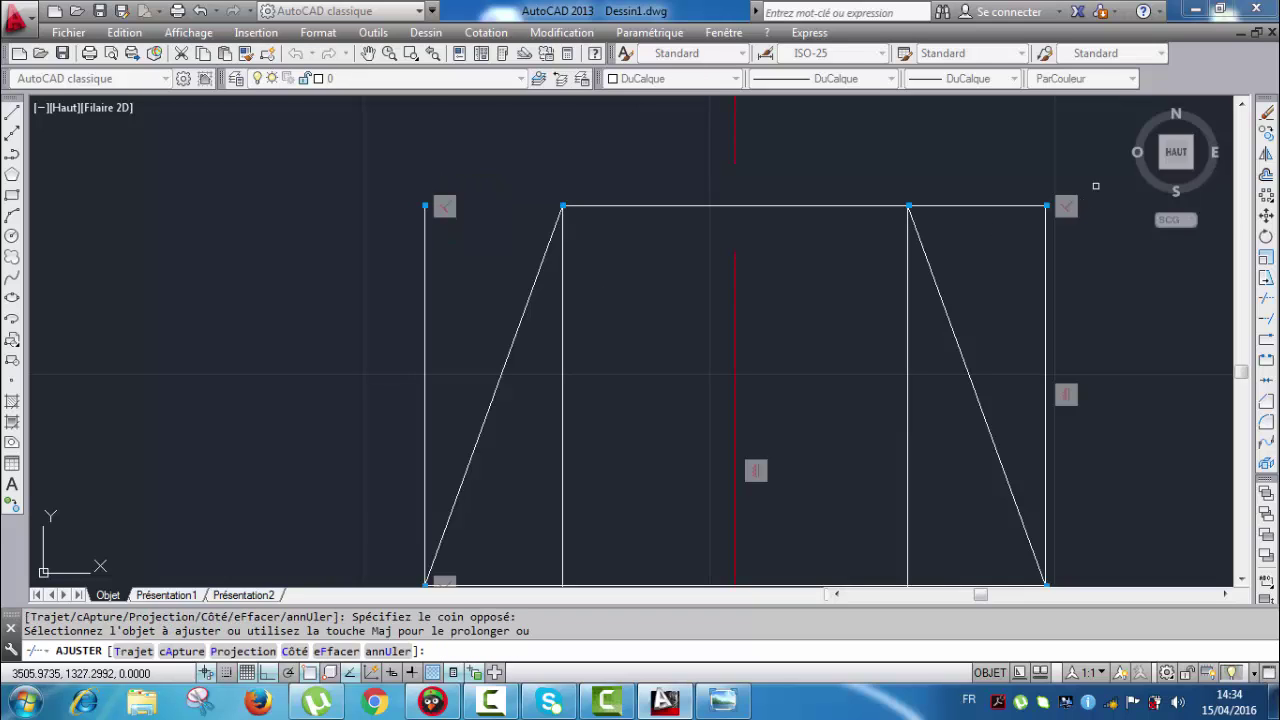
pyautogui.press('Escape')
# Step: Delete the two vertical projection lines and the rectangle's two vertical sides, leaving the trapezoid front view
pyautogui.scroll(-3, 914, 357)
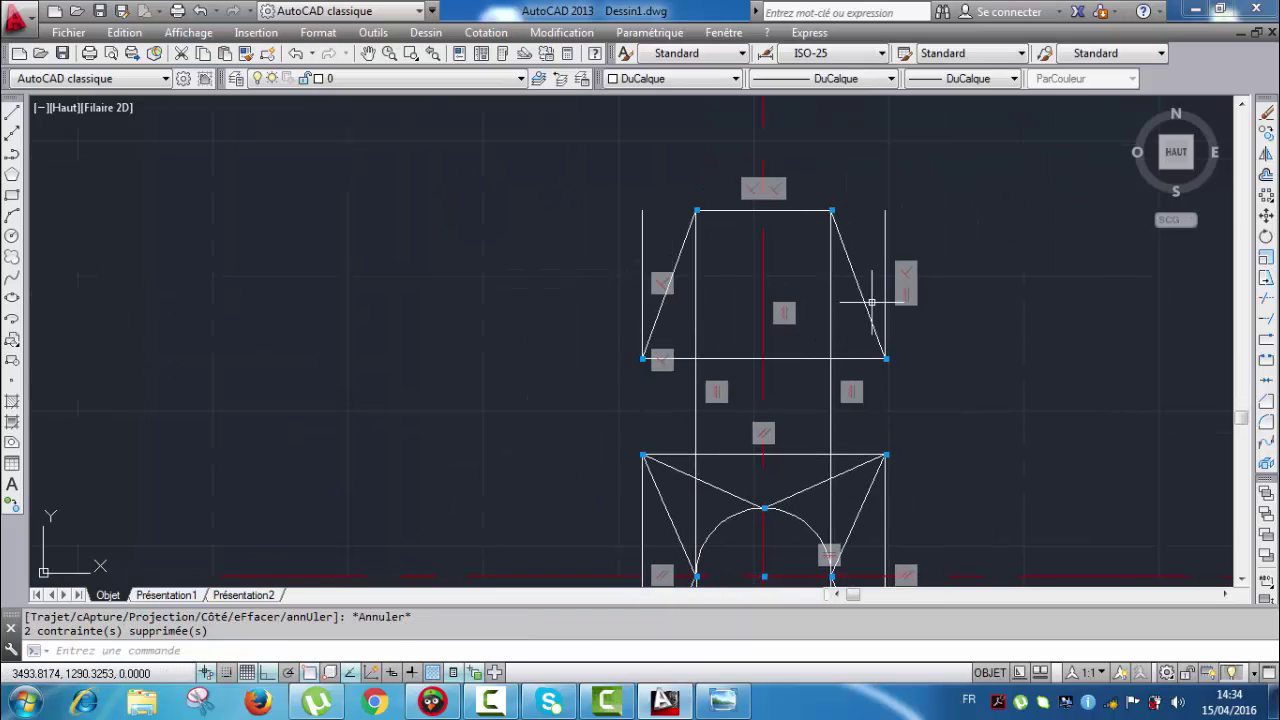
pyautogui.click(830, 318)
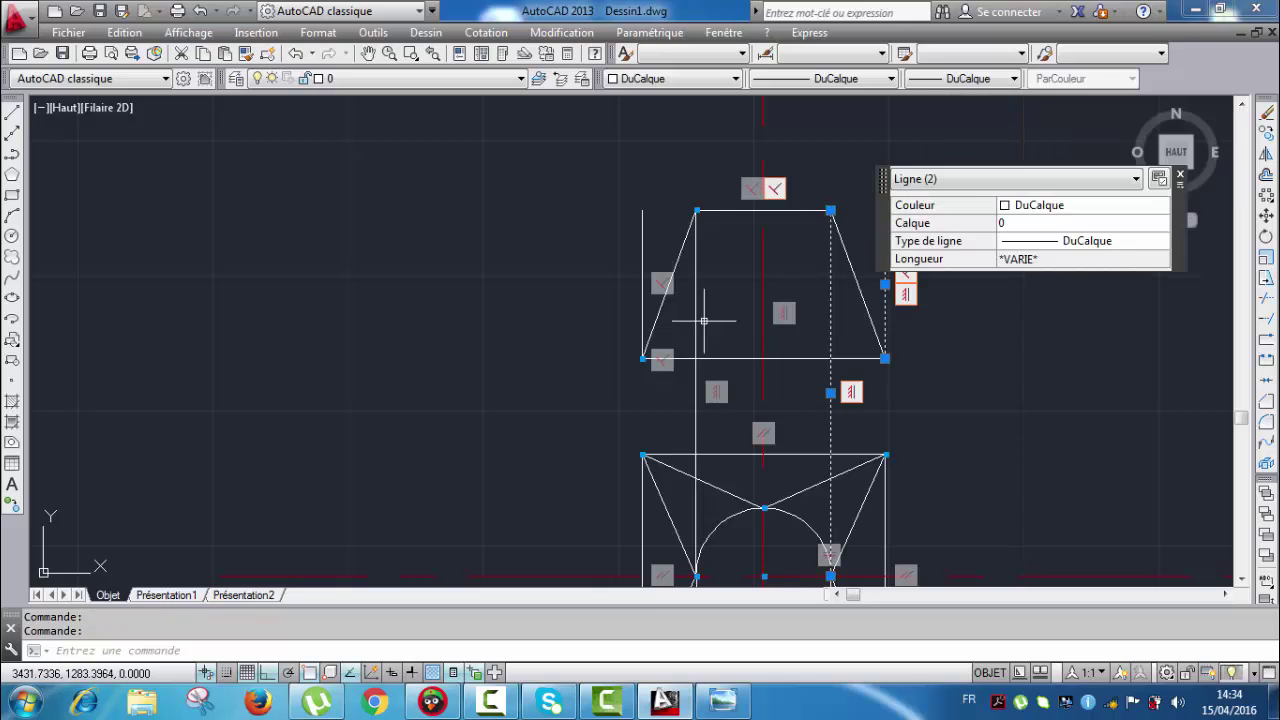
pyautogui.click(690, 320)
pyautogui.click(645, 263)
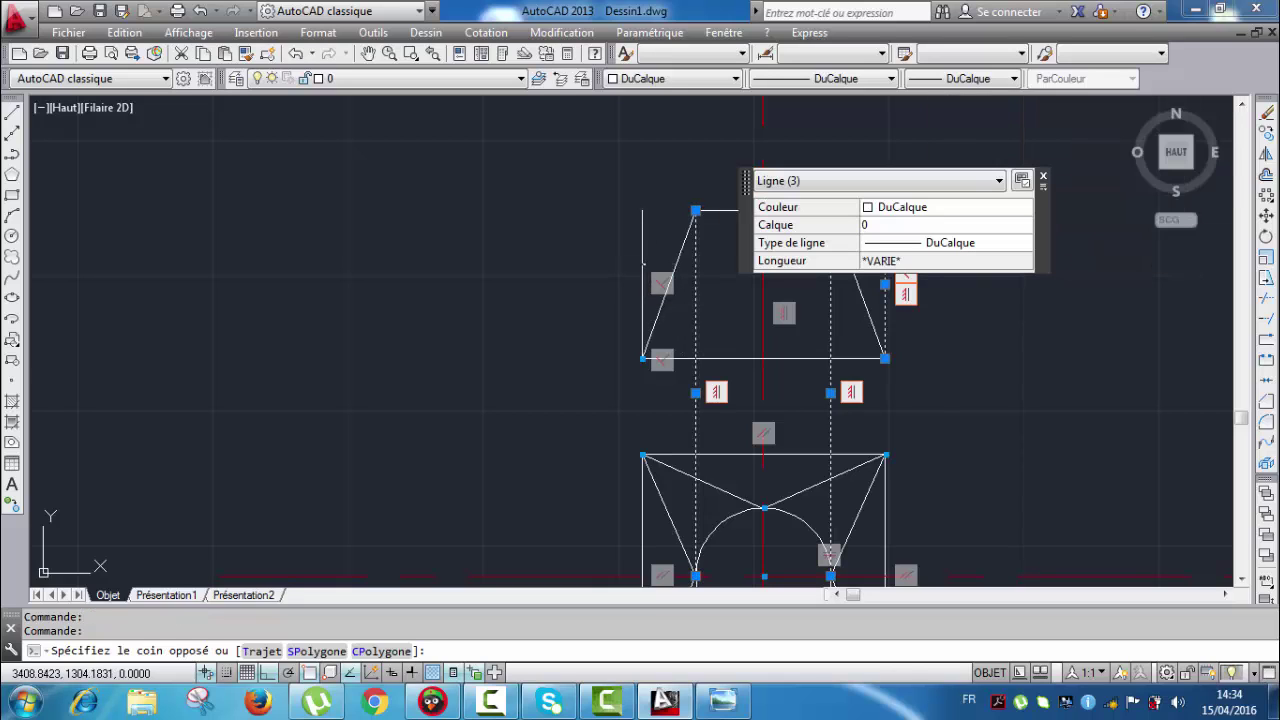
pyautogui.click(632, 246)
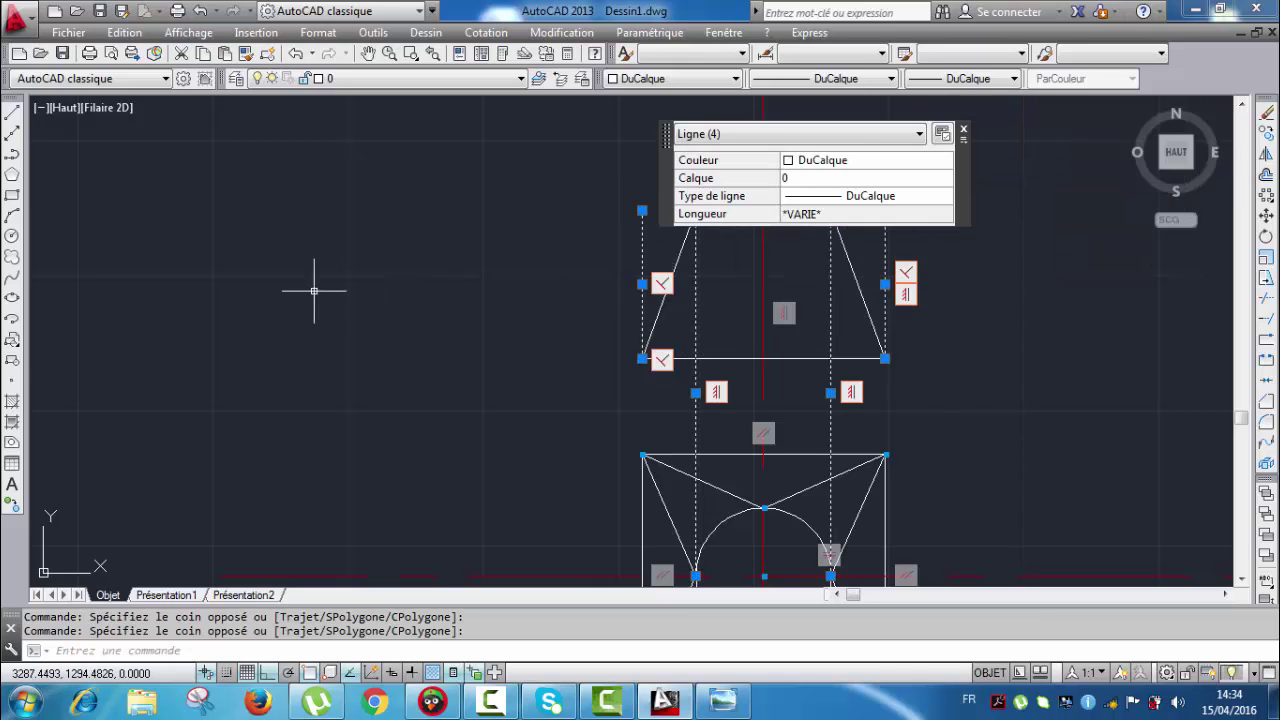
pyautogui.press('Delete')
# Step: Check the reference sketch and draw a line from the midpoint of the trapezoid's upper edge to its lower-left corner
pyautogui.scroll(-2, 775, 183)
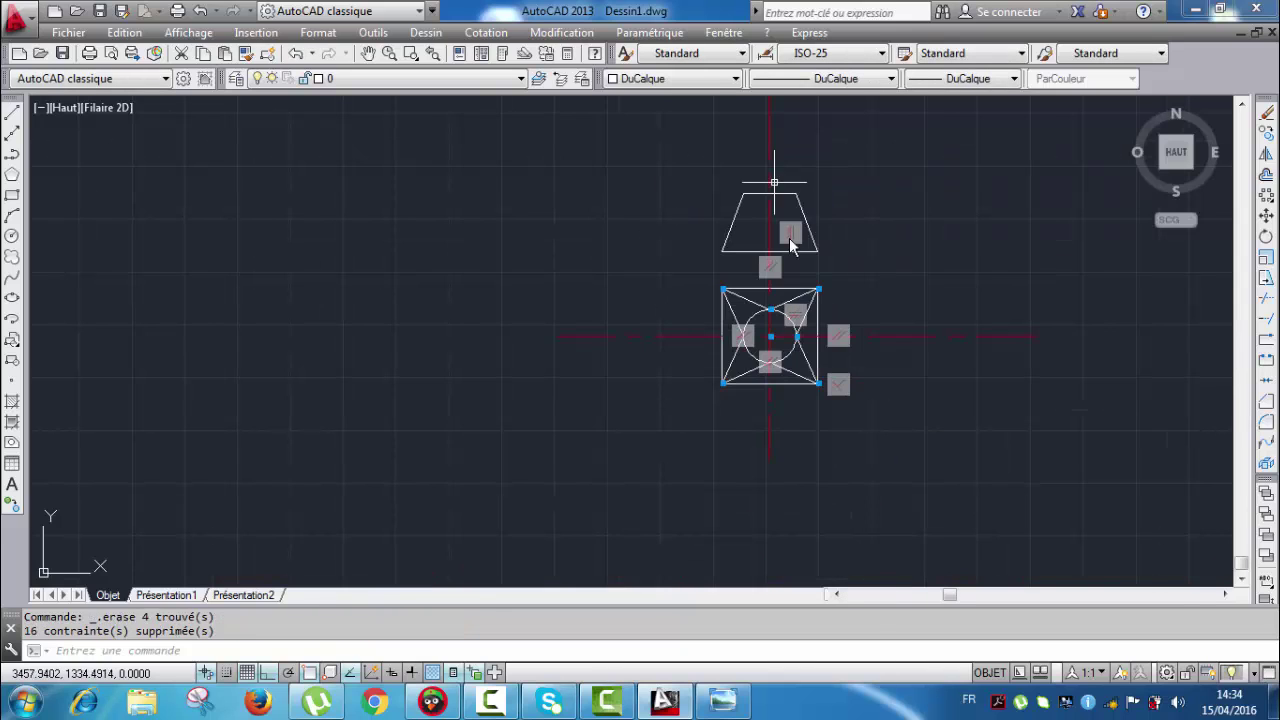
pyautogui.scroll(1, 826, 271)
pyautogui.moveTo(809, 195); pyautogui.dragTo(727, 267, button='middle')
pyautogui.scroll(4, 646, 234)
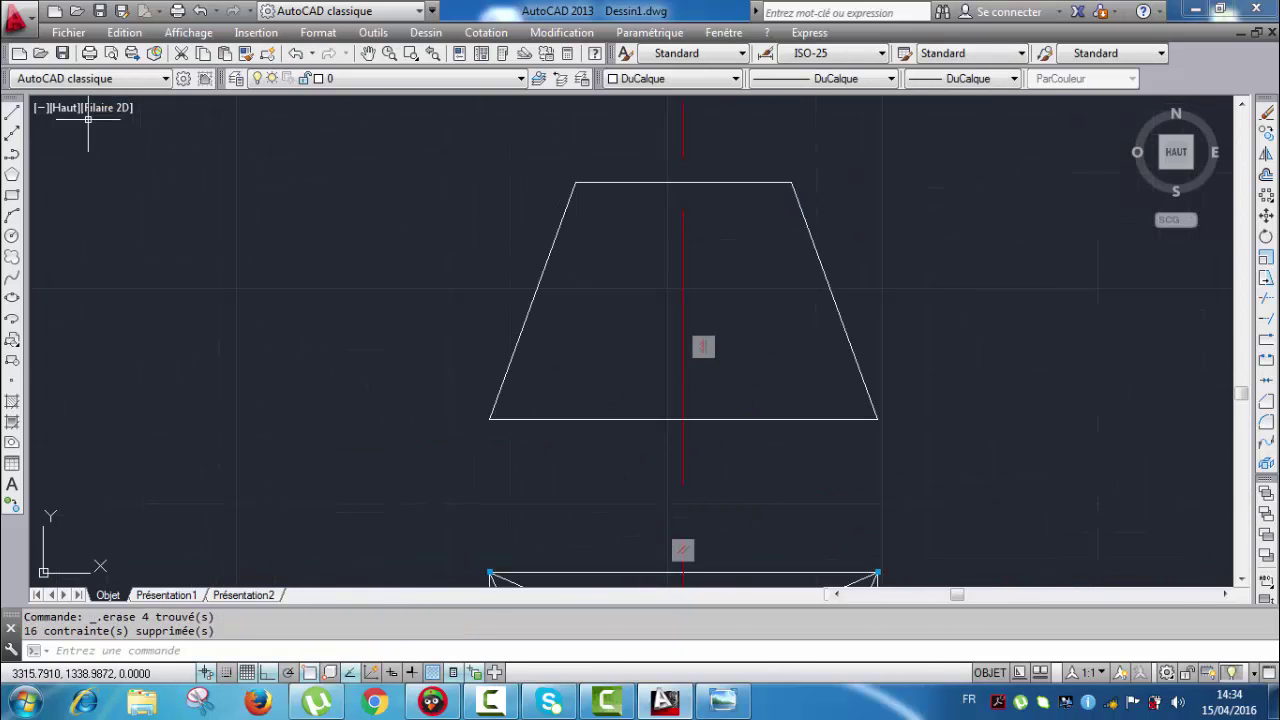
pyautogui.click(12, 114)
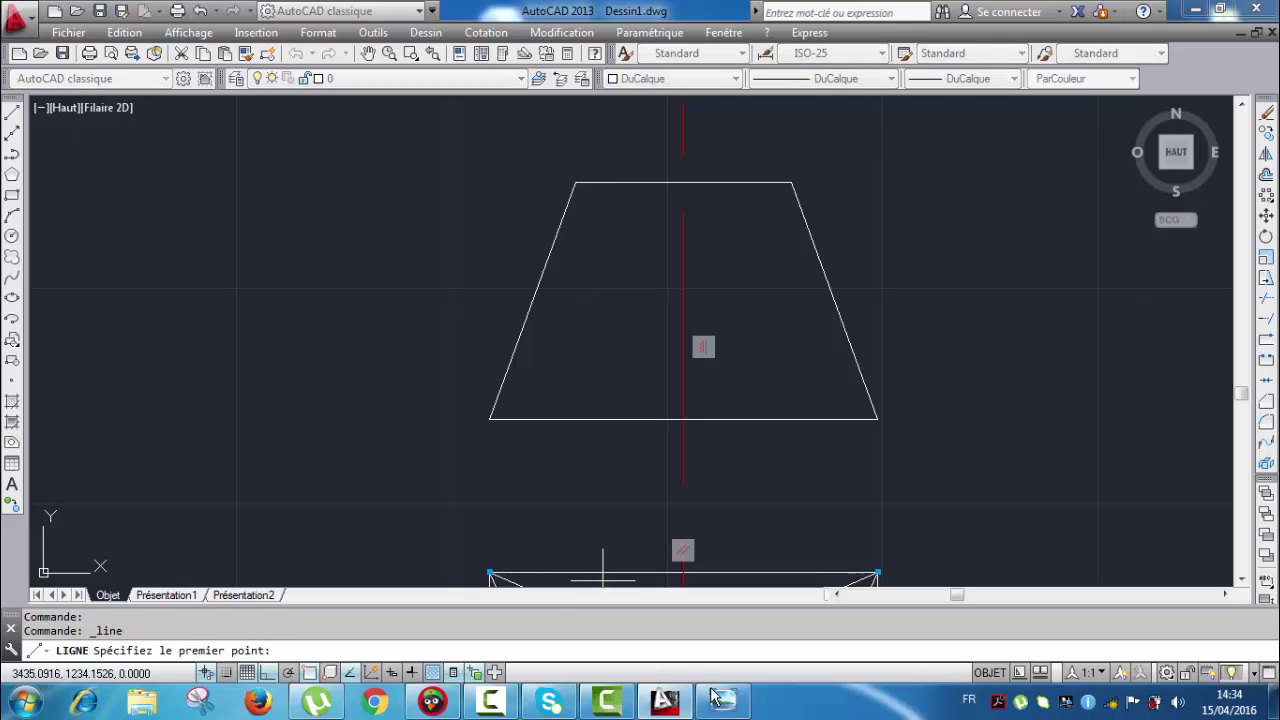
pyautogui.click(722, 703)
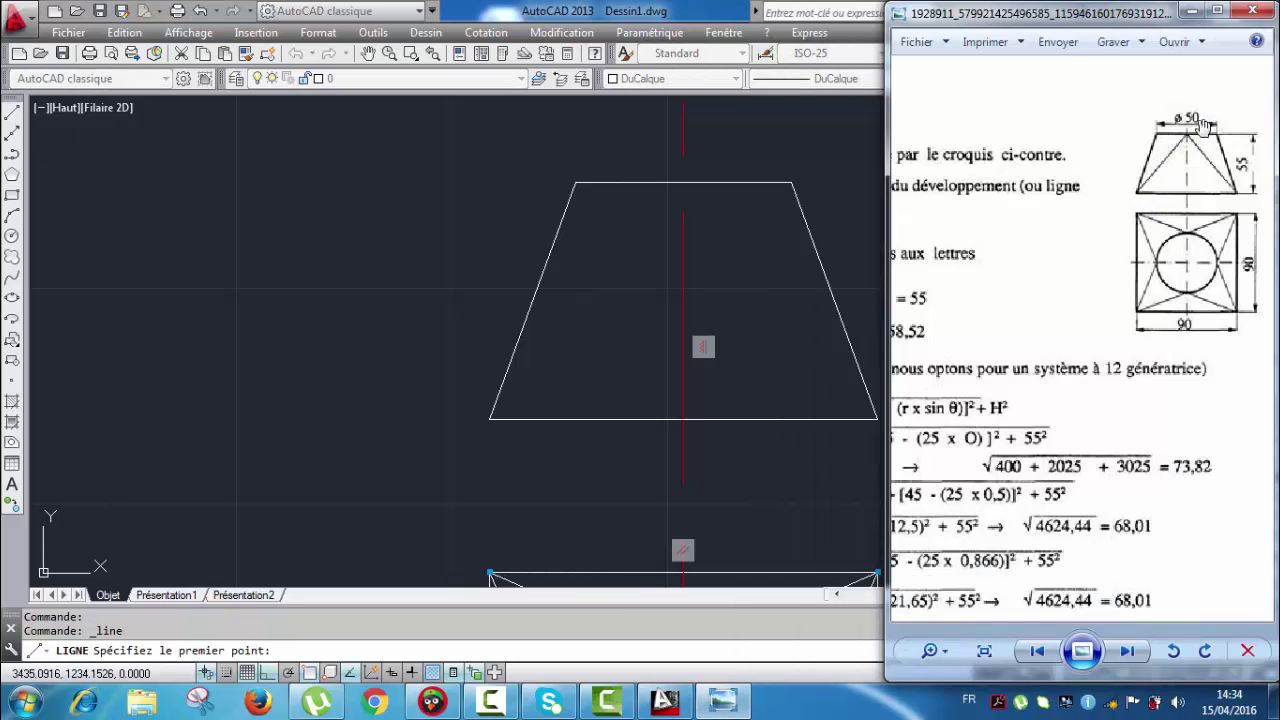
pyautogui.click(737, 704)
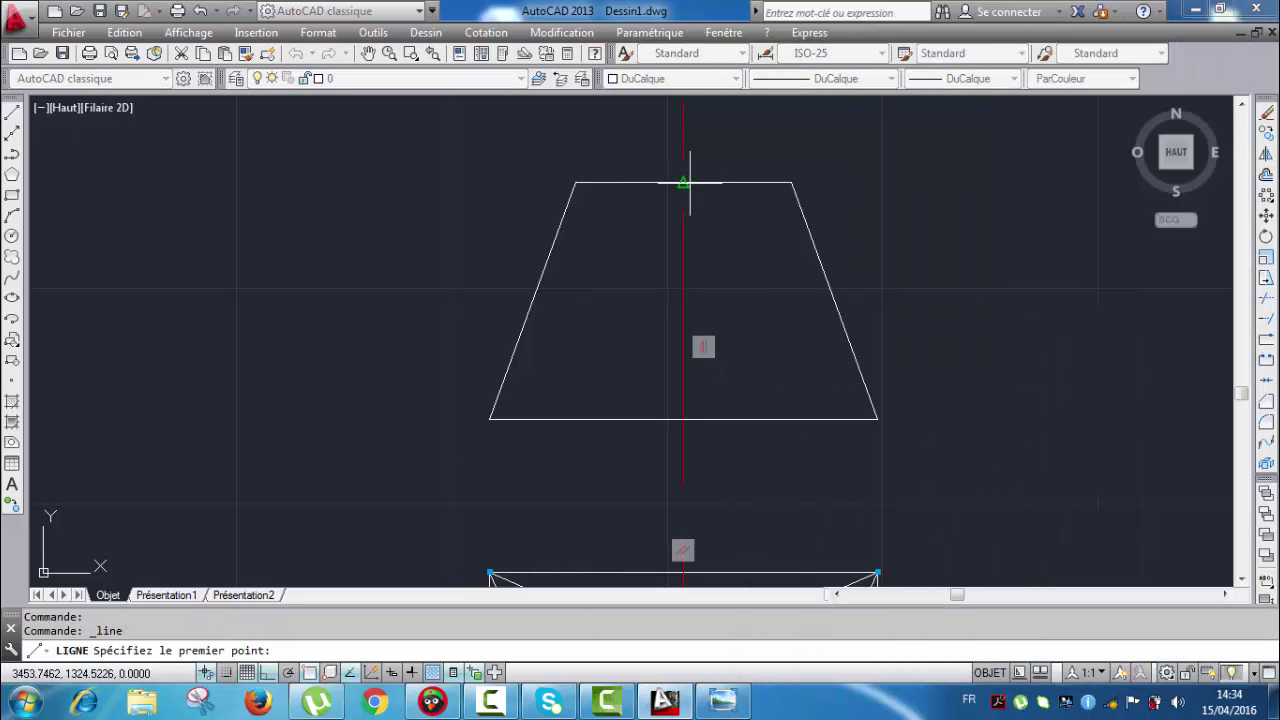
pyautogui.click(683, 183)
pyautogui.click(490, 419)
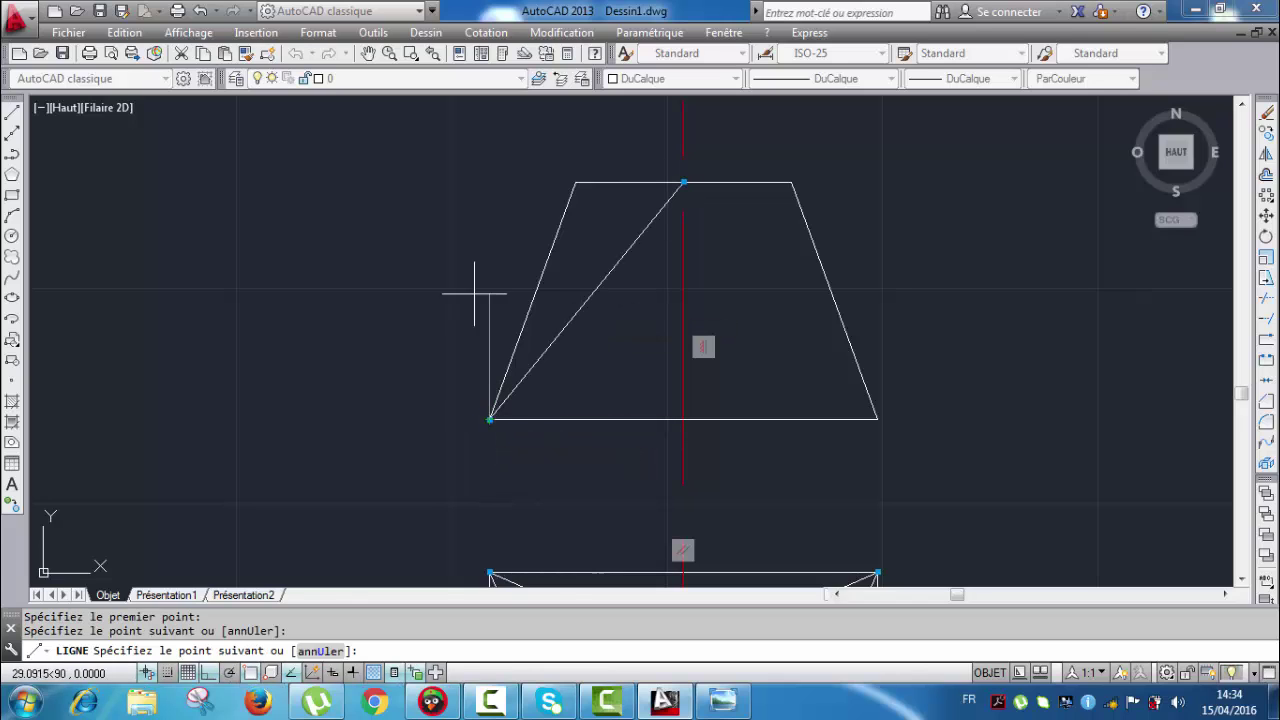
pyautogui.press('Escape')
# Step: Draw a line from the midpoint of the trapezoid's upper edge to its lower-right corner
pyautogui.press('Return')
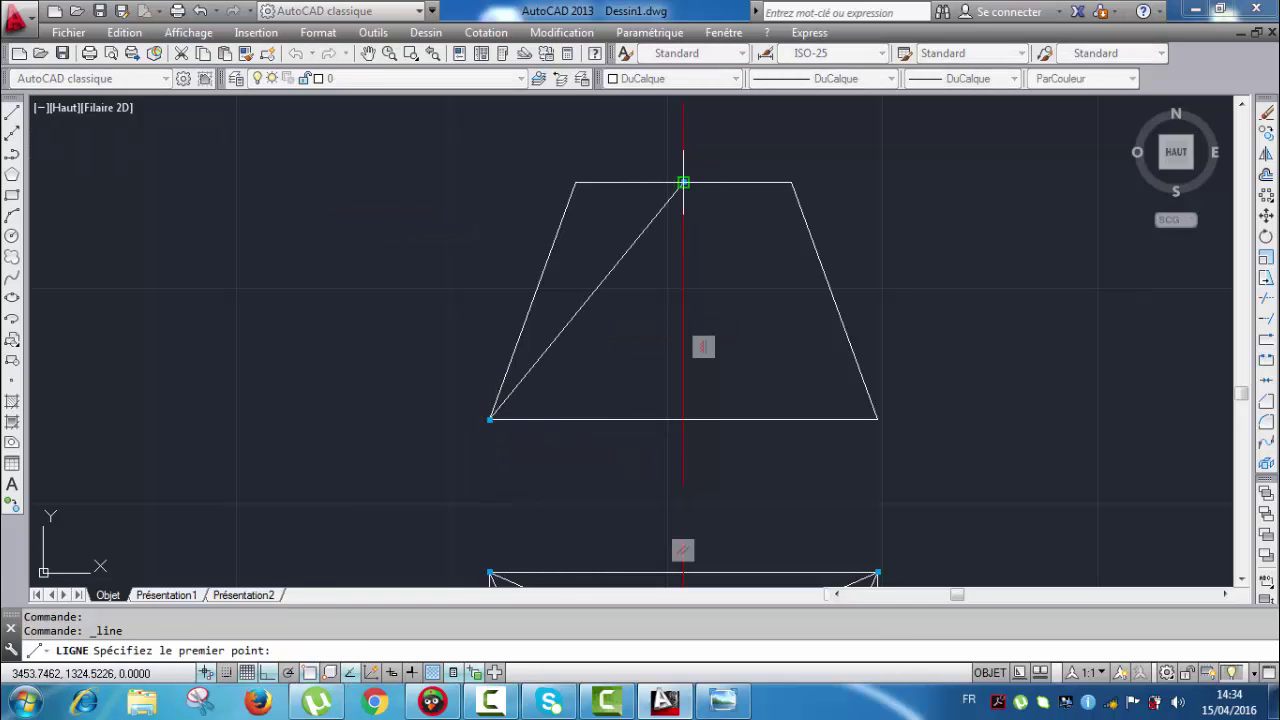
pyautogui.click(683, 183)
pyautogui.click(877, 419)
pyautogui.press('Escape')
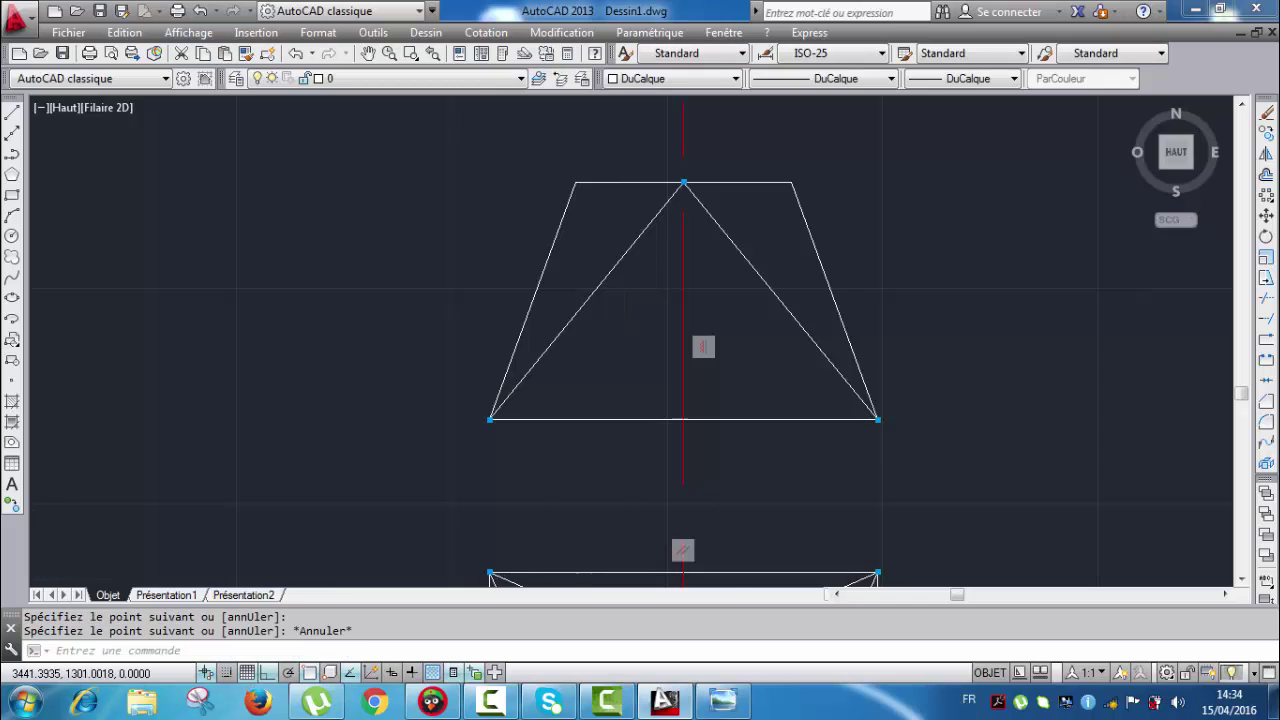
# Step: Draw a horizontal radius line between the circle's leftmost point and its centre in the top view
pyautogui.scroll(-5, 668, 300)
pyautogui.moveTo(668, 300); pyautogui.dragTo(602, 180, button='middle')
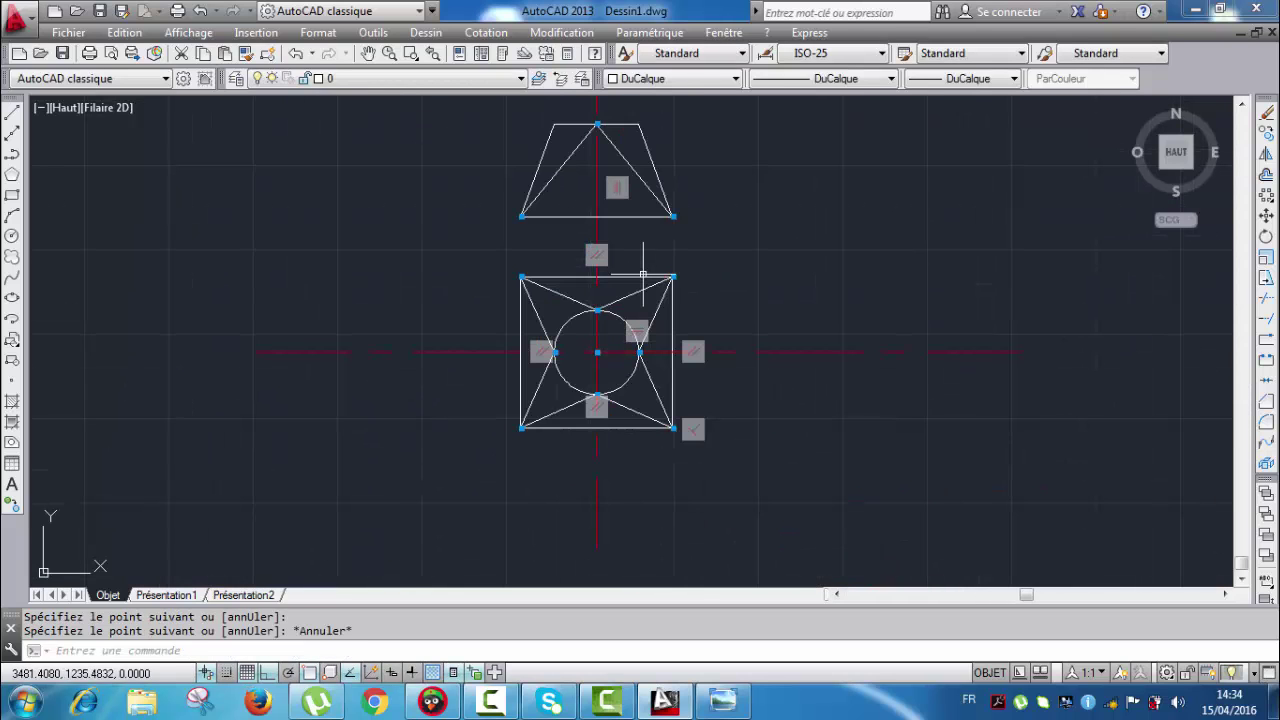
pyautogui.scroll(4, 601, 359)
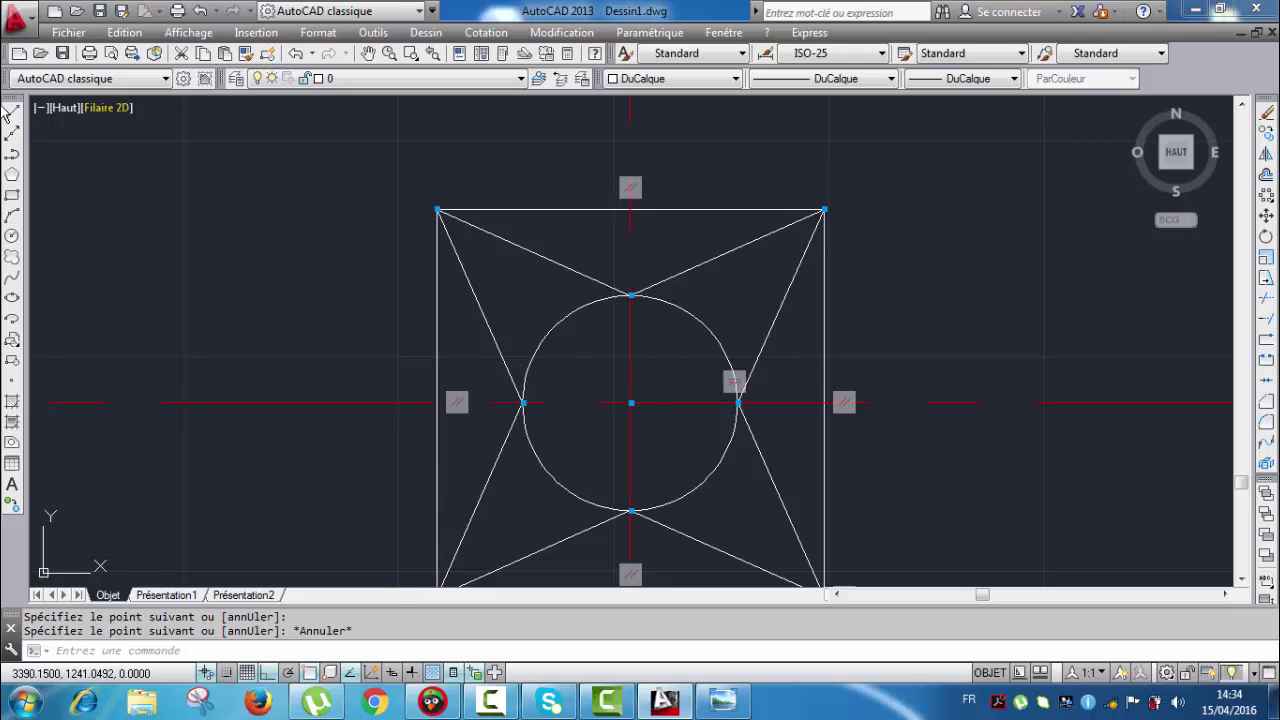
pyautogui.click(10, 114)
pyautogui.scroll(2, 617, 427)
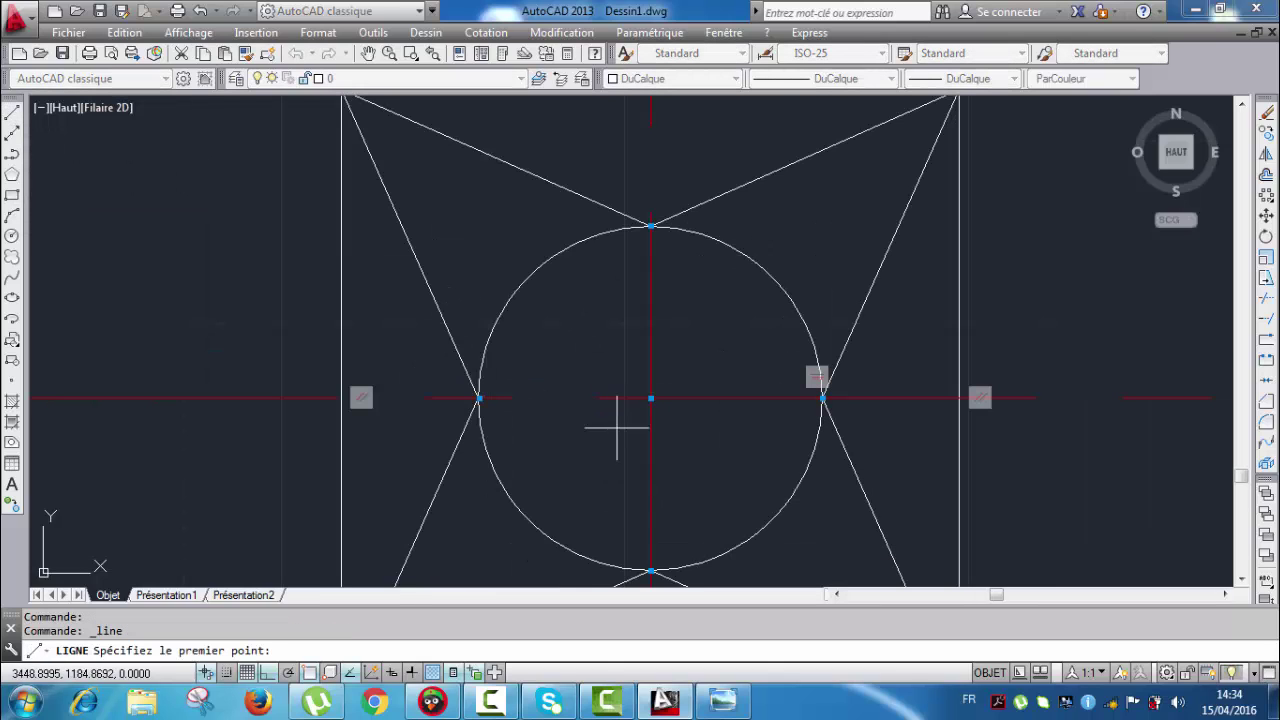
pyautogui.click(479, 398)
pyautogui.press('Escape')
pyautogui.scroll(2, 595, 376)
pyautogui.scroll(-2, 590, 403)
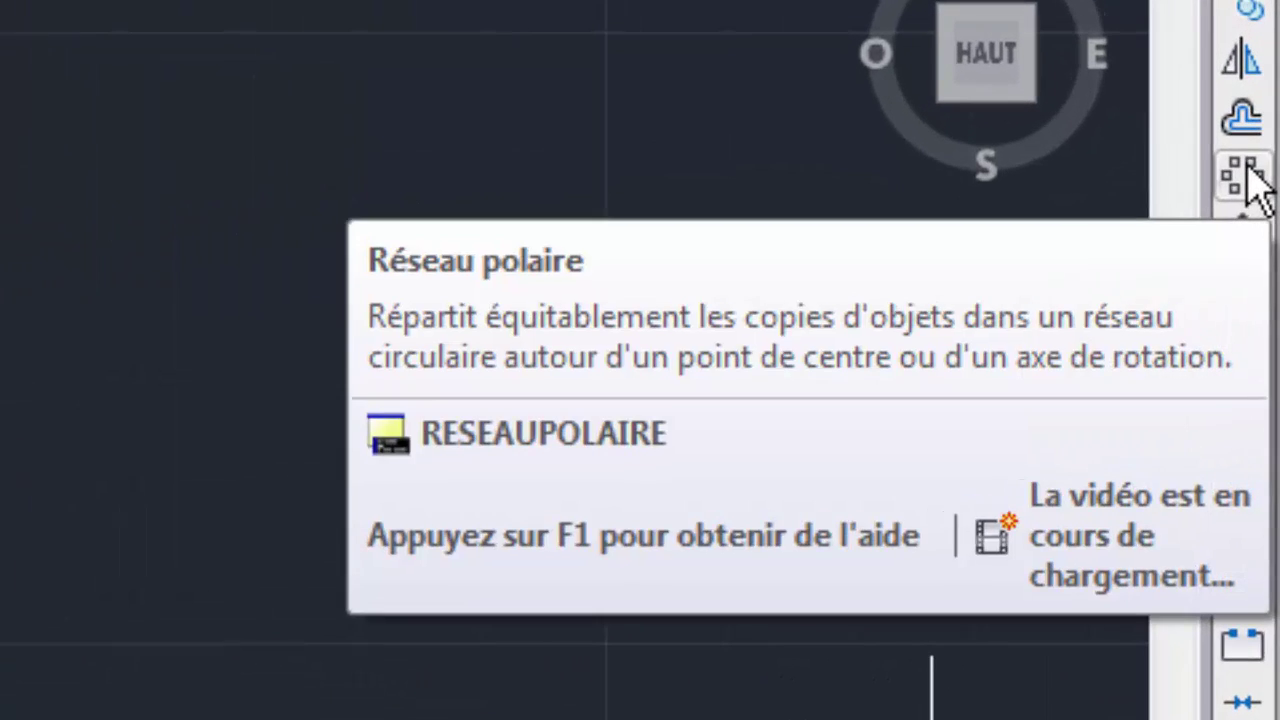
# Step: Create a polar array of the radius line about the circle's centre with 12 elements
pyautogui.click(1266, 196)
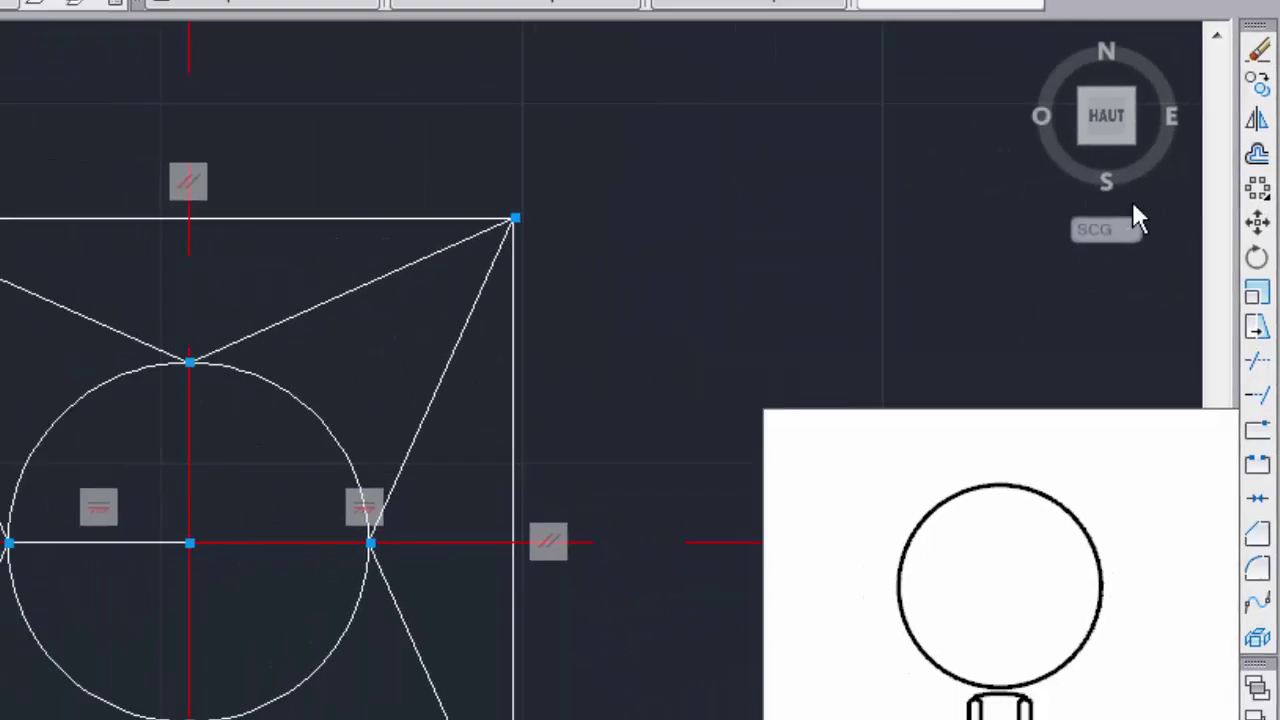
pyautogui.click(1178, 178)
pyautogui.moveTo(541, 415); pyautogui.dragTo(552, 361, button='middle')
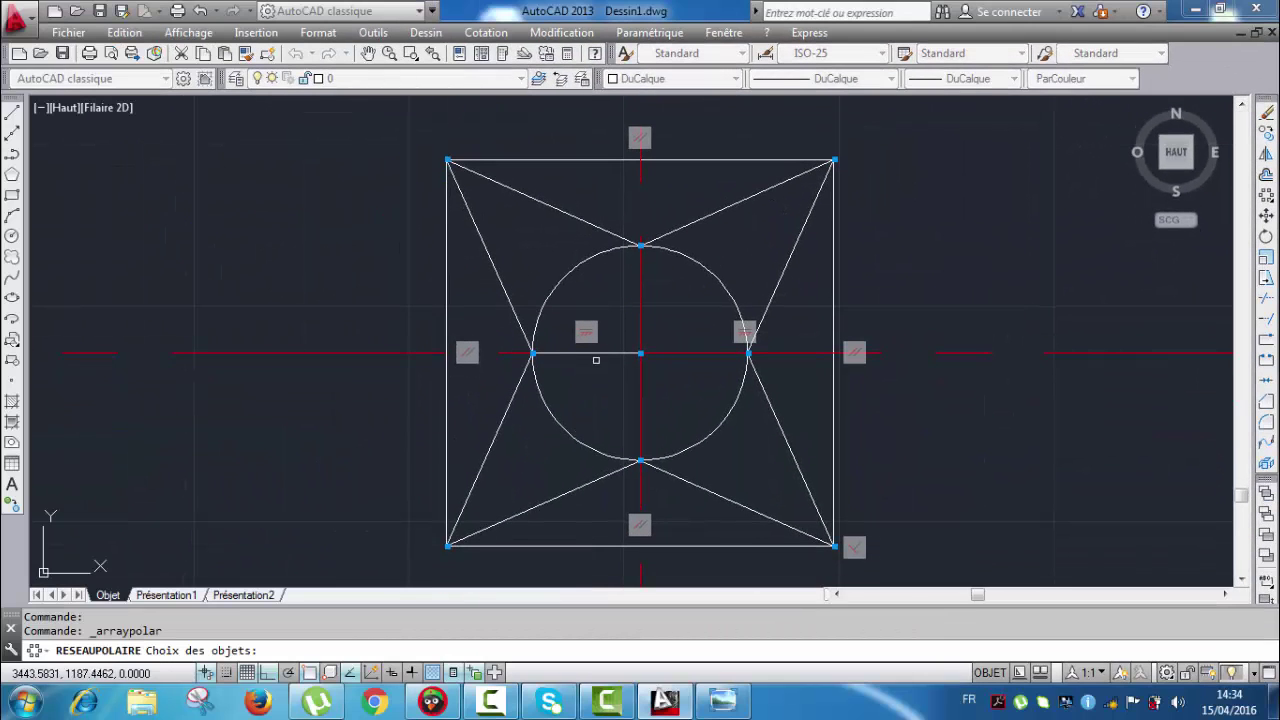
pyautogui.click(597, 353)
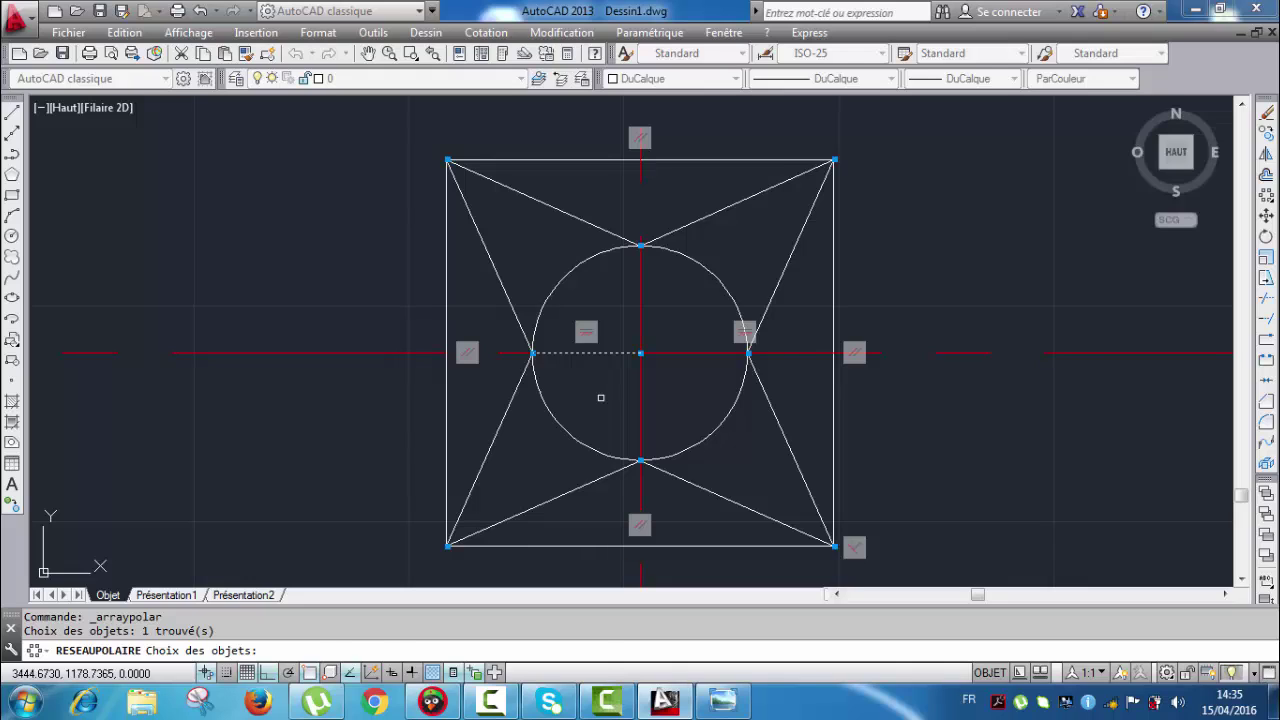
pyautogui.press('Return')
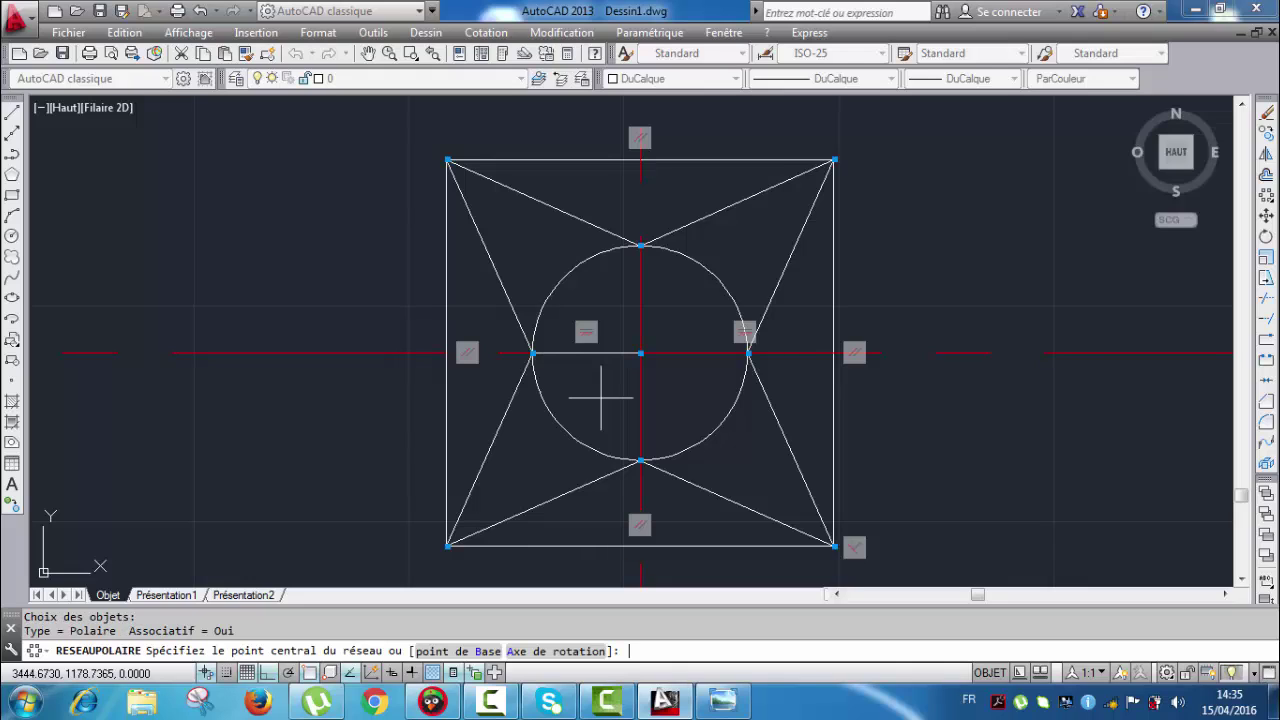
pyautogui.click(640, 353)
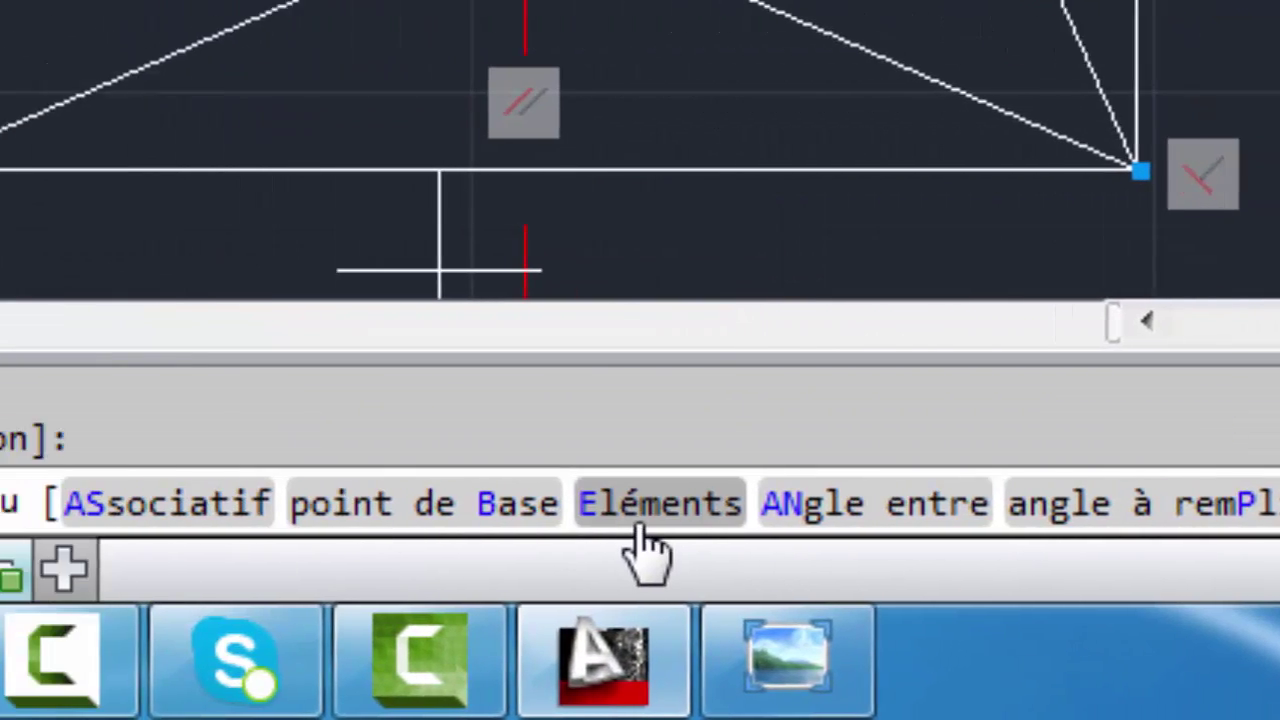
pyautogui.click(660, 503)
pyautogui.write('1')
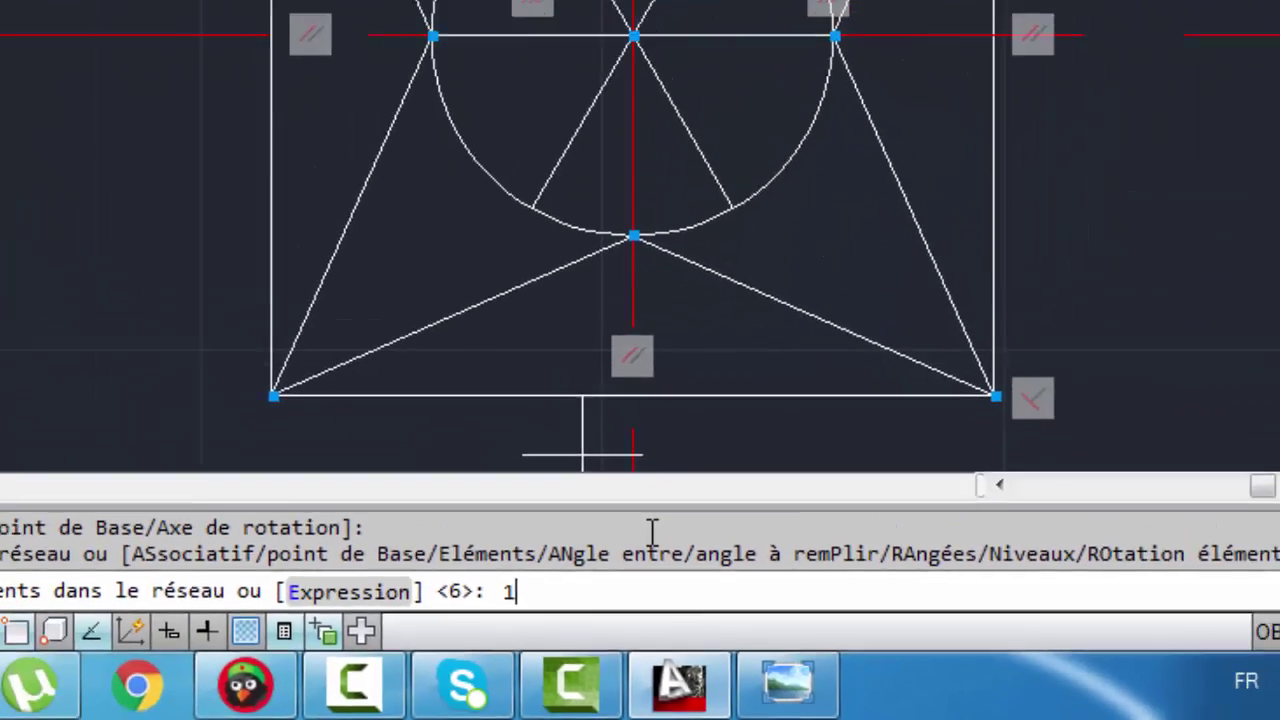
pyautogui.write('2')
pyautogui.press('Return')
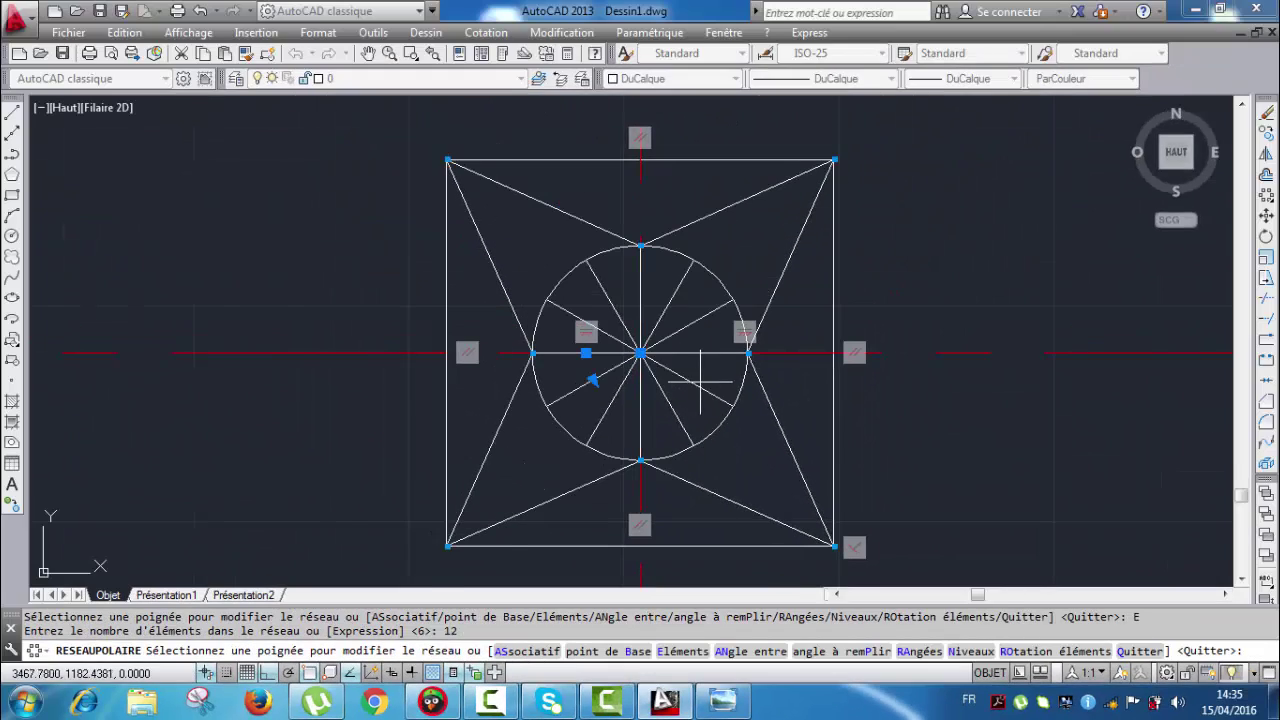
# Step: Draw a line from the square's lower-left corner to the first division point below the circle's leftmost point
pyautogui.scroll(2, 700, 381)
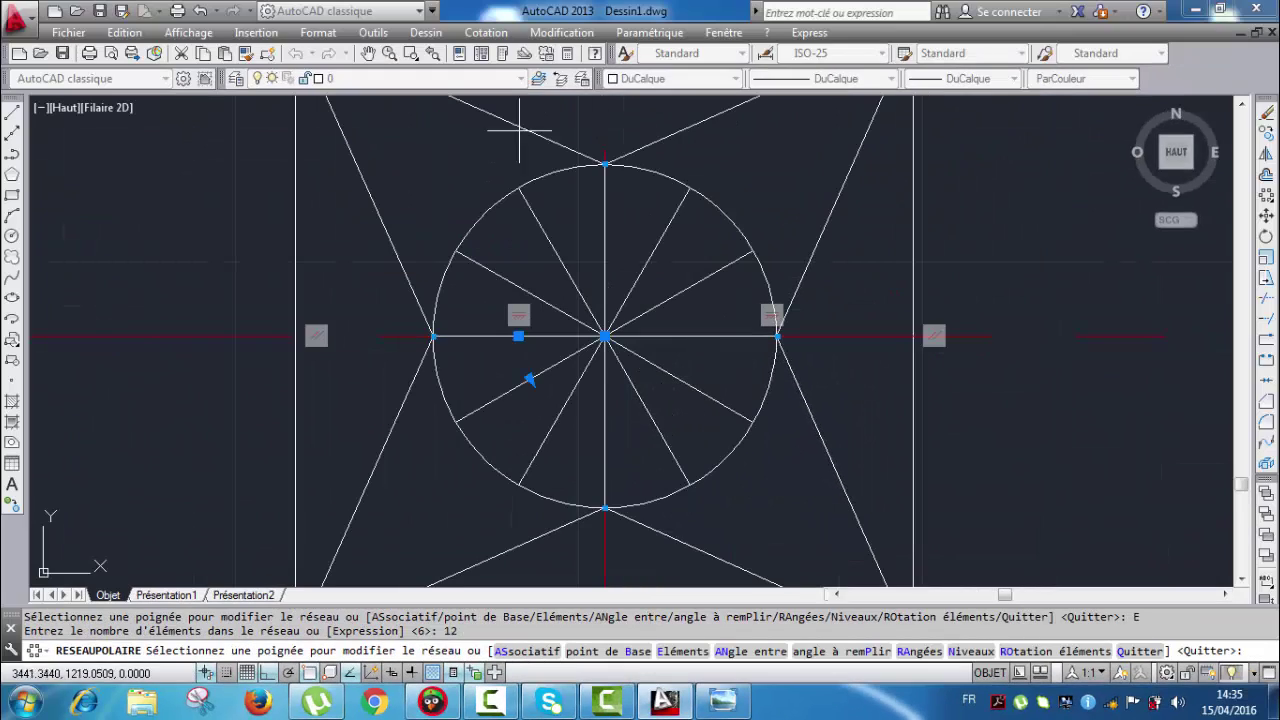
pyautogui.scroll(1, 586, 157)
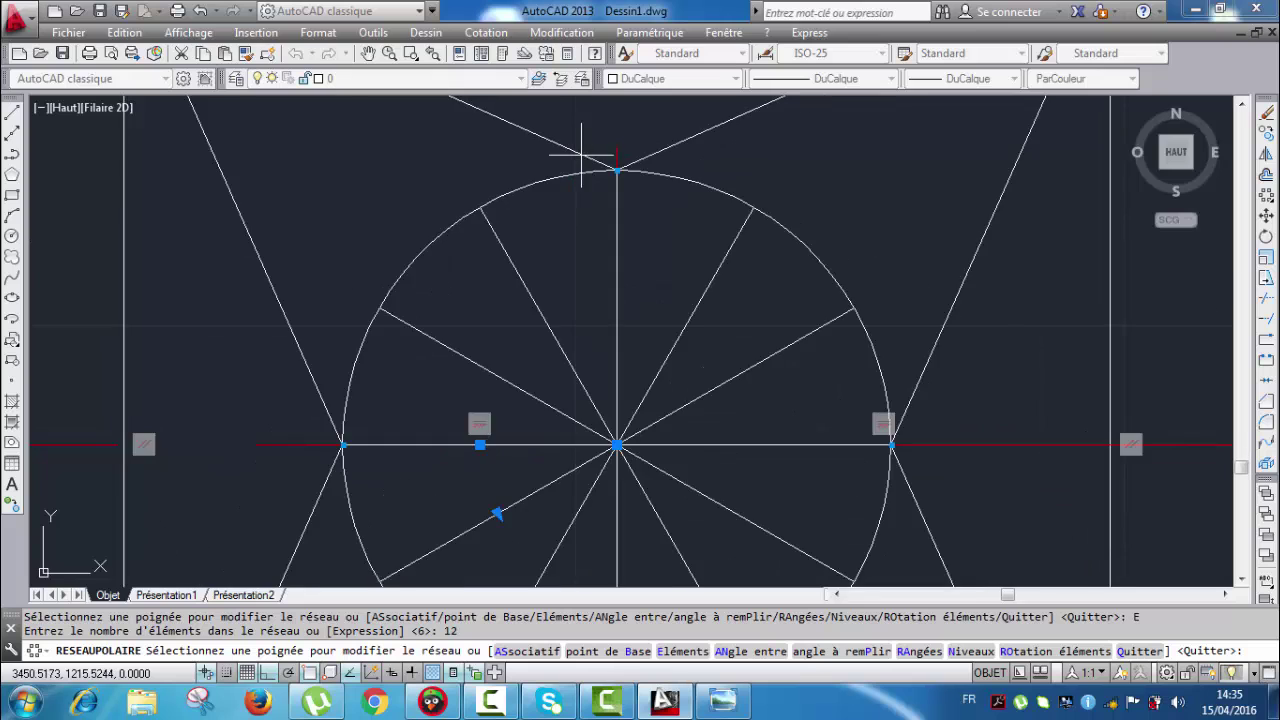
pyautogui.scroll(-3, 582, 156)
pyautogui.moveTo(589, 170); pyautogui.dragTo(595, 280, button='middle')
pyautogui.scroll(-3, 595, 281)
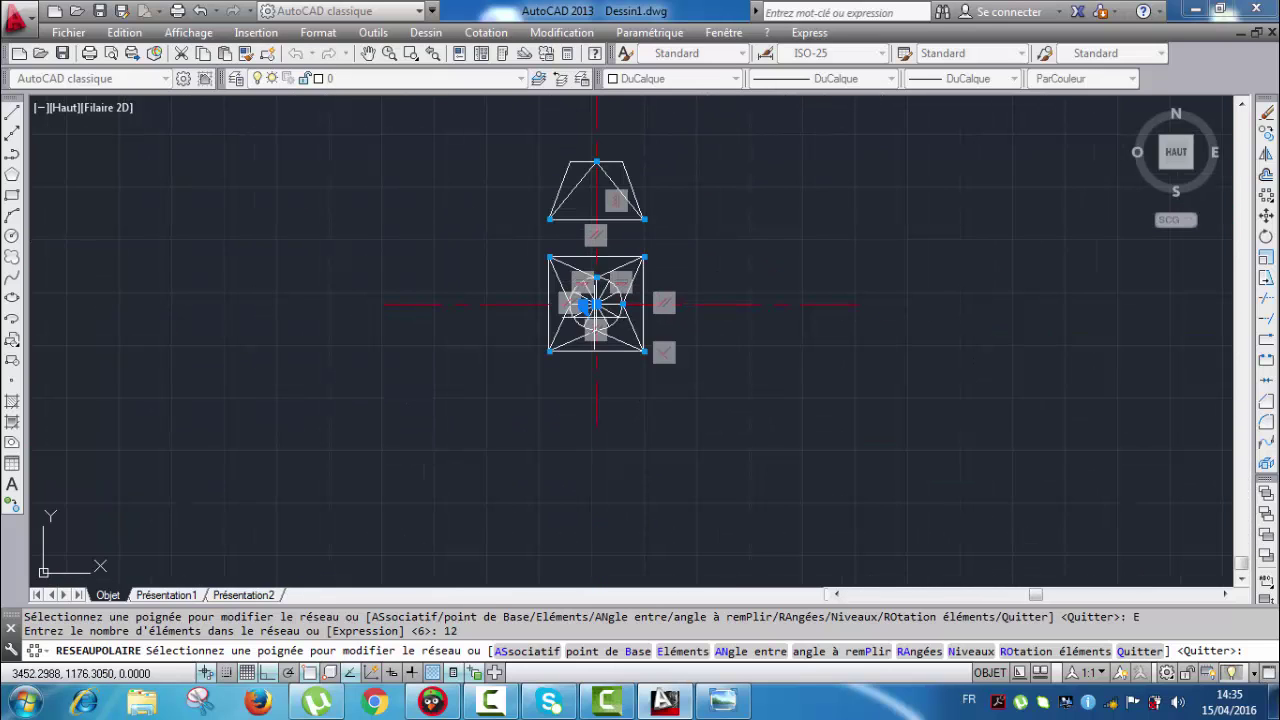
pyautogui.scroll(3, 595, 318)
pyautogui.click(12, 112)
pyautogui.scroll(4, 475, 353)
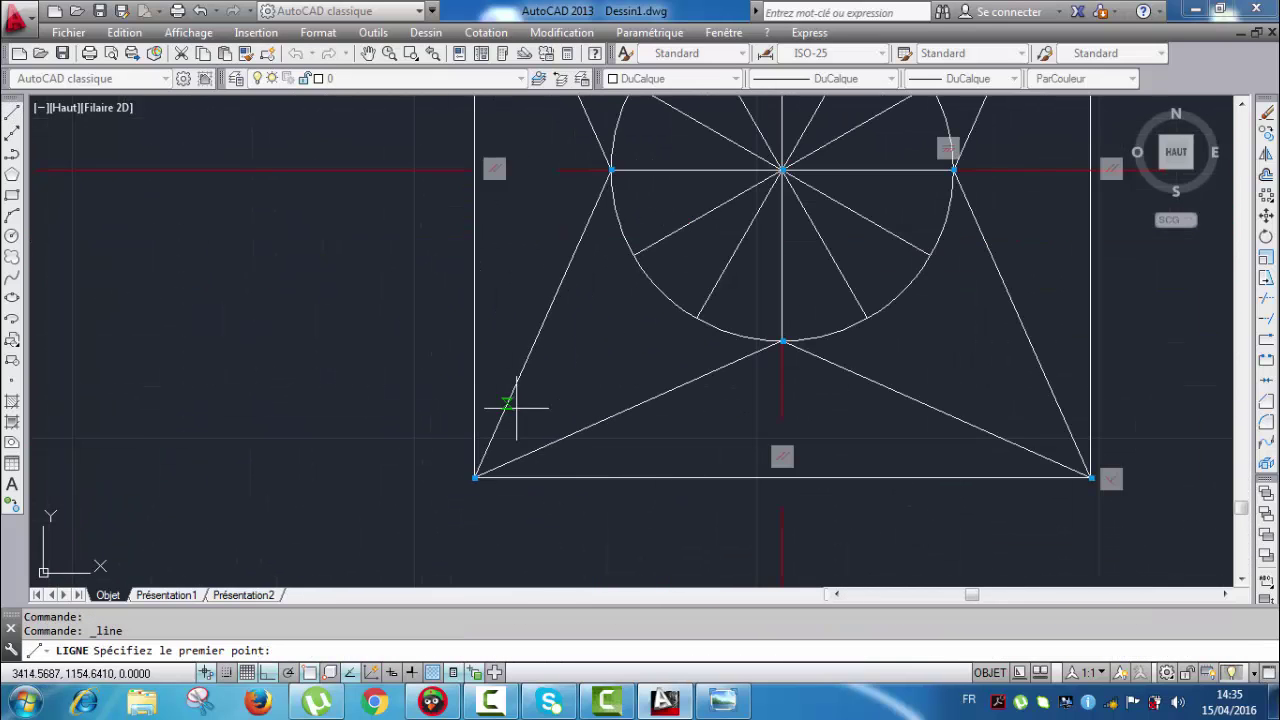
pyautogui.click(474, 478)
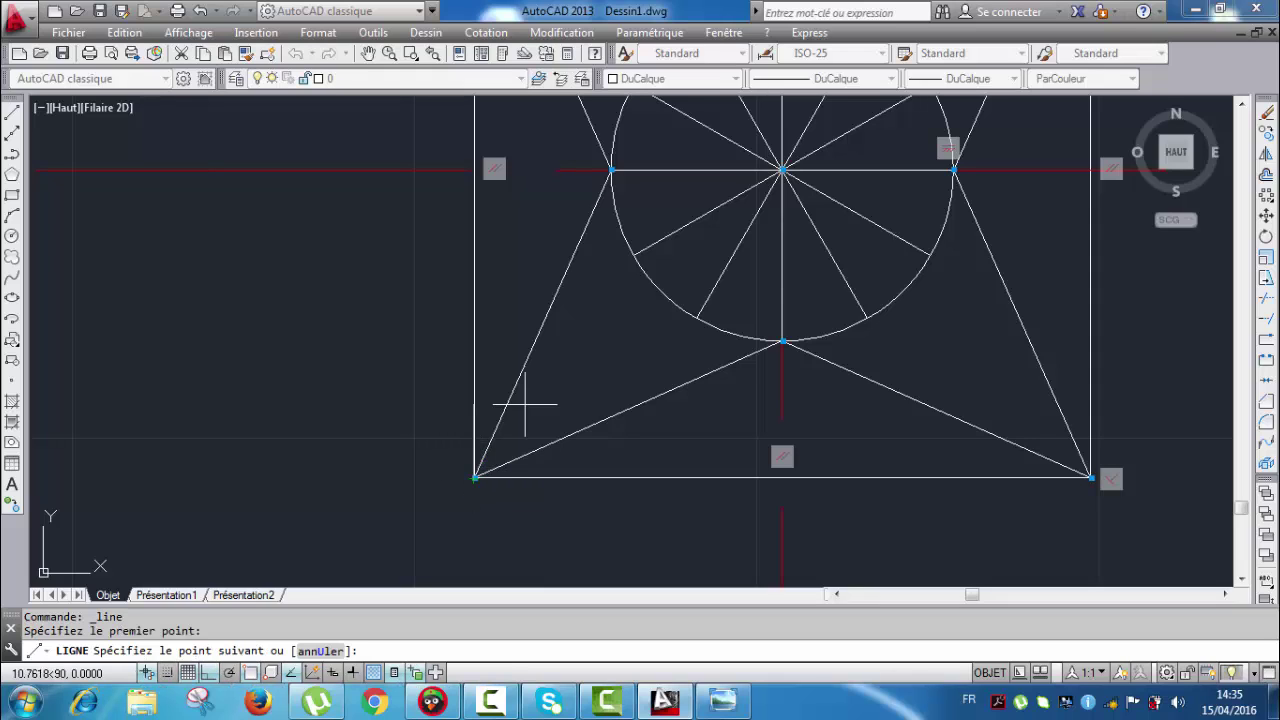
pyautogui.click(634, 256)
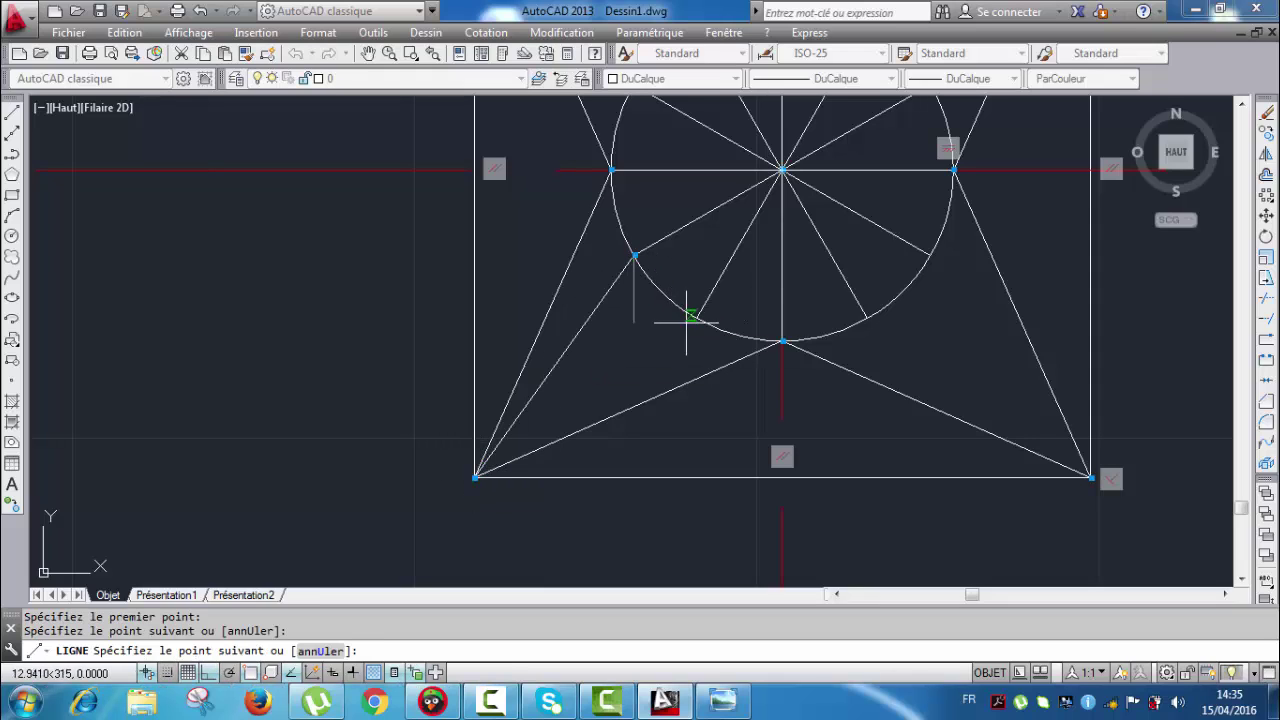
pyautogui.press('Escape')
# Step: Draw a line from the square's lower-left corner to the second division point below the circle's leftmost point
pyautogui.press('Return')
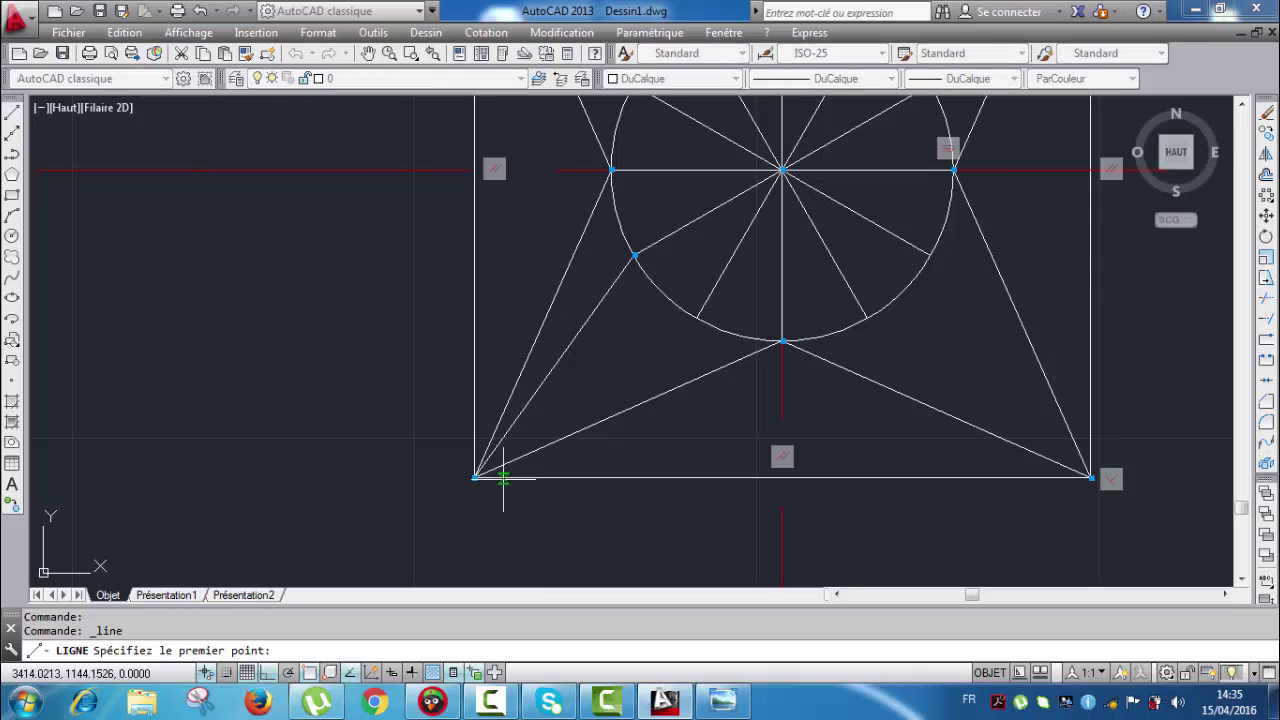
pyautogui.click(474, 478)
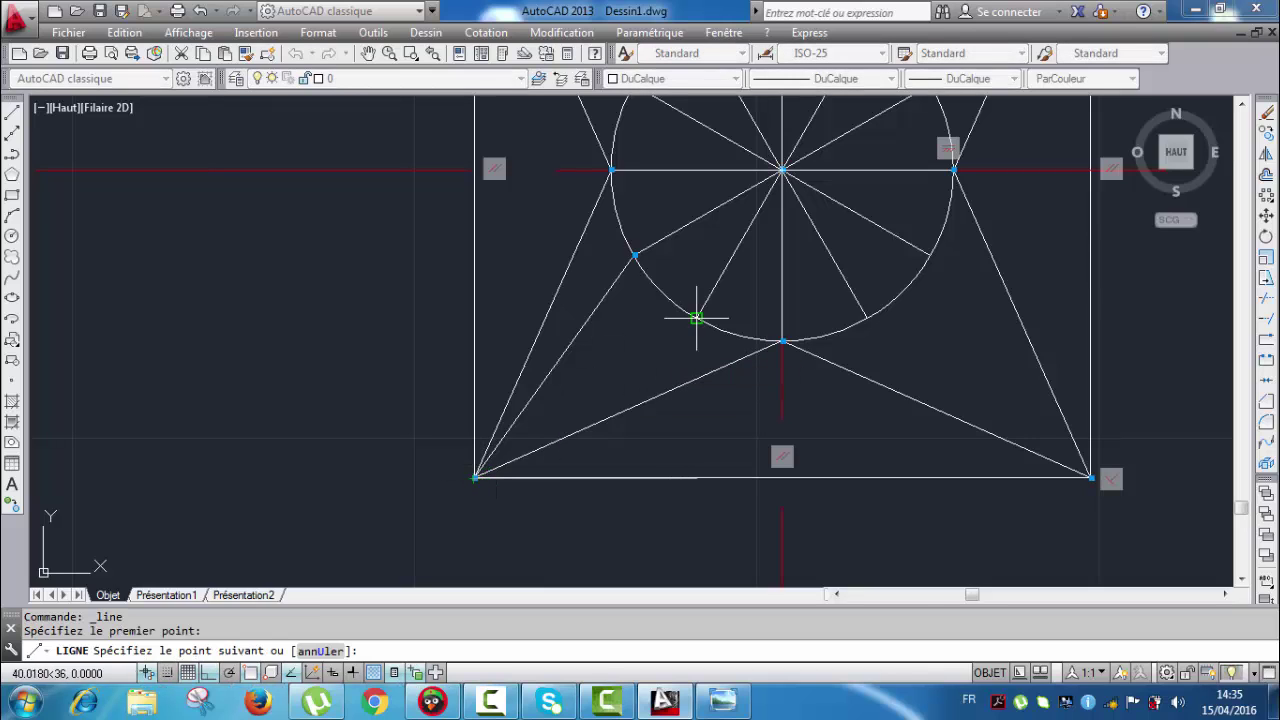
pyautogui.scroll(-2, 686, 324)
pyautogui.press('Escape')
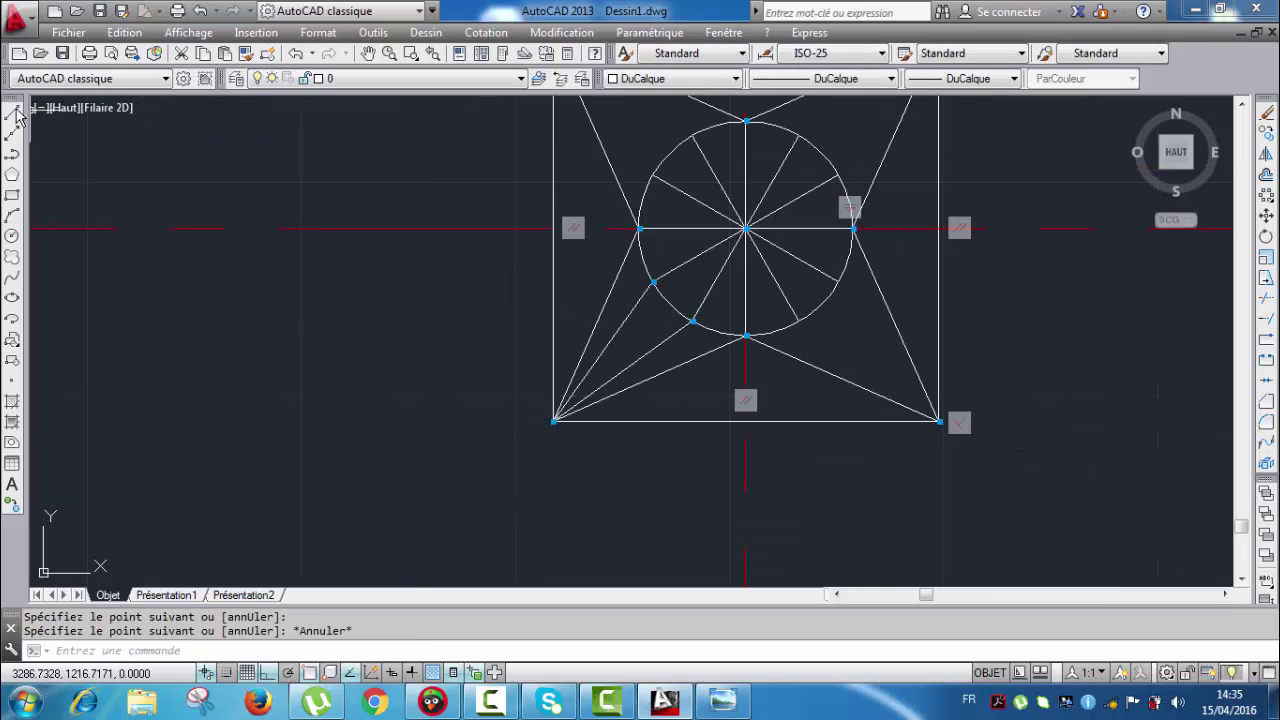
# Step: Draw two lines from the square's lower-right corner to the two circle division points between its rightmost and bottom points
pyautogui.click(12, 112)
pyautogui.scroll(2, 942, 420)
pyautogui.click(934, 427)
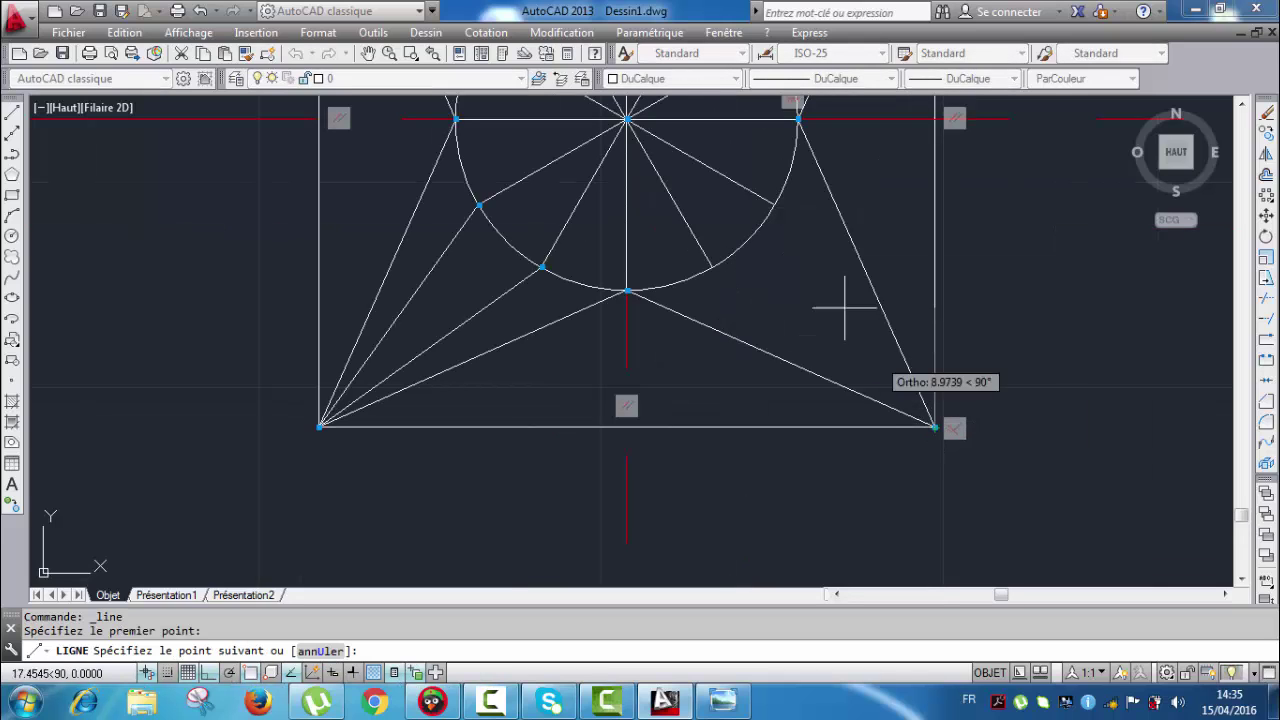
pyautogui.click(774, 205)
pyautogui.press('Escape')
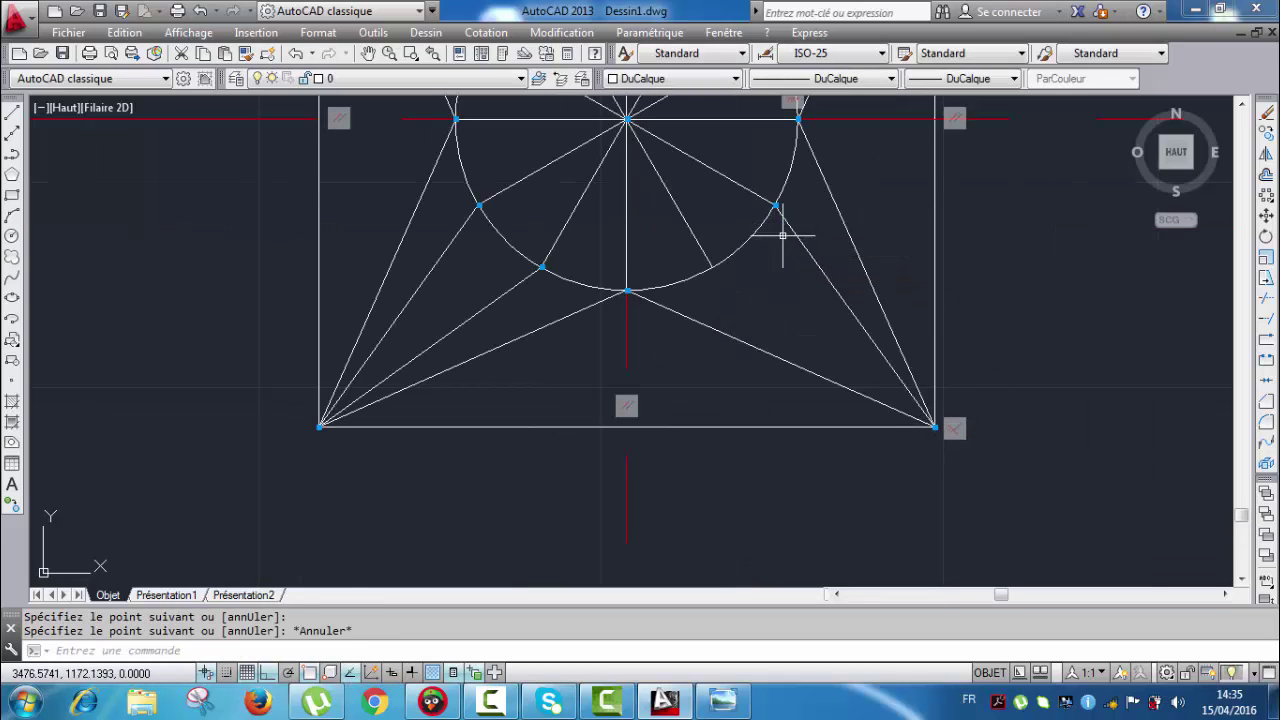
pyautogui.click(12, 112)
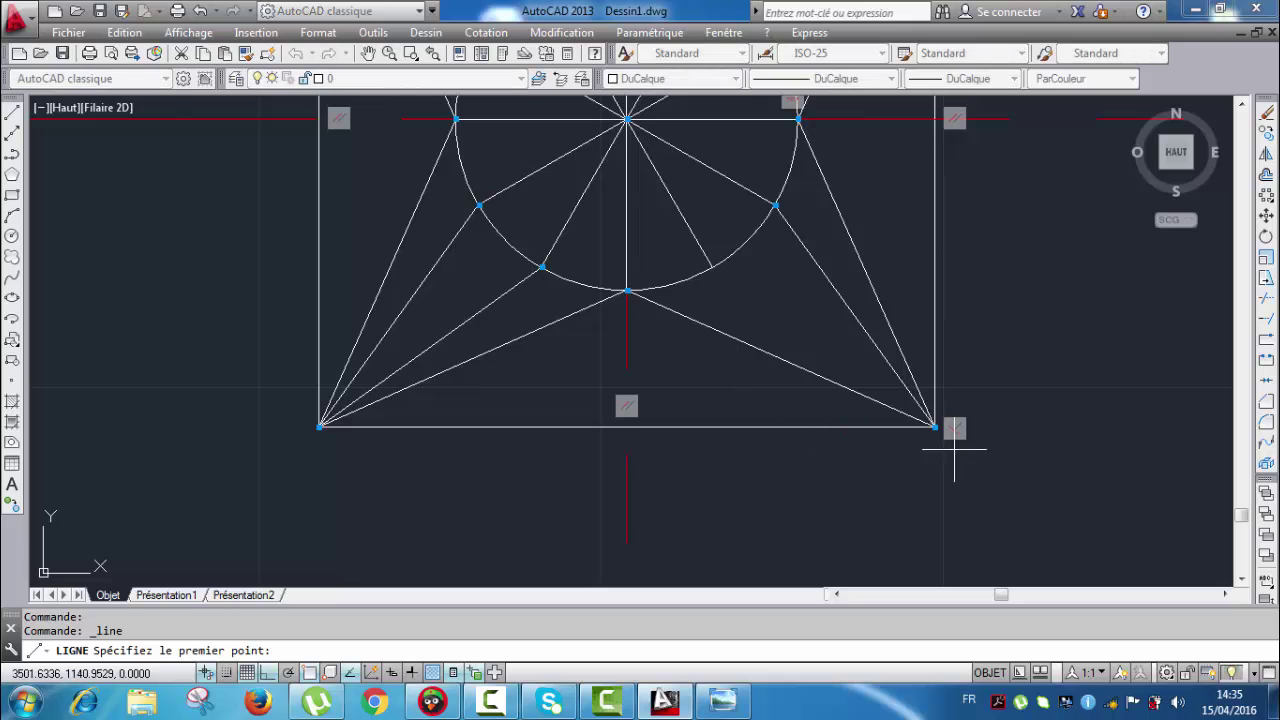
pyautogui.click(934, 427)
pyautogui.click(712, 267)
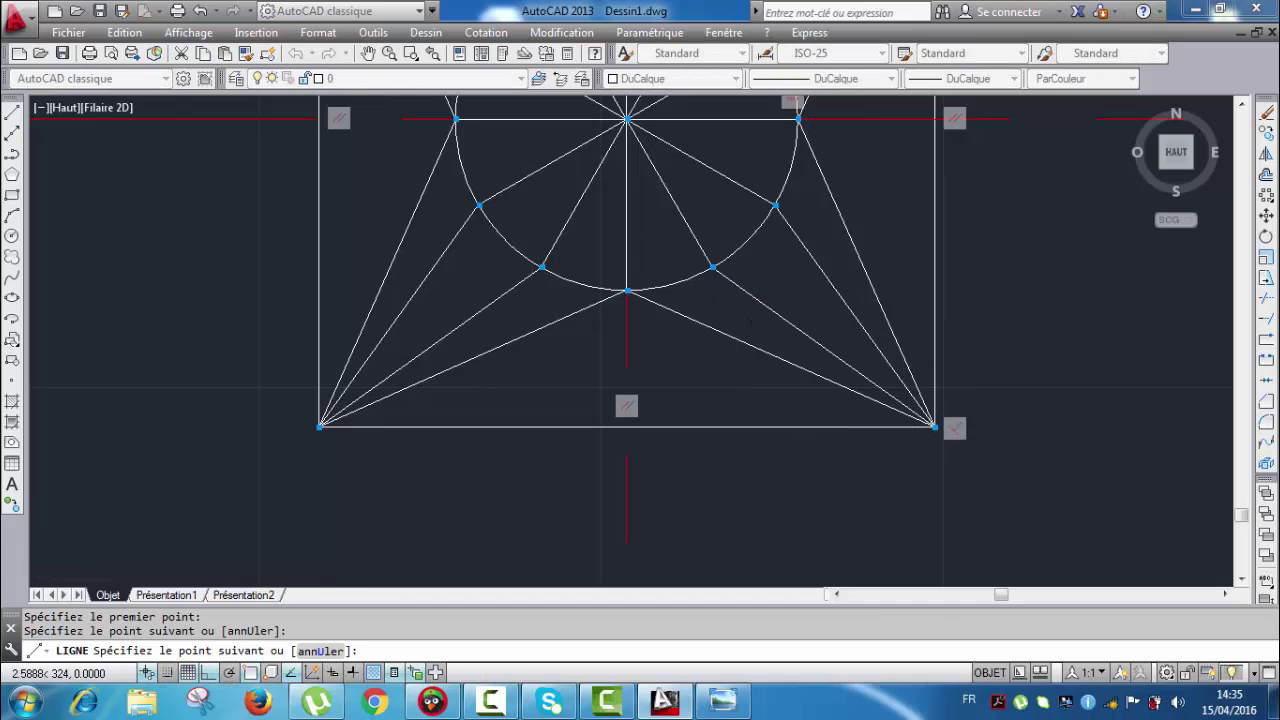
pyautogui.press('Escape')
pyautogui.moveTo(517, 250); pyautogui.dragTo(522, 398, button='middle')
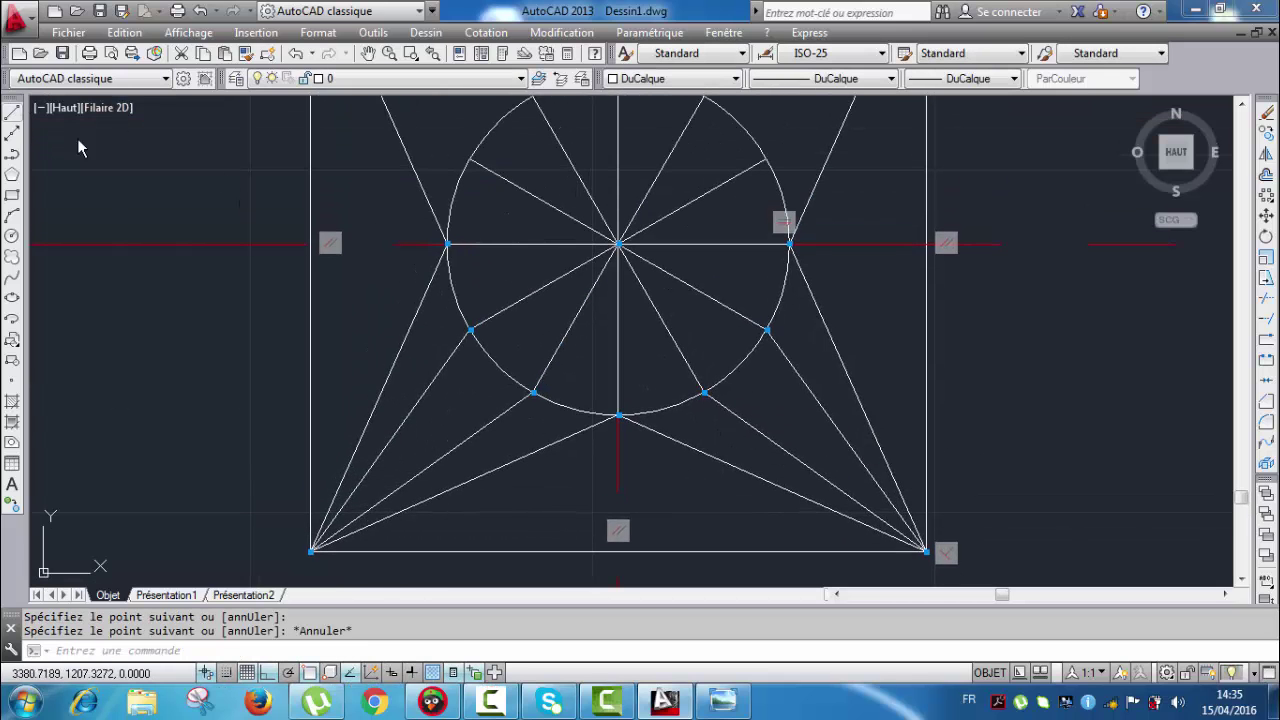
# Step: Draw two lines from the square's upper-right corner to the two circle division points between its top and rightmost points
pyautogui.click(12, 112)
pyautogui.moveTo(773, 336); pyautogui.dragTo(767, 392, button='middle')
pyautogui.scroll(-2, 767, 392)
pyautogui.scroll(2, 866, 210)
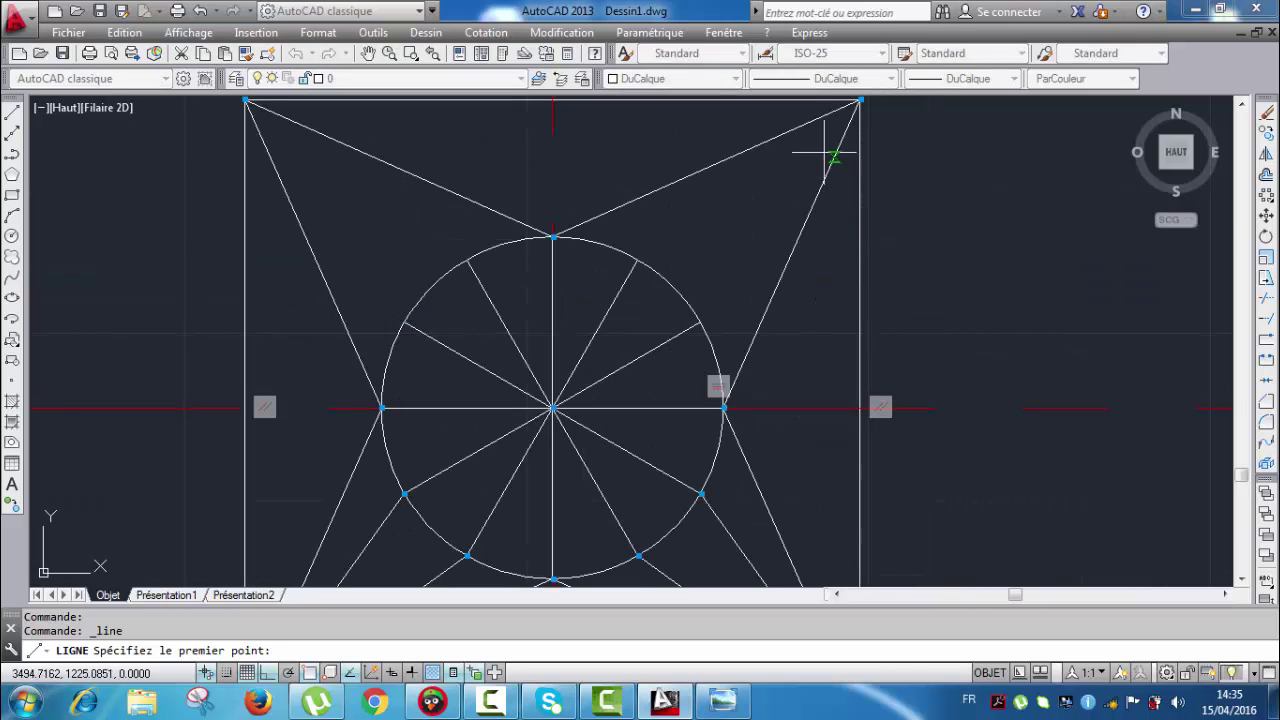
pyautogui.moveTo(838, 153); pyautogui.dragTo(831, 205, button='middle')
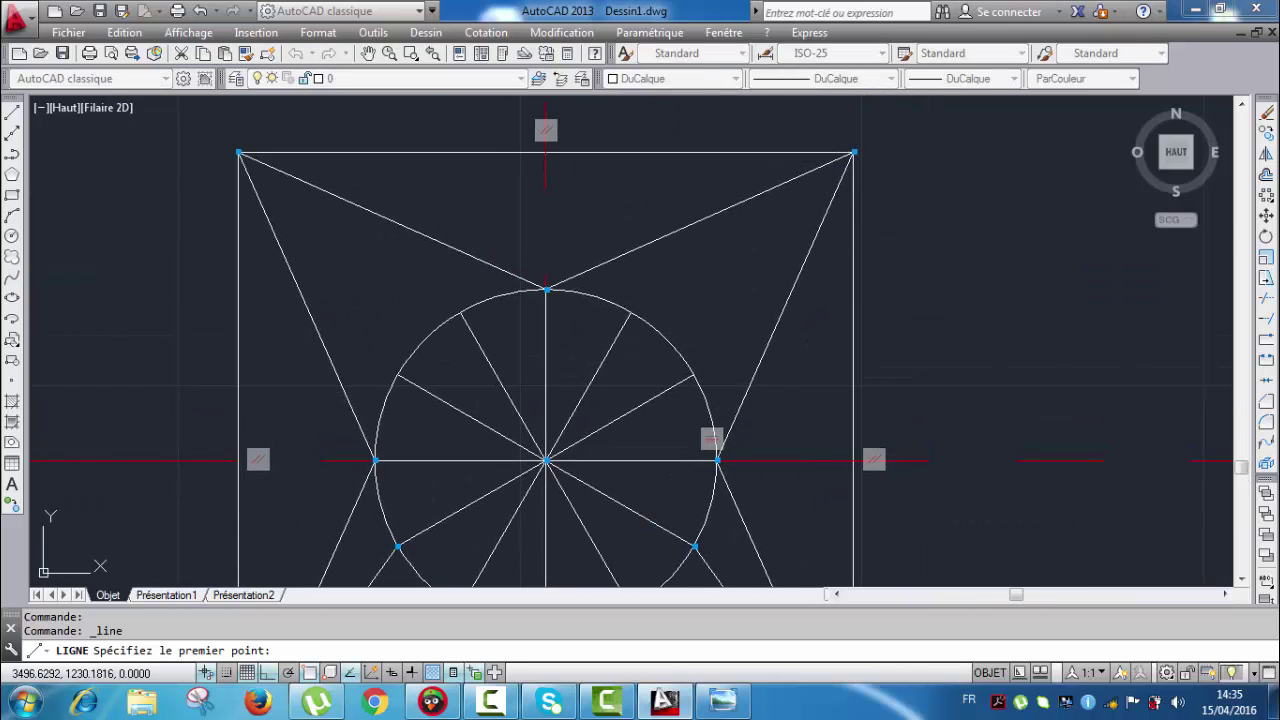
pyautogui.click(853, 152)
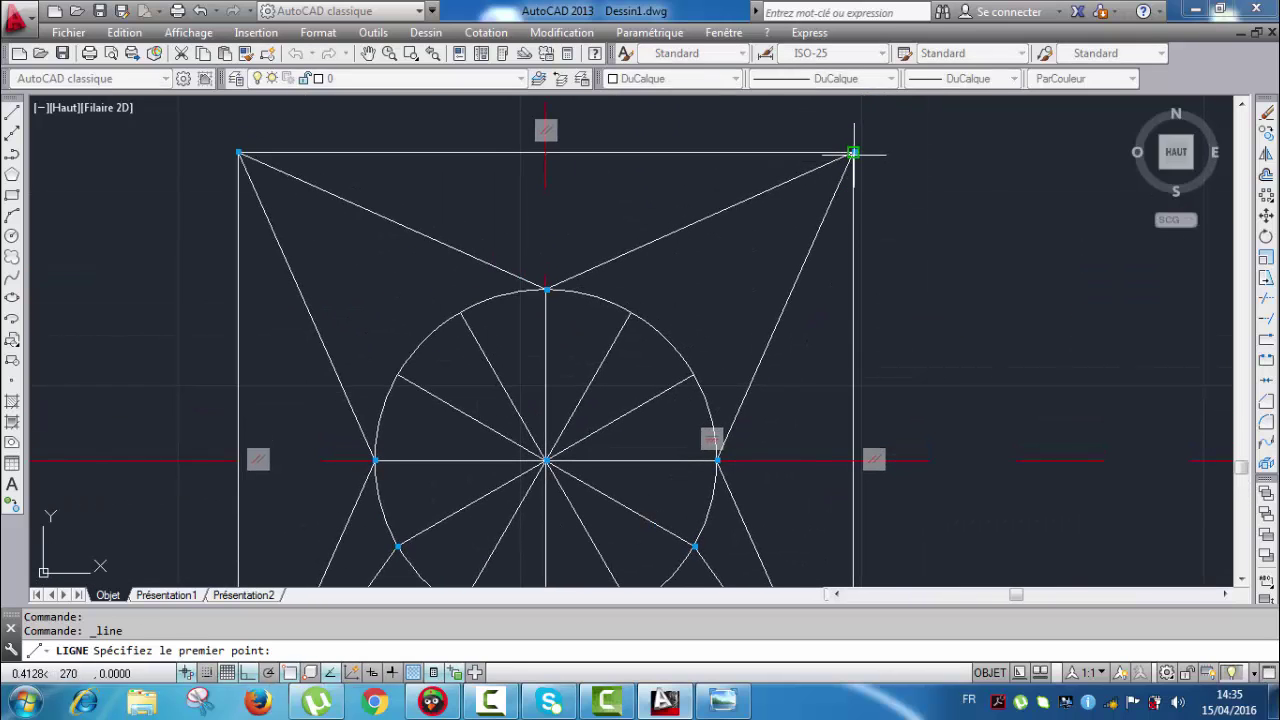
pyautogui.click(631, 312)
pyautogui.press('Escape')
pyautogui.click(12, 113)
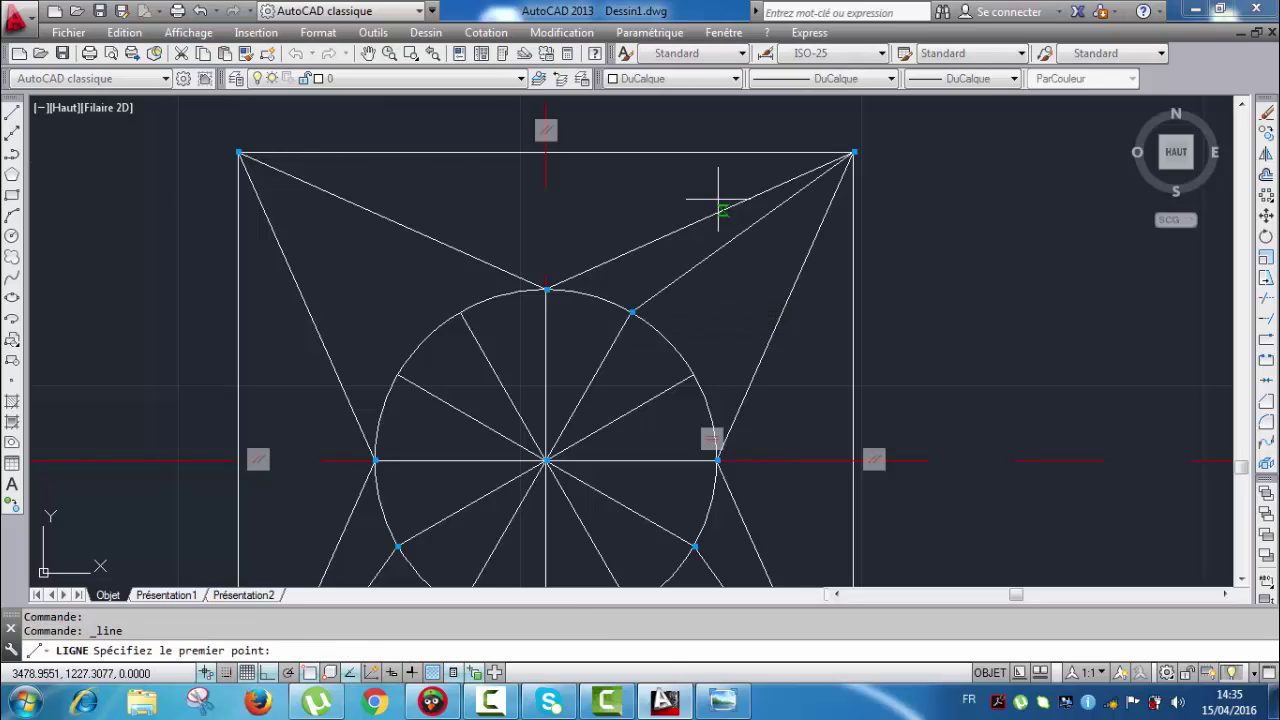
pyautogui.click(858, 152)
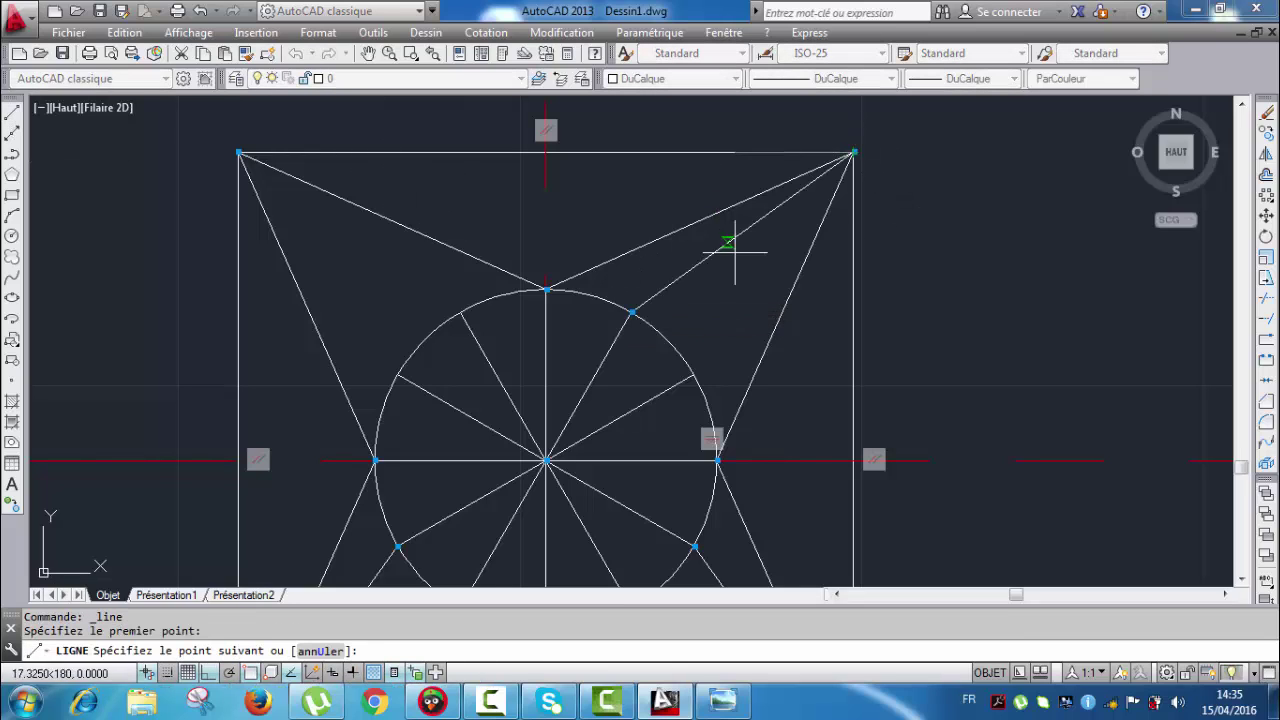
pyautogui.click(693, 375)
pyautogui.press('Escape')
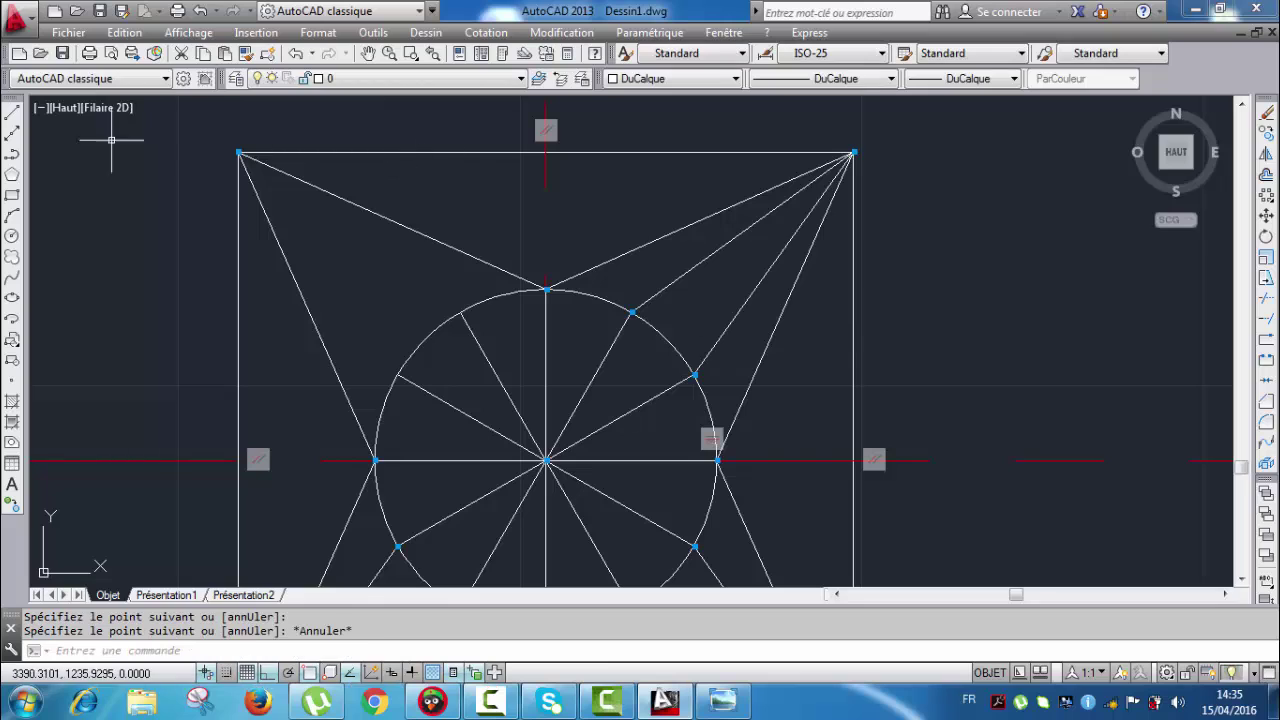
# Step: Draw two lines from the square's upper-left corner to the two circle division points between its top and leftmost points
pyautogui.click(12, 113)
pyautogui.click(237, 153)
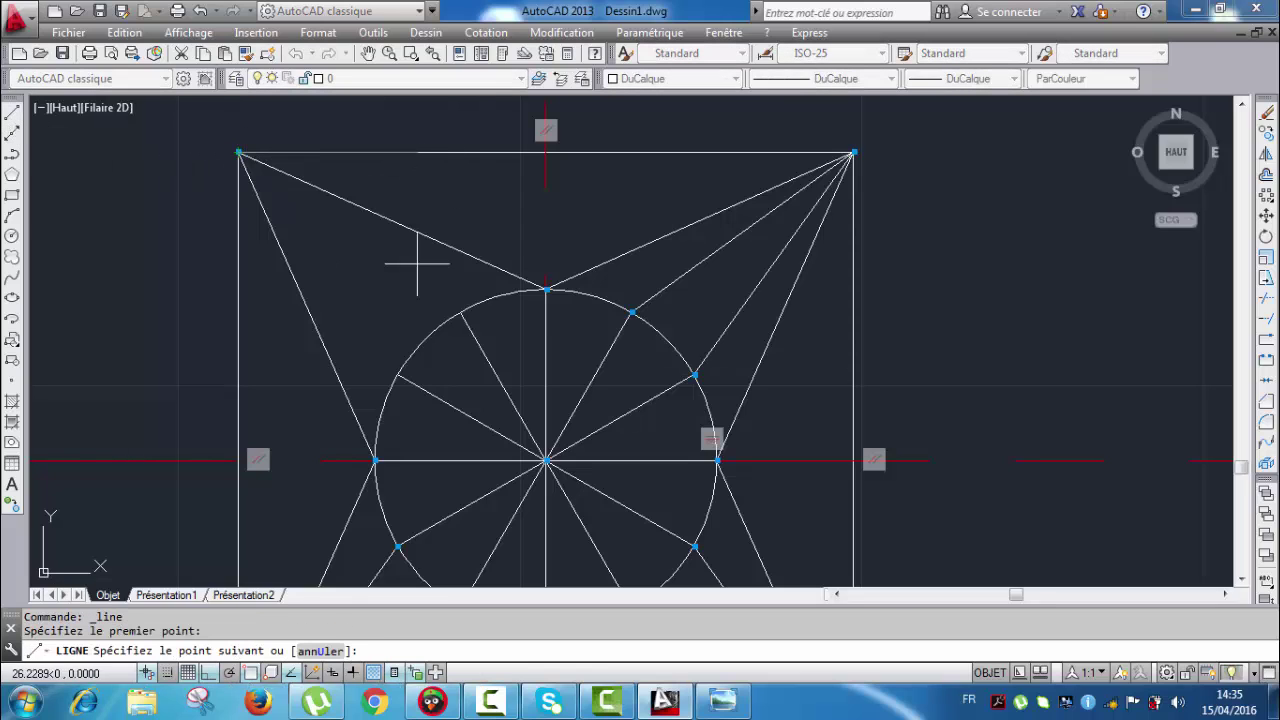
pyautogui.click(459, 313)
pyautogui.press('Escape')
pyautogui.click(13, 115)
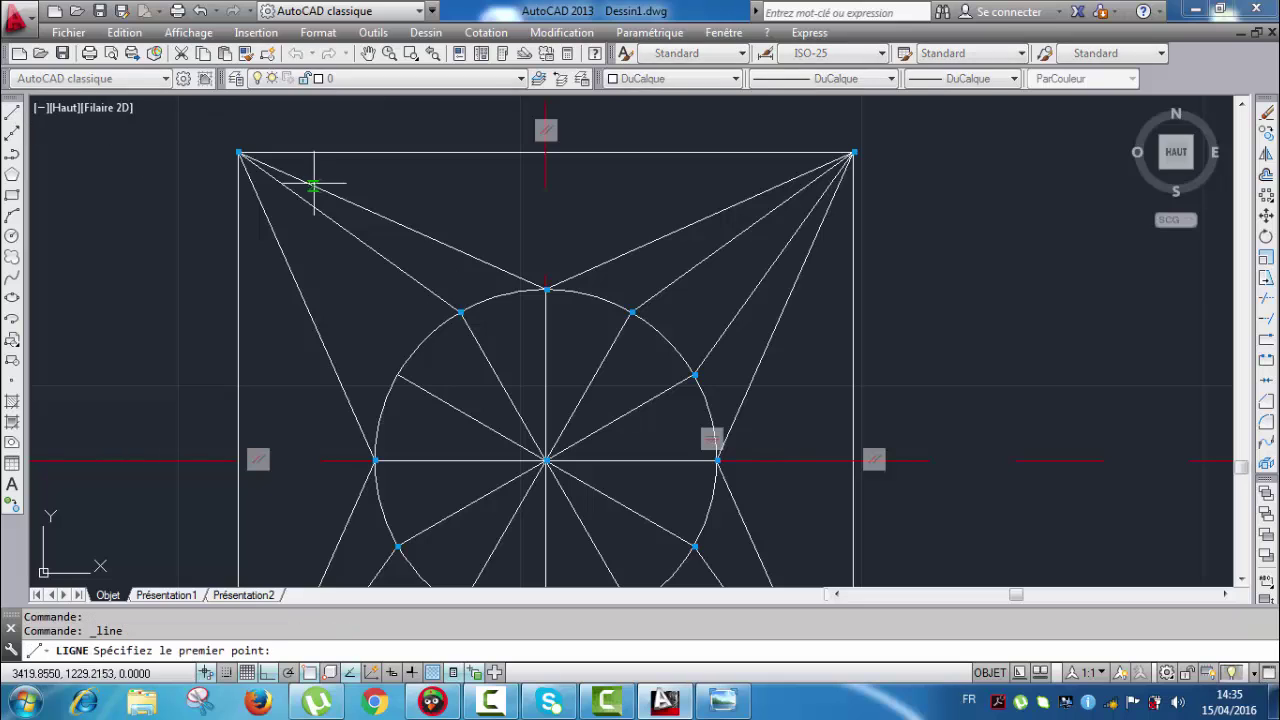
pyautogui.click(238, 153)
pyautogui.click(398, 373)
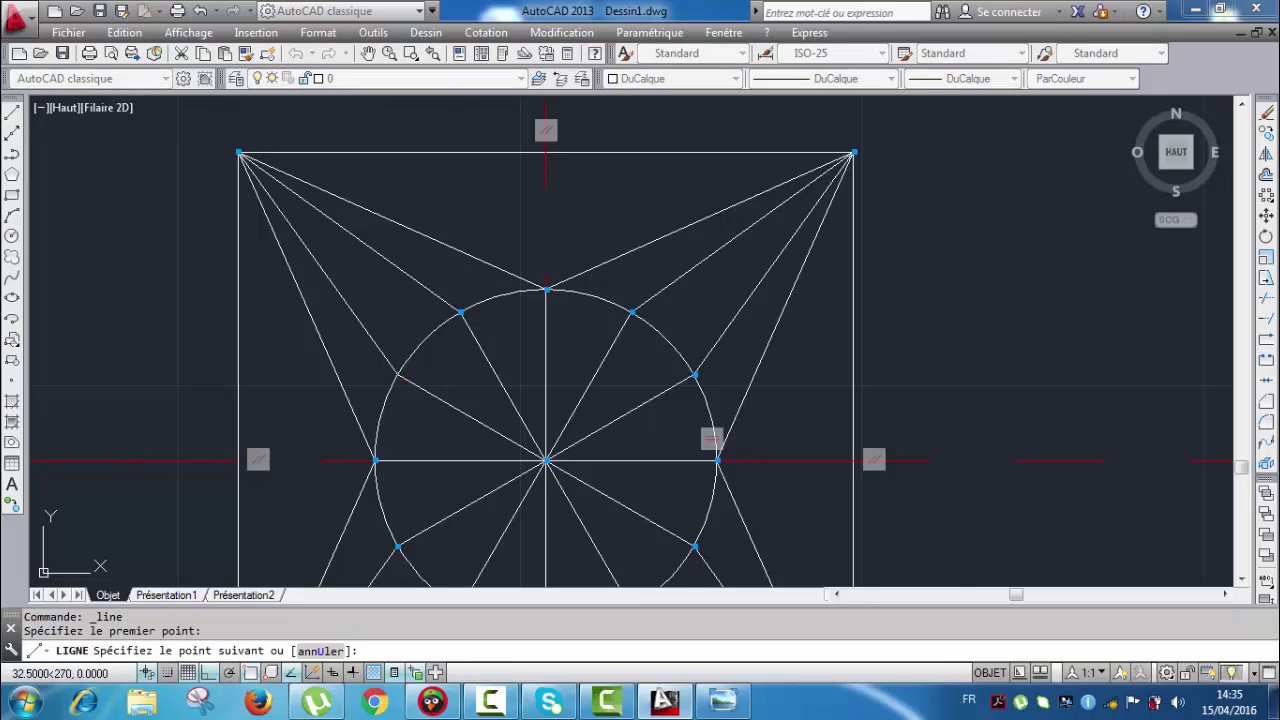
pyautogui.press('Escape')
# Step: Draw a horizontal line from the circle's leftmost point to the square's left edge
pyautogui.scroll(-2, 366, 348)
pyautogui.moveTo(366, 348)
pyautogui.mouseDown(button='middle')
pyautogui.moveTo(404, 257)
pyautogui.moveTo(563, 340)
pyautogui.mouseUp(button='middle')
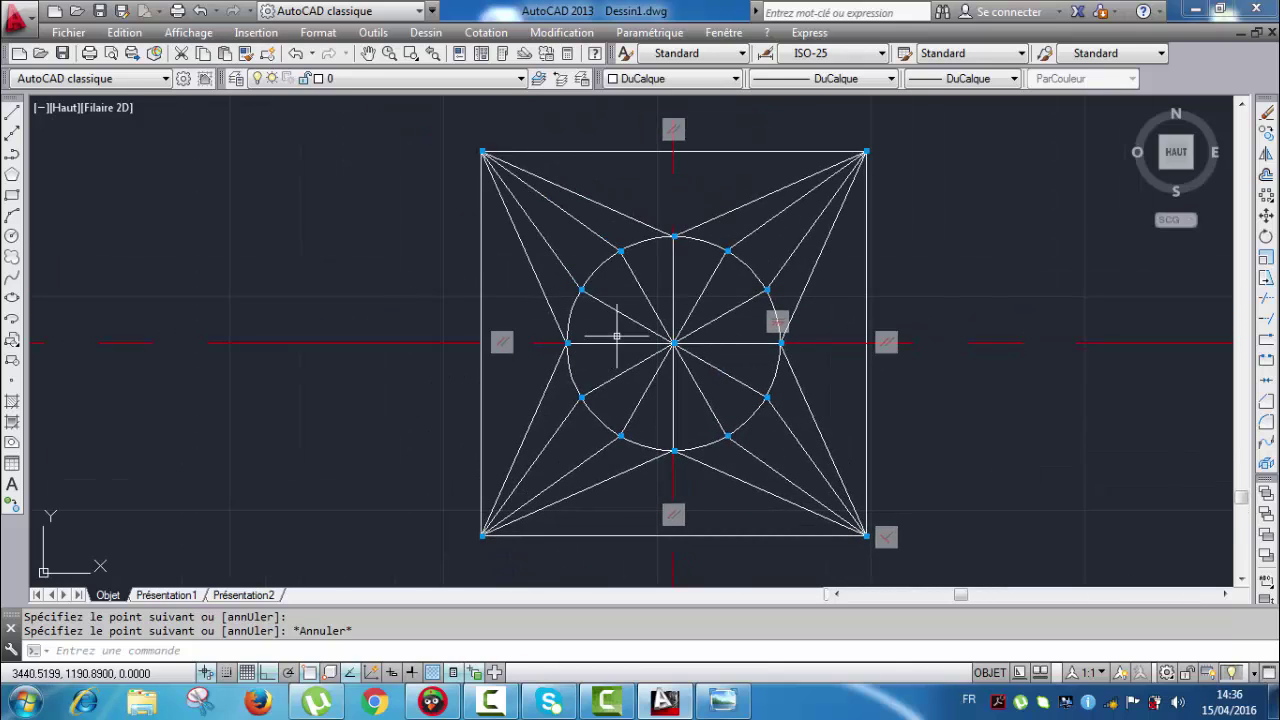
pyautogui.moveTo(692, 349)
pyautogui.mouseDown(button='middle')
pyautogui.moveTo(580, 341)
pyautogui.moveTo(577, 310)
pyautogui.mouseUp(button='middle')
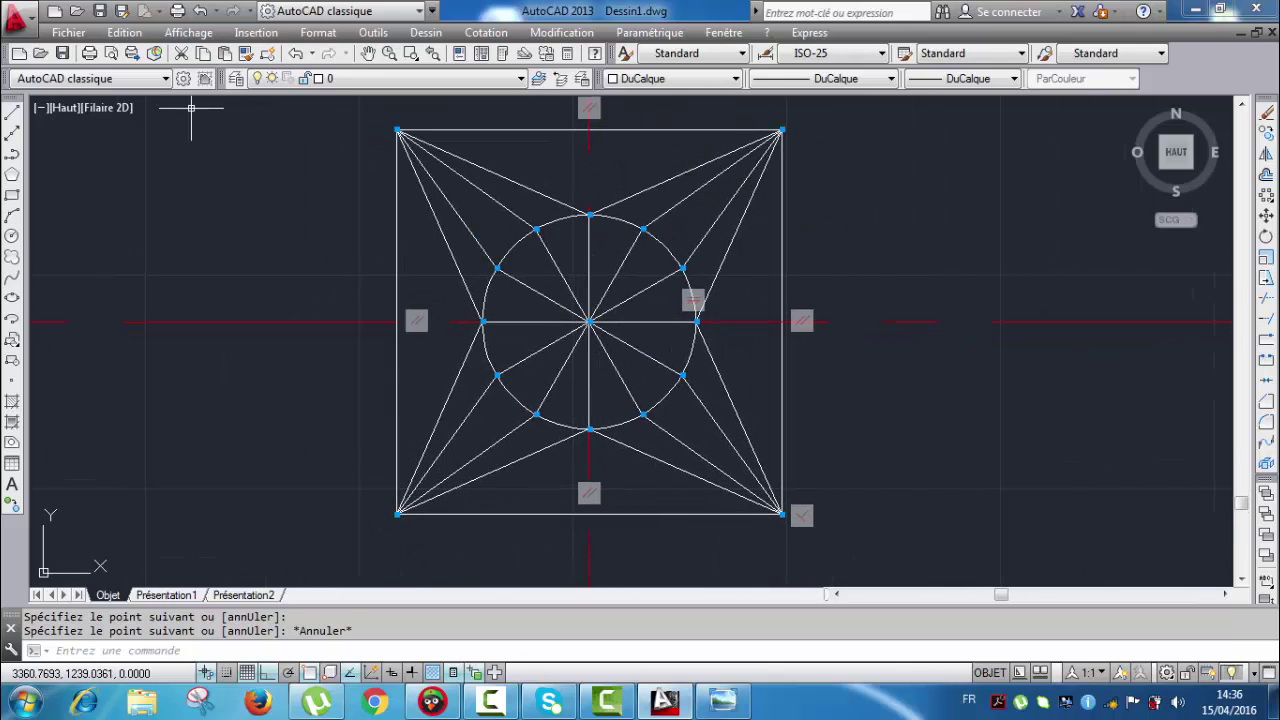
pyautogui.click(8, 118)
pyautogui.scroll(2, 427, 377)
pyautogui.click(517, 289)
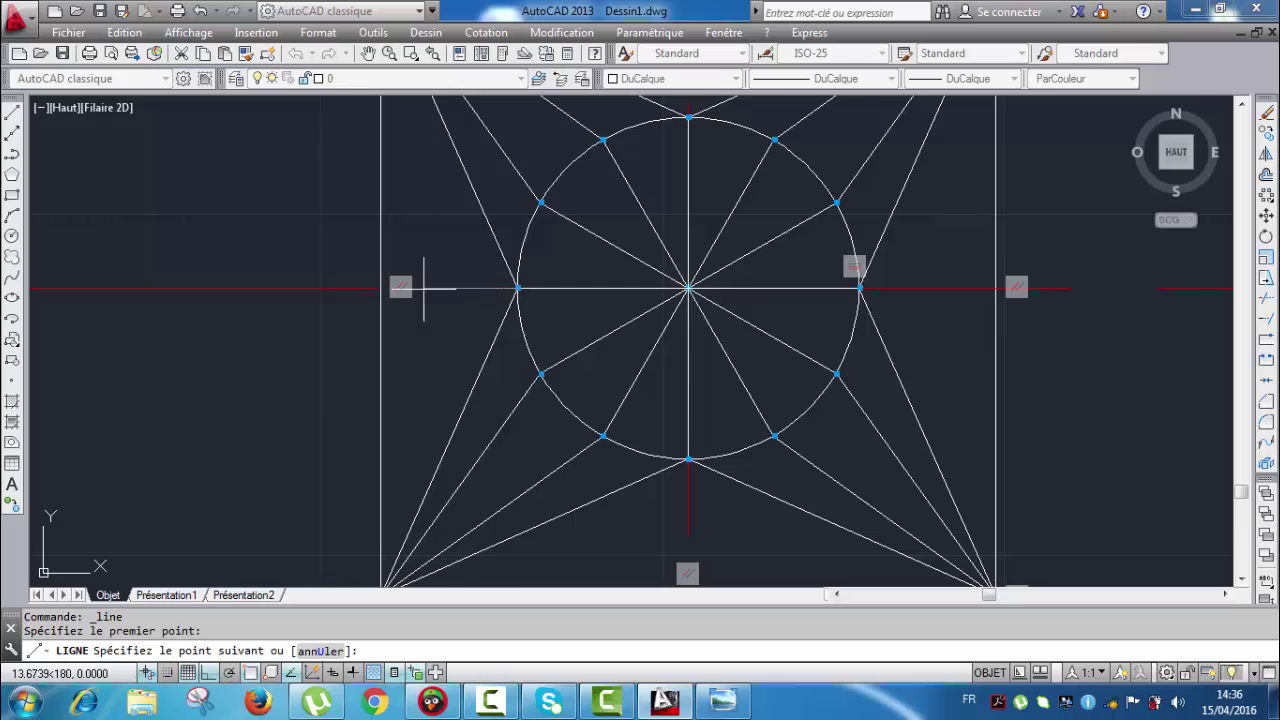
pyautogui.click(381, 289)
pyautogui.press('Escape')
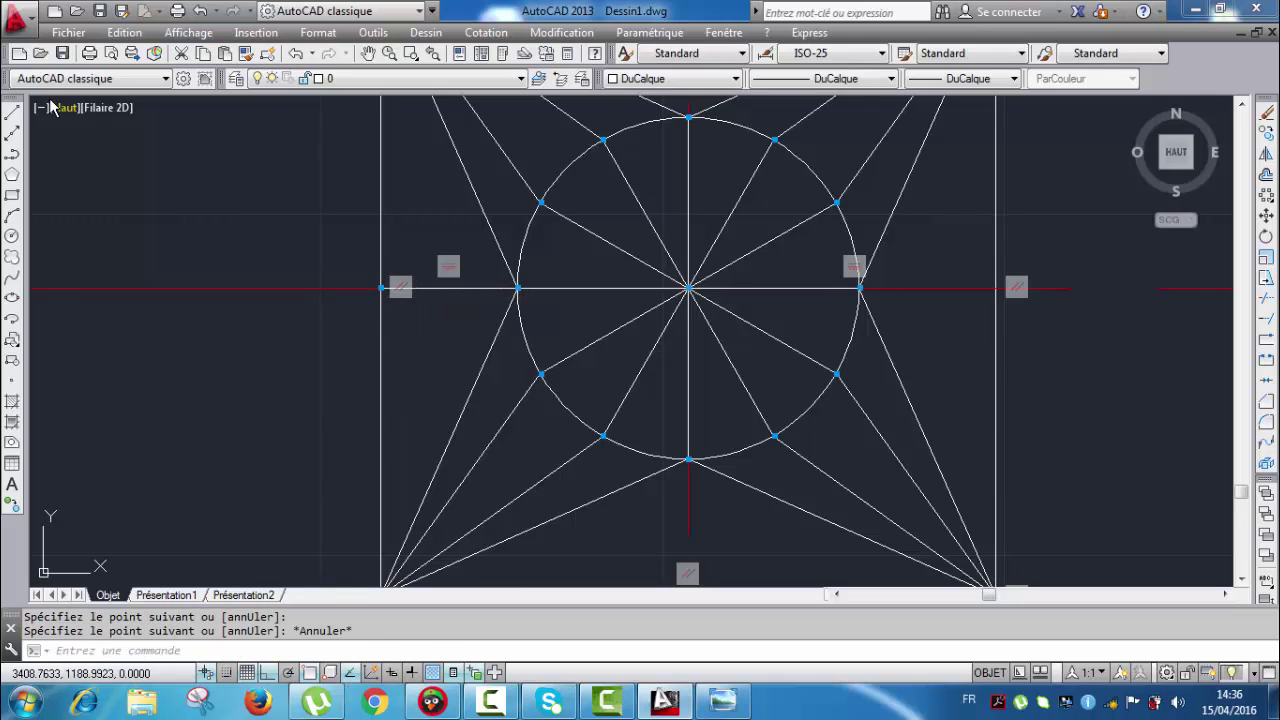
# Step: Draw a vertical line from the circle's bottom point to the midpoint of the square's bottom edge
pyautogui.click(12, 116)
pyautogui.moveTo(597, 297); pyautogui.dragTo(517, 221, button='middle')
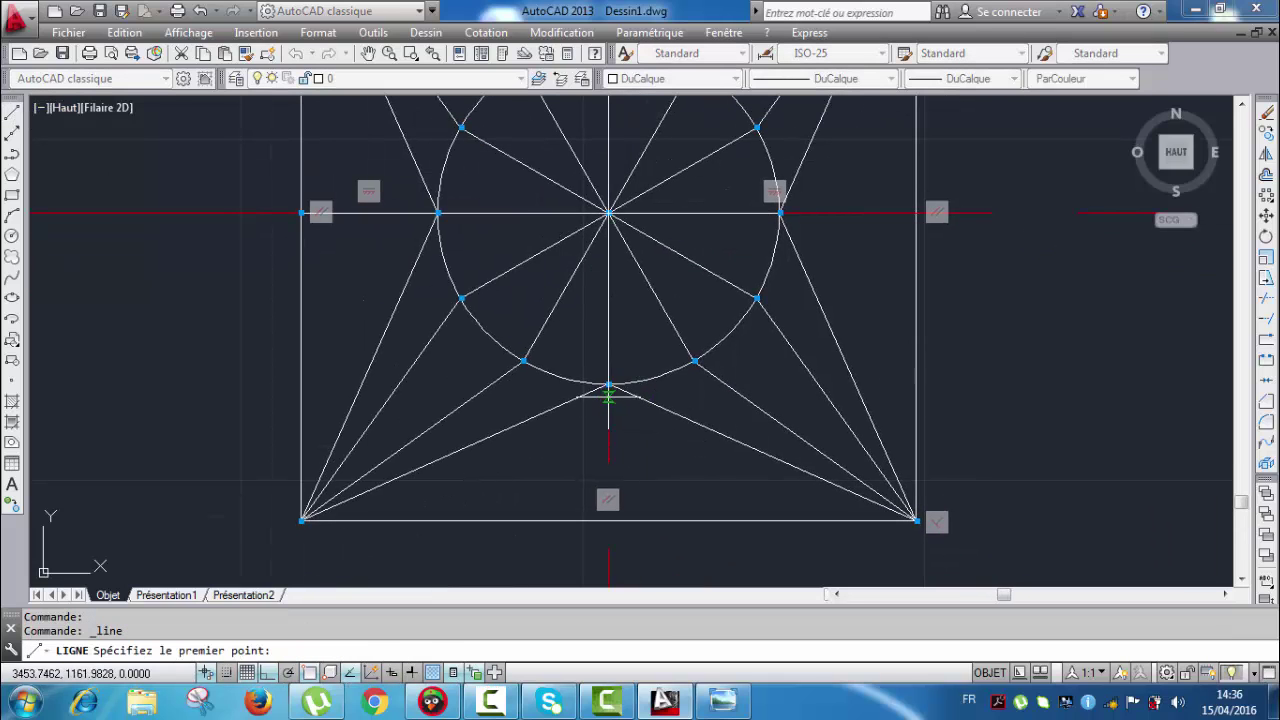
pyautogui.click(608, 383)
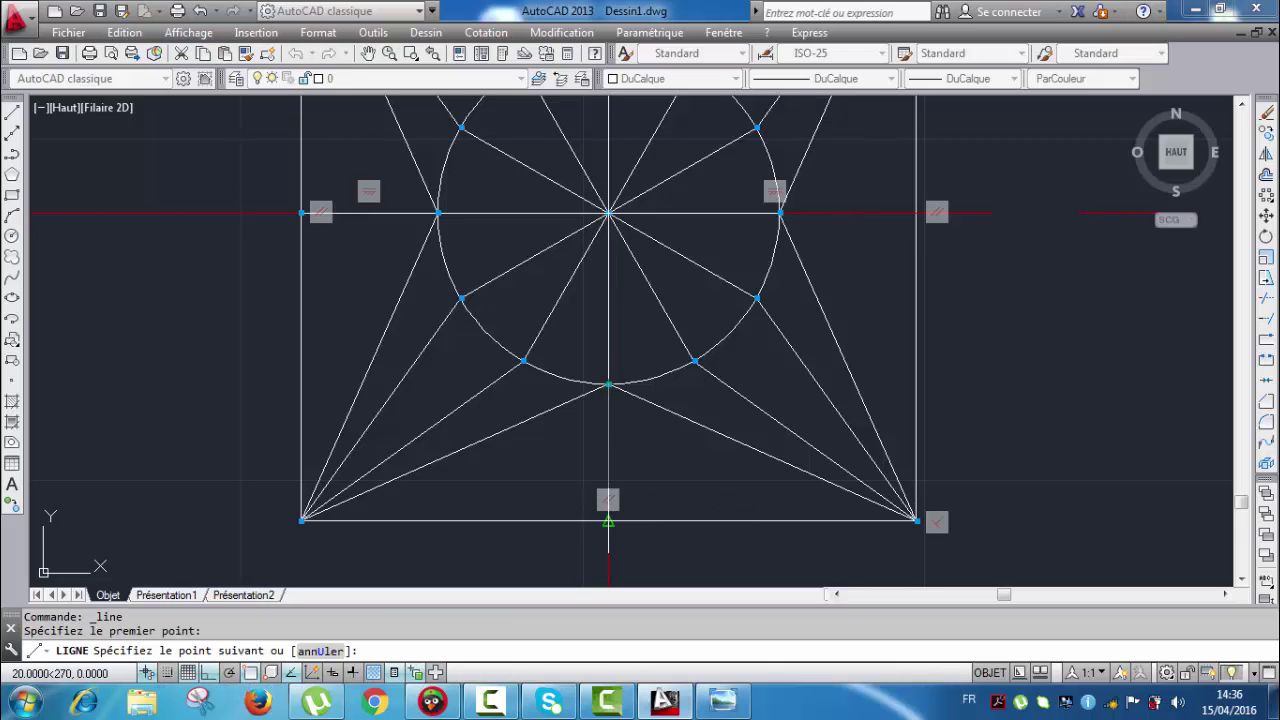
pyautogui.click(608, 520)
pyautogui.press('Escape')
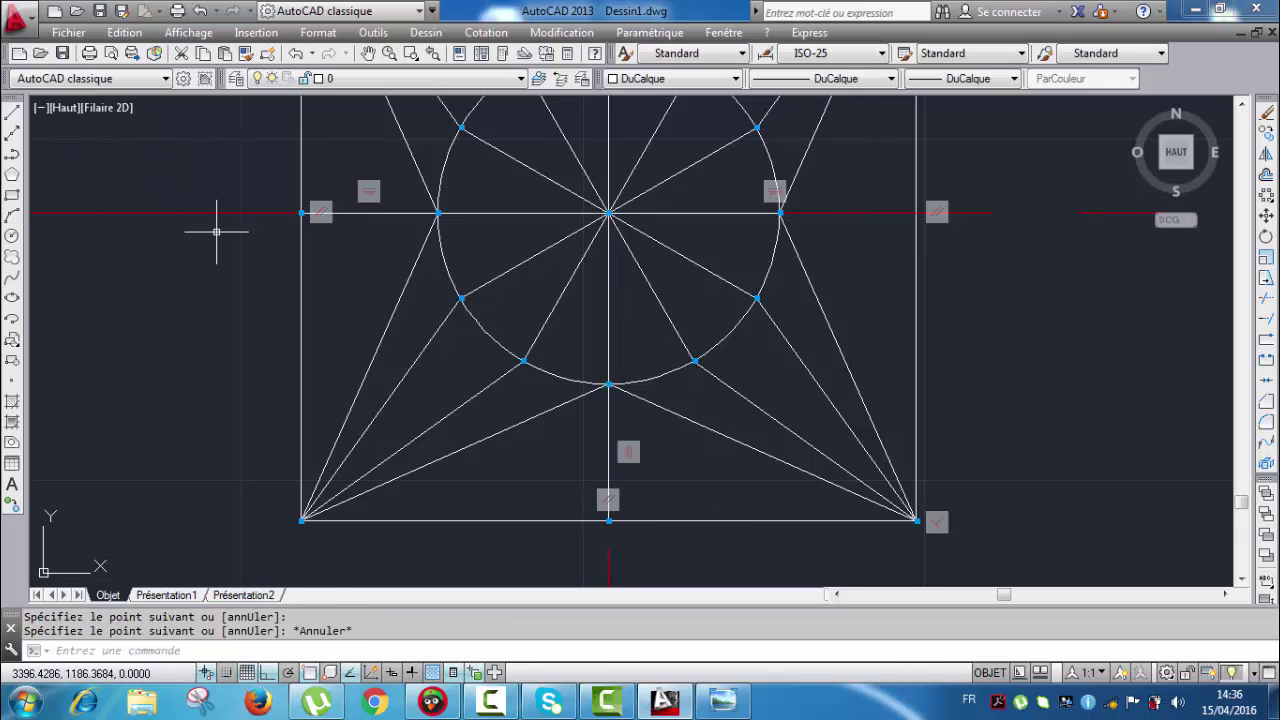
# Step: Draw a horizontal line from the circle's rightmost point to the square's right edge
pyautogui.click(12, 116)
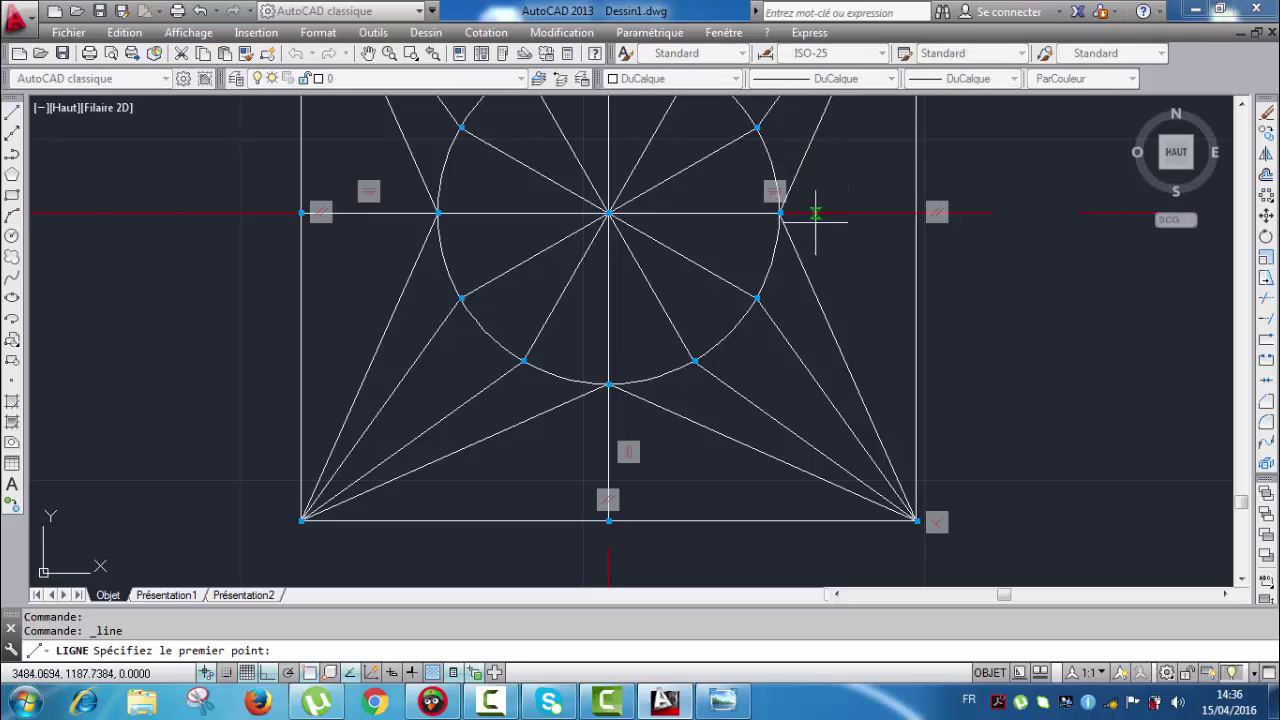
pyautogui.click(779, 213)
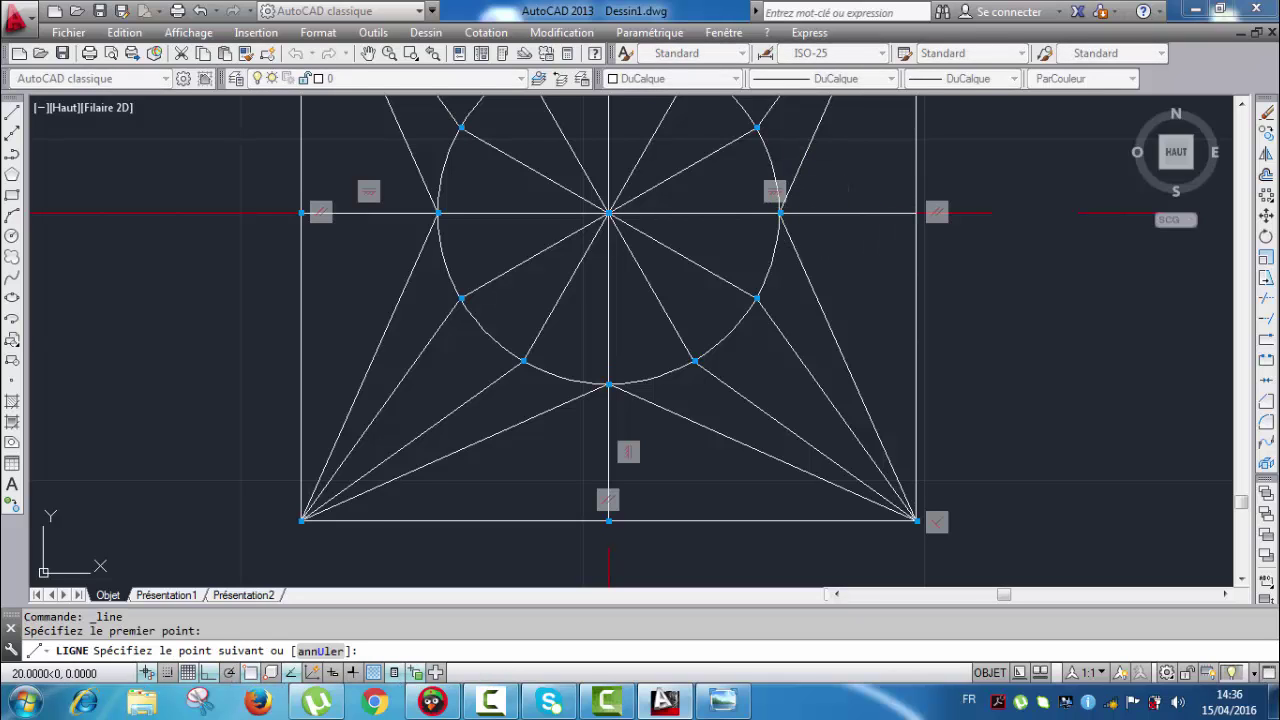
pyautogui.click(916, 213)
pyautogui.moveTo(781, 256); pyautogui.dragTo(775, 283, button='middle')
pyautogui.press('Escape')
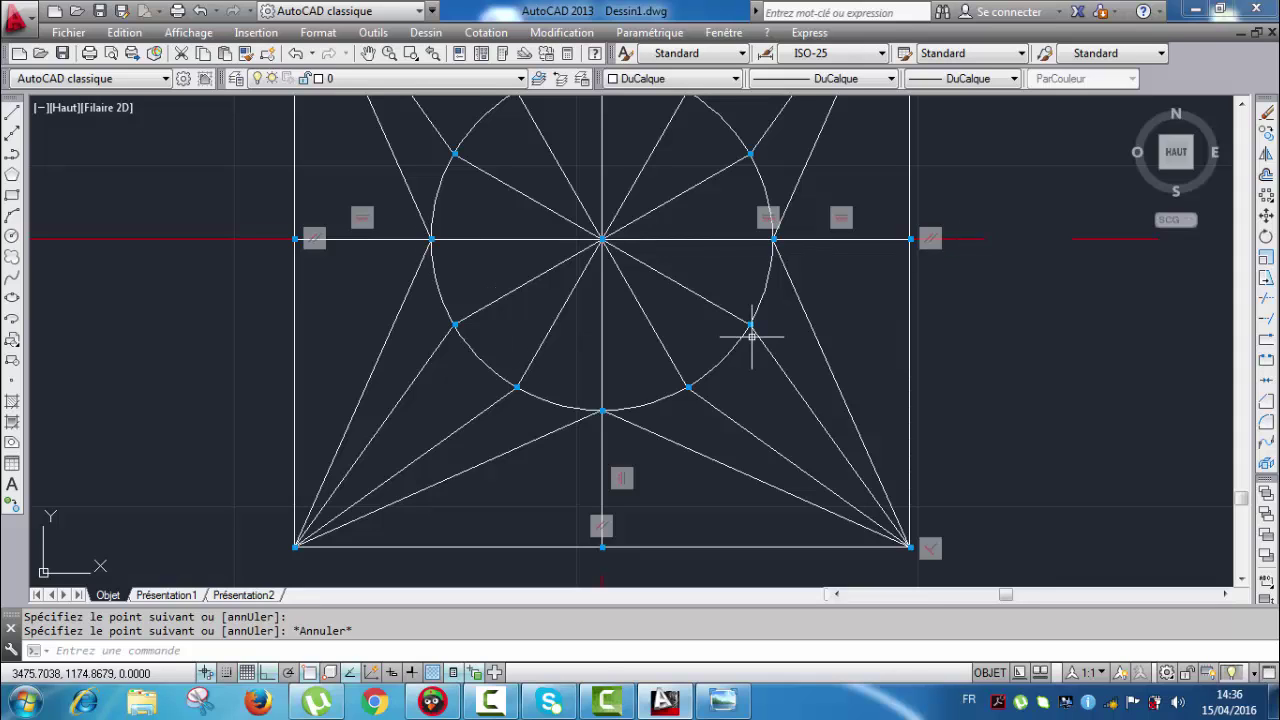
pyautogui.moveTo(925, 295); pyautogui.dragTo(788, 313, button='middle')
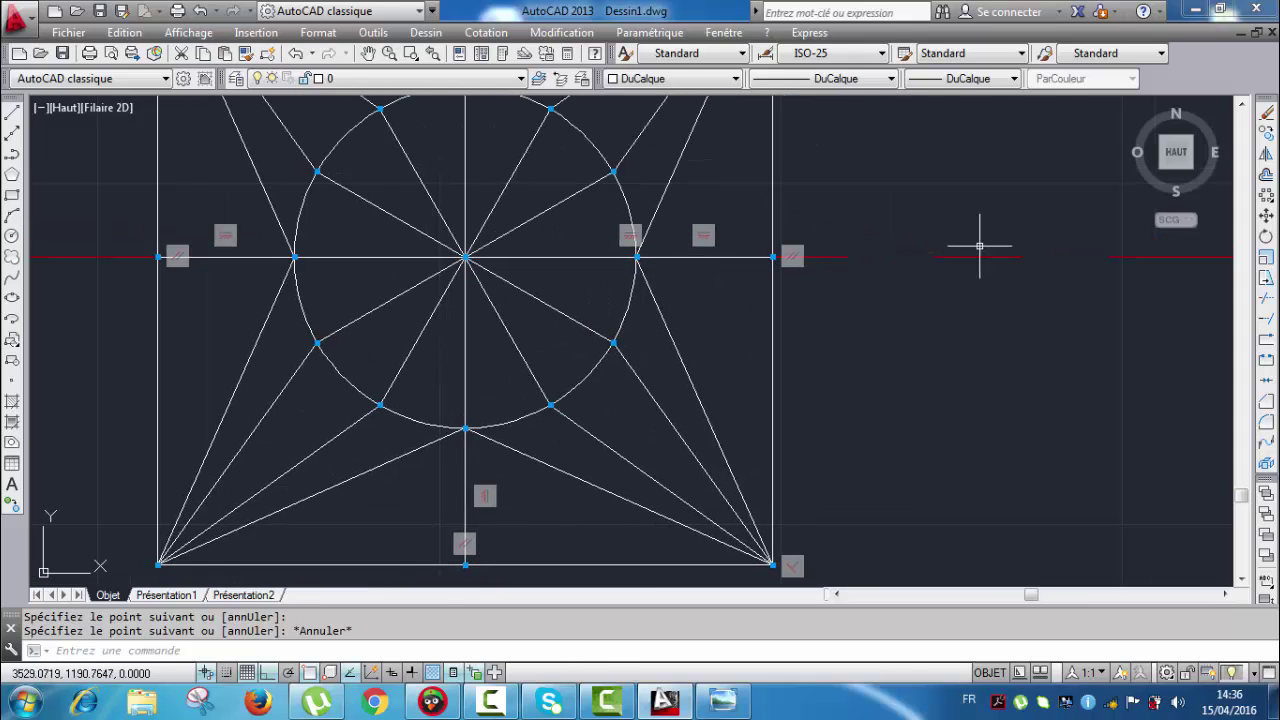
pyautogui.click(11, 113)
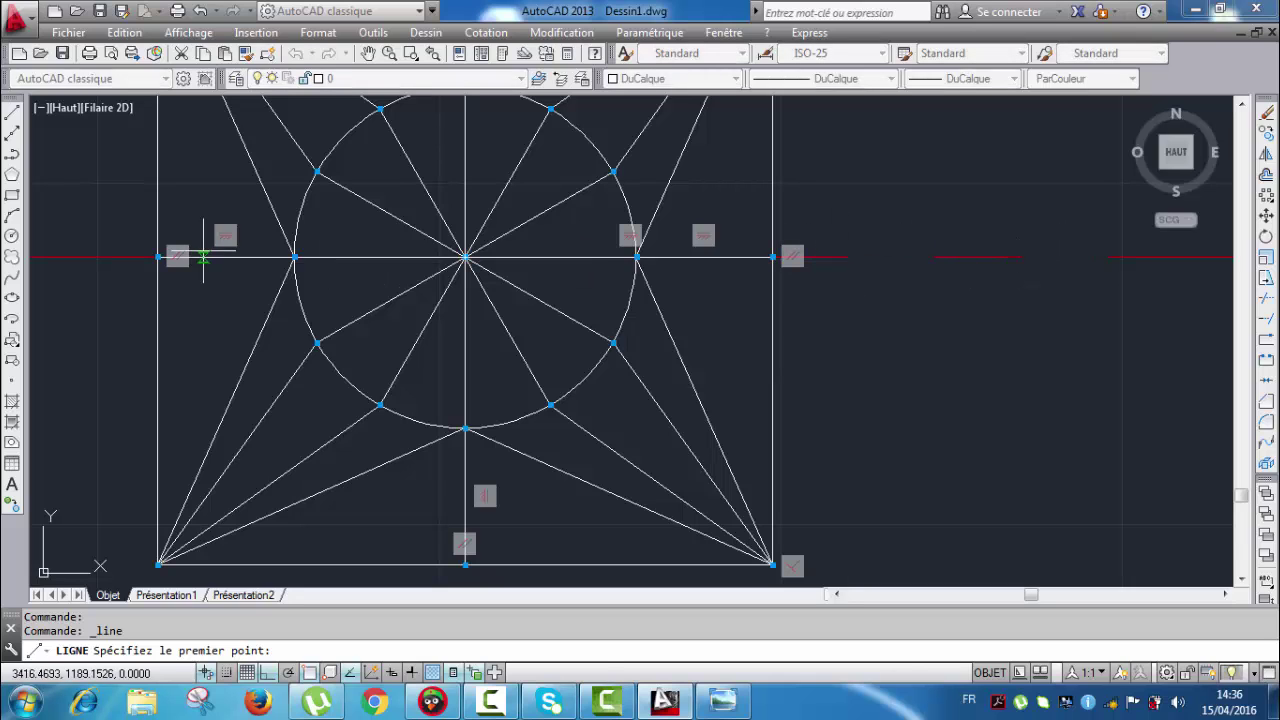
pyautogui.press('Escape')
# Step: Add a linear dimension to the square's bottom edge in the top view, placed just below the edge
pyautogui.scroll(-5, 510, 258)
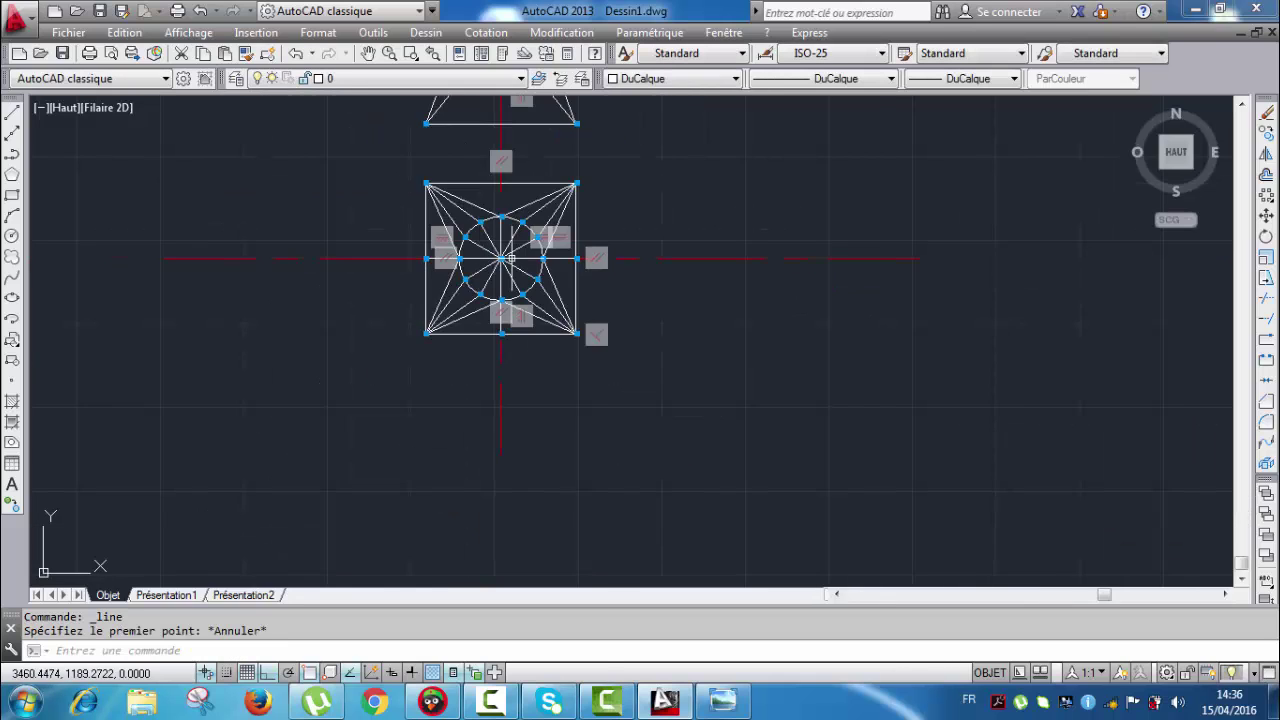
pyautogui.scroll(2, 515, 250)
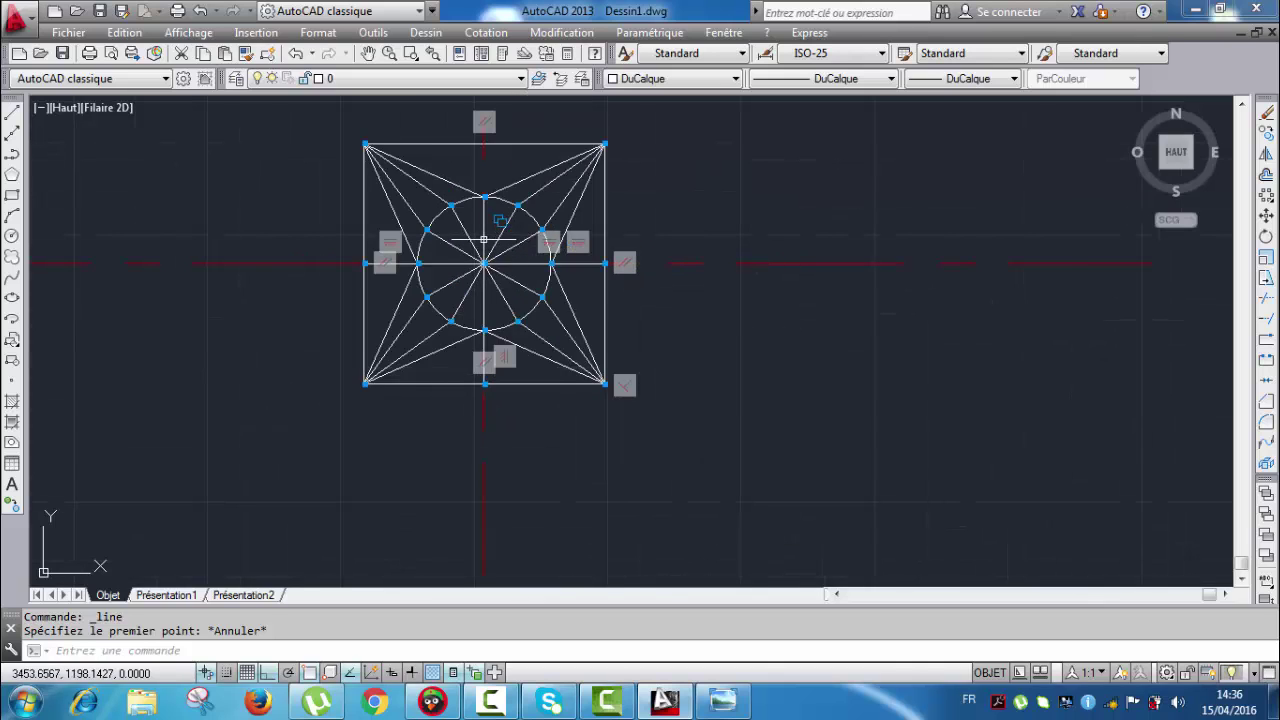
pyautogui.moveTo(483, 240); pyautogui.dragTo(562, 308, button='middle')
pyautogui.click(486, 32)
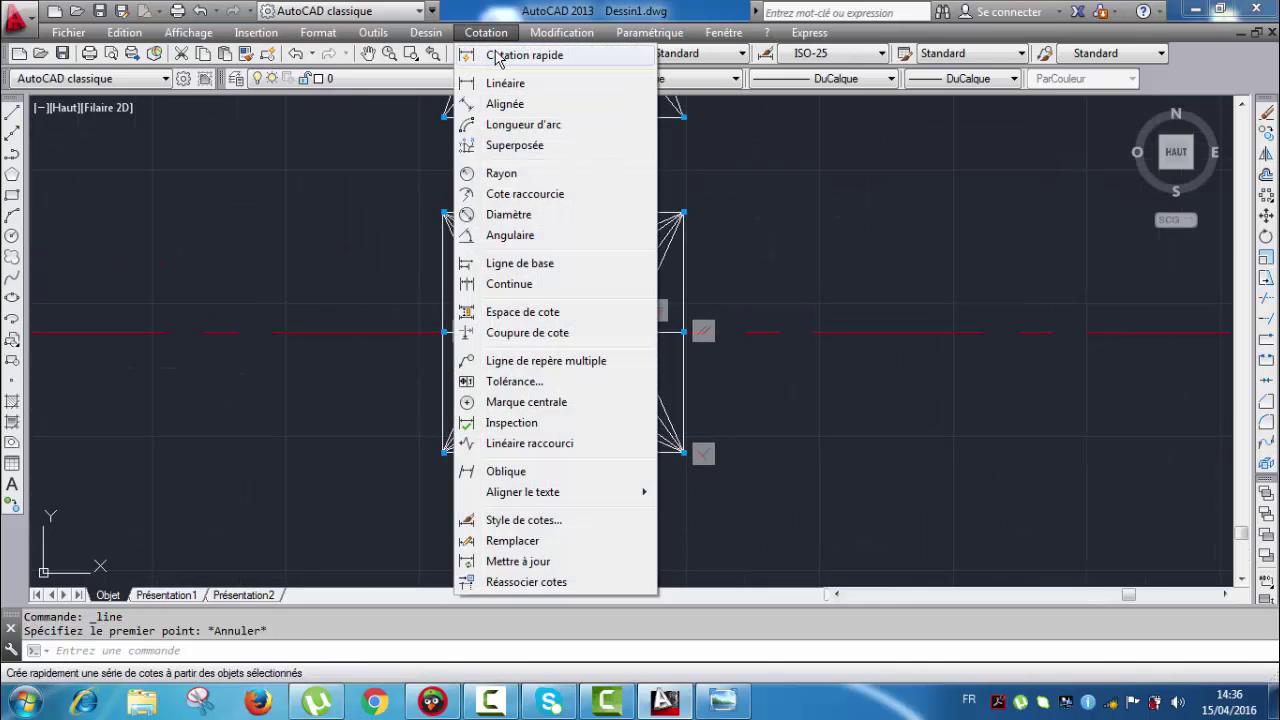
pyautogui.click(500, 92)
pyautogui.scroll(2, 670, 487)
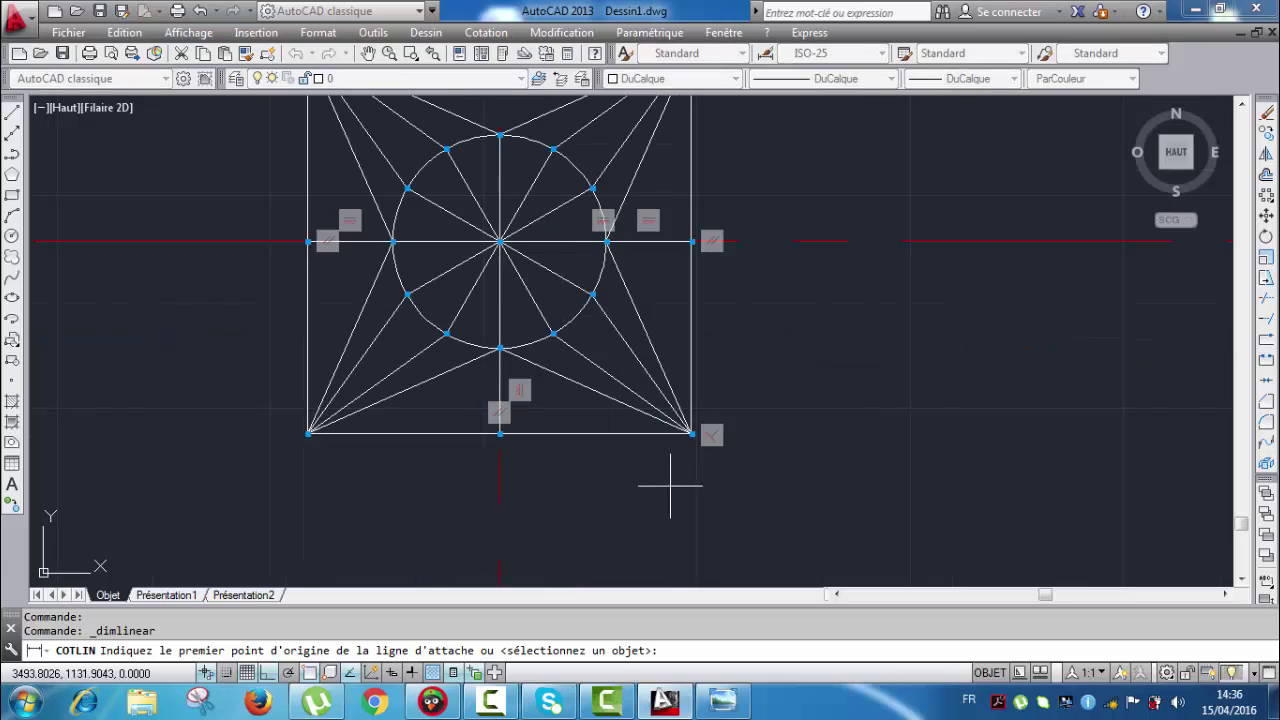
pyautogui.click(692, 433)
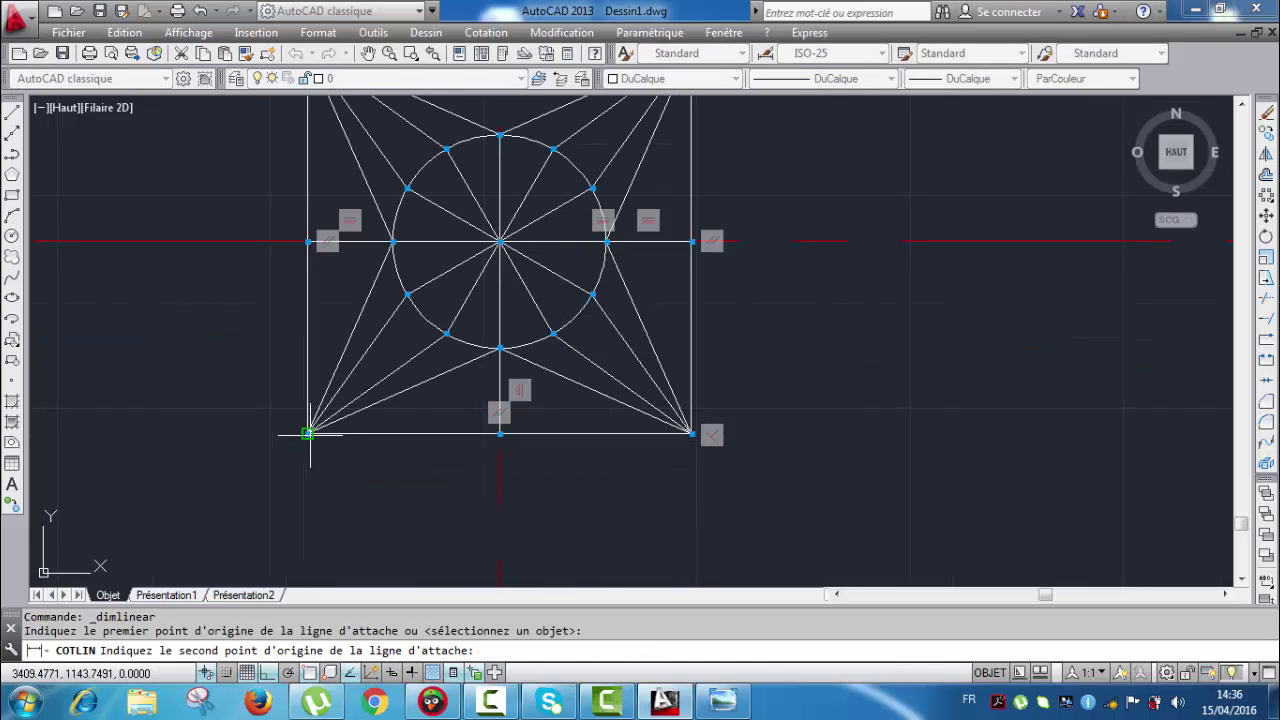
pyautogui.click(308, 433)
pyautogui.click(457, 475)
pyautogui.scroll(3, 512, 478)
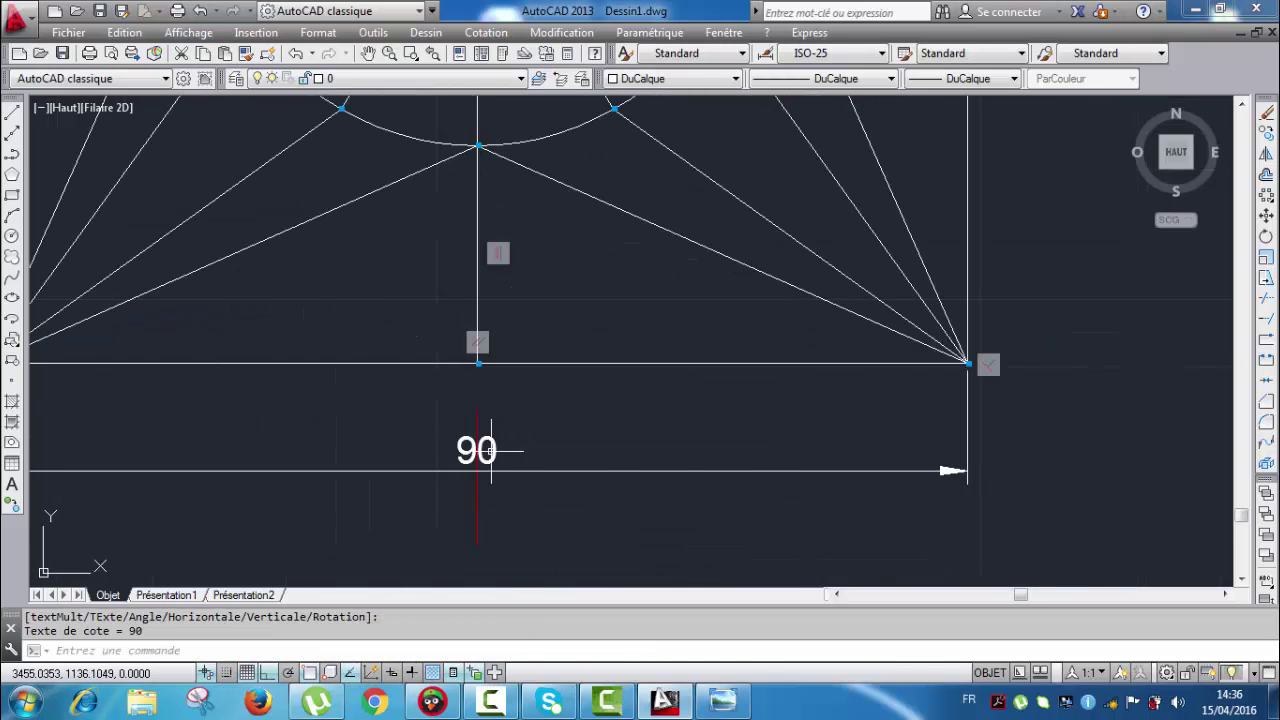
pyautogui.scroll(-3, 491, 450)
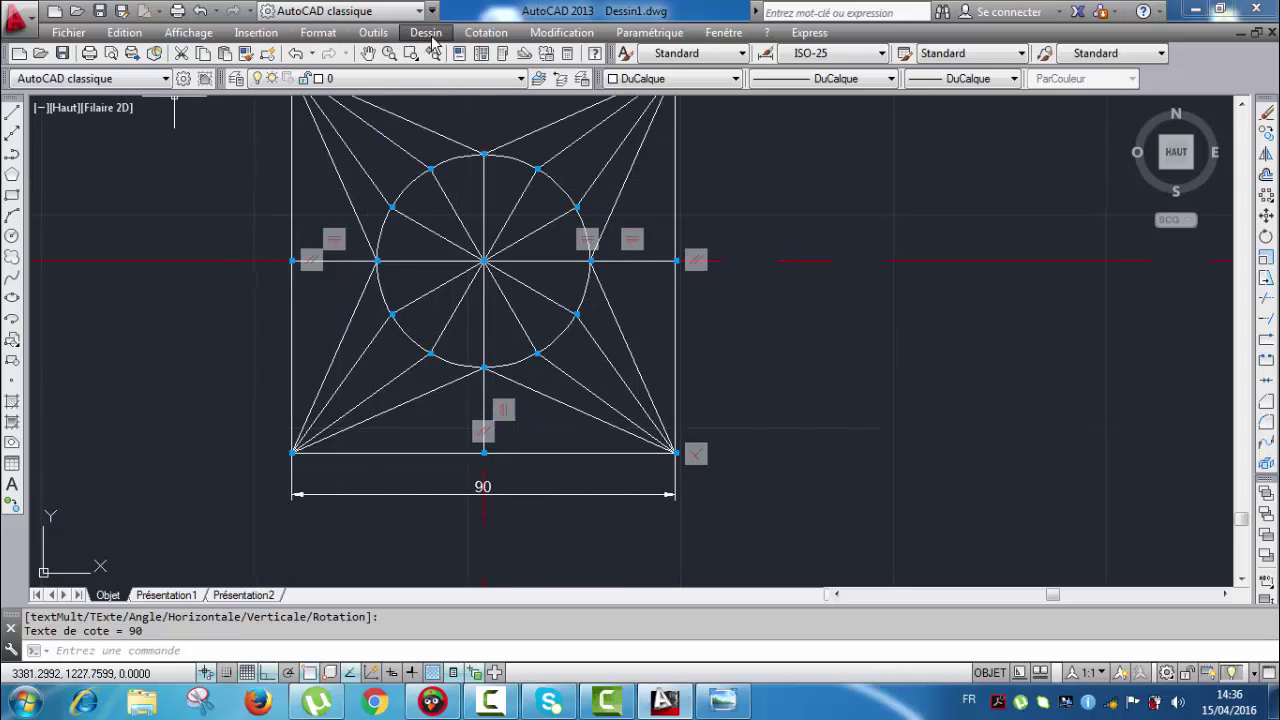
pyautogui.rightClick(752, 356)
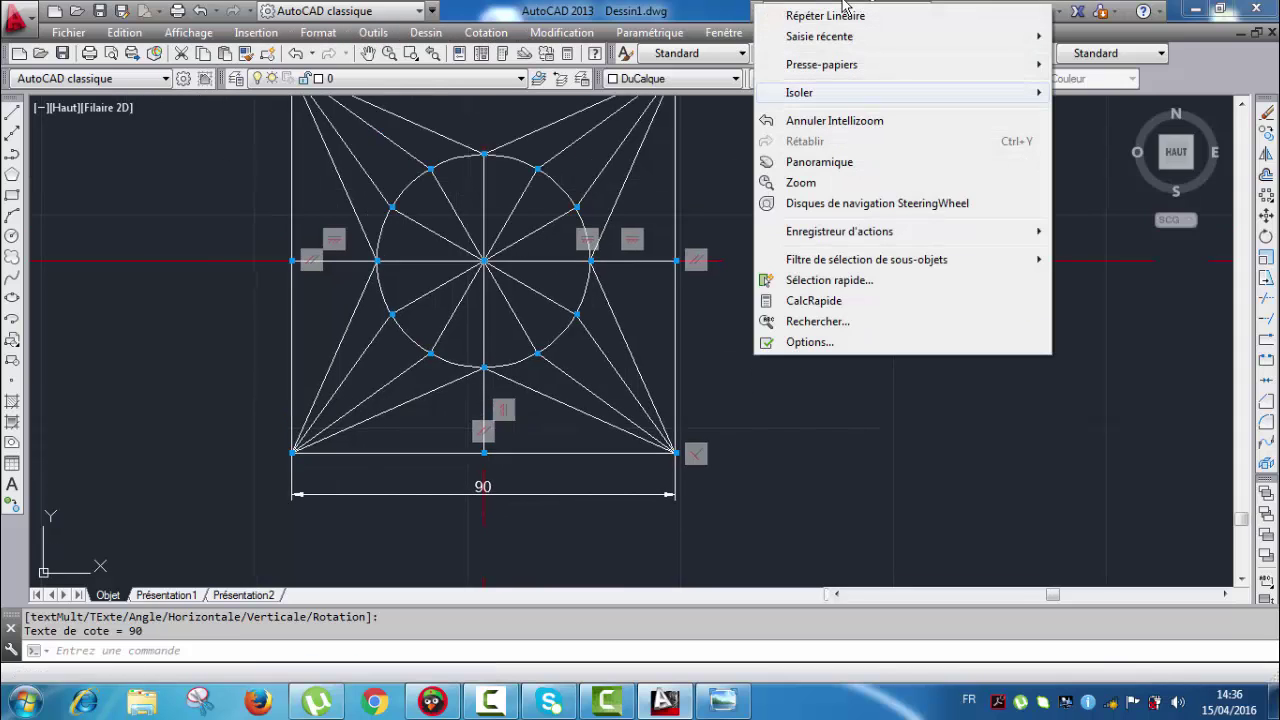
pyautogui.click(800, 12)
pyautogui.moveTo(751, 261); pyautogui.dragTo(714, 325, button='middle')
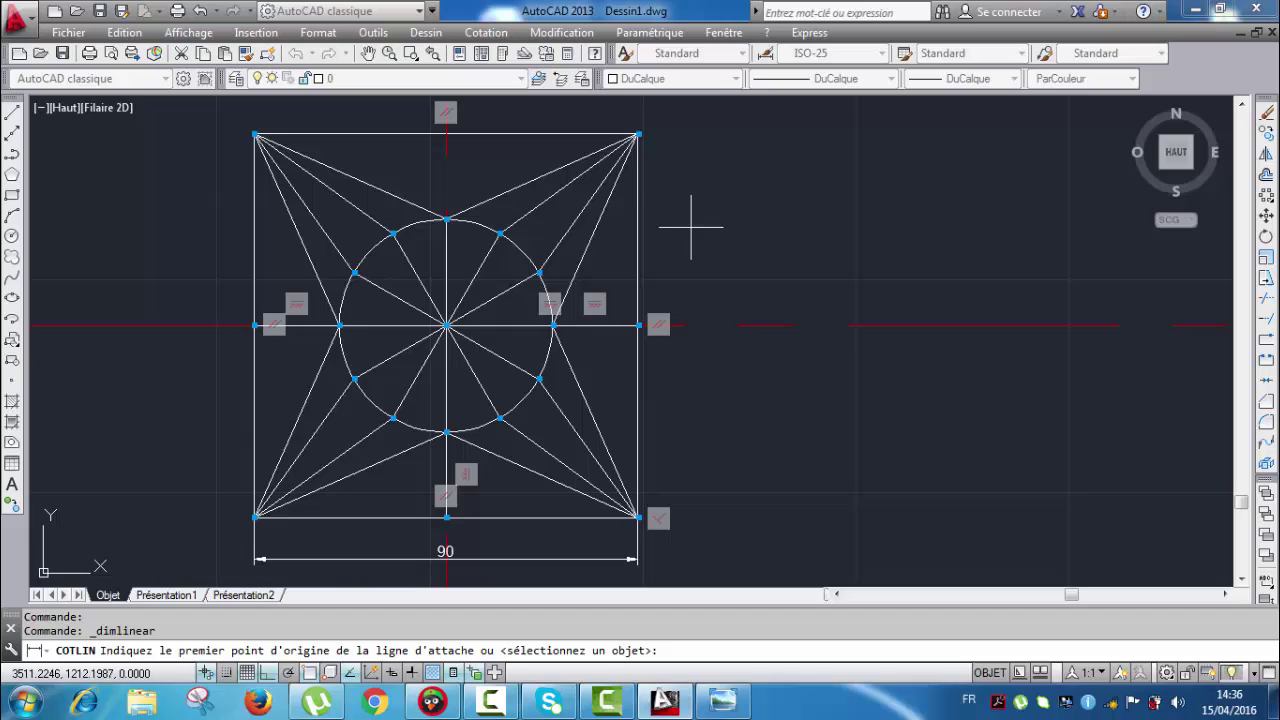
pyautogui.click(638, 133)
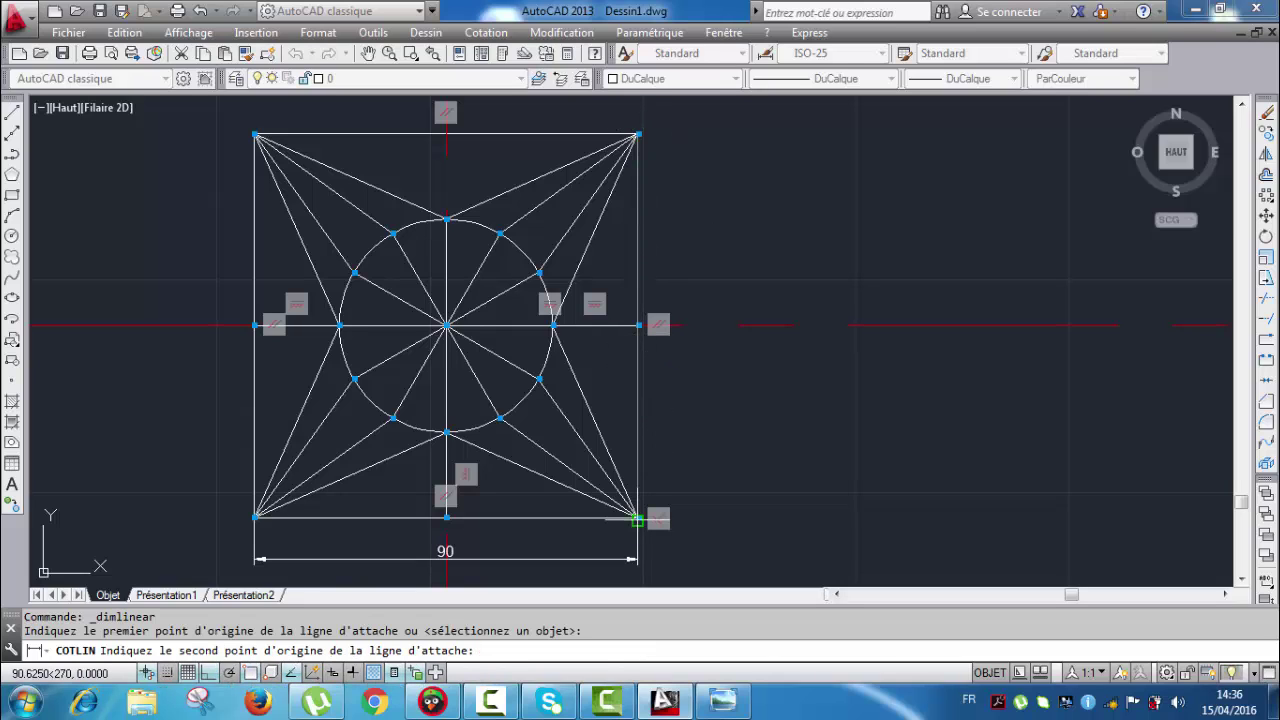
pyautogui.click(637, 519)
pyautogui.press('Escape')
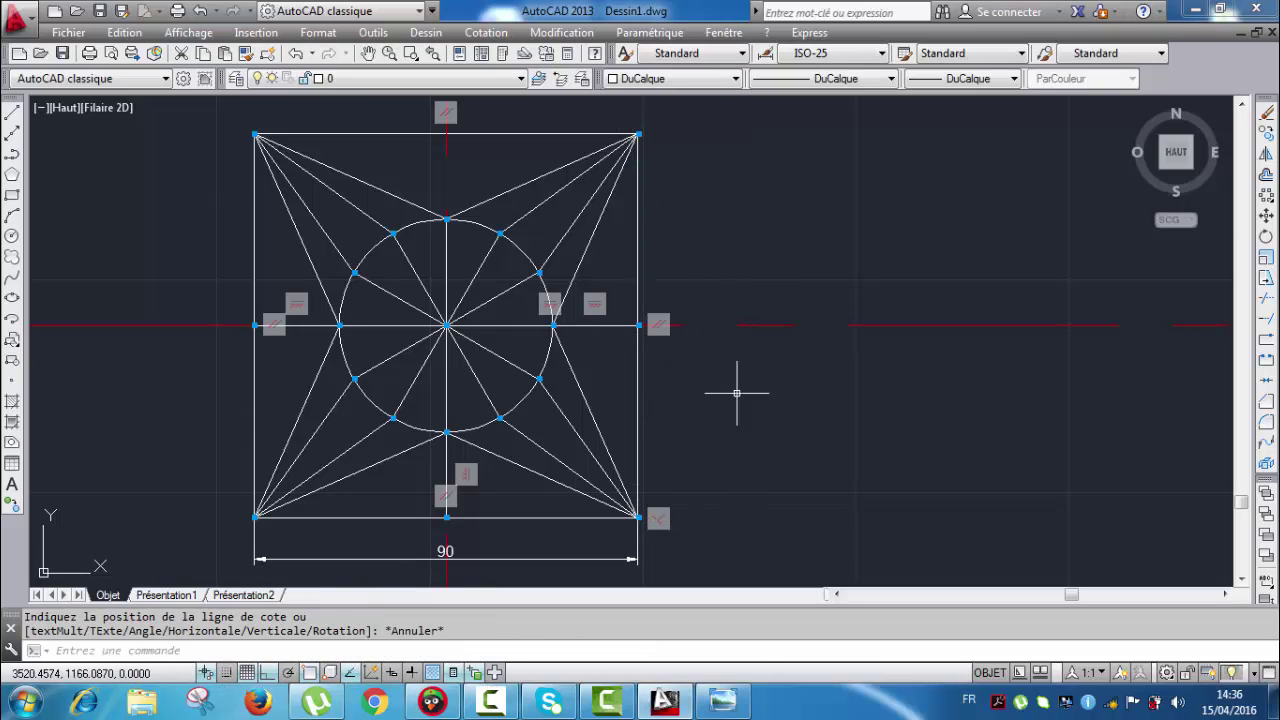
# Step: Add a vertical linear dimension between the square's top-right and bottom-right corners in the top view, placed just outside its right edge
pyautogui.rightClick(757, 159)
pyautogui.click(804, 178)
pyautogui.scroll(4, 636, 134)
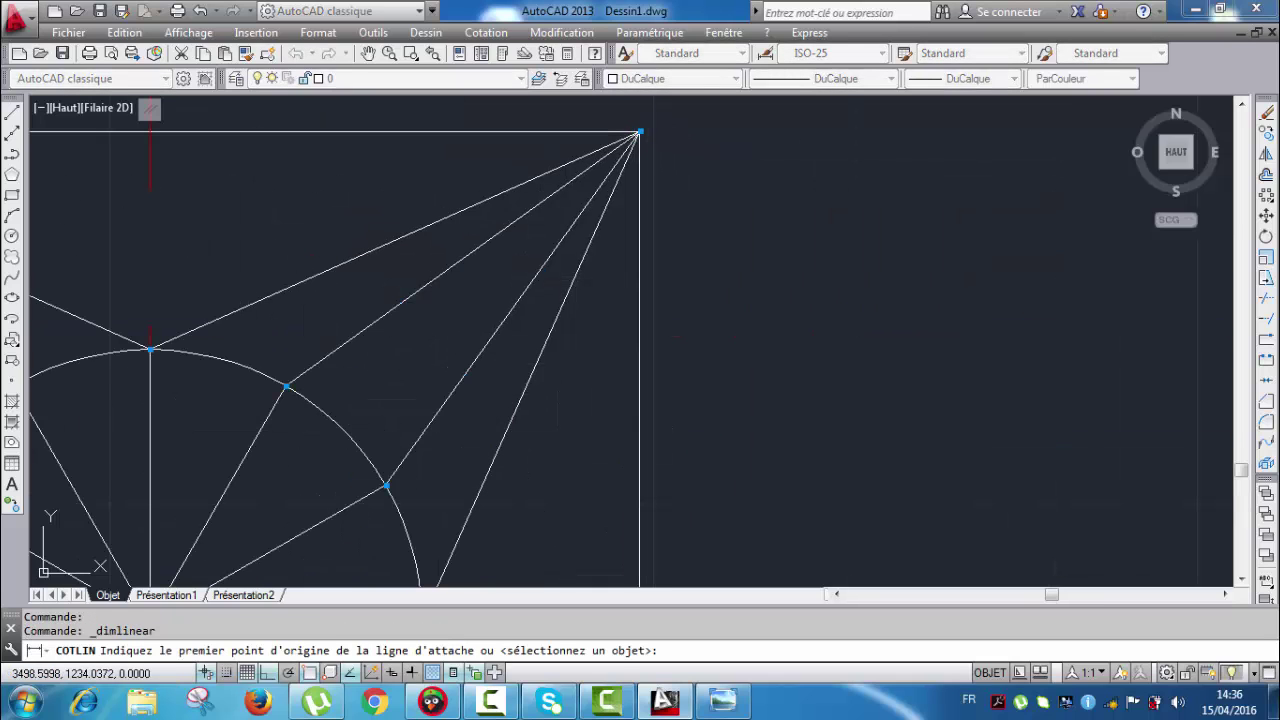
pyautogui.click(639, 131)
pyautogui.scroll(-5, 640, 220)
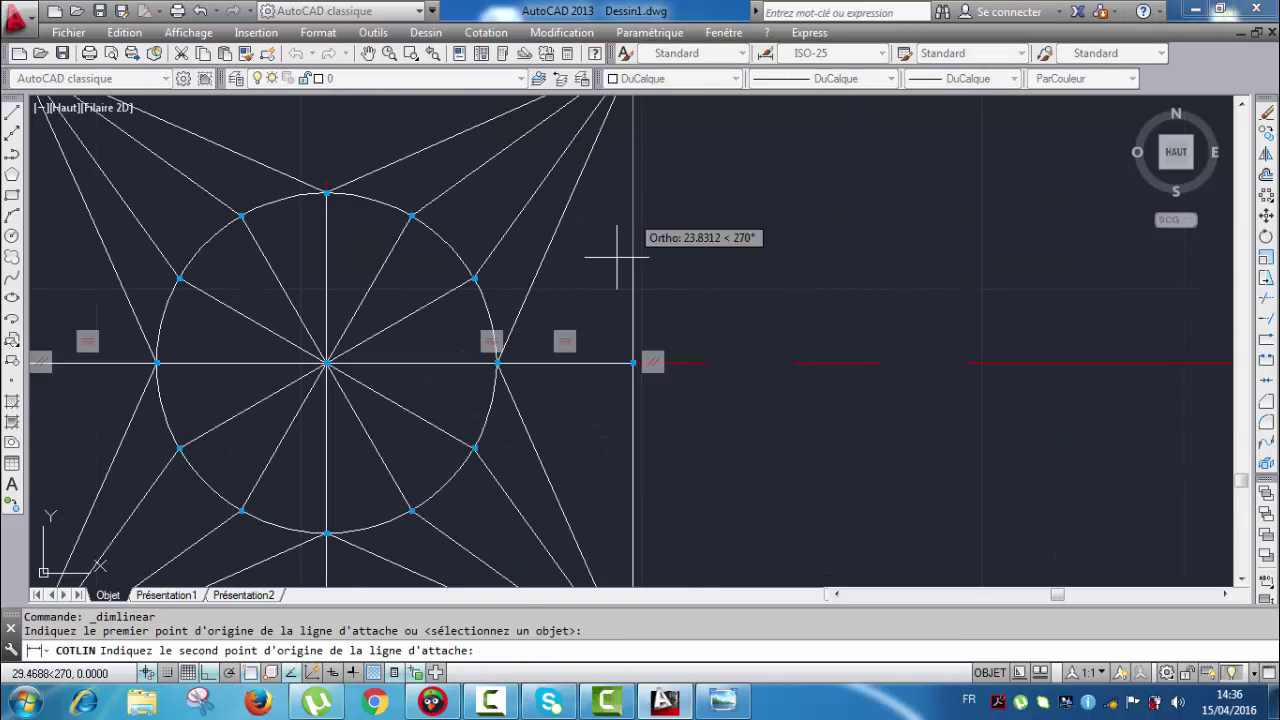
pyautogui.scroll(5, 615, 399)
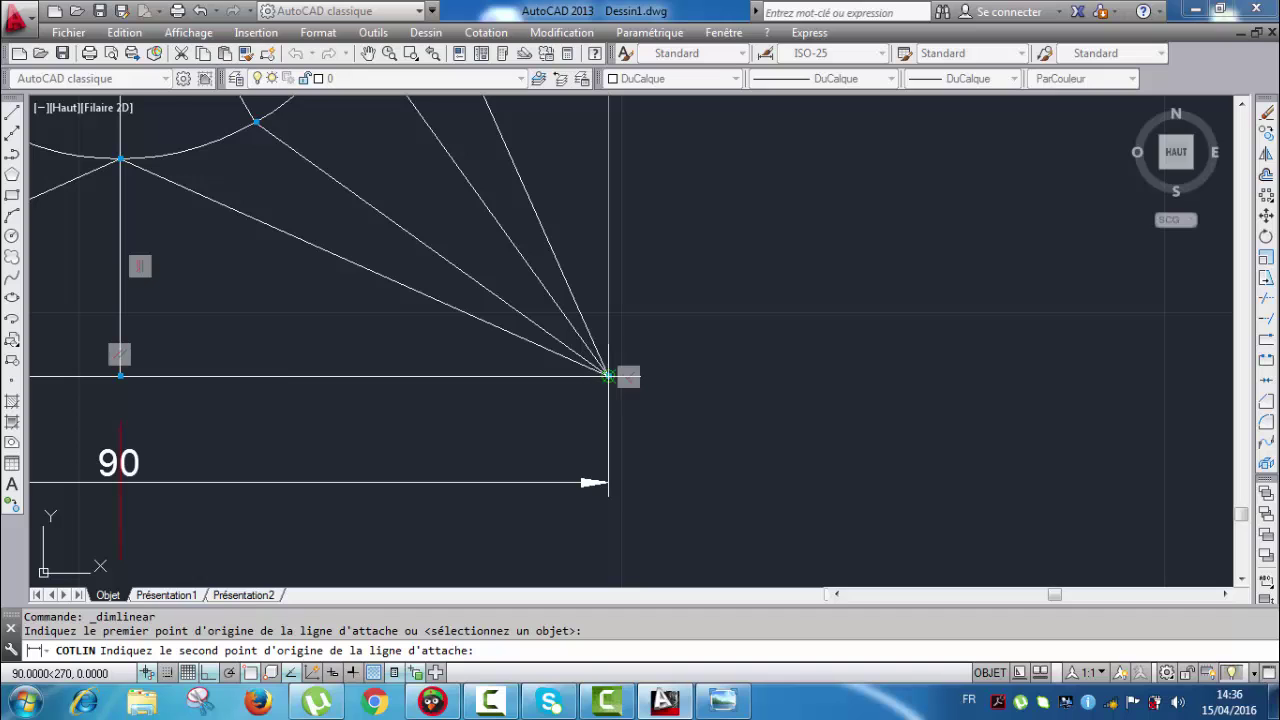
pyautogui.click(608, 376)
pyautogui.scroll(-5, 640, 368)
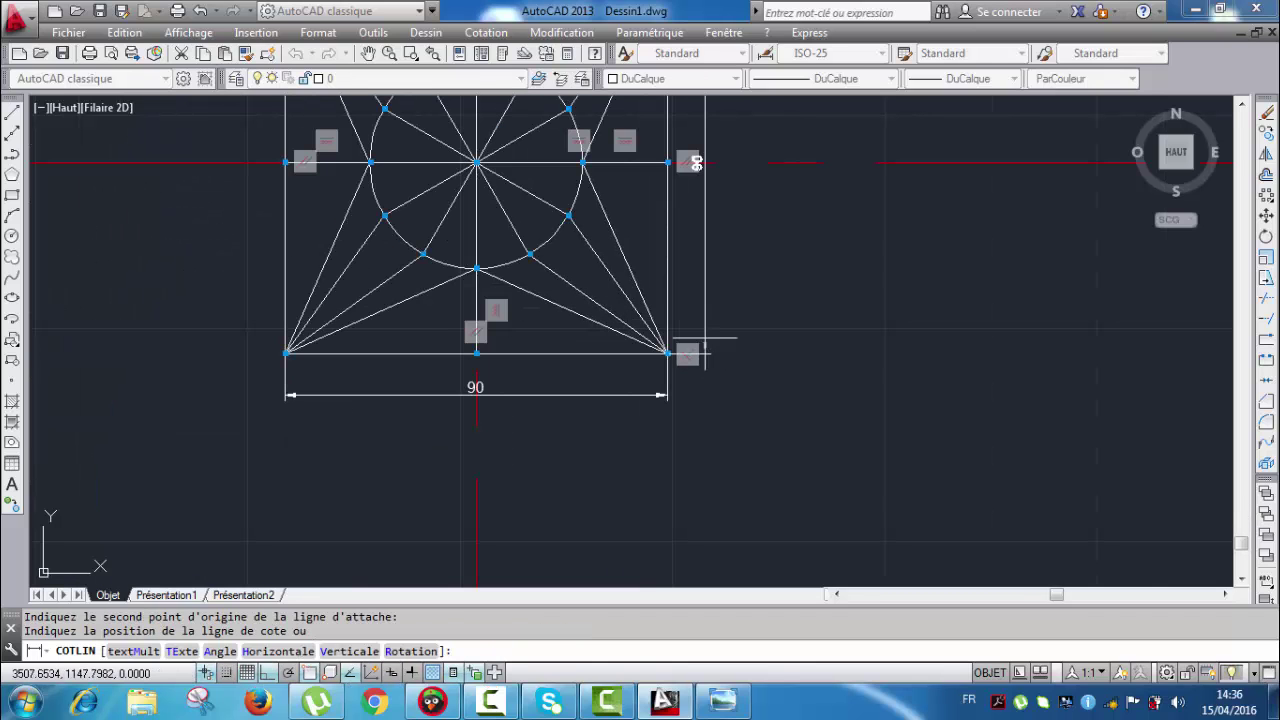
pyautogui.click(725, 316)
# Step: Add a vertical linear dimension for the front view's height, from its upper-left corner to its lower-left corner, placed outside the left side
pyautogui.moveTo(734, 191)
pyautogui.mouseDown(button='middle')
pyautogui.moveTo(720, 315)
pyautogui.moveTo(650, 340)
pyautogui.mouseUp(button='middle')
pyautogui.scroll(-5, 650, 290)
pyautogui.scroll(-2, 650, 290)
pyautogui.scroll(4, 585, 226)
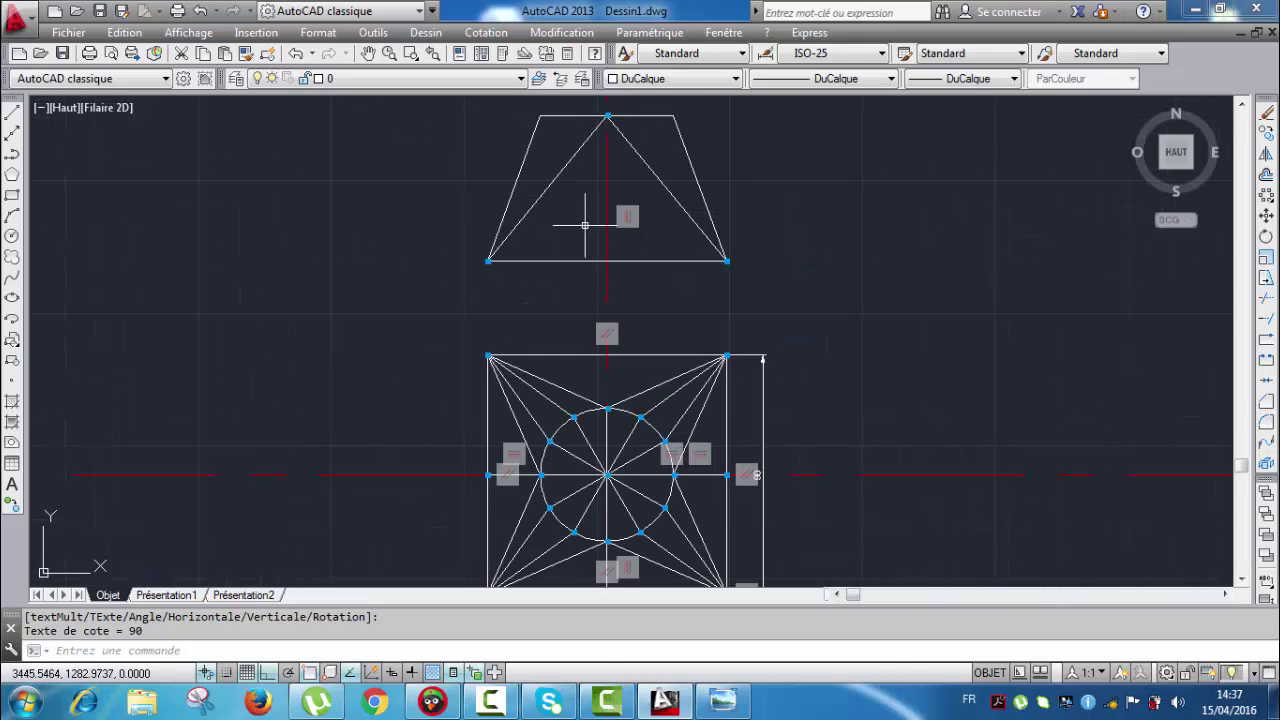
pyautogui.moveTo(585, 226); pyautogui.dragTo(588, 247, button='middle')
pyautogui.scroll(2, 571, 181)
pyautogui.moveTo(571, 181); pyautogui.dragTo(571, 228, button='middle')
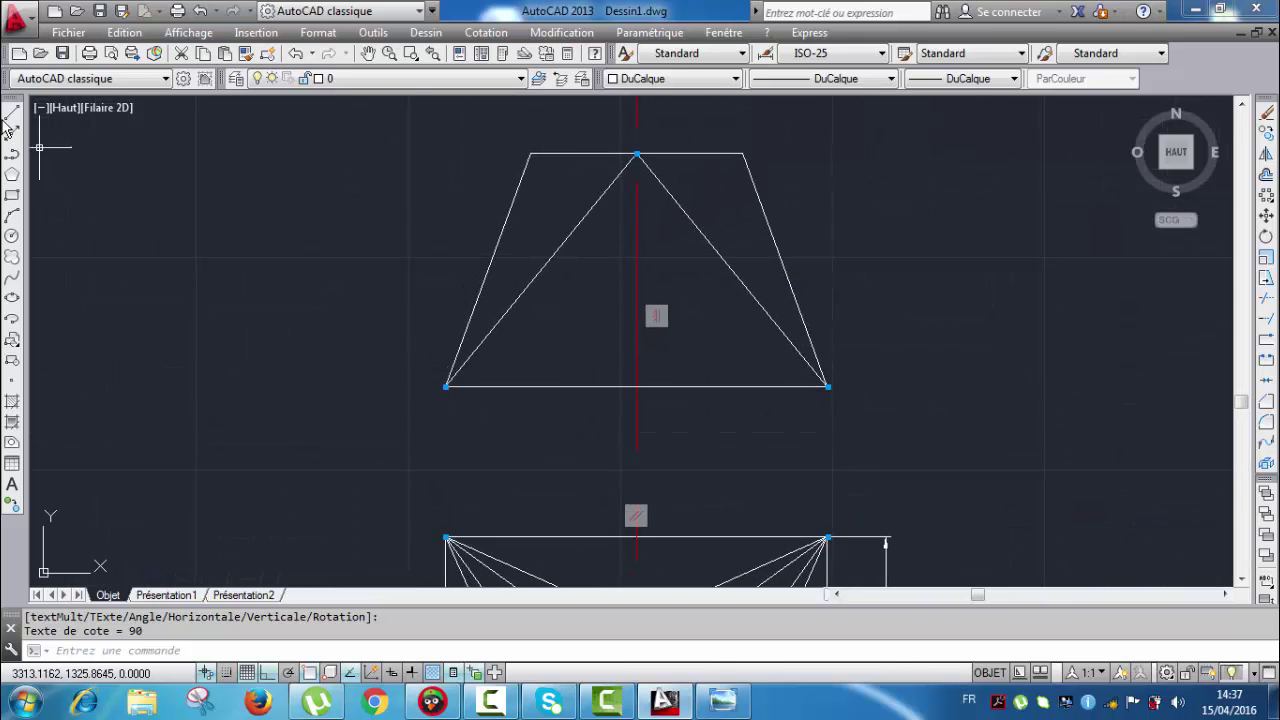
pyautogui.rightClick(342, 216)
pyautogui.click(360, 214)
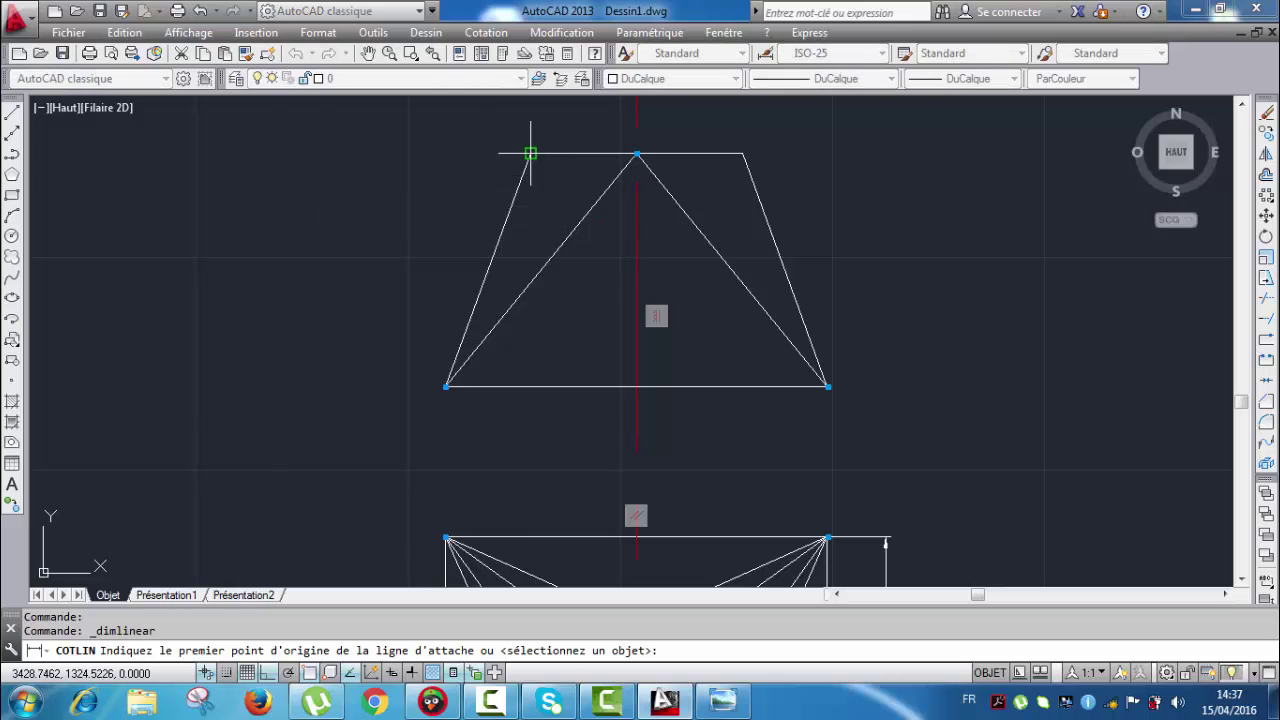
pyautogui.click(530, 153)
pyautogui.click(446, 386)
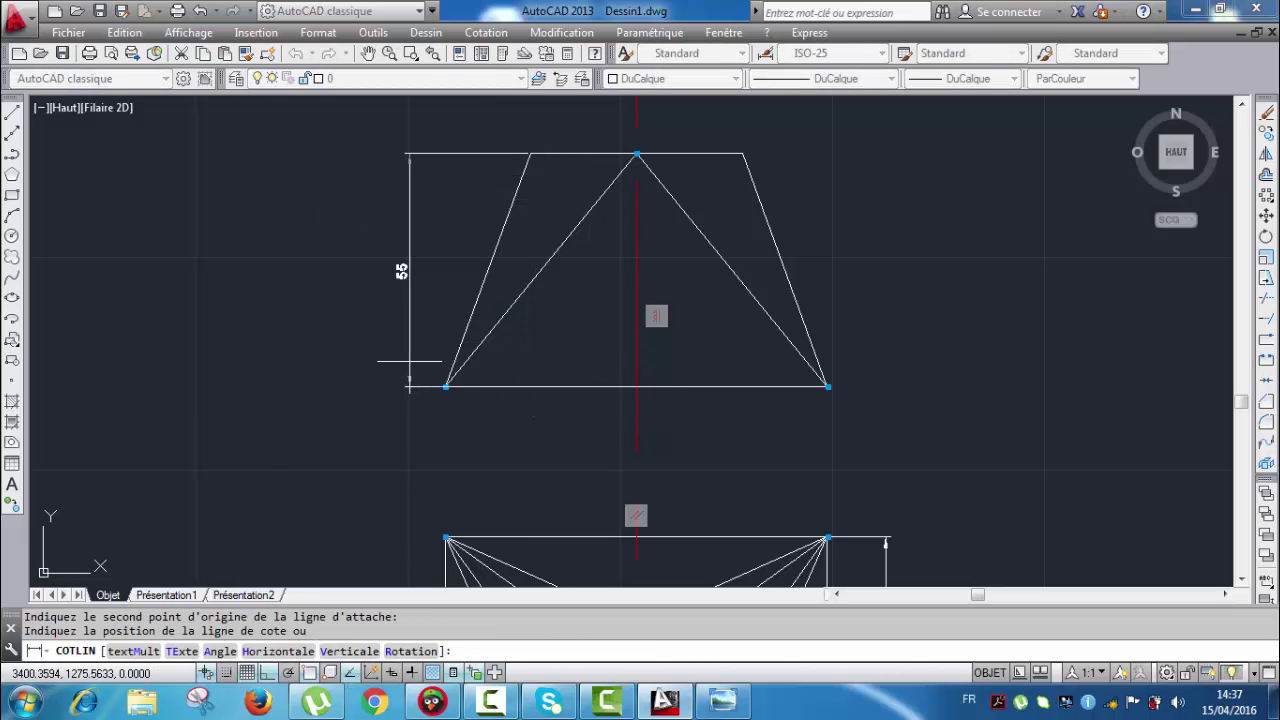
pyautogui.click(406, 361)
# Step: Add a linear dimension across the front view's top edge with the text overridden as %%c50, placed just above the edge
pyautogui.scroll(2, 403, 281)
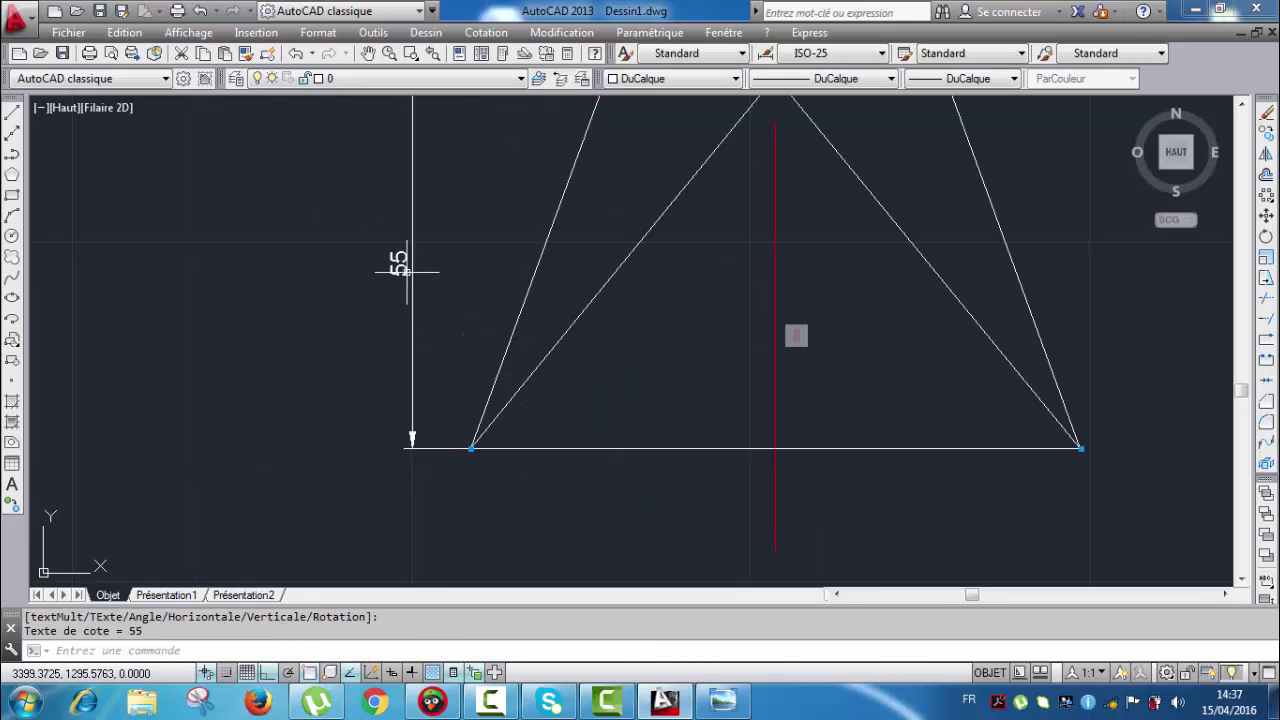
pyautogui.moveTo(474, 197); pyautogui.dragTo(430, 301, button='middle')
pyautogui.scroll(-2, 434, 290)
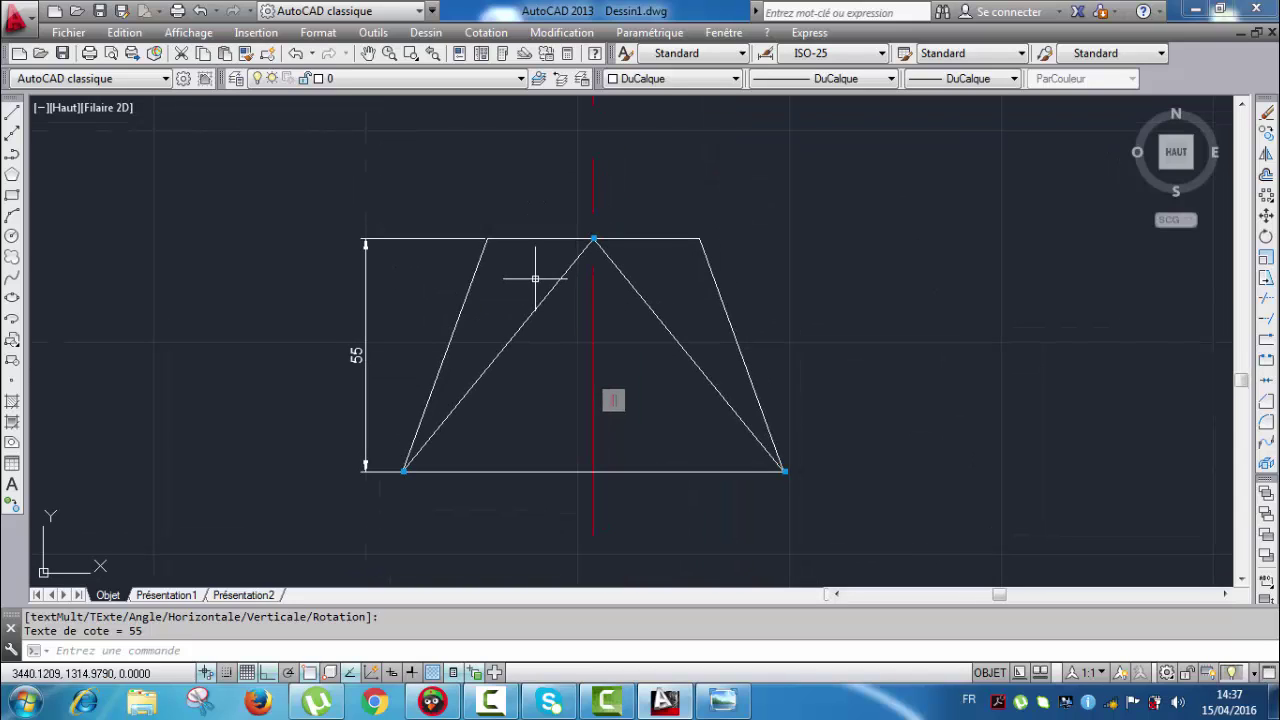
pyautogui.rightClick(690, 167)
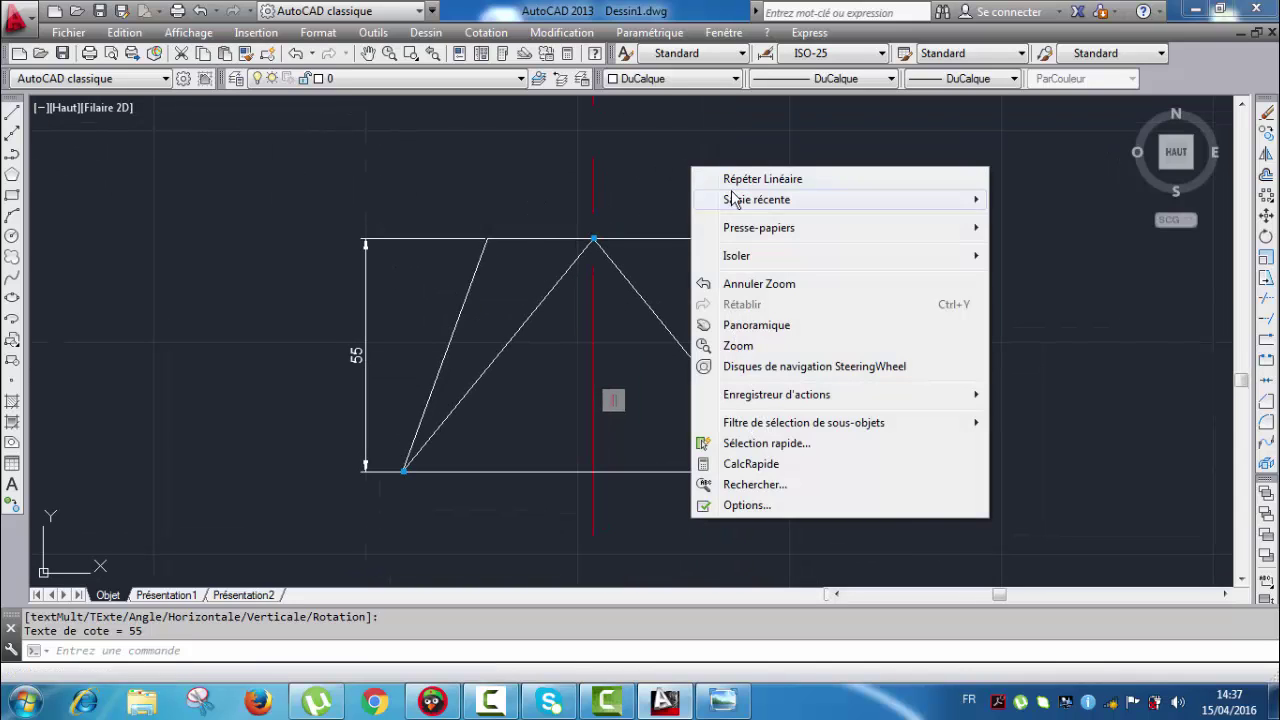
pyautogui.click(757, 179)
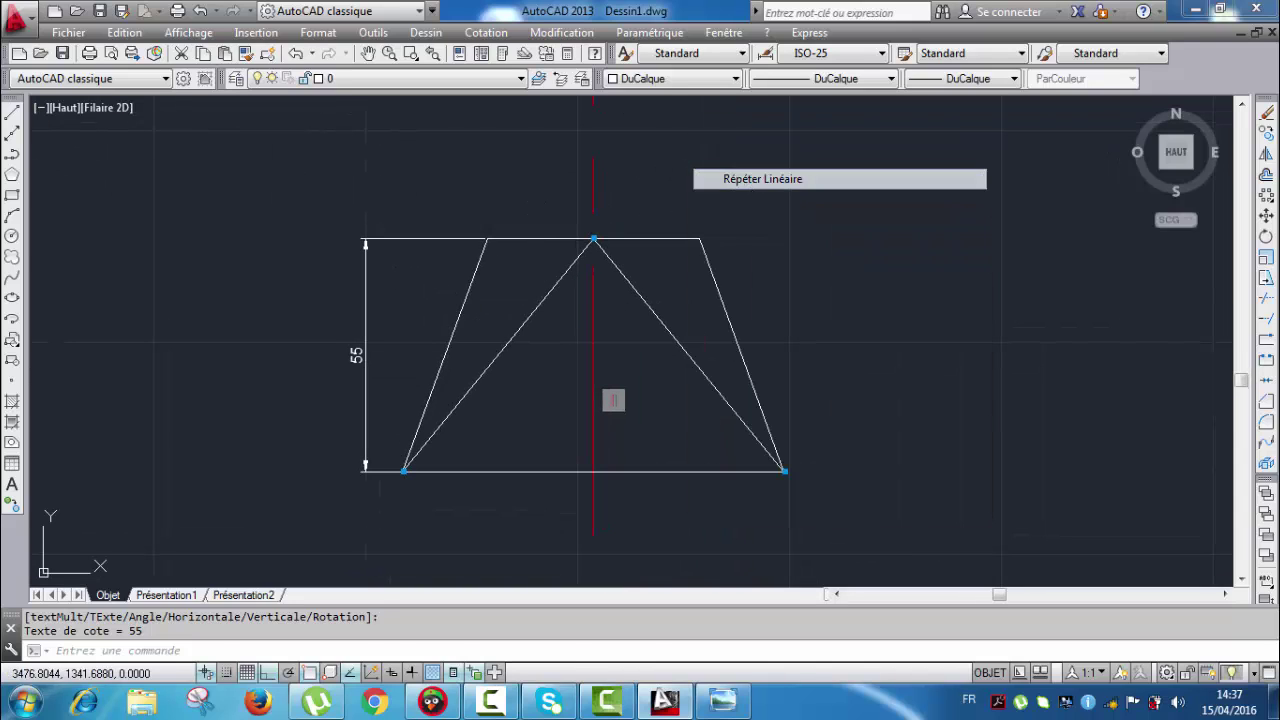
pyautogui.click(699, 239)
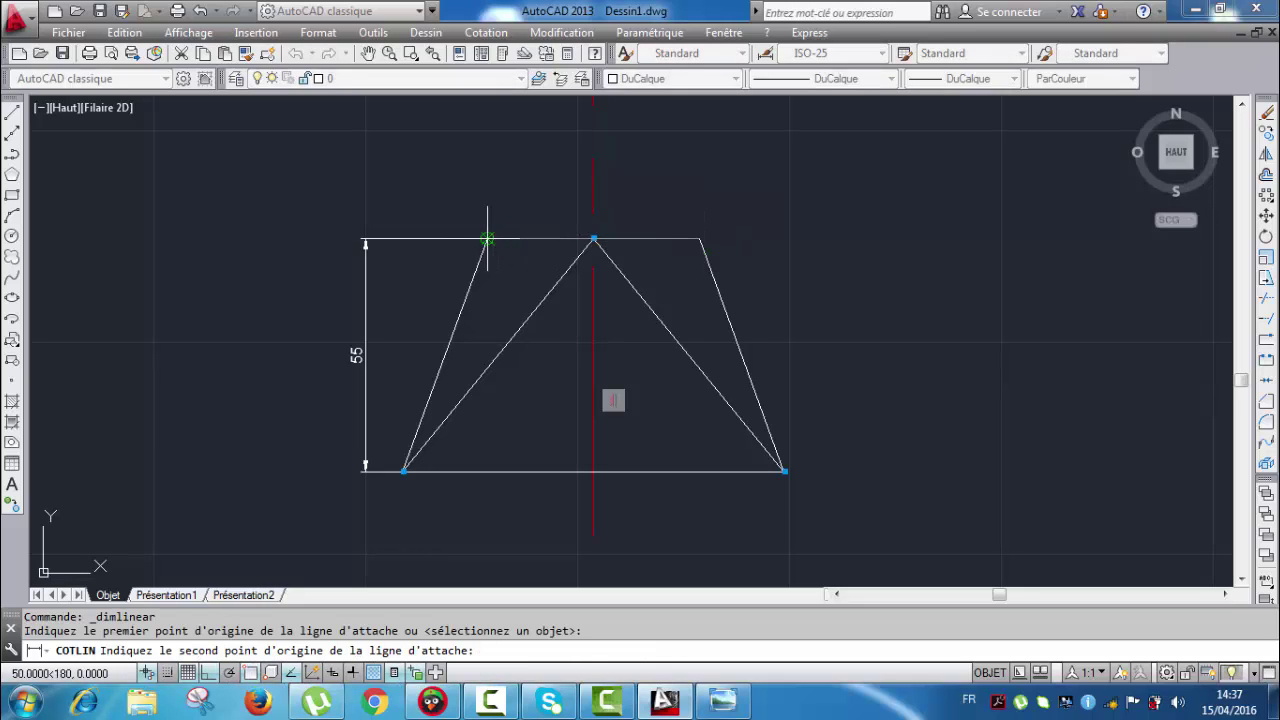
pyautogui.click(495, 238)
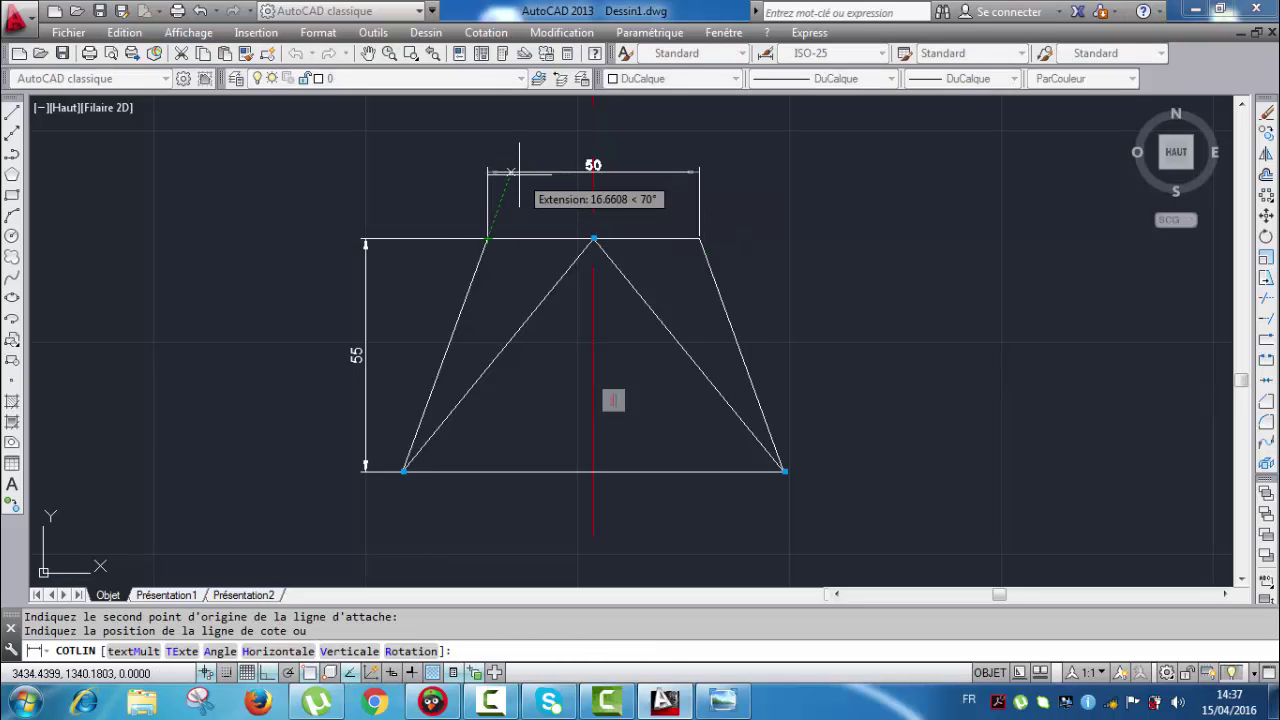
pyautogui.press('Return')
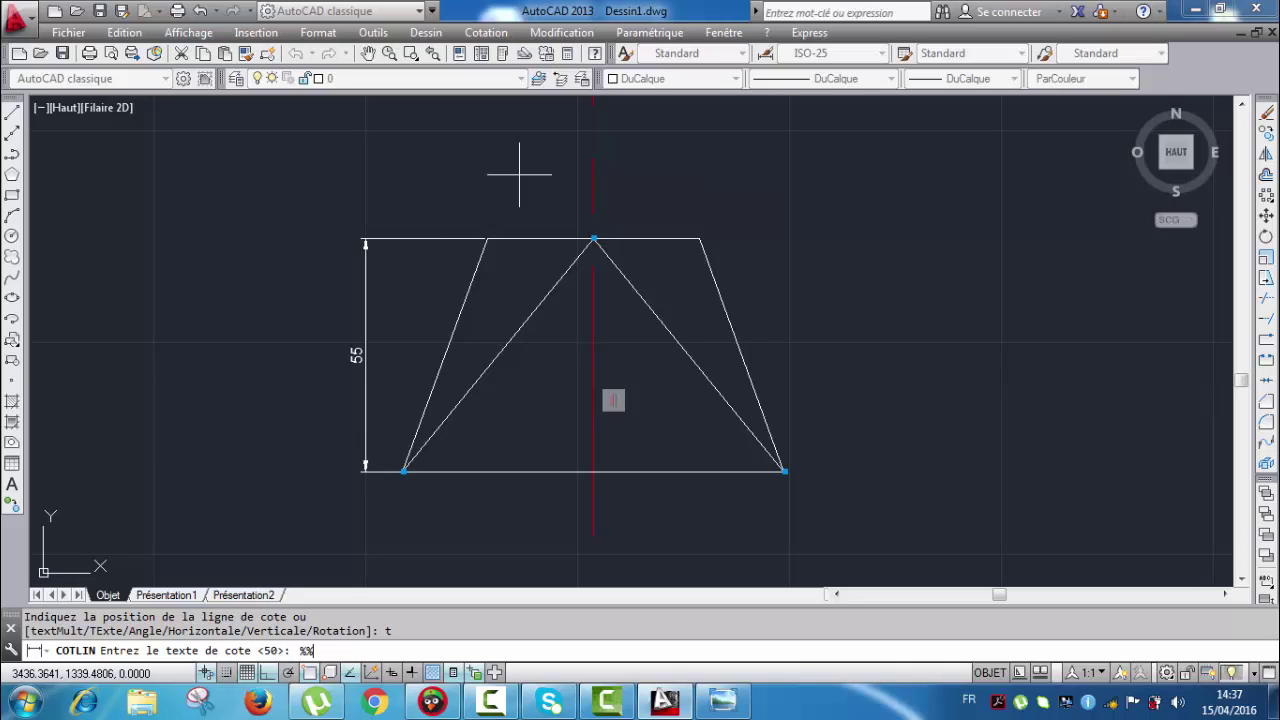
pyautogui.click(718, 704)
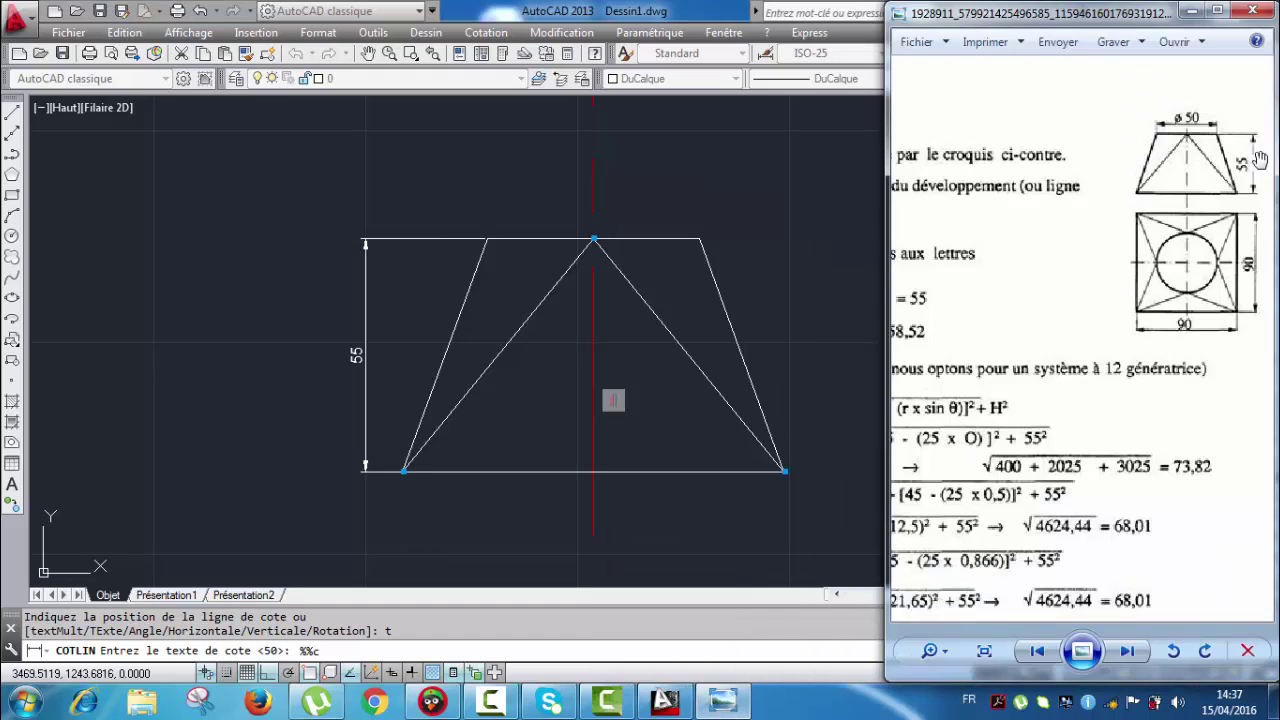
pyautogui.click(720, 703)
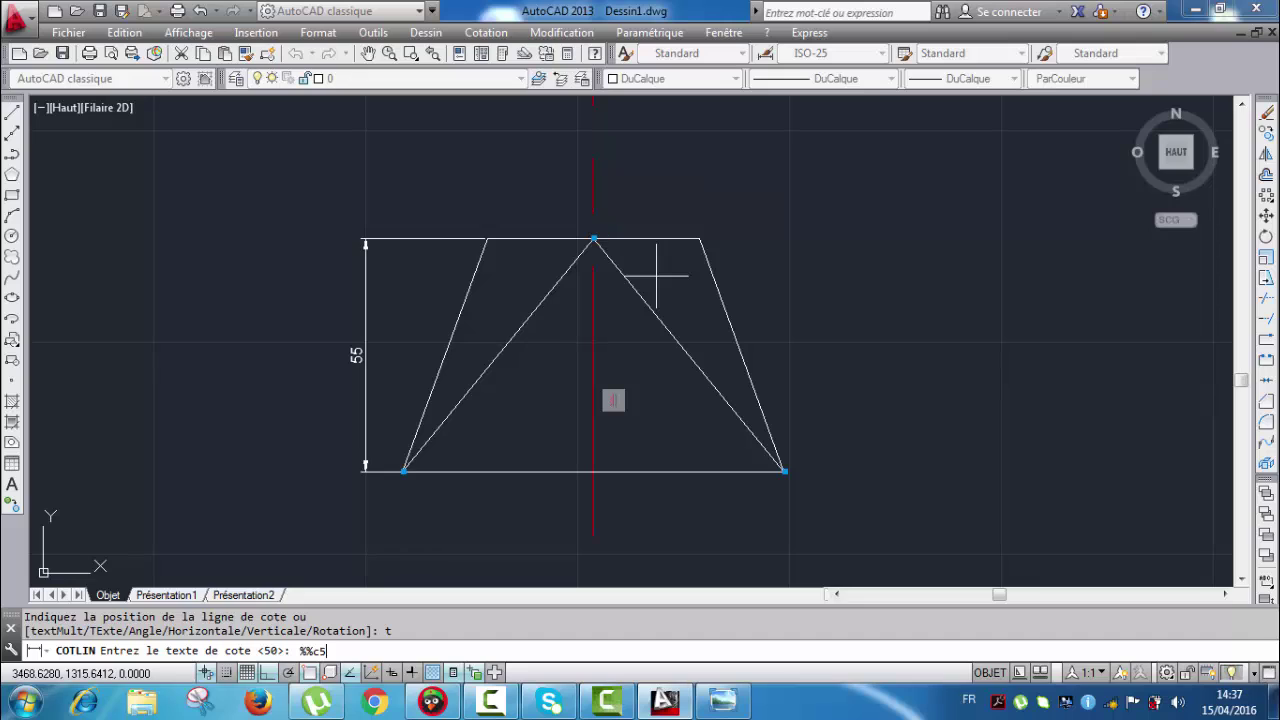
pyautogui.press('Return')
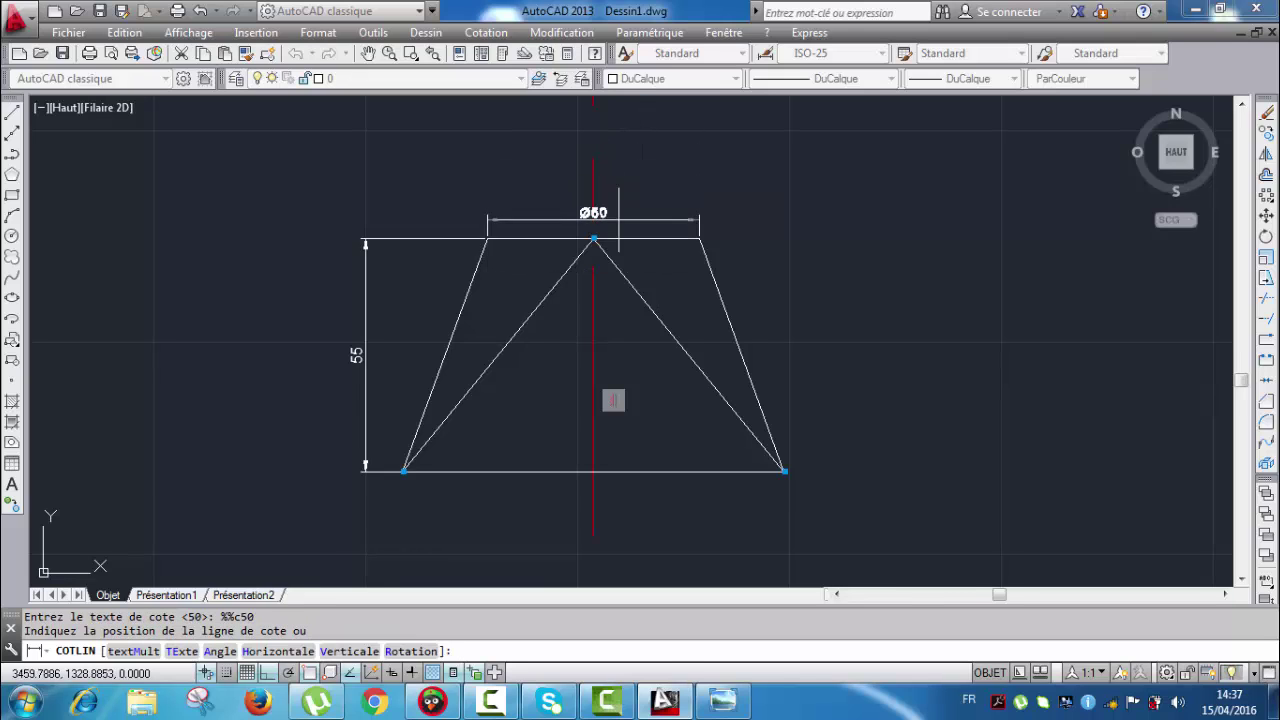
pyautogui.scroll(2, 610, 222)
pyautogui.scroll(2, 614, 217)
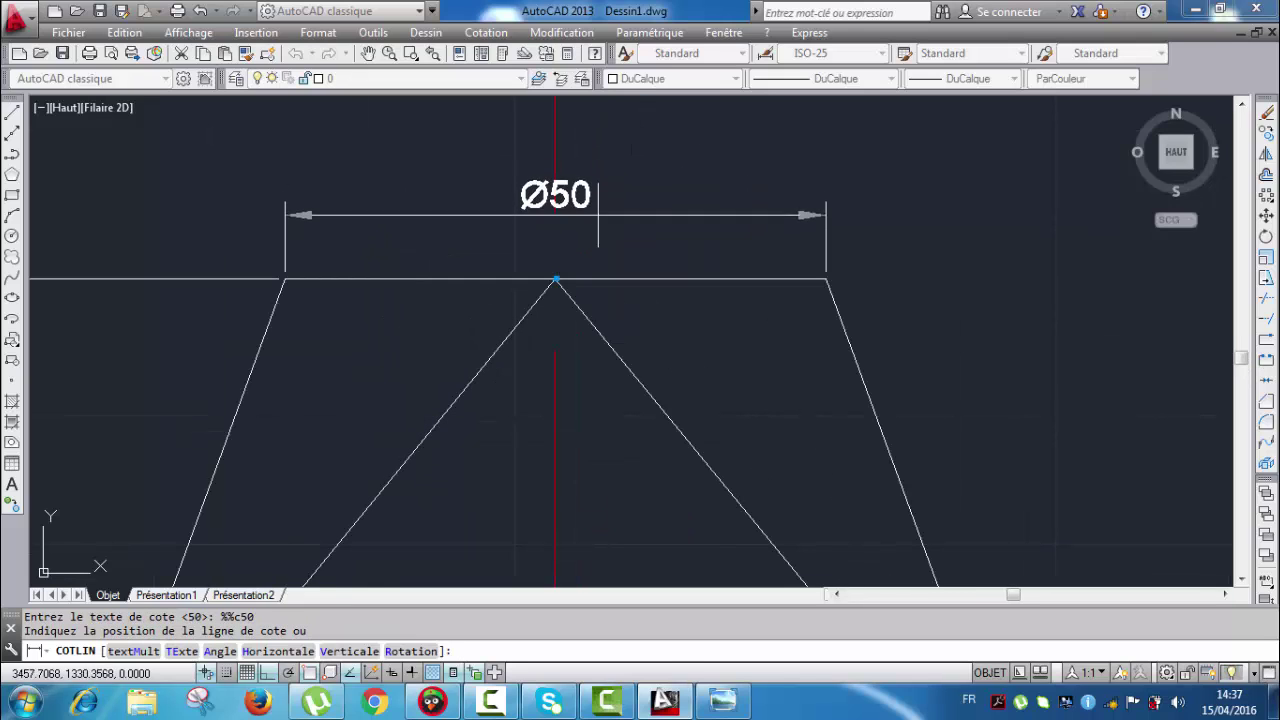
pyautogui.click(560, 198)
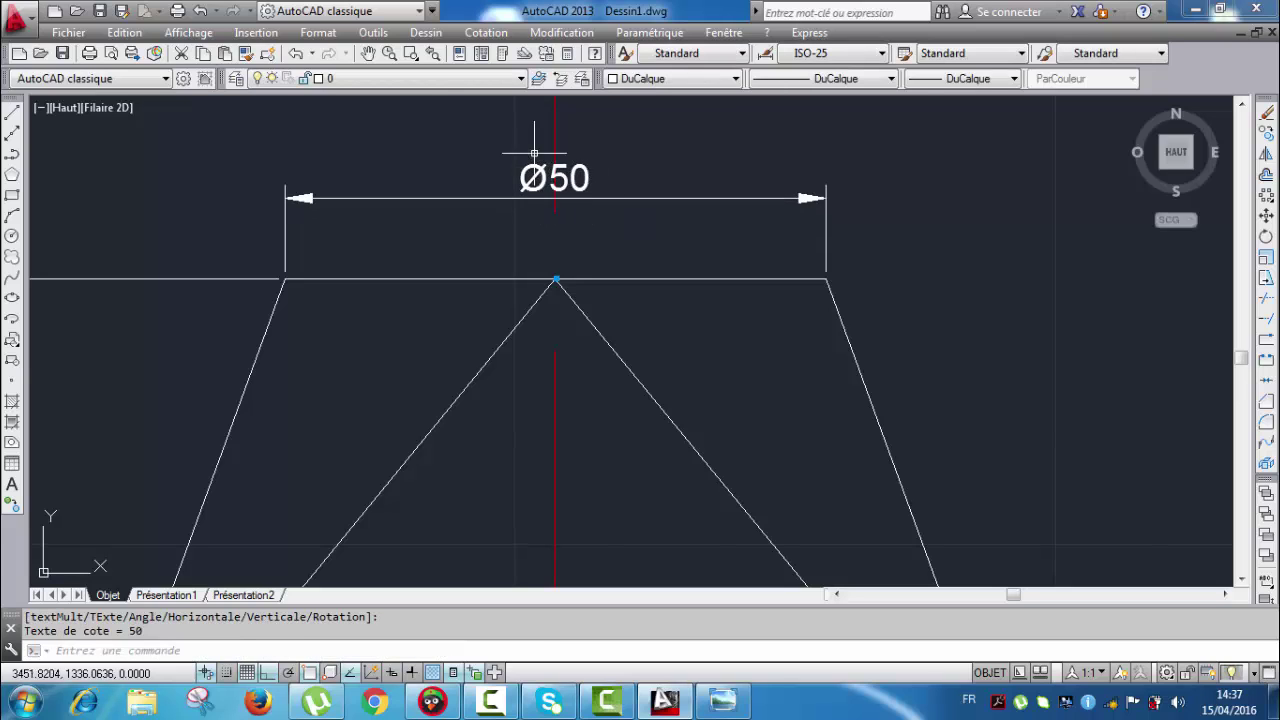
# Step: Modify the ISO-25 dimension style to set its text height to 3
pyautogui.scroll(-3, 546, 183)
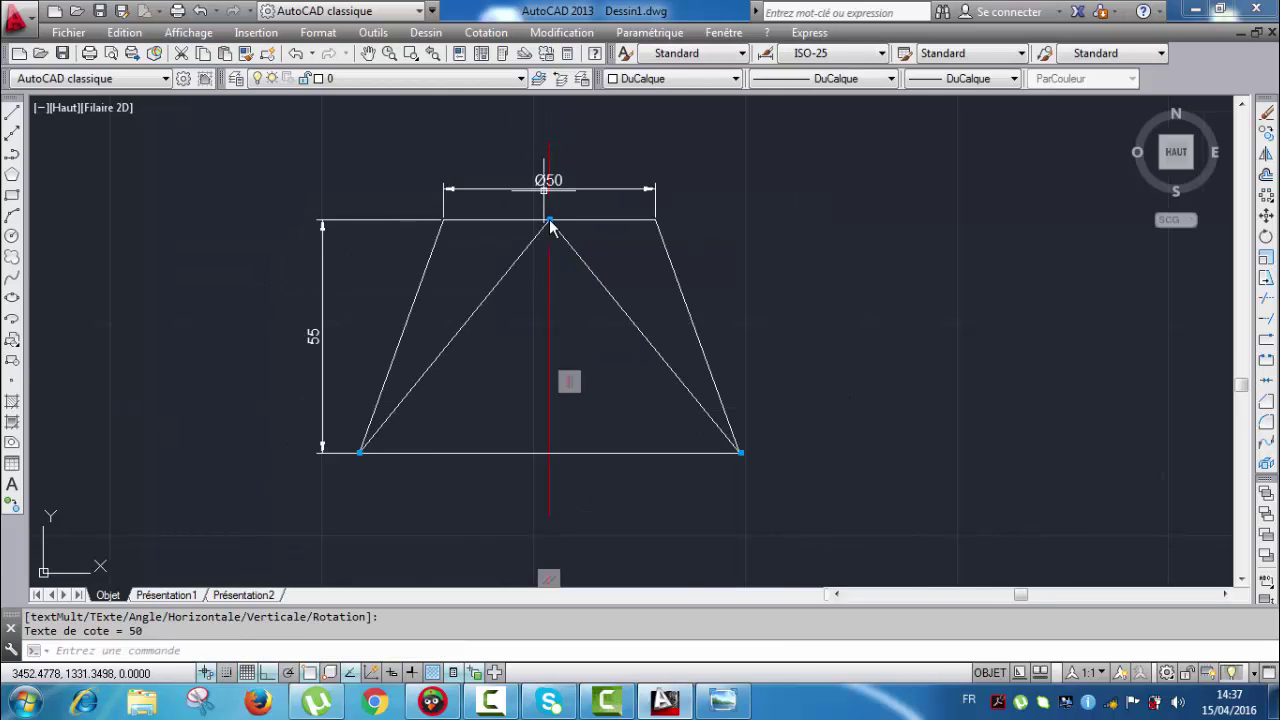
pyautogui.moveTo(571, 387)
pyautogui.mouseDown(button='middle')
pyautogui.moveTo(577, 343)
pyautogui.moveTo(685, 375)
pyautogui.mouseUp(button='middle')
pyautogui.scroll(-1, 580, 342)
pyautogui.scroll(2, 590, 357)
pyautogui.moveTo(615, 181); pyautogui.dragTo(614, 225, button='middle')
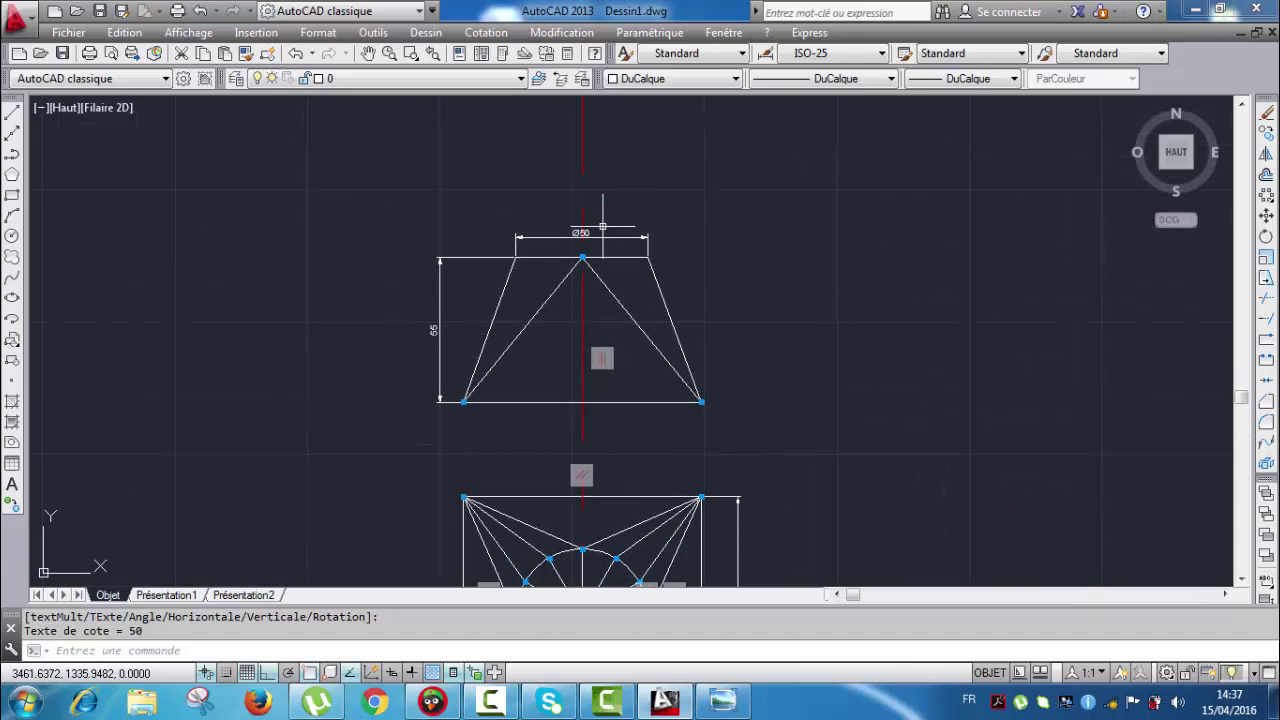
pyautogui.scroll(2, 600, 200)
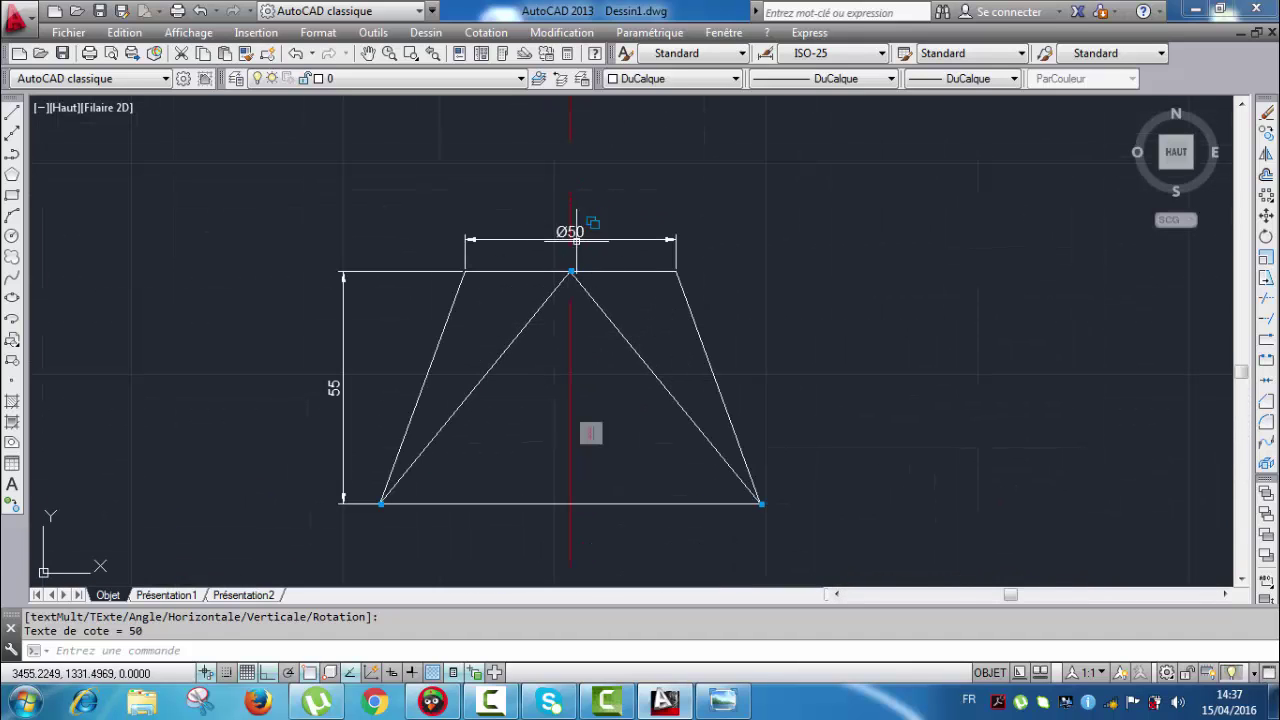
pyautogui.moveTo(600, 236); pyautogui.dragTo(673, 246, button='middle')
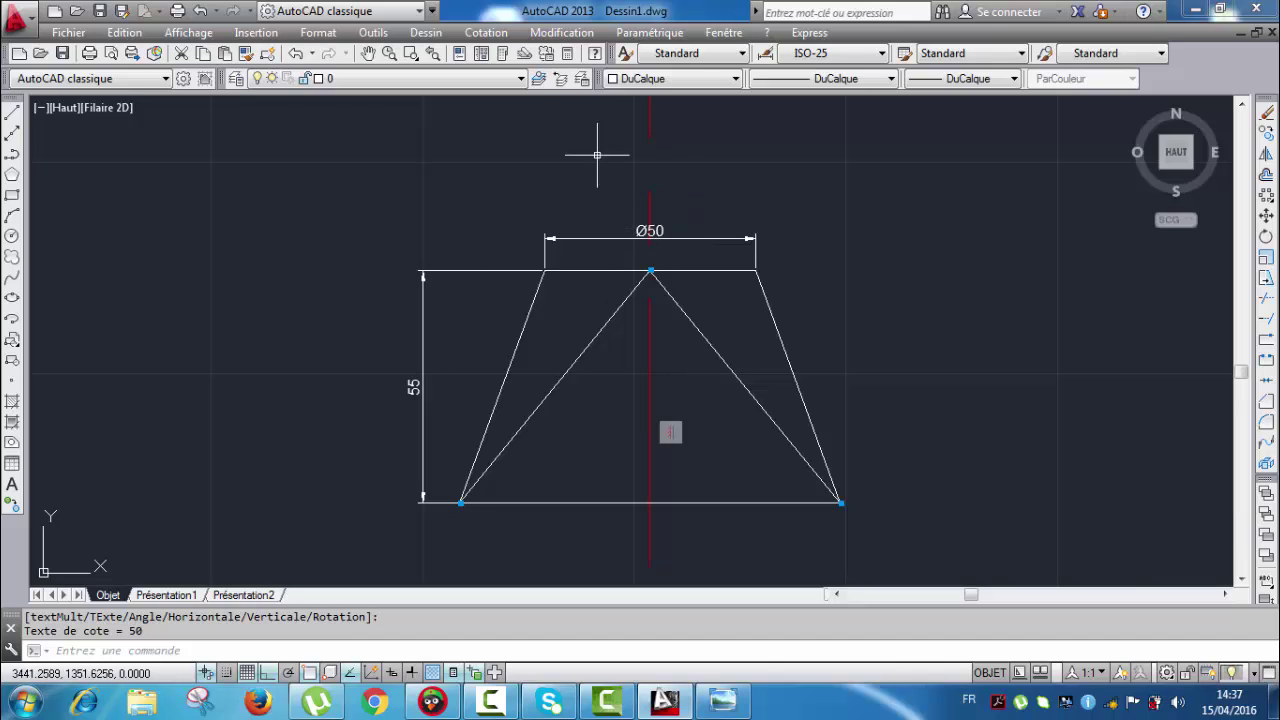
pyautogui.click(331, 38)
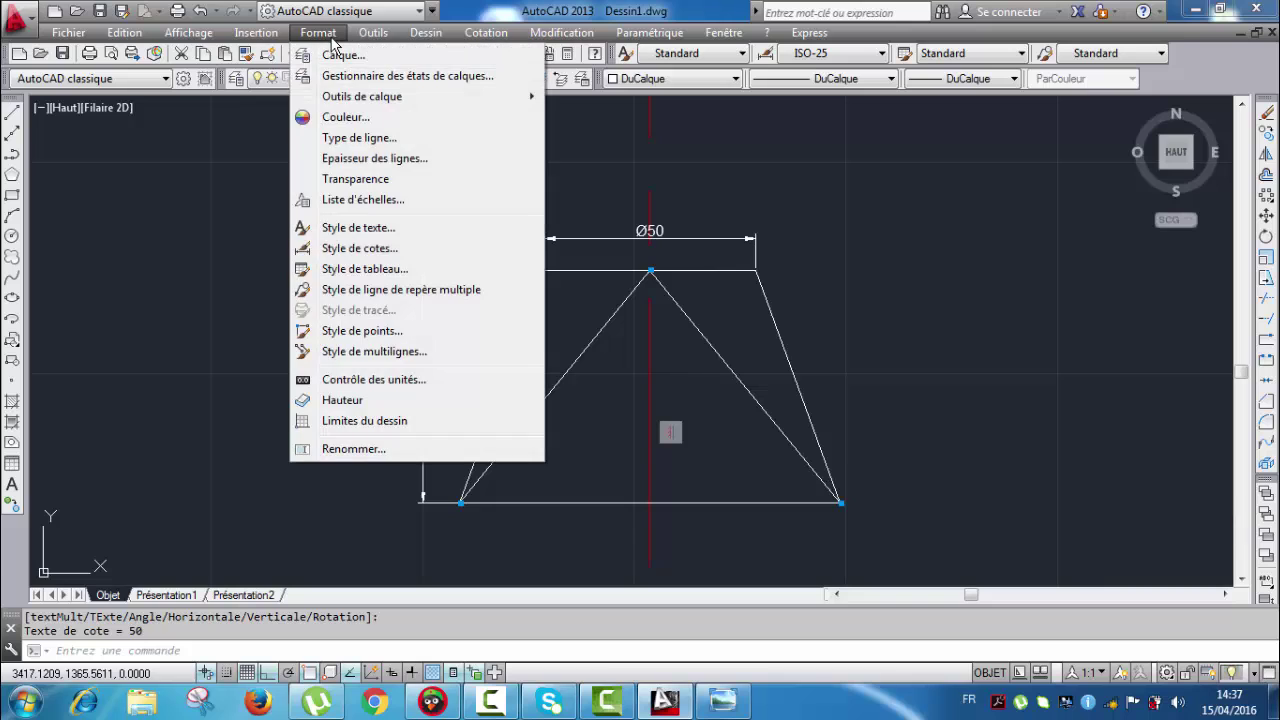
pyautogui.click(346, 251)
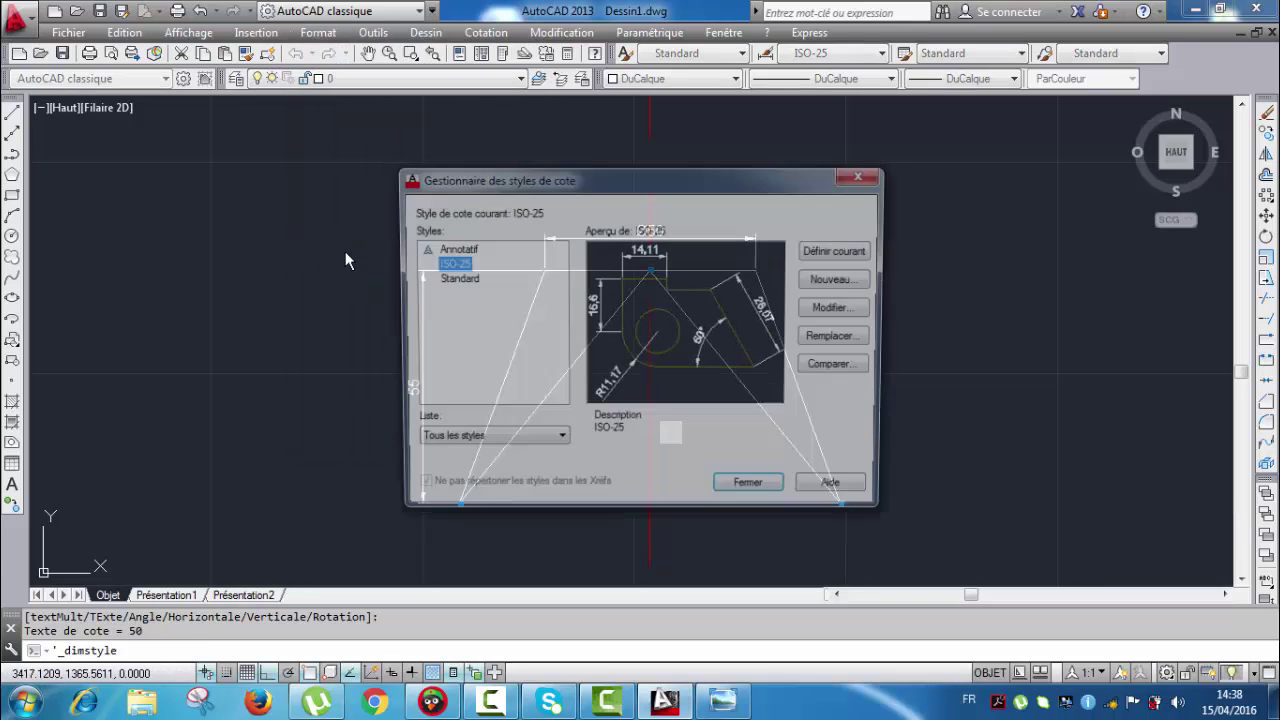
pyautogui.moveTo(694, 190); pyautogui.dragTo(346, 172)
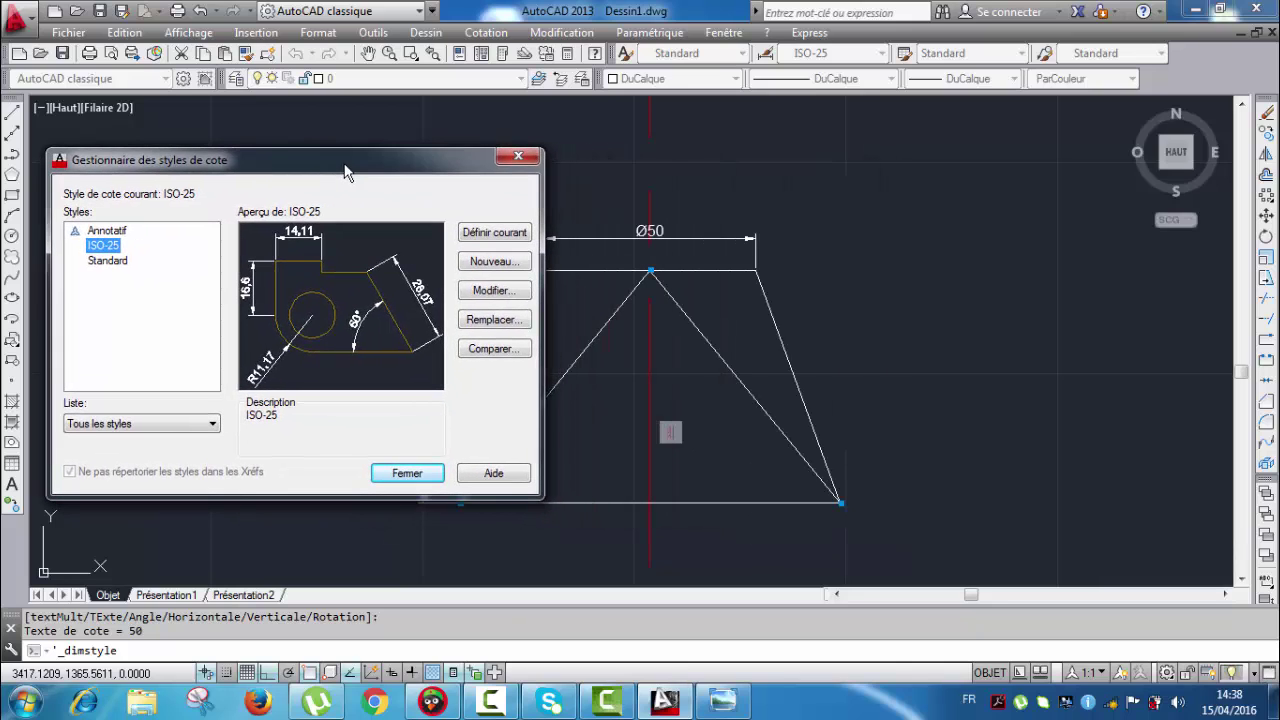
pyautogui.click(493, 291)
pyautogui.click(493, 291)
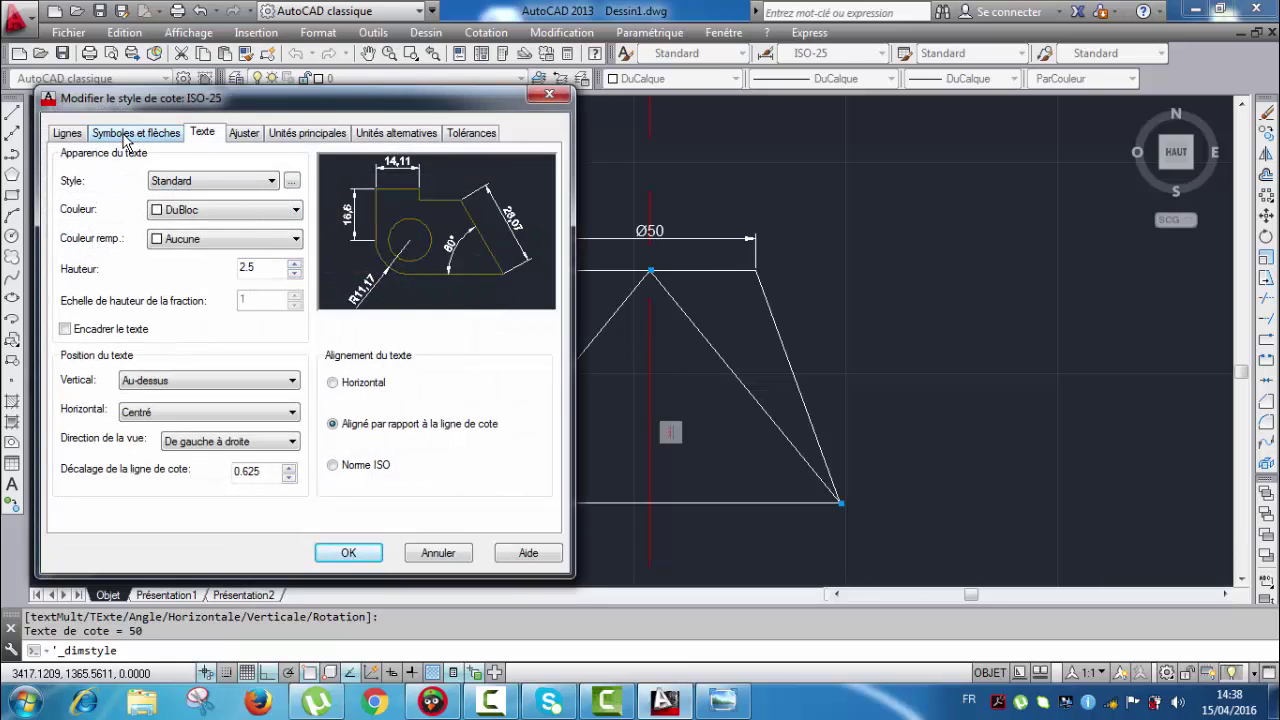
pyautogui.doubleClick(258, 268)
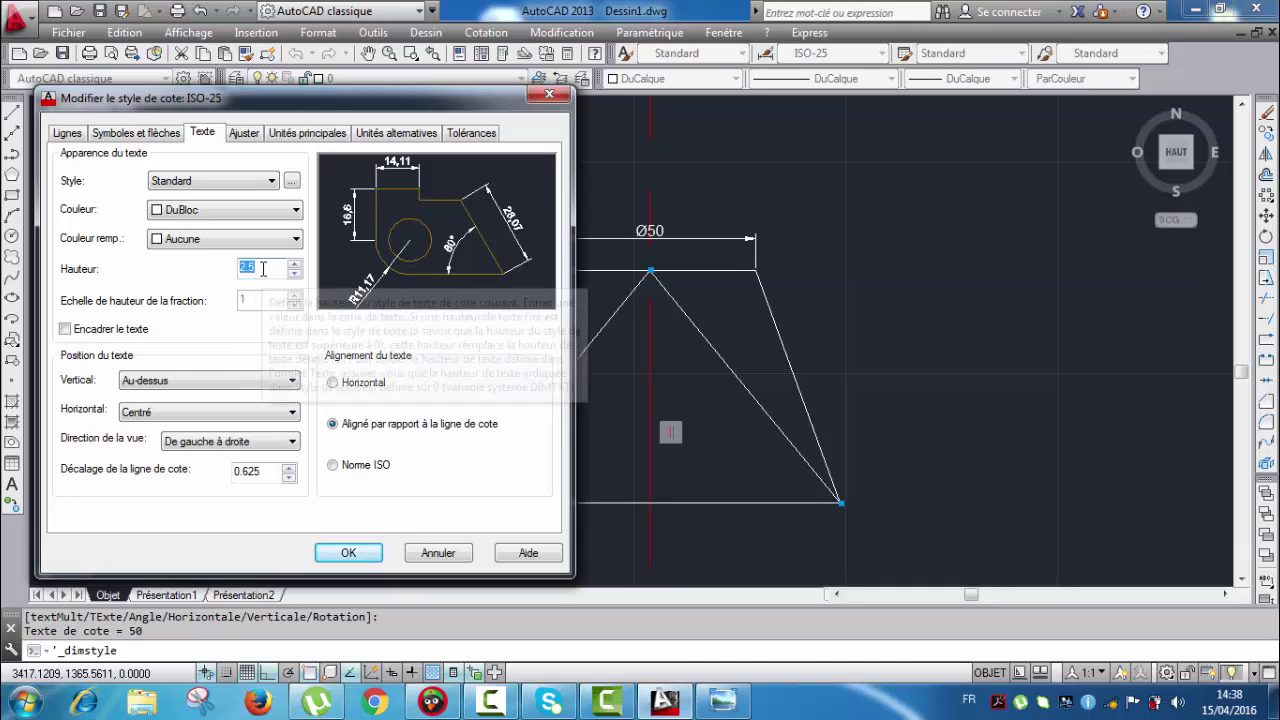
pyautogui.write('3')
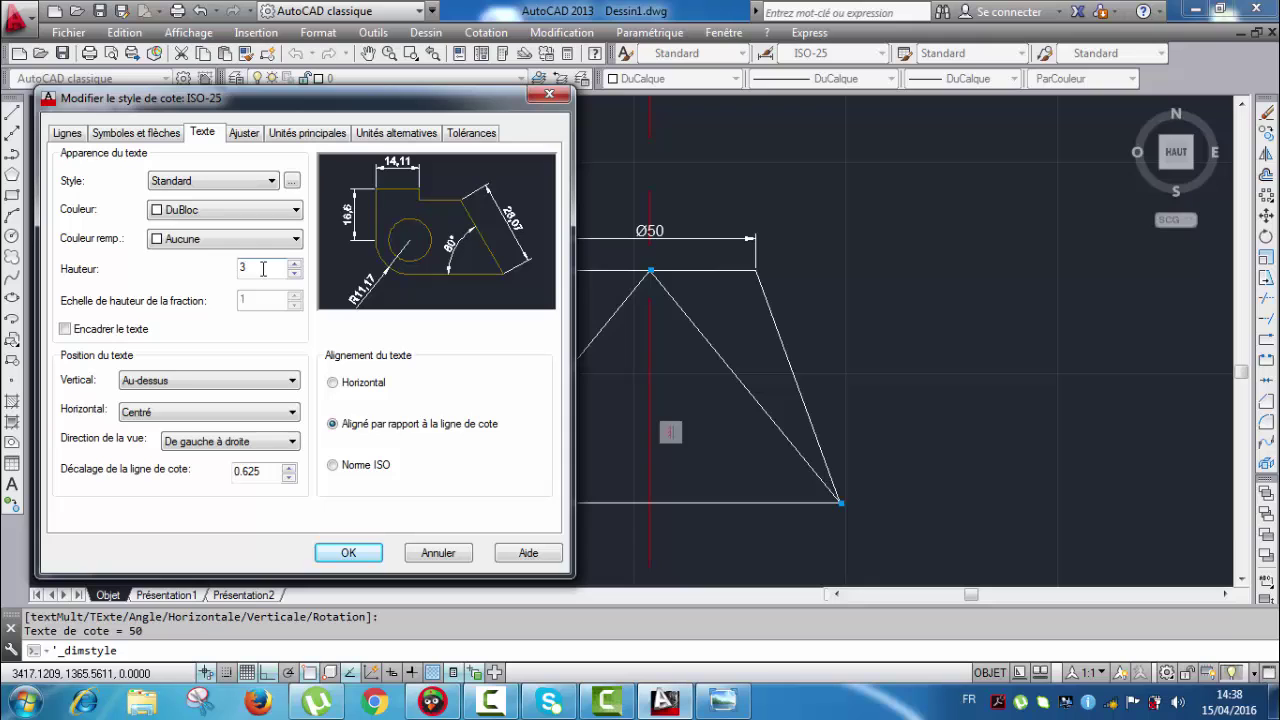
pyautogui.click(348, 555)
pyautogui.click(406, 473)
pyautogui.scroll(4, 486, 434)
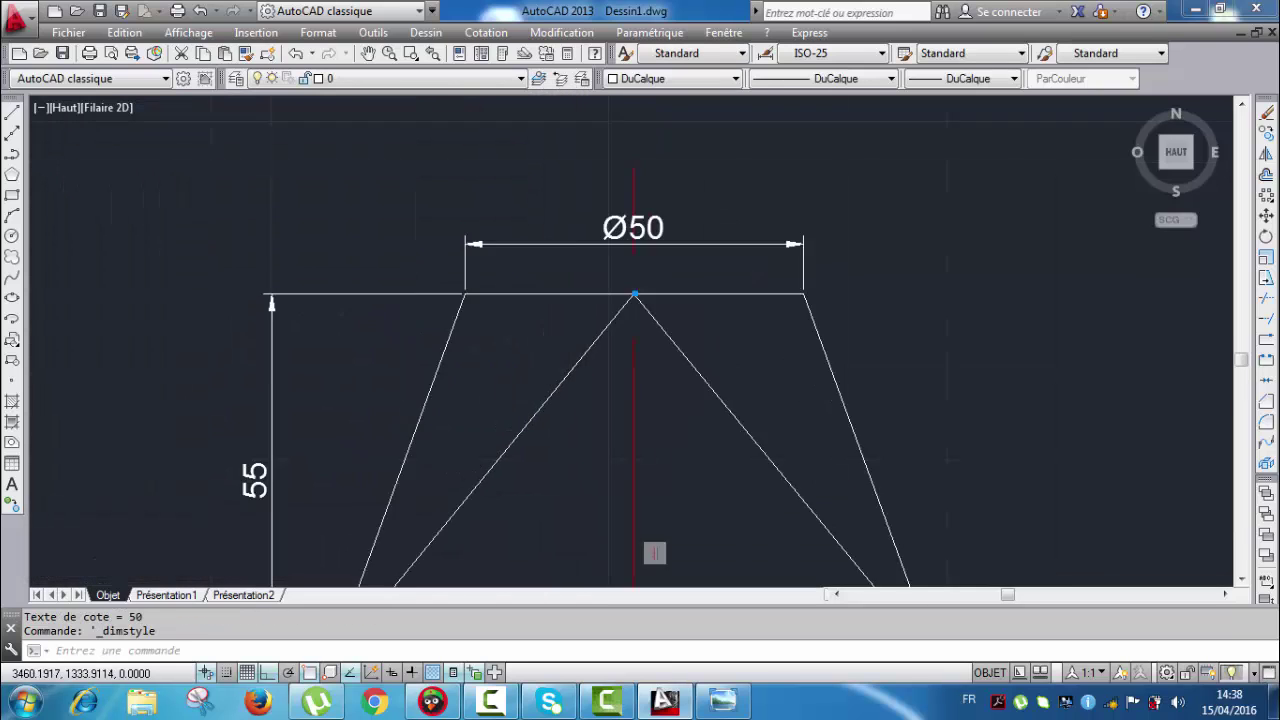
# Step: Examine the dimensioned front and top views, checking the Ø50, 55 and 90 dimension texts and the generator lines
pyautogui.scroll(-1, 523, 257)
pyautogui.scroll(-2, 657, 329)
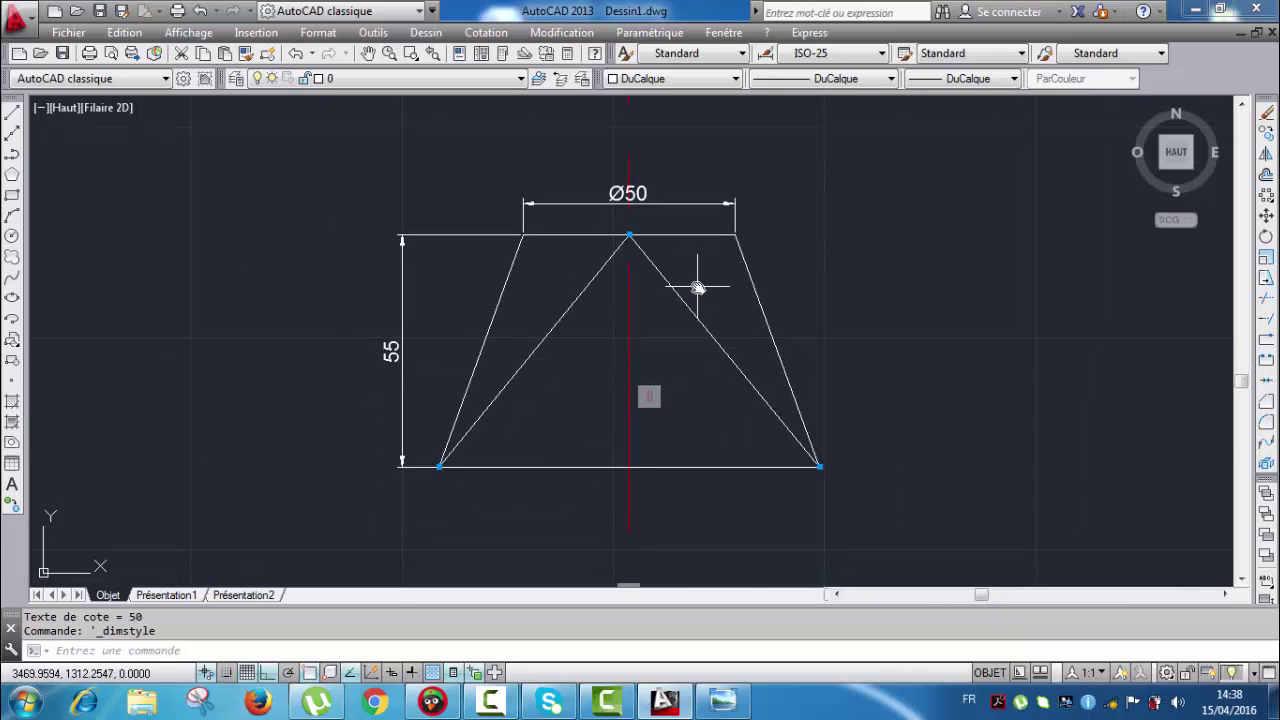
pyautogui.scroll(1, 652, 219)
pyautogui.moveTo(450, 384); pyautogui.dragTo(430, 330, button='middle')
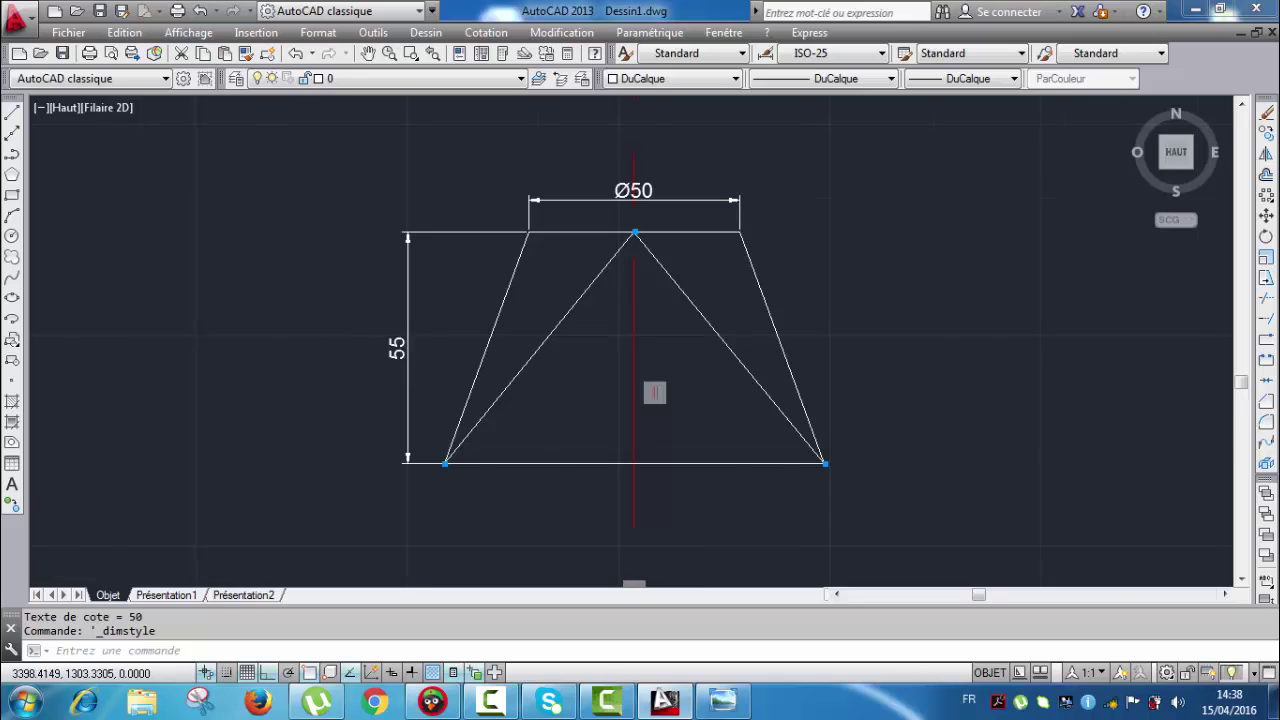
pyautogui.scroll(-2, 405, 323)
pyautogui.moveTo(456, 465); pyautogui.dragTo(485, 379, button='middle')
pyautogui.scroll(1, 498, 484)
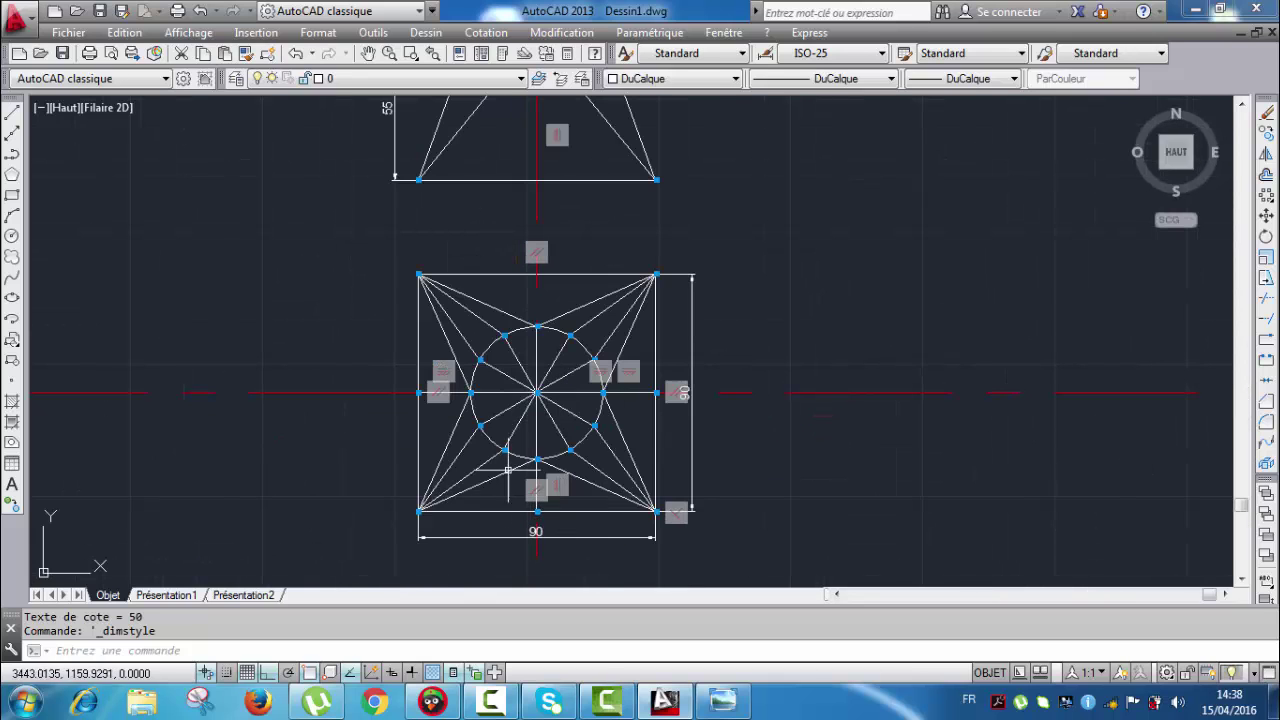
pyautogui.scroll(-2, 522, 443)
pyautogui.moveTo(540, 185); pyautogui.dragTo(646, 265, button='middle')
pyautogui.scroll(4, 643, 256)
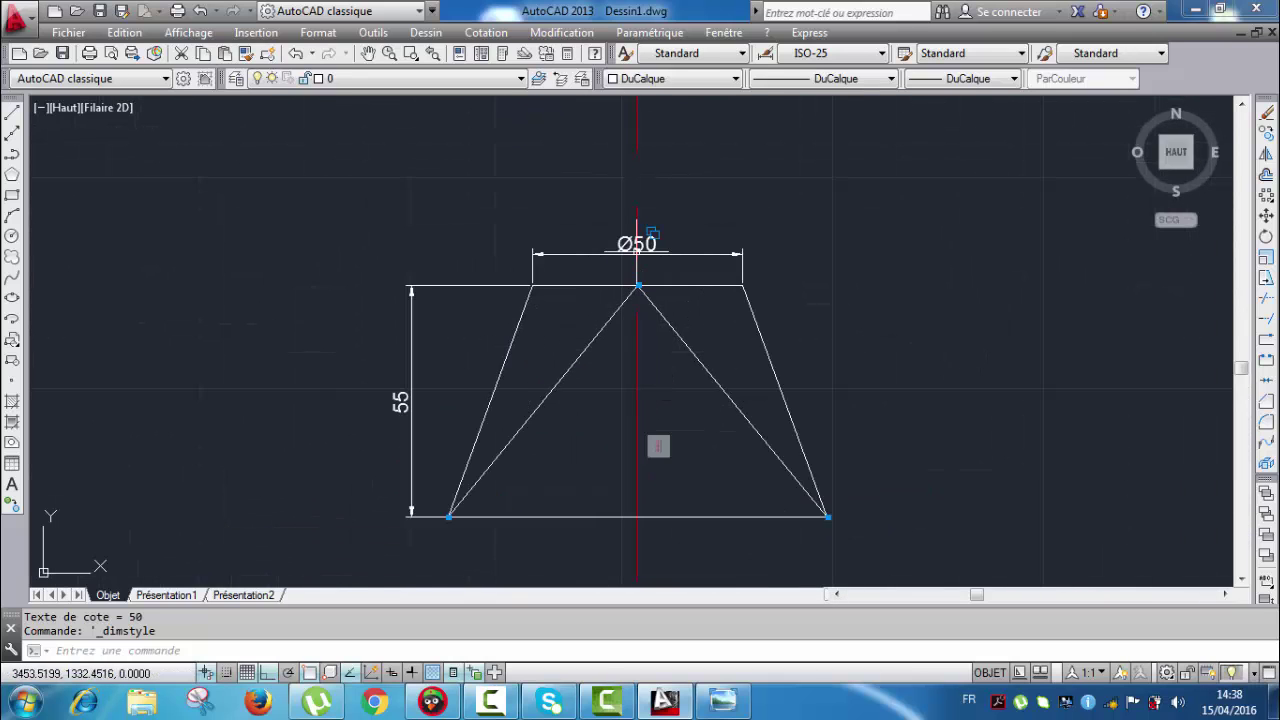
pyautogui.scroll(2, 640, 245)
pyautogui.scroll(-4, 640, 245)
pyautogui.scroll(1, 628, 305)
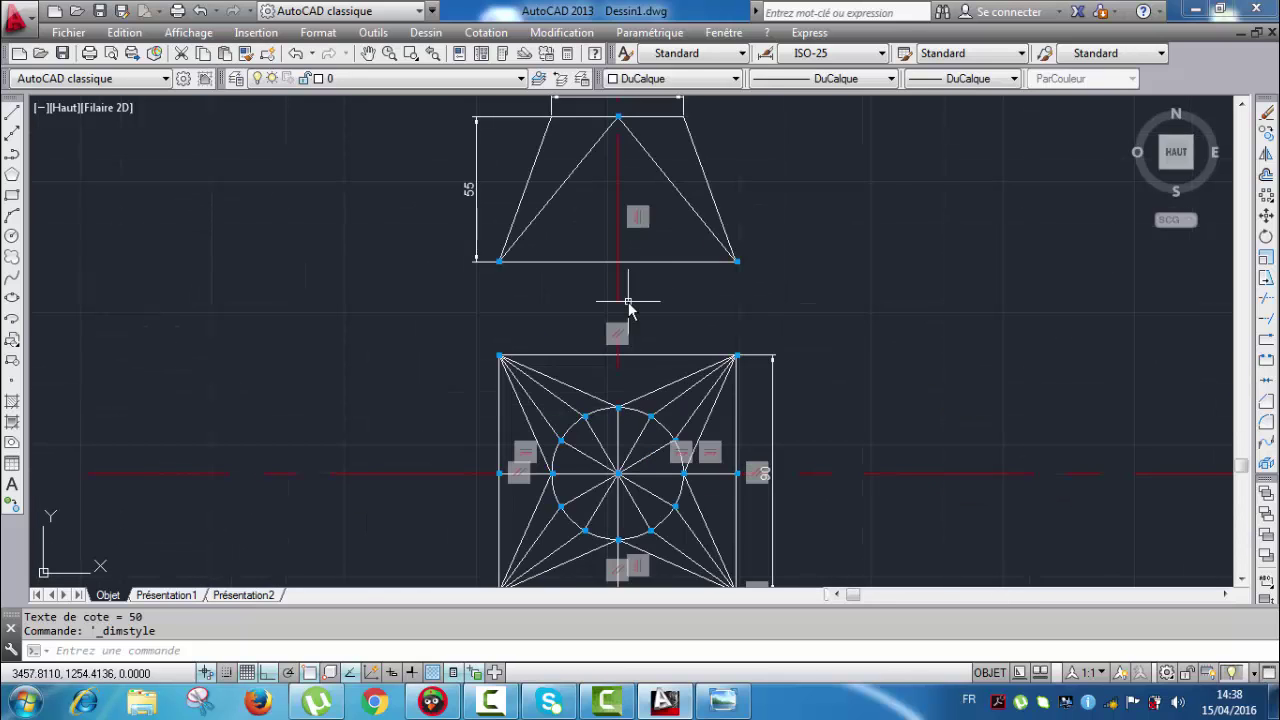
pyautogui.scroll(-4, 628, 305)
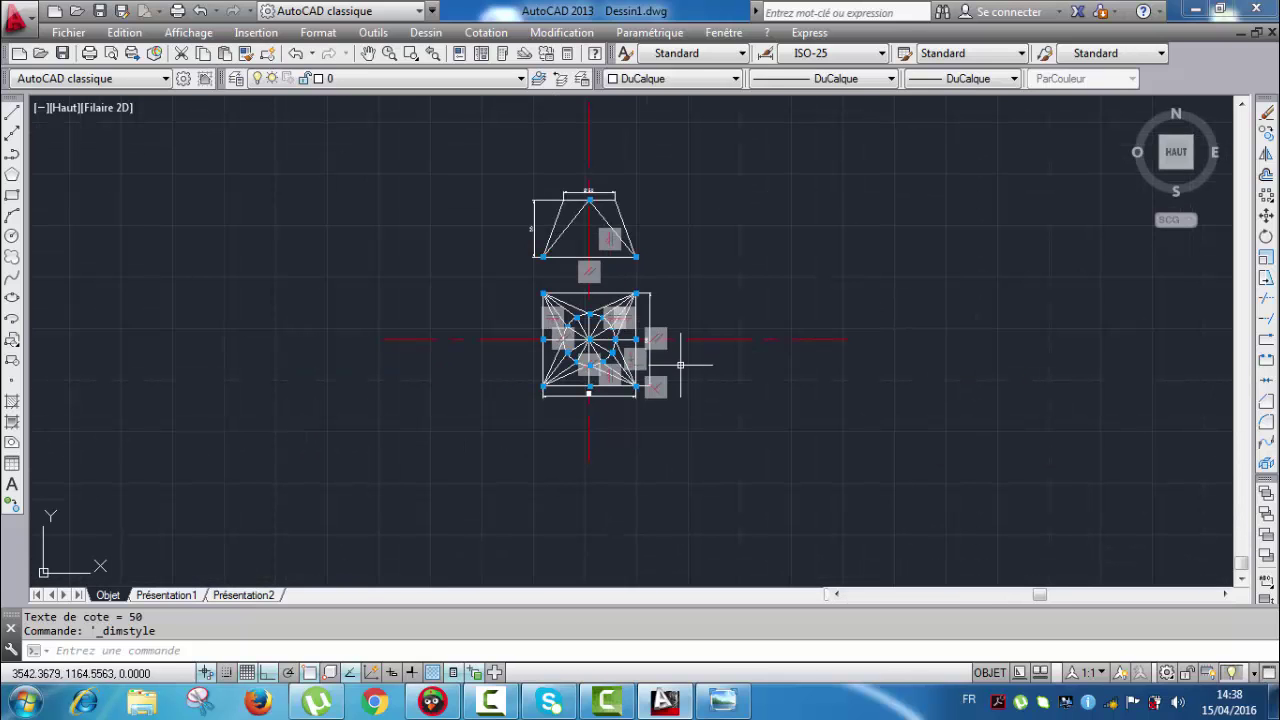
pyautogui.moveTo(680, 362); pyautogui.dragTo(617, 318, button='middle')
pyautogui.scroll(4, 634, 211)
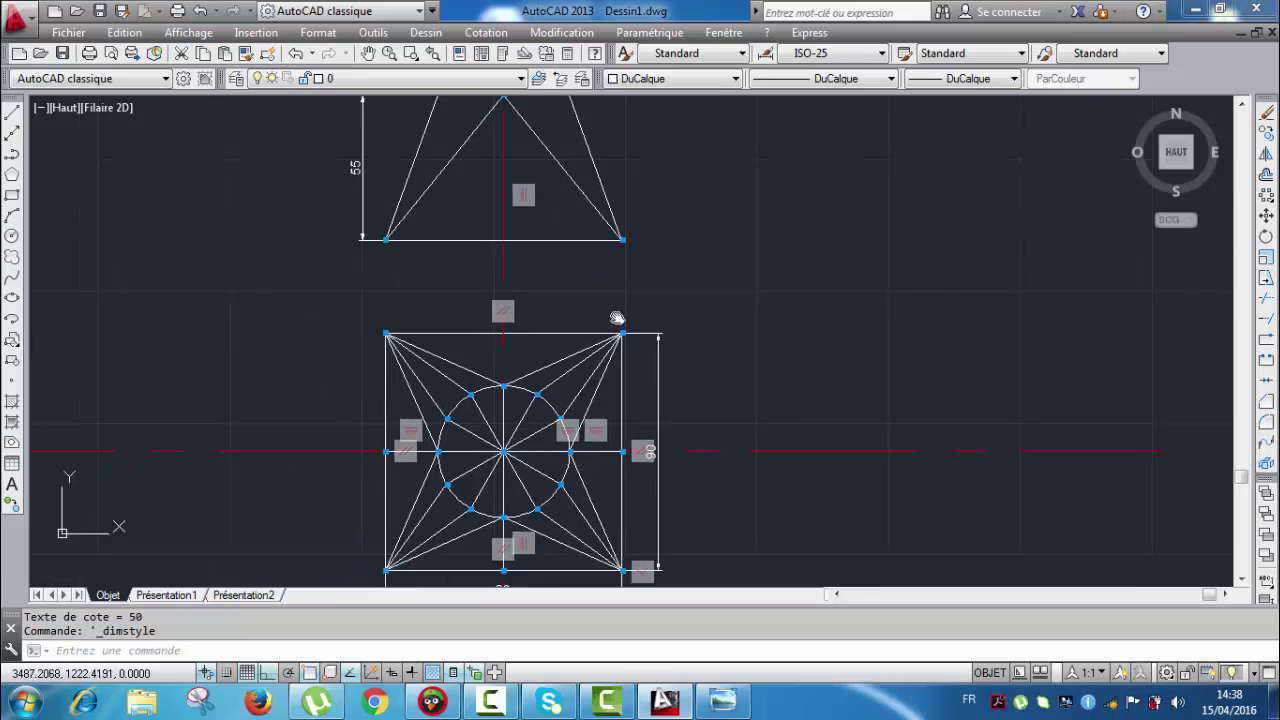
pyautogui.scroll(-4, 617, 318)
pyautogui.scroll(4, 614, 420)
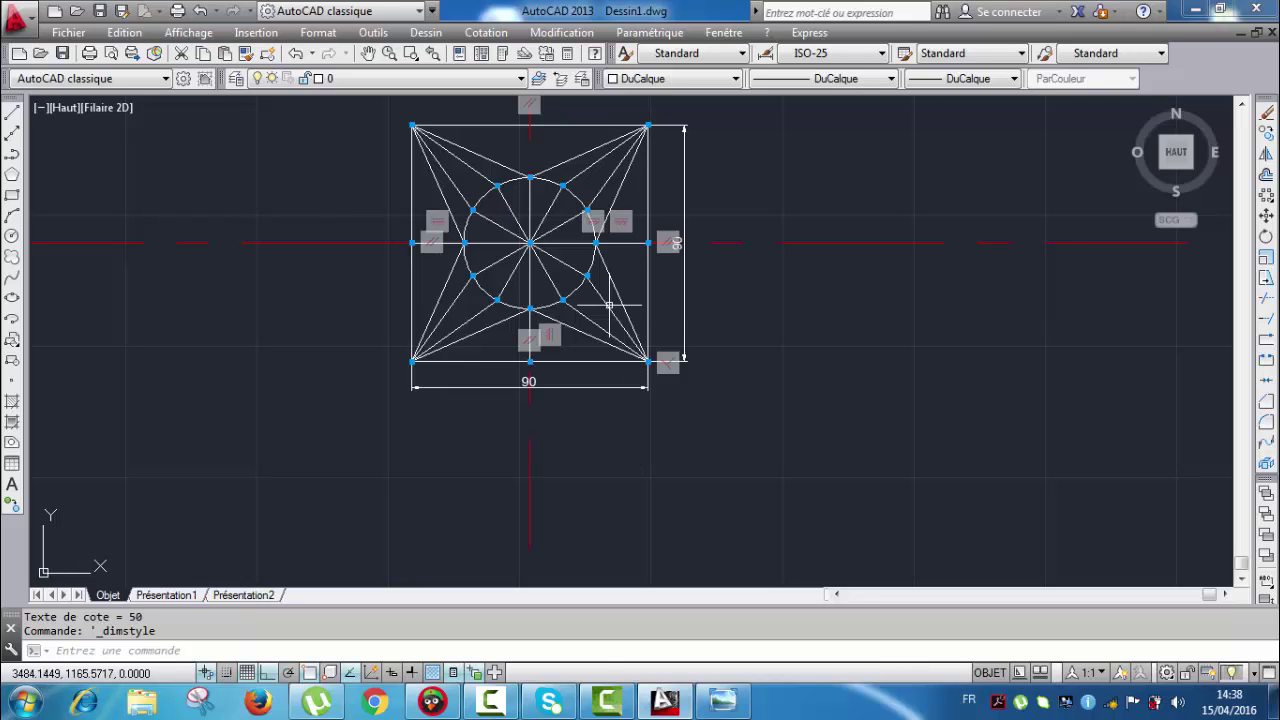
pyautogui.scroll(-3, 615, 315)
pyautogui.scroll(1, 645, 333)
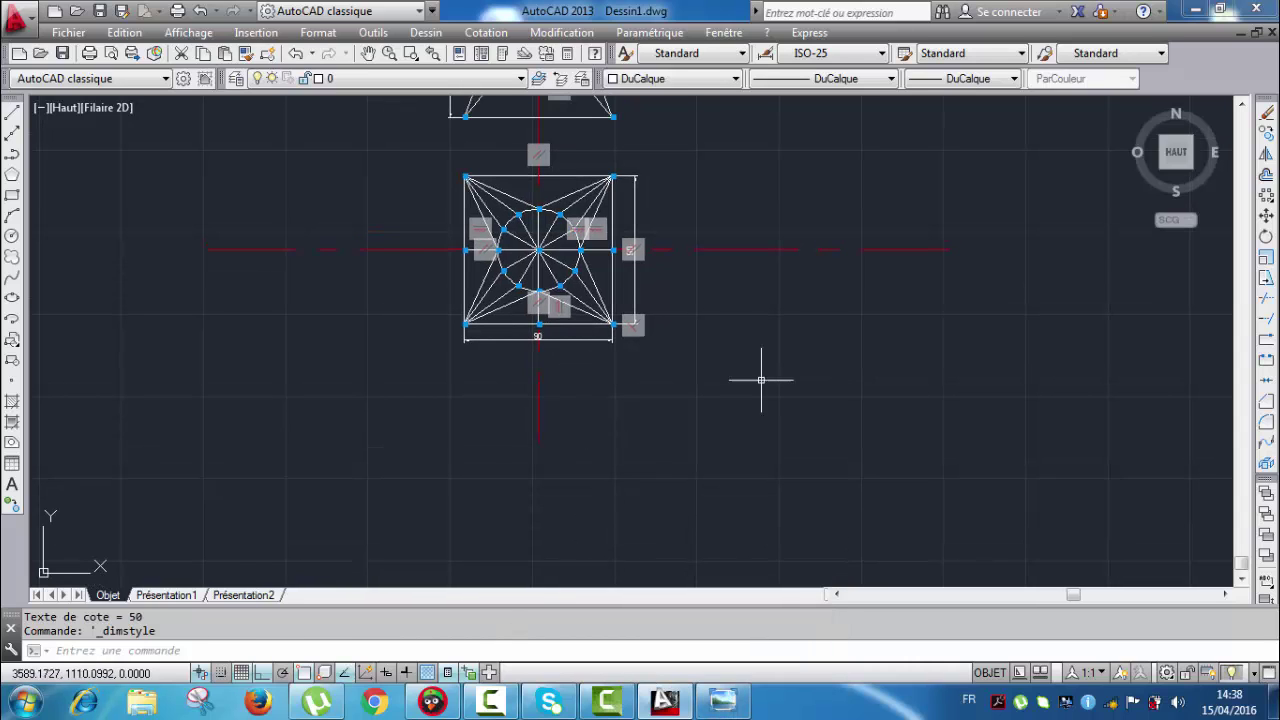
# Step: Compare the lower triangle of the top view with the development sketch in the reference image, opened in the photo viewer
pyautogui.scroll(2, 586, 265)
pyautogui.scroll(2, 520, 335)
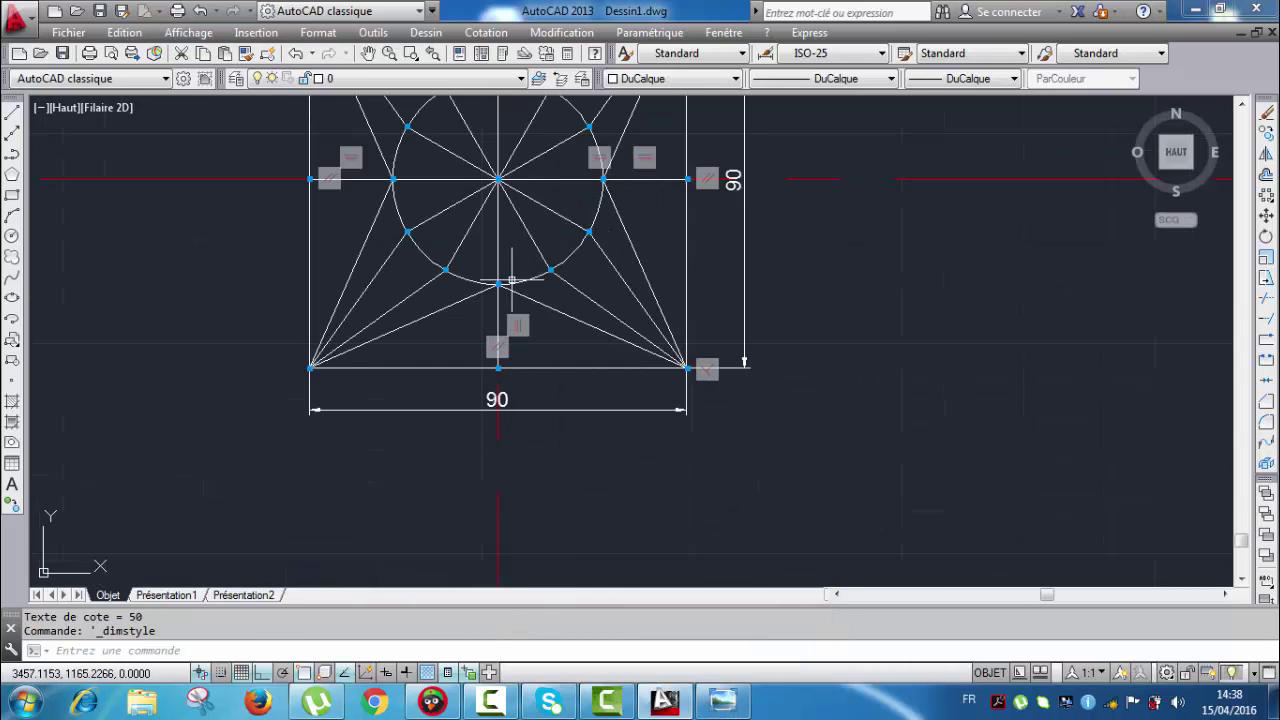
pyautogui.scroll(4, 505, 290)
pyautogui.scroll(-3, 492, 300)
pyautogui.scroll(3, 490, 298)
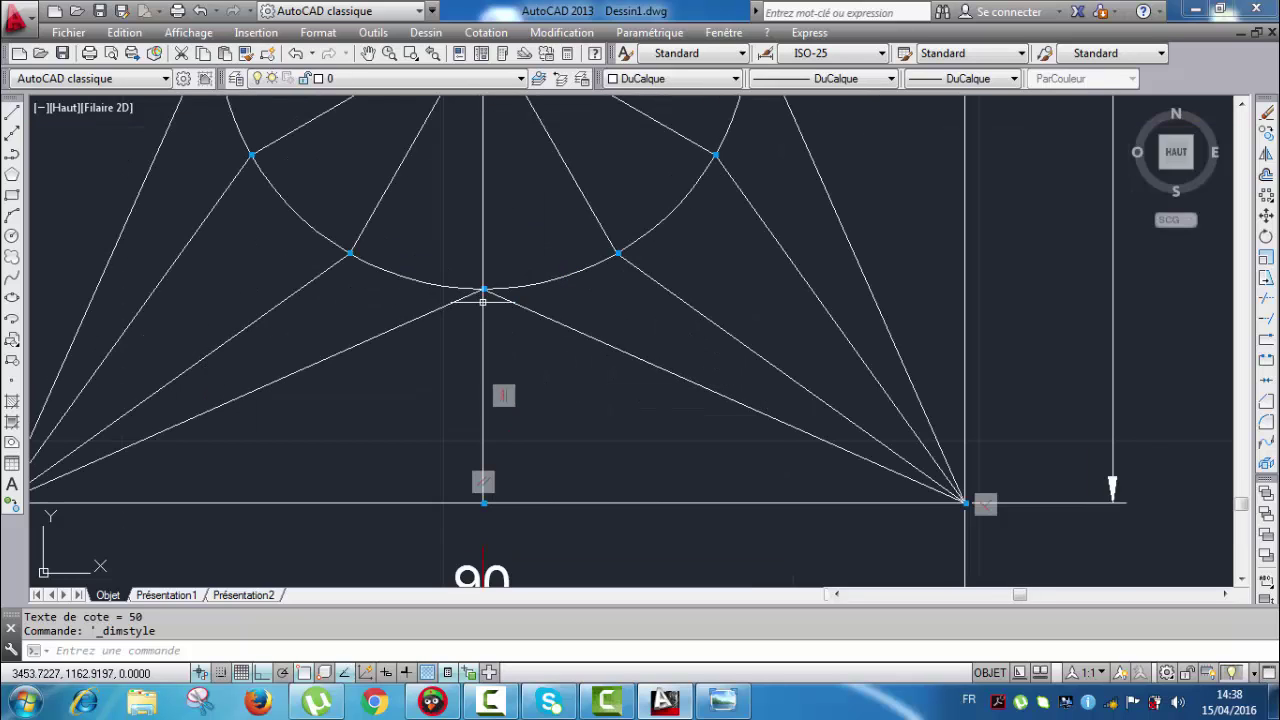
pyautogui.moveTo(526, 316); pyautogui.dragTo(533, 270, button='middle')
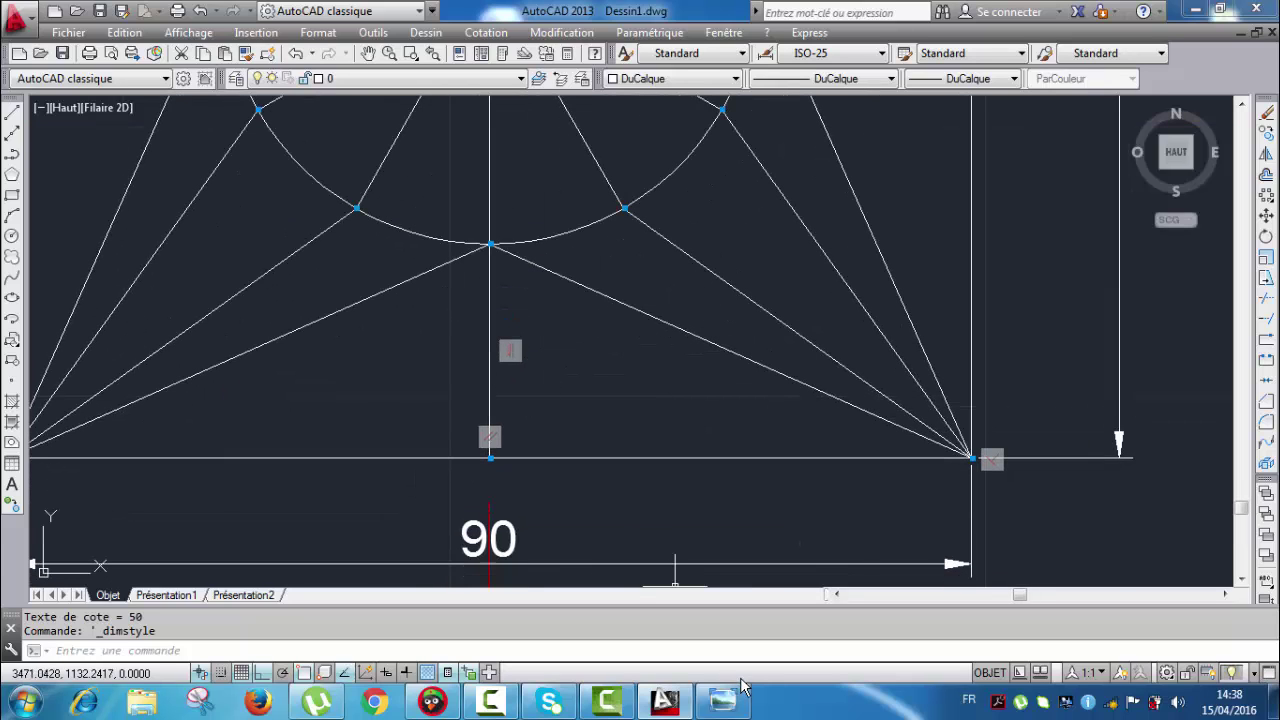
pyautogui.click(722, 702)
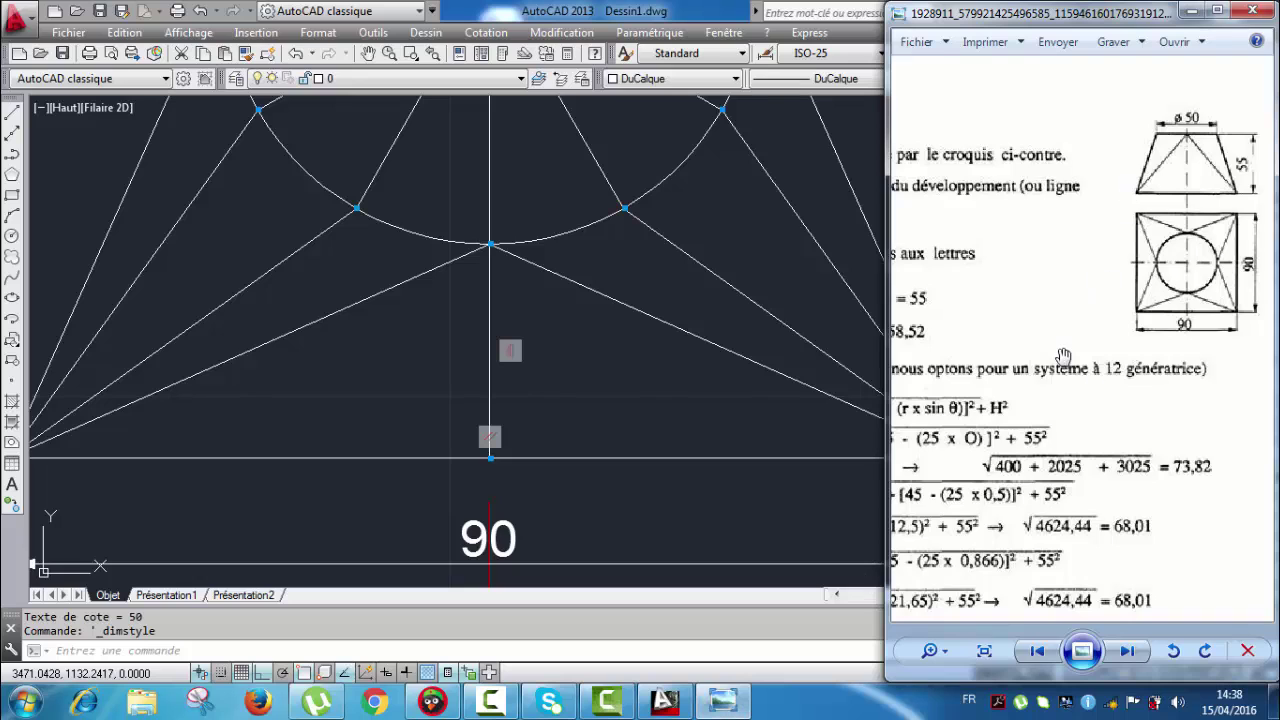
pyautogui.scroll(-3, 1063, 357)
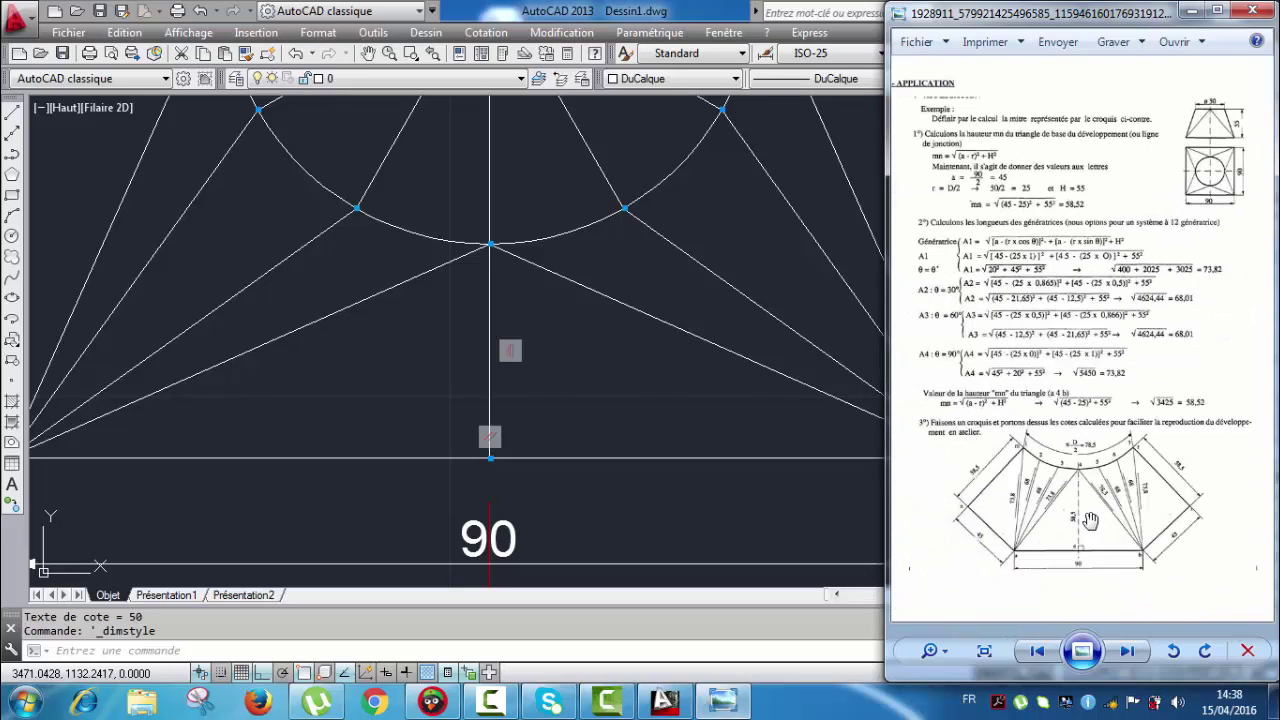
pyautogui.scroll(4, 1090, 521)
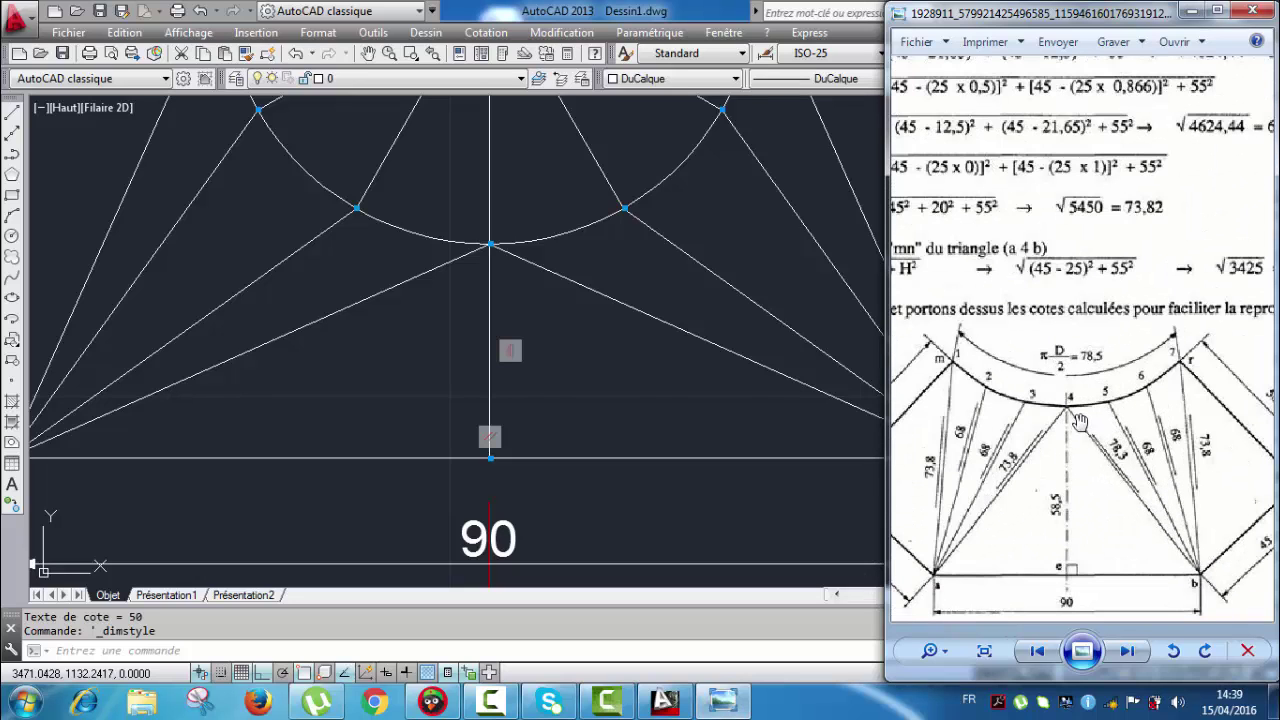
pyautogui.moveTo(1080, 422); pyautogui.dragTo(1071, 578)
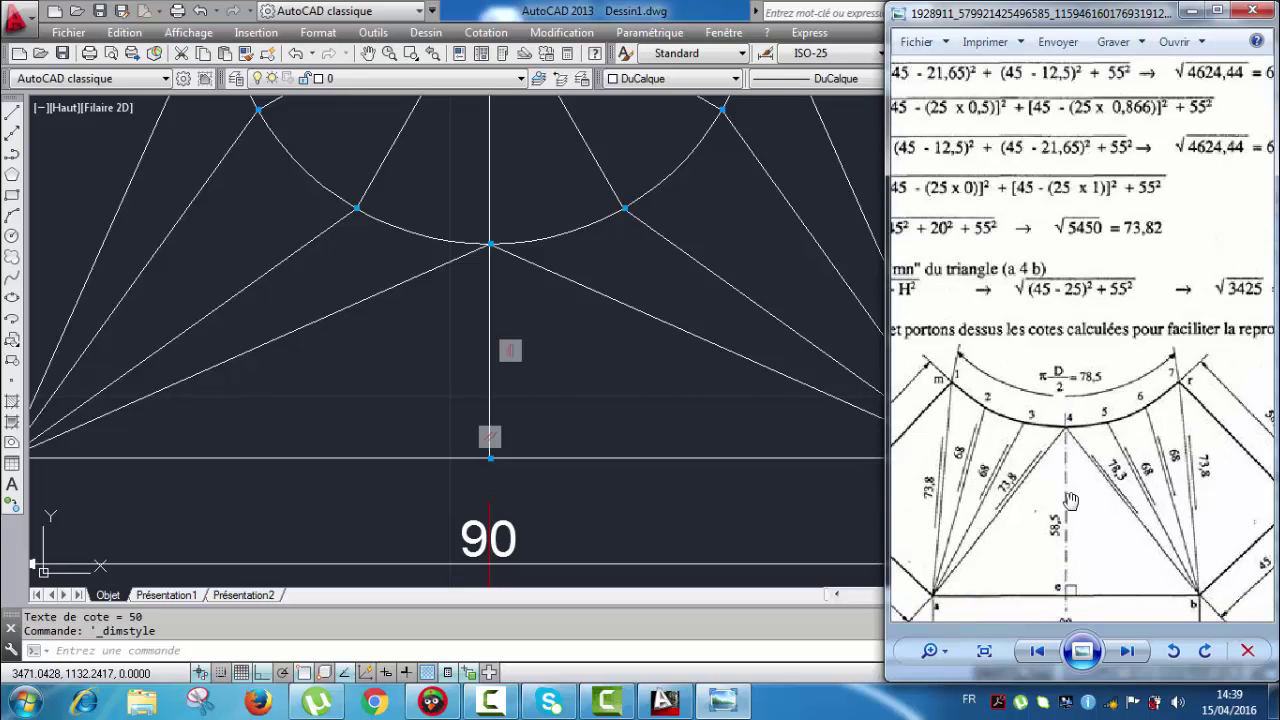
pyautogui.click(1192, 12)
# Step: Check the length of the vertical line between the circle's lowest point and the midpoint of the square's bottom edge
pyautogui.scroll(-4, 709, 306)
pyautogui.scroll(2, 622, 308)
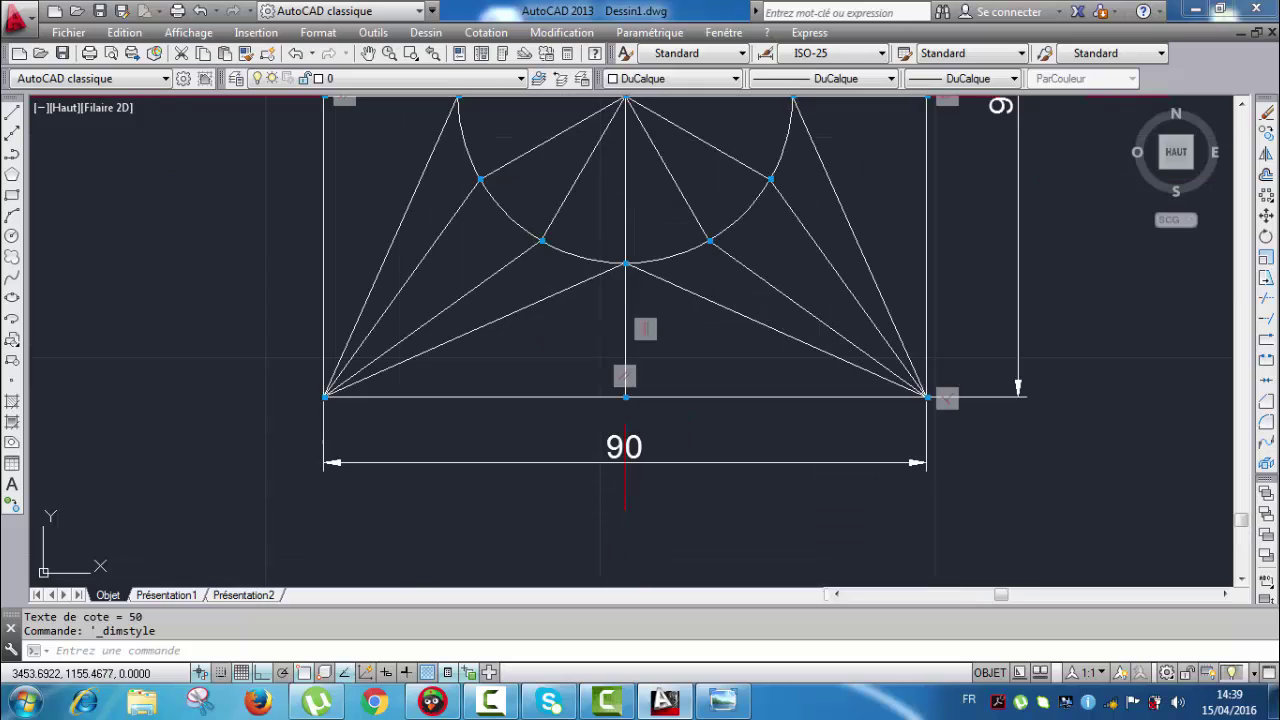
pyautogui.click(624, 318)
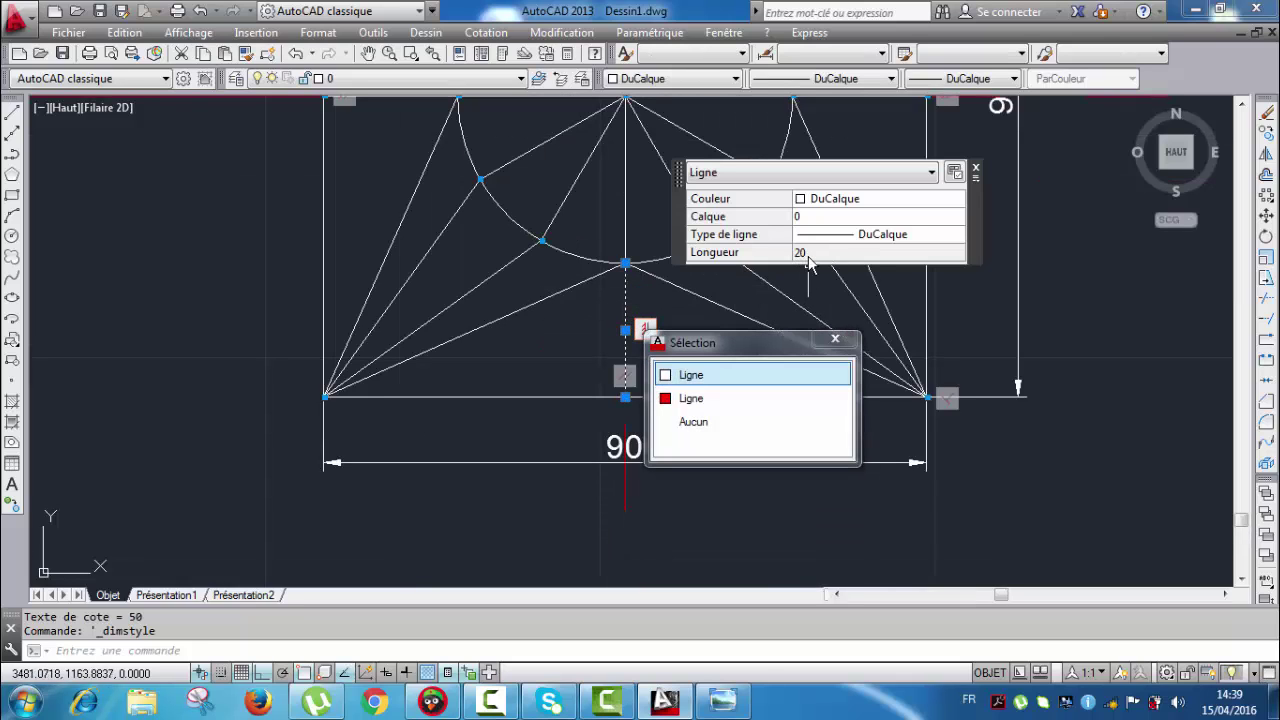
pyautogui.press('Escape')
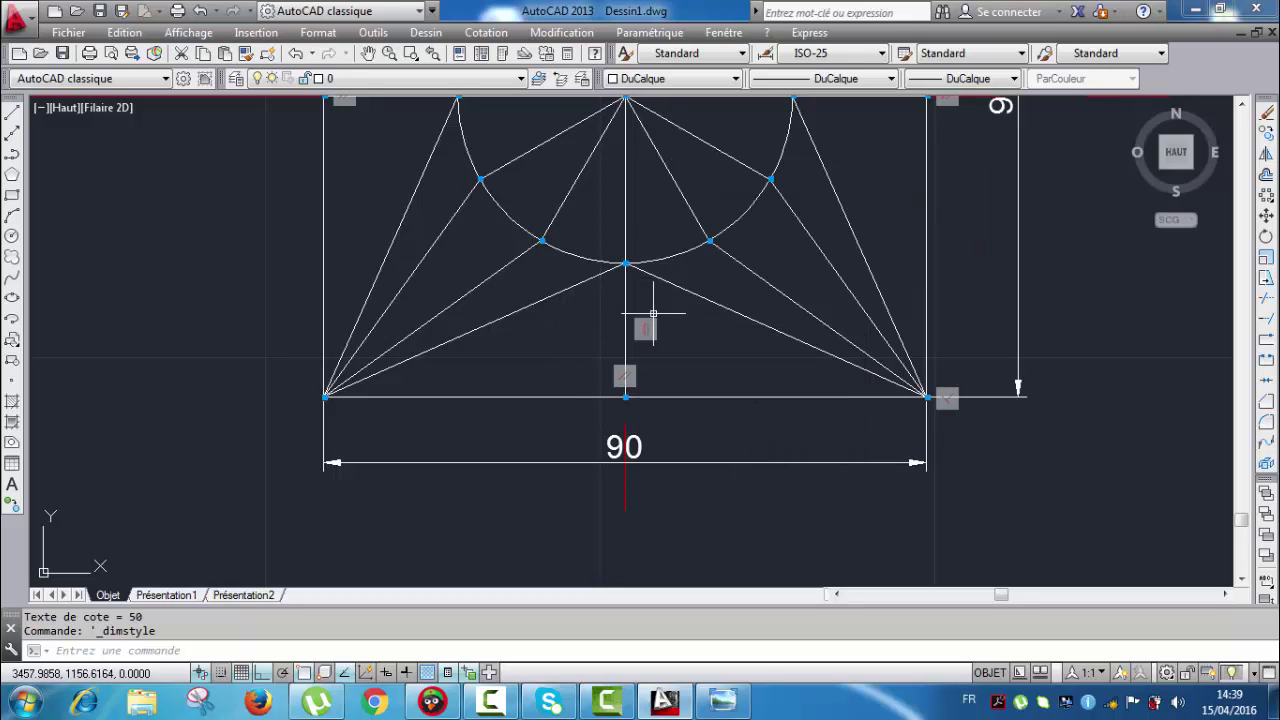
pyautogui.click(625, 312)
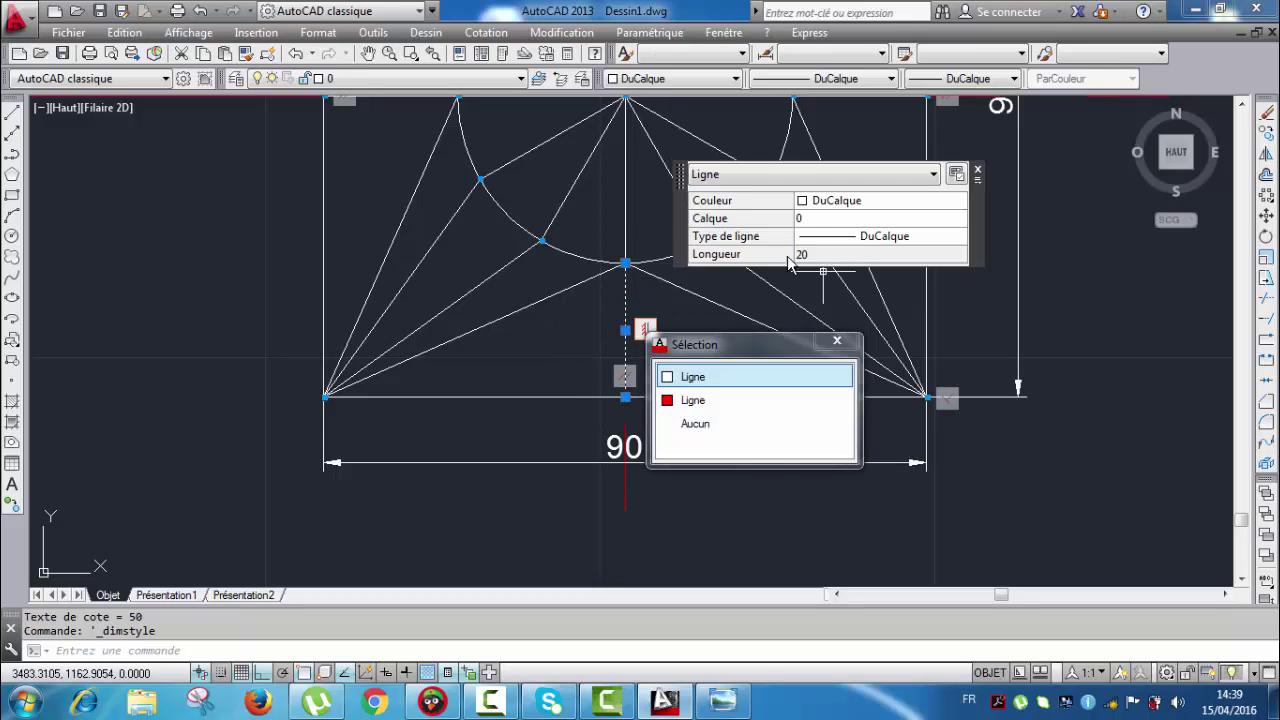
pyautogui.press('Escape')
# Step: Draw a vertical line 55 high to the right of the front view, from its base level up to its top-edge level
pyautogui.moveTo(701, 247); pyautogui.dragTo(580, 374, button='middle')
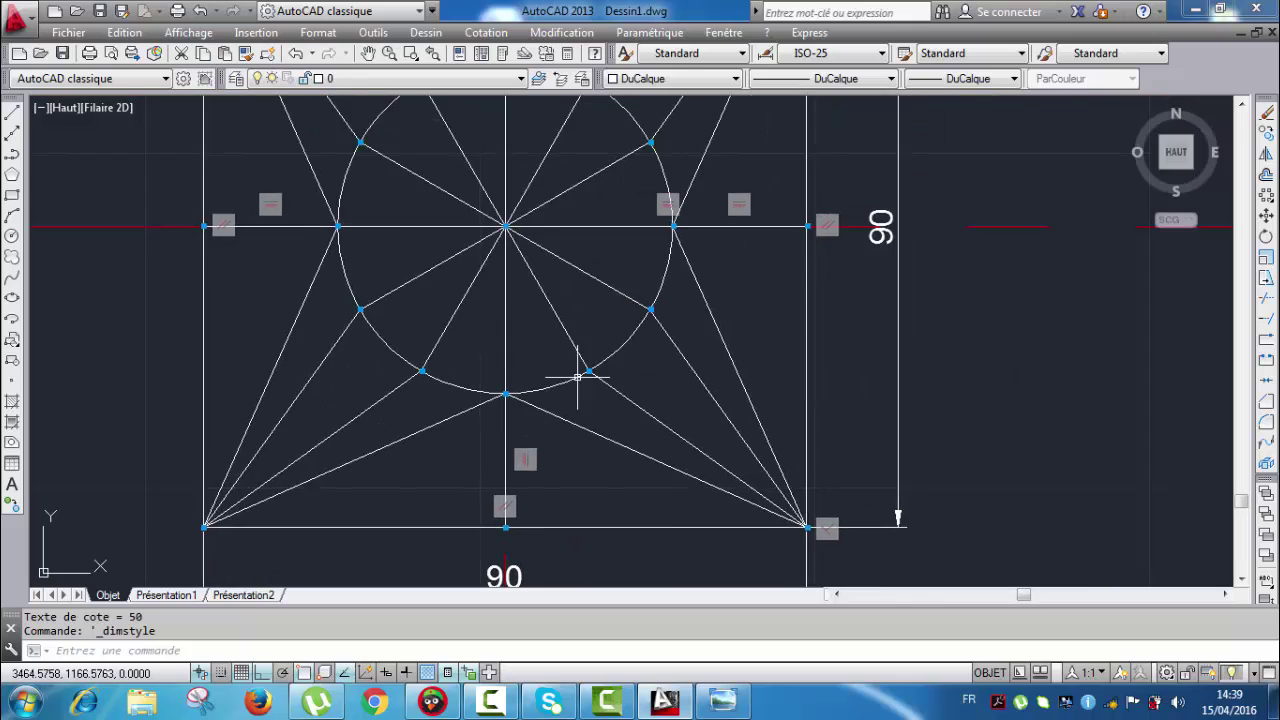
pyautogui.scroll(-4, 580, 374)
pyautogui.moveTo(702, 200); pyautogui.dragTo(700, 300, button='middle')
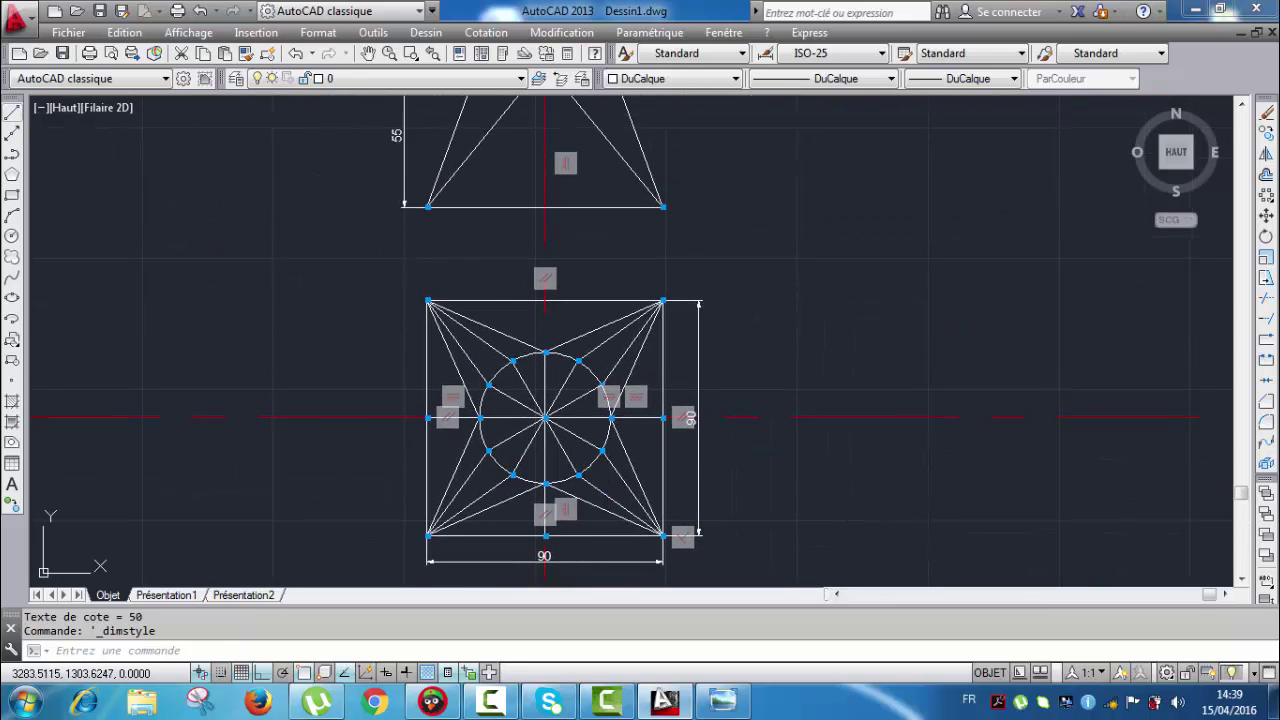
pyautogui.click(12, 113)
pyautogui.moveTo(597, 250); pyautogui.dragTo(588, 311, button='middle')
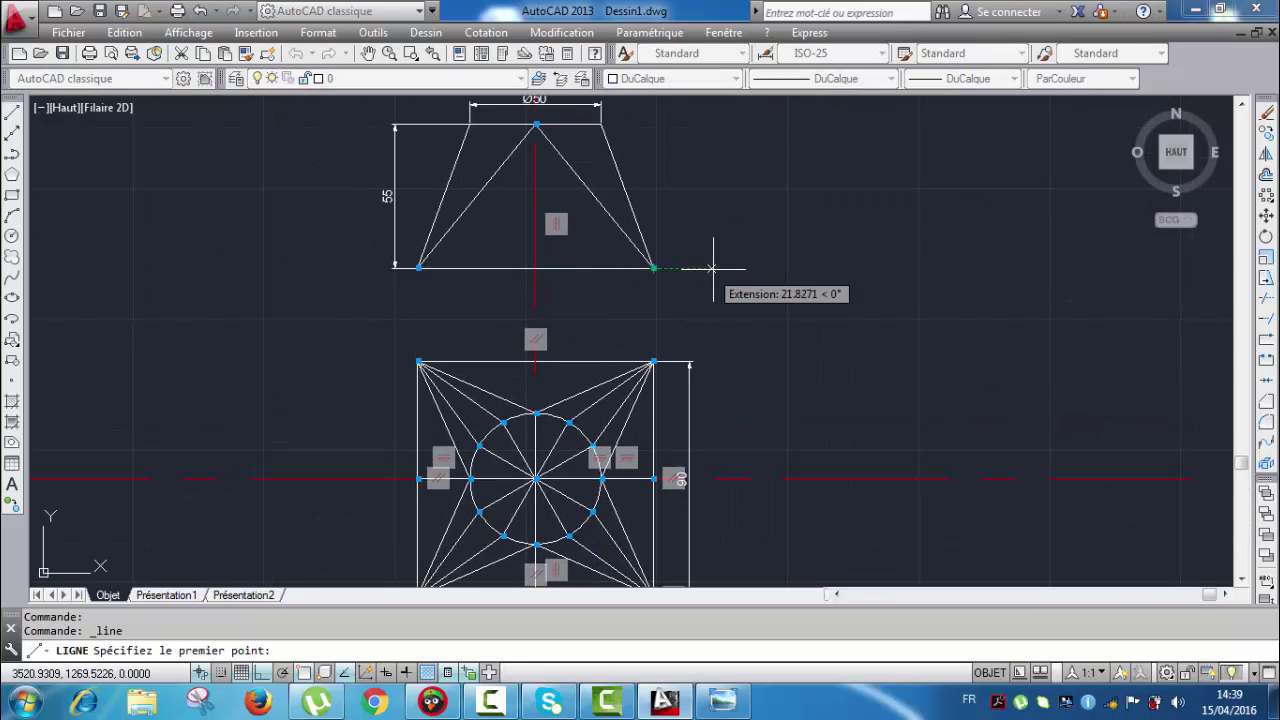
pyautogui.click(748, 268)
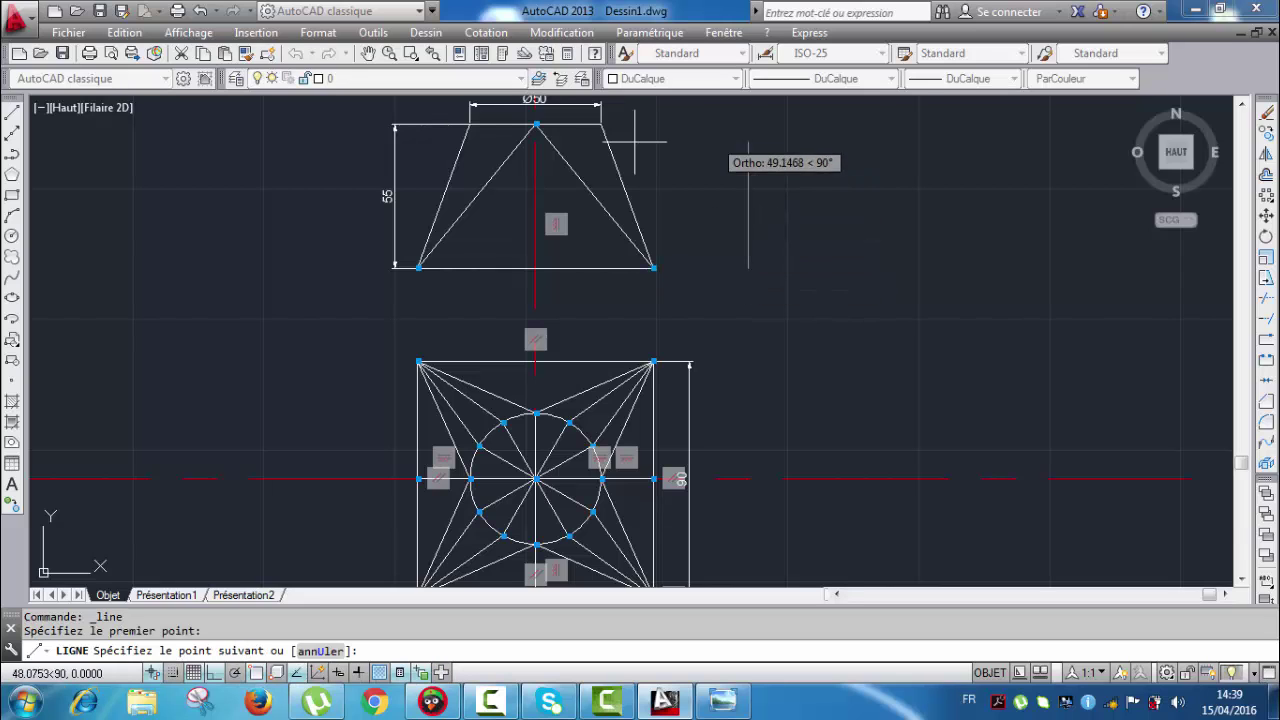
pyautogui.click(748, 124)
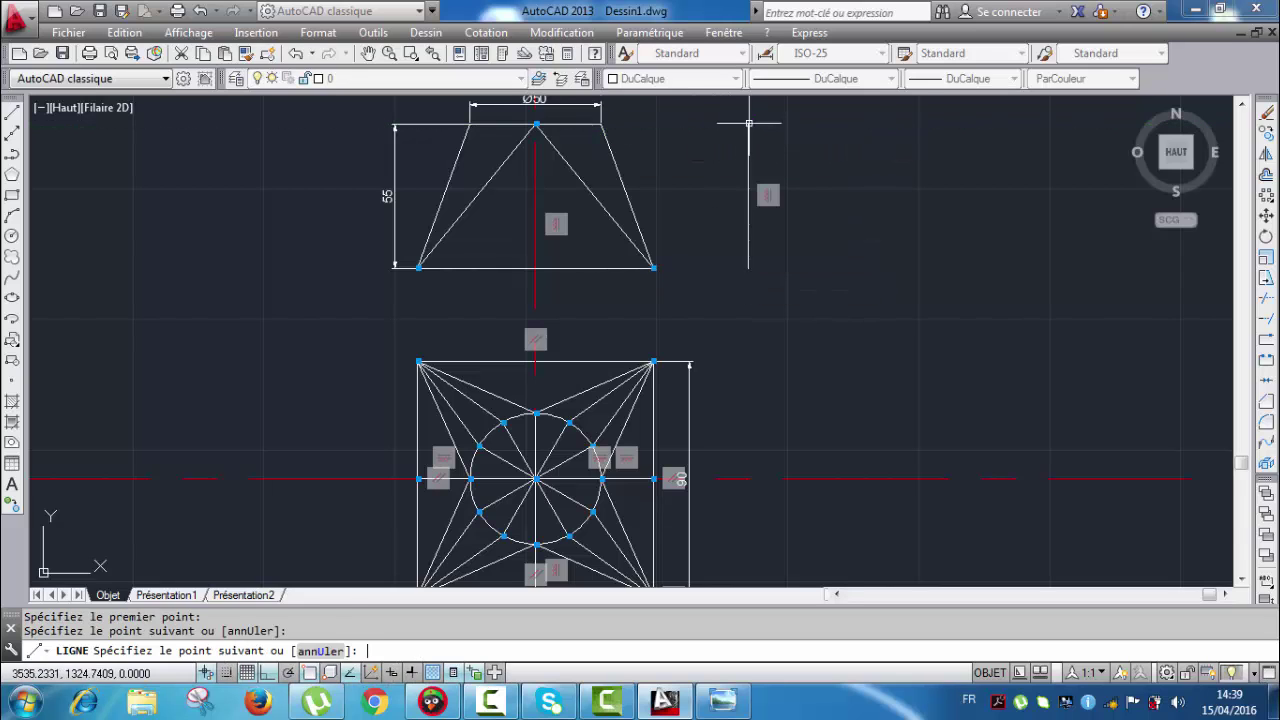
pyautogui.press('Escape')
# Step: Add a vertical linear dimension between the new vertical line's upper and lower ends, placed just to its left
pyautogui.moveTo(751, 126); pyautogui.dragTo(736, 157, button='middle')
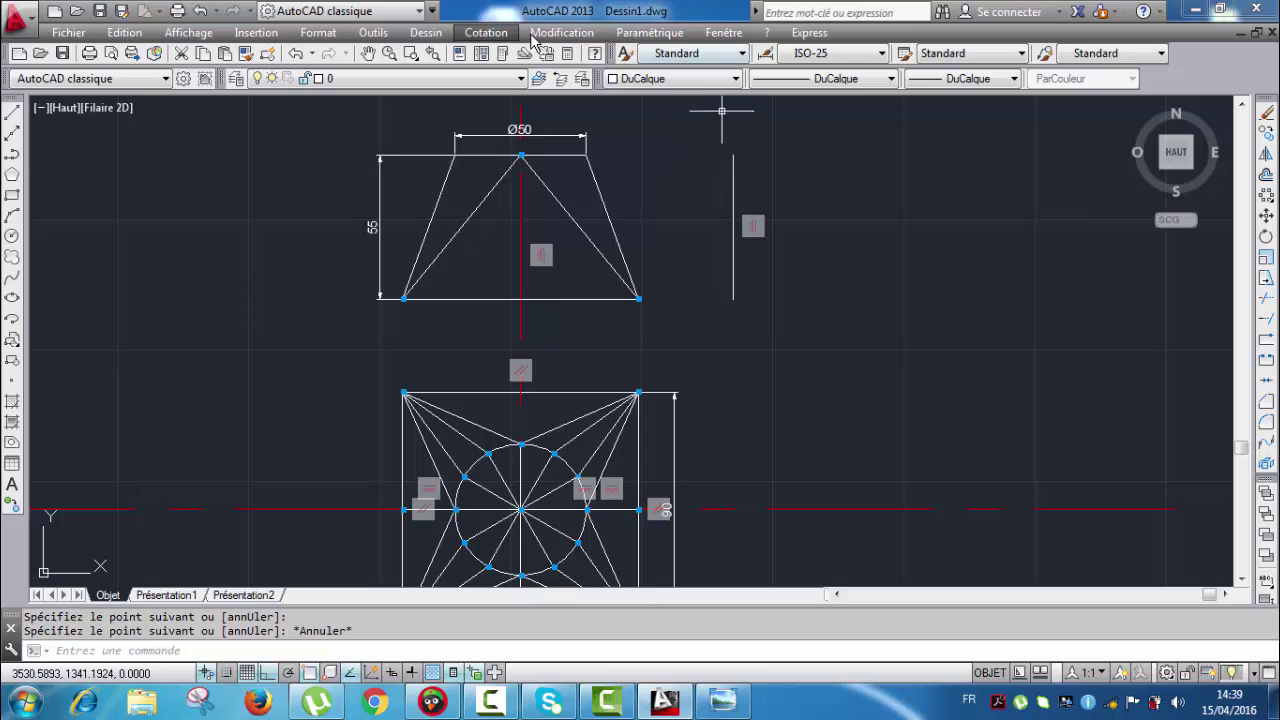
pyautogui.click(480, 33)
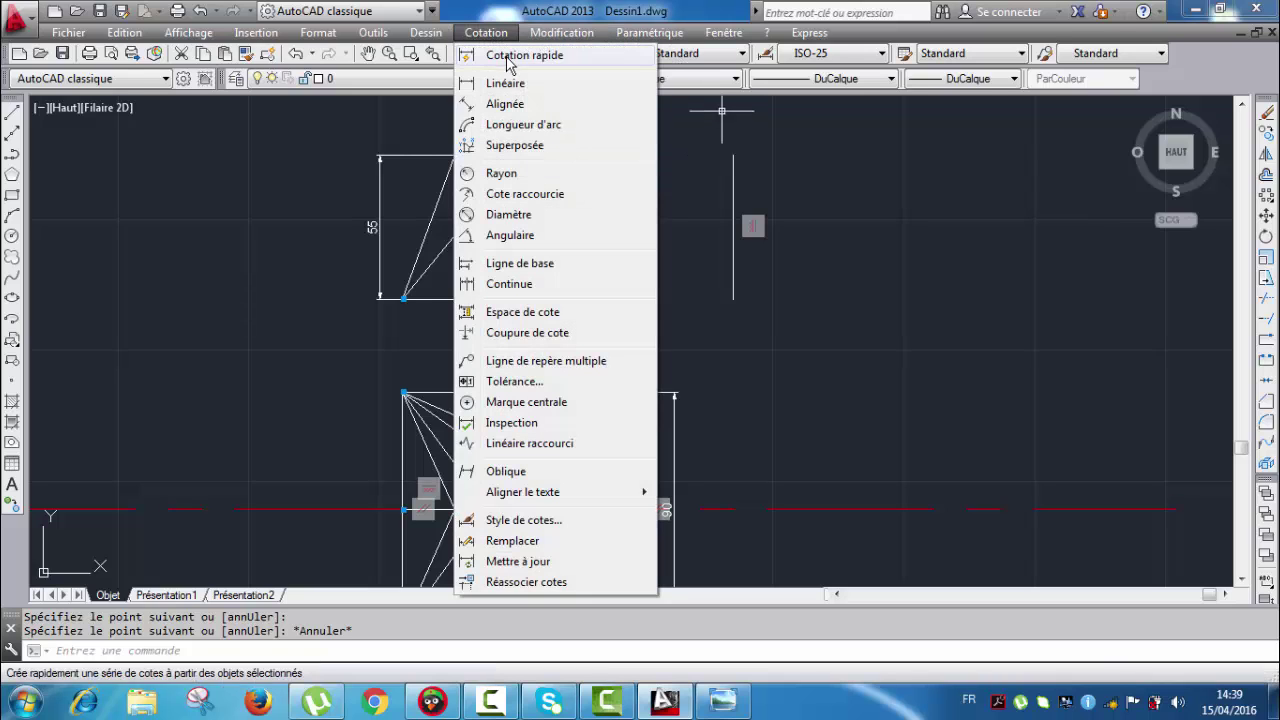
pyautogui.click(508, 88)
pyautogui.click(734, 156)
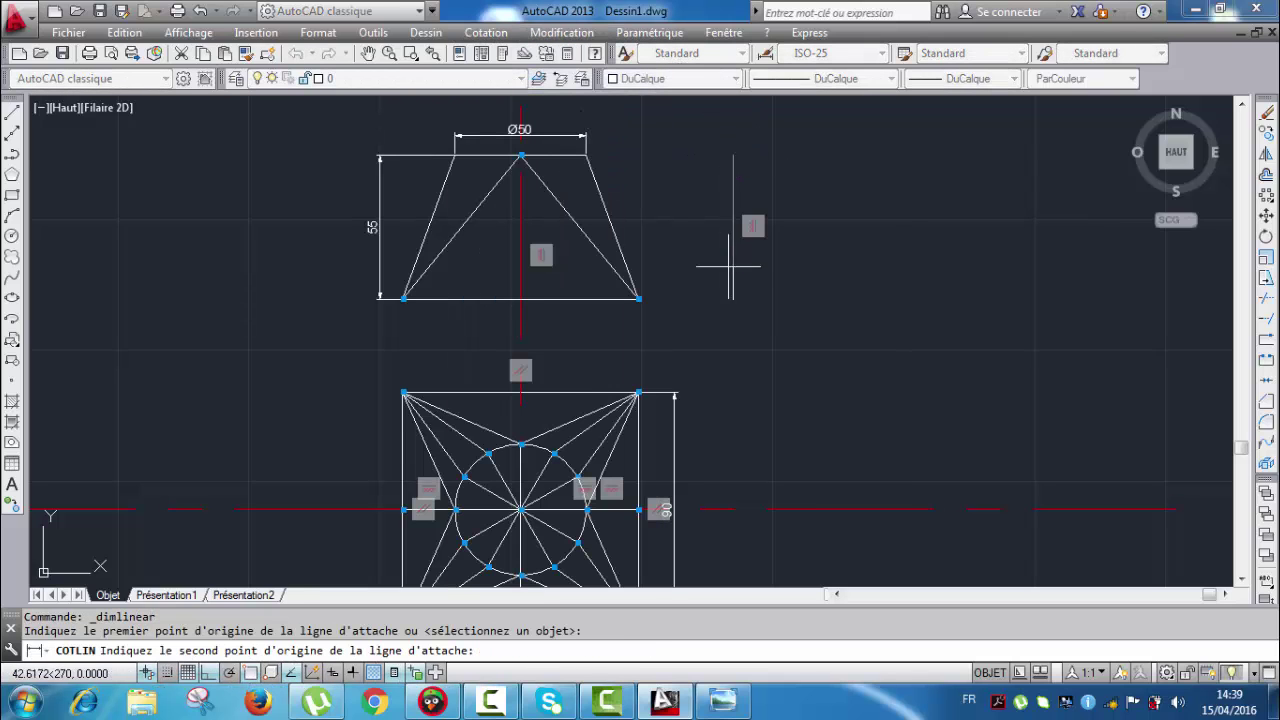
pyautogui.click(734, 299)
pyautogui.click(704, 238)
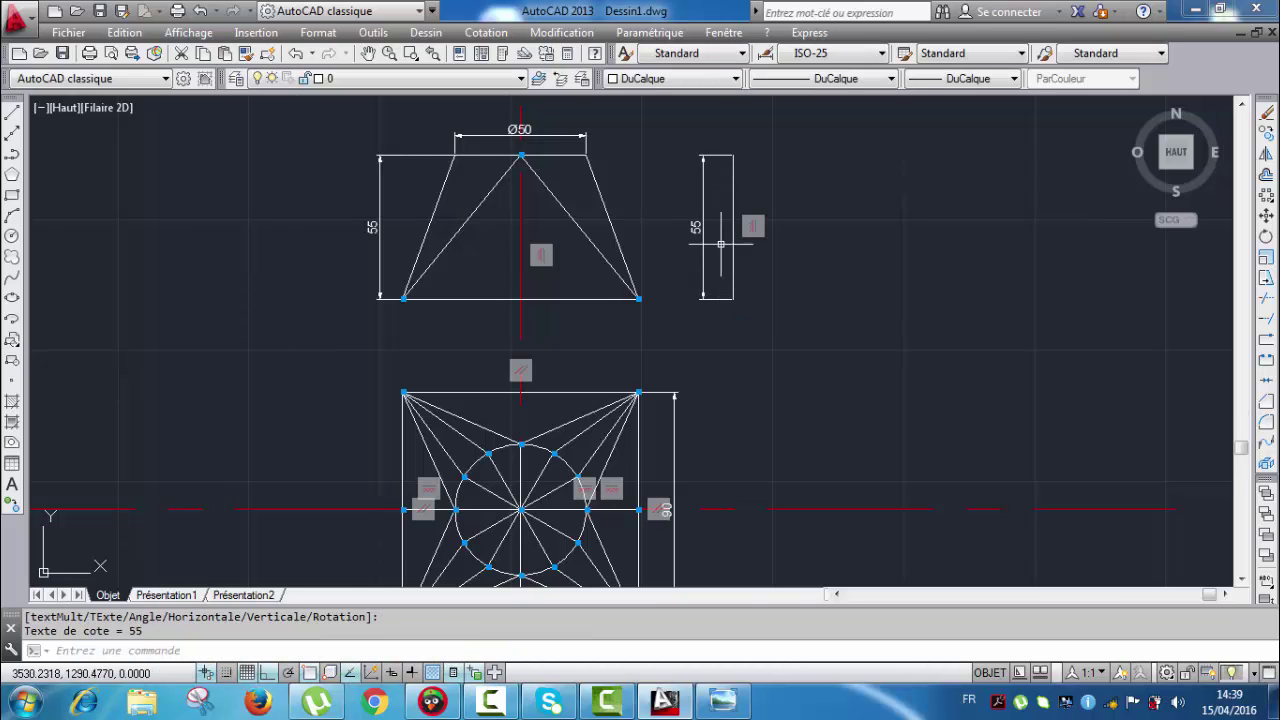
# Step: Draw a long horizontal line to the right from the lower end of the new vertical height line
pyautogui.scroll(2, 723, 245)
pyautogui.moveTo(673, 218); pyautogui.dragTo(682, 265, button='middle')
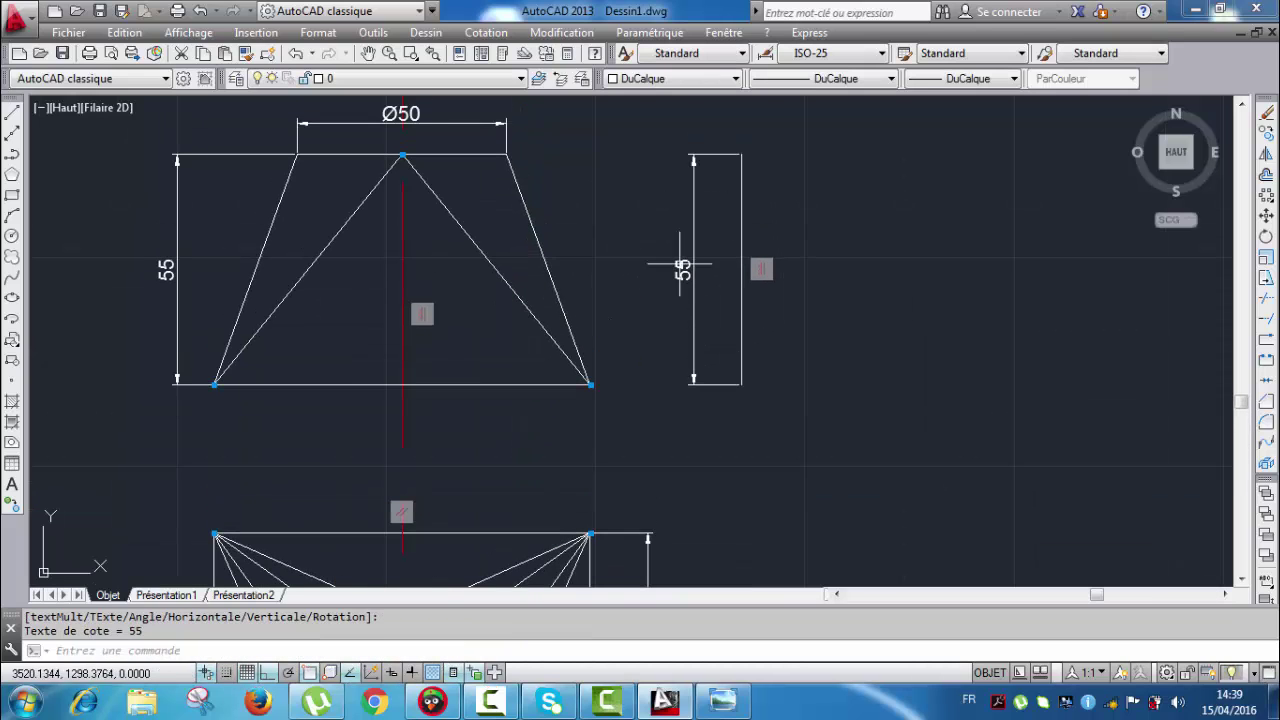
pyautogui.moveTo(718, 340); pyautogui.dragTo(657, 290, button='middle')
pyautogui.click(12, 115)
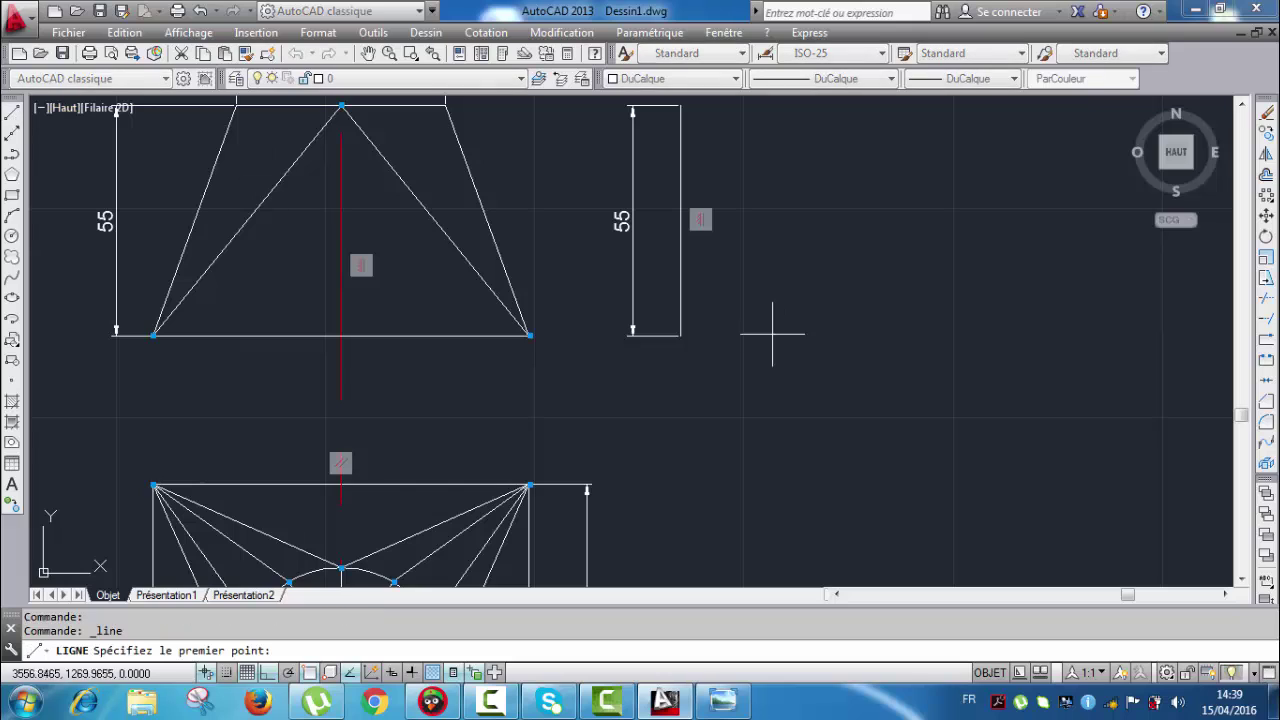
pyautogui.click(680, 335)
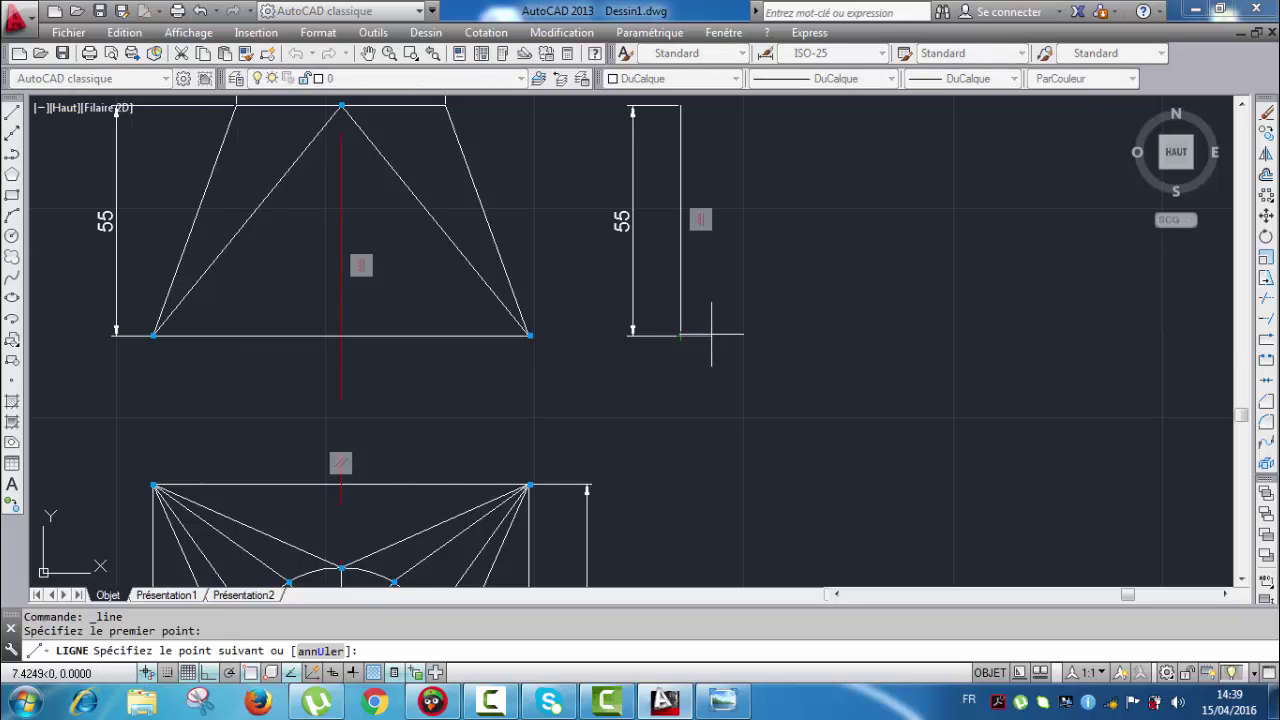
pyautogui.click(1197, 333)
pyautogui.press('Escape')
pyautogui.moveTo(728, 237); pyautogui.dragTo(748, 239, button='middle')
pyautogui.scroll(-2, 765, 245)
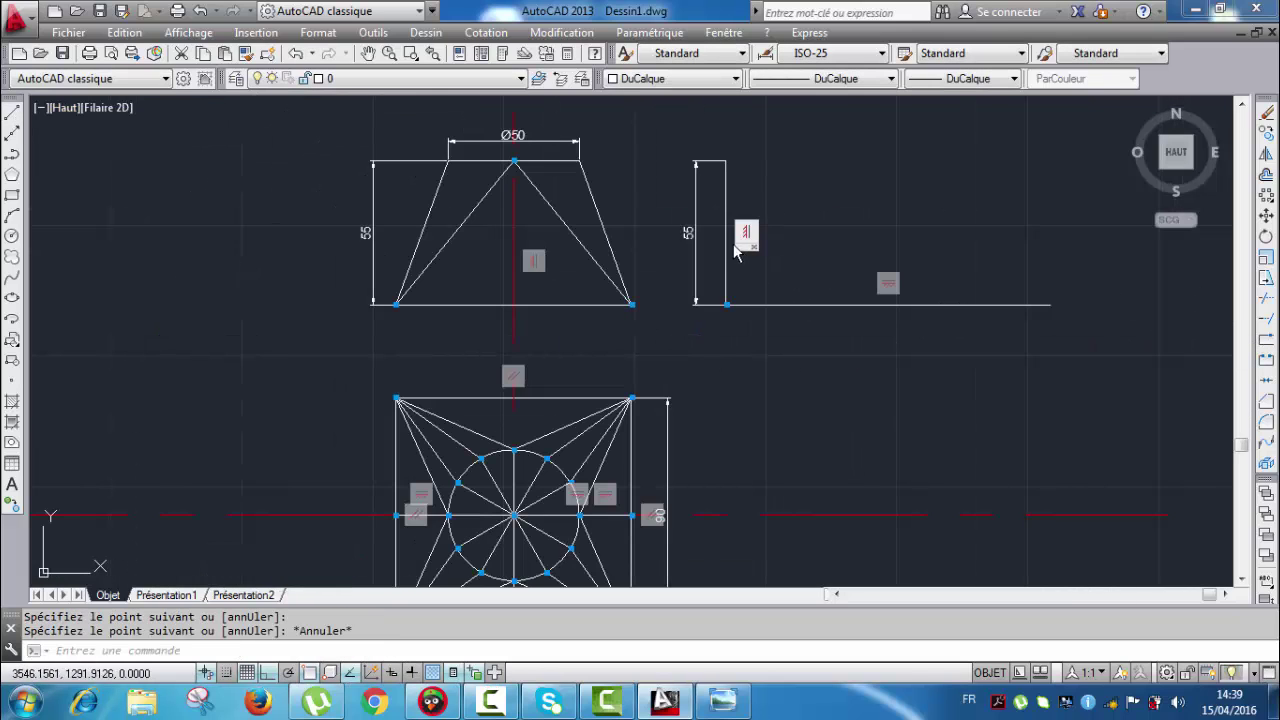
pyautogui.press('Escape')
# Step: Copy the 55 high vertical line 20 to the right along the base line, using its lower end as base point
pyautogui.click(728, 283)
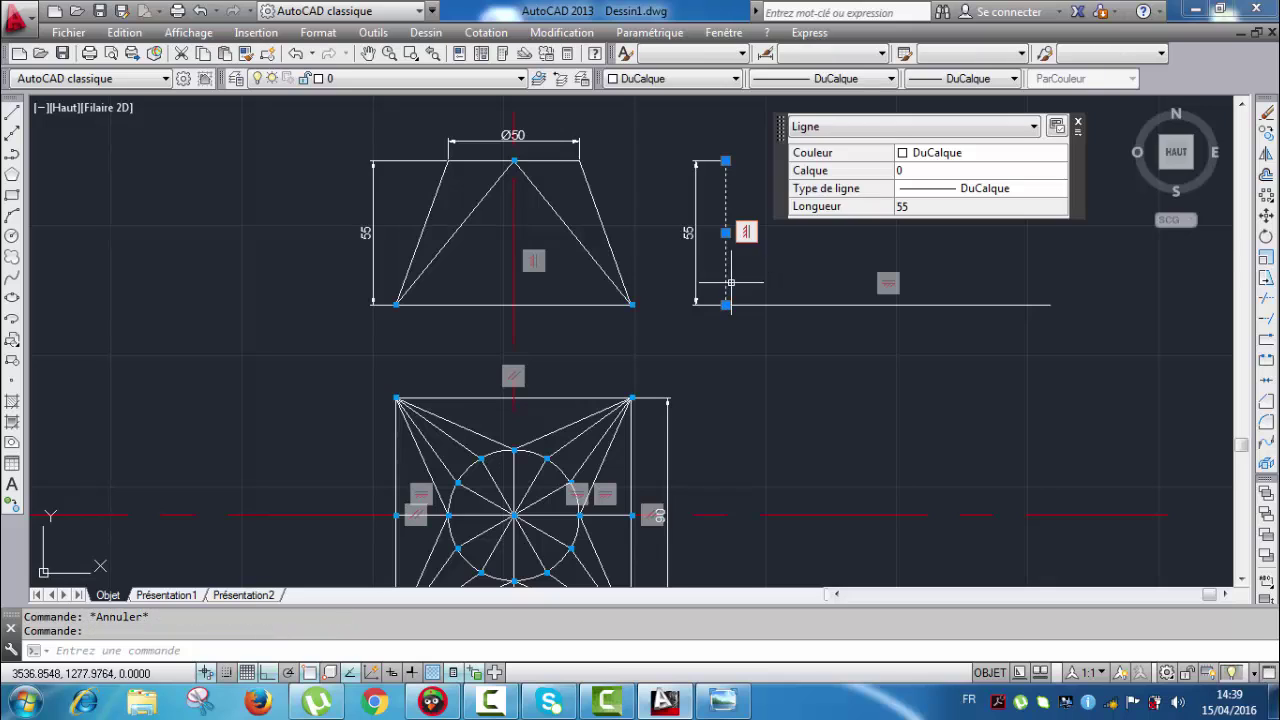
pyautogui.rightClick(774, 382)
pyautogui.click(836, 379)
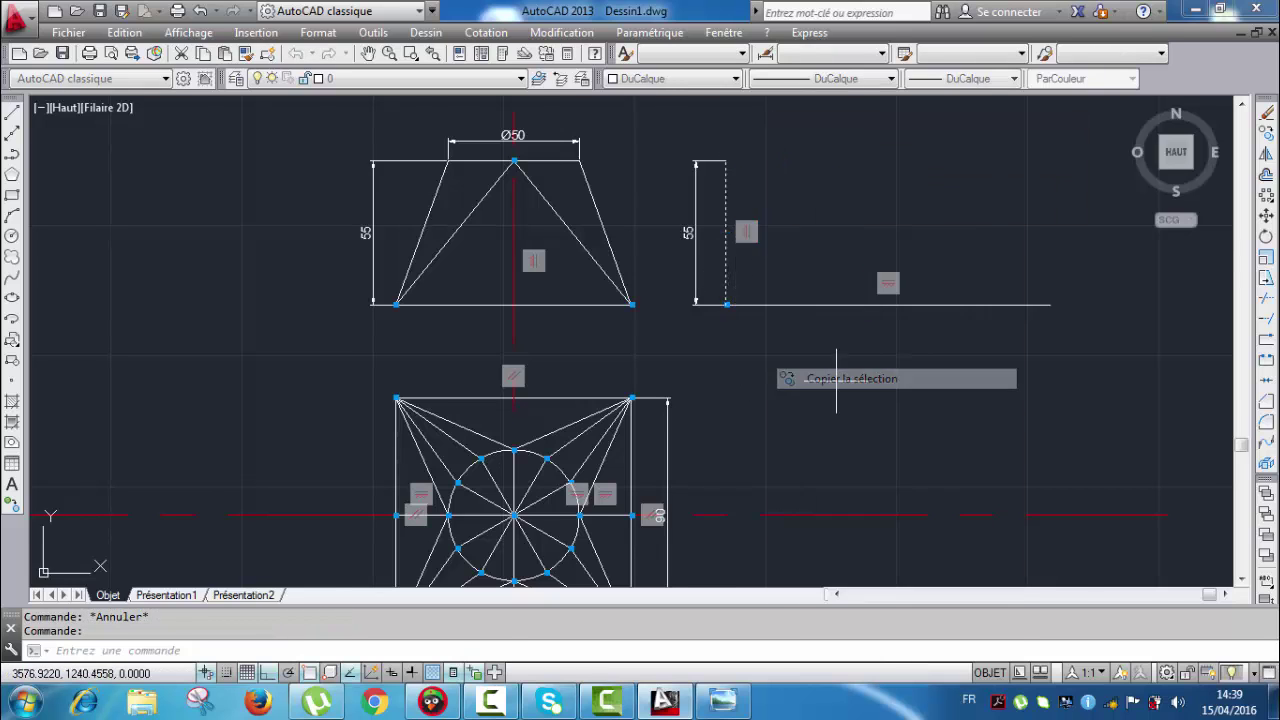
pyautogui.scroll(4, 735, 310)
pyautogui.click(678, 292)
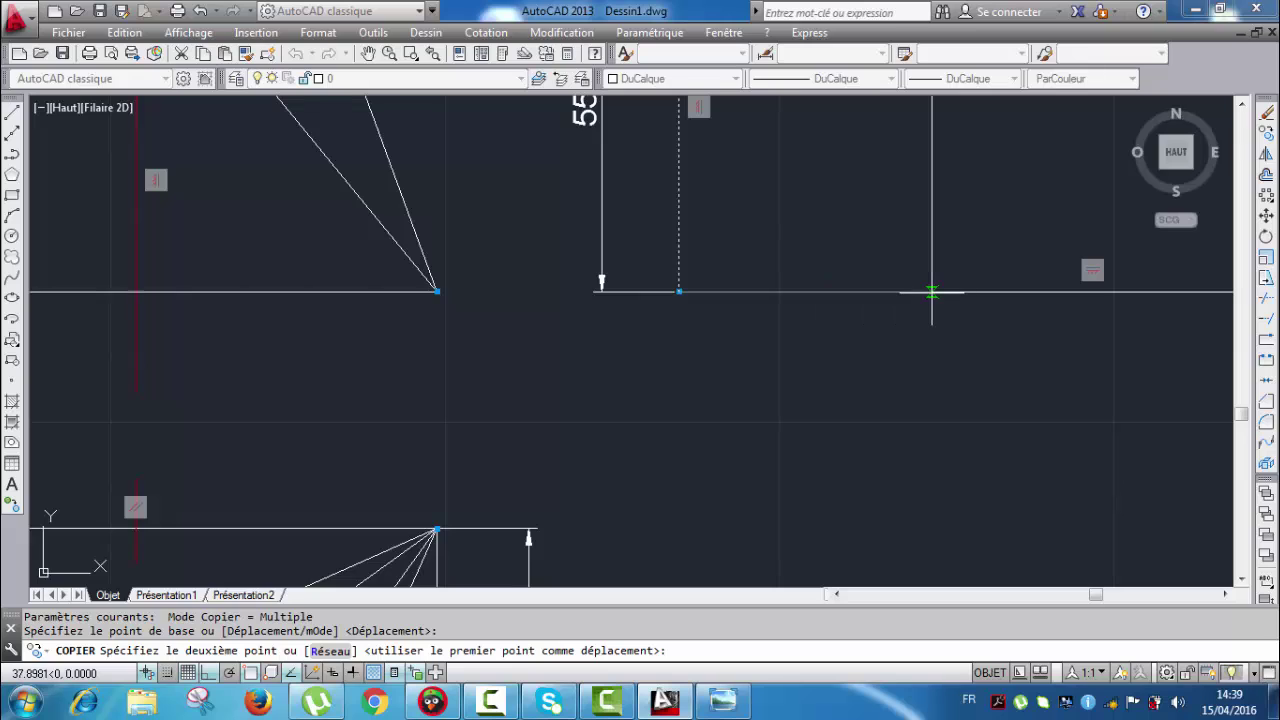
pyautogui.write('20')
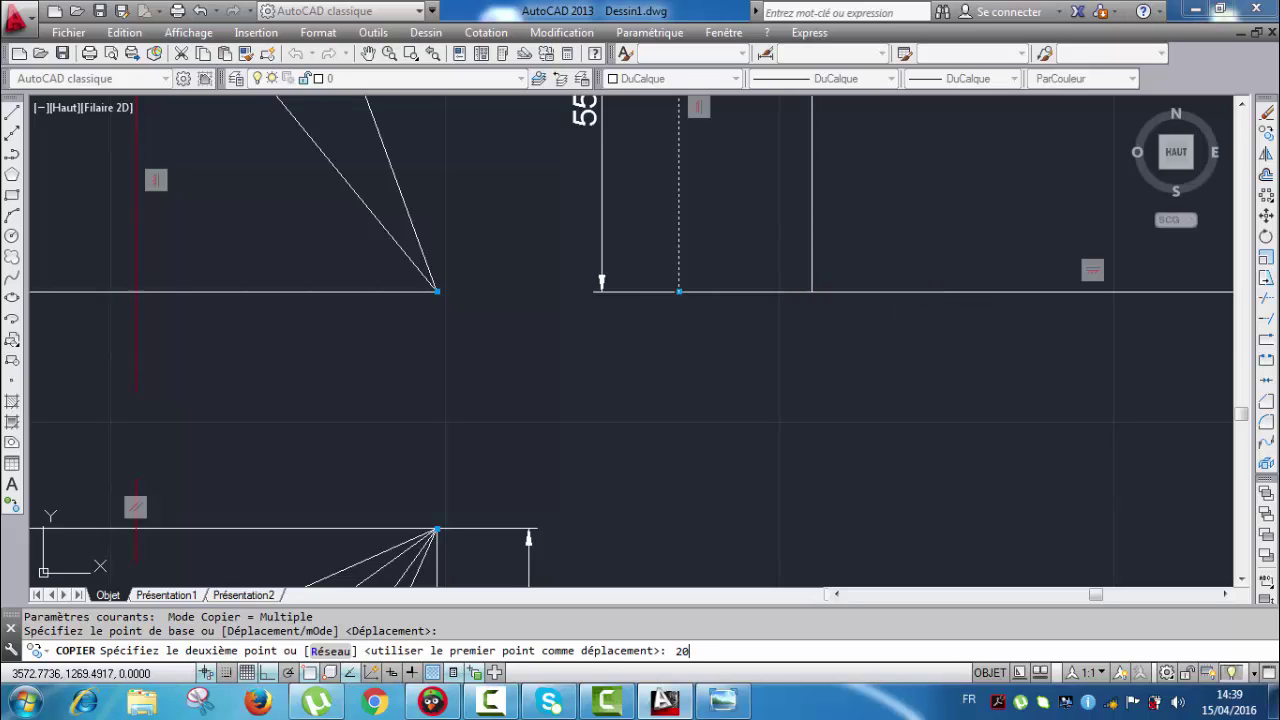
pyautogui.press('Return')
pyautogui.press('Escape')
pyautogui.press('Escape')
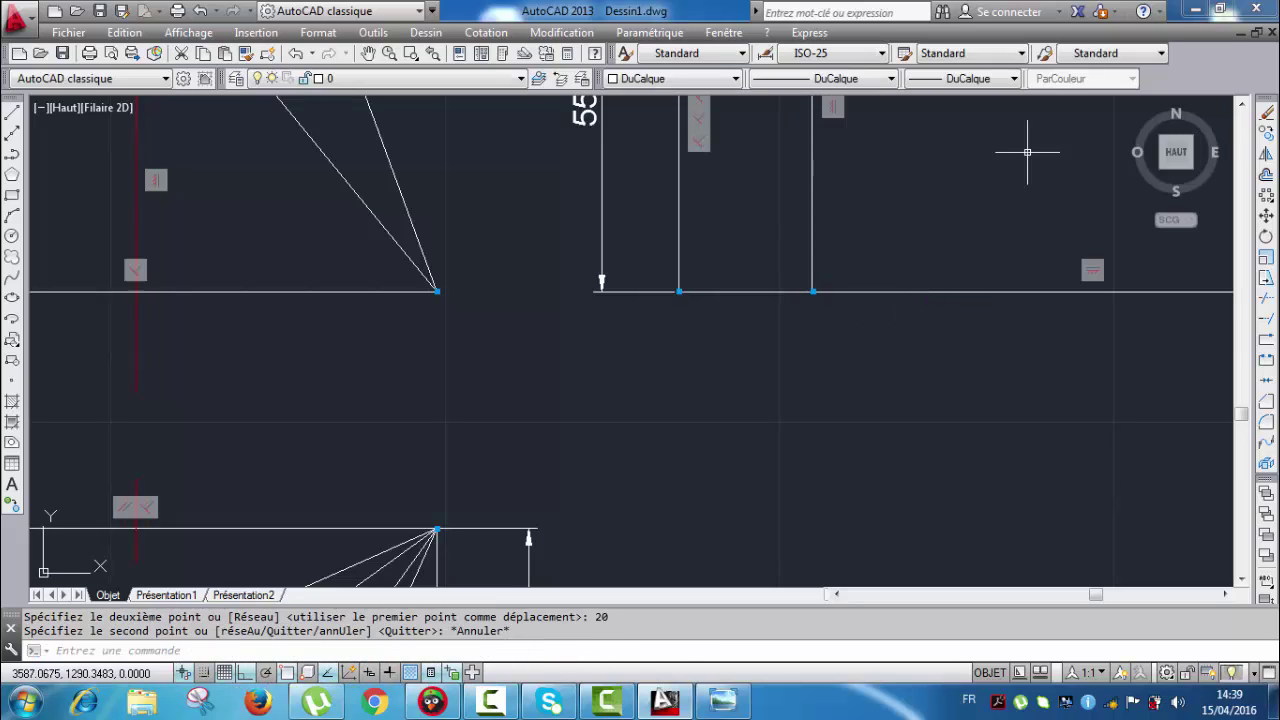
# Step: Draw a diagonal line from the upper end of the original height line to the lower end of its copy
pyautogui.scroll(-4, 800, 285)
pyautogui.scroll(2, 792, 276)
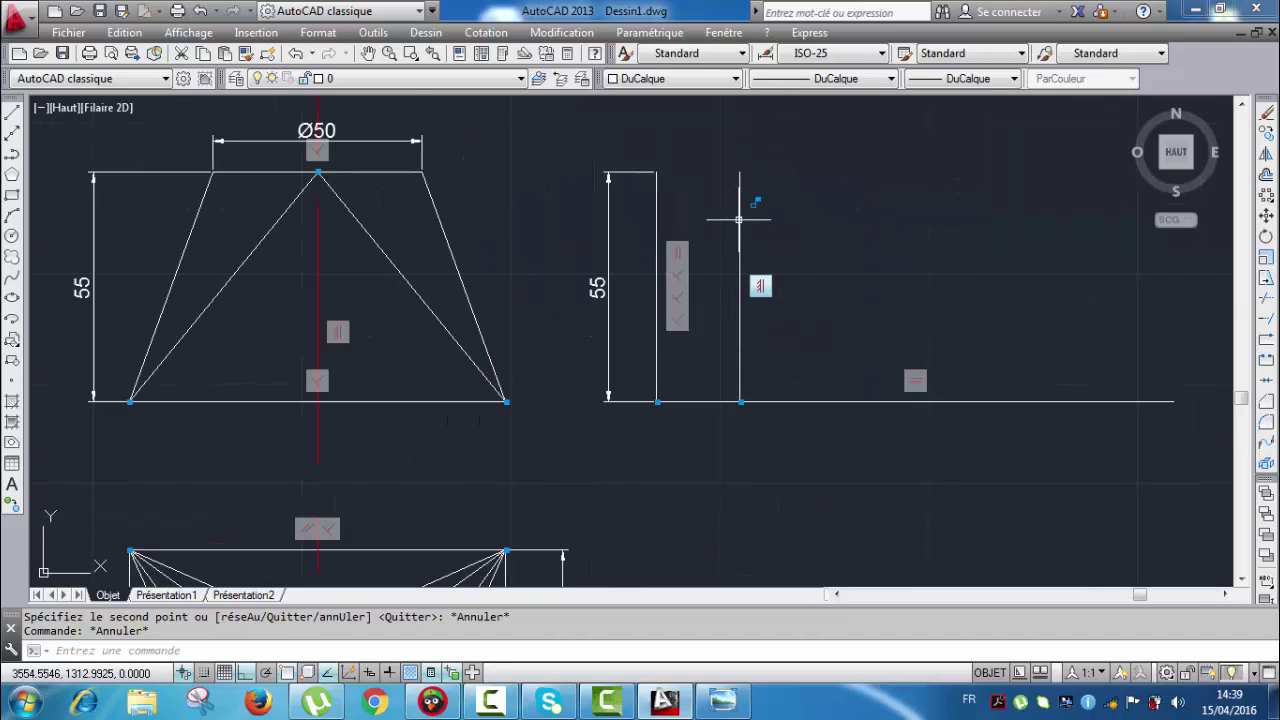
pyautogui.click(13, 111)
pyautogui.scroll(2, 416, 183)
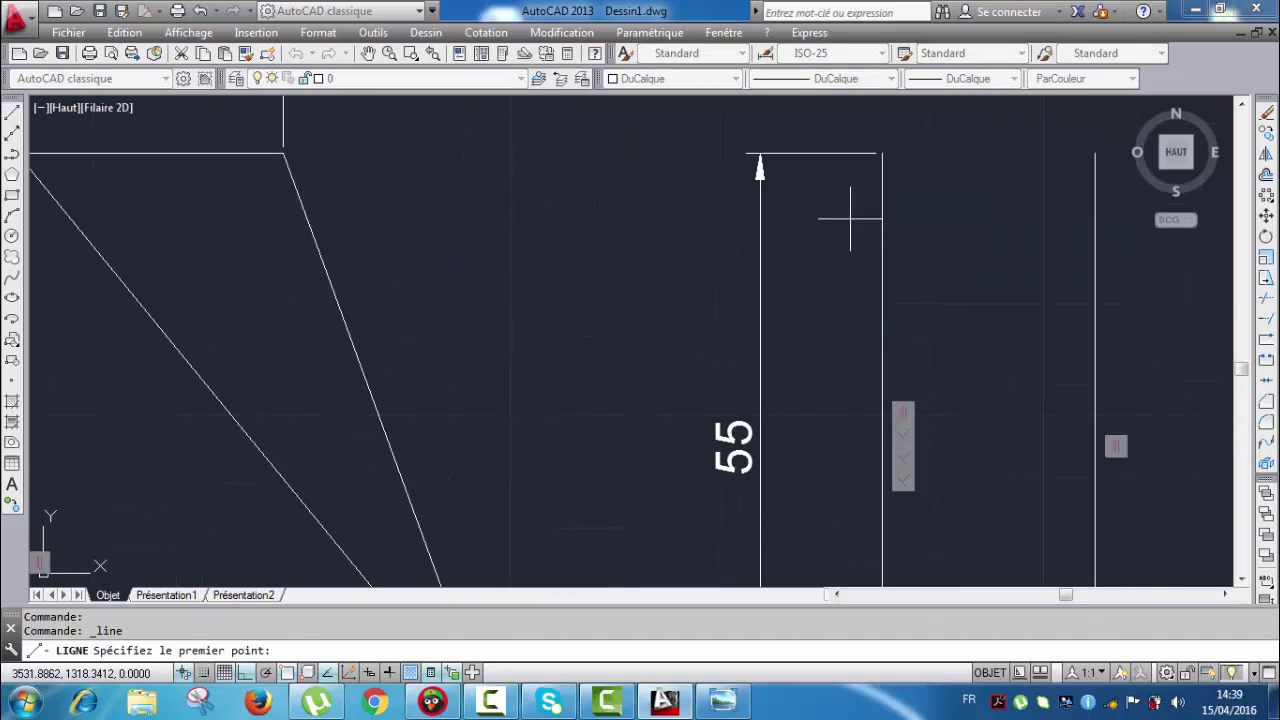
pyautogui.moveTo(843, 214); pyautogui.dragTo(731, 186, button='middle')
pyautogui.click(681, 132)
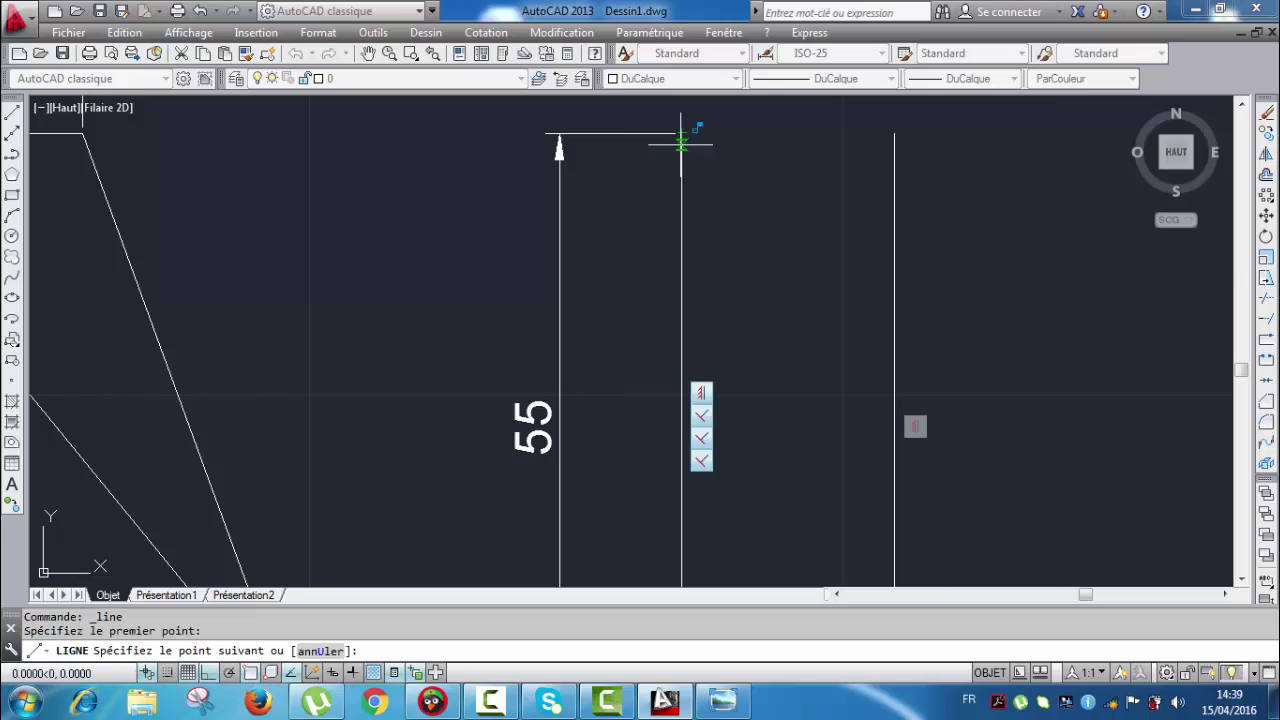
pyautogui.scroll(-2, 745, 285)
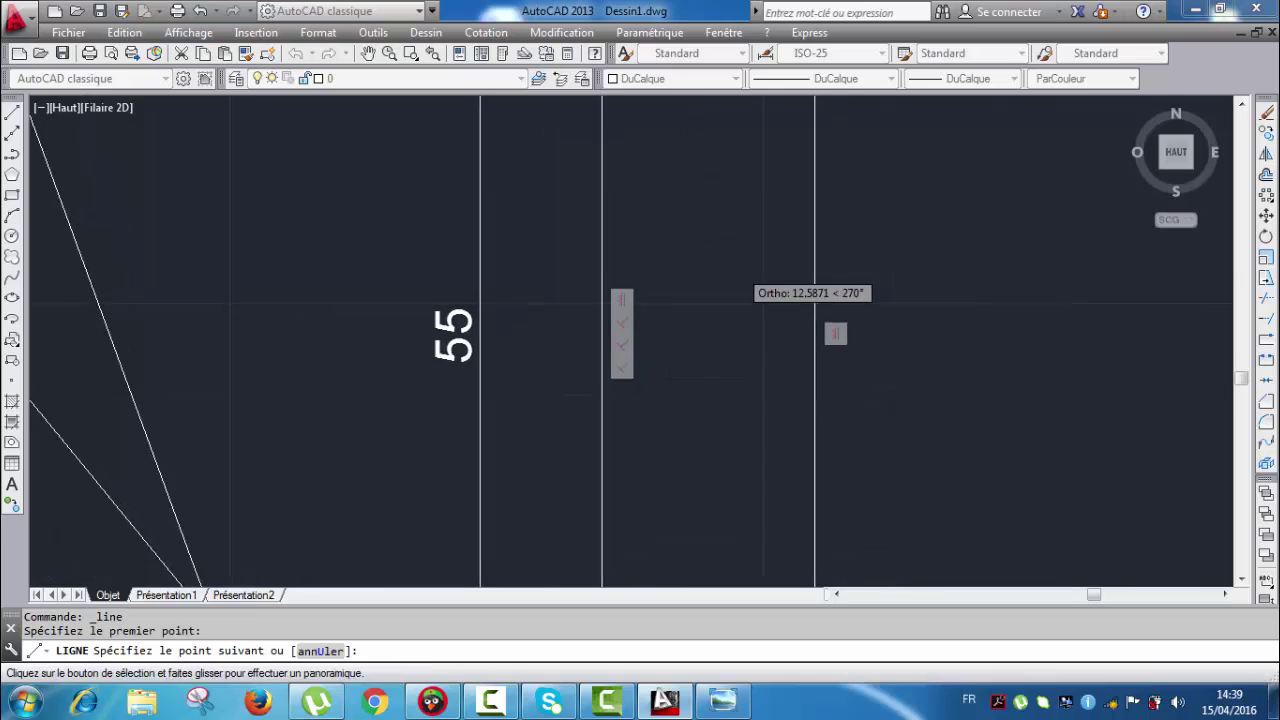
pyautogui.click(754, 458)
pyautogui.press('Escape')
pyautogui.scroll(-1, 697, 214)
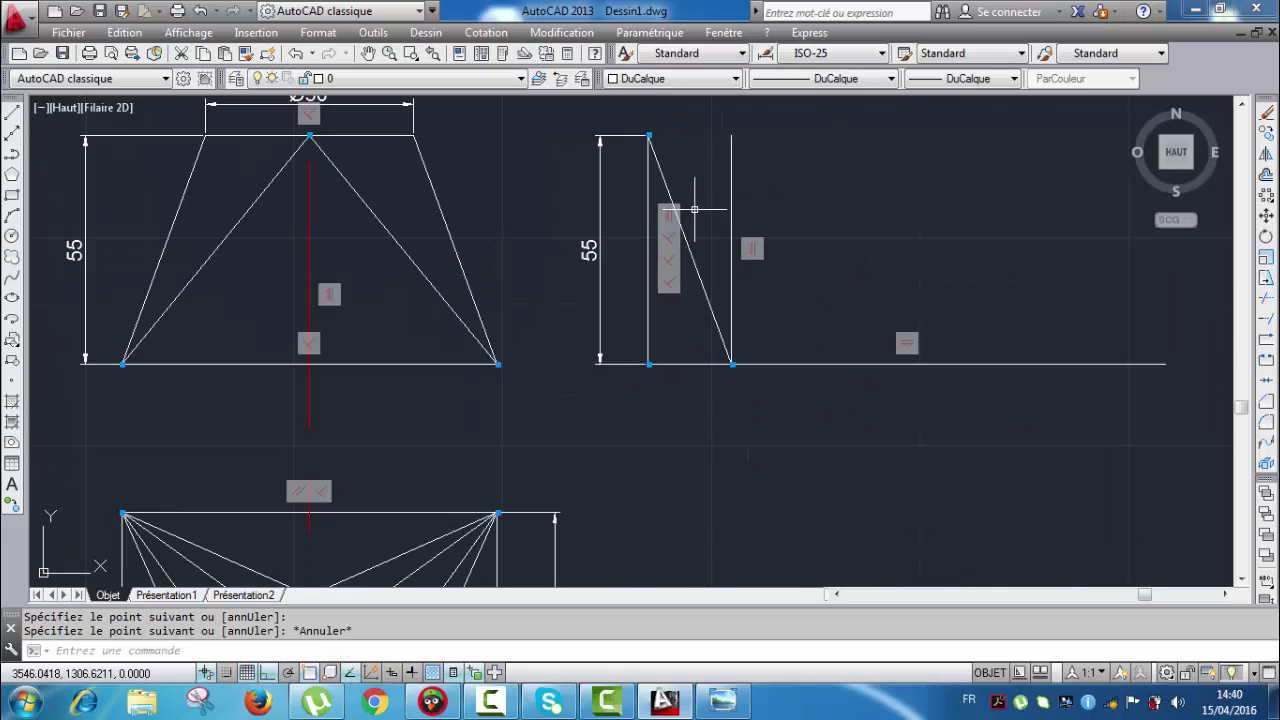
# Step: Check the length of the new diagonal true-length line
pyautogui.scroll(1, 693, 263)
pyautogui.click(693, 272)
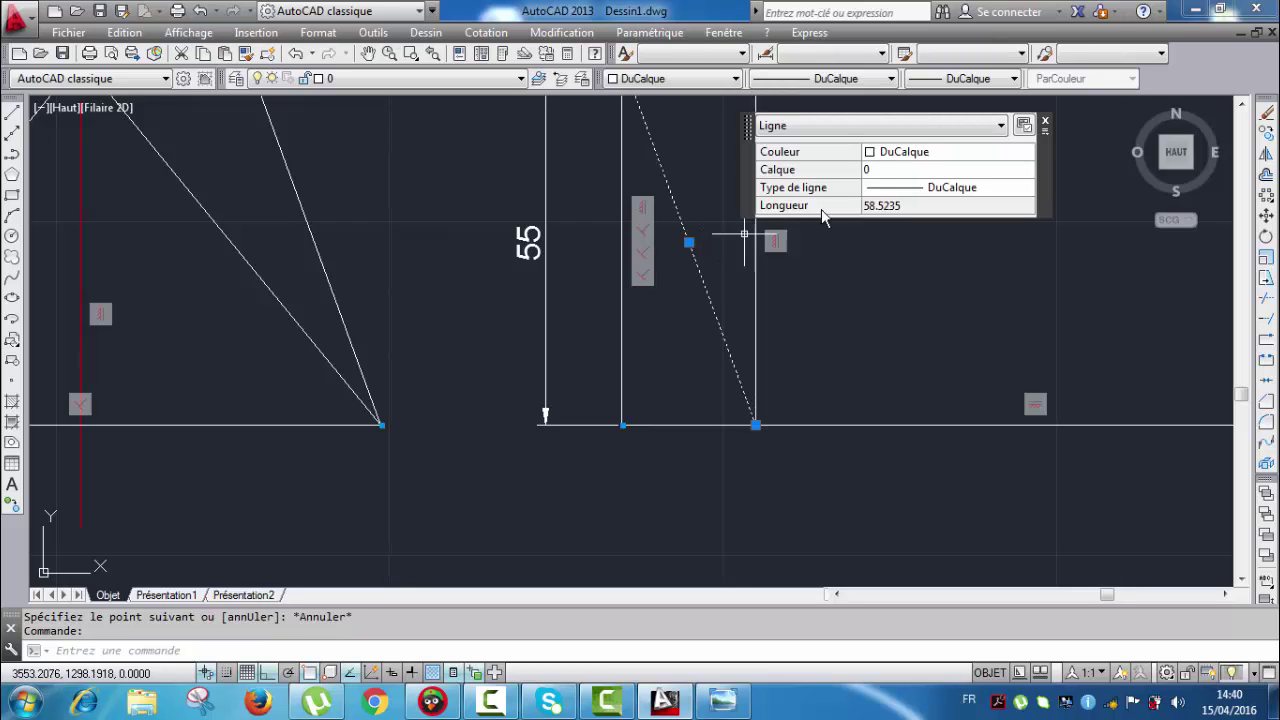
pyautogui.press('Escape')
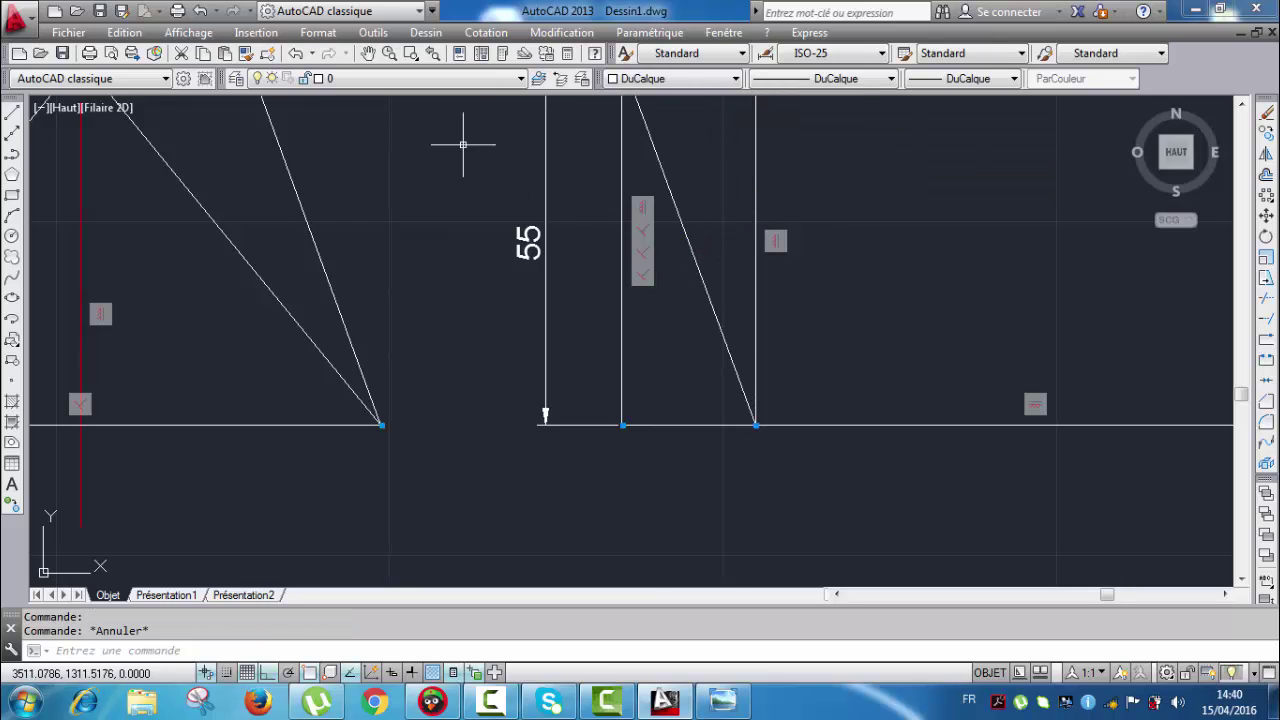
# Step: Add a horizontal linear dimension between the lower ends of the two vertical lines, placed just below the base line
pyautogui.click(486, 32)
pyautogui.click(478, 85)
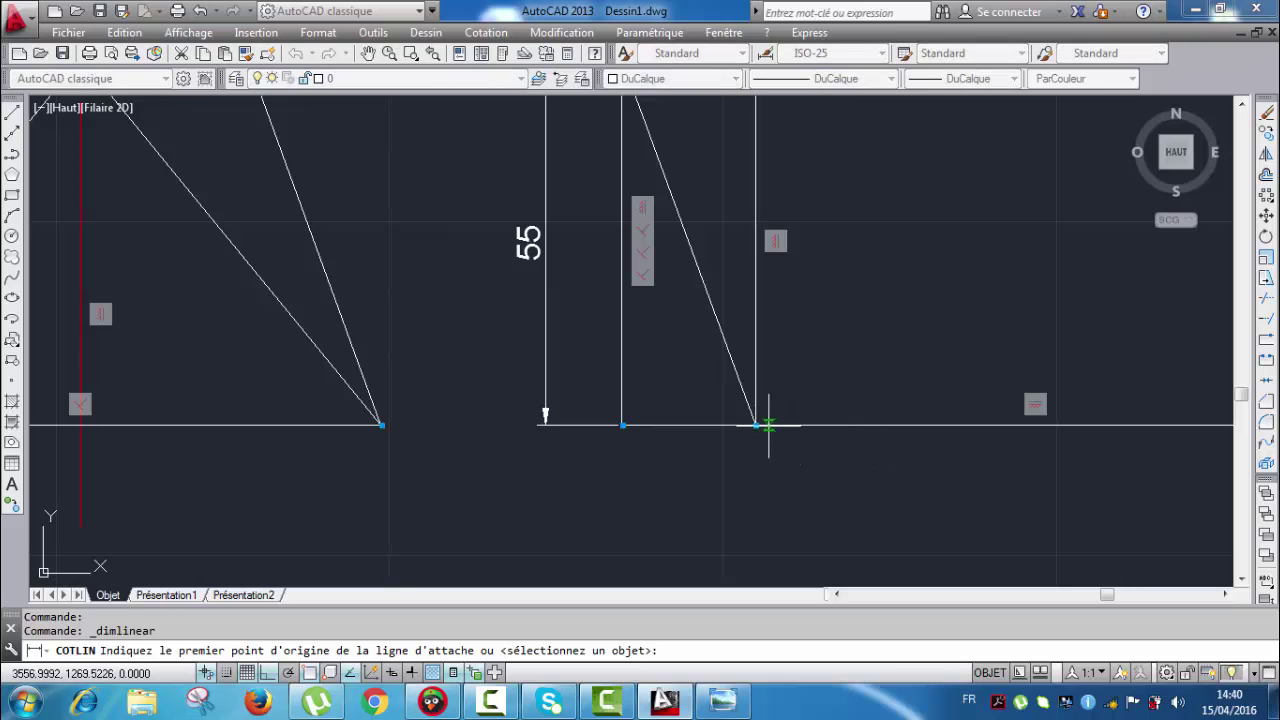
pyautogui.click(757, 424)
pyautogui.click(621, 427)
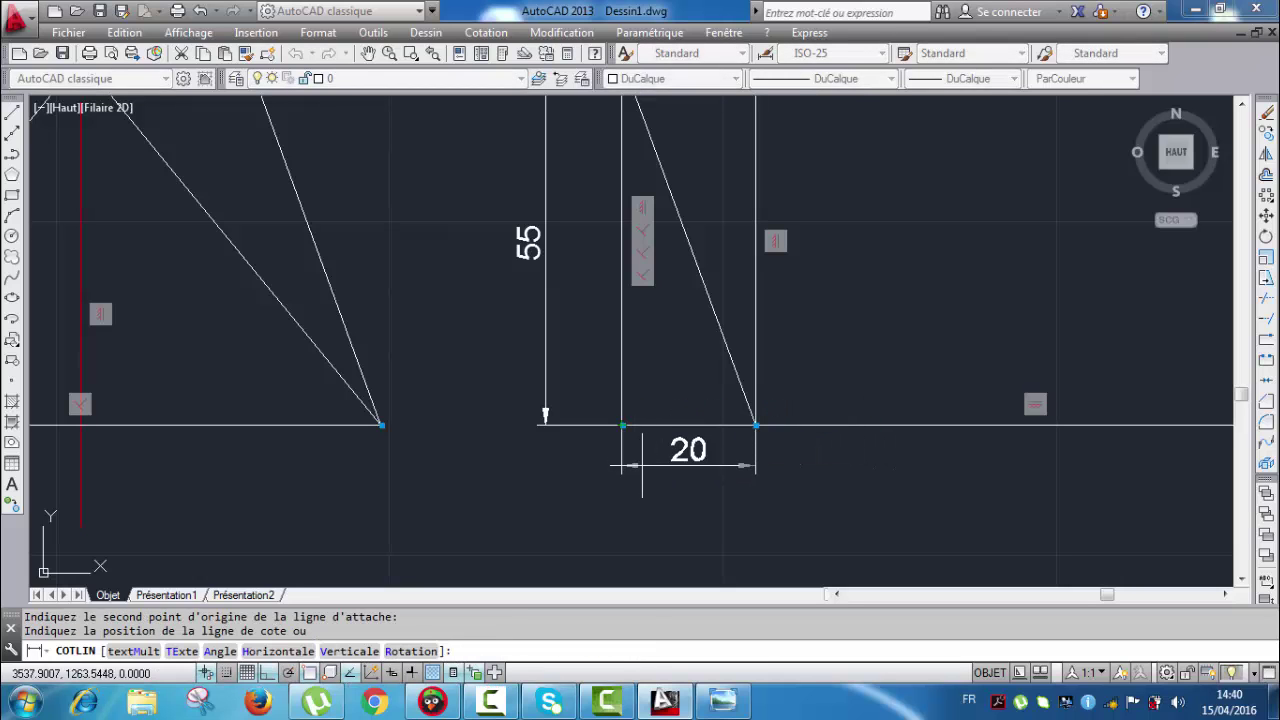
pyautogui.click(642, 465)
# Step: Inspect the vertical line between the circle's lowest point and the square's bottom edge in the plan view
pyautogui.scroll(-4, 663, 449)
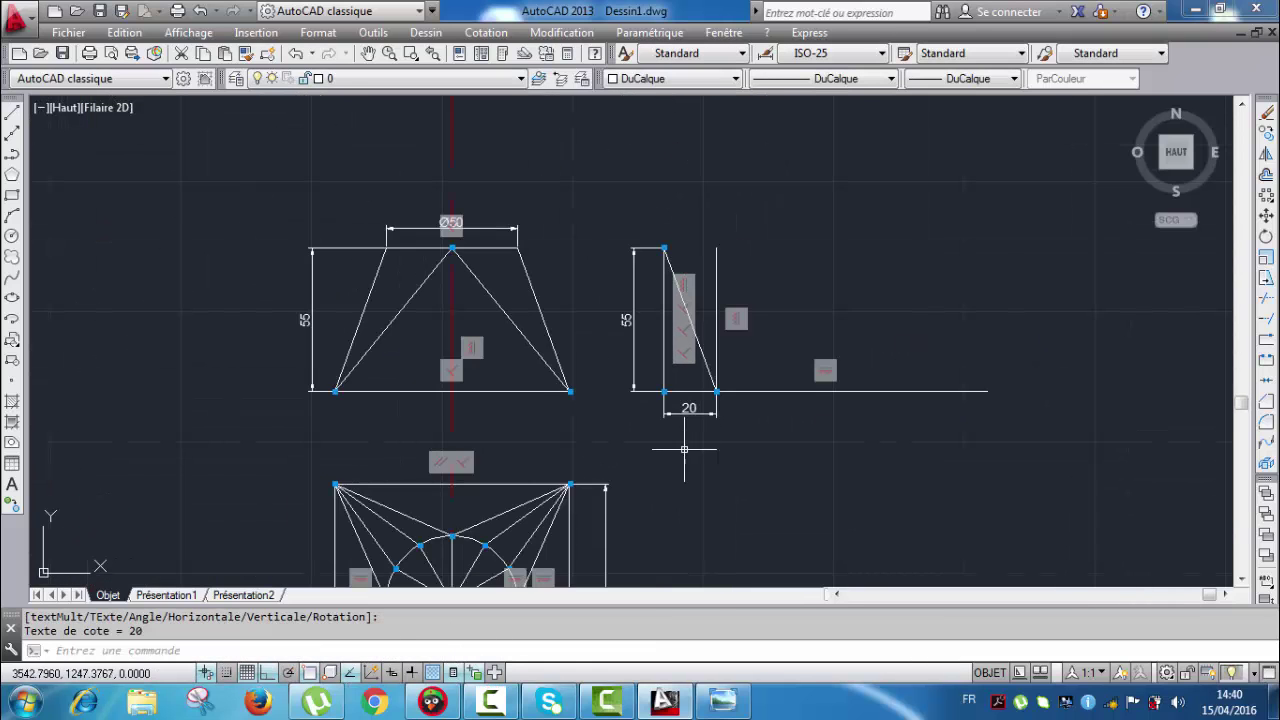
pyautogui.moveTo(684, 449); pyautogui.dragTo(737, 261, button='middle')
pyautogui.scroll(4, 510, 480)
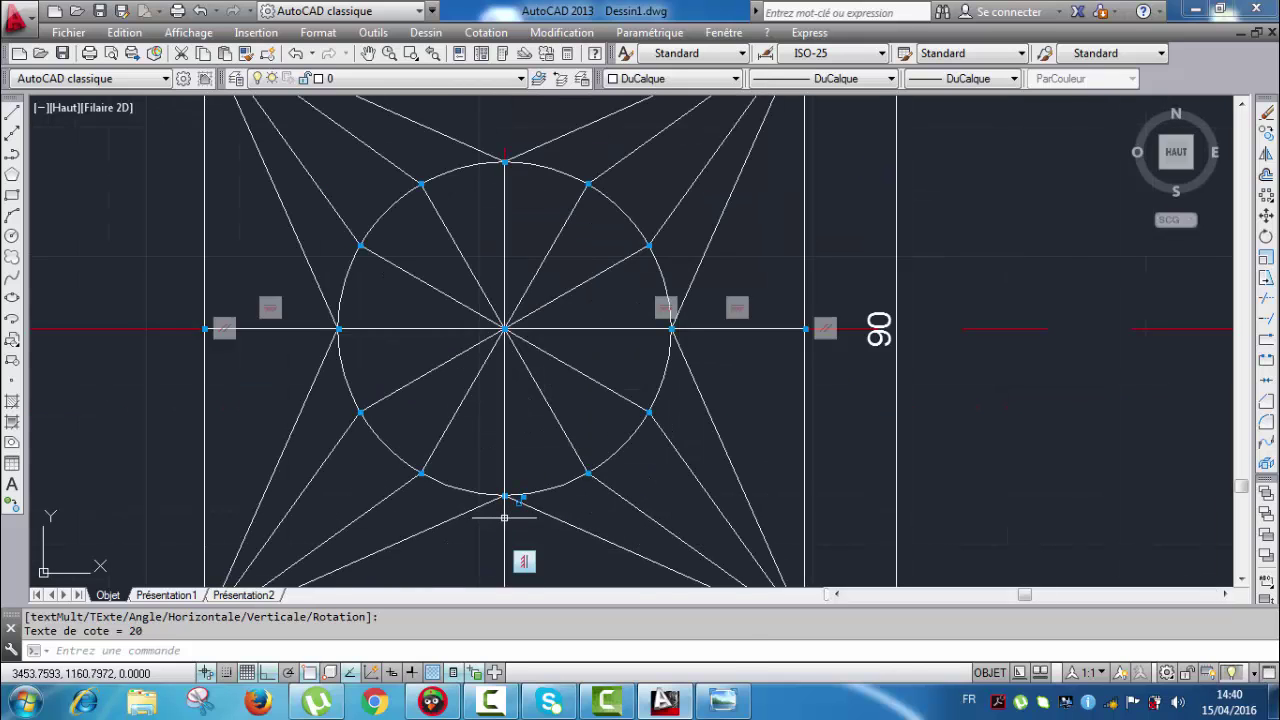
pyautogui.click(504, 517)
pyautogui.press('Escape')
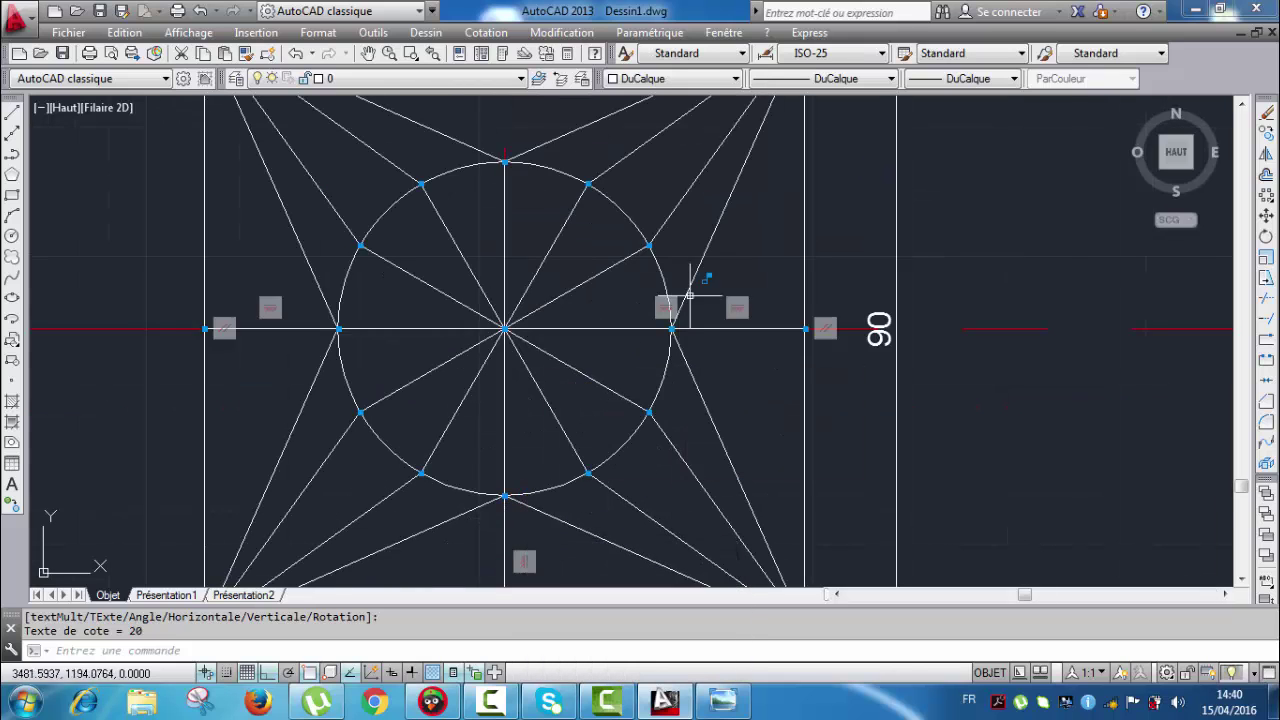
# Step: Review the true-length triangle beside the front view and recheck the length of its diagonal
pyautogui.scroll(-2, 693, 275)
pyautogui.moveTo(746, 260); pyautogui.dragTo(637, 437, button='middle')
pyautogui.scroll(1, 745, 248)
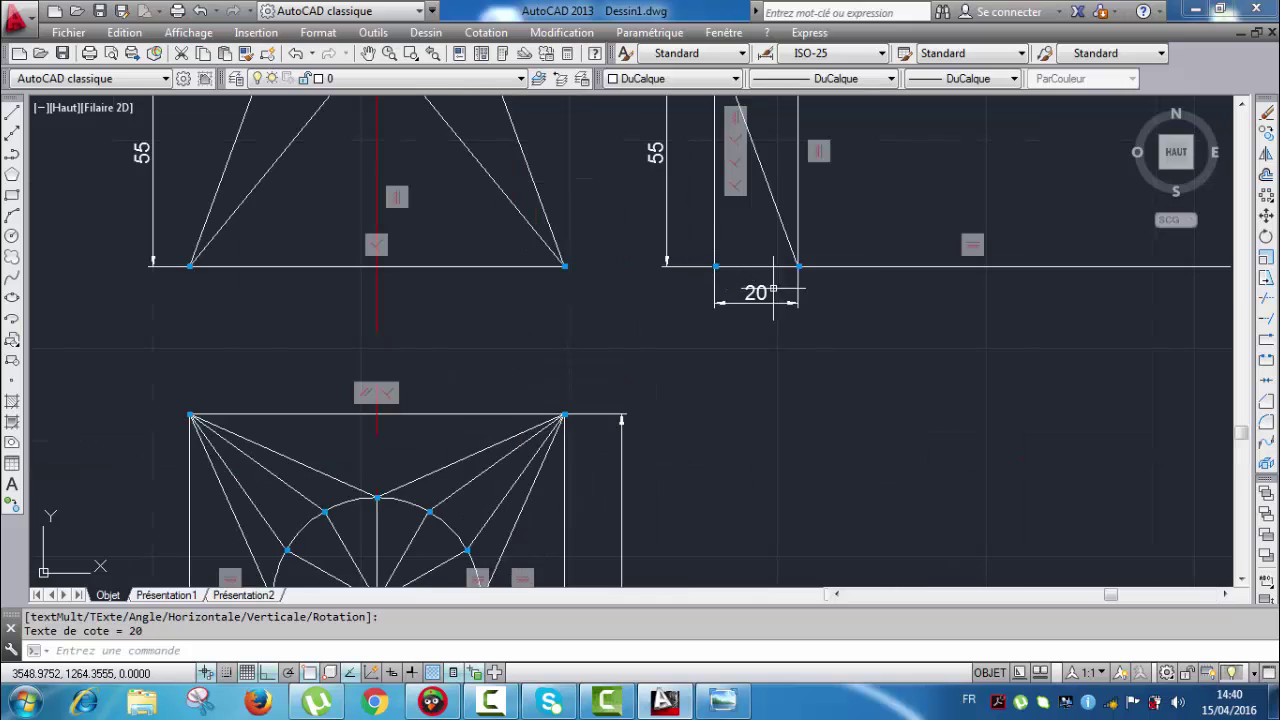
pyautogui.moveTo(773, 289); pyautogui.dragTo(761, 407, button='middle')
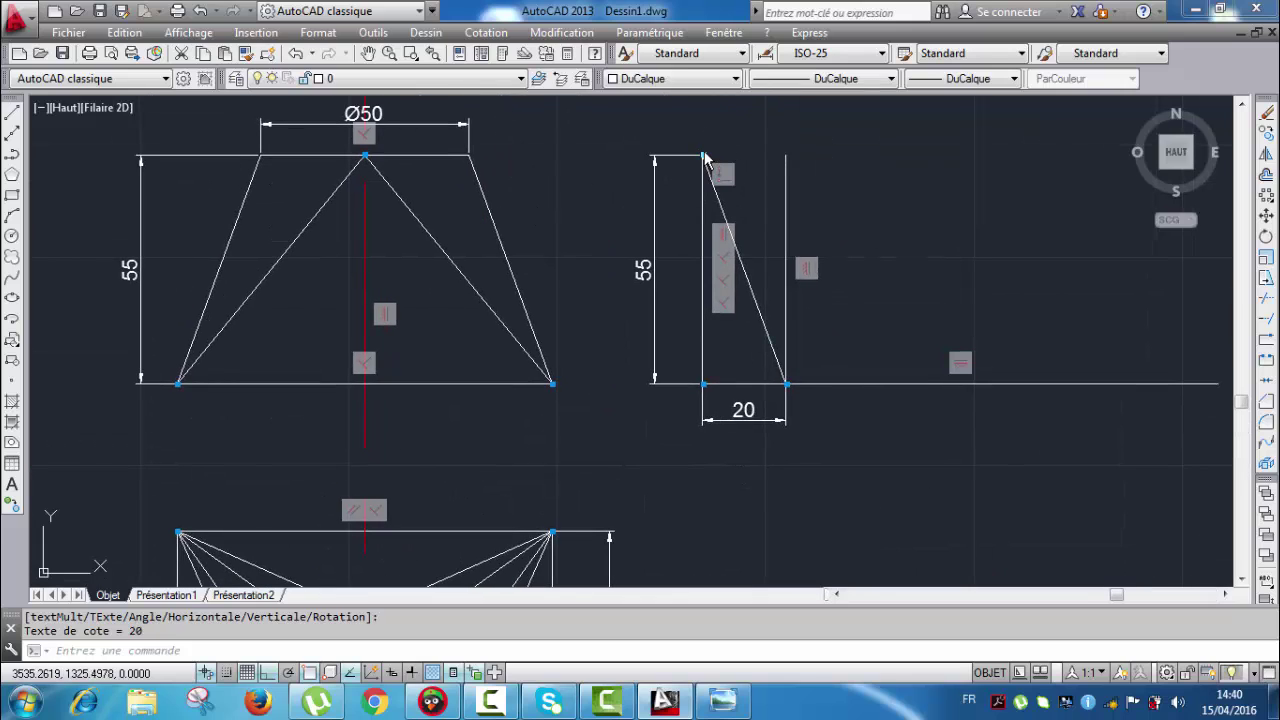
pyautogui.scroll(4, 791, 377)
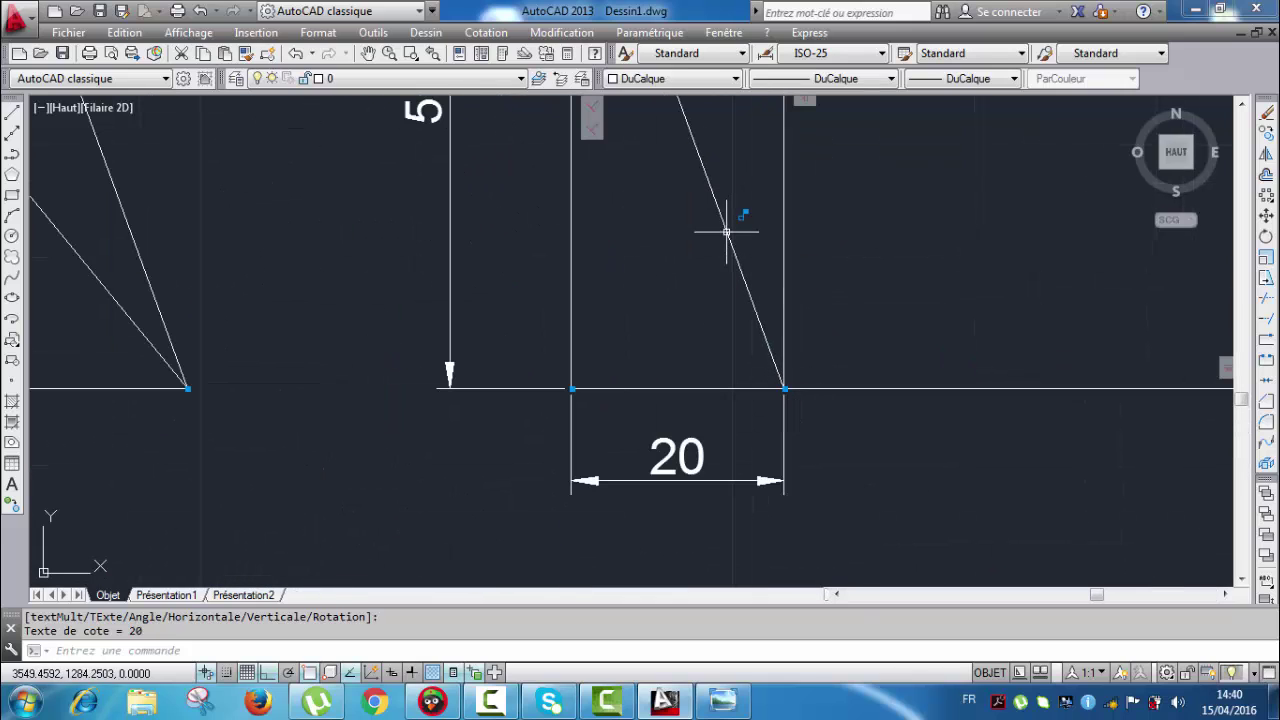
pyautogui.scroll(-5, 737, 260)
pyautogui.scroll(3, 712, 302)
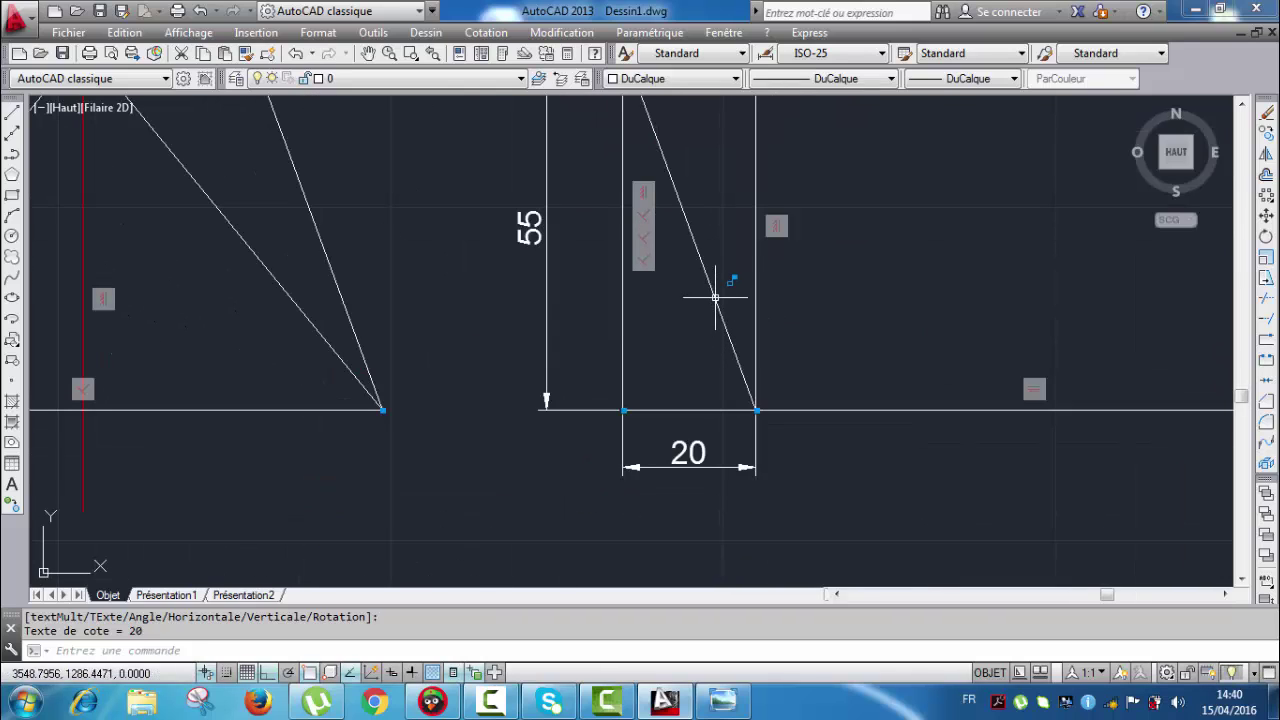
pyautogui.click(713, 294)
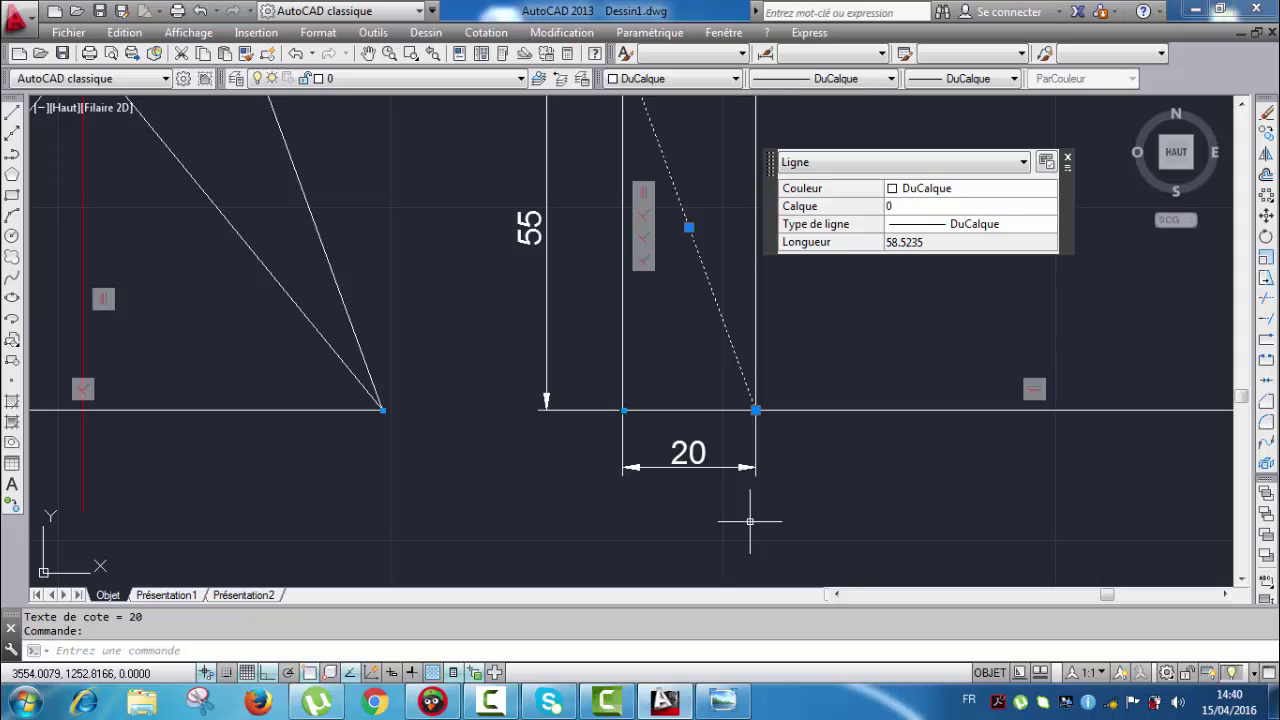
pyautogui.press('Escape')
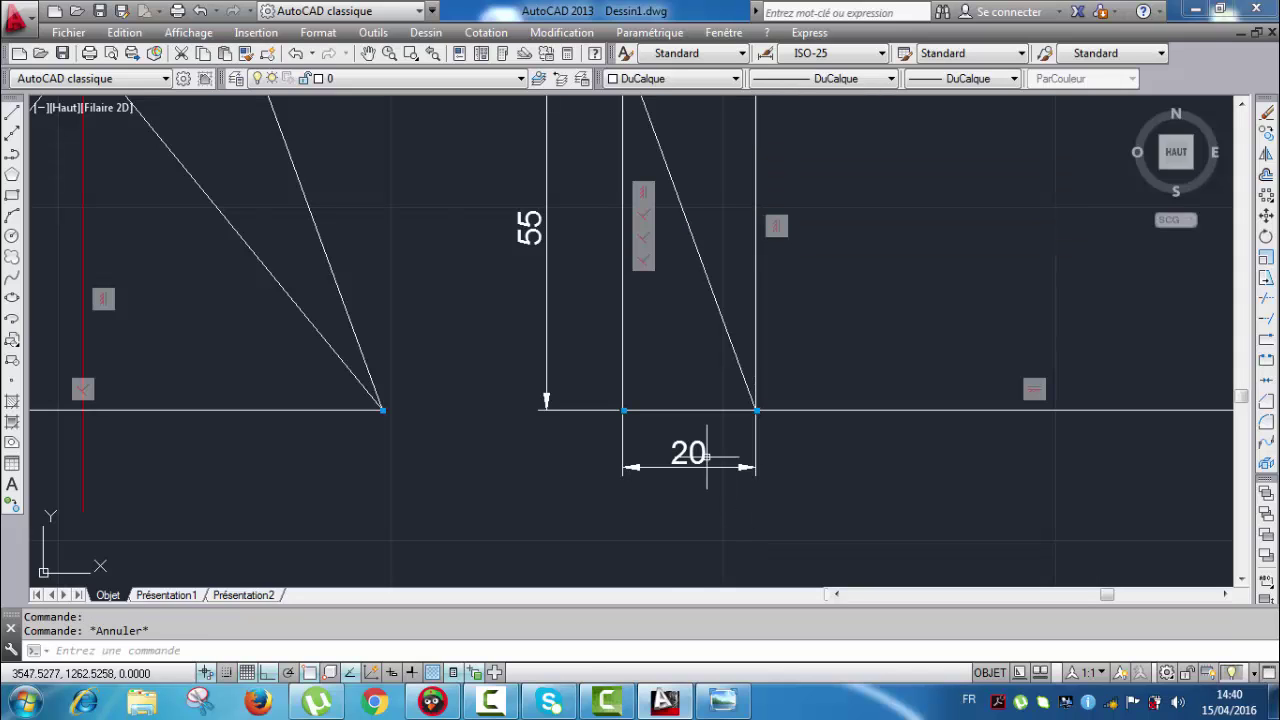
# Step: Switch to the reference image in the photo viewer, examine the "mn" height calculation and the development sketch, and minimize it
pyautogui.click(722, 700)
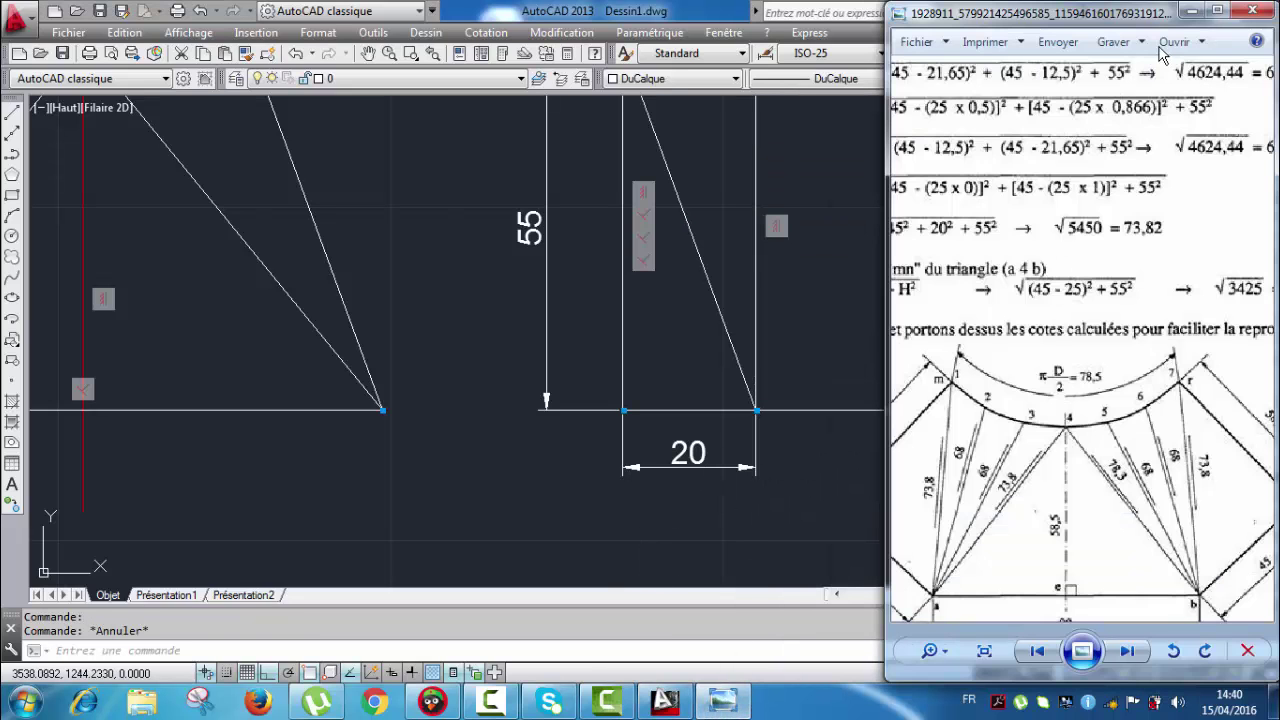
pyautogui.scroll(-5, 1001, 366)
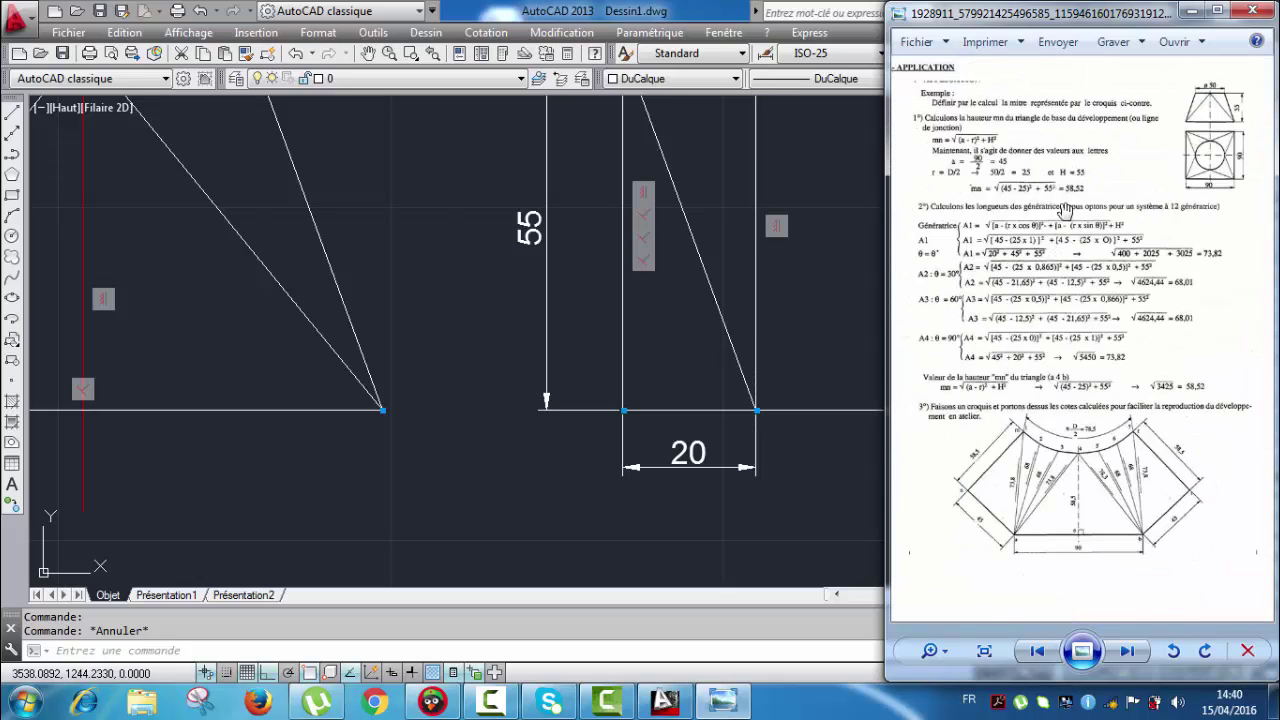
pyautogui.scroll(1, 1066, 208)
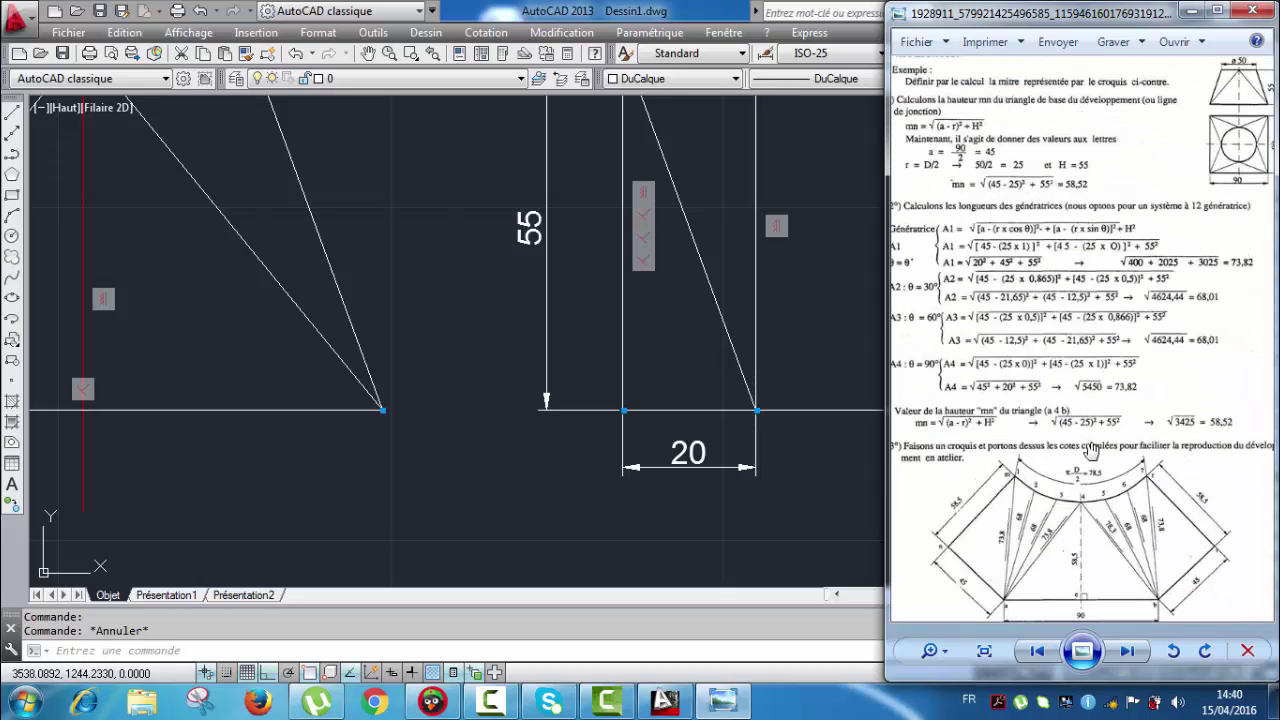
pyautogui.scroll(4, 1080, 520)
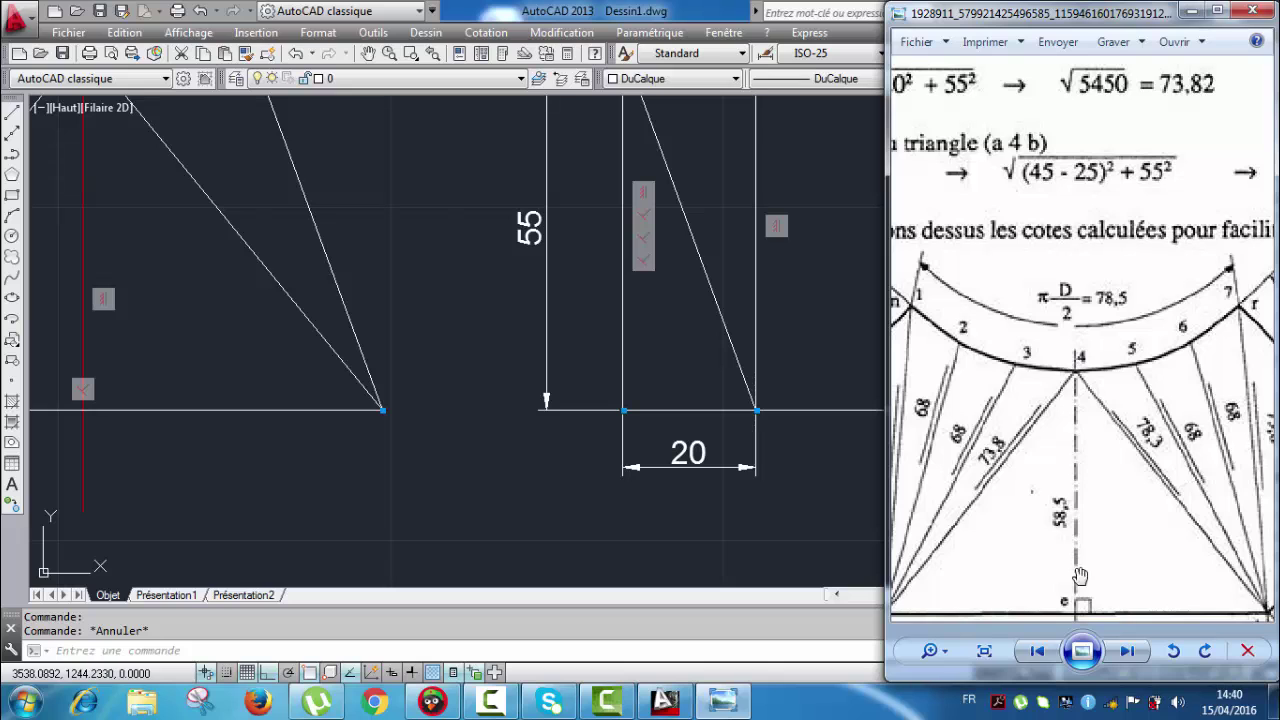
pyautogui.moveTo(1080, 576); pyautogui.dragTo(1088, 486)
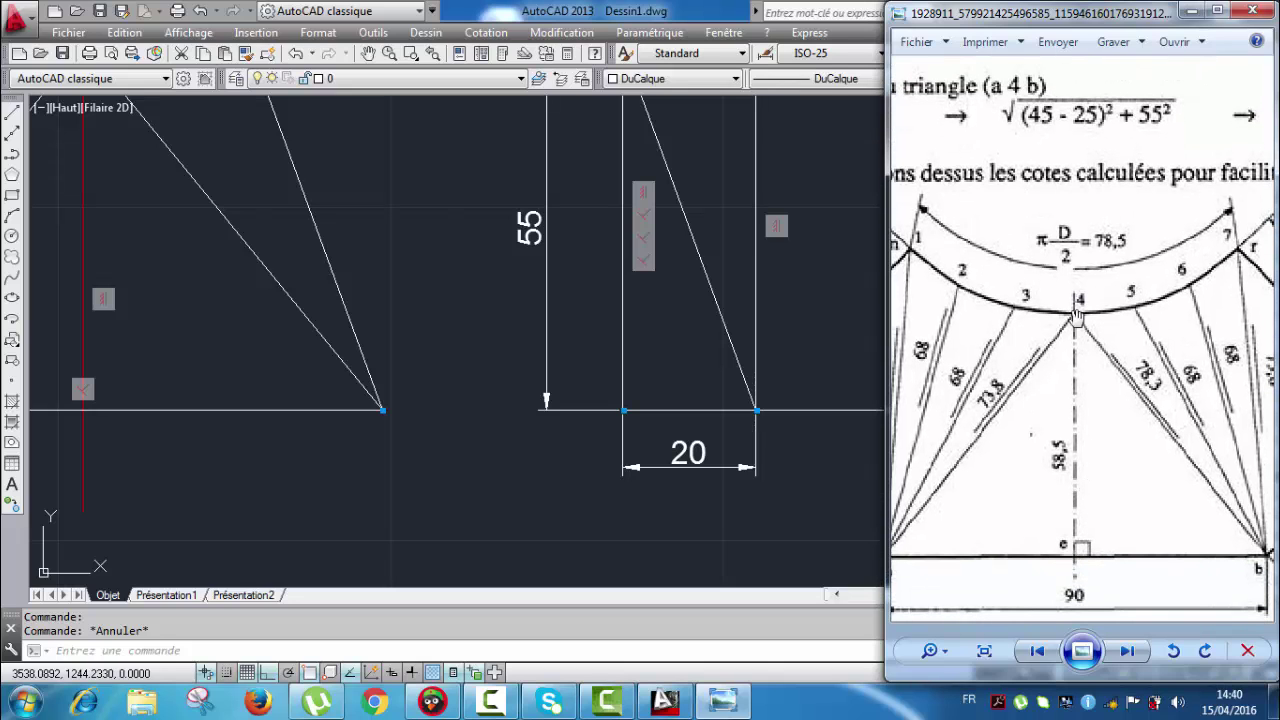
pyautogui.scroll(-1, 1071, 310)
pyautogui.scroll(2, 1075, 451)
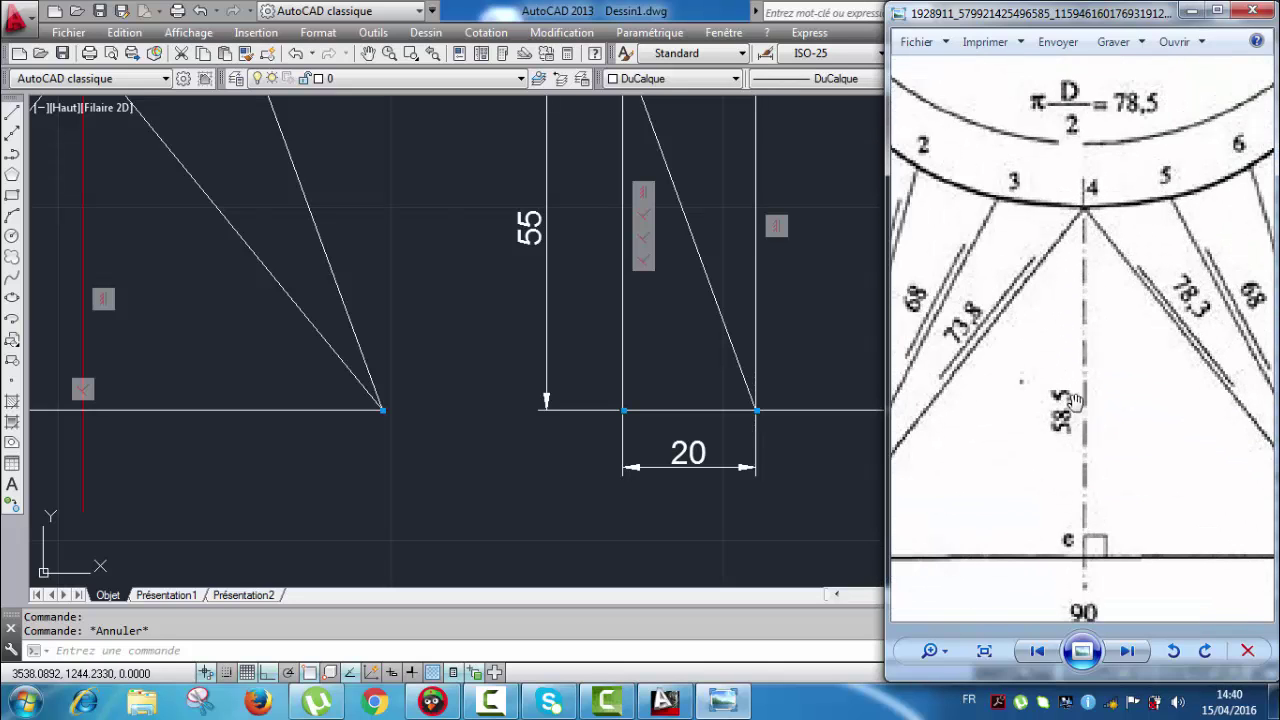
pyautogui.scroll(-2, 1073, 400)
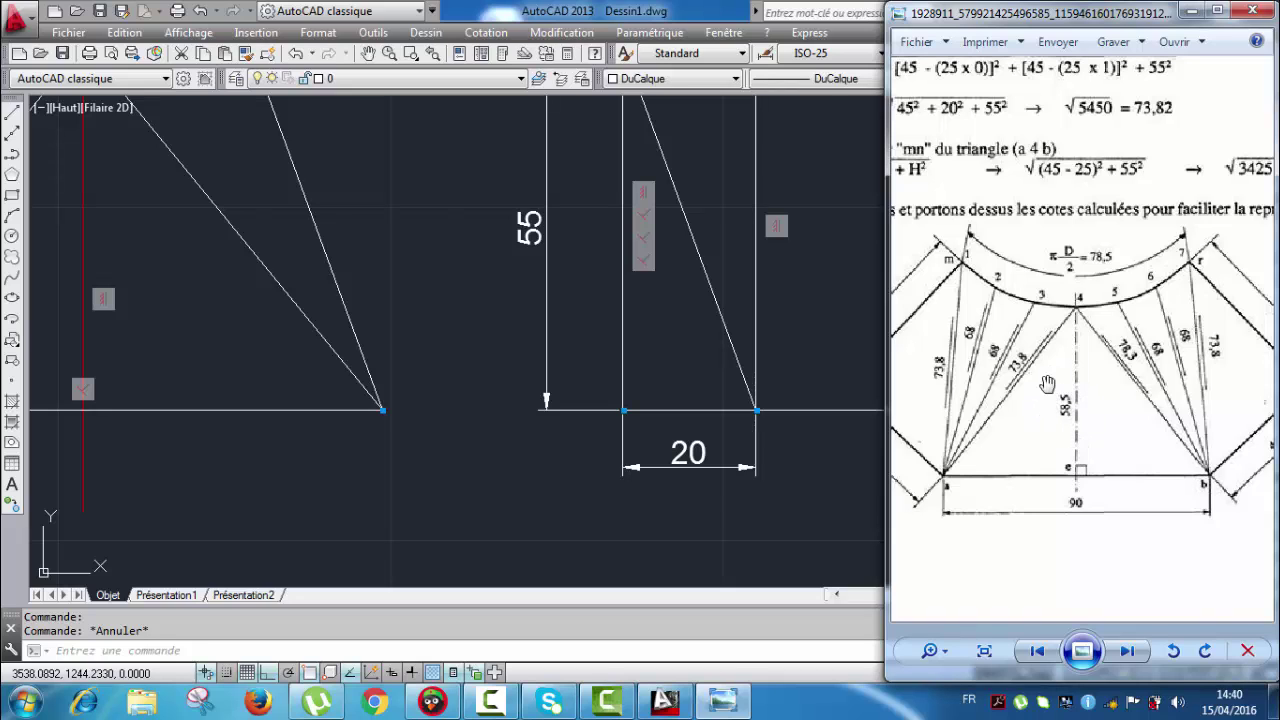
pyautogui.scroll(-3, 1047, 384)
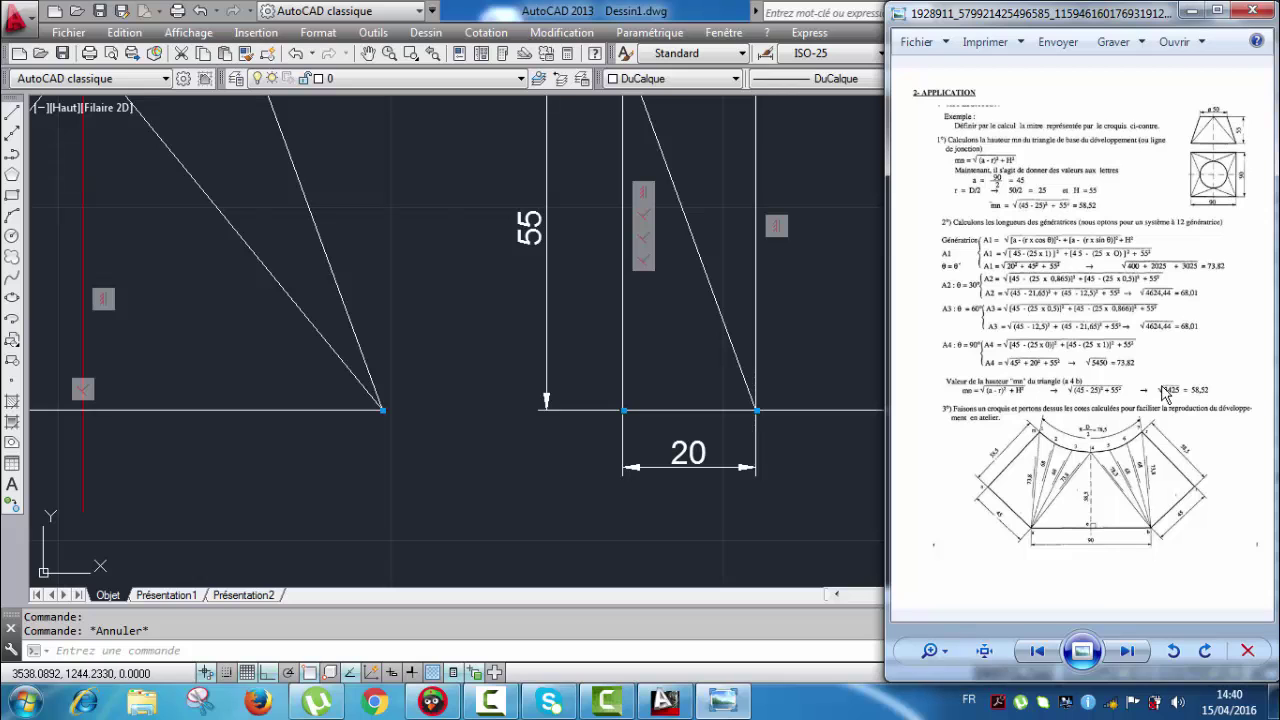
pyautogui.click(1190, 11)
# Step: Draw a vertical line 58.5 long, running downward in the empty area below the plan view, to start the development
pyautogui.scroll(-6, 700, 360)
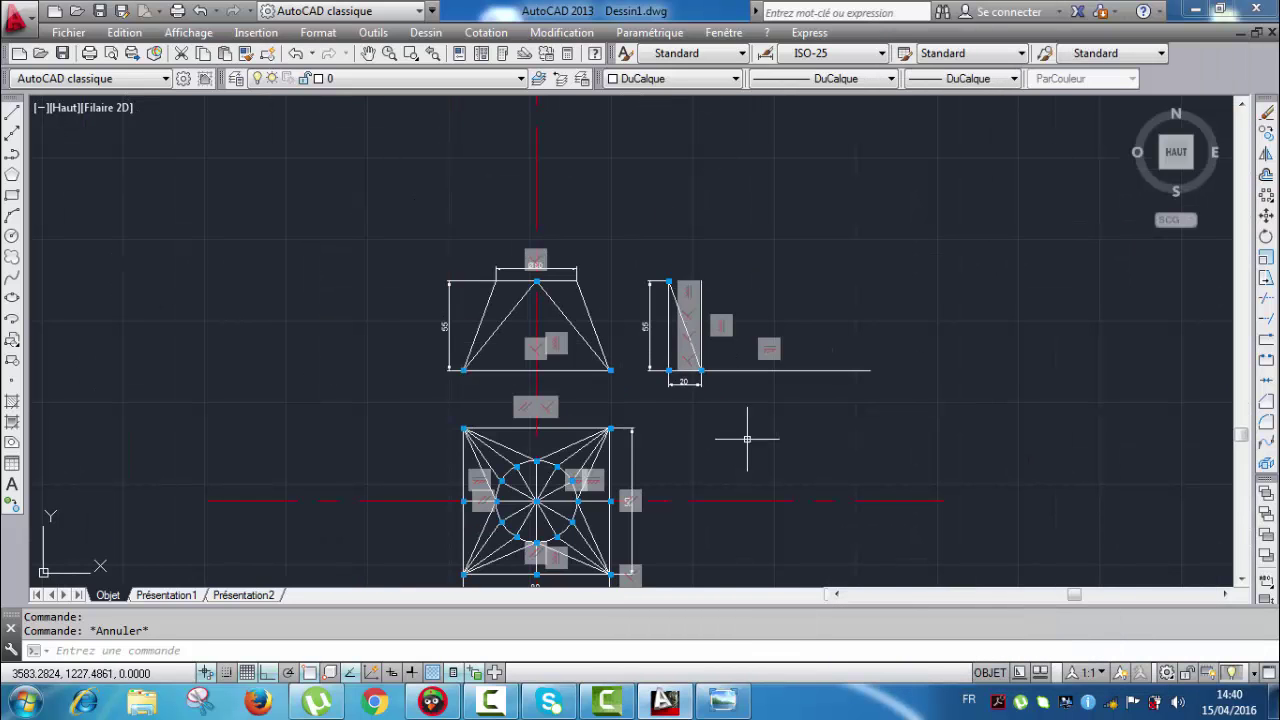
pyautogui.moveTo(749, 434); pyautogui.dragTo(688, 263, button='middle')
pyautogui.scroll(-2, 688, 263)
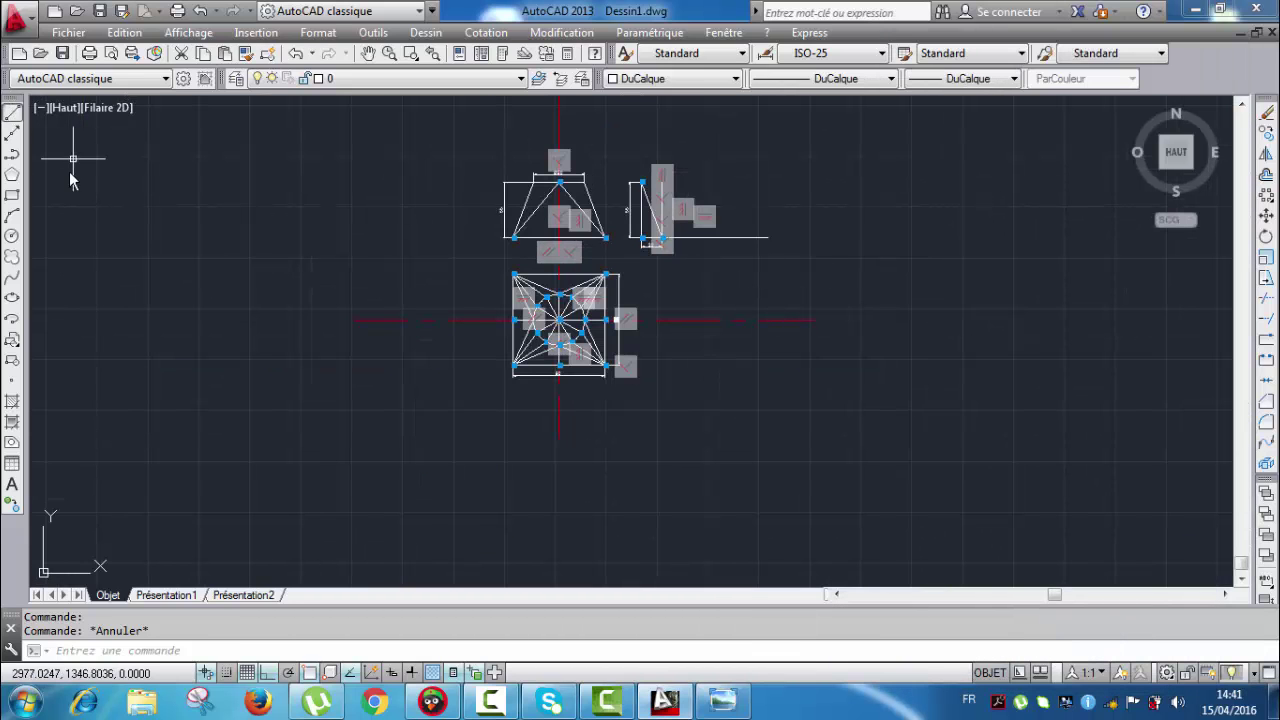
pyautogui.click(12, 112)
pyautogui.moveTo(635, 449); pyautogui.dragTo(729, 389, button='middle')
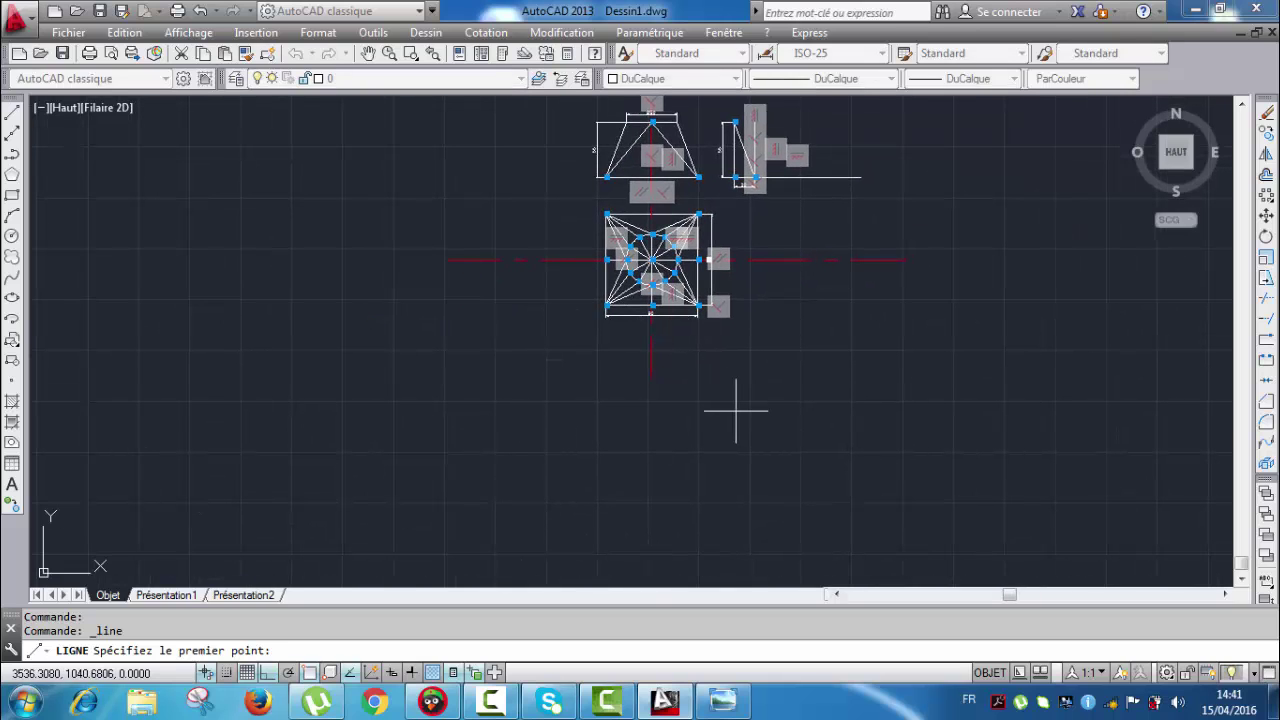
pyautogui.click(757, 413)
pyautogui.moveTo(751, 465); pyautogui.dragTo(757, 383, button='middle')
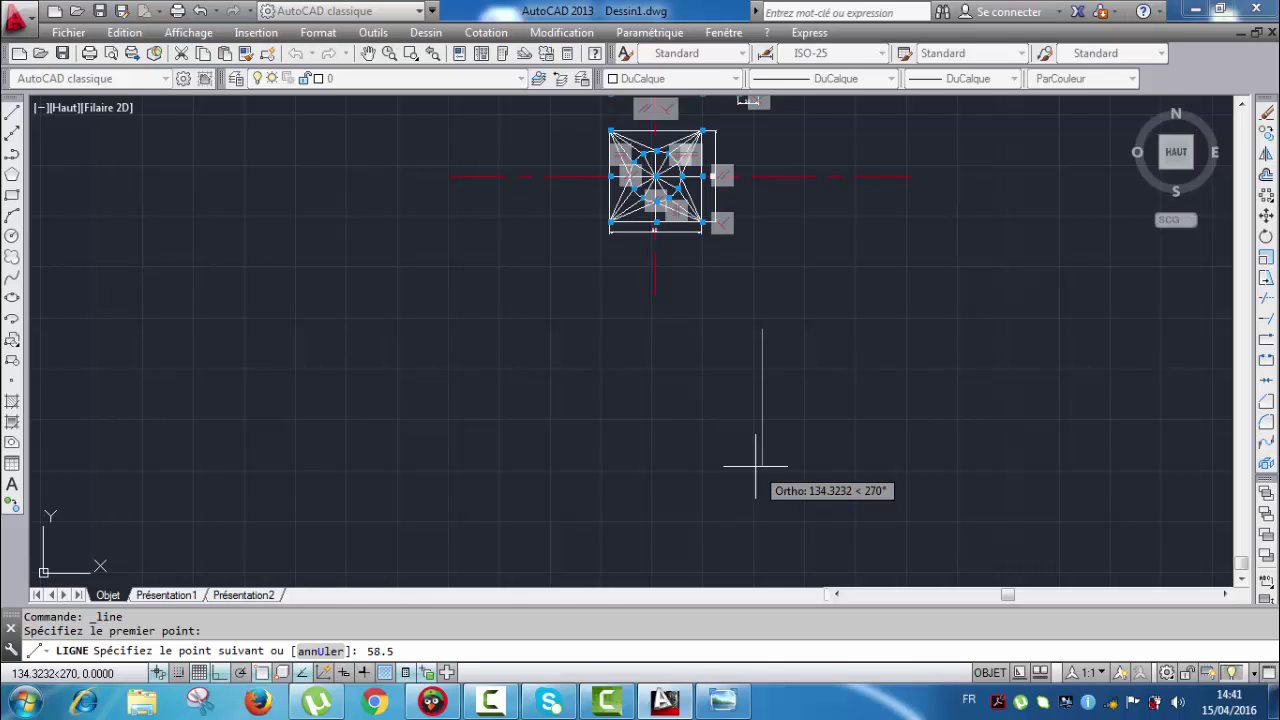
pyautogui.press('Return')
pyautogui.press('Escape')
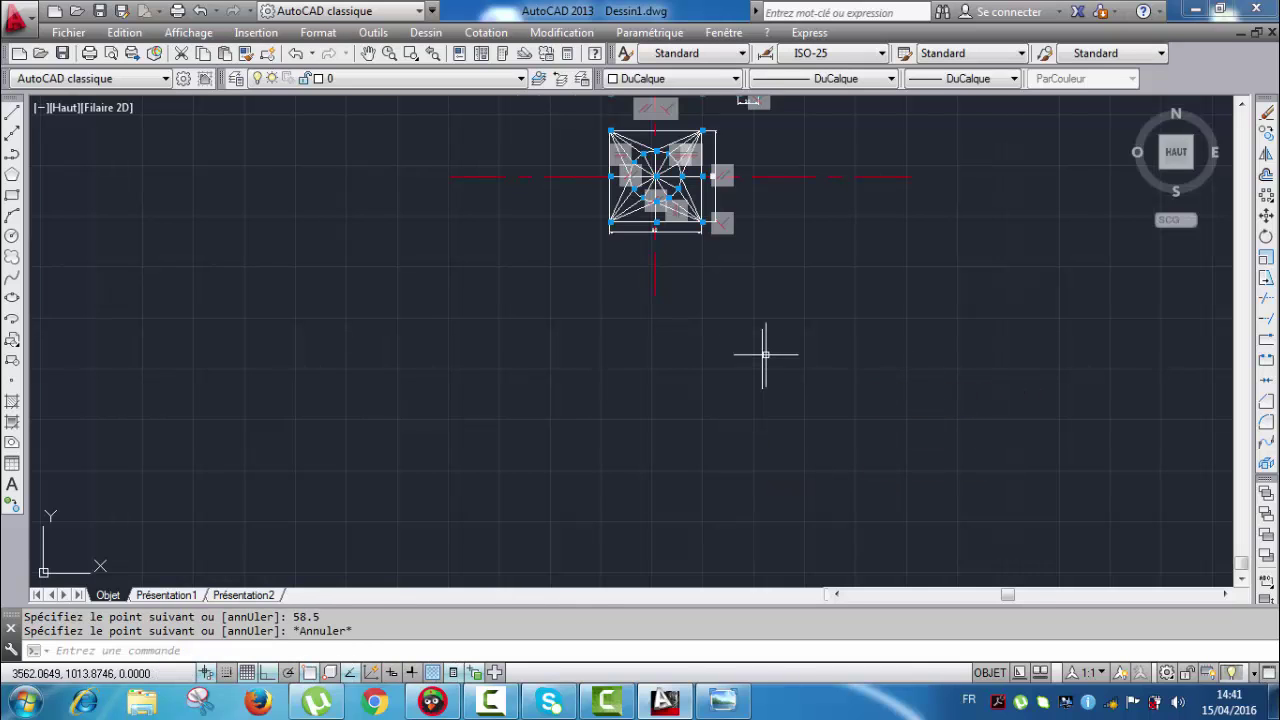
# Step: Add a horizontal linear dimension from the midpoint of the square's bottom edge to its left corner, just below the edge in the plan view
pyautogui.scroll(5, 762, 356)
pyautogui.scroll(-4, 716, 349)
pyautogui.scroll(6, 749, 331)
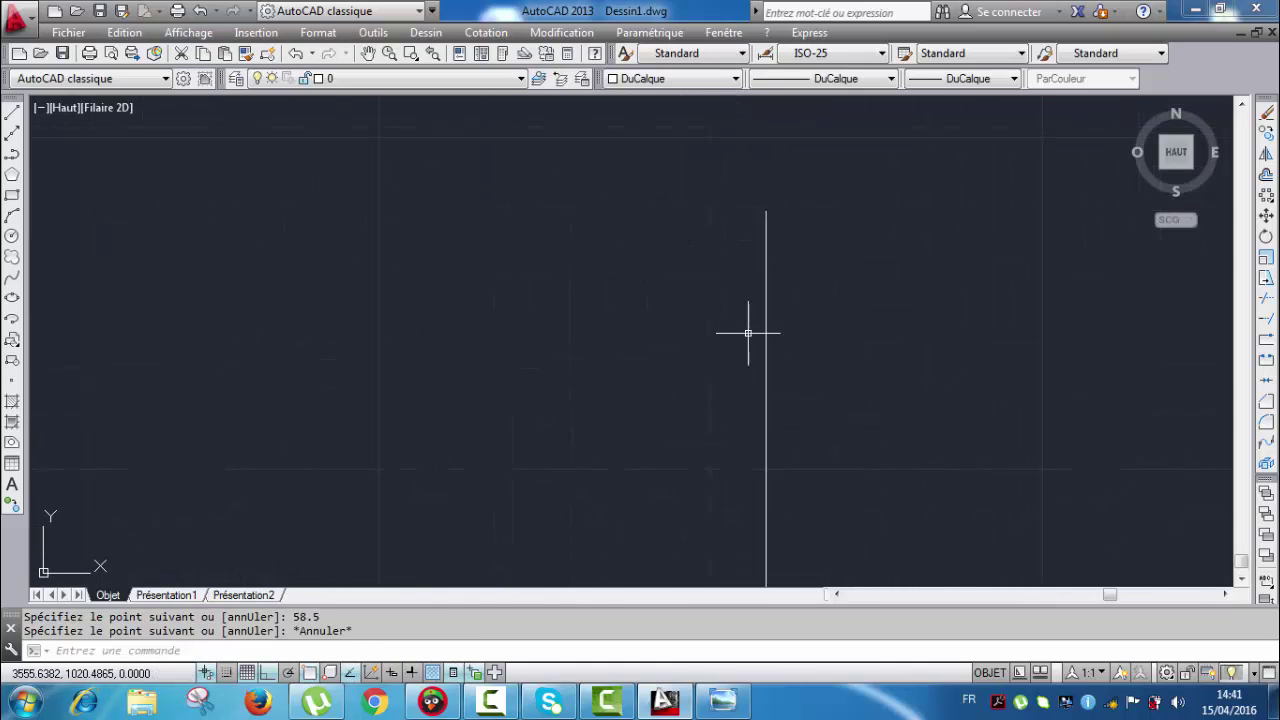
pyautogui.scroll(-6, 750, 330)
pyautogui.moveTo(747, 216)
pyautogui.mouseDown(button='middle')
pyautogui.moveTo(748, 277)
pyautogui.moveTo(749, 220)
pyautogui.mouseUp(button='middle')
pyautogui.moveTo(560, 103); pyautogui.dragTo(573, 236, button='middle')
pyautogui.scroll(3, 572, 234)
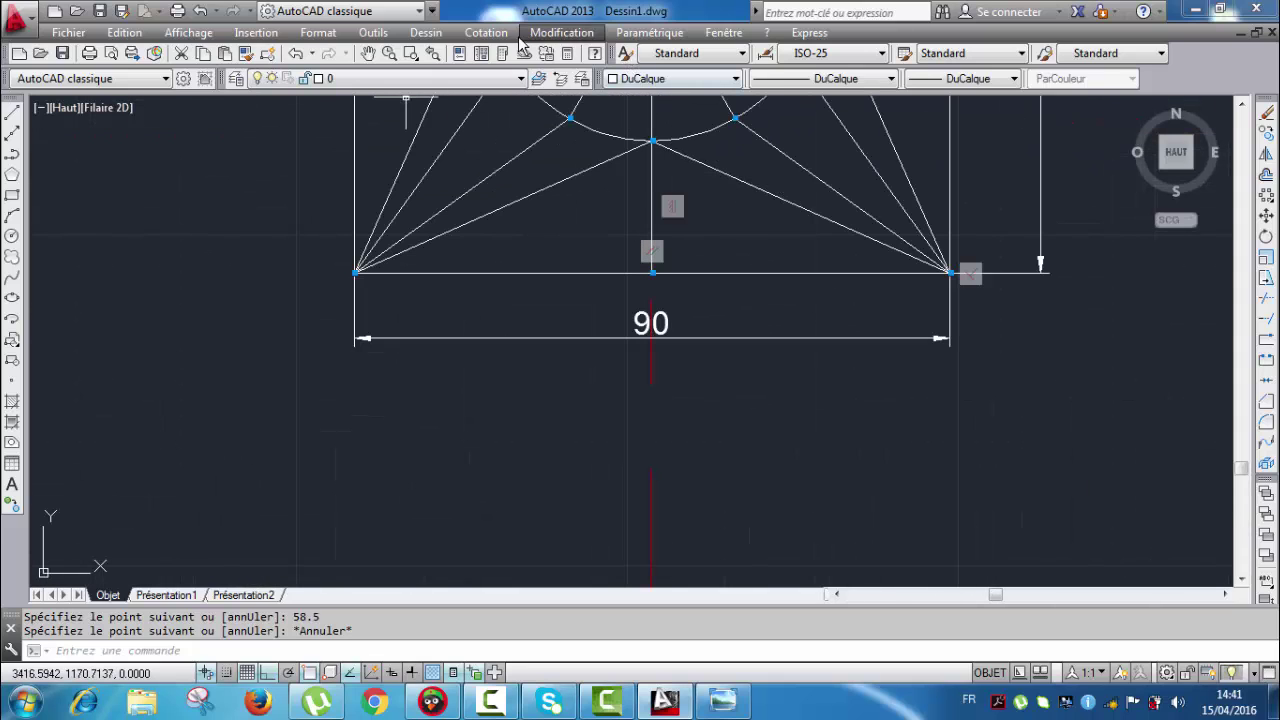
pyautogui.click(484, 33)
pyautogui.click(505, 84)
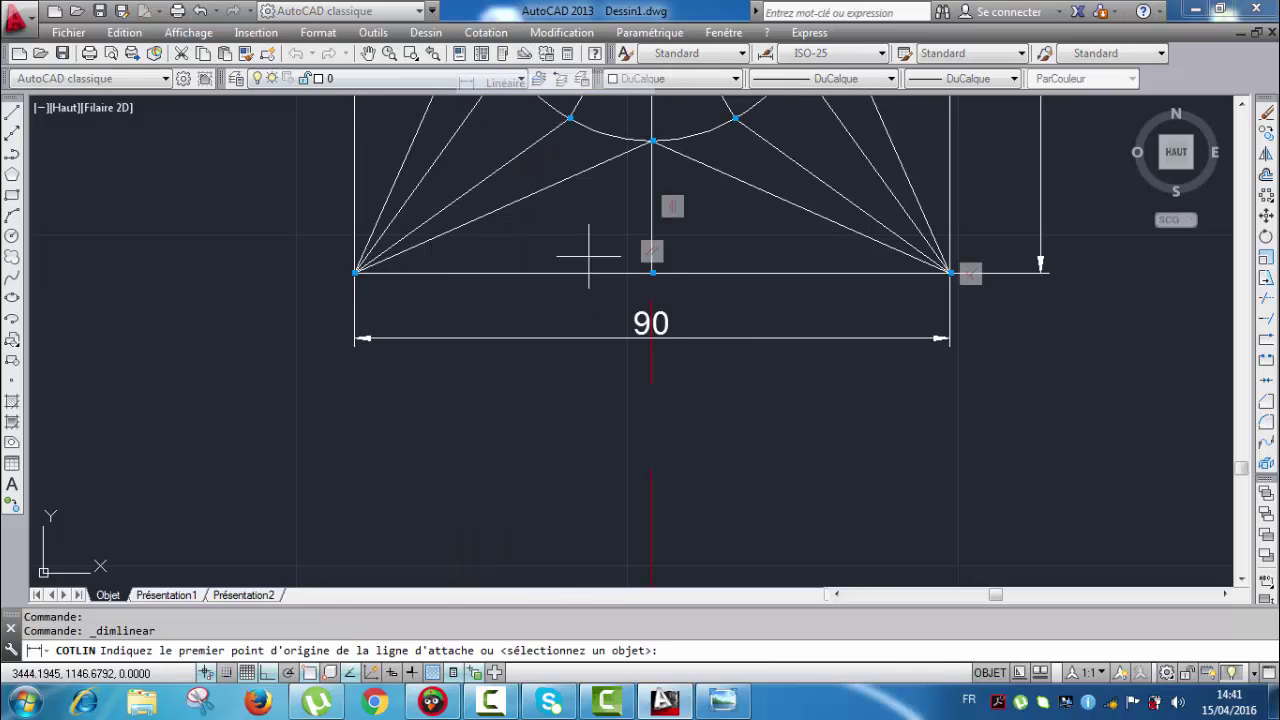
pyautogui.click(651, 272)
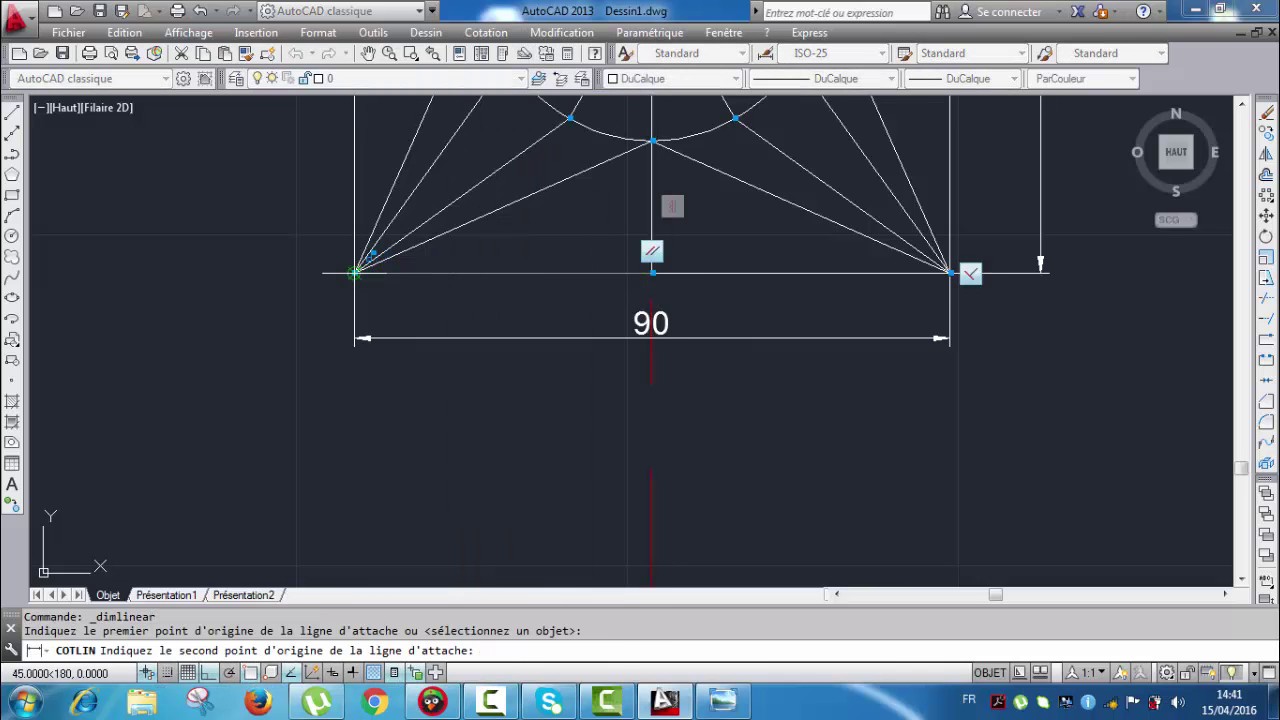
pyautogui.click(356, 272)
pyautogui.press('Escape')
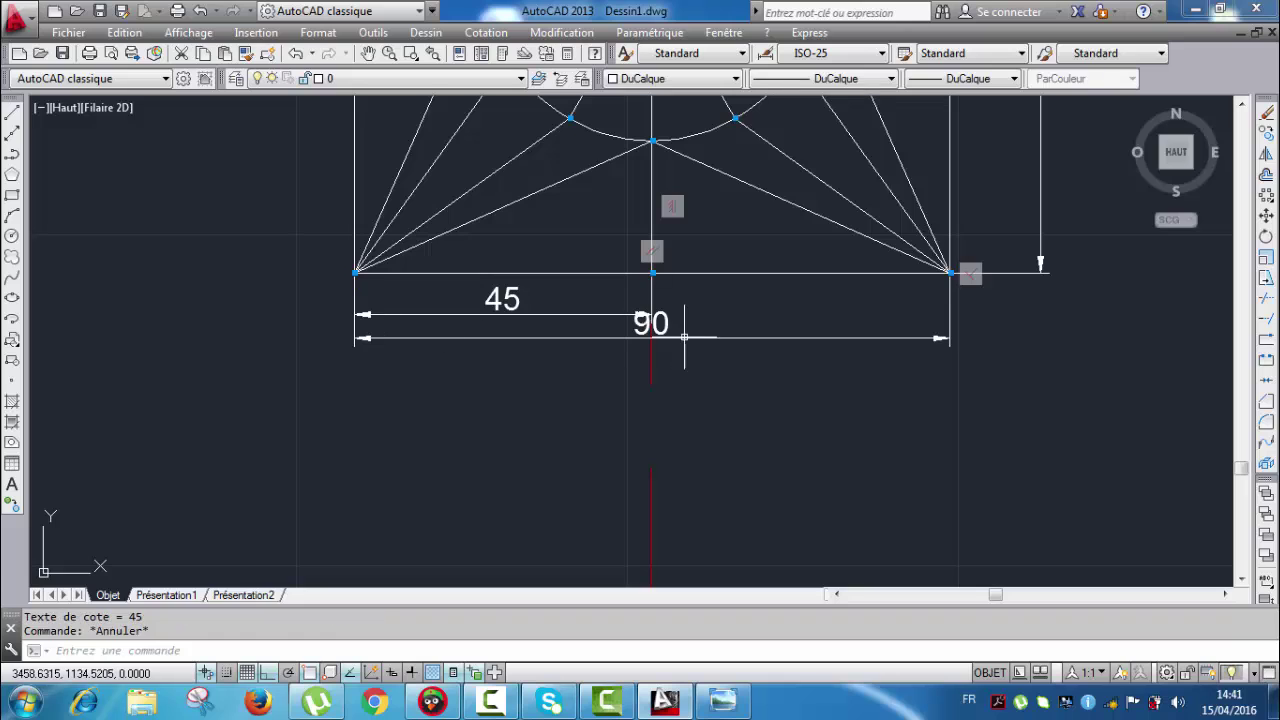
# Step: Move the overall width dimension below the plan view farther down, and lower the left half-width dimension slightly to space the two apart
pyautogui.click(655, 330)
pyautogui.click(651, 321)
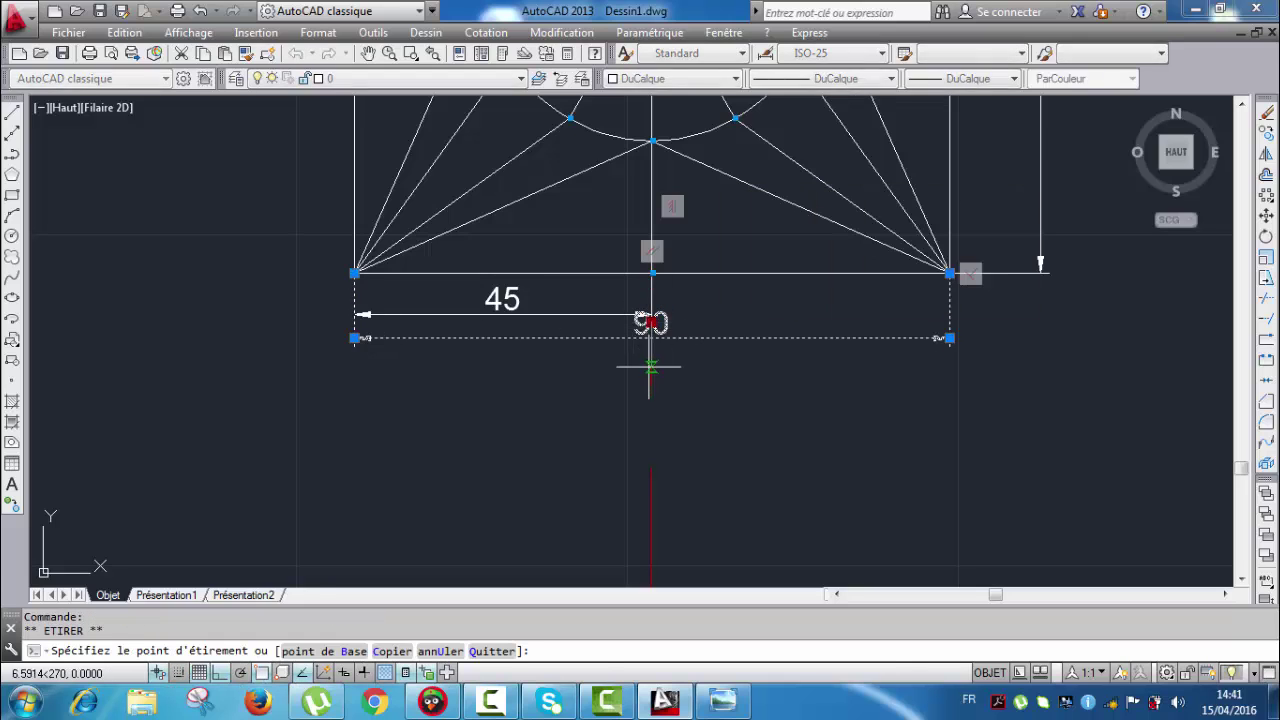
pyautogui.click(665, 369)
pyautogui.press('Escape')
pyautogui.click(509, 315)
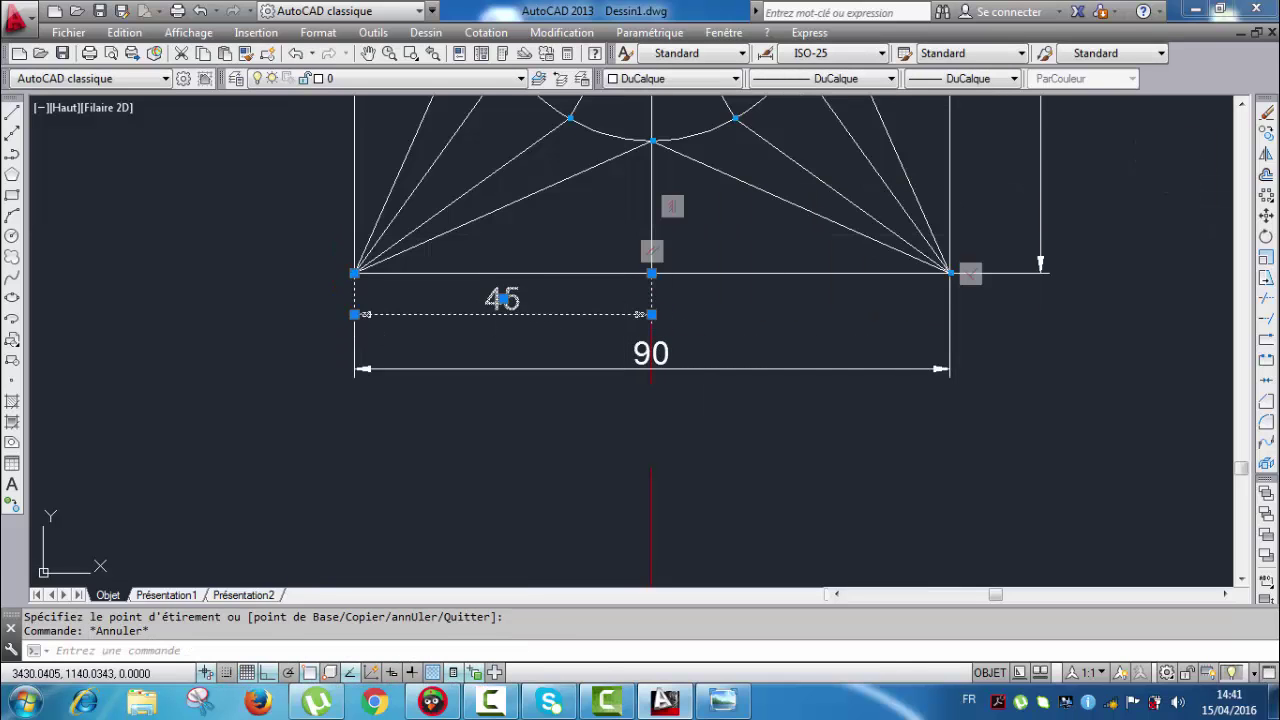
pyautogui.click(505, 299)
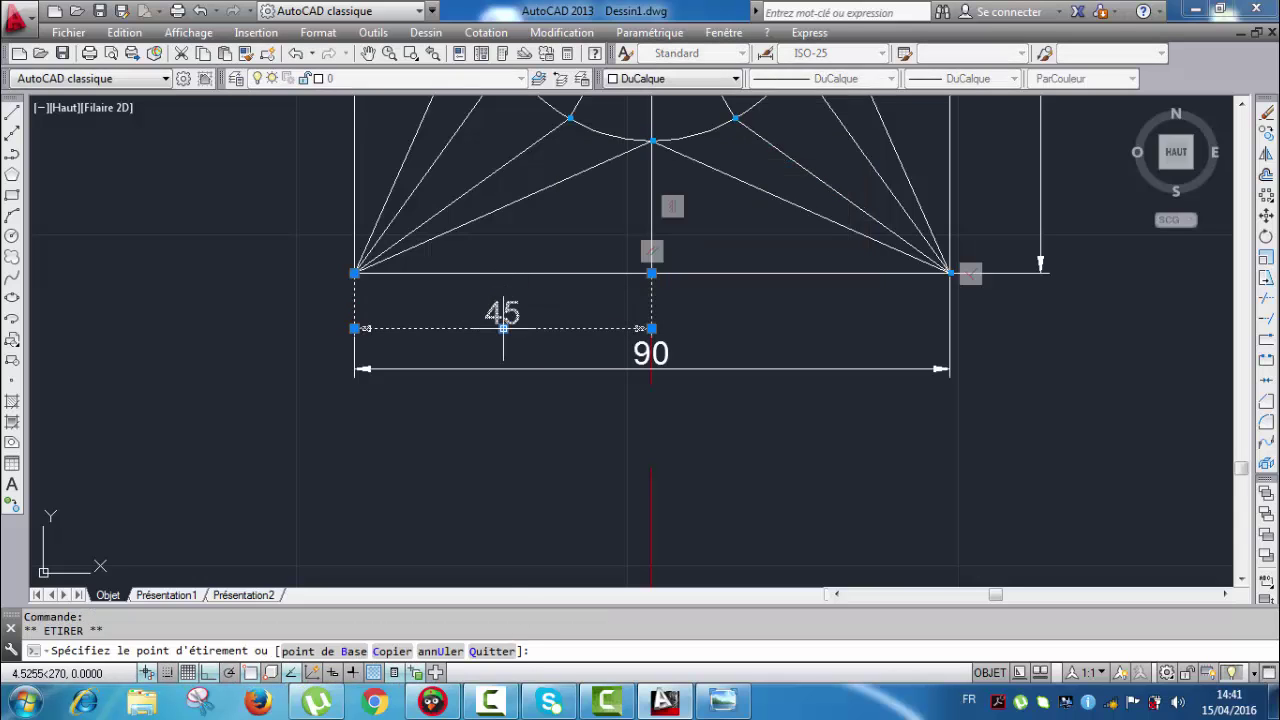
pyautogui.click(503, 334)
pyautogui.press('Escape')
# Step: Draw a horizontal line 45 long to the left from the lower end of the development's vertical line
pyautogui.scroll(-6, 524, 343)
pyautogui.moveTo(674, 407); pyautogui.dragTo(614, 294, button='middle')
pyautogui.scroll(-2, 610, 286)
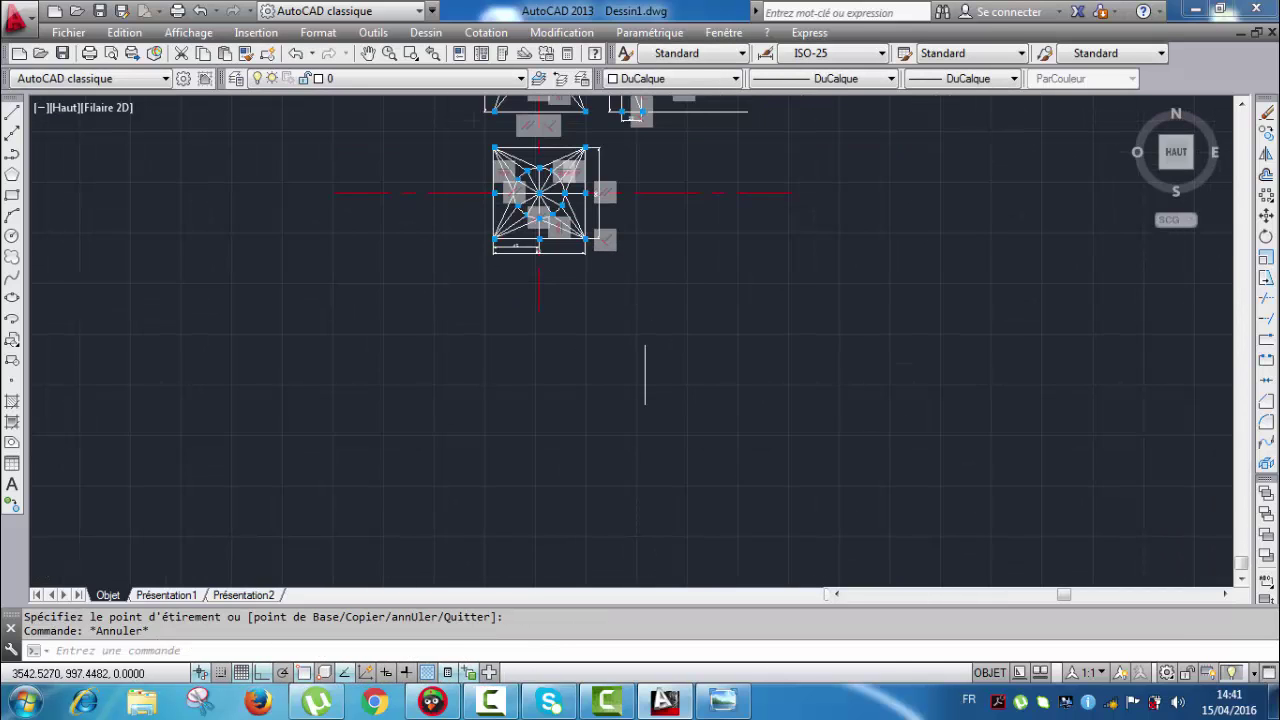
pyautogui.scroll(4, 630, 387)
pyautogui.click(13, 114)
pyautogui.scroll(2, 563, 400)
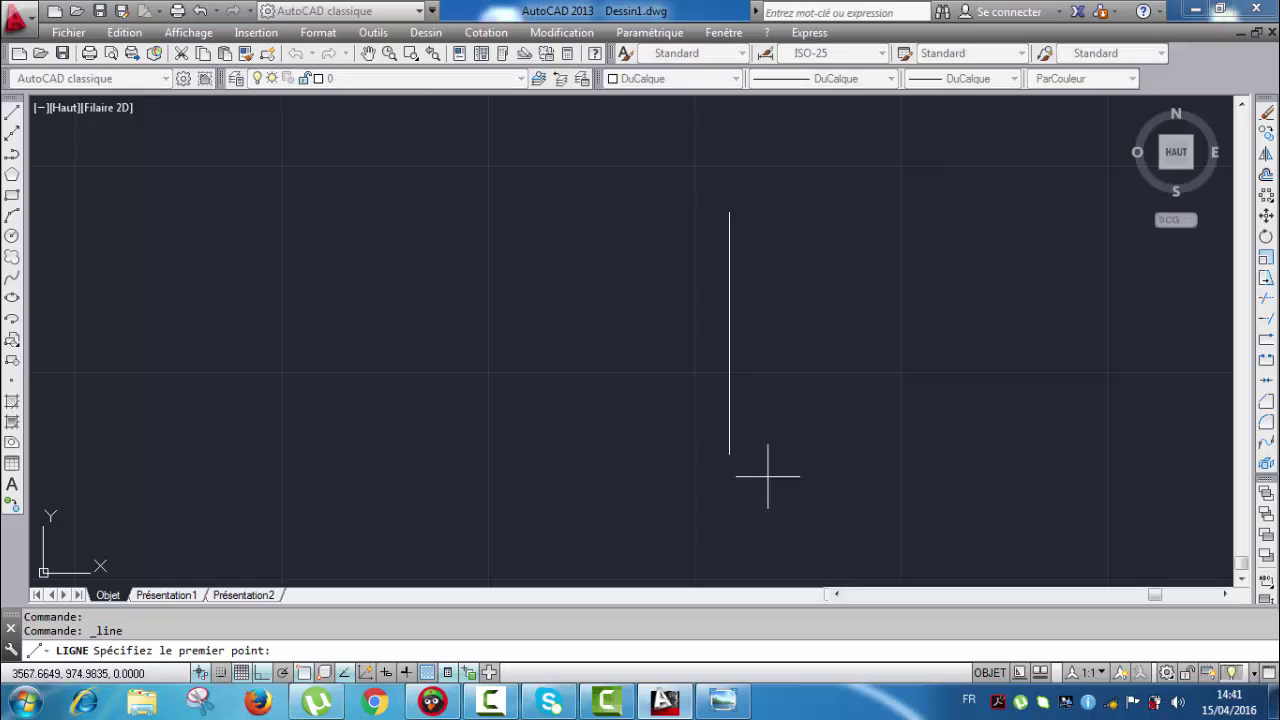
pyautogui.click(730, 453)
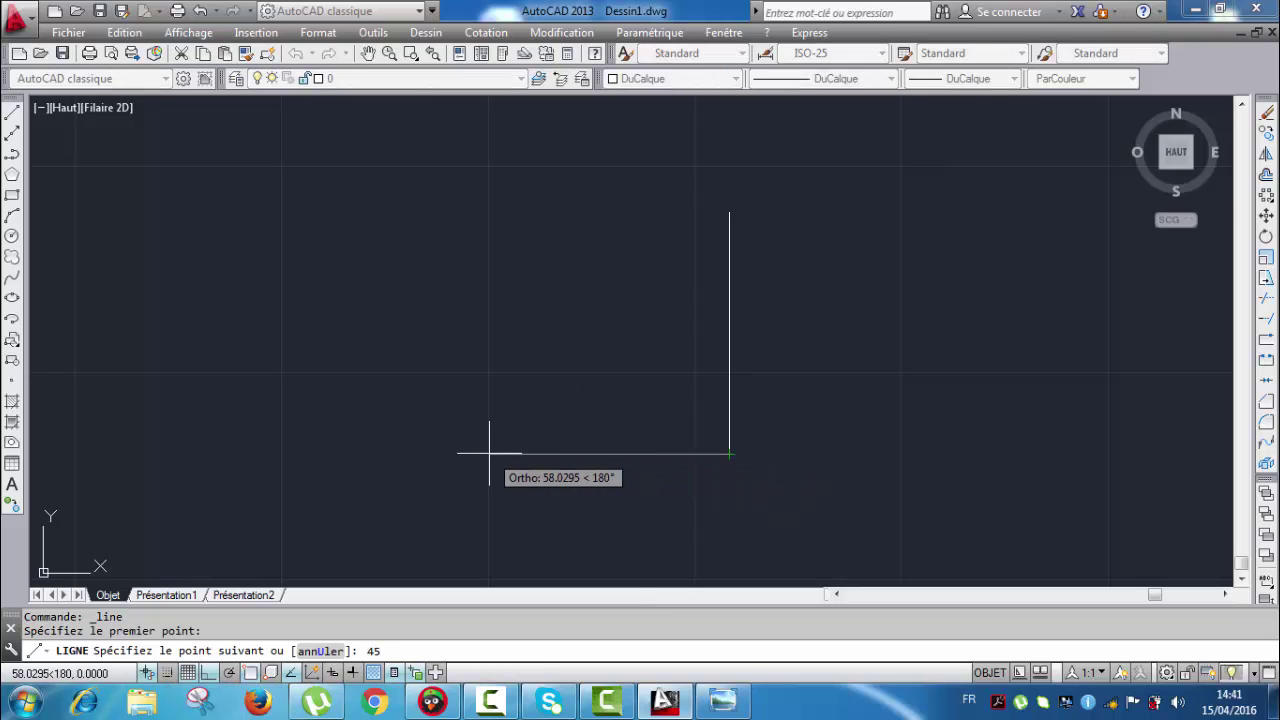
pyautogui.write('45')
pyautogui.press('Return')
pyautogui.press('Escape')
pyautogui.scroll(-4, 556, 248)
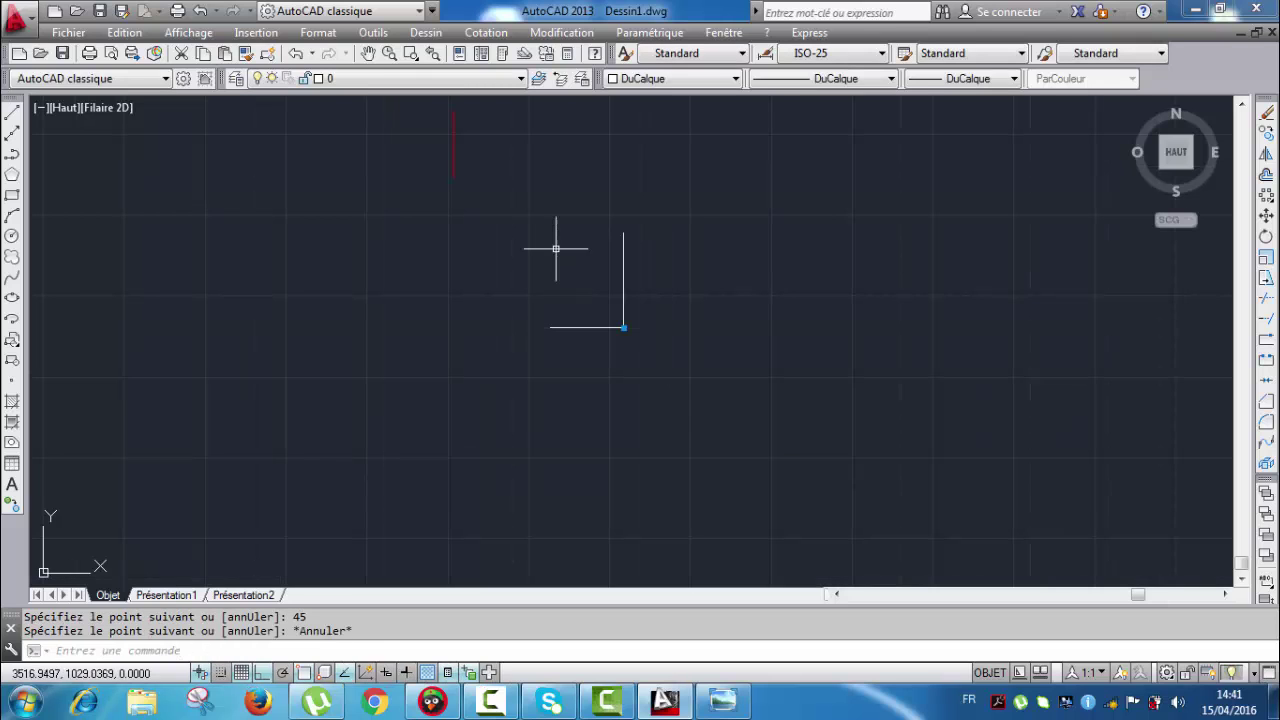
# Step: Dimension the right half of the square's bottom edge in the plan view, aligned with the left half-width dimension
pyautogui.moveTo(556, 248); pyautogui.dragTo(594, 386, button='middle')
pyautogui.scroll(6, 508, 205)
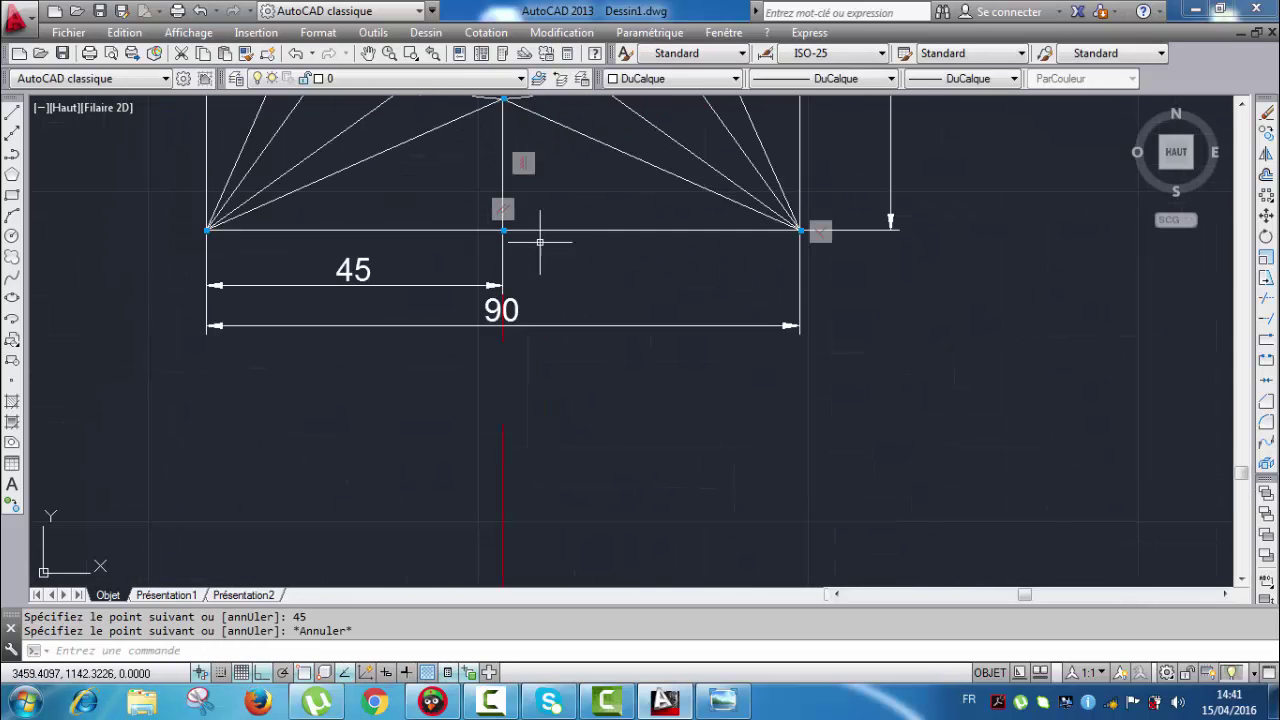
pyautogui.click(486, 32)
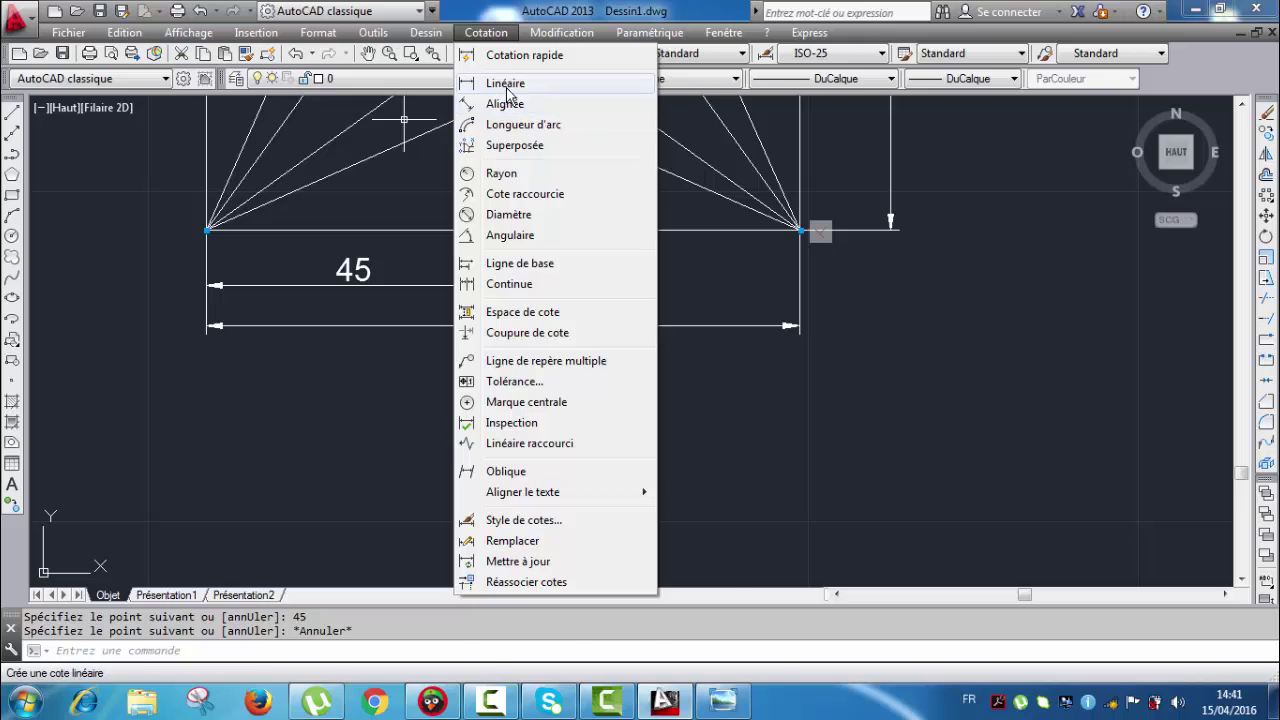
pyautogui.click(510, 86)
pyautogui.scroll(2, 514, 248)
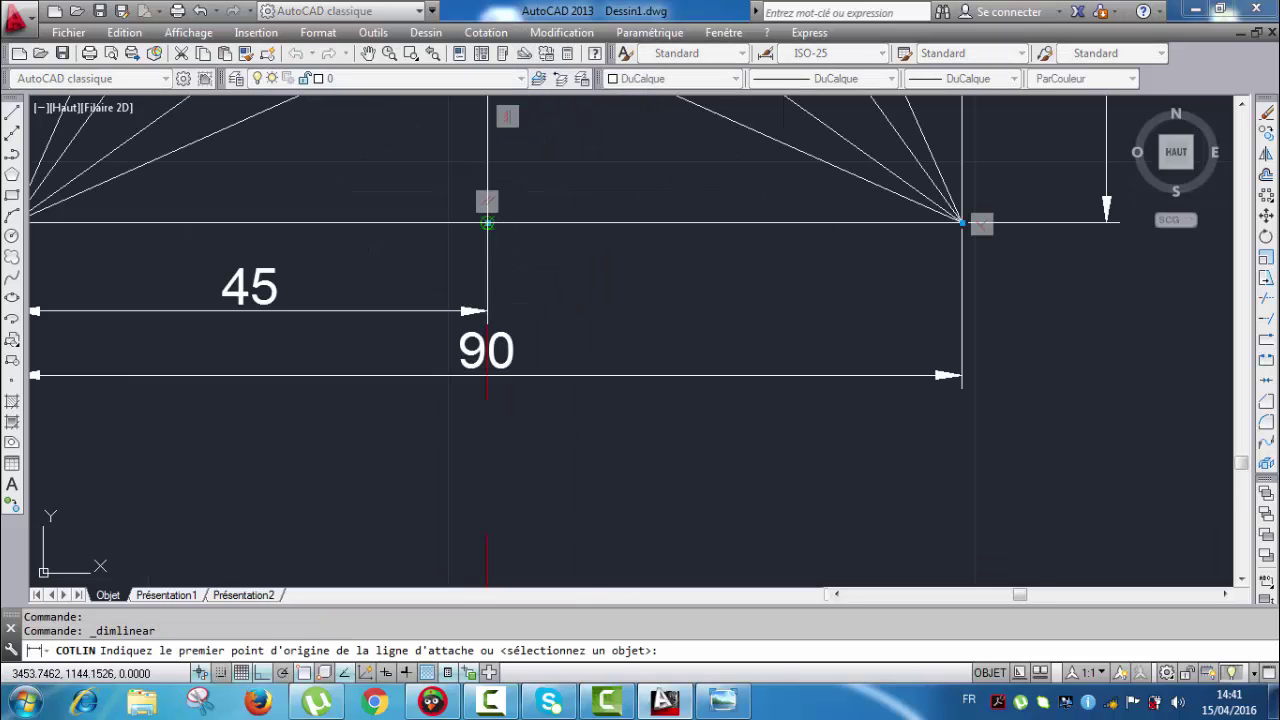
pyautogui.click(487, 222)
pyautogui.click(962, 222)
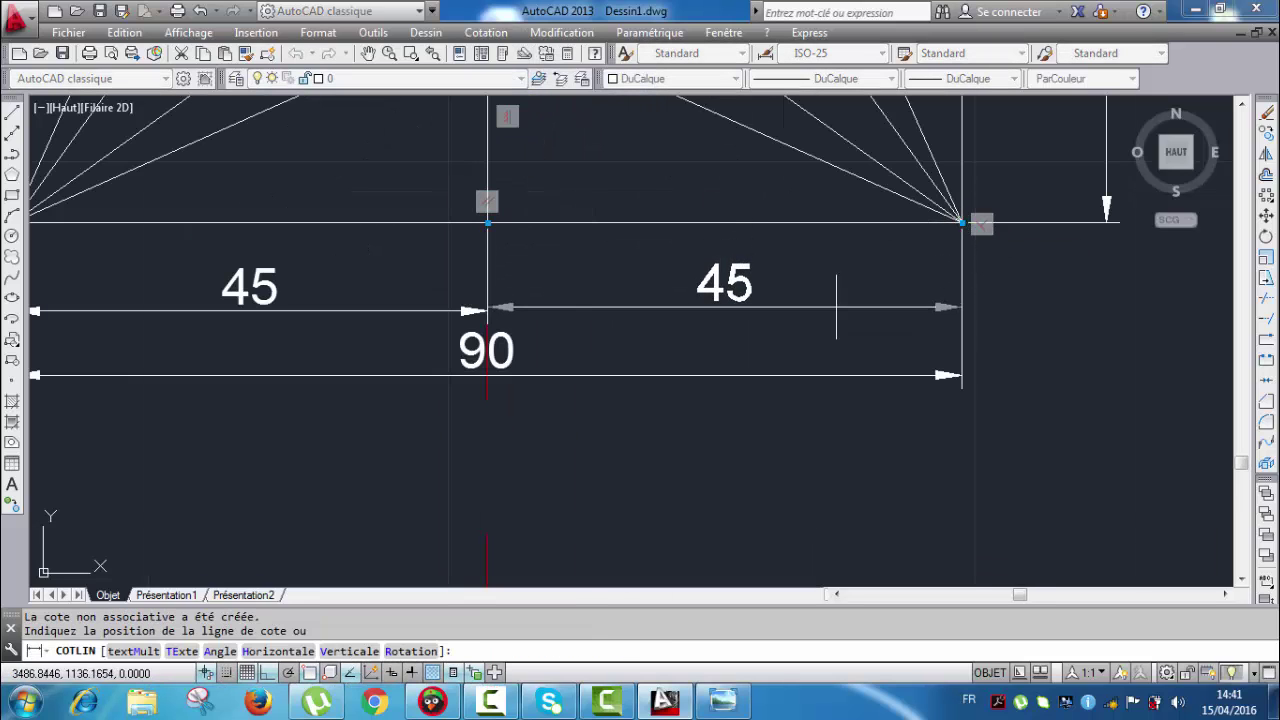
pyautogui.click(487, 311)
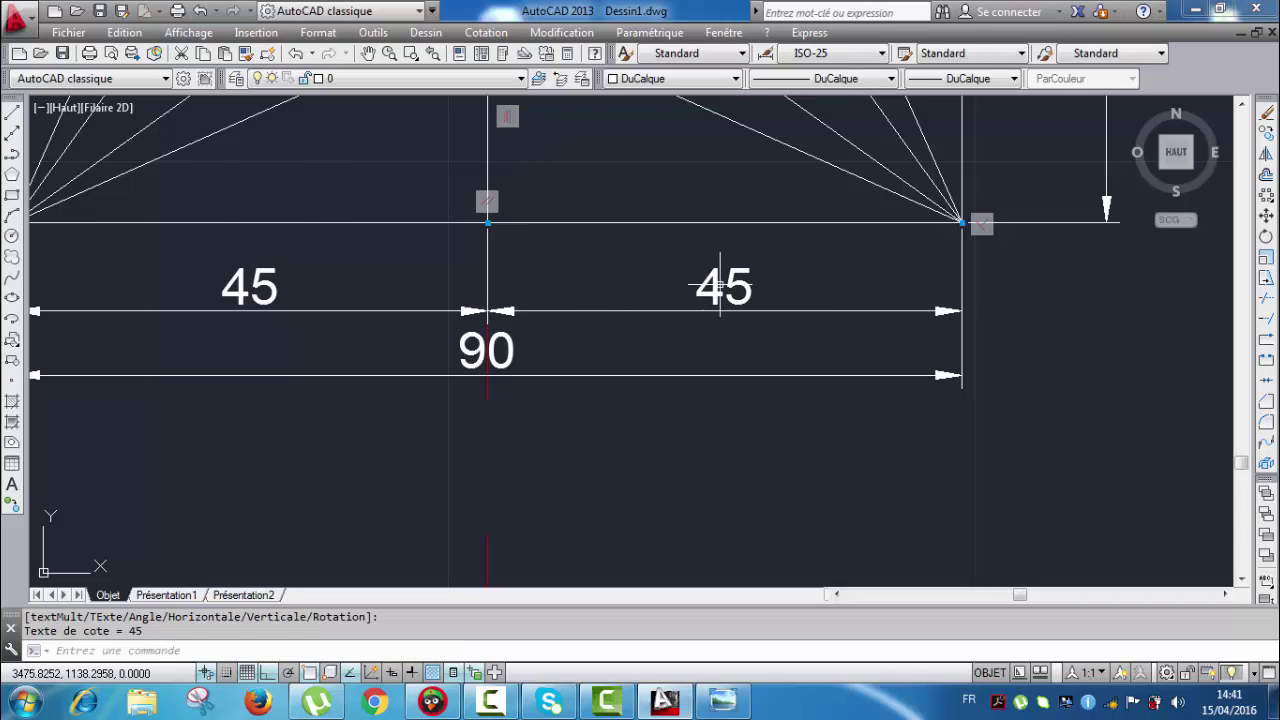
pyautogui.scroll(-8, 720, 285)
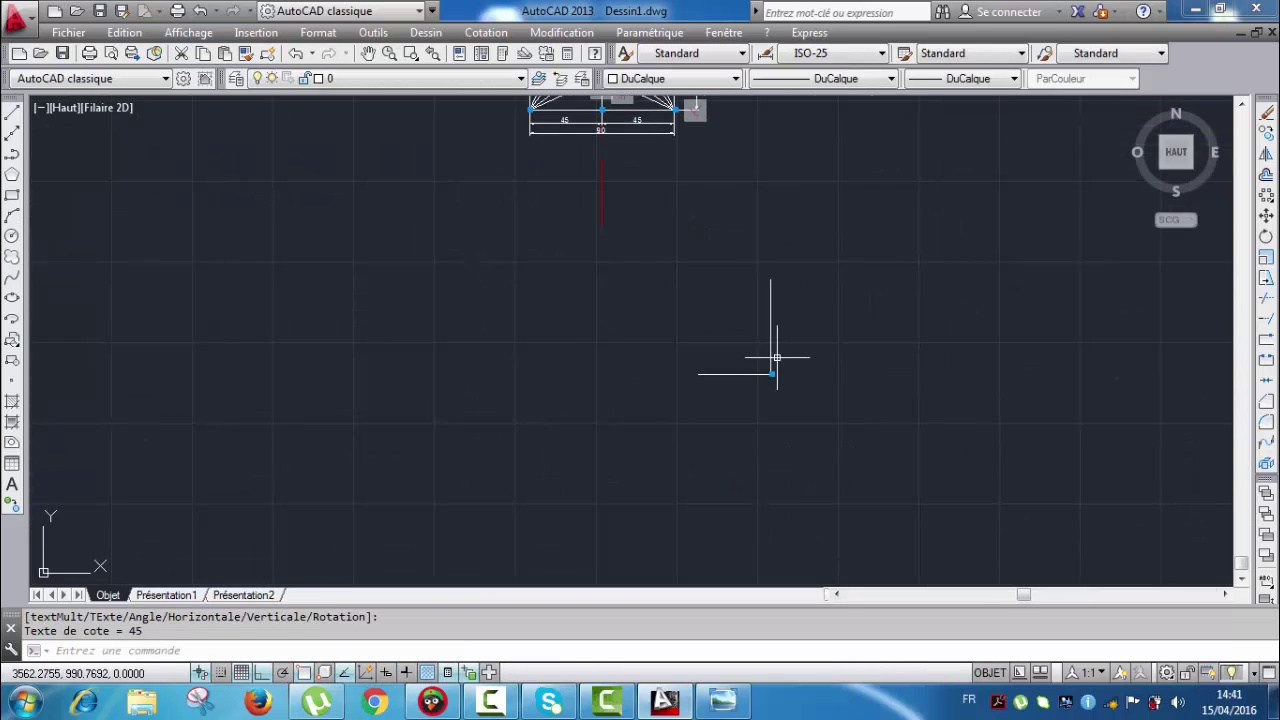
pyautogui.scroll(4, 776, 357)
pyautogui.press('Escape')
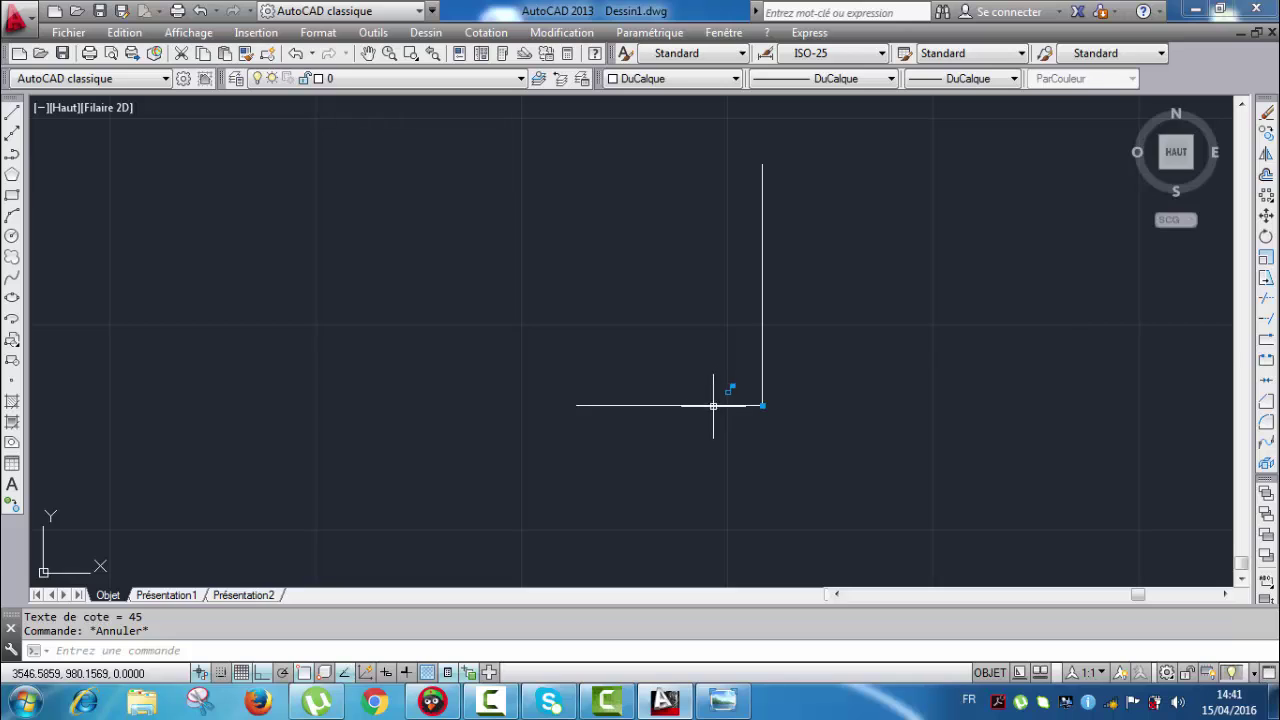
pyautogui.click(713, 405)
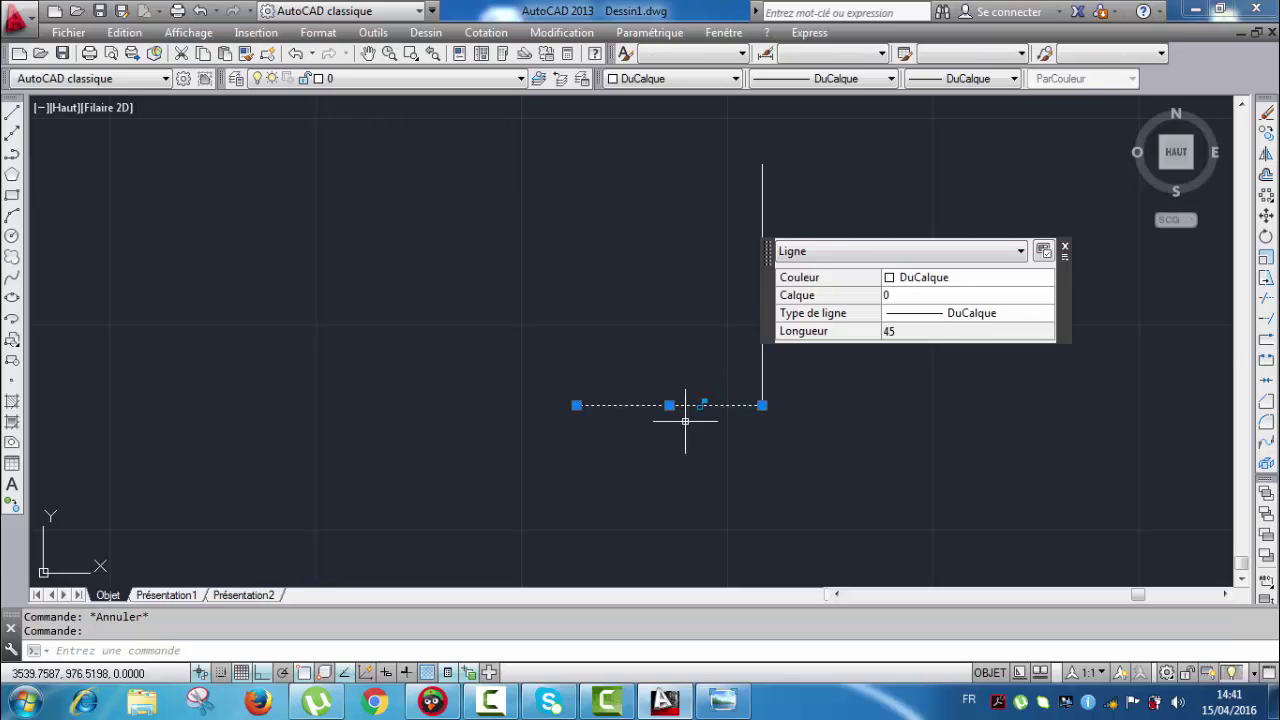
pyautogui.click(1266, 154)
pyautogui.click(762, 405)
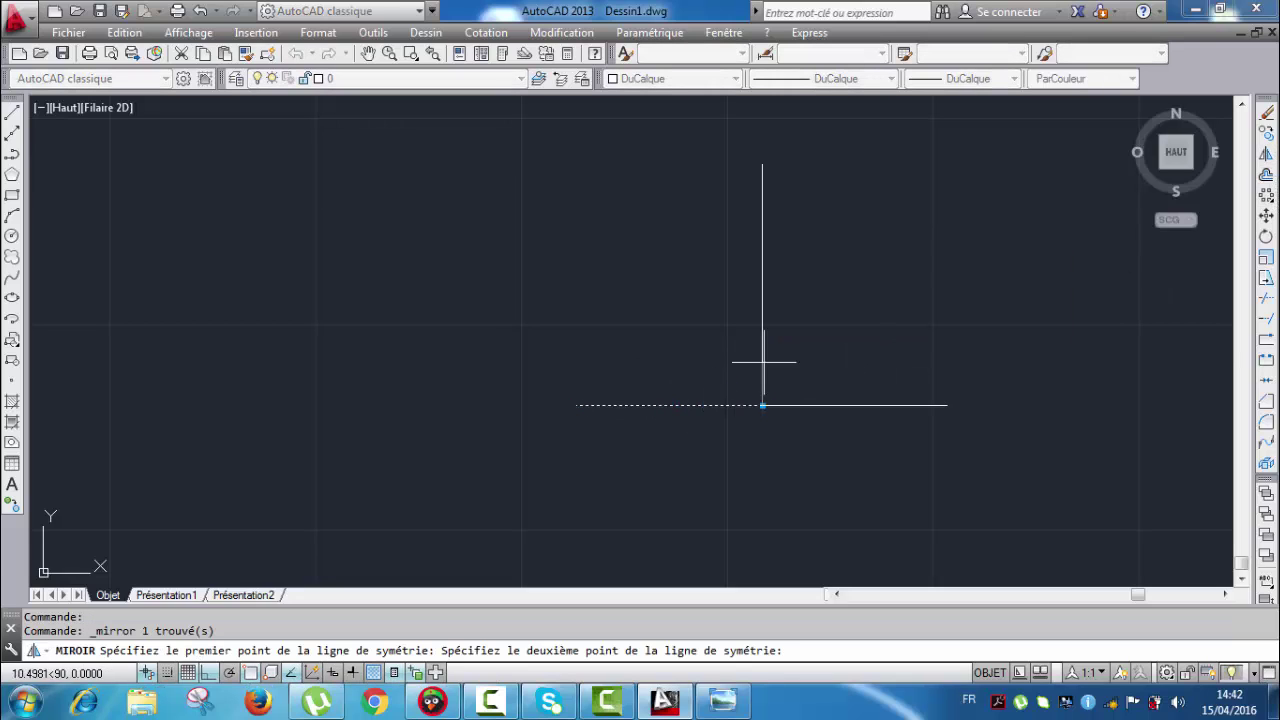
pyautogui.click(762, 277)
pyautogui.press('Escape')
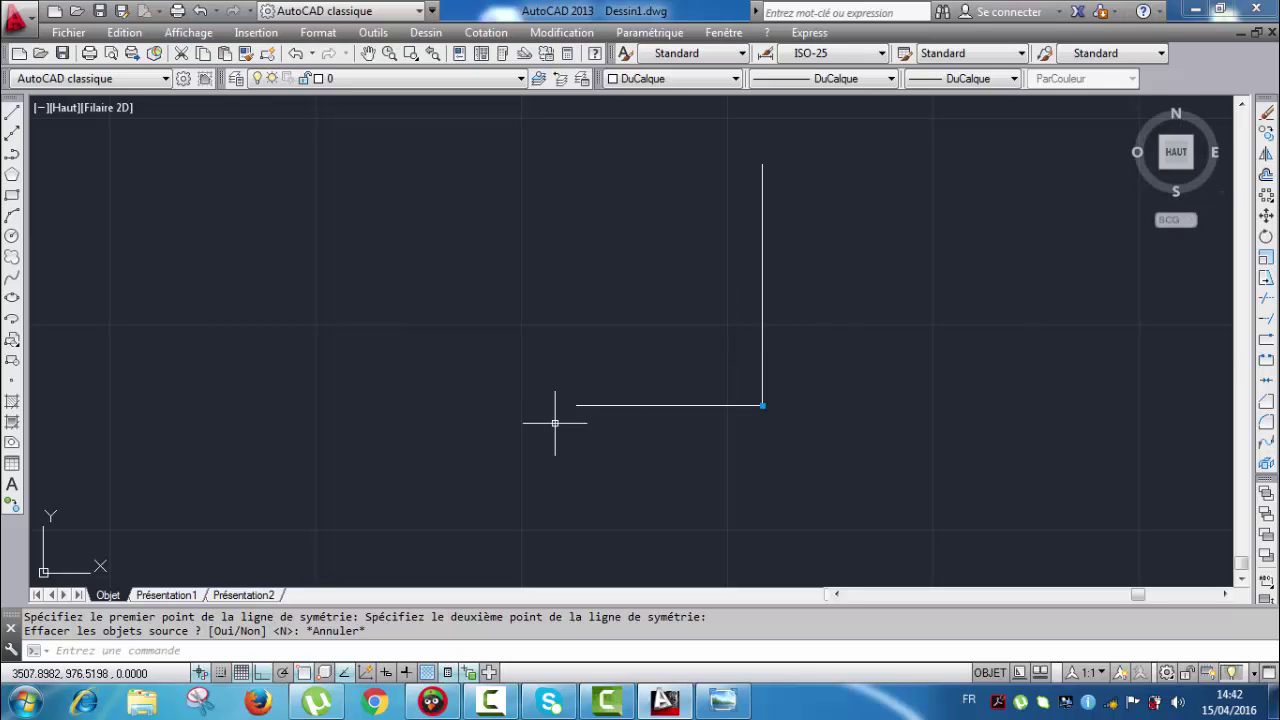
# Step: Mirror the 45-long horizontal base line about the vertical line, keeping the source line
pyautogui.click(1266, 154)
pyautogui.click(762, 405)
pyautogui.click(766, 345)
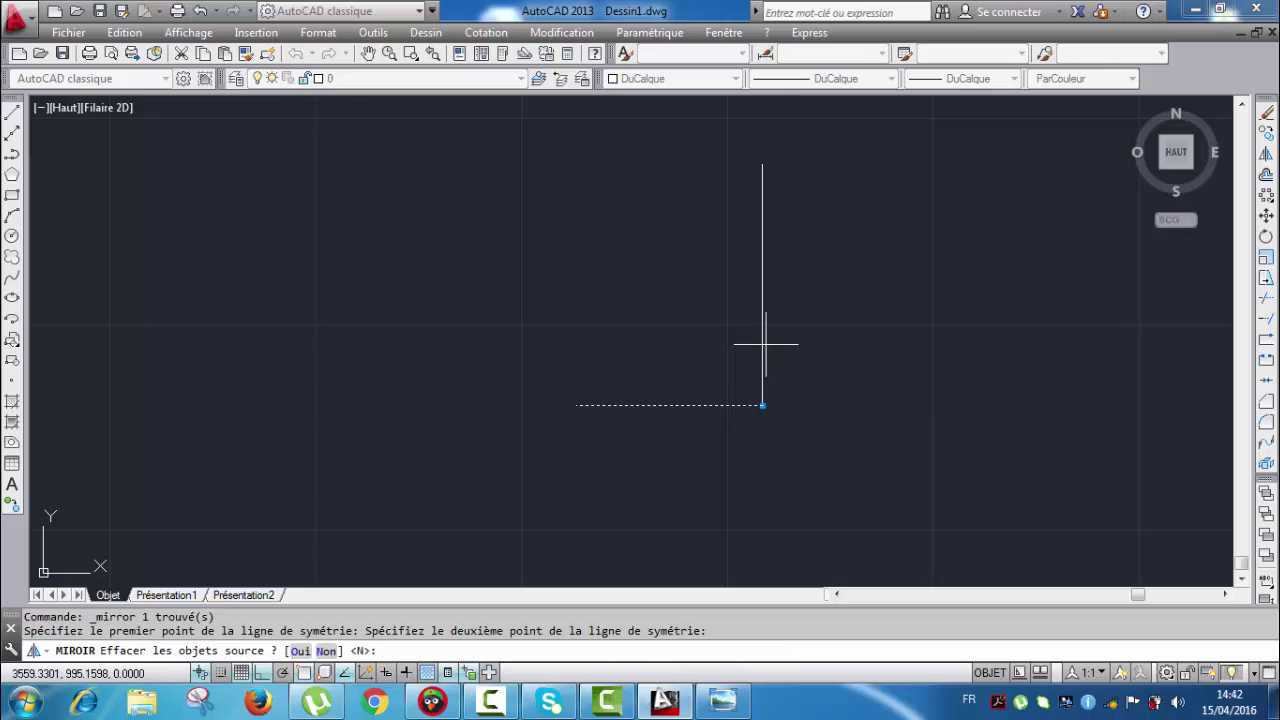
pyautogui.press('Return')
pyautogui.press('Escape')
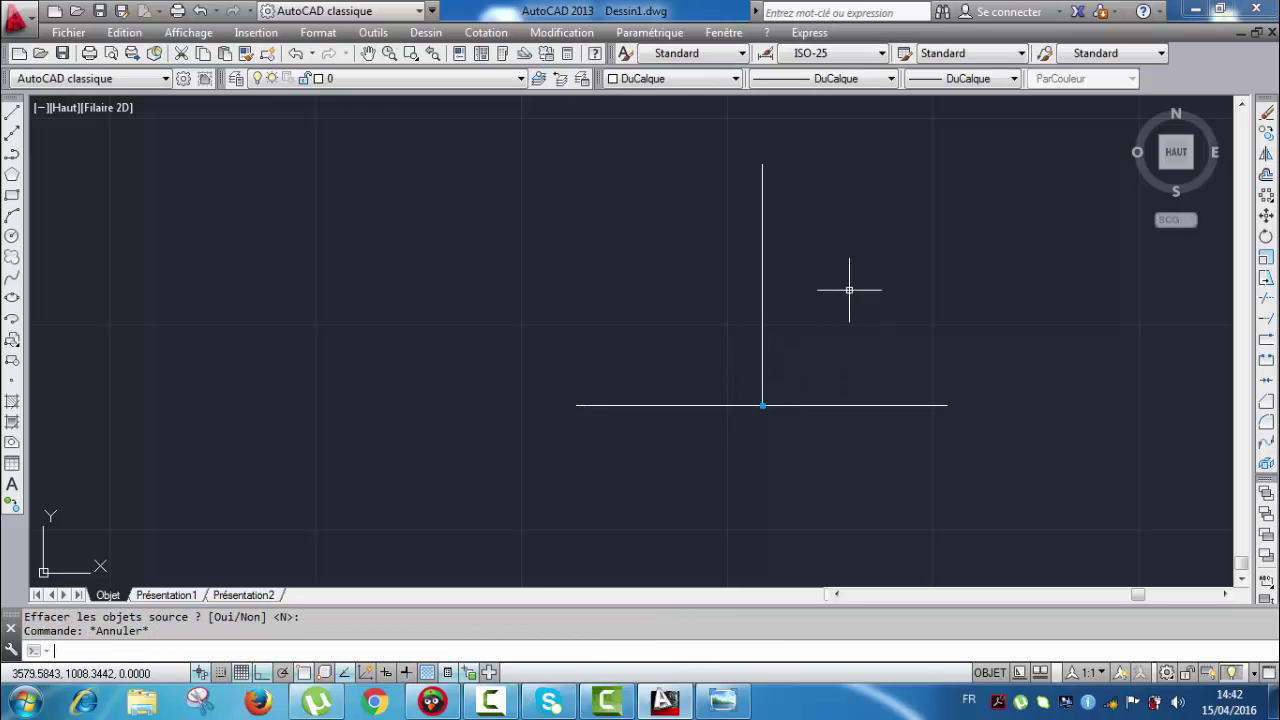
# Step: Draw a line from the upper end of the vertical line to the left end of the base line
pyautogui.moveTo(849, 409); pyautogui.dragTo(844, 422, button='middle')
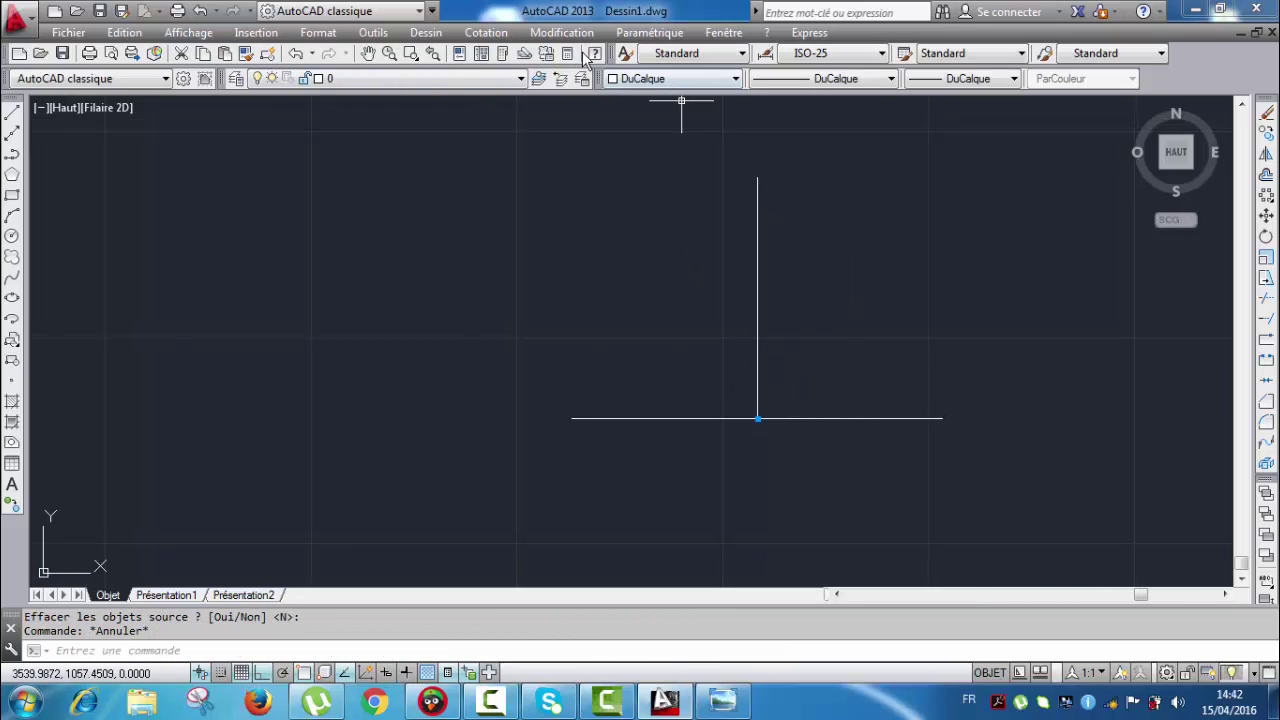
pyautogui.moveTo(838, 281)
pyautogui.mouseDown(button='middle')
pyautogui.moveTo(836, 306)
pyautogui.moveTo(806, 339)
pyautogui.mouseUp(button='middle')
pyautogui.scroll(-2, 823, 320)
pyautogui.scroll(-4, 805, 339)
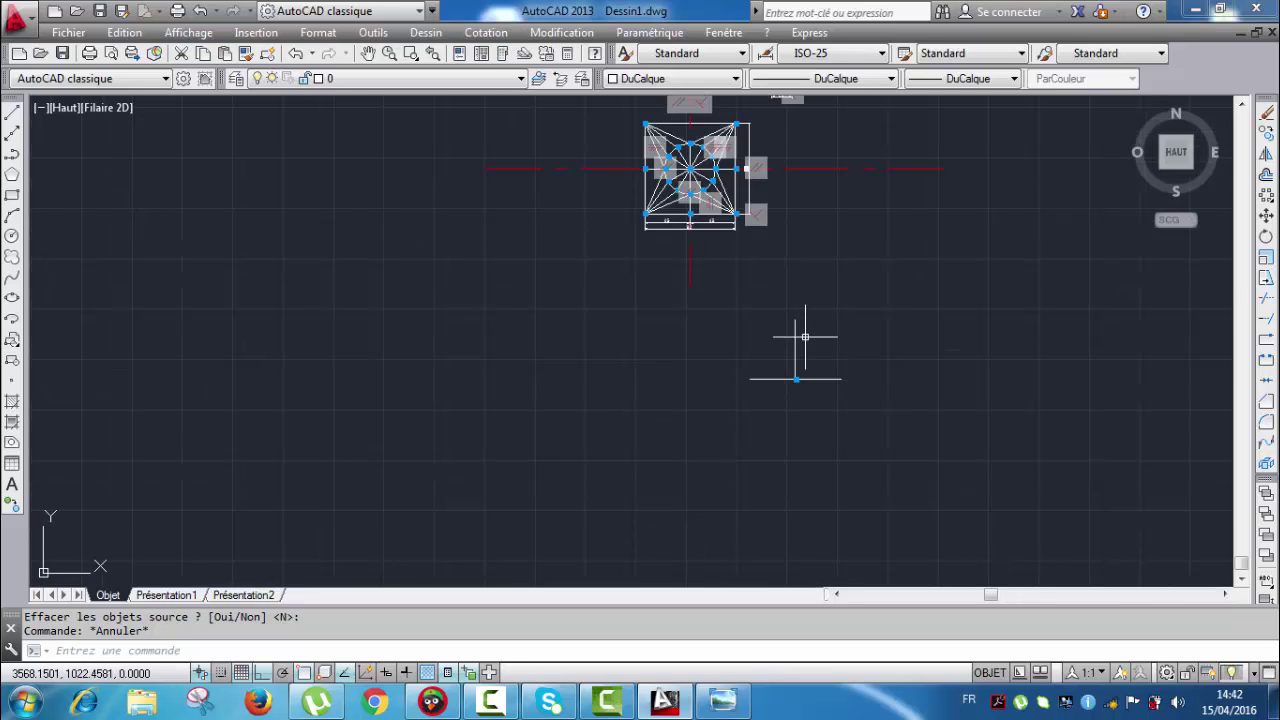
pyautogui.scroll(2, 805, 337)
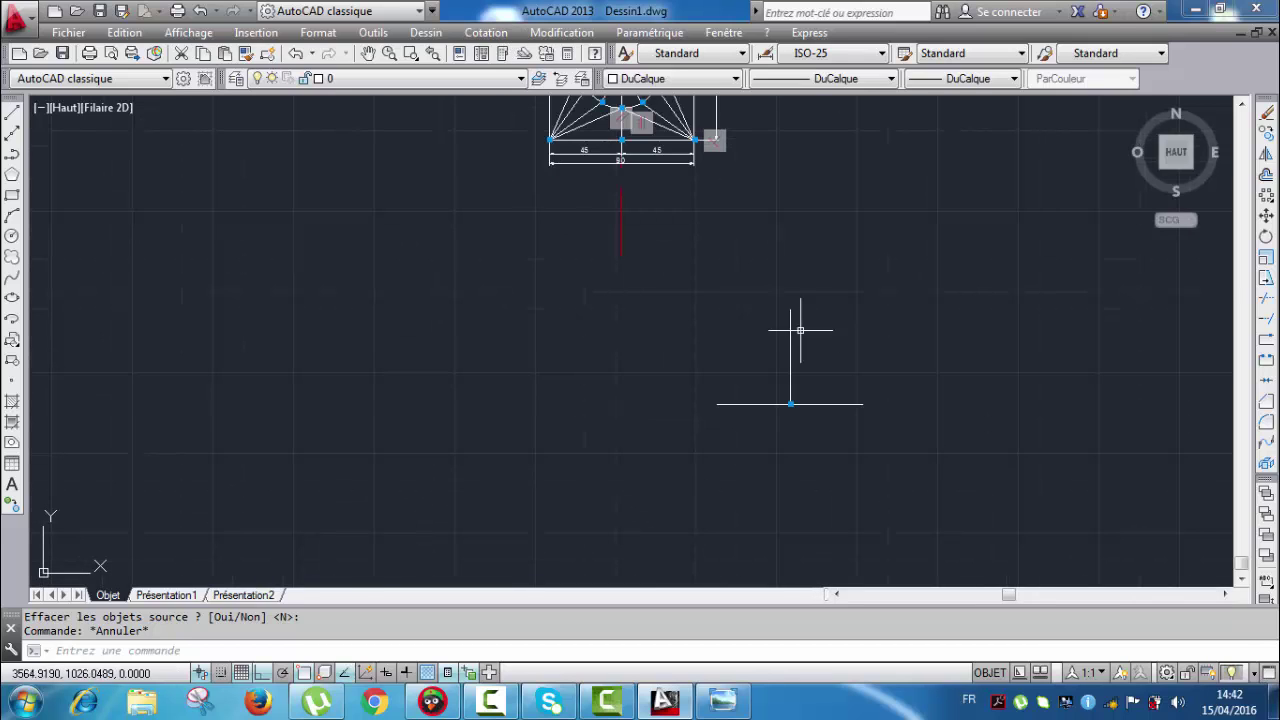
pyautogui.click(12, 113)
pyautogui.scroll(3, 823, 319)
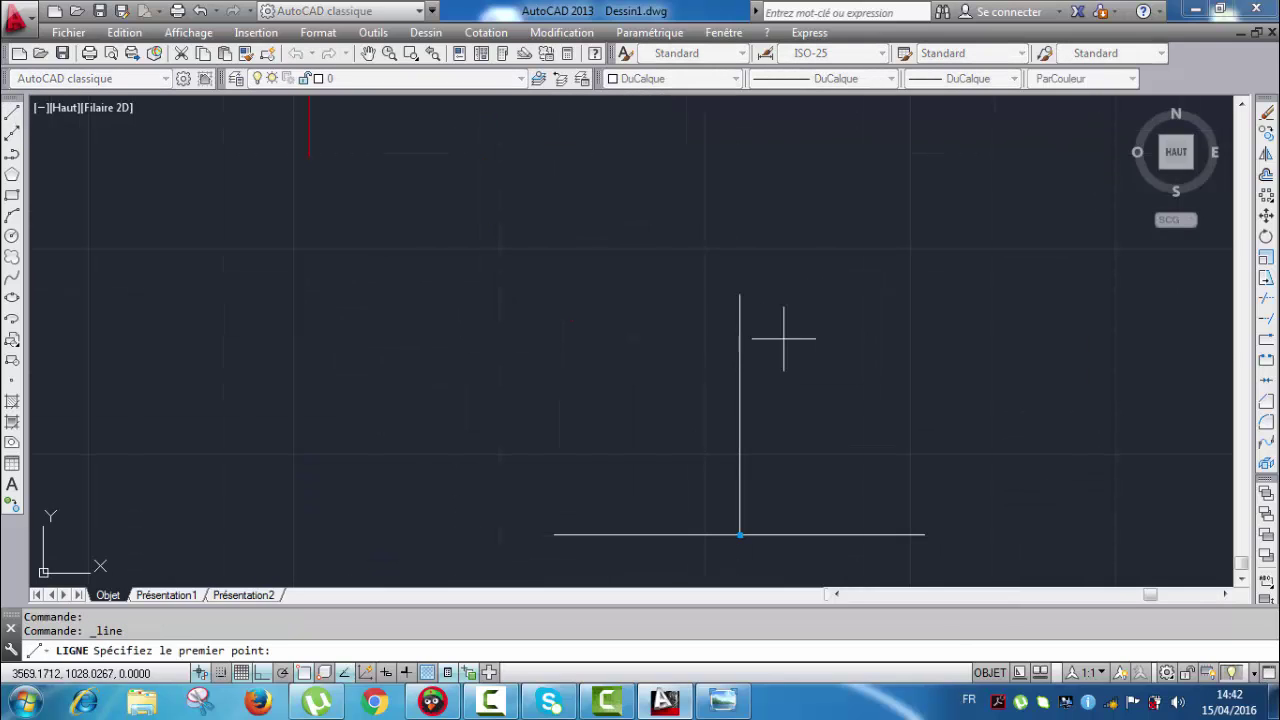
pyautogui.click(740, 289)
pyautogui.moveTo(650, 369); pyautogui.dragTo(689, 303, button='middle')
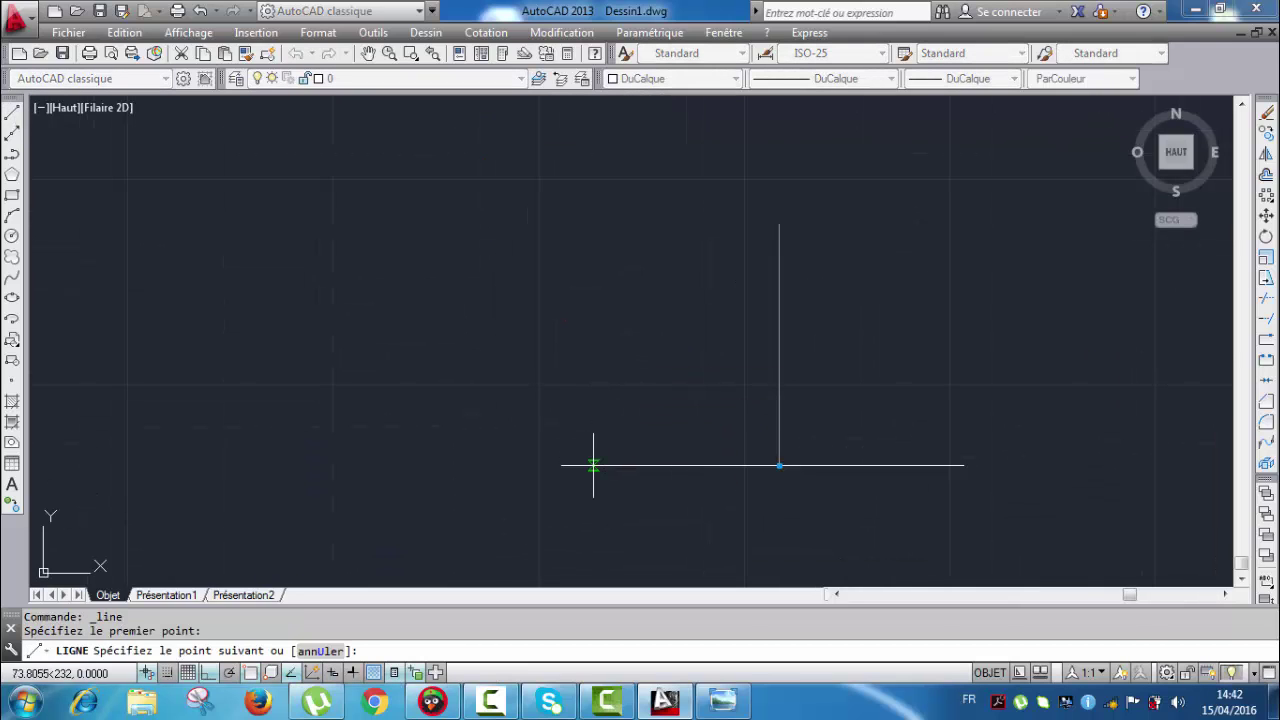
pyautogui.scroll(2, 595, 464)
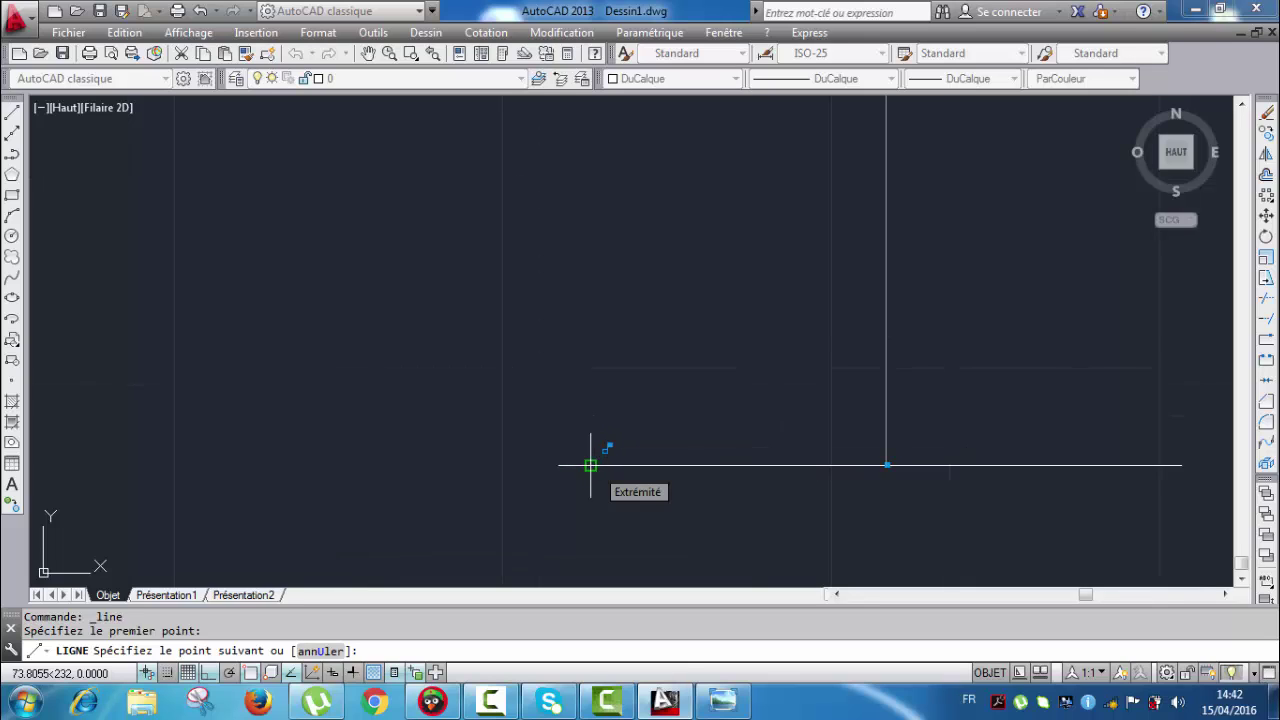
pyautogui.click(591, 464)
pyautogui.press('Escape')
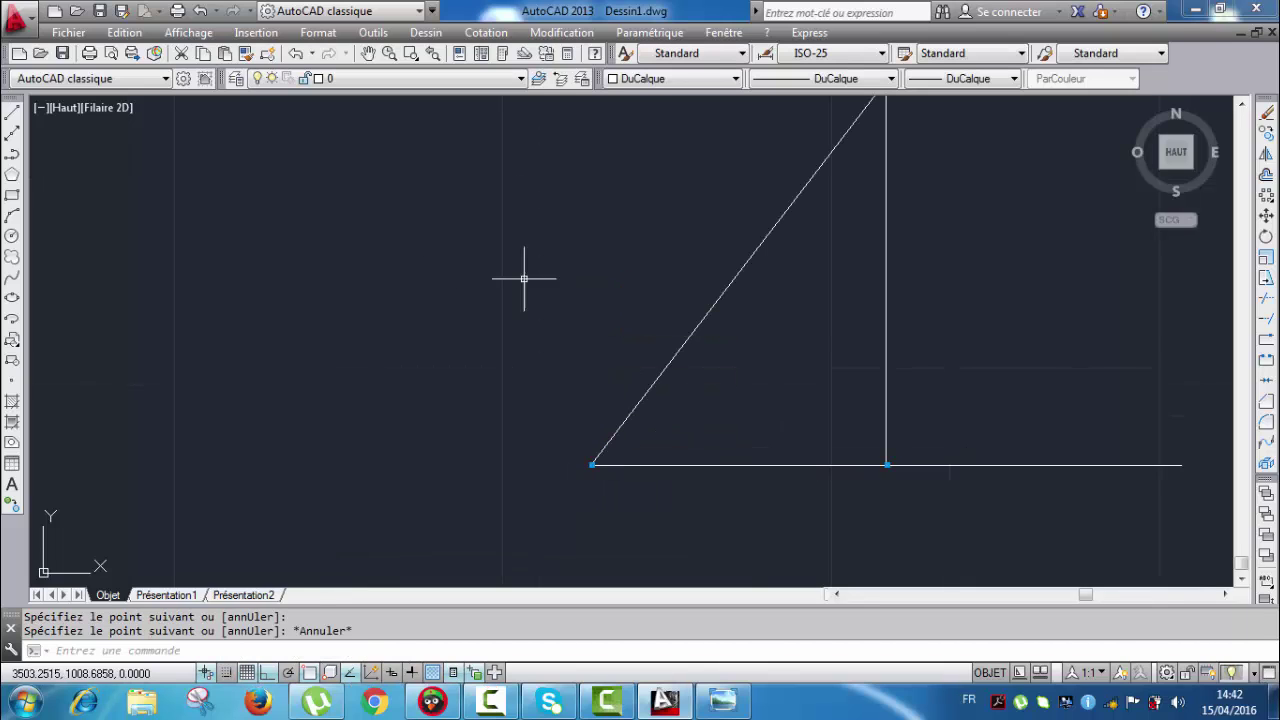
# Step: Draw a line from the triangle's apex to the right end of the base line
pyautogui.click(12, 114)
pyautogui.moveTo(778, 242); pyautogui.dragTo(657, 310, button='middle')
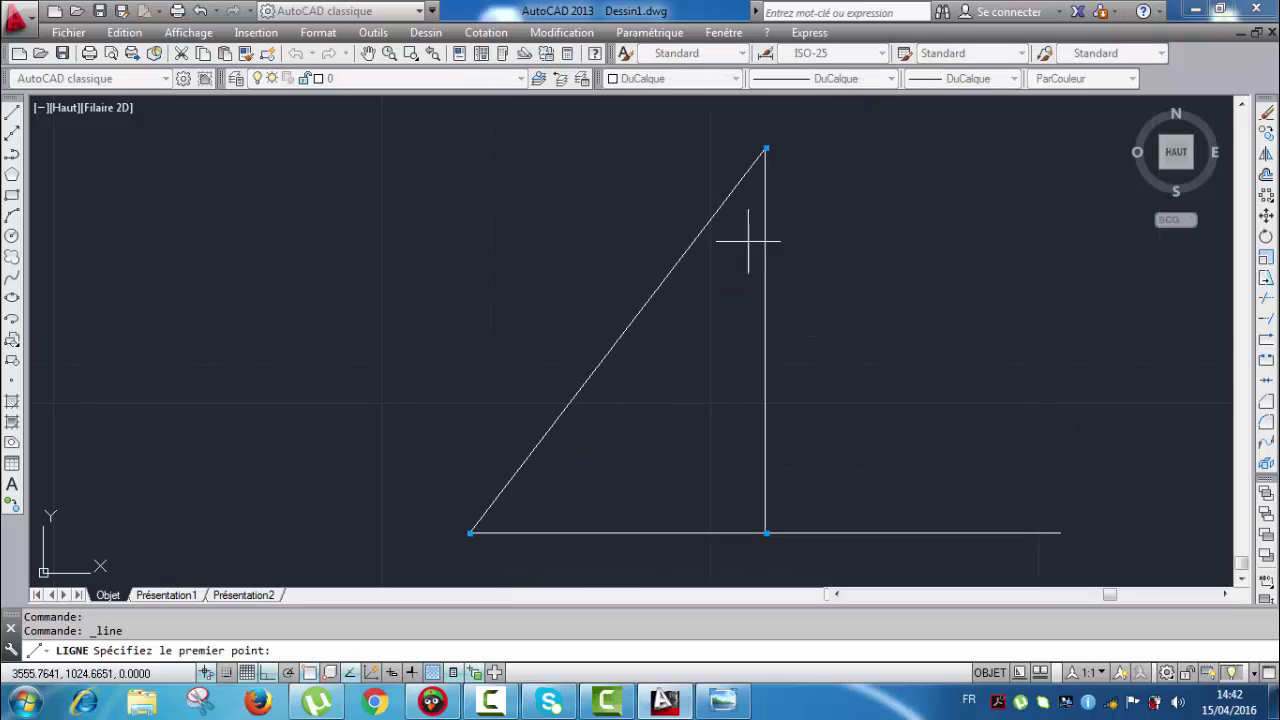
pyautogui.click(765, 149)
pyautogui.moveTo(984, 529); pyautogui.dragTo(903, 431, button='middle')
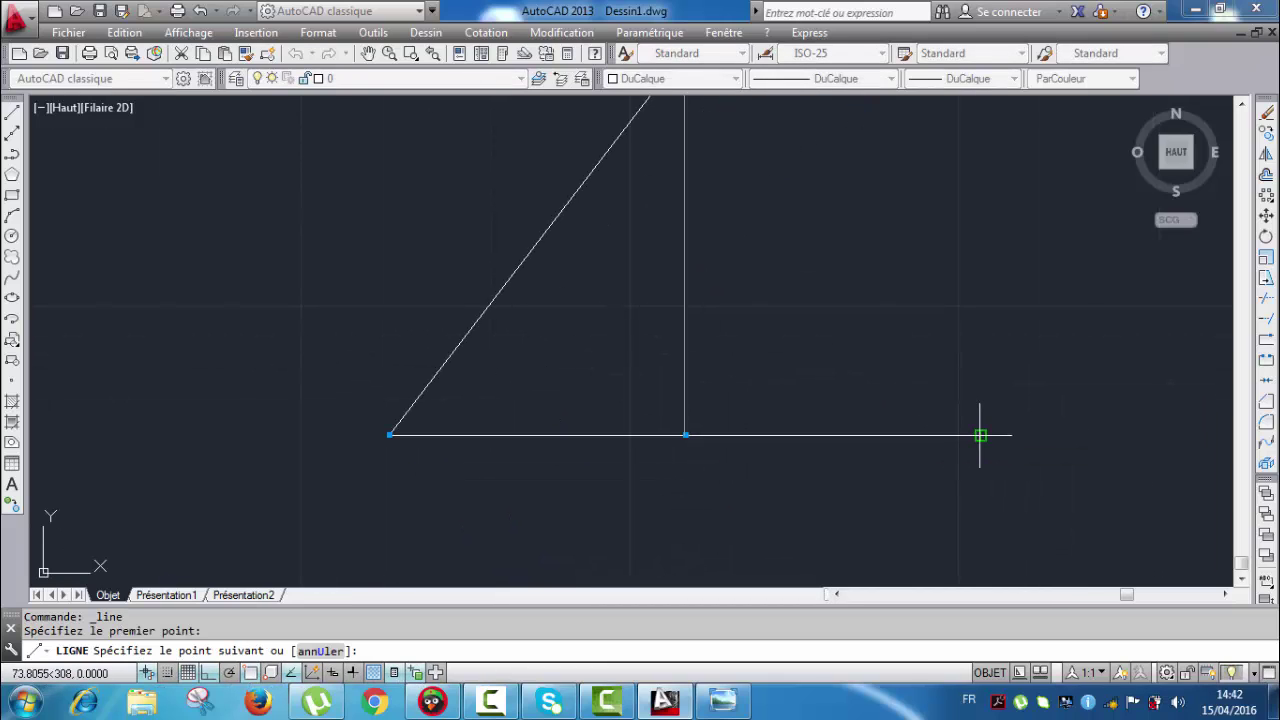
pyautogui.click(980, 434)
pyautogui.press('Escape')
# Step: Check the length of the plan view's line from the square's lower-left corner to the circle's division point just left of its lowest point
pyautogui.scroll(-4, 789, 352)
pyautogui.scroll(2, 789, 352)
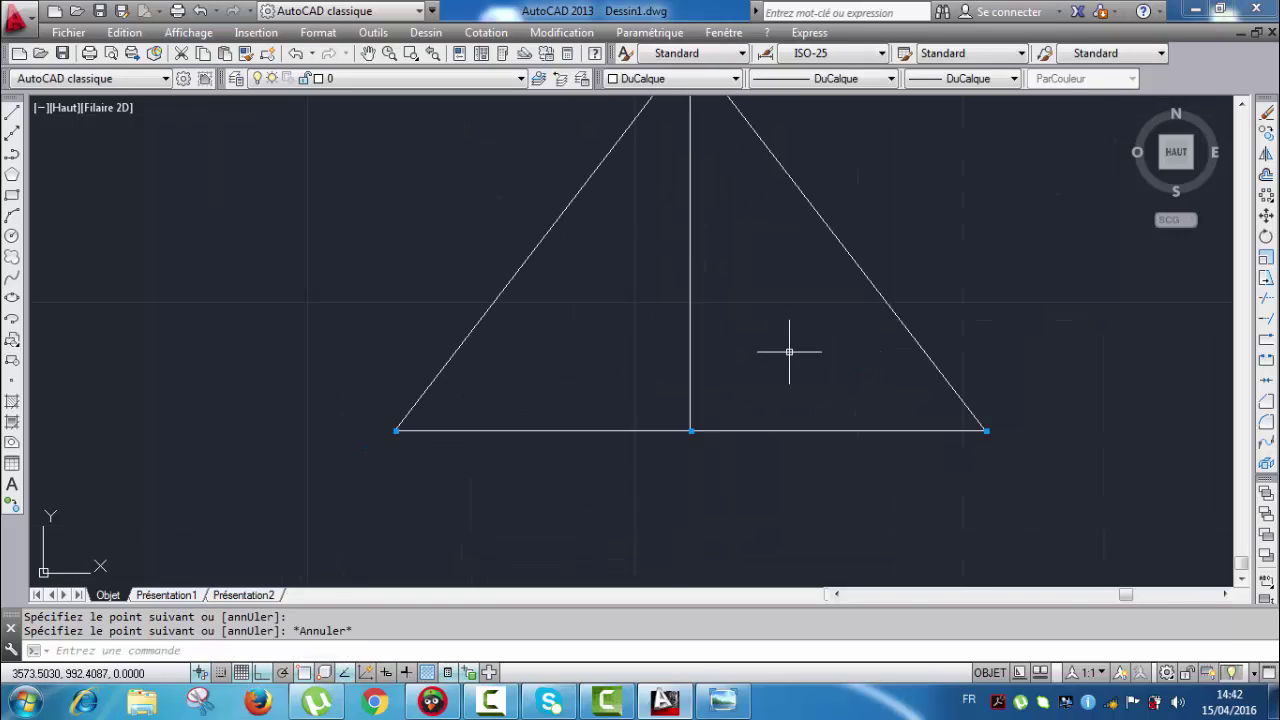
pyautogui.scroll(-3, 789, 352)
pyautogui.moveTo(782, 324); pyautogui.dragTo(792, 424, button='middle')
pyautogui.moveTo(659, 286); pyautogui.dragTo(660, 308, button='middle')
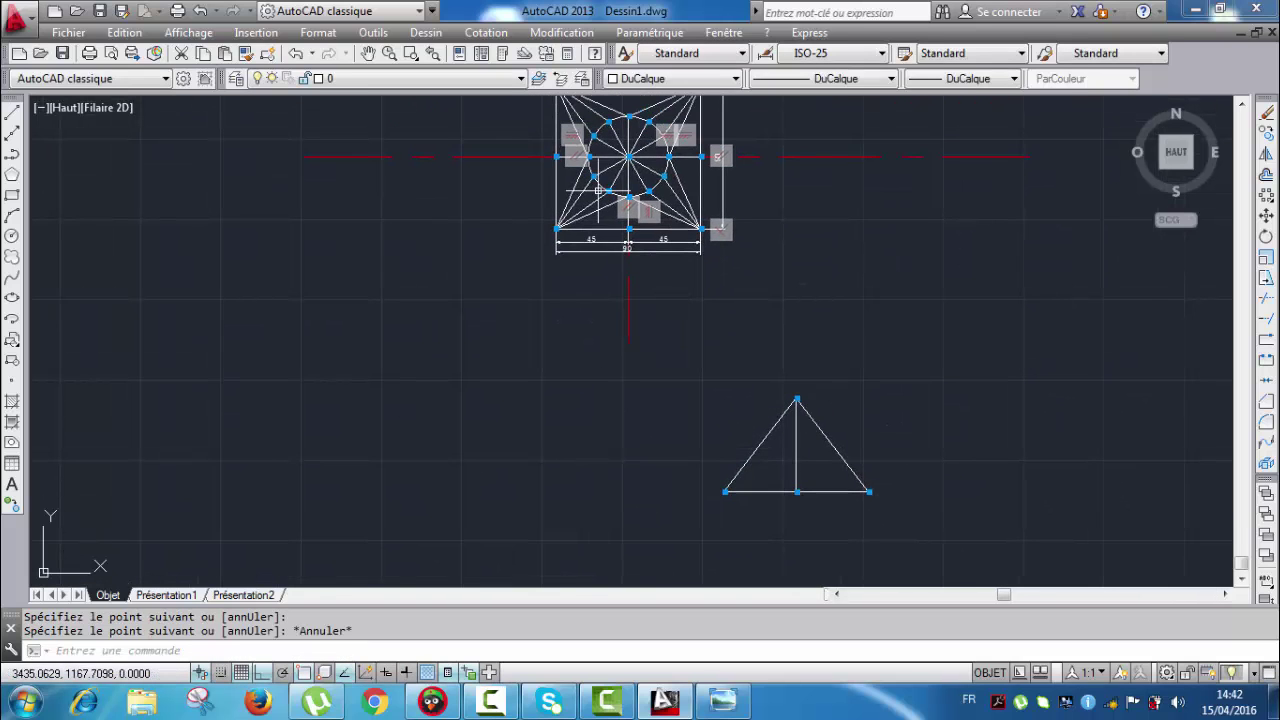
pyautogui.scroll(8, 600, 200)
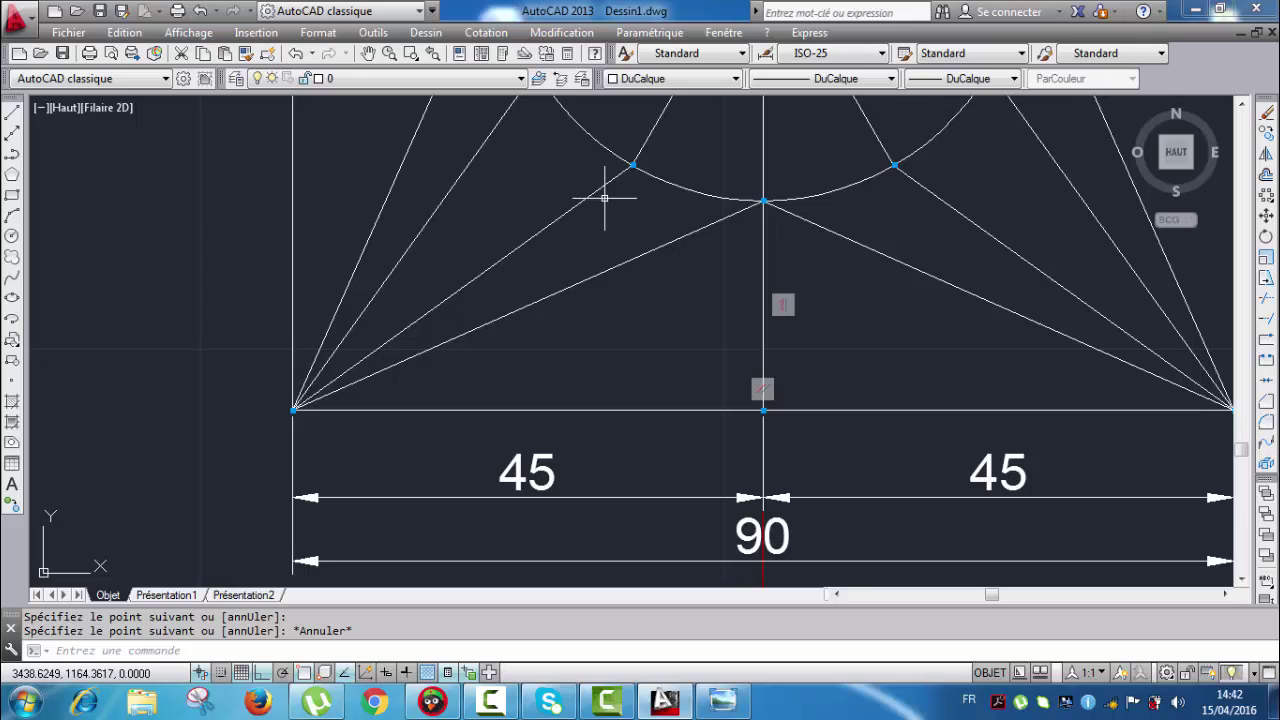
pyautogui.click(560, 215)
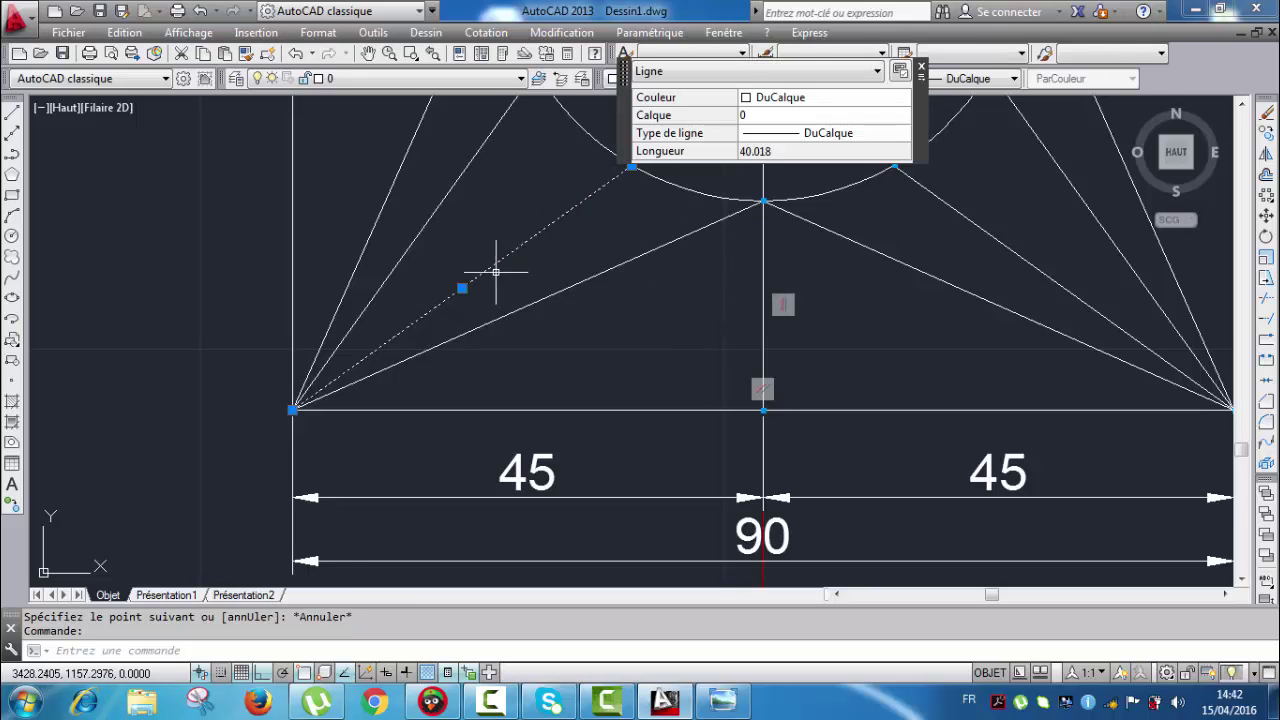
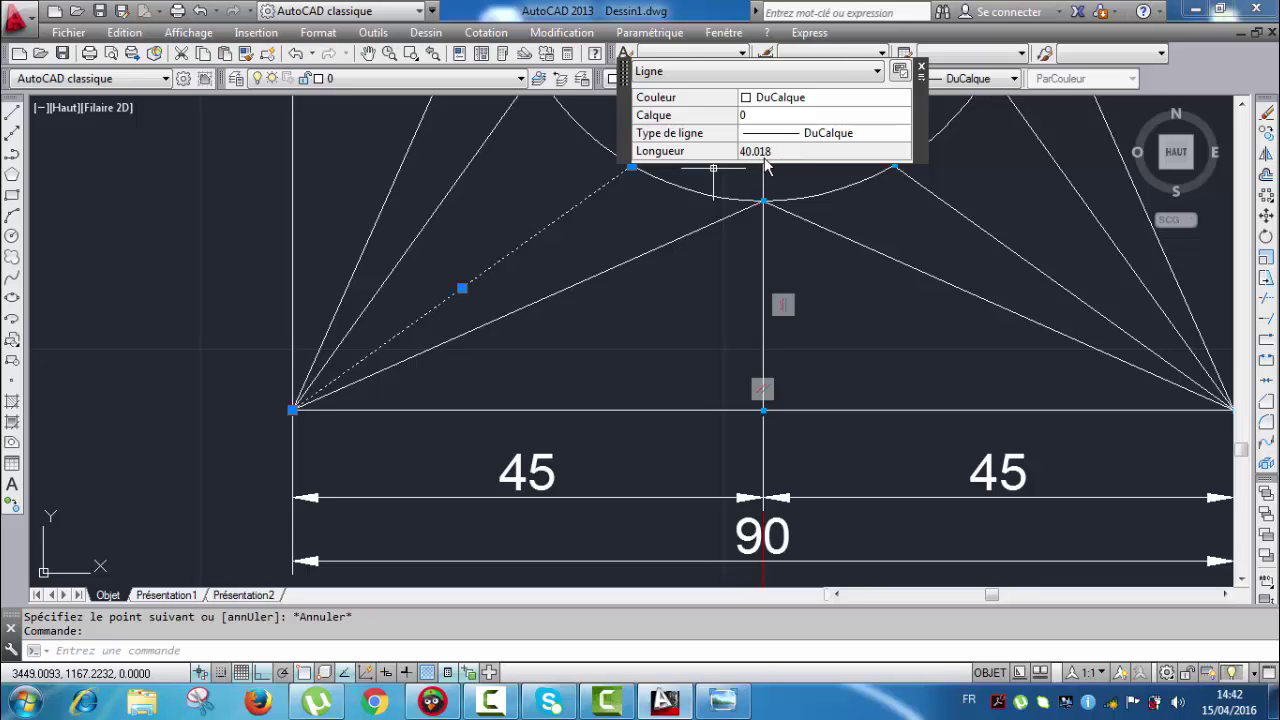
pyautogui.press('Escape')
pyautogui.scroll(-4, 764, 160)
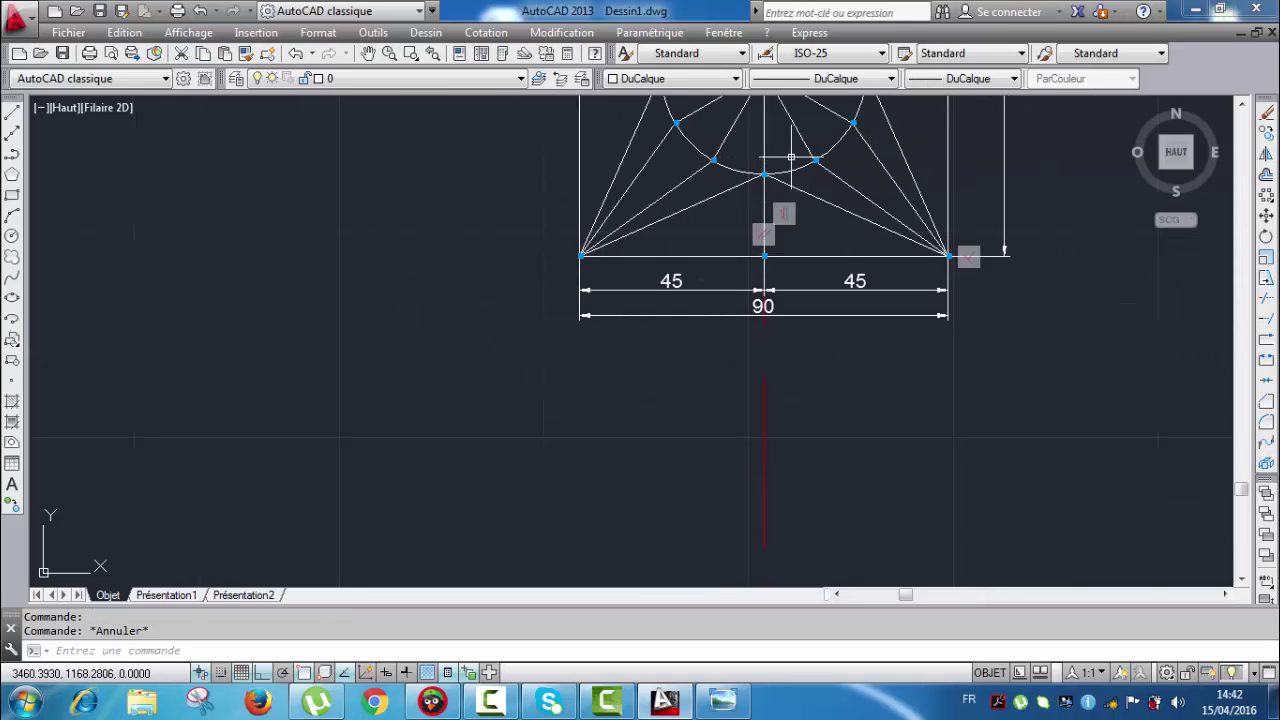
pyautogui.moveTo(790, 157); pyautogui.dragTo(633, 253, button='middle')
pyautogui.scroll(-2, 614, 257)
pyautogui.scroll(4, 597, 271)
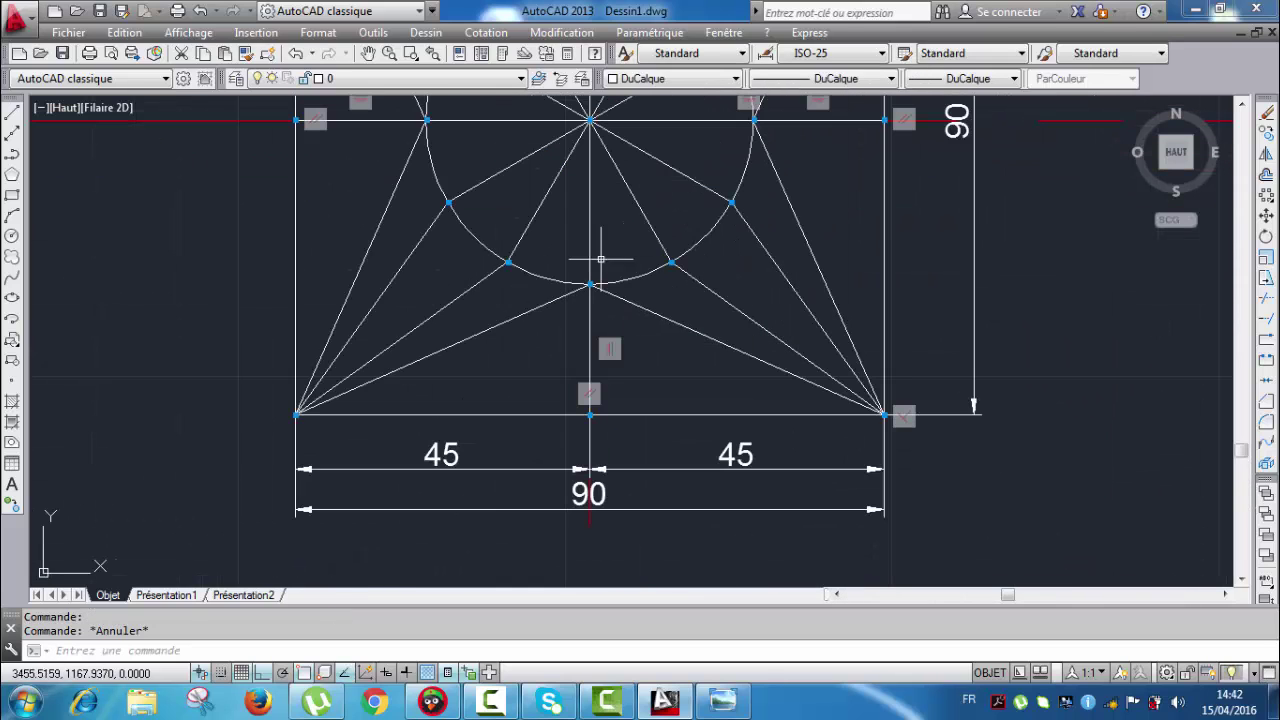
pyautogui.click(465, 292)
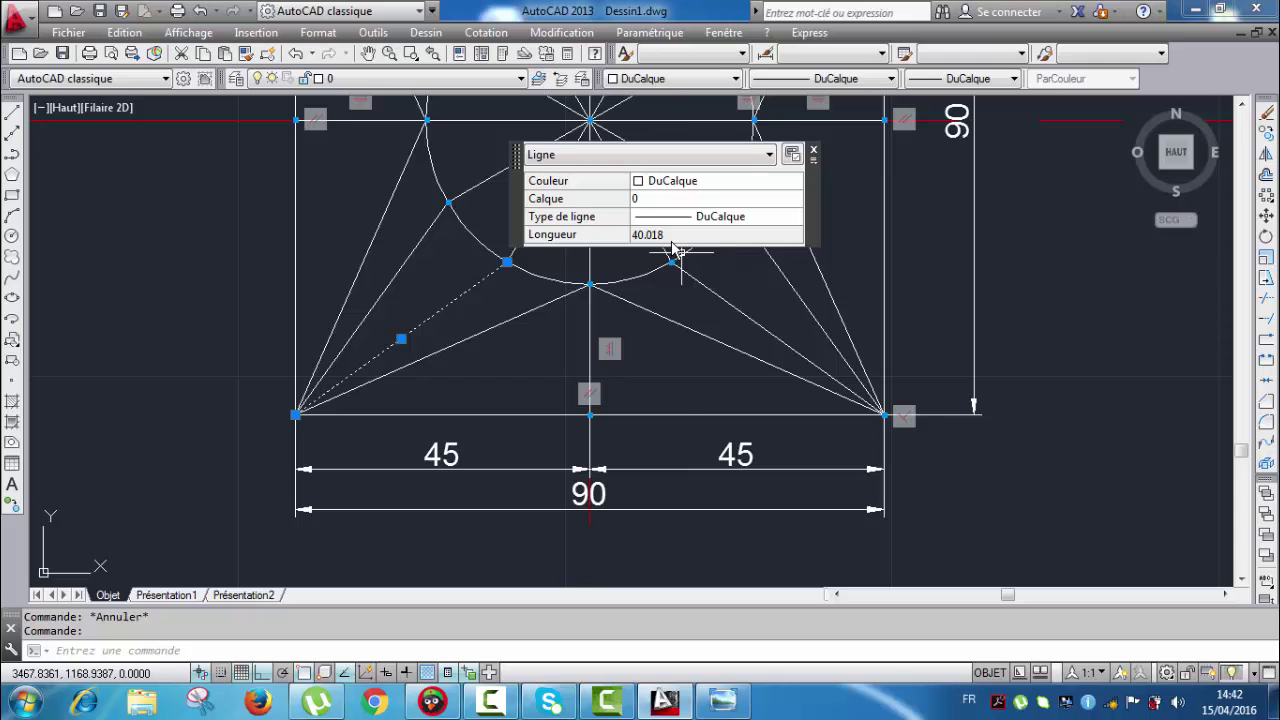
pyautogui.press('Escape')
# Step: Copy the vertical line at the right end of the 20 dimension 40 to the right along the horizontal line
pyautogui.scroll(-5, 677, 250)
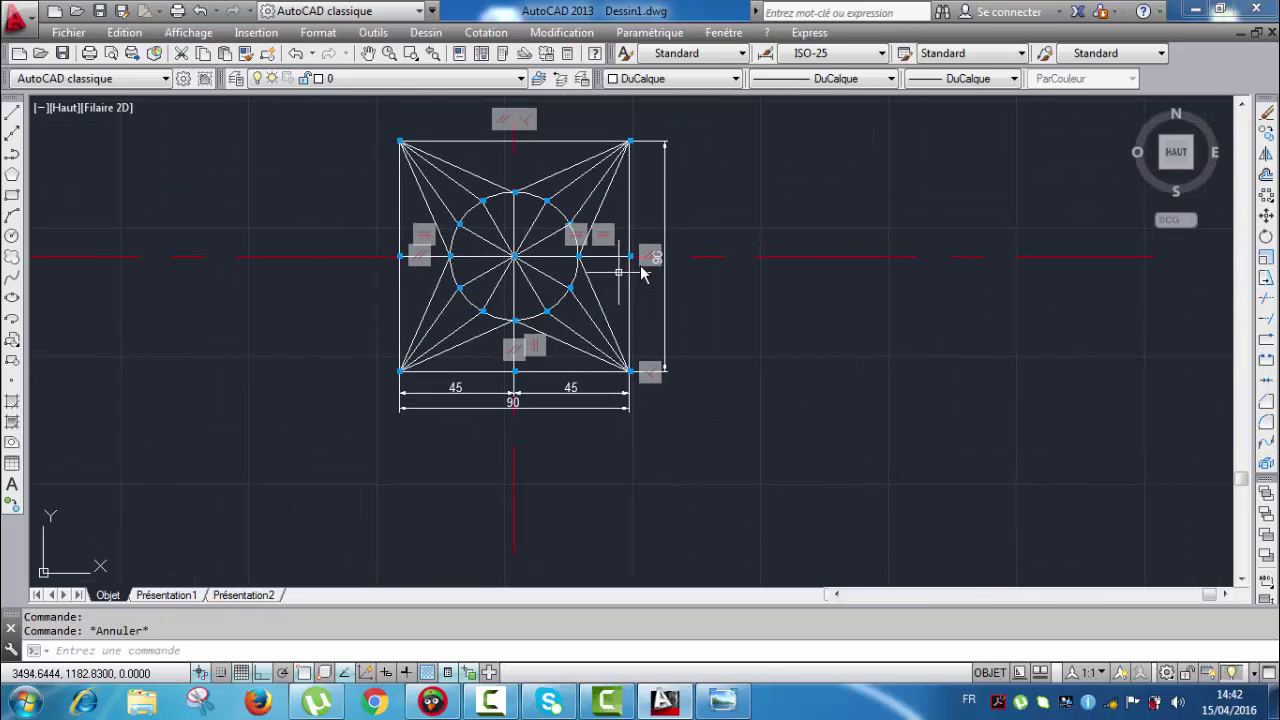
pyautogui.moveTo(718, 257); pyautogui.dragTo(664, 392, button='middle')
pyautogui.scroll(-3, 720, 341)
pyautogui.scroll(3, 716, 222)
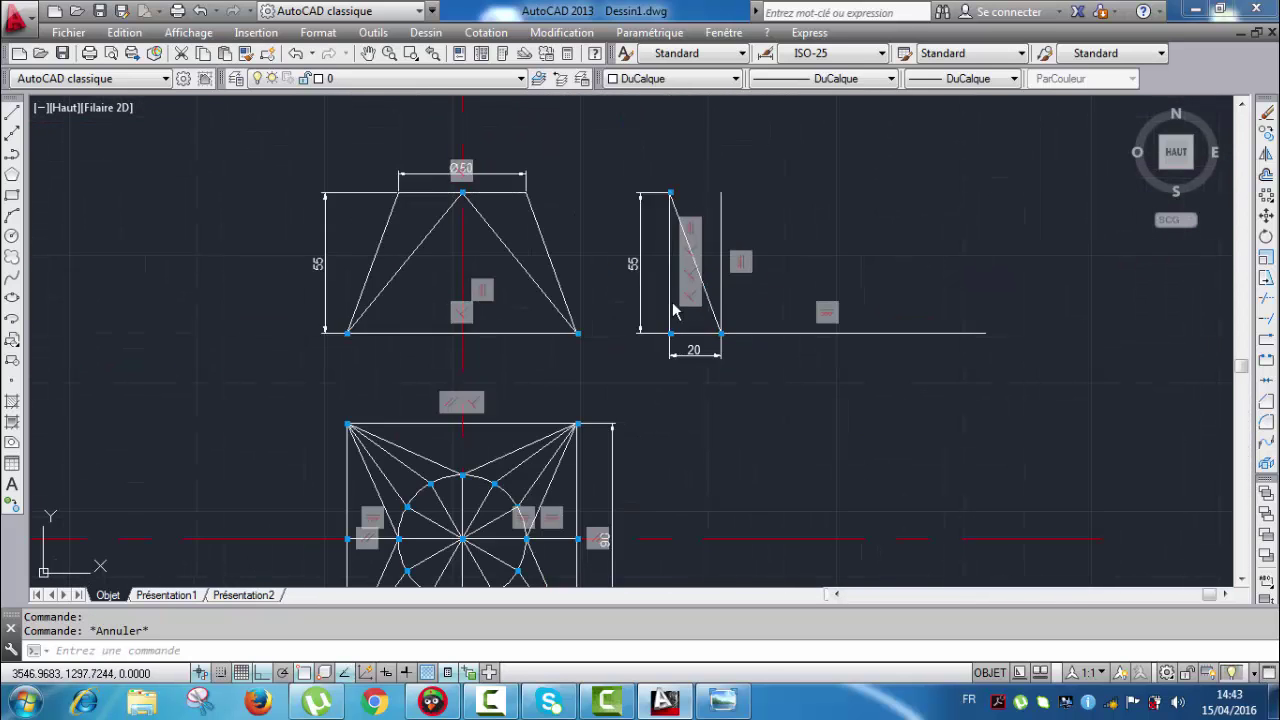
pyautogui.scroll(2, 673, 311)
pyautogui.click(754, 338)
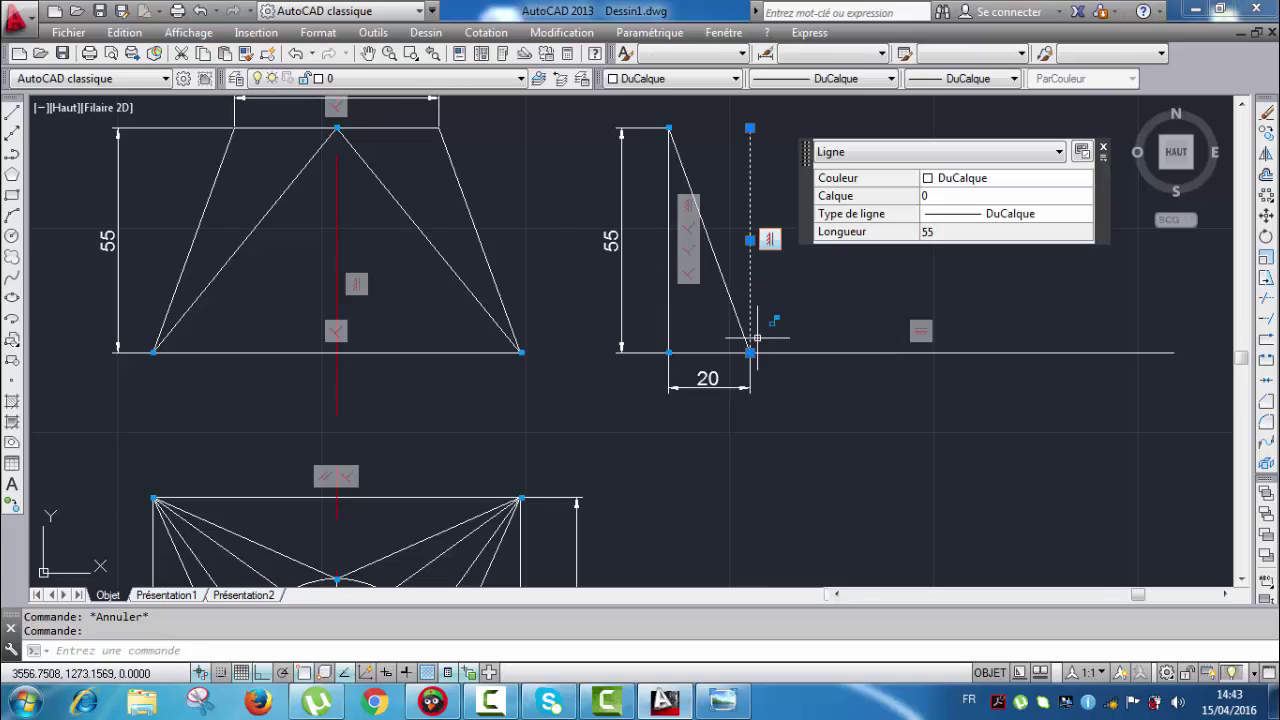
pyautogui.scroll(4, 790, 345)
pyautogui.rightClick(749, 222)
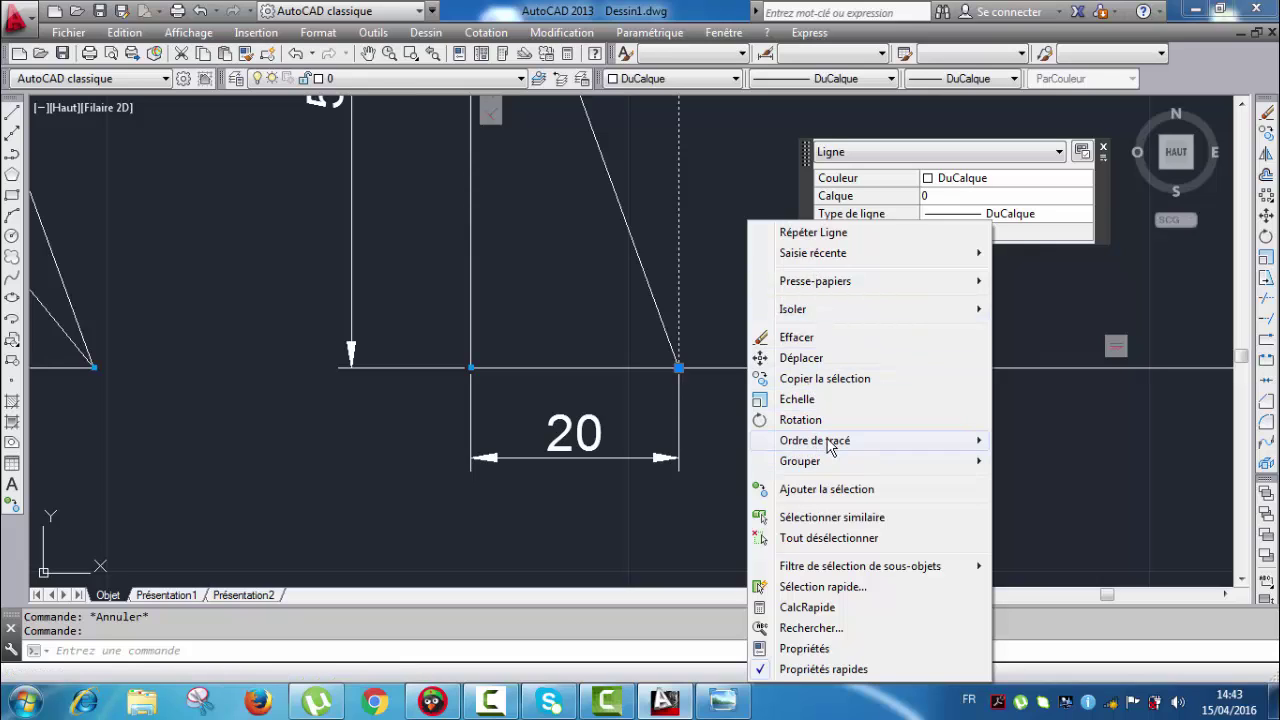
pyautogui.click(825, 378)
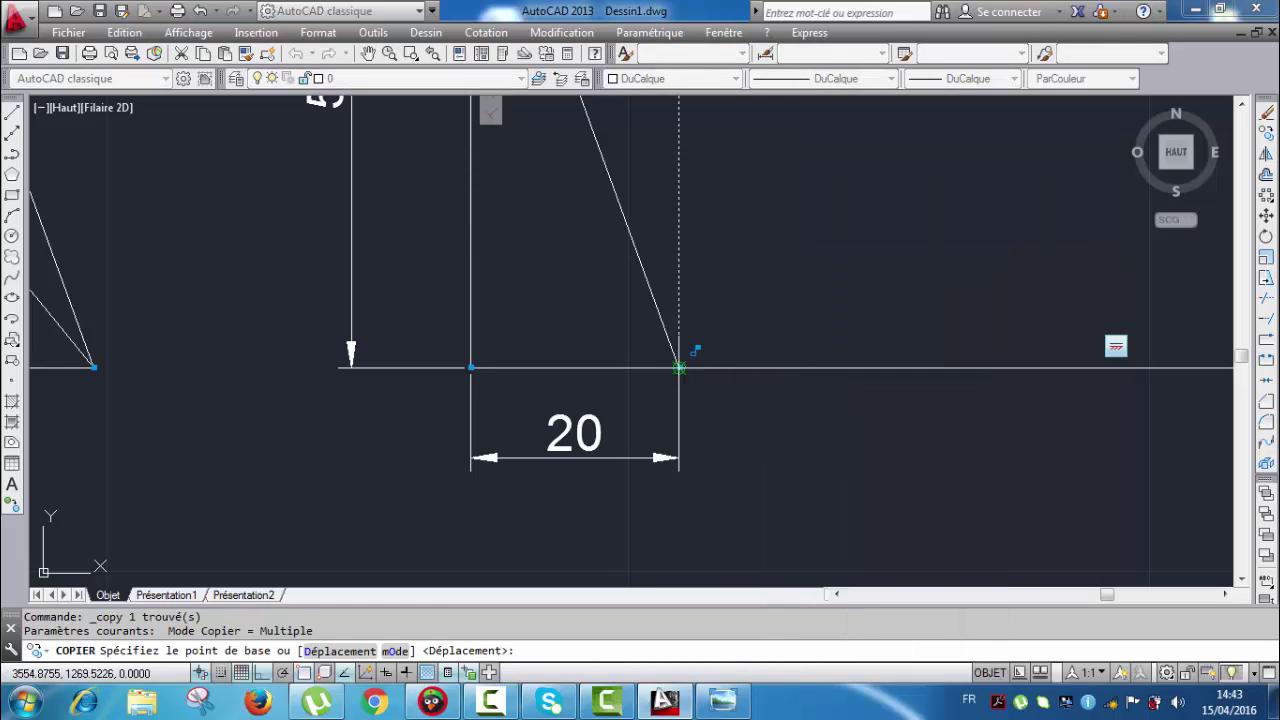
pyautogui.click(679, 368)
pyautogui.write('40')
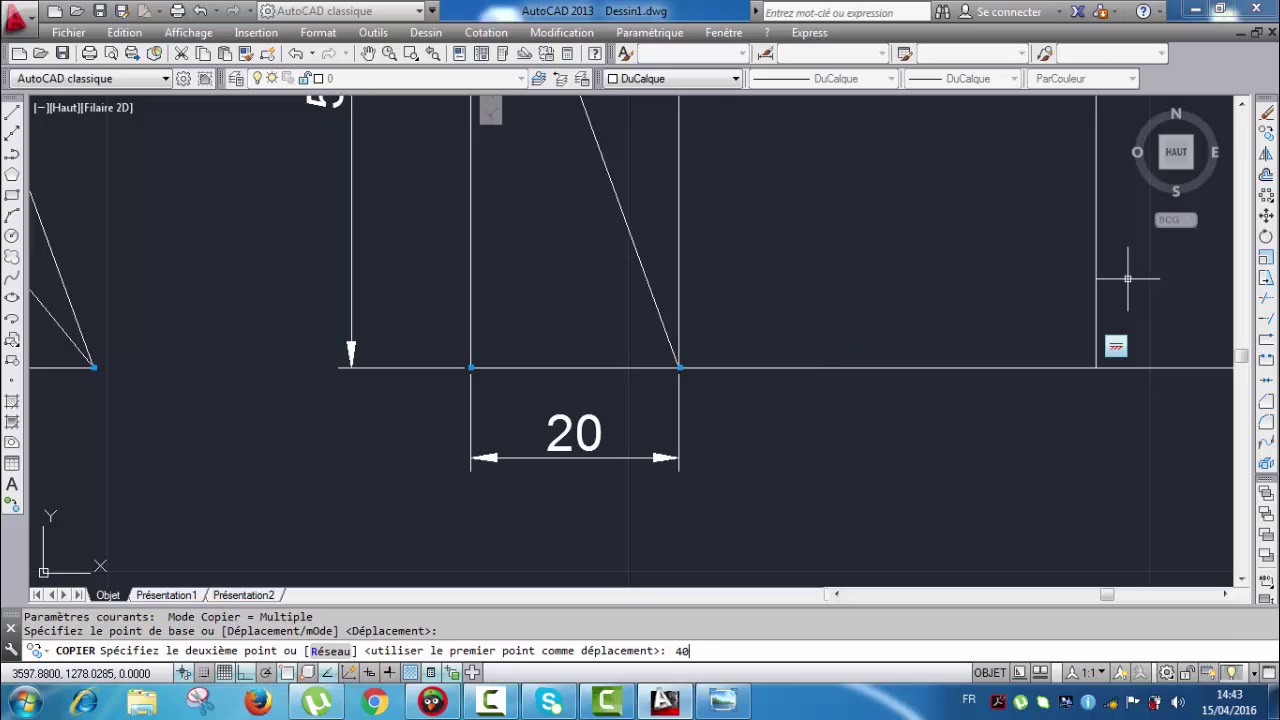
pyautogui.press('Return')
pyautogui.press('Escape')
# Step: Draw a diagonal from the upper end of the original vertical line to the foot of its copy
pyautogui.scroll(-4, 886, 271)
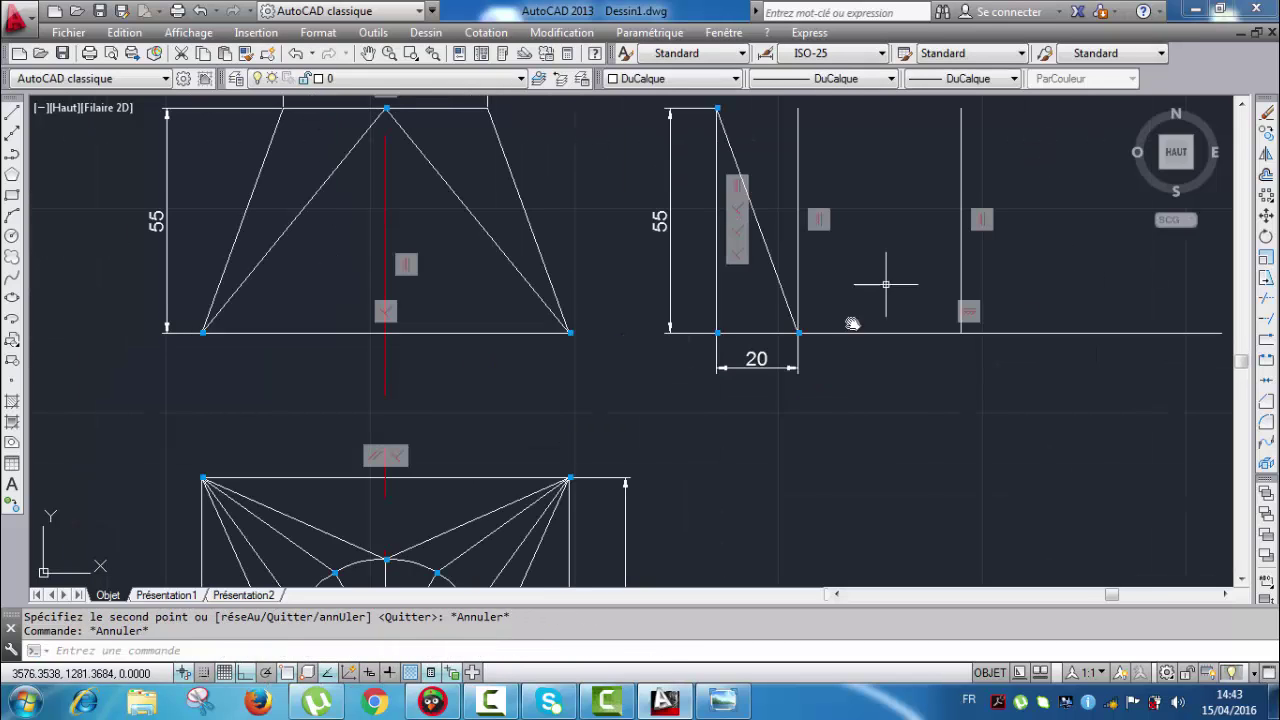
pyautogui.click(12, 112)
pyautogui.scroll(4, 735, 195)
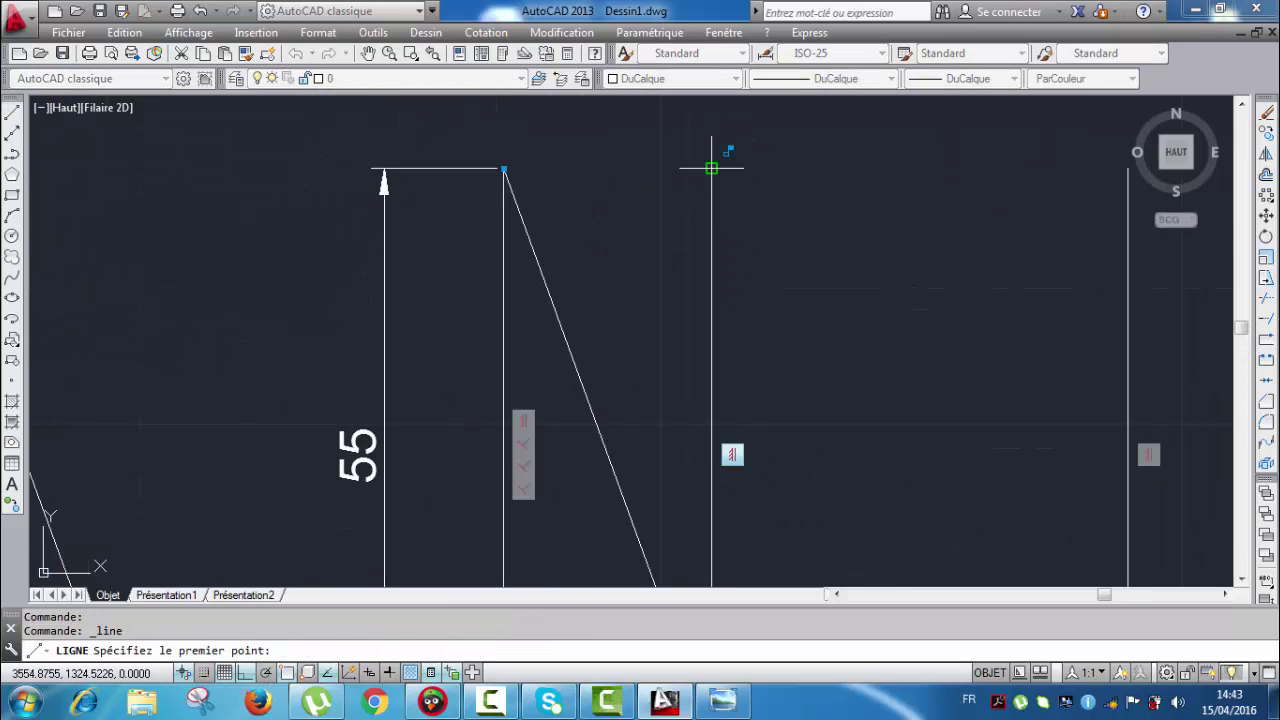
pyautogui.click(711, 168)
pyautogui.scroll(-2, 843, 274)
pyautogui.moveTo(843, 274); pyautogui.dragTo(715, 163, button='middle')
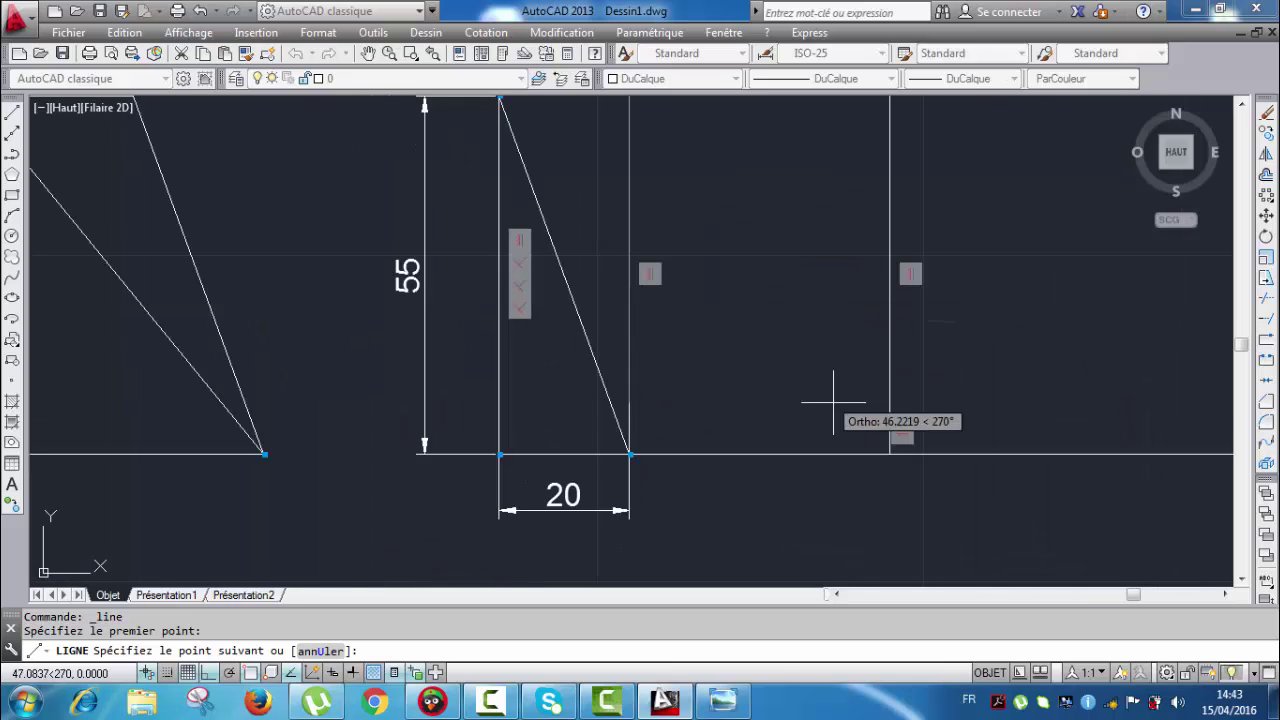
pyautogui.click(890, 455)
pyautogui.press('Escape')
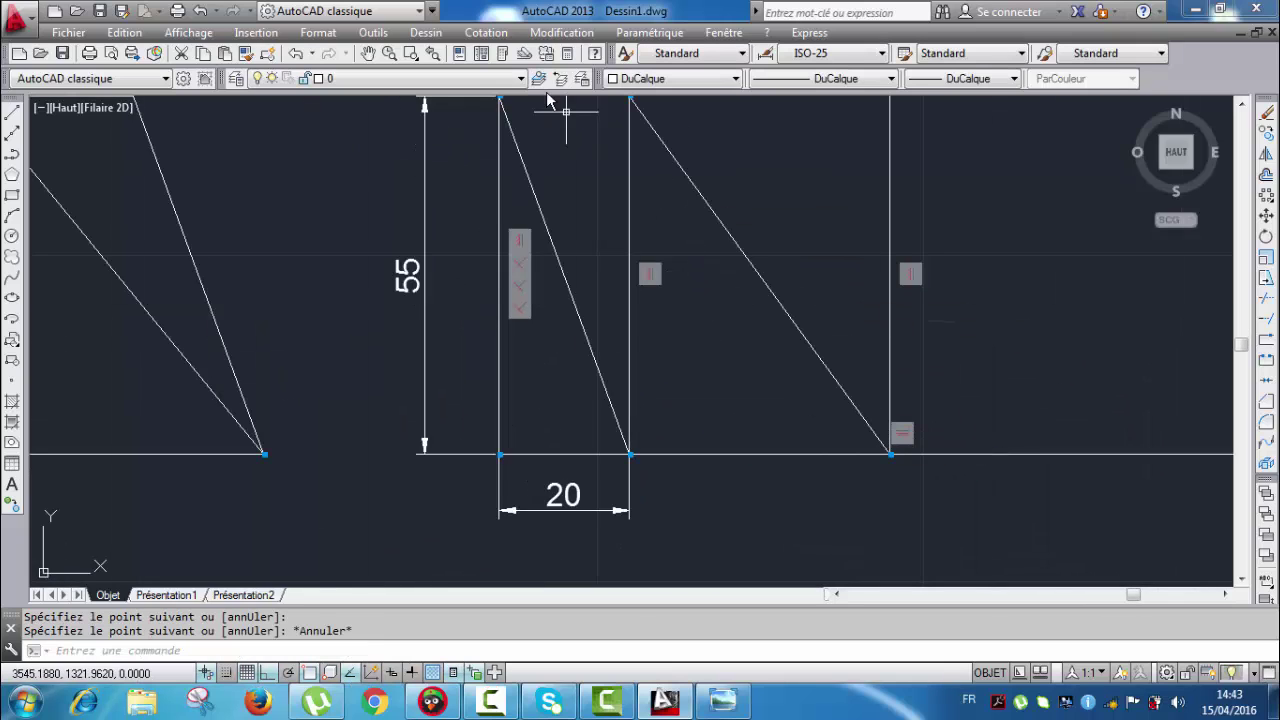
# Step: Add a linear dimension between the feet of the middle and right-hand verticals, aligned with the 20 dimension
pyautogui.click(493, 32)
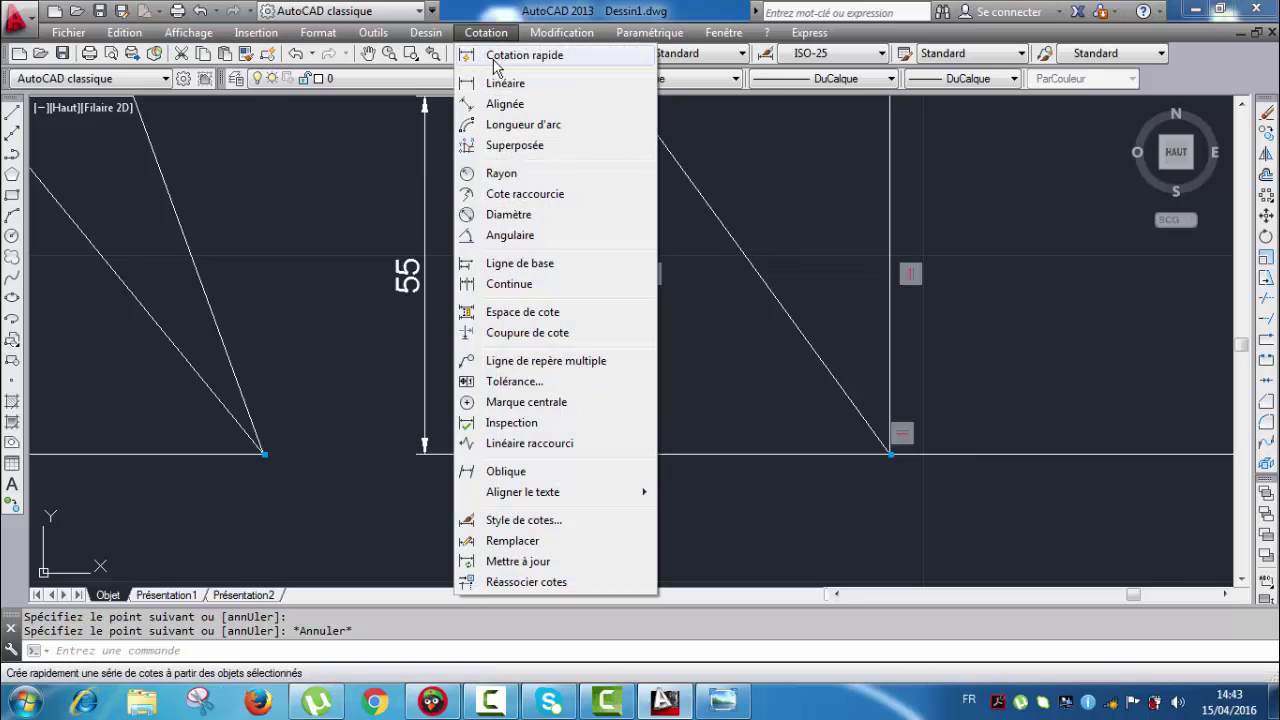
pyautogui.click(472, 84)
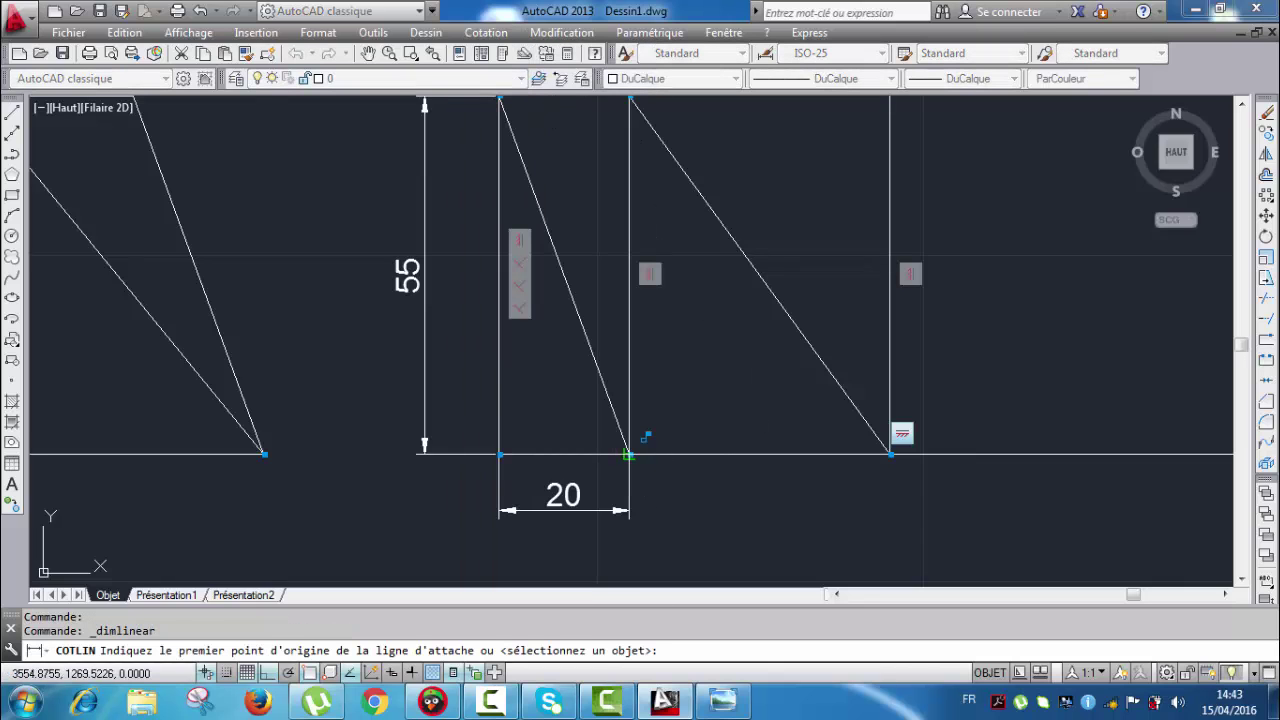
pyautogui.click(629, 455)
pyautogui.click(890, 455)
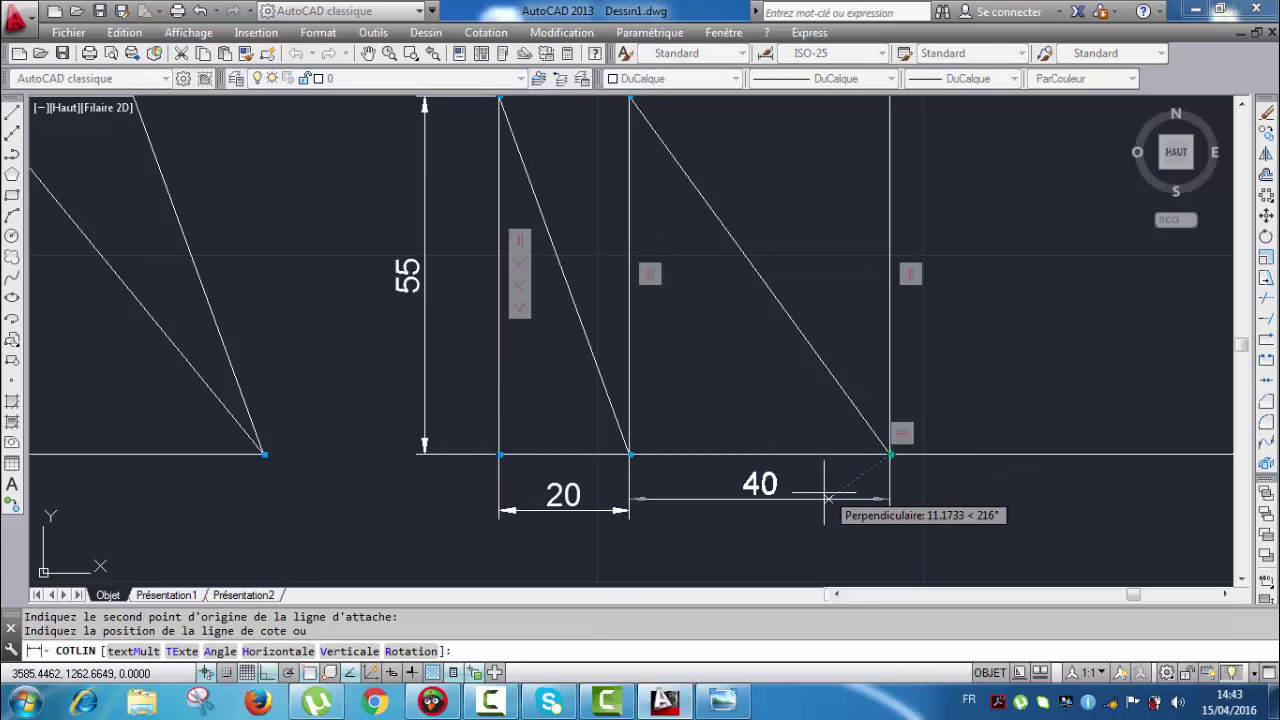
pyautogui.click(629, 511)
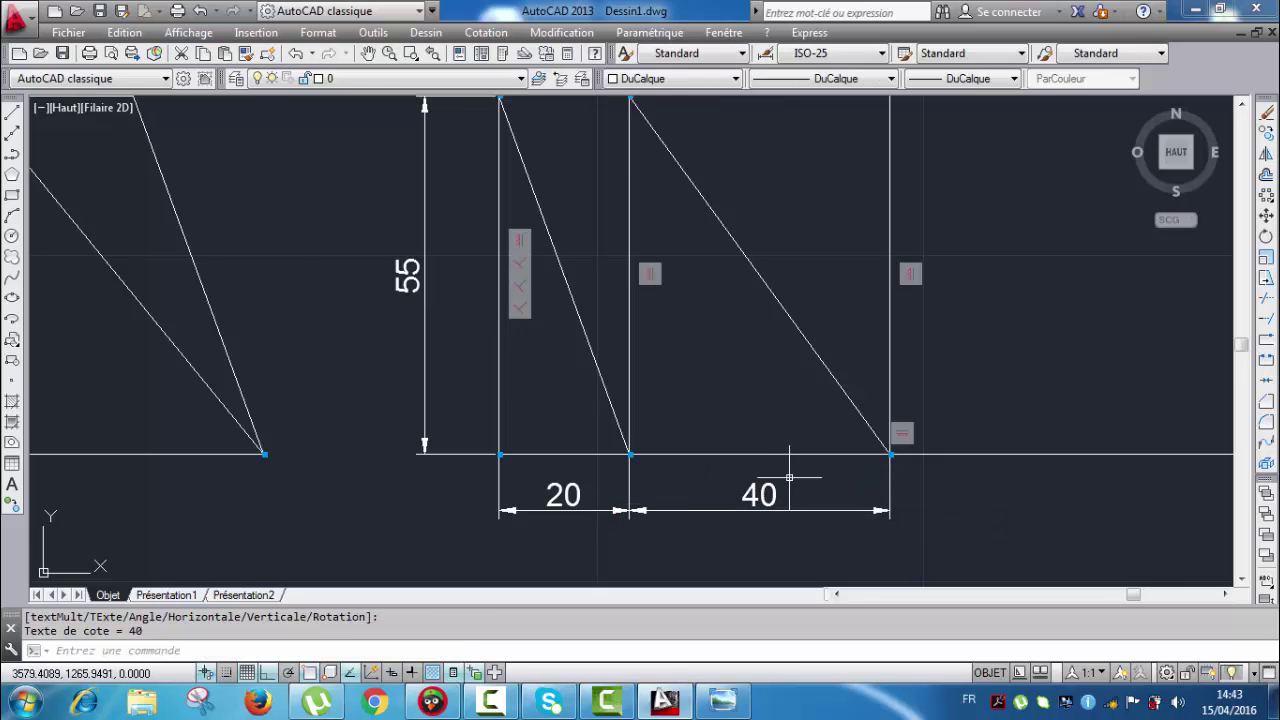
pyautogui.scroll(-4, 810, 355)
pyautogui.scroll(4, 810, 351)
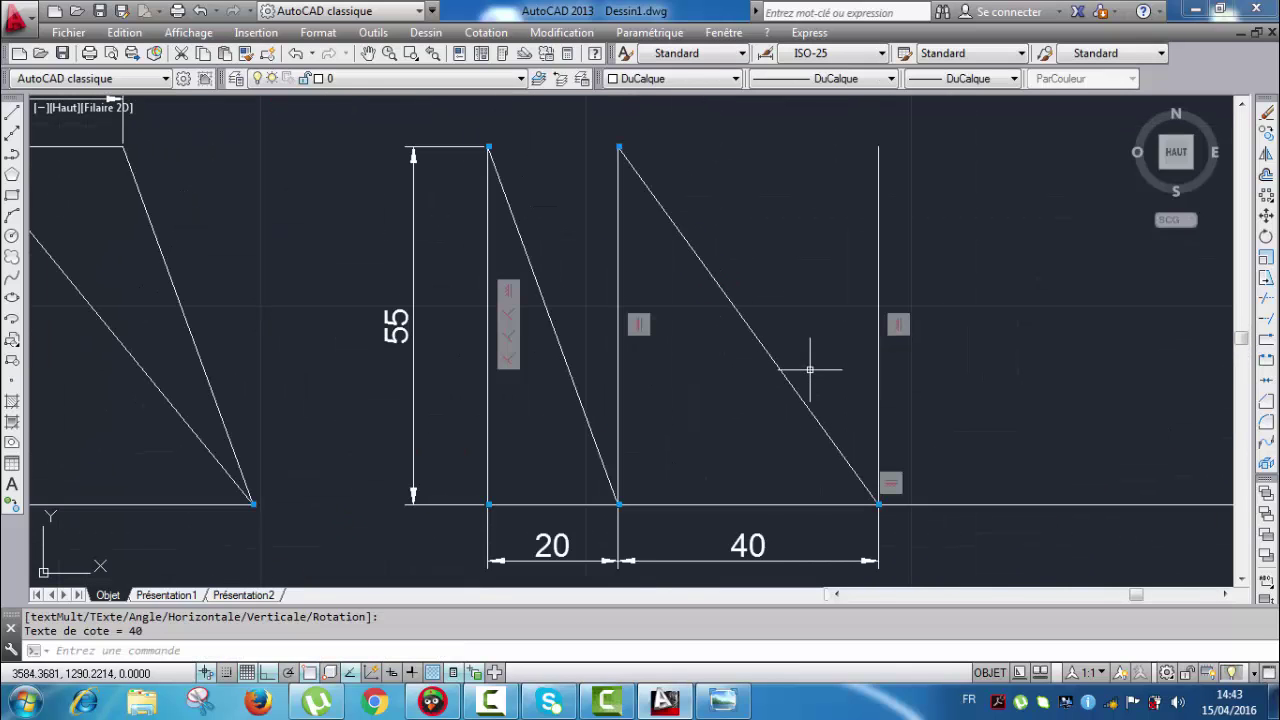
pyautogui.press('Escape')
# Step: Check the length of the diagonal in the true-length triangle with the 40 base
pyautogui.scroll(-2, 810, 295)
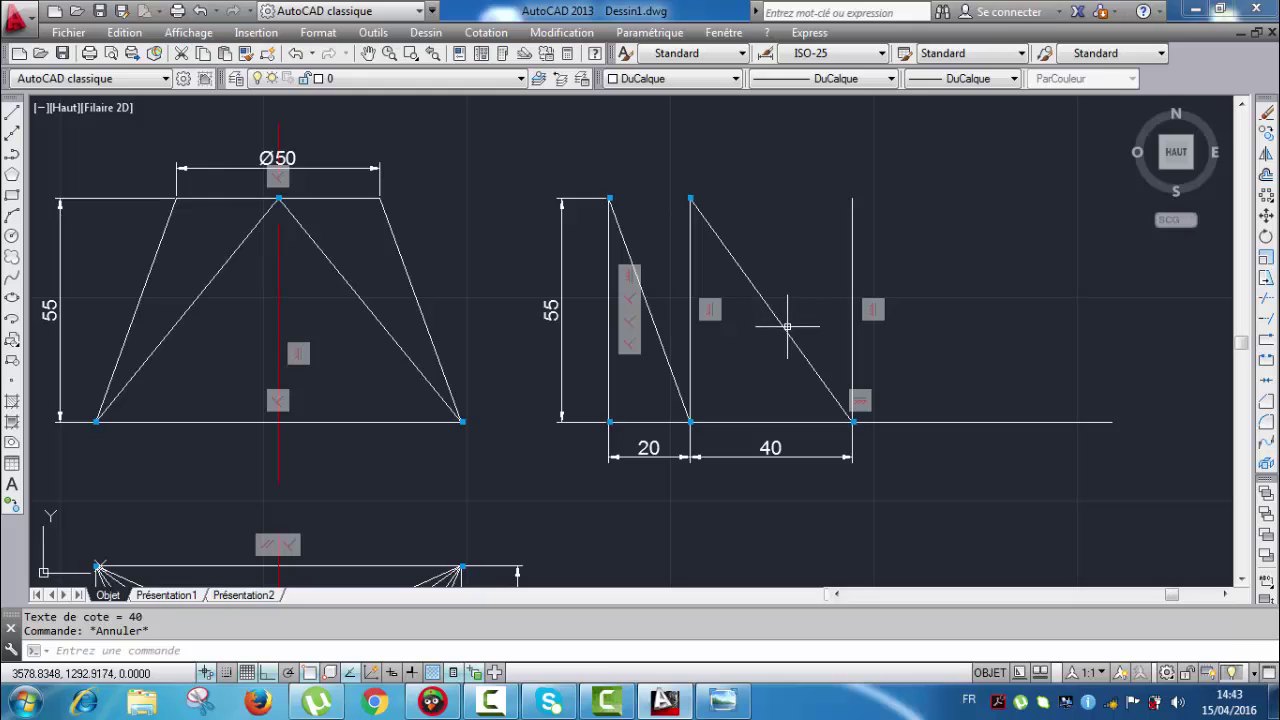
pyautogui.click(787, 333)
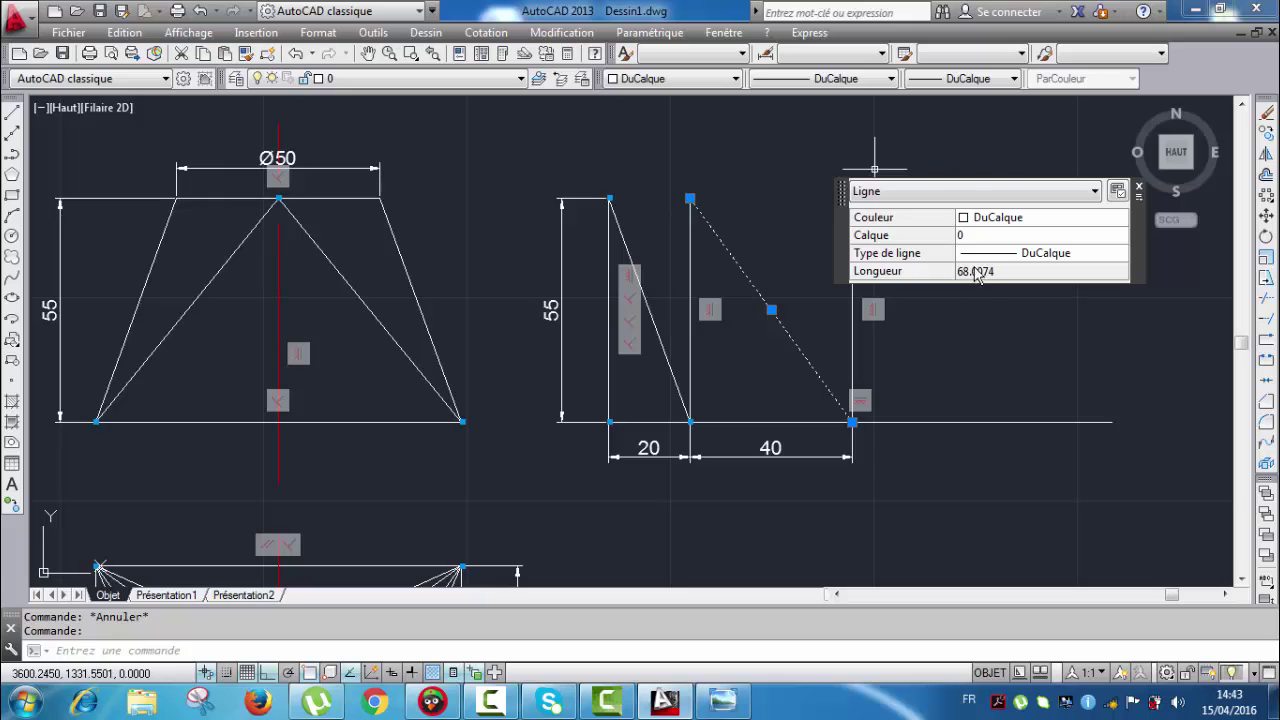
pyautogui.press('Escape')
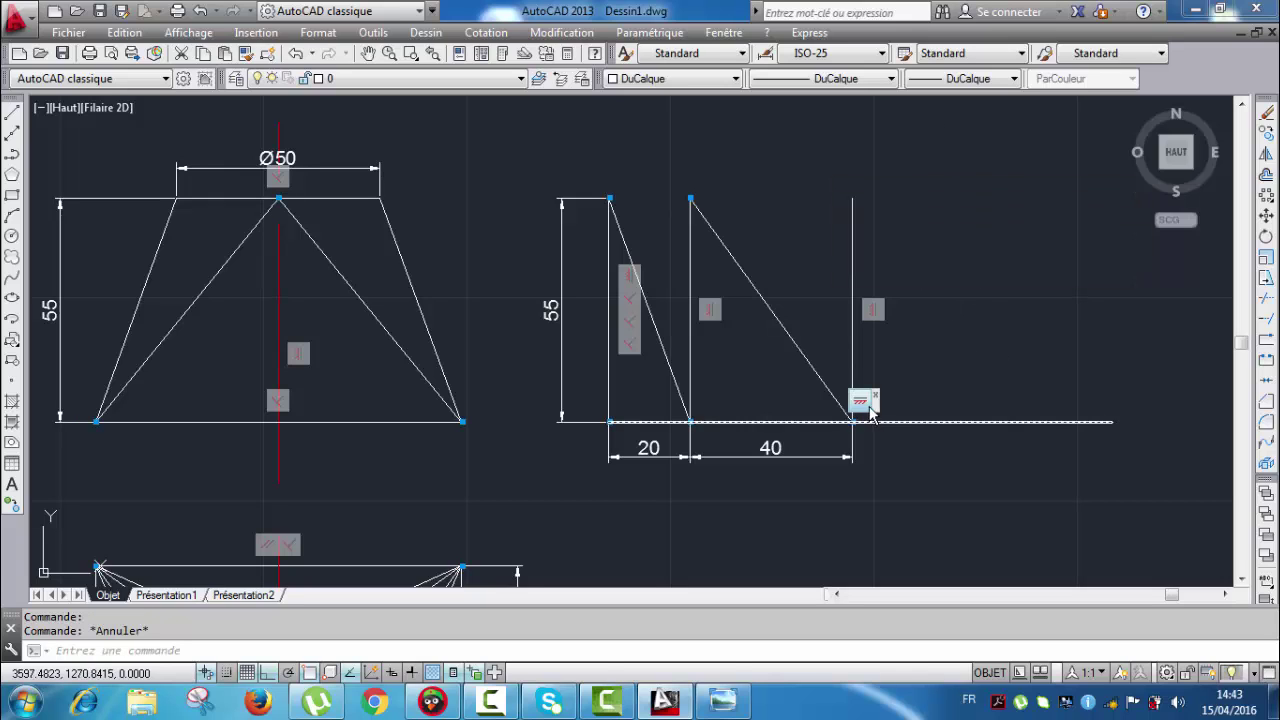
# Step: Switch to the reference image and examine the development sketch's generator lengths and numbered arc points 1 to 7
pyautogui.click(733, 705)
pyautogui.scroll(1, 1085, 305)
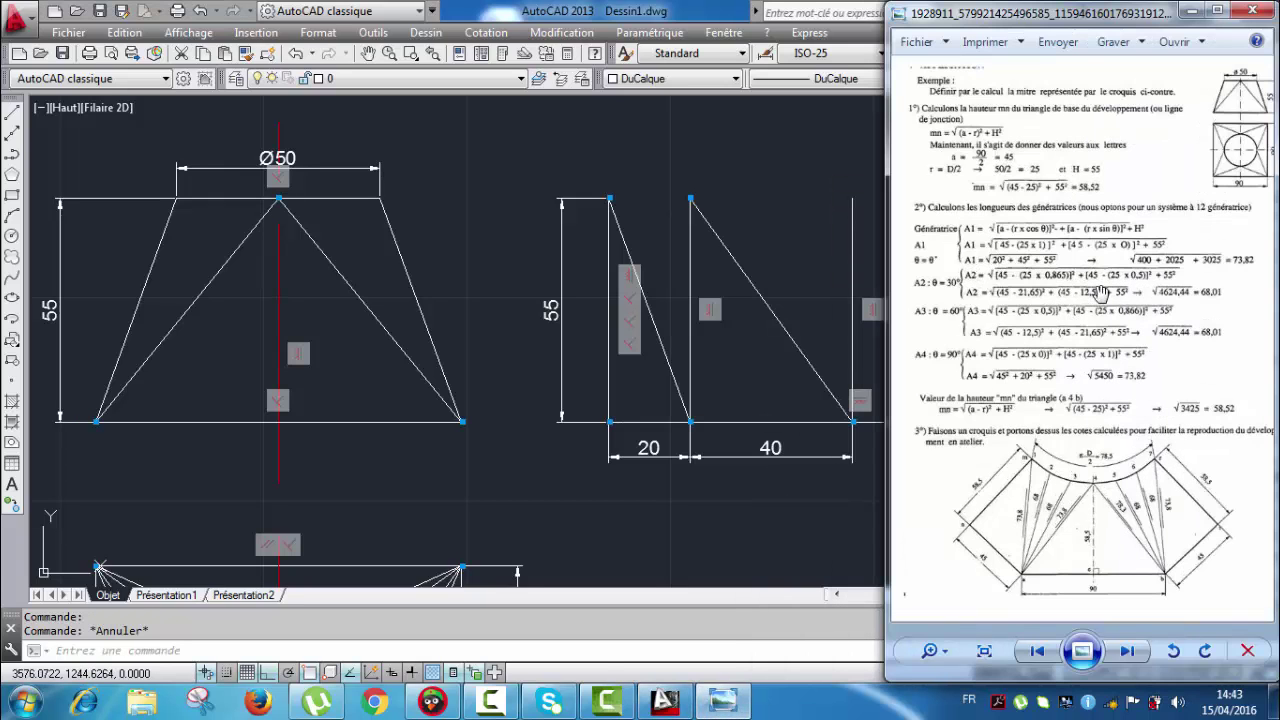
pyautogui.scroll(5, 1100, 478)
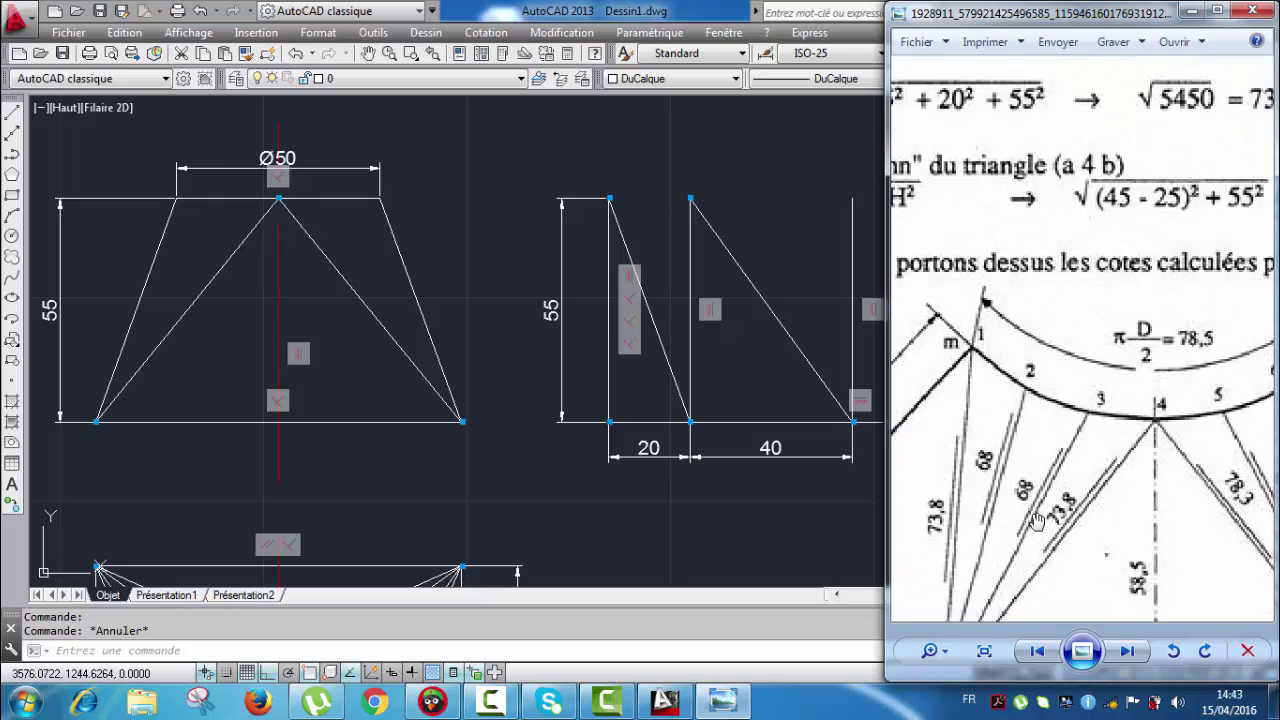
pyautogui.moveTo(1072, 518); pyautogui.dragTo(1077, 428)
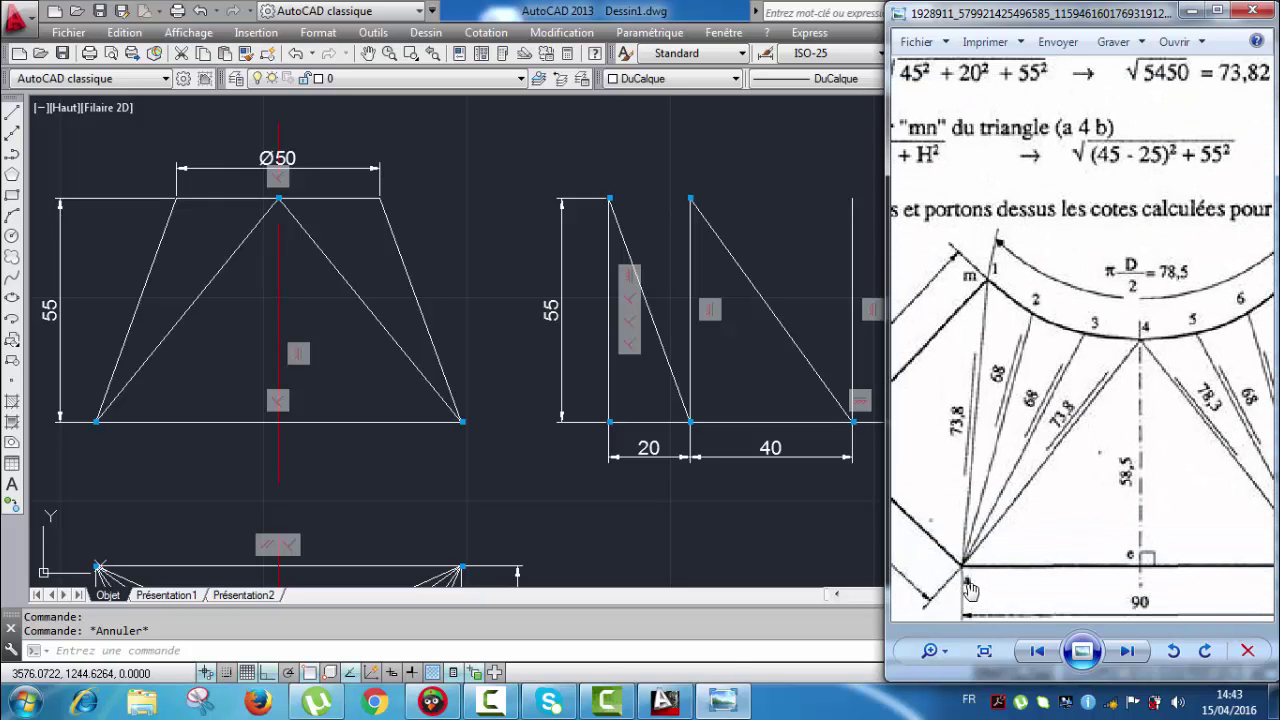
pyautogui.scroll(1, 1038, 405)
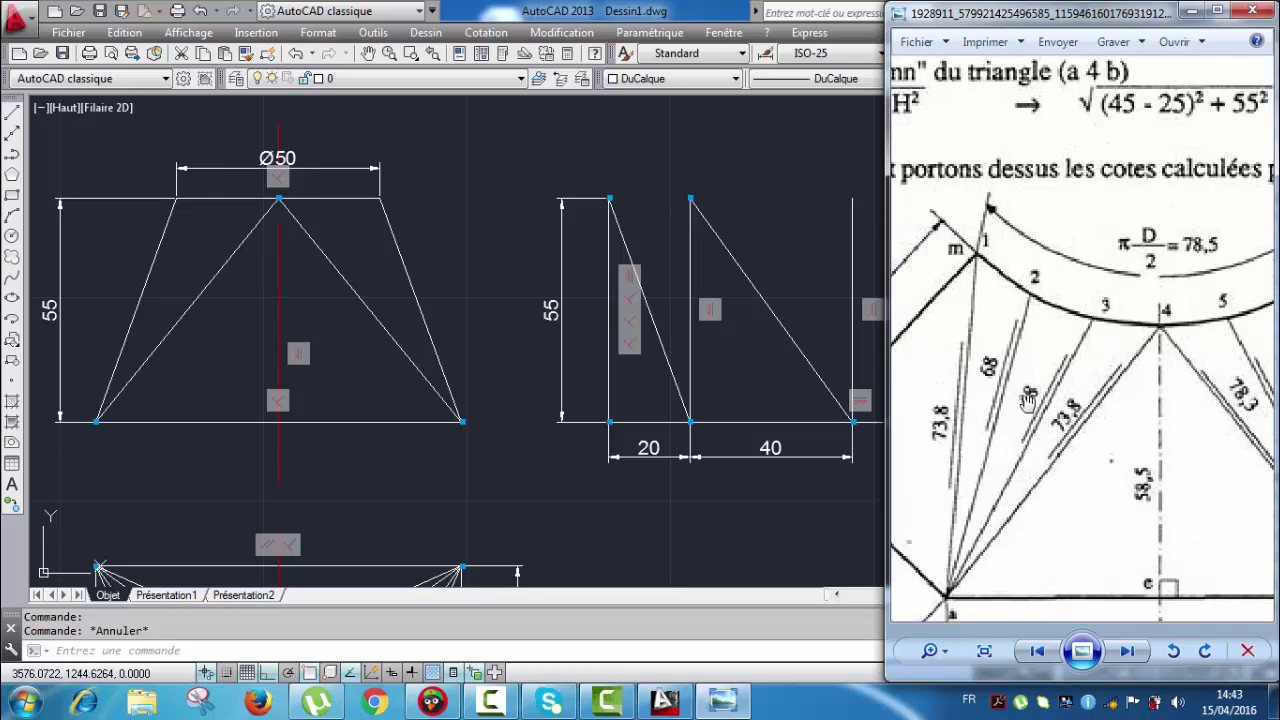
pyautogui.scroll(-3, 1028, 400)
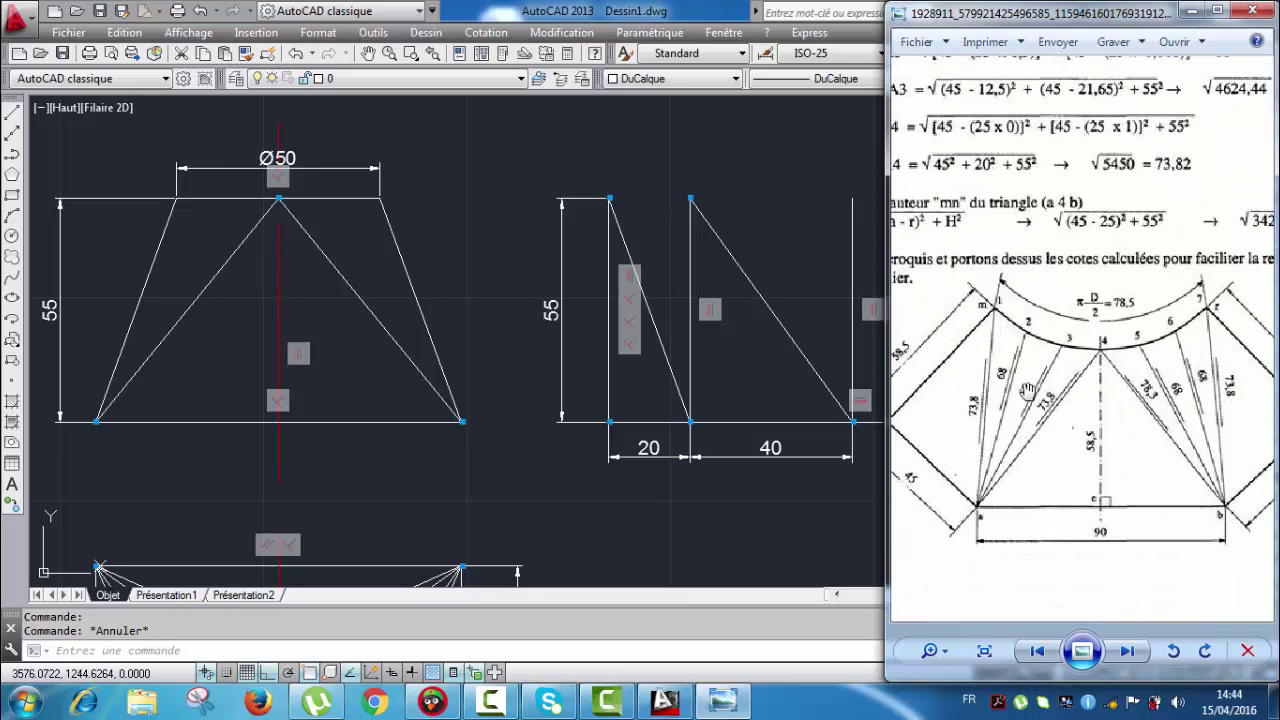
pyautogui.scroll(1, 1112, 327)
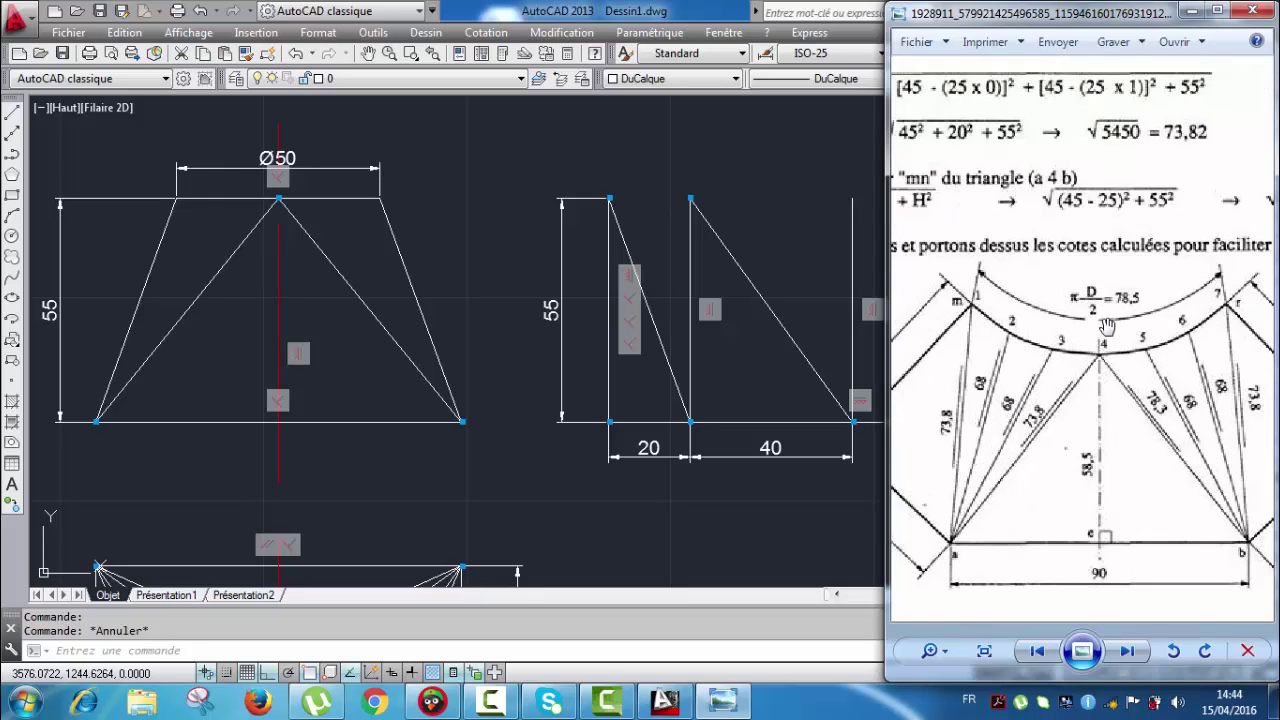
pyautogui.scroll(-1, 1107, 327)
pyautogui.scroll(1, 1107, 327)
pyautogui.scroll(-1, 1107, 327)
pyautogui.scroll(1, 1147, 330)
pyautogui.scroll(1, 1192, 302)
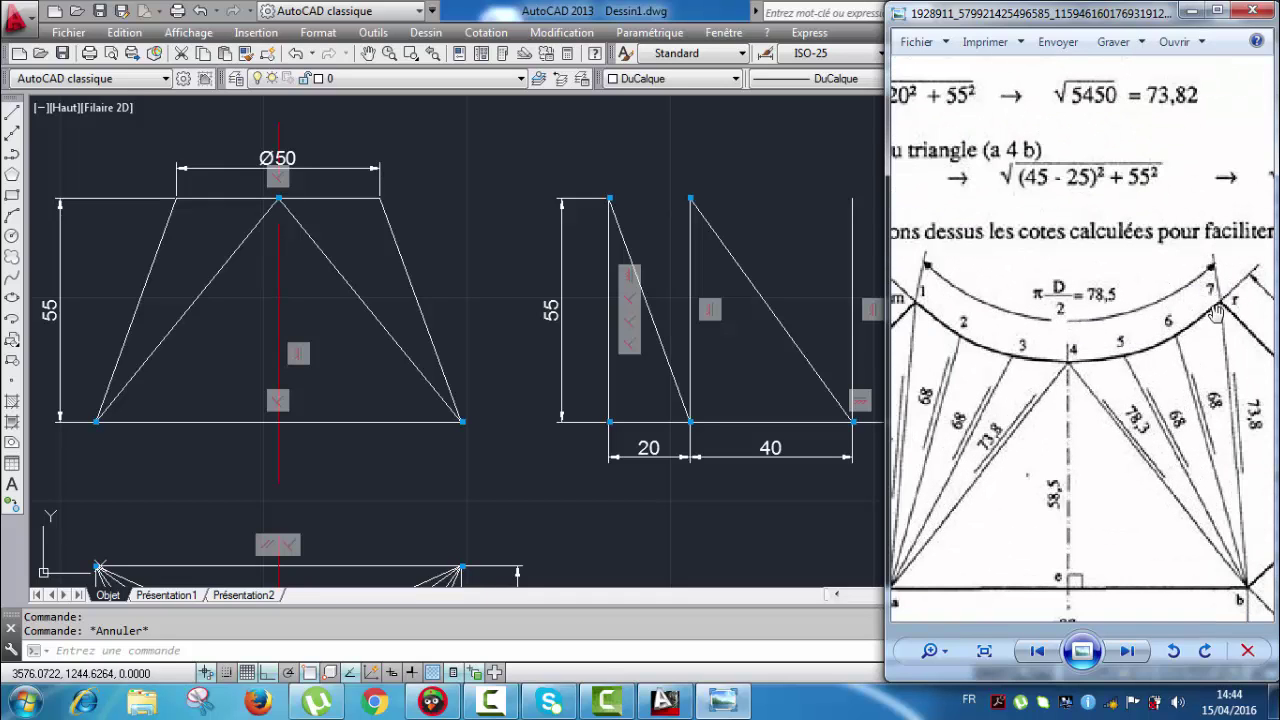
# Step: Return to AutoCAD and examine the divided circle in the plan view and its Ø50 edge in the elevation
pyautogui.click(439, 435)
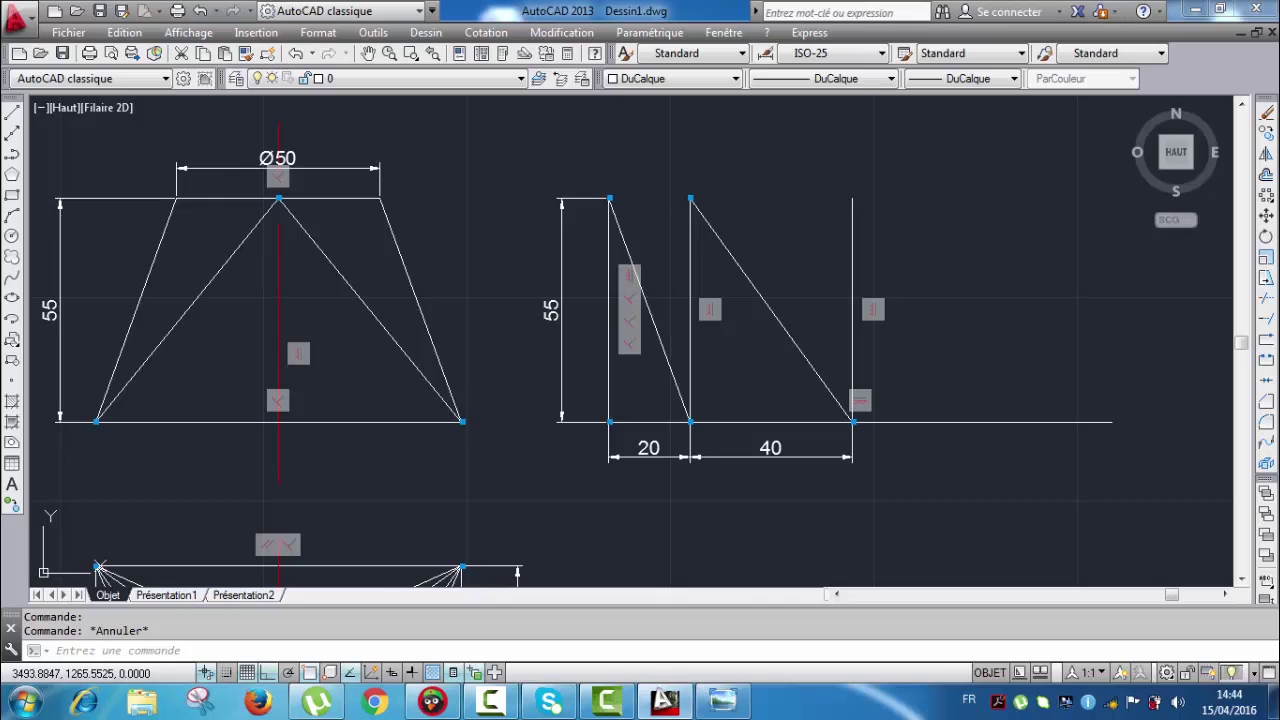
pyautogui.scroll(-2, 441, 441)
pyautogui.moveTo(435, 479); pyautogui.dragTo(464, 321, button='middle')
pyautogui.scroll(6, 388, 427)
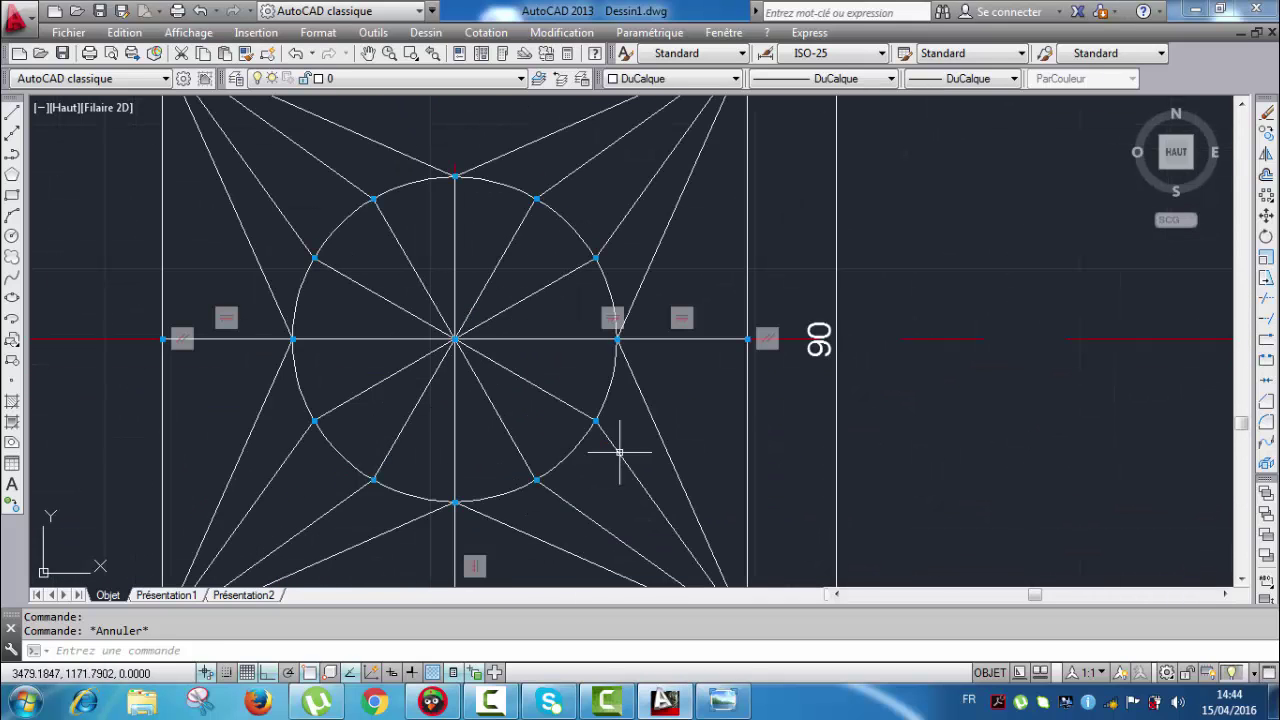
pyautogui.scroll(-6, 617, 443)
pyautogui.moveTo(411, 385); pyautogui.dragTo(403, 337, button='middle')
pyautogui.scroll(6, 397, 120)
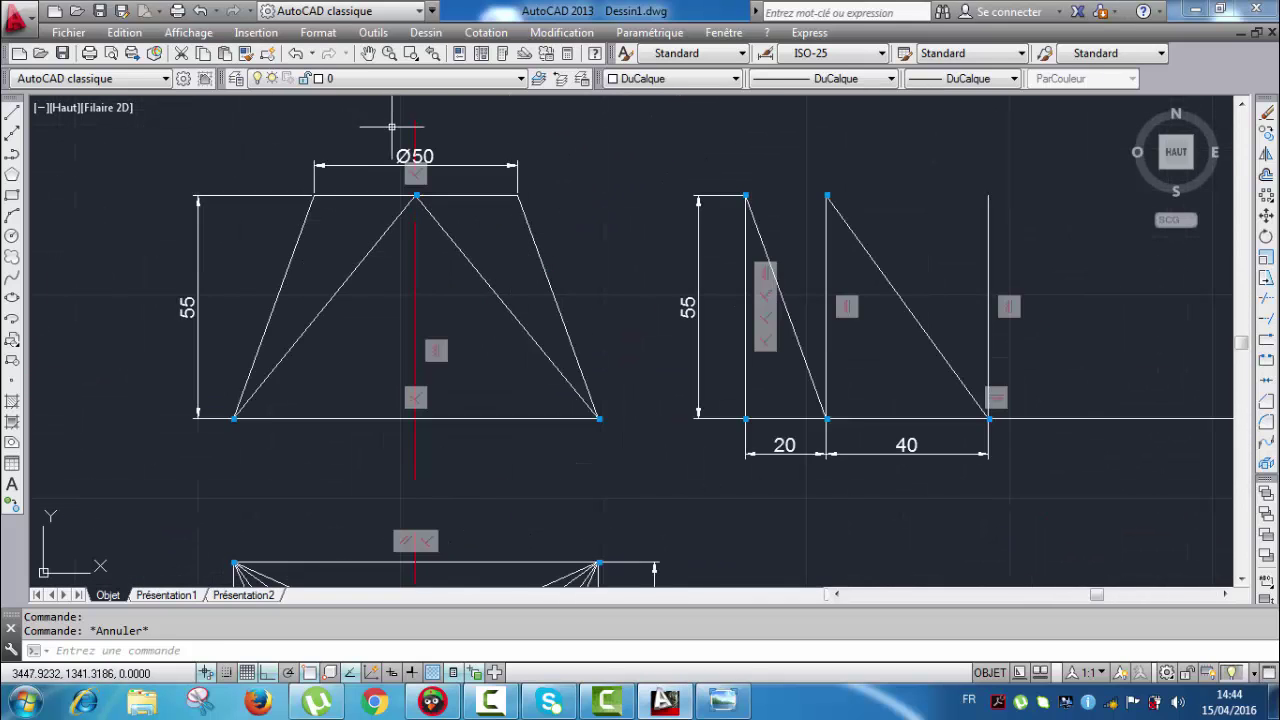
pyautogui.scroll(-6, 428, 150)
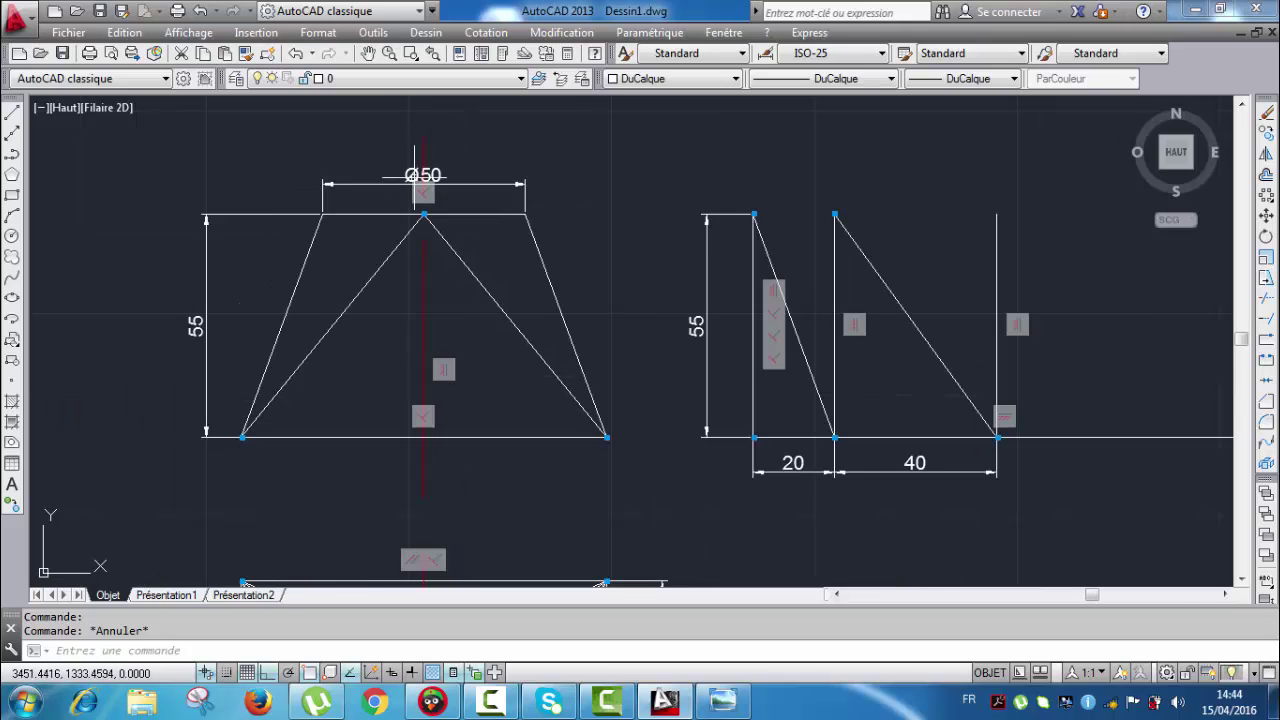
pyautogui.scroll(4, 440, 428)
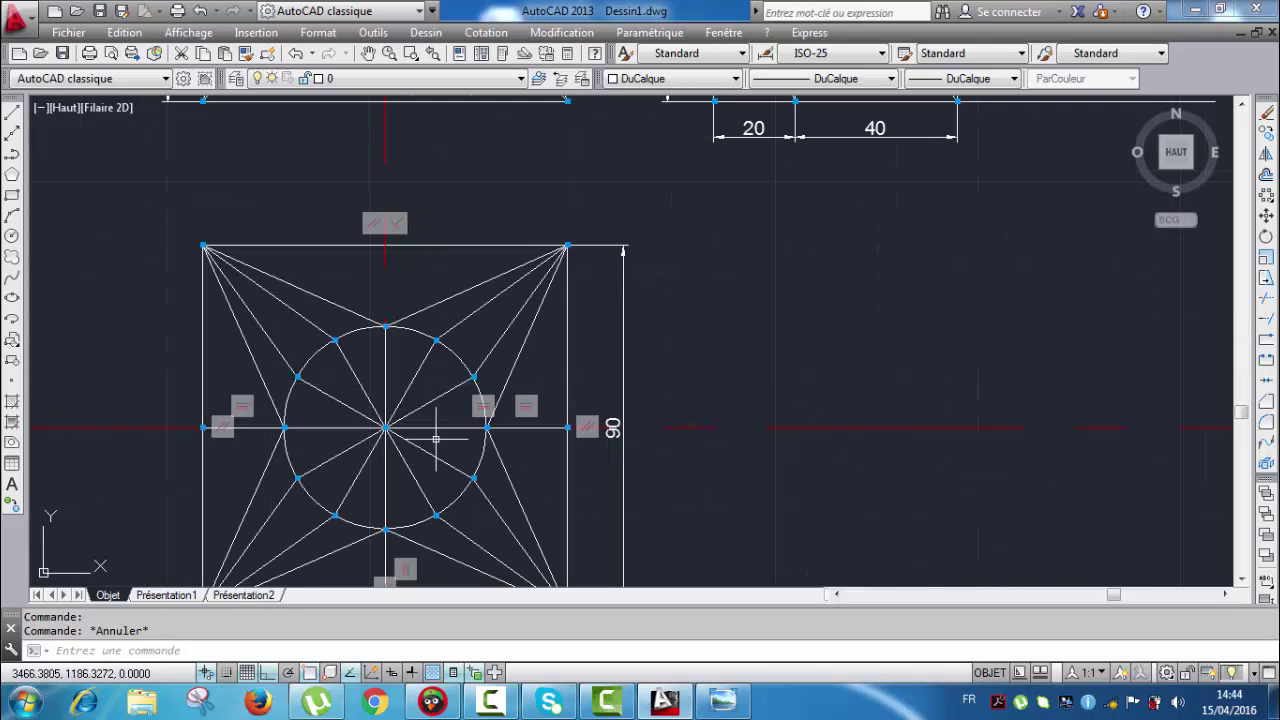
pyautogui.moveTo(443, 434); pyautogui.dragTo(466, 360, button='middle')
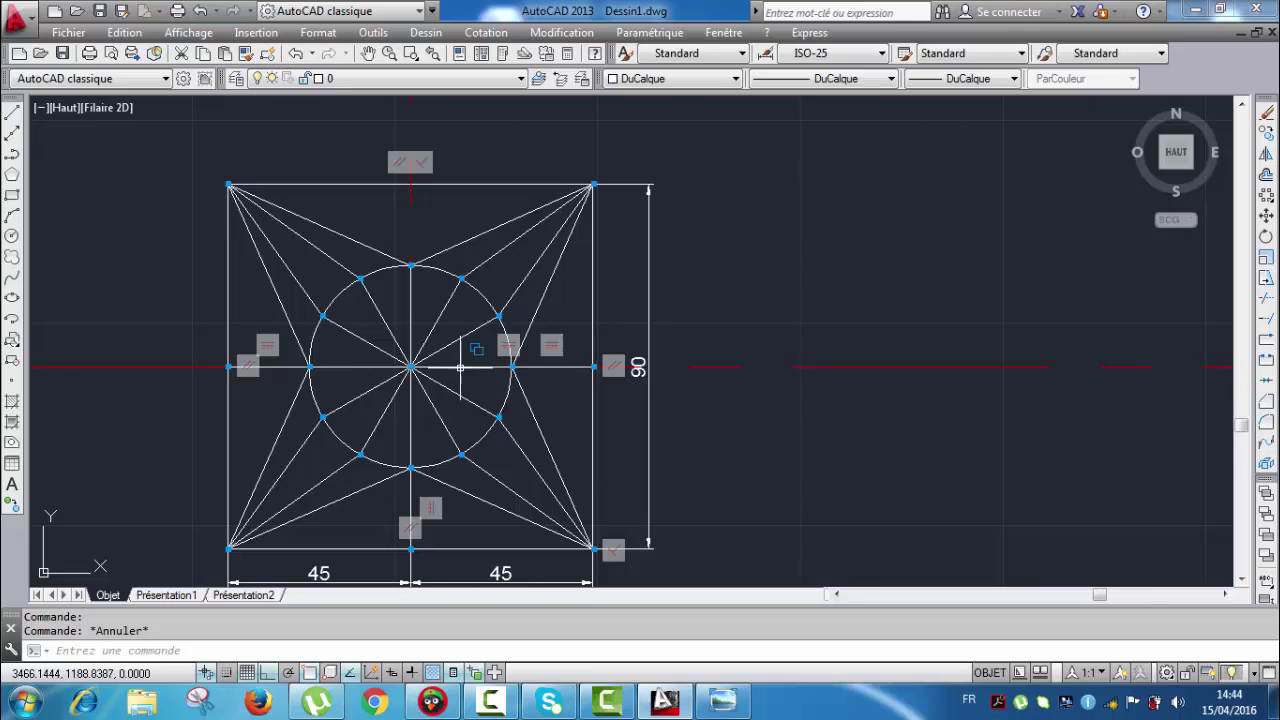
pyautogui.scroll(-4, 466, 357)
# Step: Switch to the reference image and examine the arc length formula above the development sketch
pyautogui.click(722, 700)
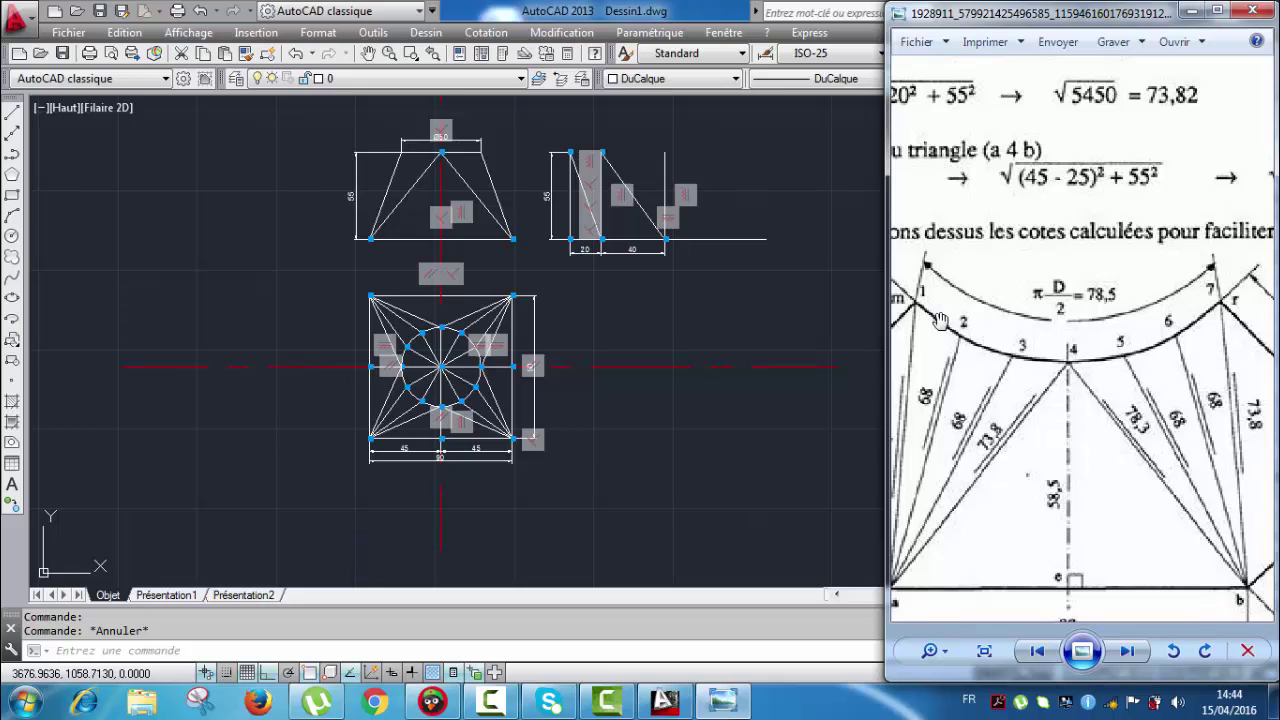
pyautogui.scroll(2, 1090, 297)
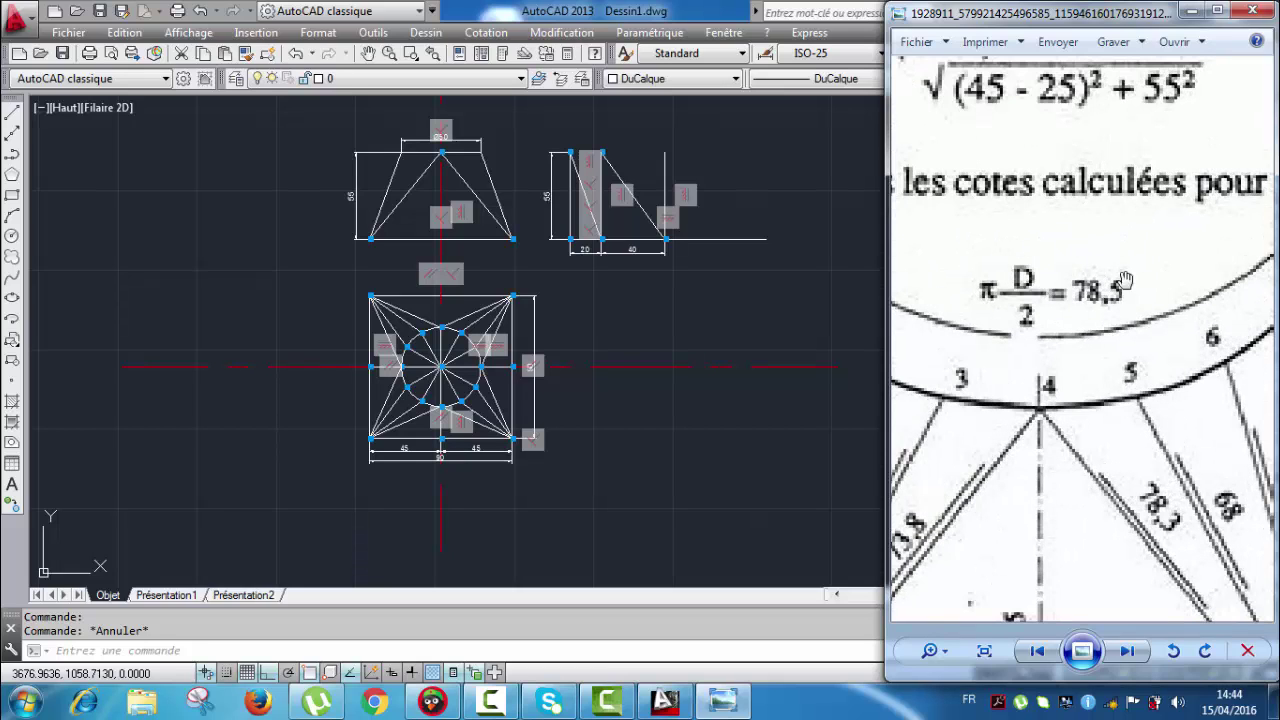
pyautogui.scroll(-2, 1128, 280)
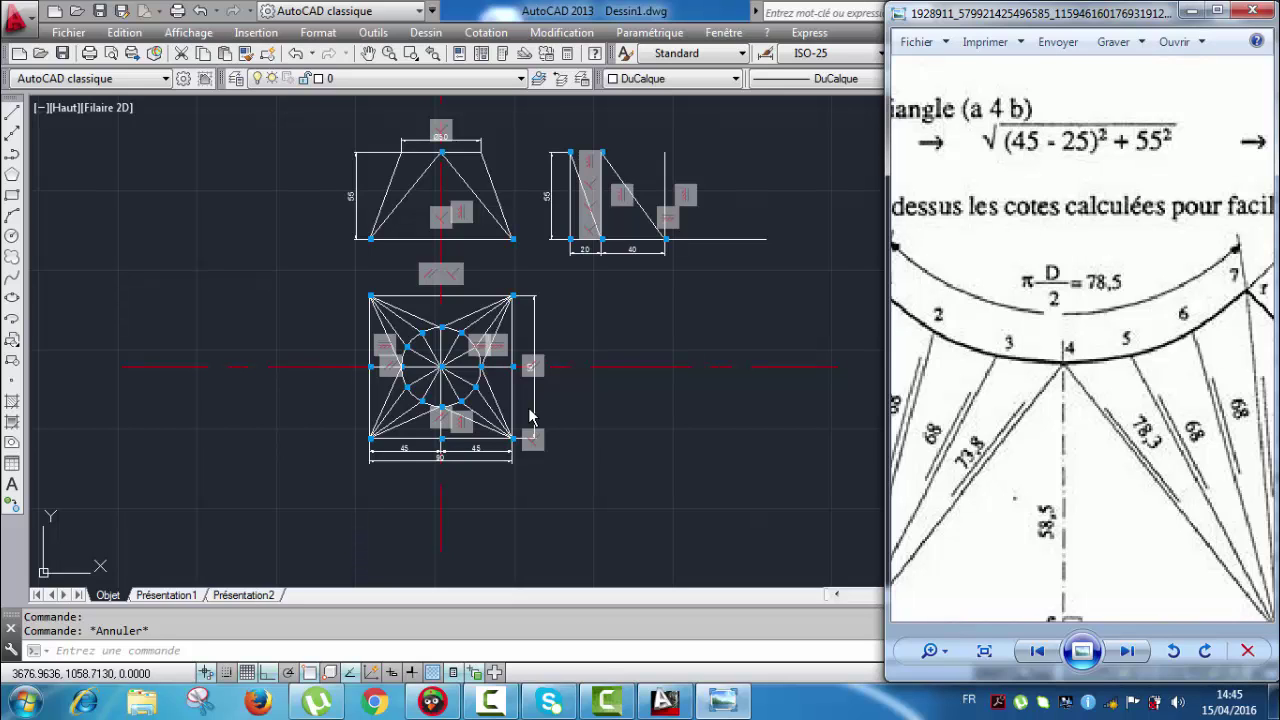
# Step: Return to AutoCAD and examine the spacing of the division points along the lower part of the plan view's circle
pyautogui.click(420, 413)
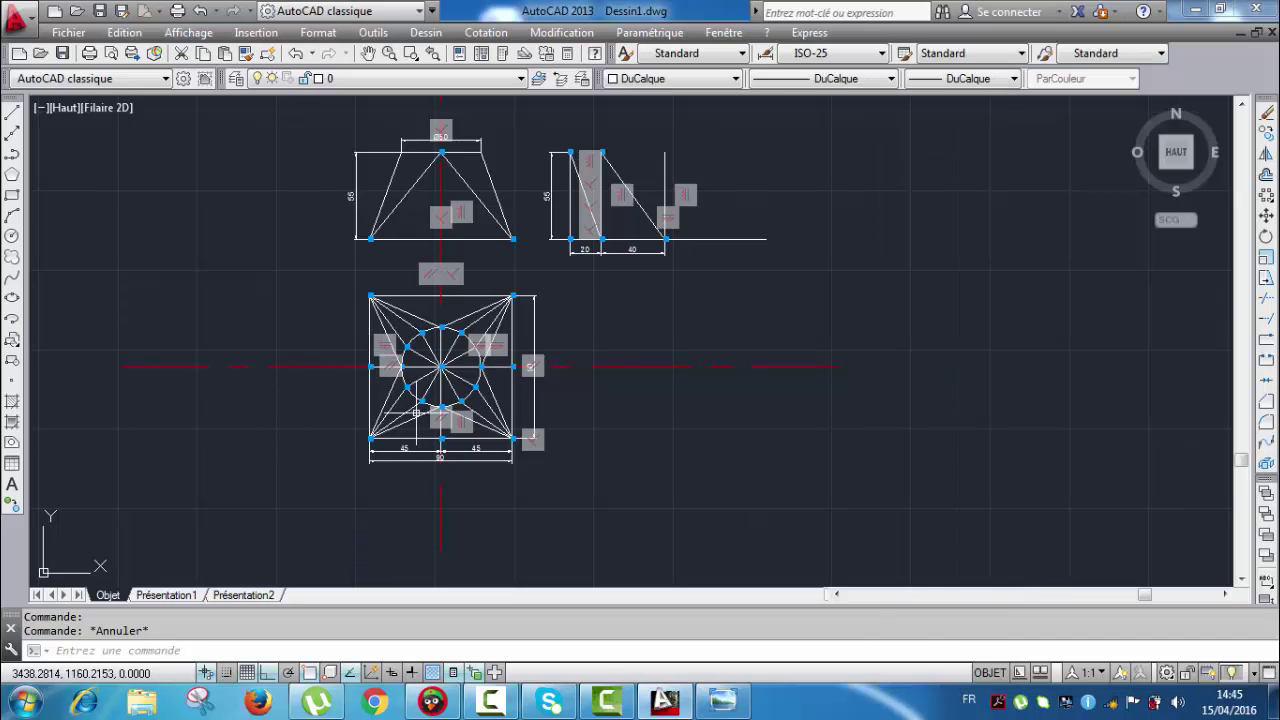
pyautogui.scroll(8, 425, 404)
pyautogui.scroll(4, 500, 423)
pyautogui.scroll(-3, 577, 437)
pyautogui.scroll(3, 609, 394)
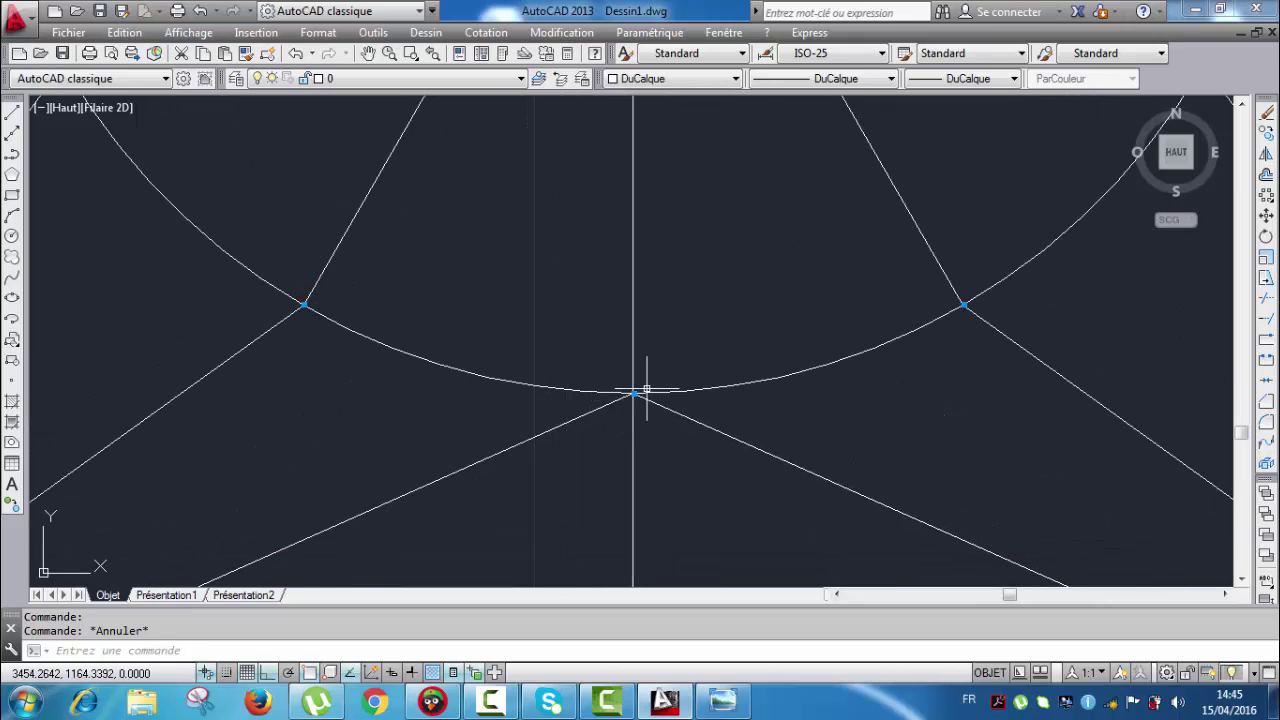
pyautogui.moveTo(326, 303); pyautogui.dragTo(489, 380, button='middle')
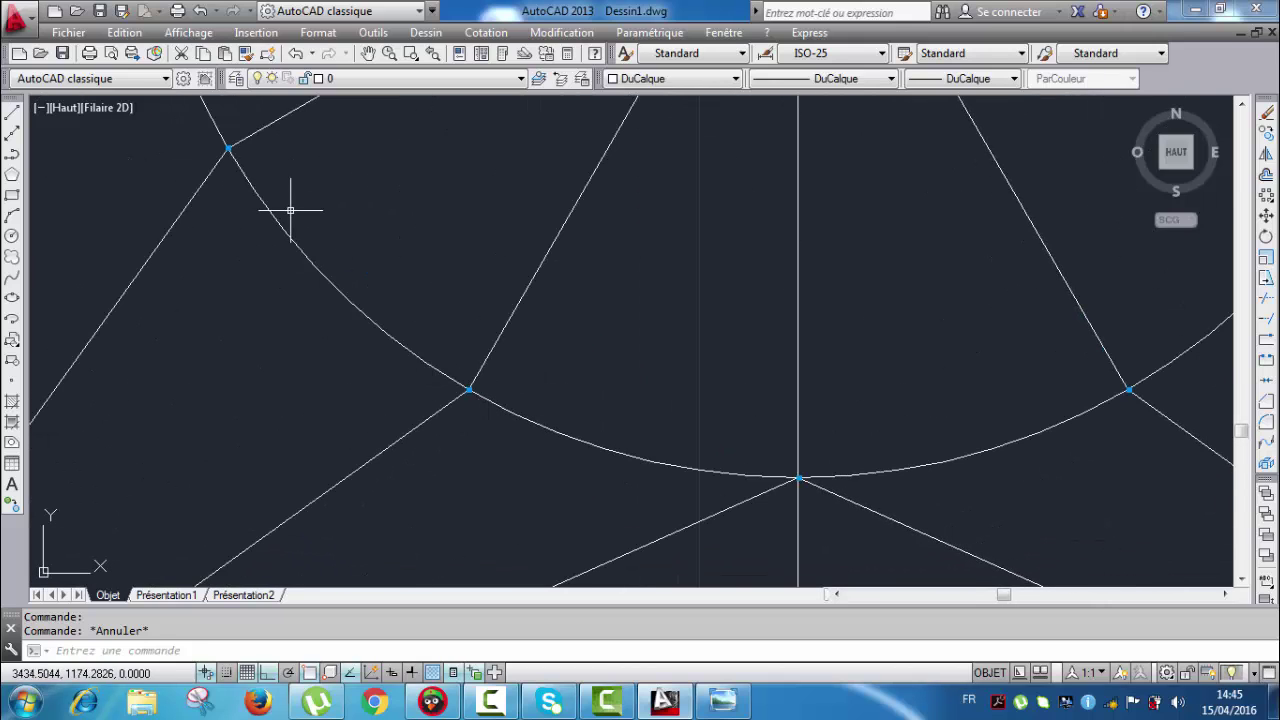
pyautogui.scroll(-4, 288, 208)
pyautogui.scroll(-5, 371, 277)
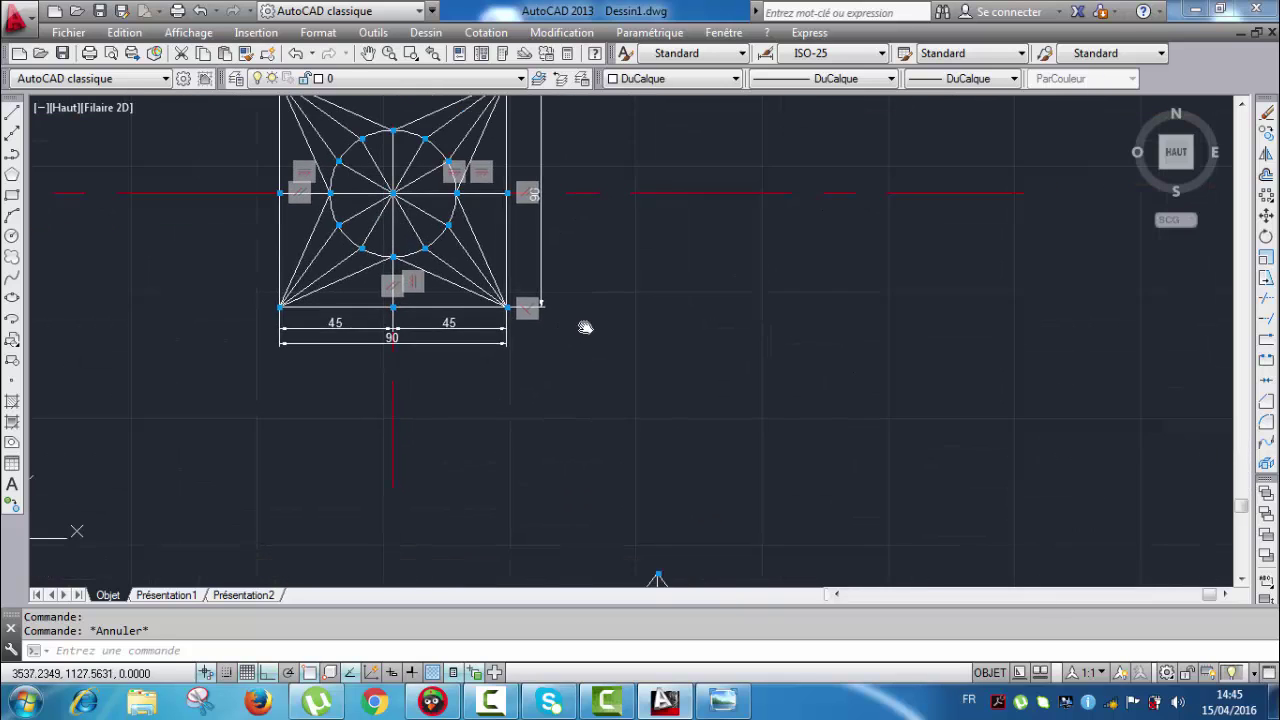
# Step: Draw a circle of radius 13 centred on the apex of the flat pattern's triangle
pyautogui.scroll(-2, 578, 326)
pyautogui.moveTo(578, 326); pyautogui.dragTo(580, 251, button='middle')
pyautogui.scroll(3, 616, 380)
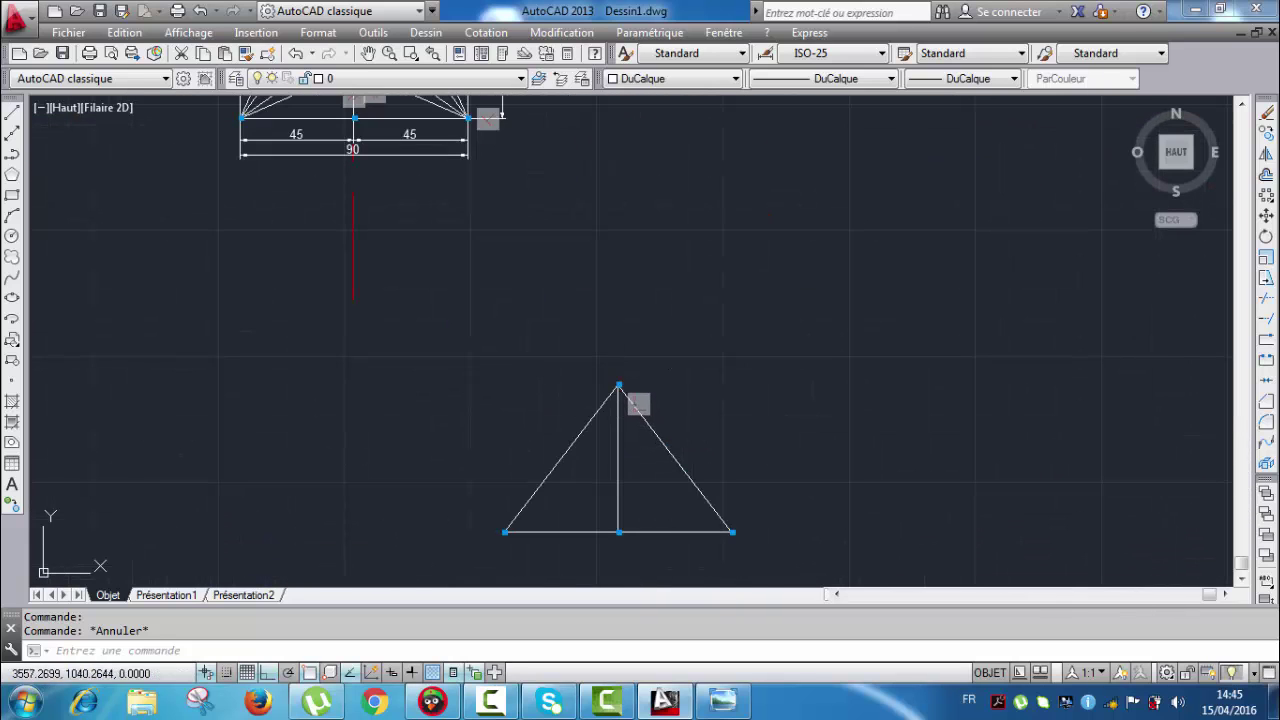
pyautogui.click(14, 238)
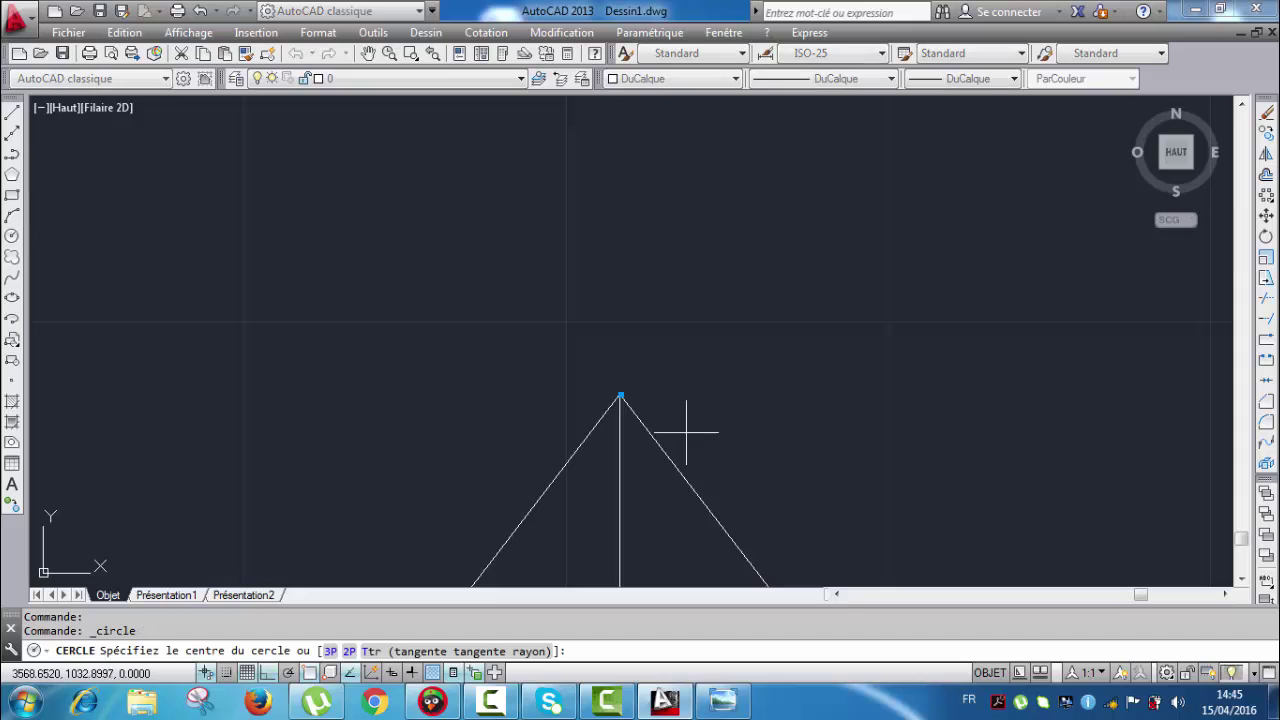
pyautogui.click(621, 395)
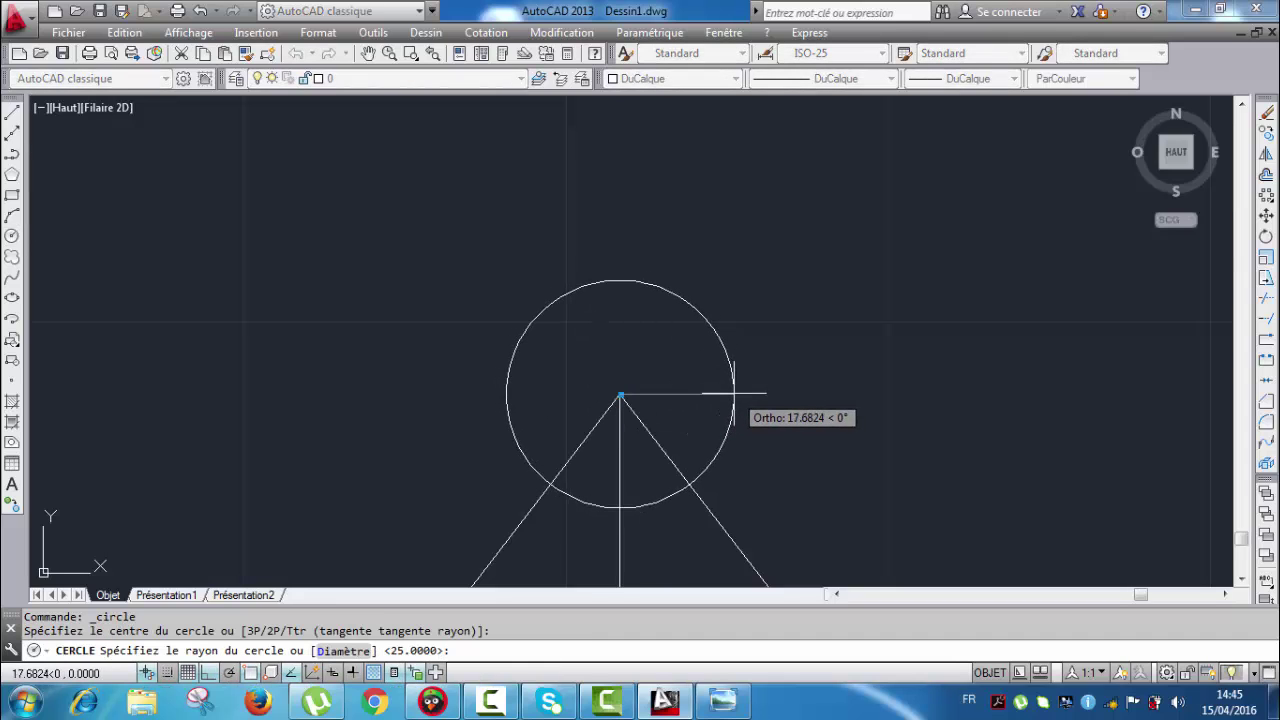
pyautogui.write('13')
pyautogui.press('Return')
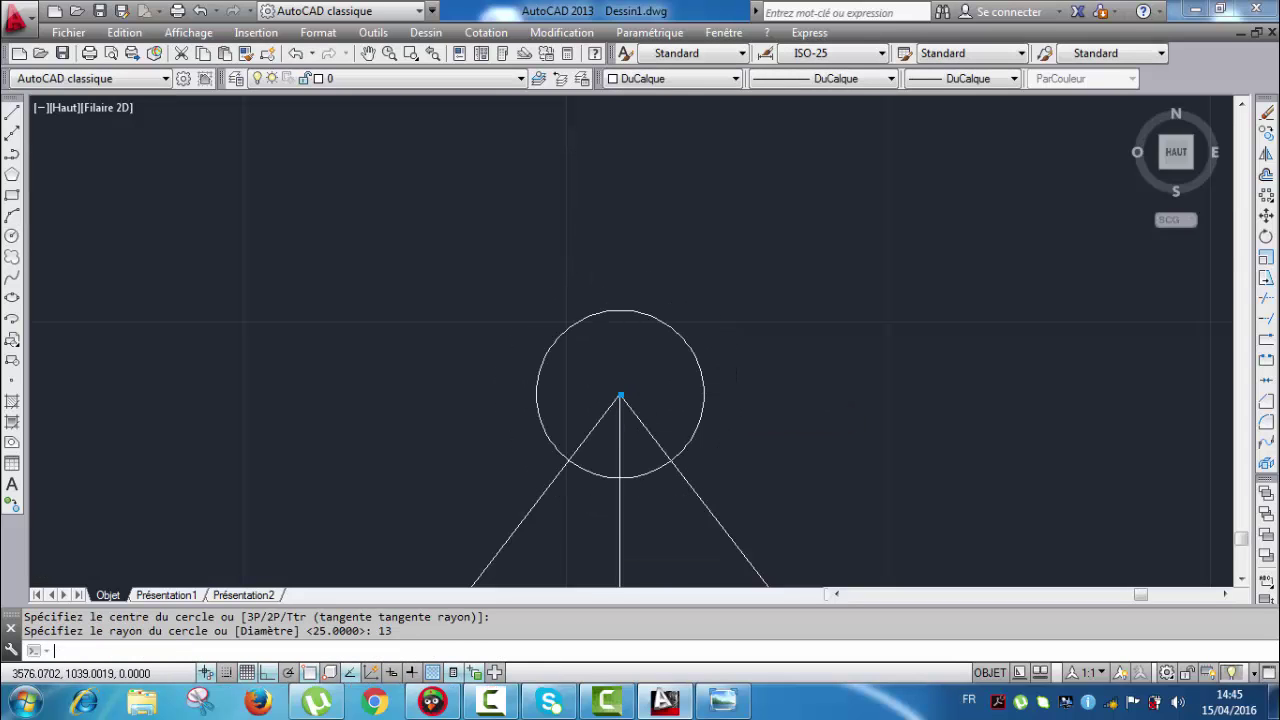
pyautogui.press('Escape')
# Step: Check the length of the plan view's line from the square's lower-left corner to the division point just left of the circle's lowest point
pyautogui.scroll(-2, 655, 384)
pyautogui.moveTo(657, 386); pyautogui.dragTo(600, 343, button='middle')
pyautogui.scroll(-4, 652, 270)
pyautogui.moveTo(497, 193); pyautogui.dragTo(515, 303, button='middle')
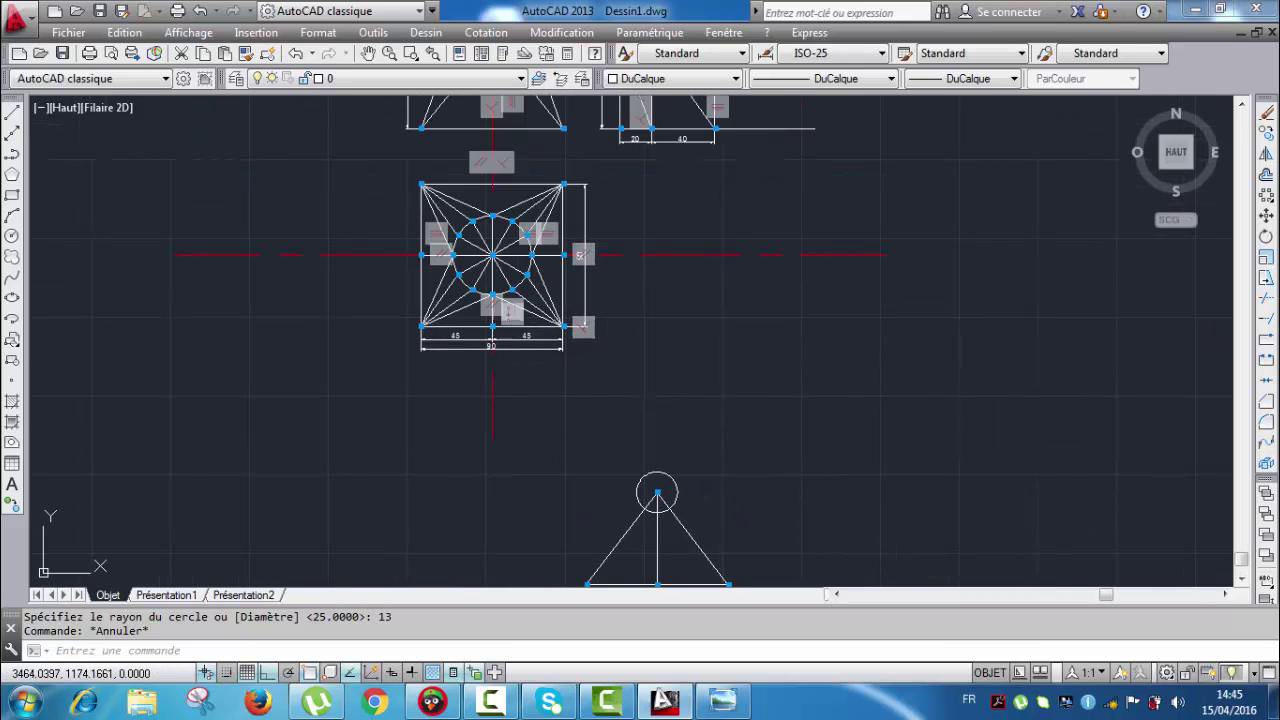
pyautogui.scroll(5, 457, 300)
pyautogui.click(457, 304)
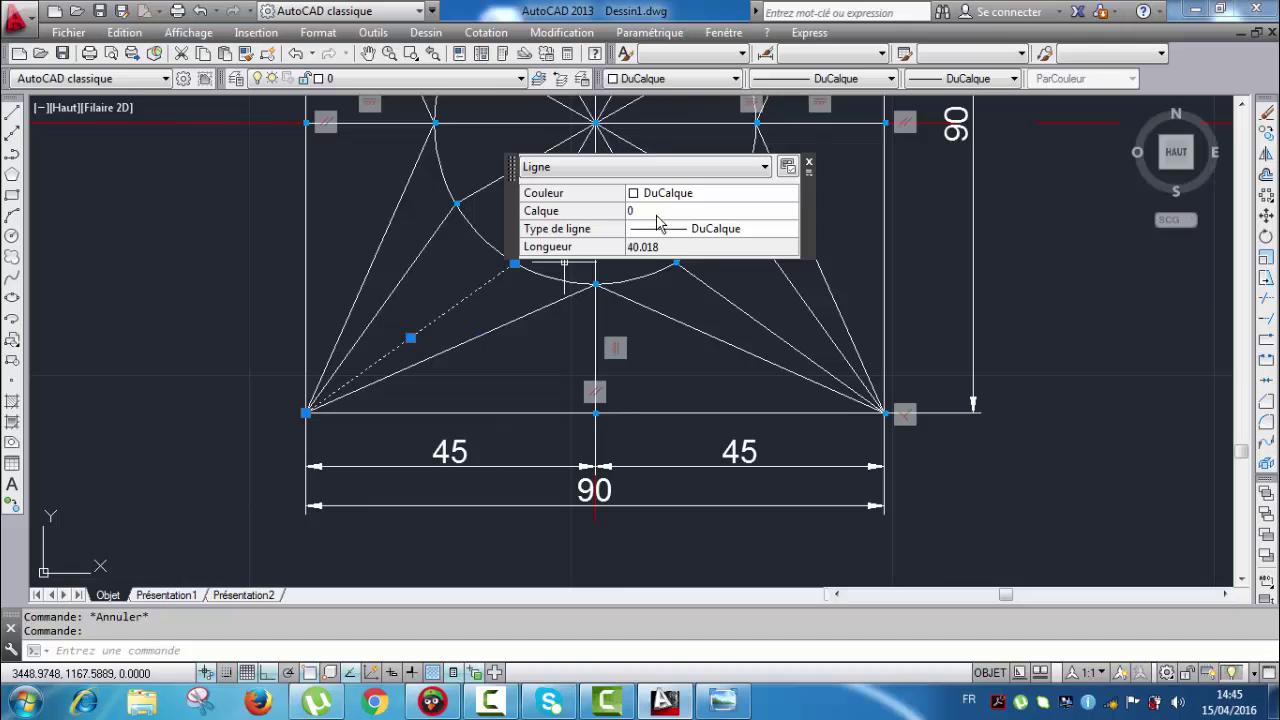
pyautogui.press('Escape')
pyautogui.scroll(-6, 540, 320)
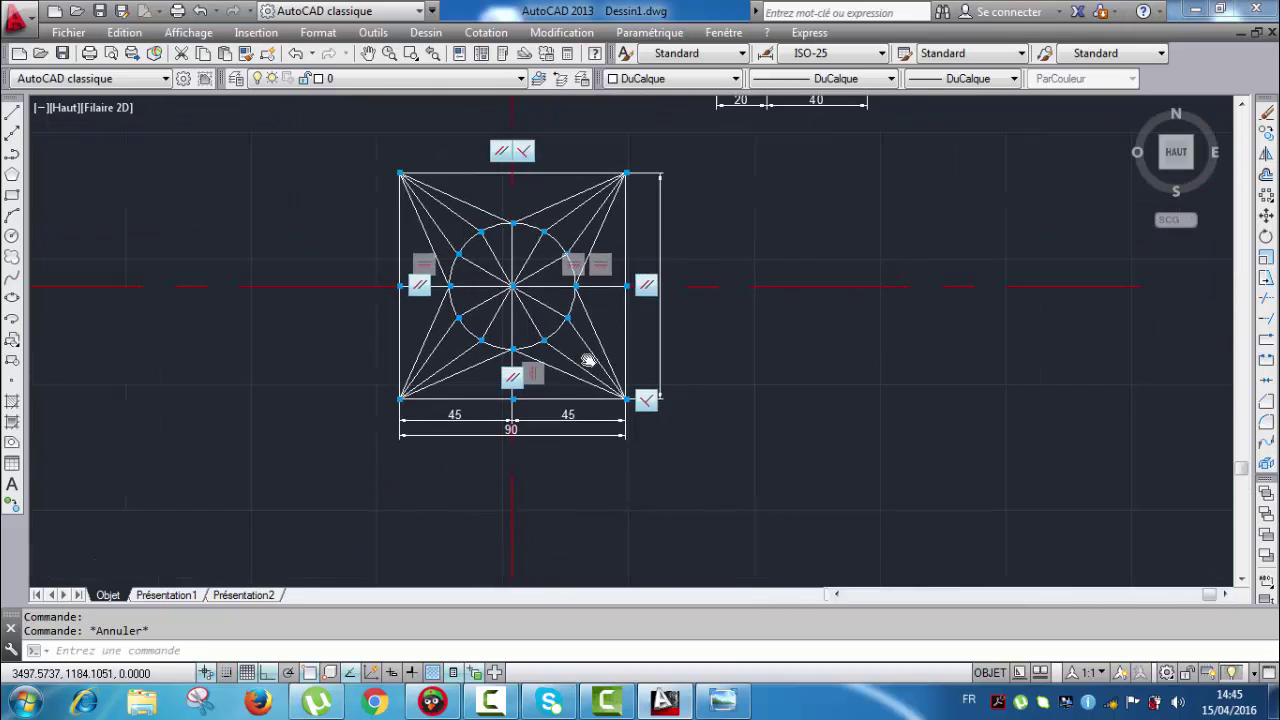
# Step: Check the length of the hypotenuse of the true-length triangle with the 40 base
pyautogui.scroll(6, 658, 292)
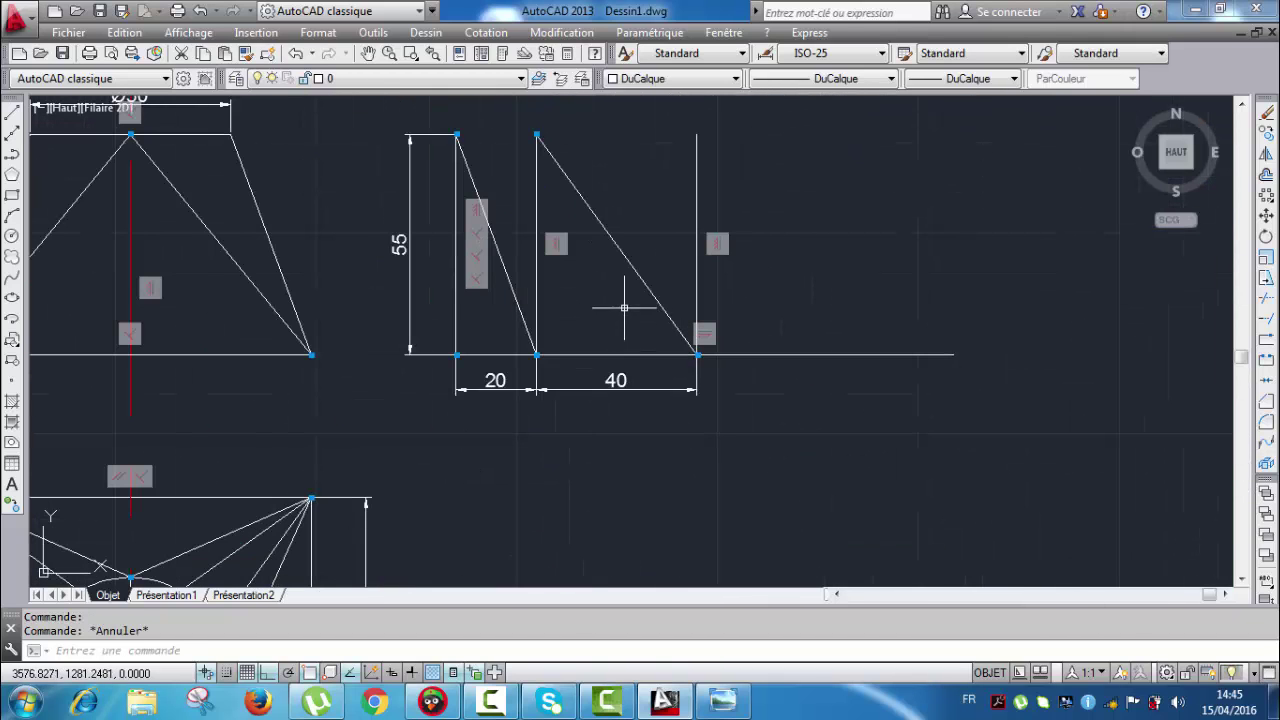
pyautogui.scroll(2, 655, 301)
pyautogui.click(660, 298)
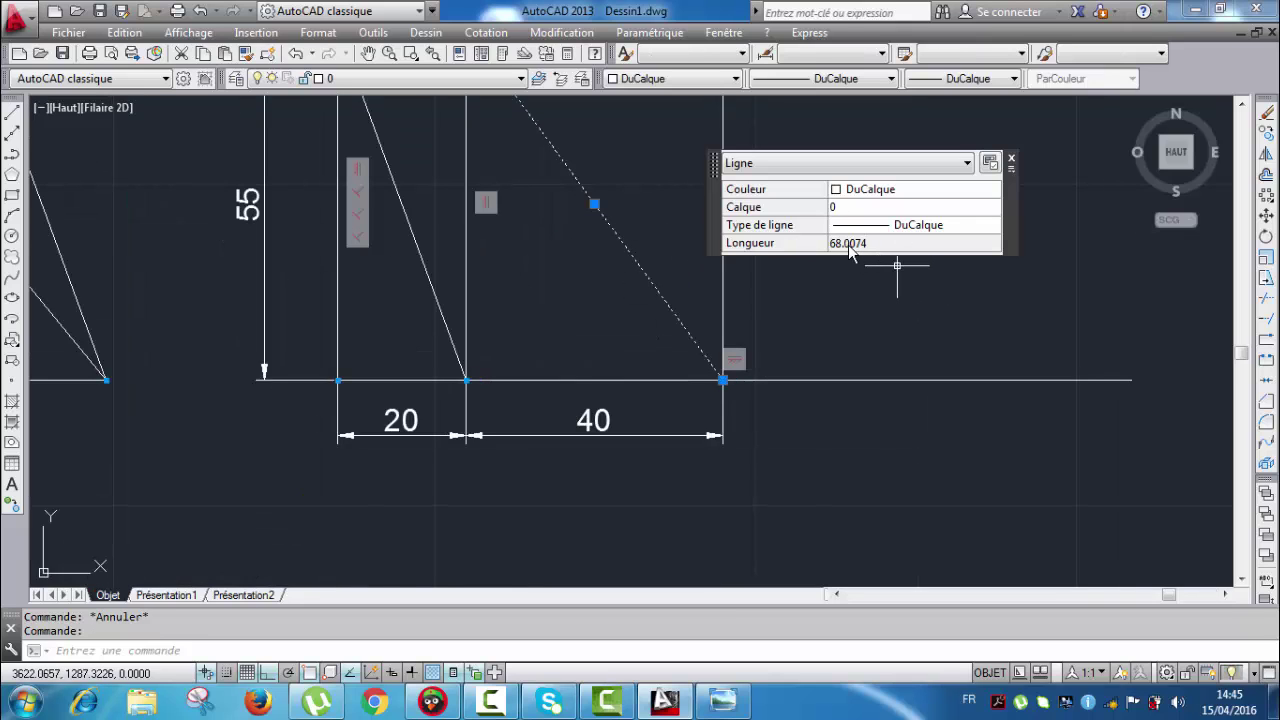
pyautogui.press('Escape')
# Step: Draw a circle of radius 68 centred on the lower-left corner of the flat pattern's triangle
pyautogui.scroll(-8, 800, 300)
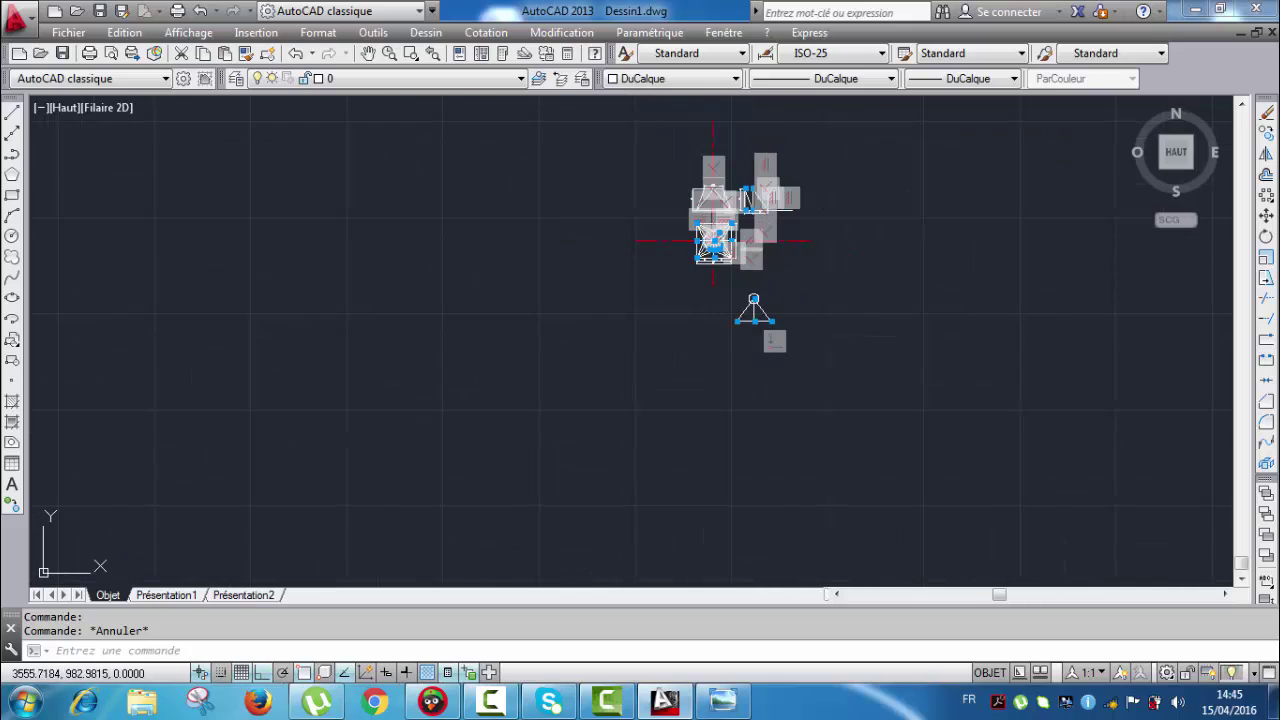
pyautogui.scroll(4, 760, 280)
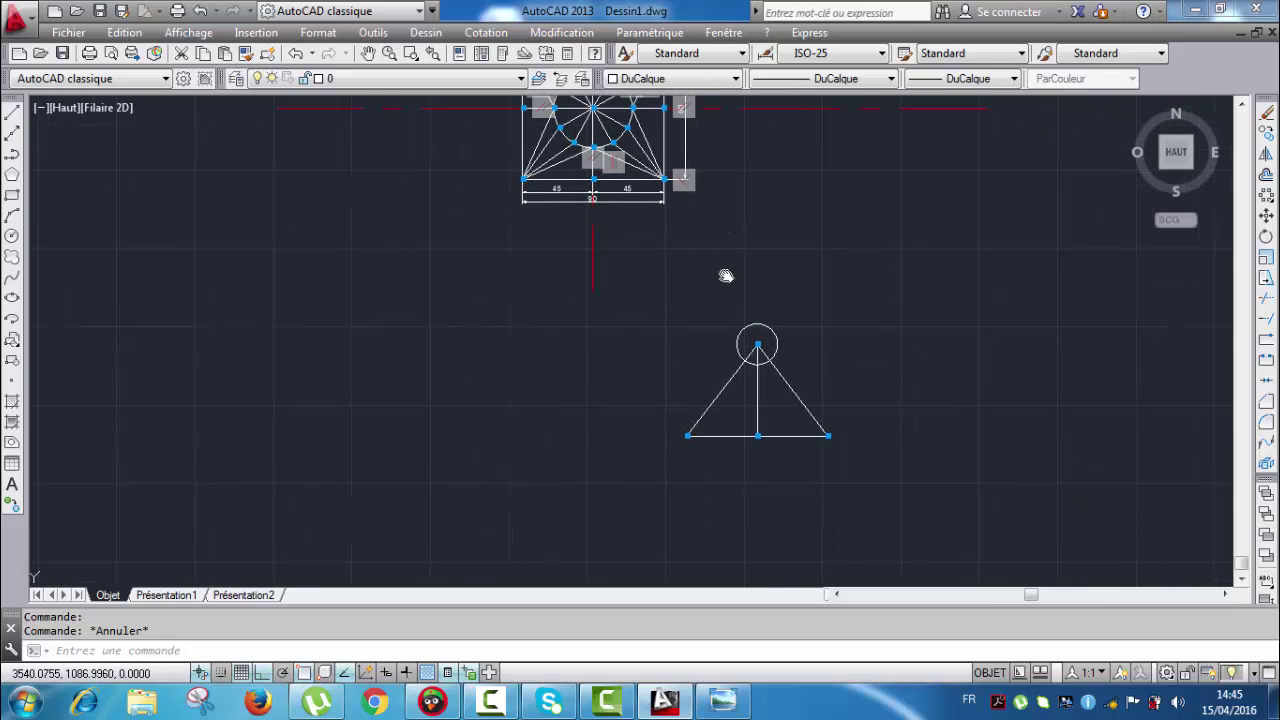
pyautogui.scroll(2, 722, 305)
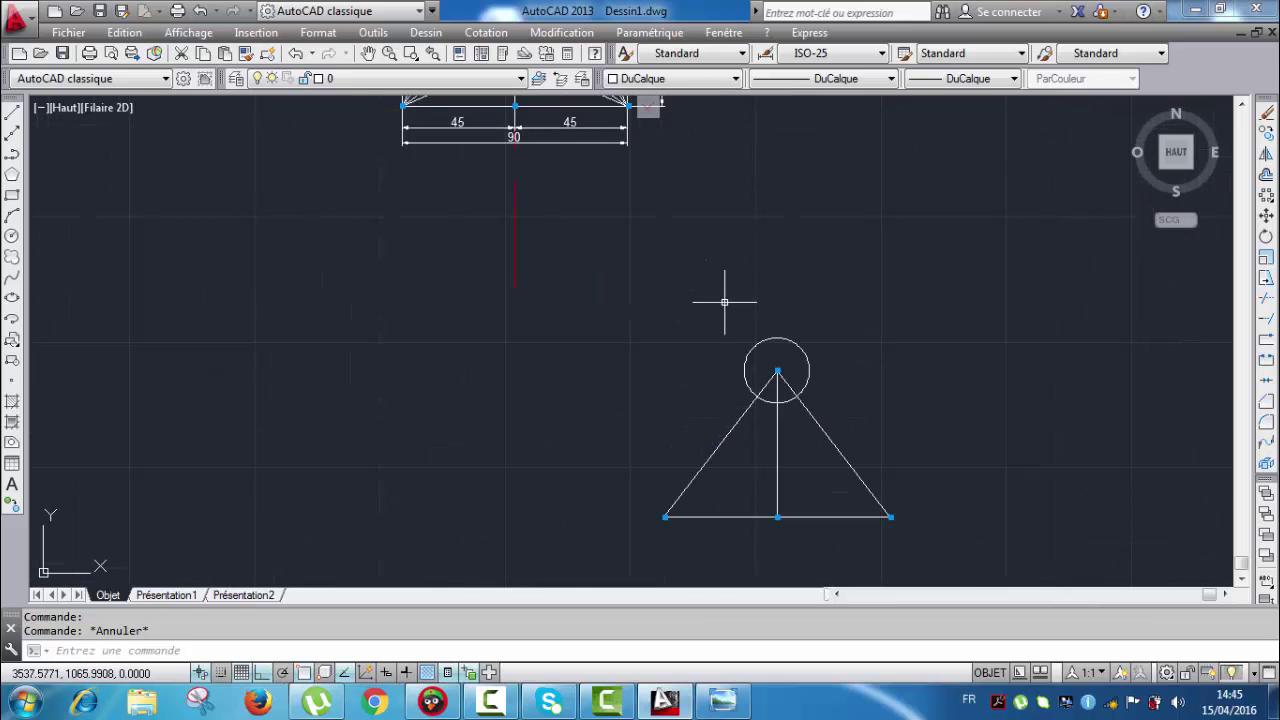
pyautogui.click(12, 236)
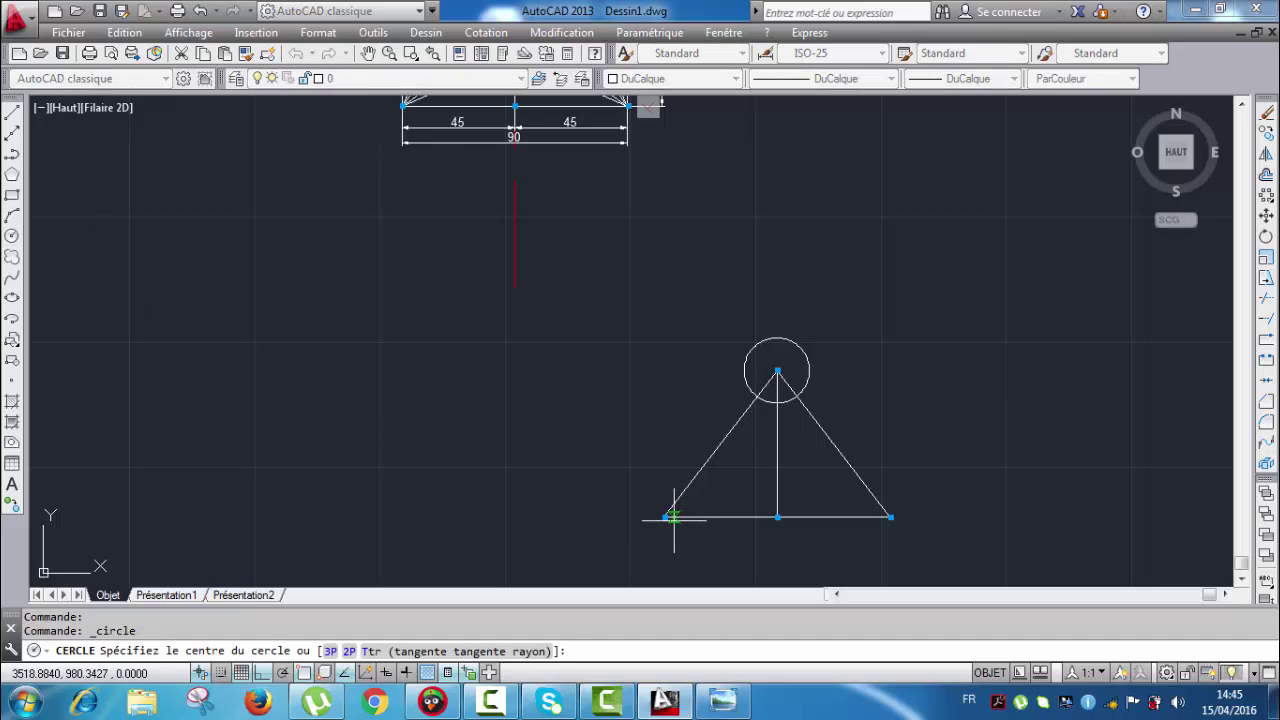
pyautogui.click(664, 517)
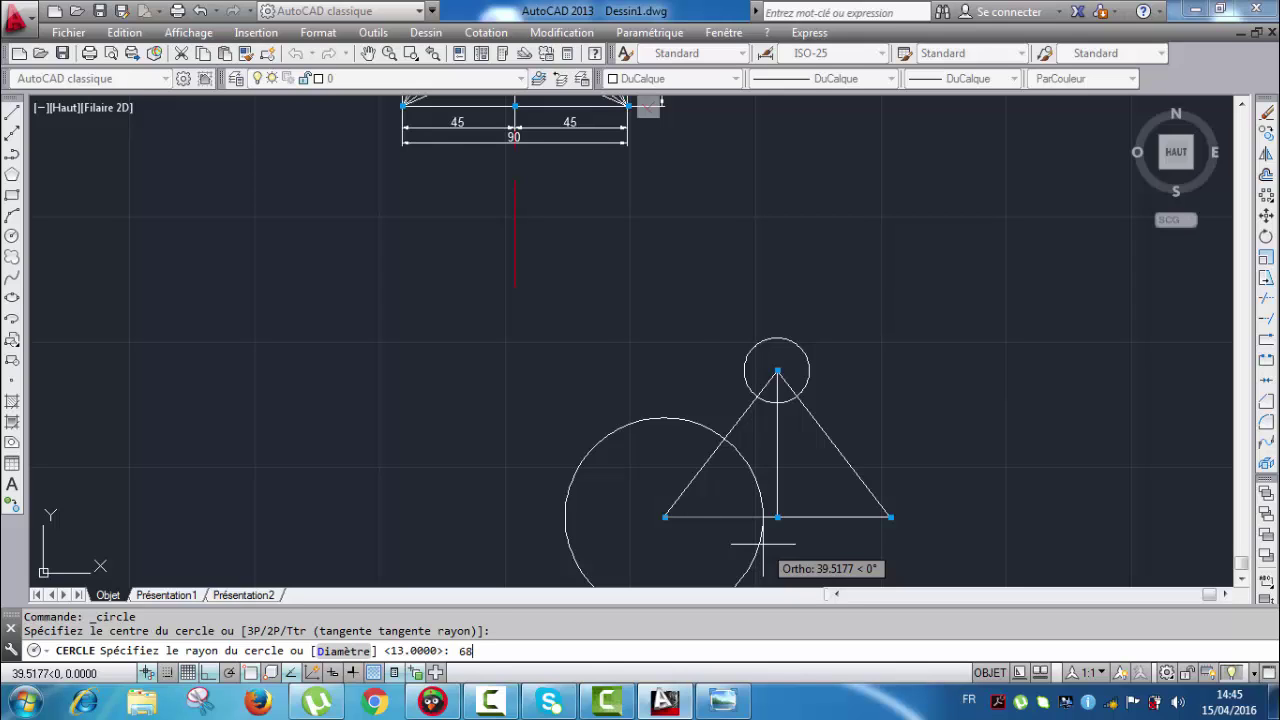
pyautogui.write('68')
pyautogui.press('Return')
# Step: Draw a line from the left intersection of the radius 68 and radius 13 circles to the triangle's lower-left corner
pyautogui.moveTo(774, 366); pyautogui.dragTo(765, 283, button='middle')
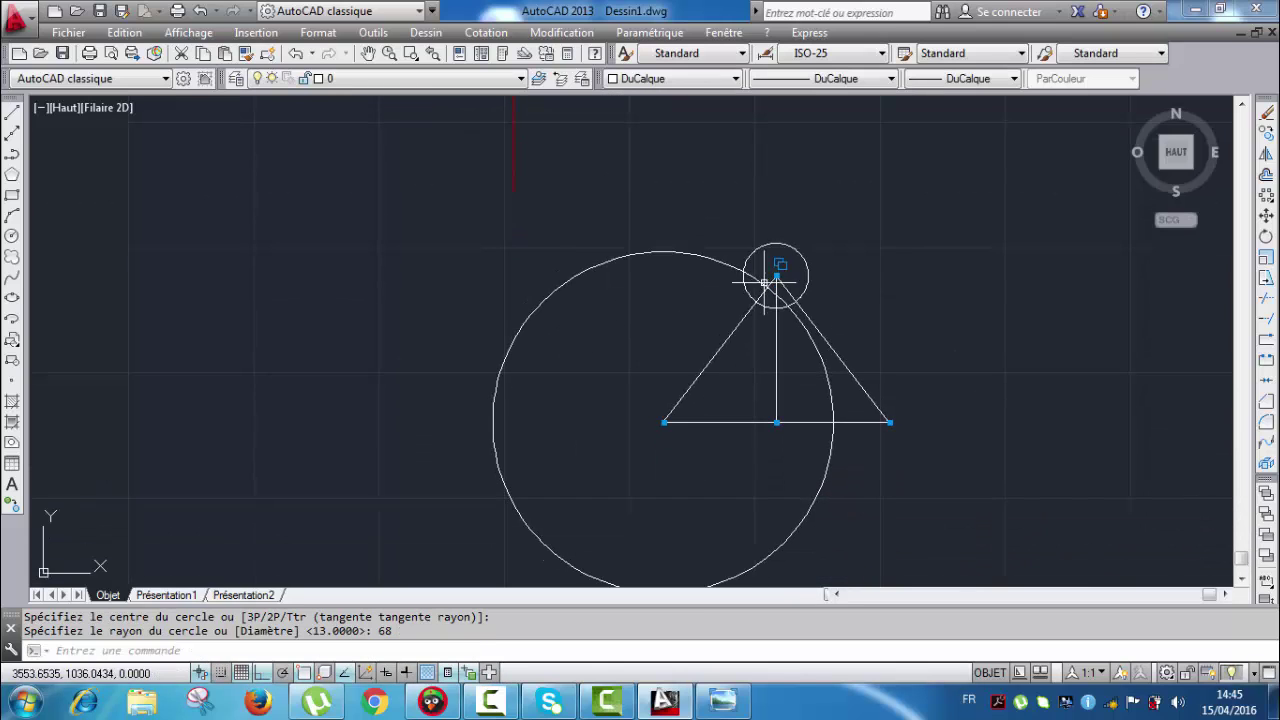
pyautogui.scroll(2, 765, 283)
pyautogui.scroll(-5, 749, 277)
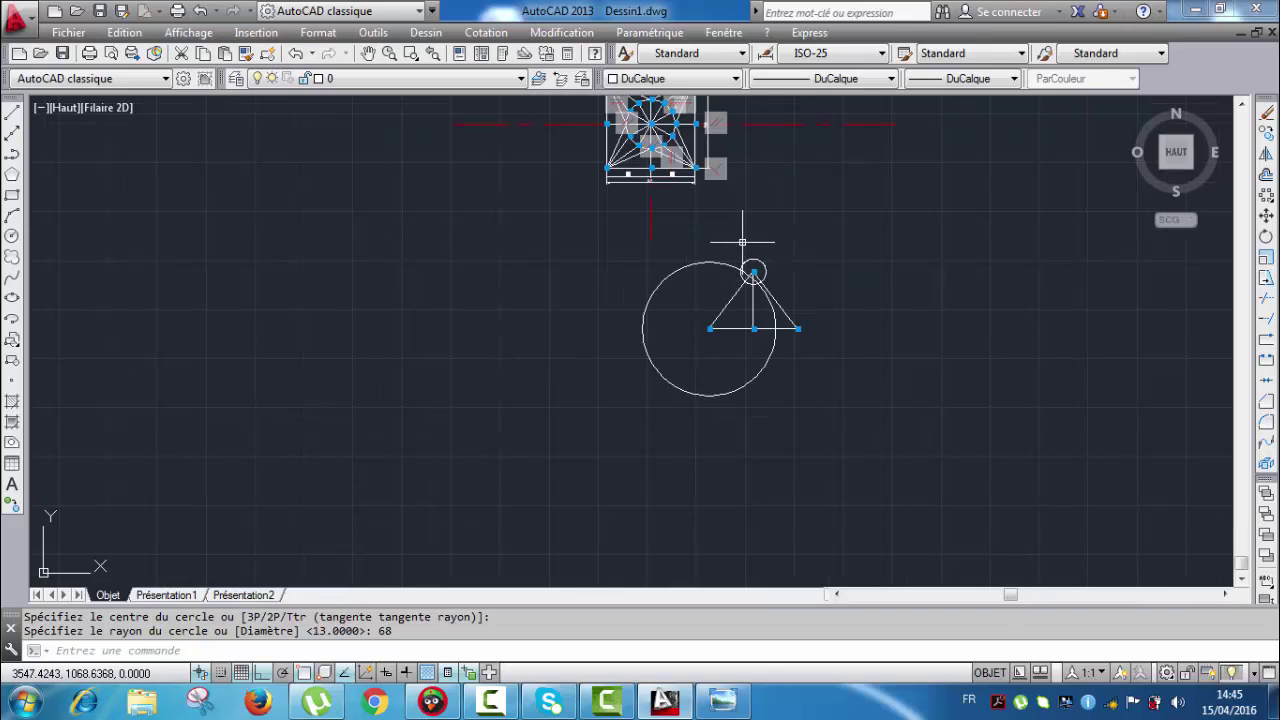
pyautogui.scroll(4, 745, 290)
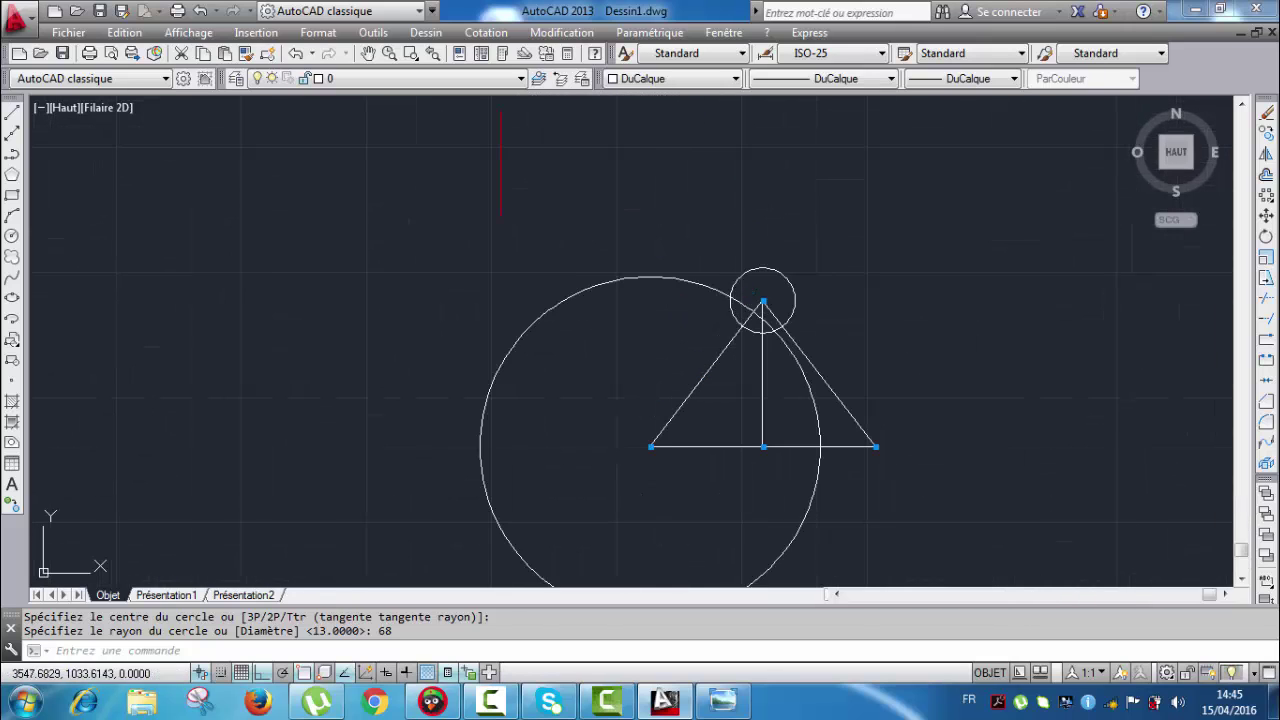
pyautogui.scroll(2, 739, 312)
pyautogui.click(12, 113)
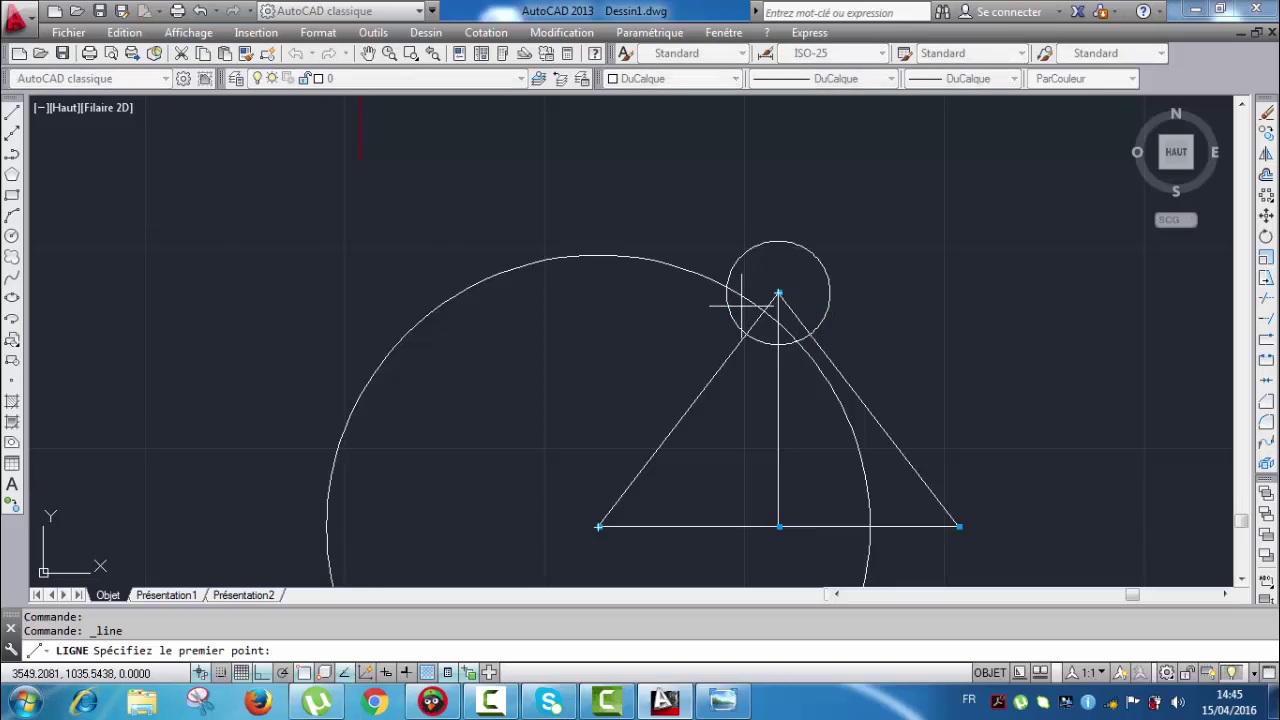
pyautogui.scroll(2, 742, 305)
pyautogui.scroll(4, 728, 280)
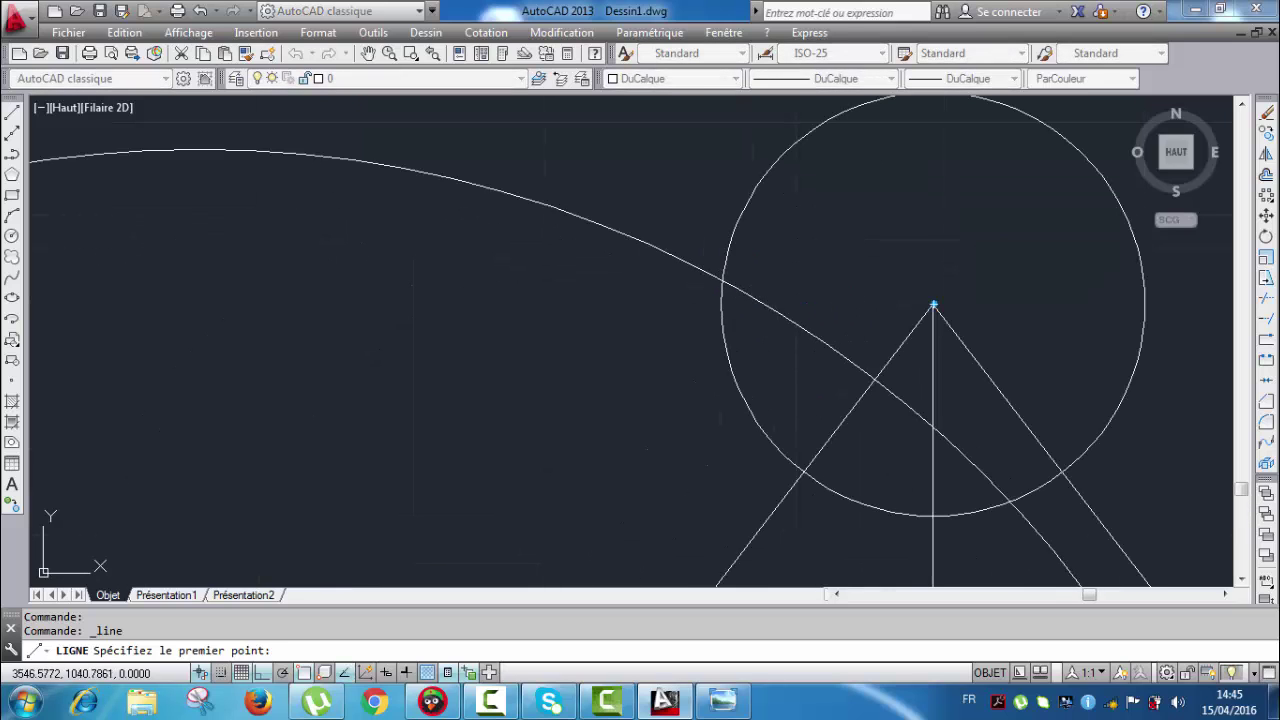
pyautogui.click(722, 280)
pyautogui.scroll(-5, 677, 257)
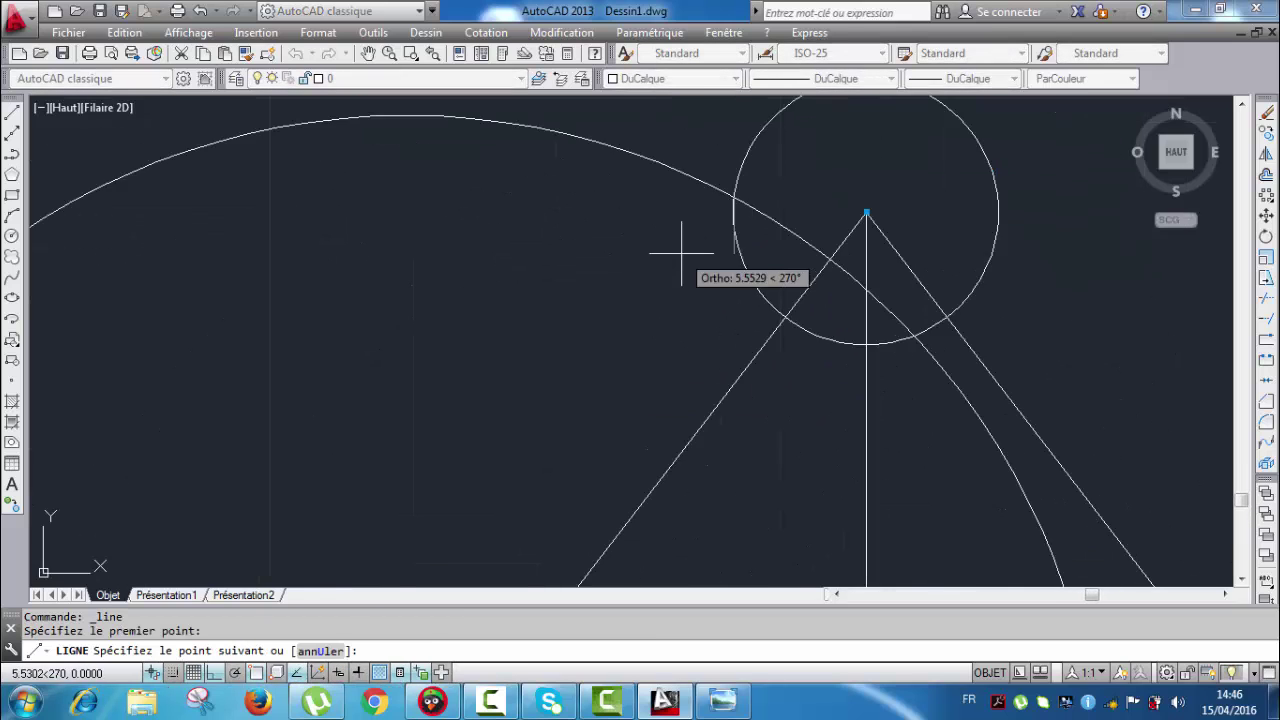
pyautogui.click(575, 473)
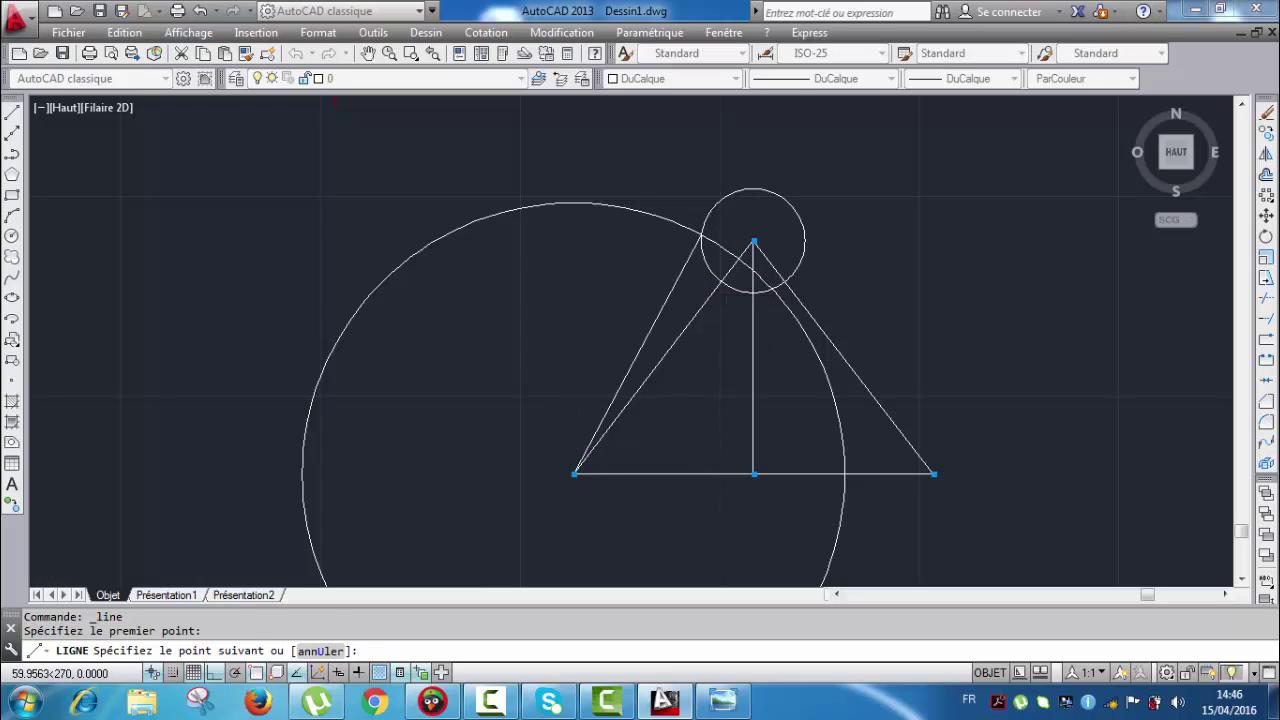
pyautogui.press('Escape')
# Step: Check the length of the plan view's line from the square's lower-left corner to the circle's second division point left of its lowest point
pyautogui.scroll(1, 719, 243)
pyautogui.scroll(-6, 700, 236)
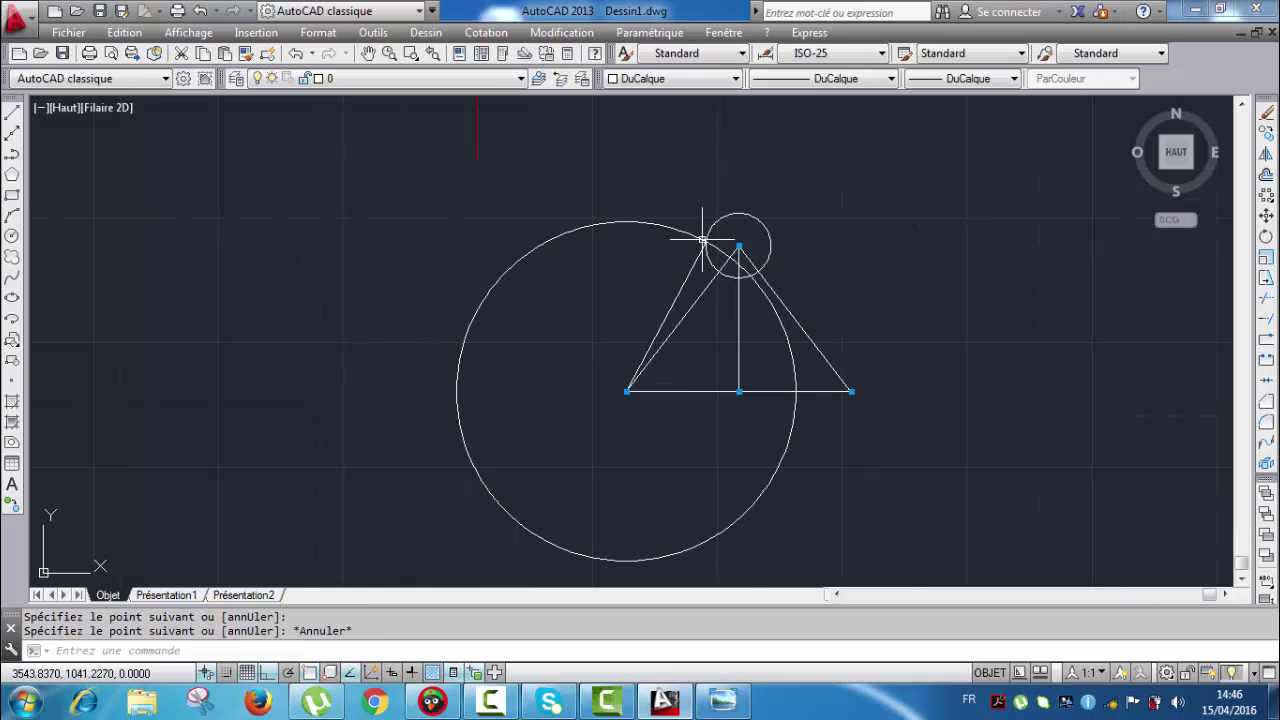
pyautogui.scroll(8, 590, 258)
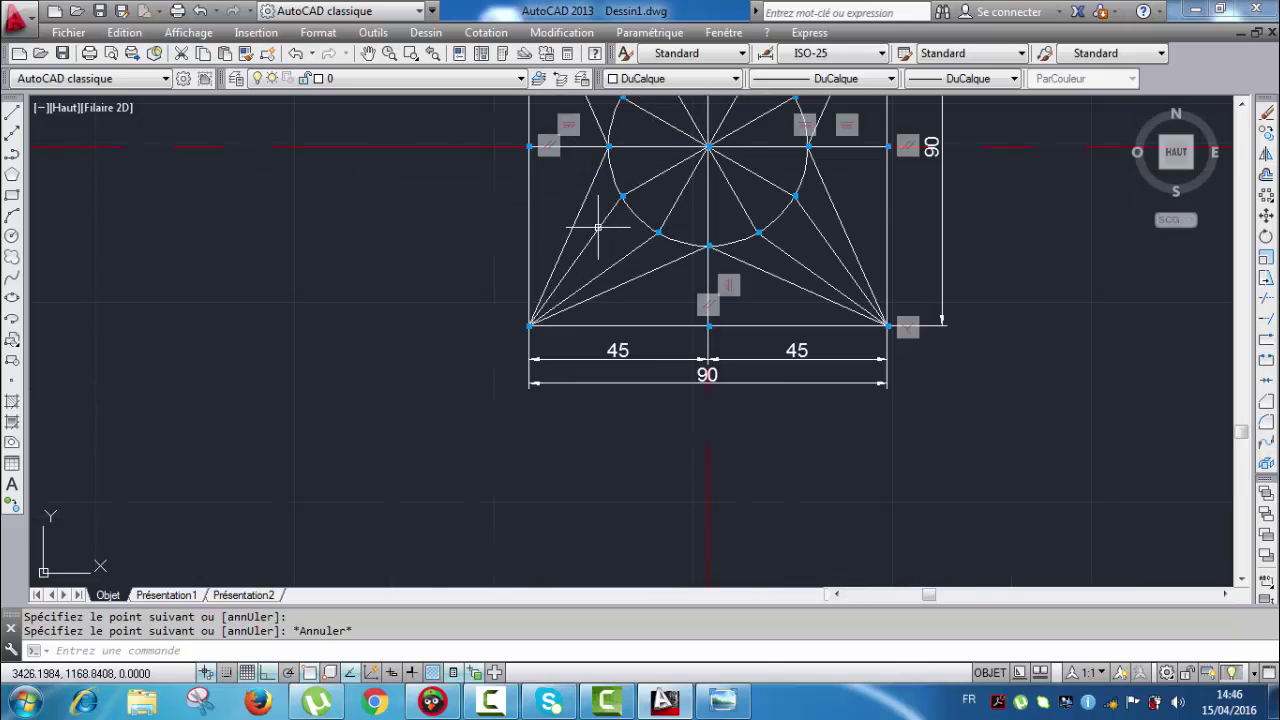
pyautogui.click(598, 230)
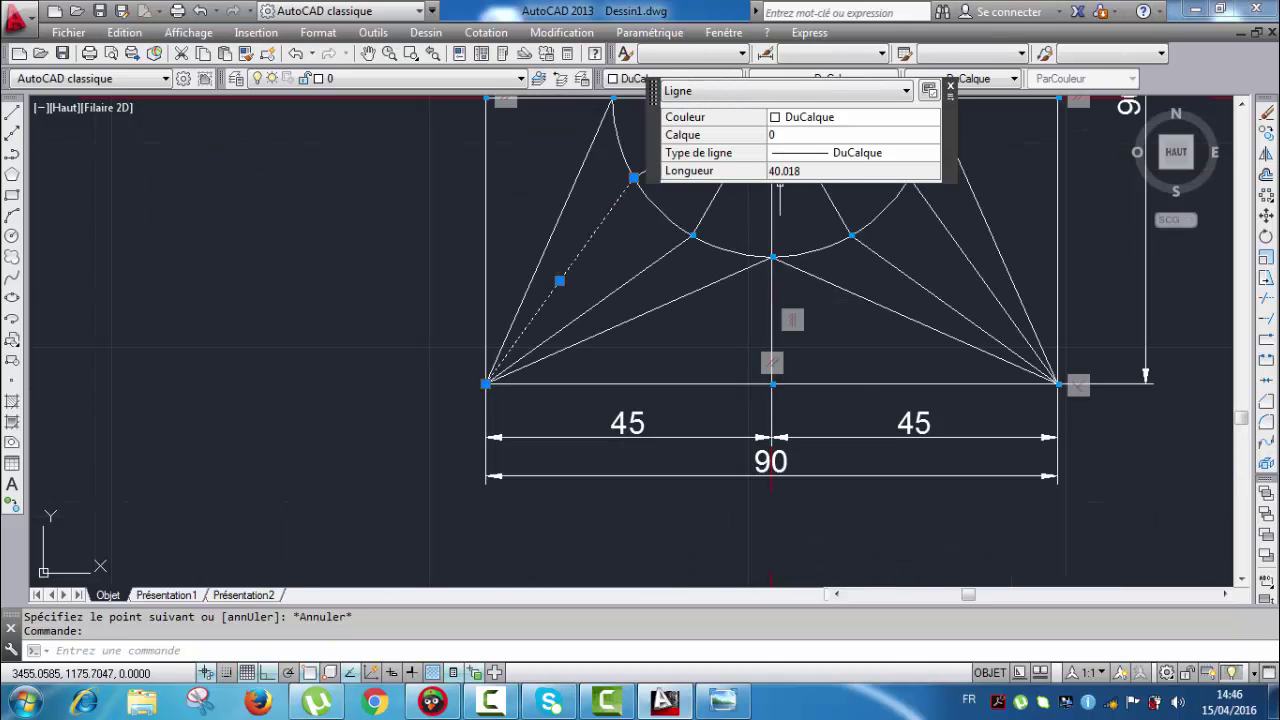
pyautogui.press('Escape')
# Step: Recheck the true length of that plan view line on the hypotenuse of the triangle with the 40 base
pyautogui.moveTo(836, 208); pyautogui.dragTo(669, 313, button='middle')
pyautogui.scroll(-6, 670, 313)
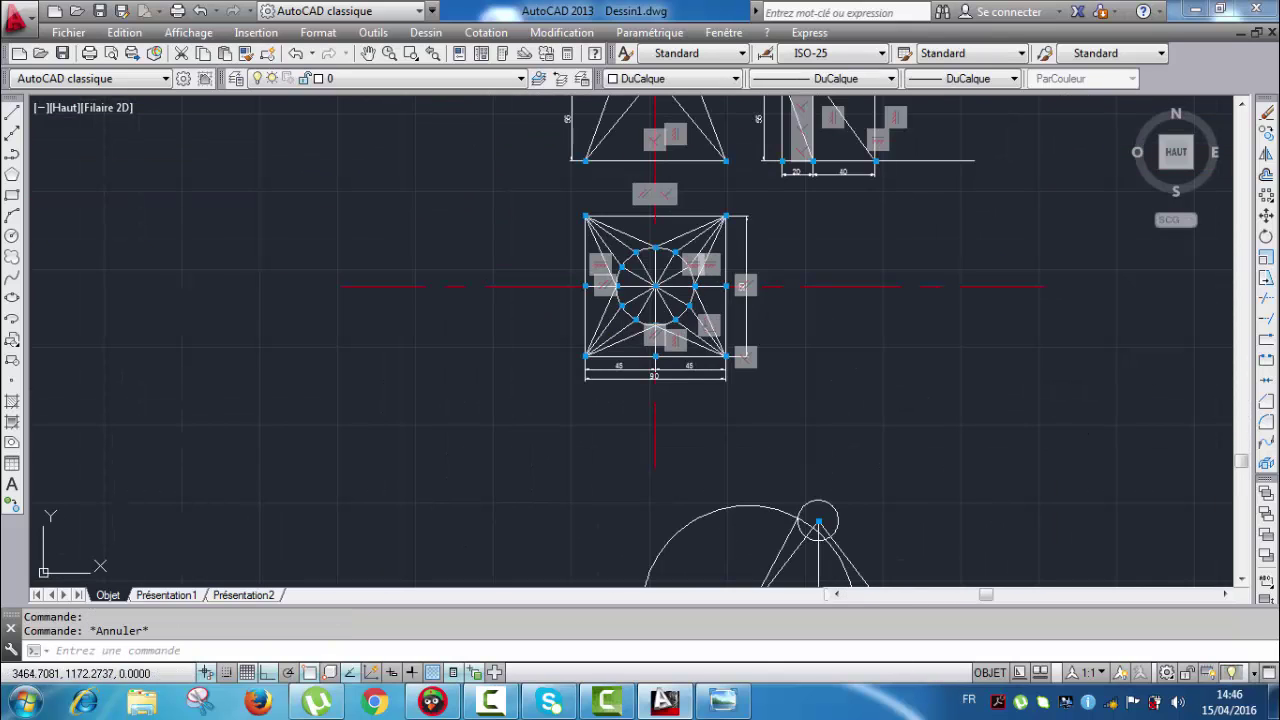
pyautogui.scroll(2, 850, 165)
pyautogui.scroll(2, 850, 167)
pyautogui.moveTo(830, 175); pyautogui.dragTo(780, 352, button='middle')
pyautogui.click(819, 215)
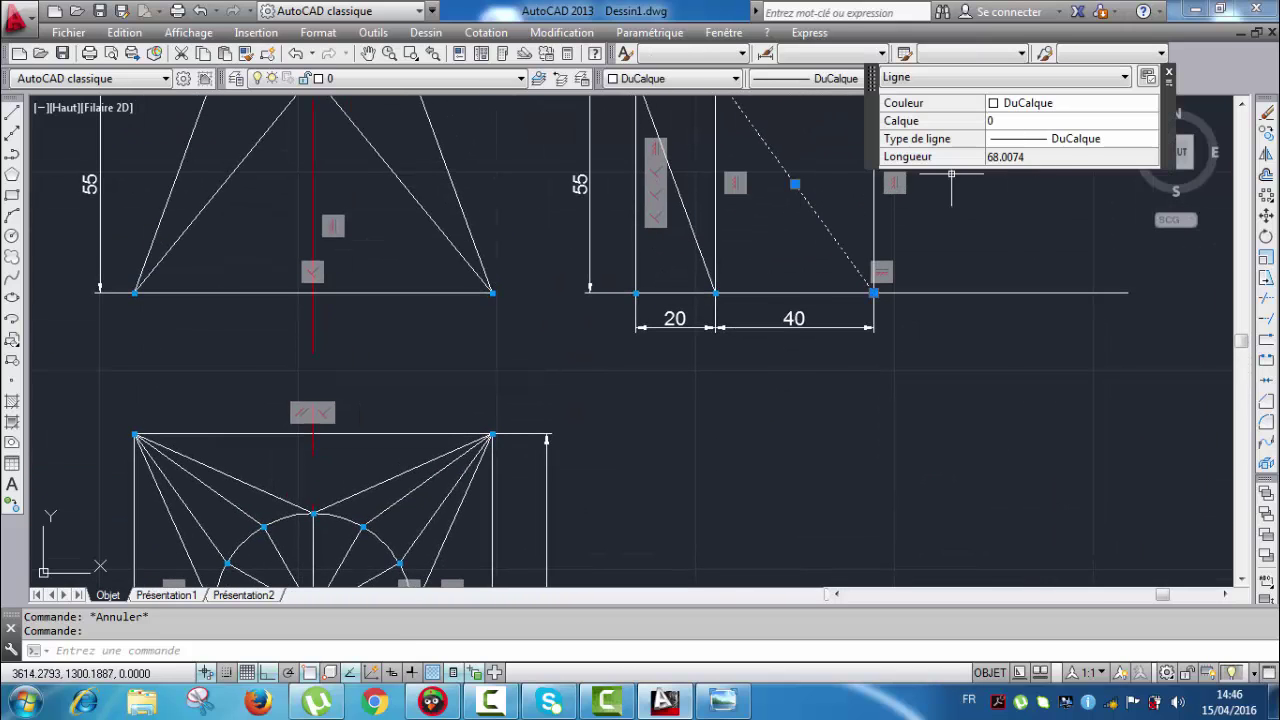
pyautogui.press('Escape')
# Step: Switch to the reference image, examine the lengths of the lines from corner a to points 2 and 3, and return to AutoCAD
pyautogui.scroll(-6, 737, 430)
pyautogui.scroll(3, 744, 491)
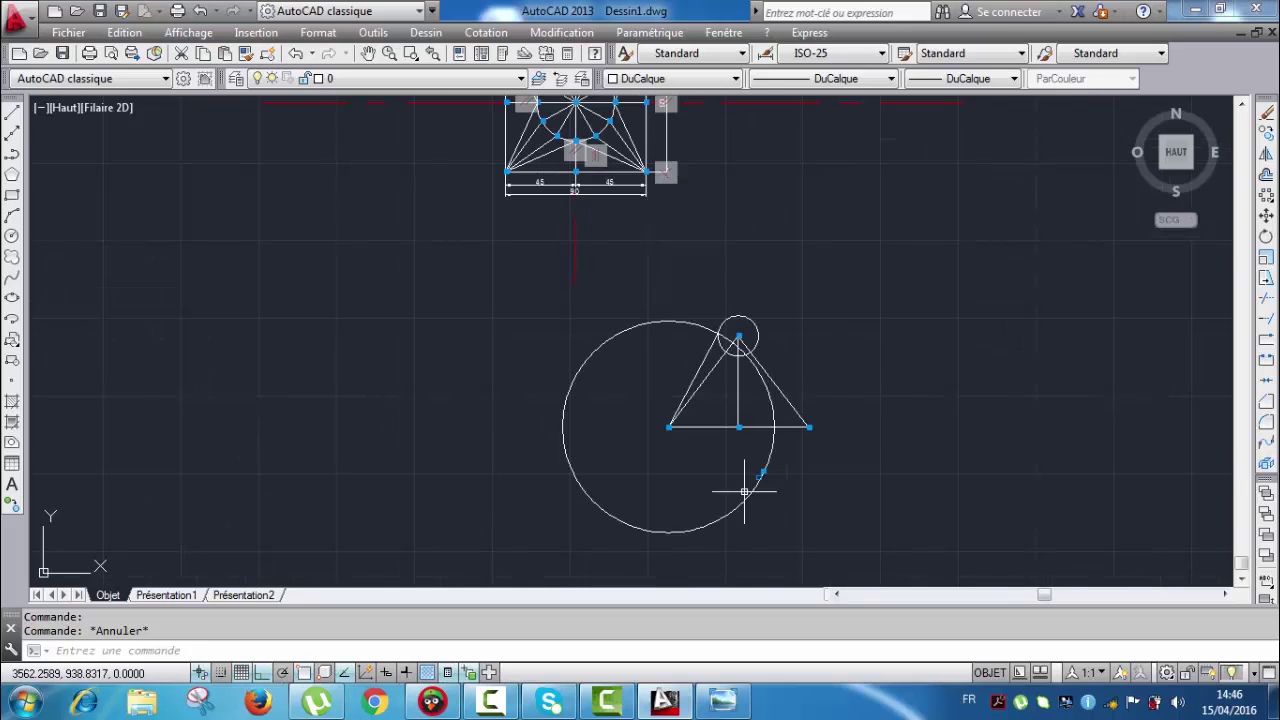
pyautogui.click(724, 702)
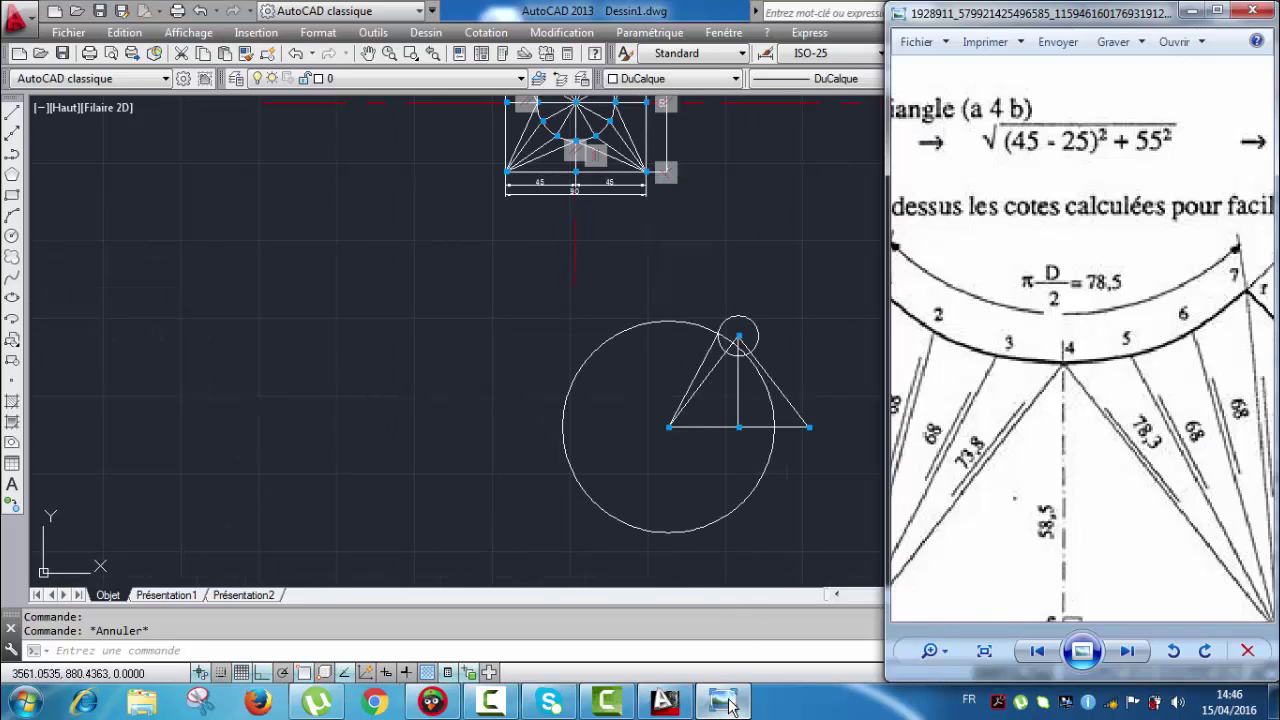
pyautogui.scroll(-2, 1014, 405)
pyautogui.scroll(3, 955, 436)
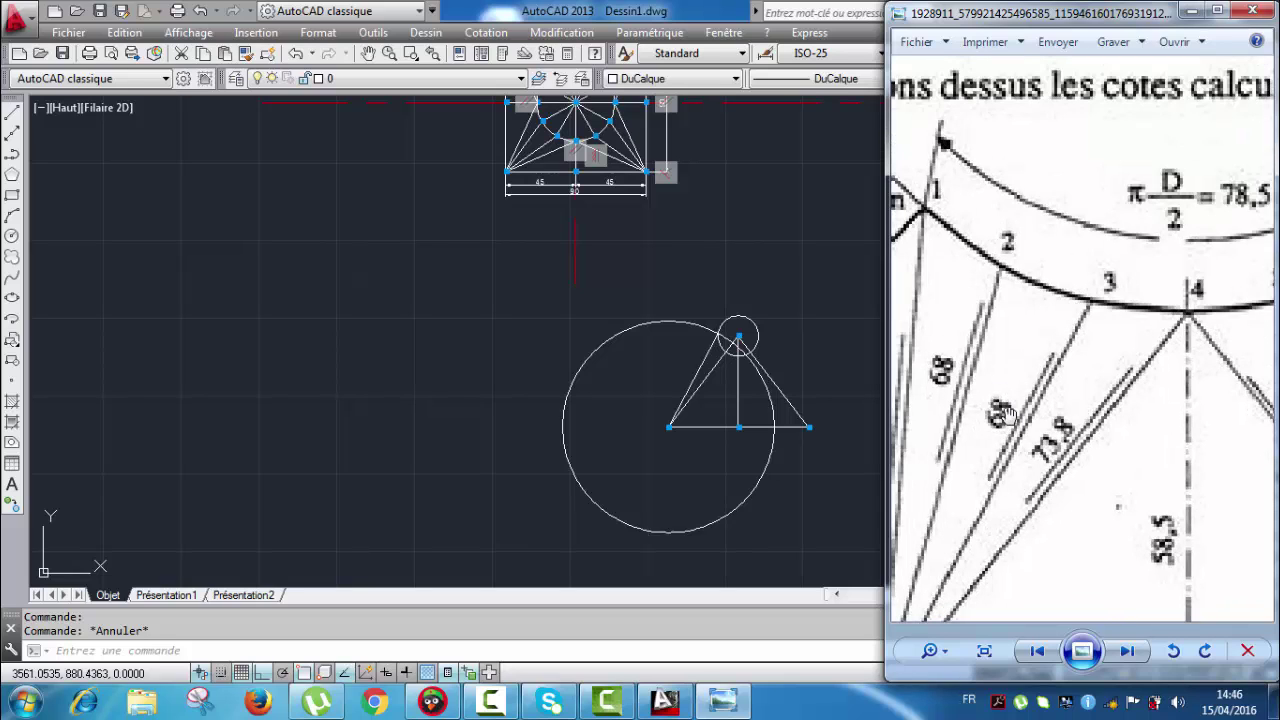
pyautogui.scroll(-3, 946, 355)
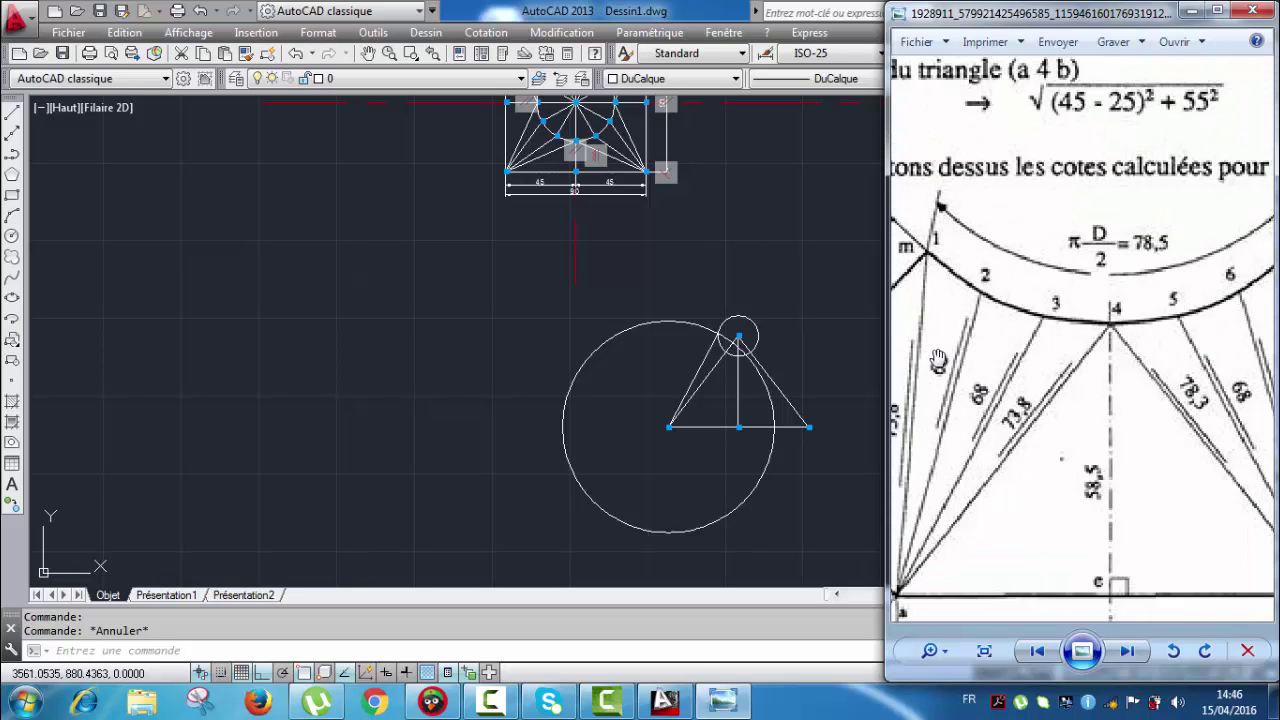
pyautogui.click(1193, 12)
# Step: Draw a circle of radius 13 centred on the upper end of the new line, where the two circles intersect
pyautogui.scroll(4, 686, 386)
pyautogui.moveTo(680, 391); pyautogui.dragTo(712, 287, button='middle')
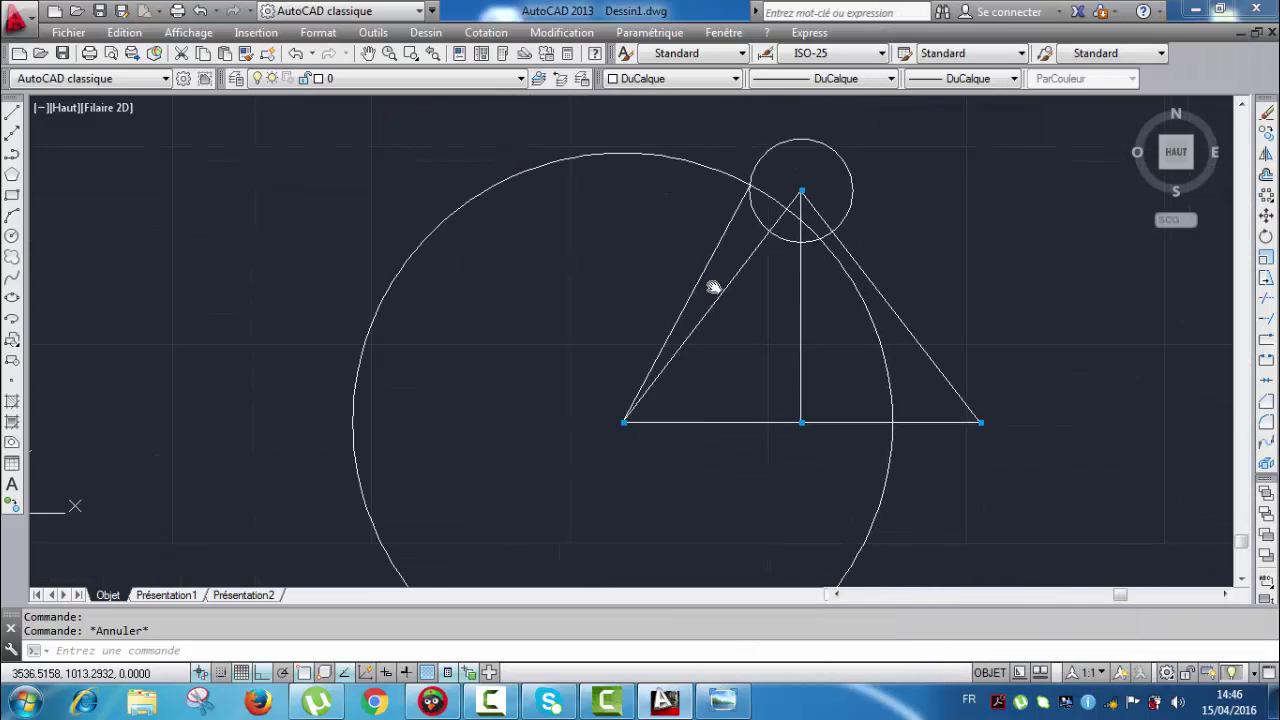
pyautogui.scroll(4, 743, 329)
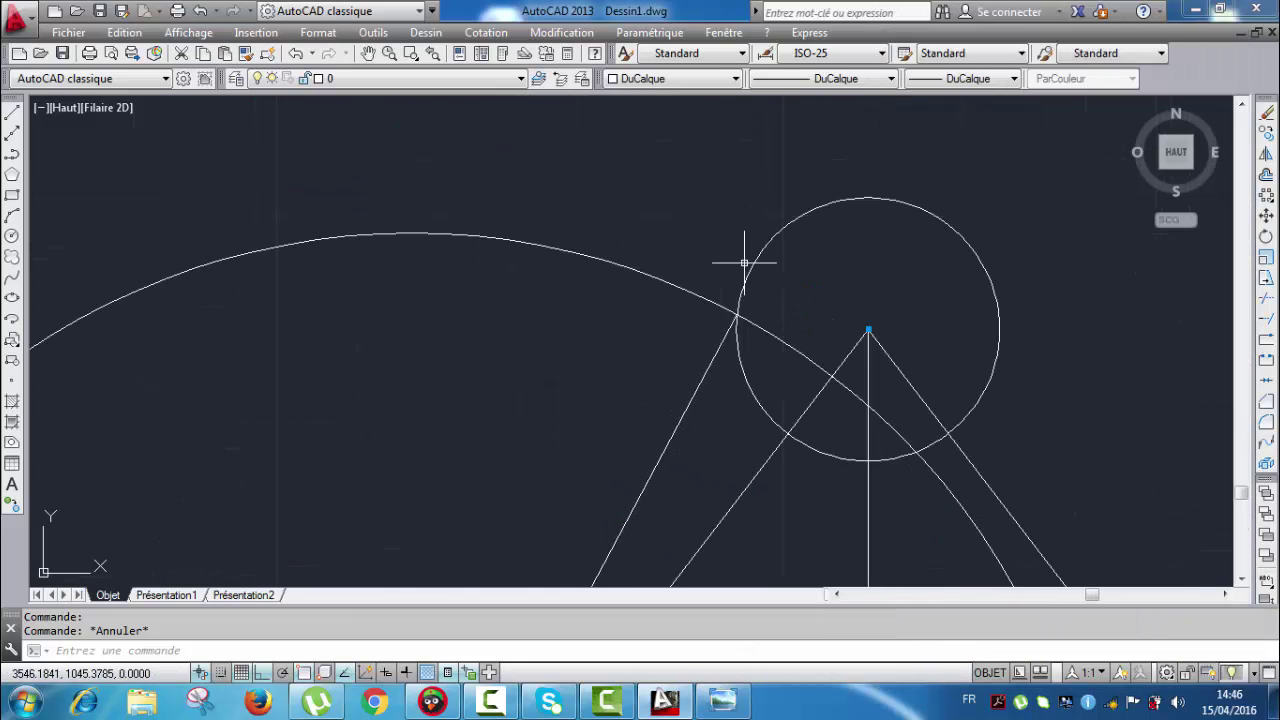
pyautogui.scroll(-6, 600, 354)
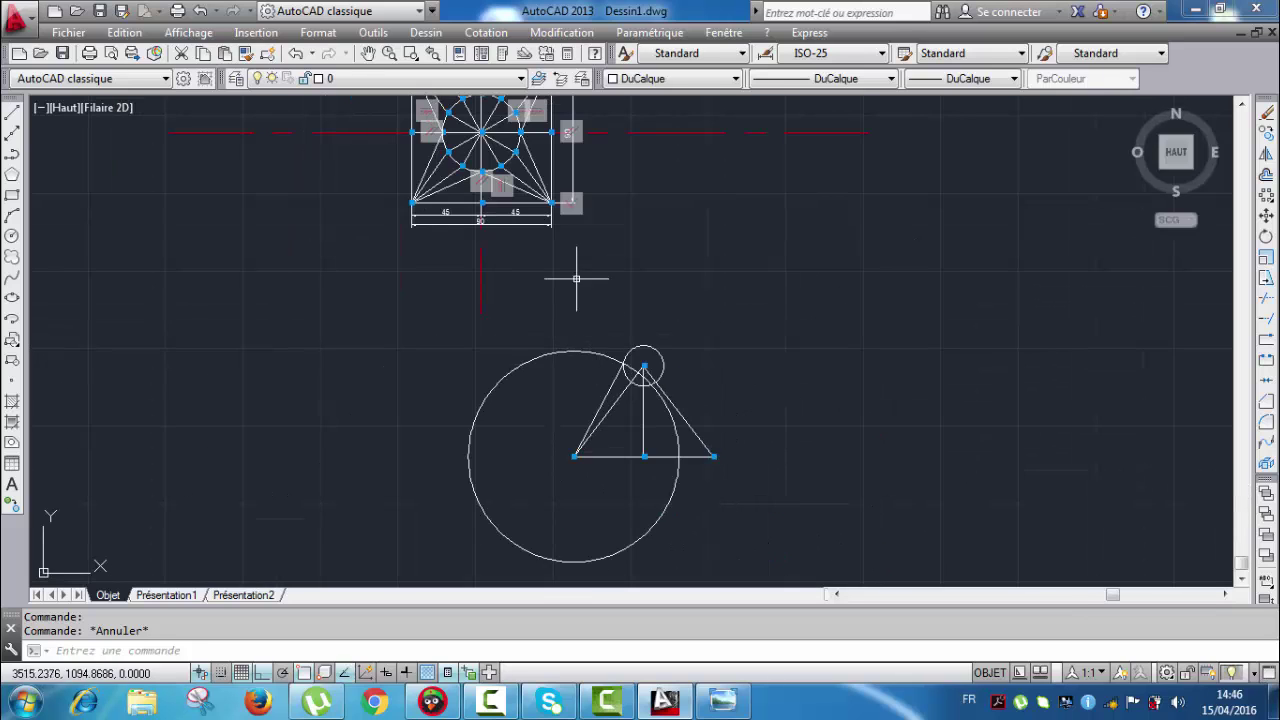
pyautogui.moveTo(577, 279)
pyautogui.mouseDown(button='middle')
pyautogui.moveTo(594, 339)
pyautogui.moveTo(584, 284)
pyautogui.mouseUp(button='middle')
pyautogui.scroll(2, 478, 228)
pyautogui.scroll(-2, 478, 228)
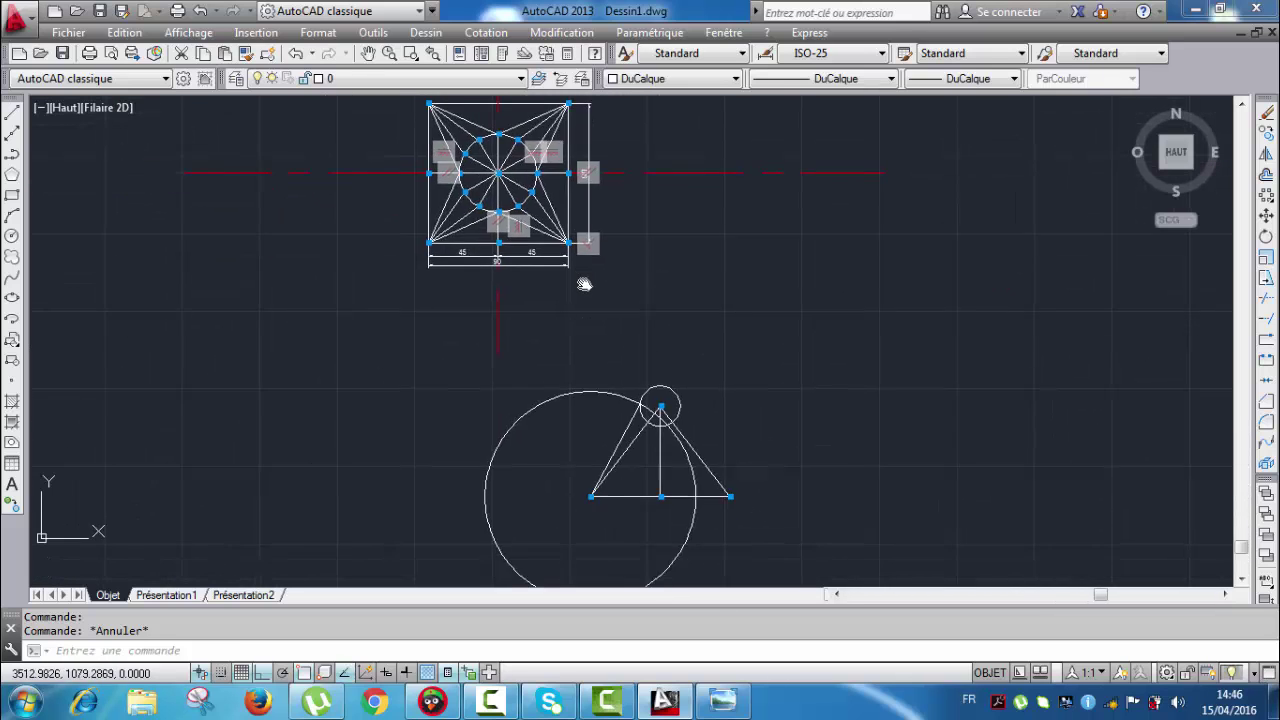
pyautogui.scroll(5, 631, 346)
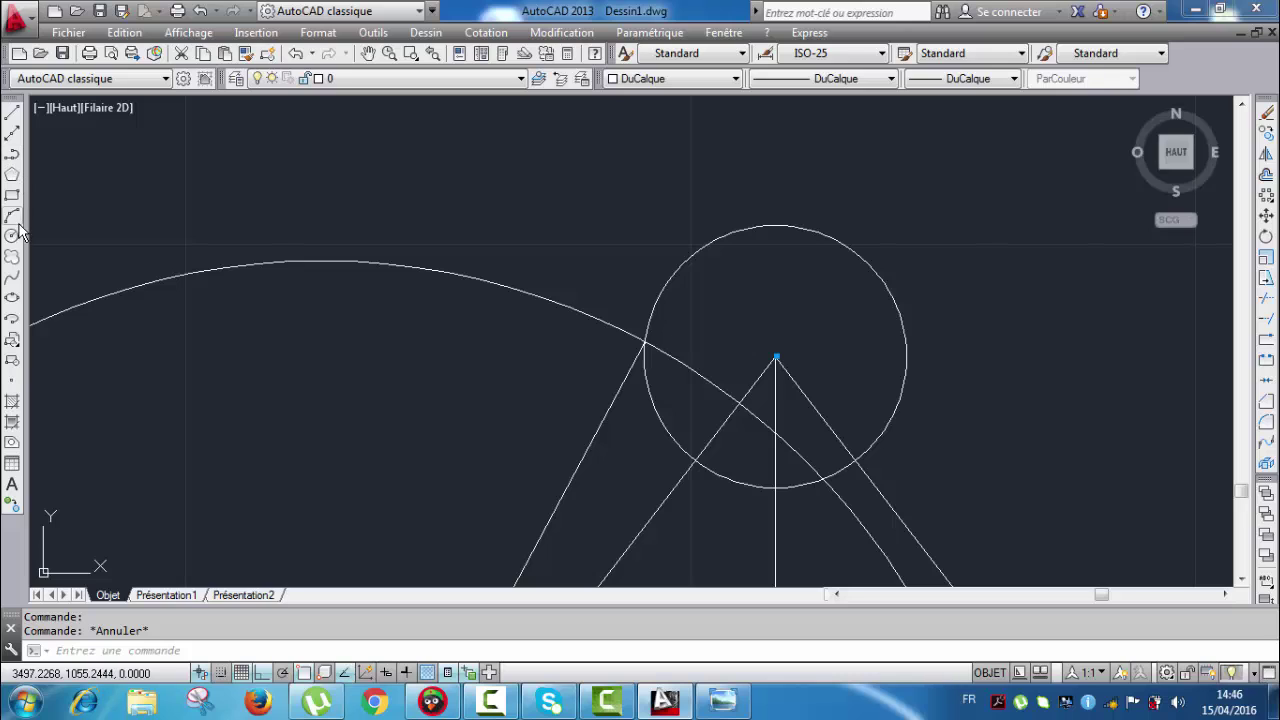
pyautogui.click(12, 235)
pyautogui.click(645, 342)
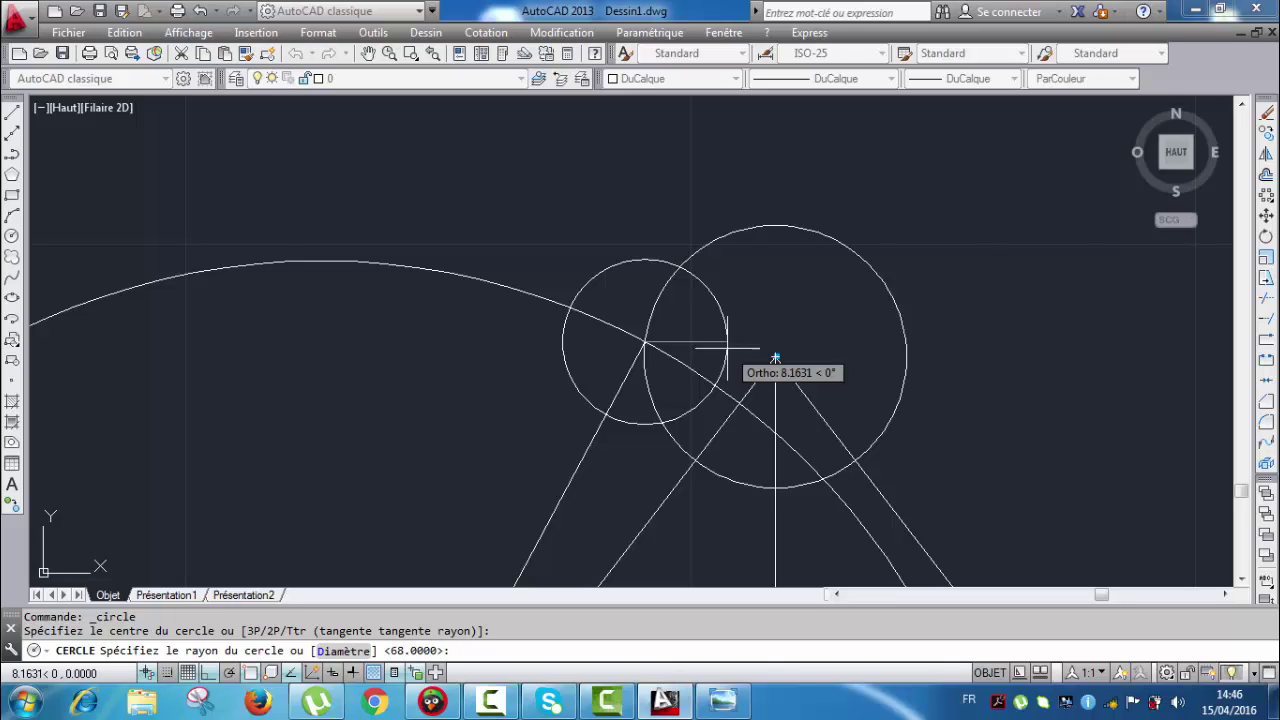
pyautogui.write('13')
pyautogui.press('Return')
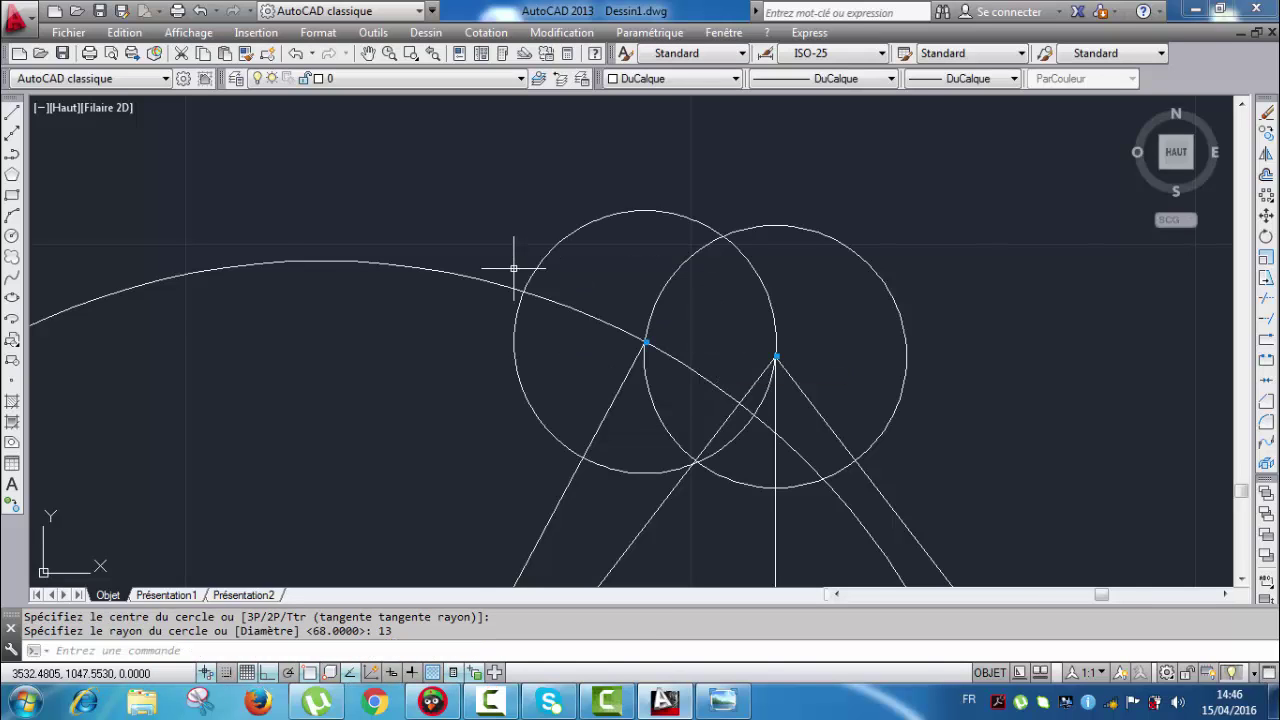
# Step: Draw a line from the new circle's left intersection with the radius 68 circle to the triangle's lower-left corner
pyautogui.scroll(-5, 514, 271)
pyautogui.click(12, 114)
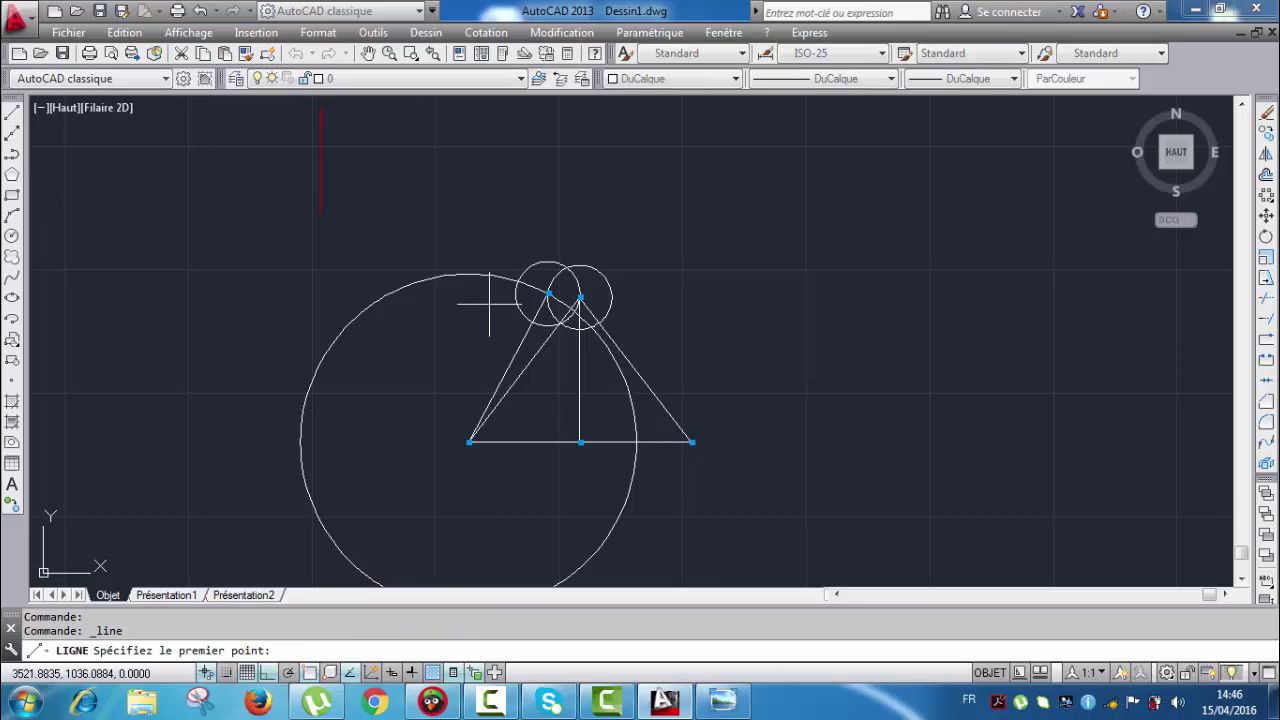
pyautogui.scroll(5, 545, 255)
pyautogui.click(539, 234)
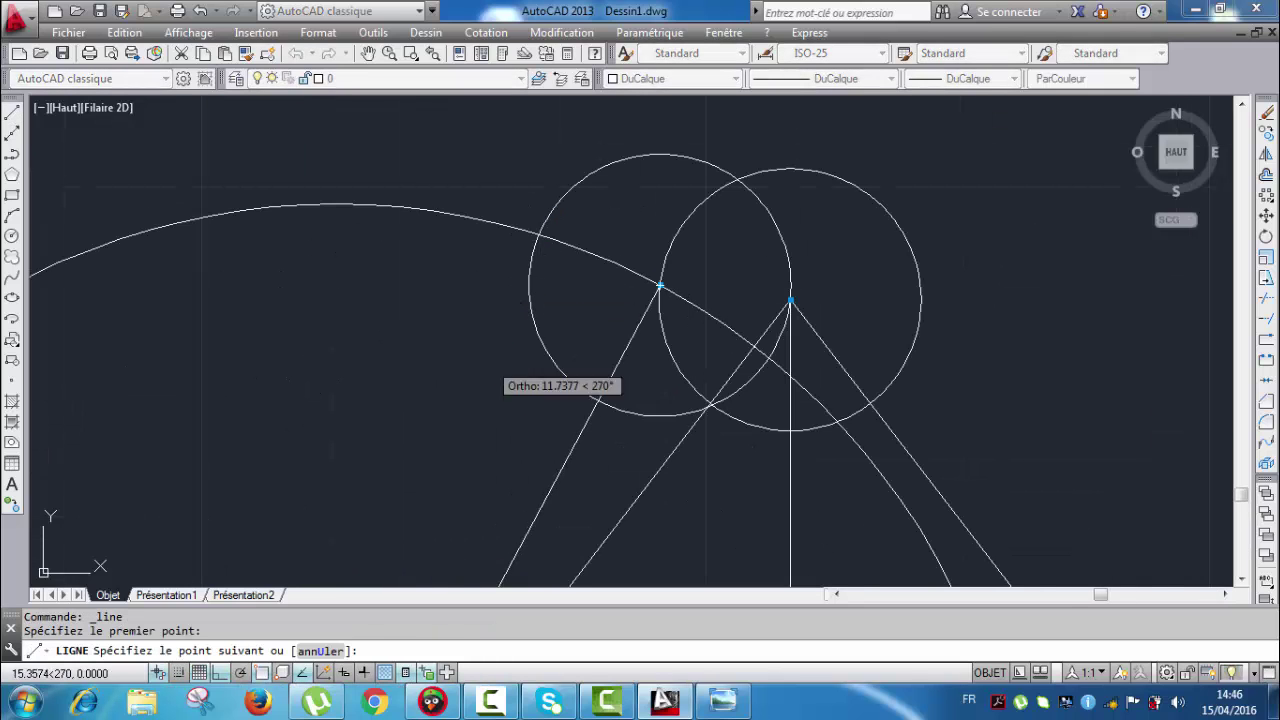
pyautogui.scroll(-4, 490, 420)
pyautogui.click(476, 428)
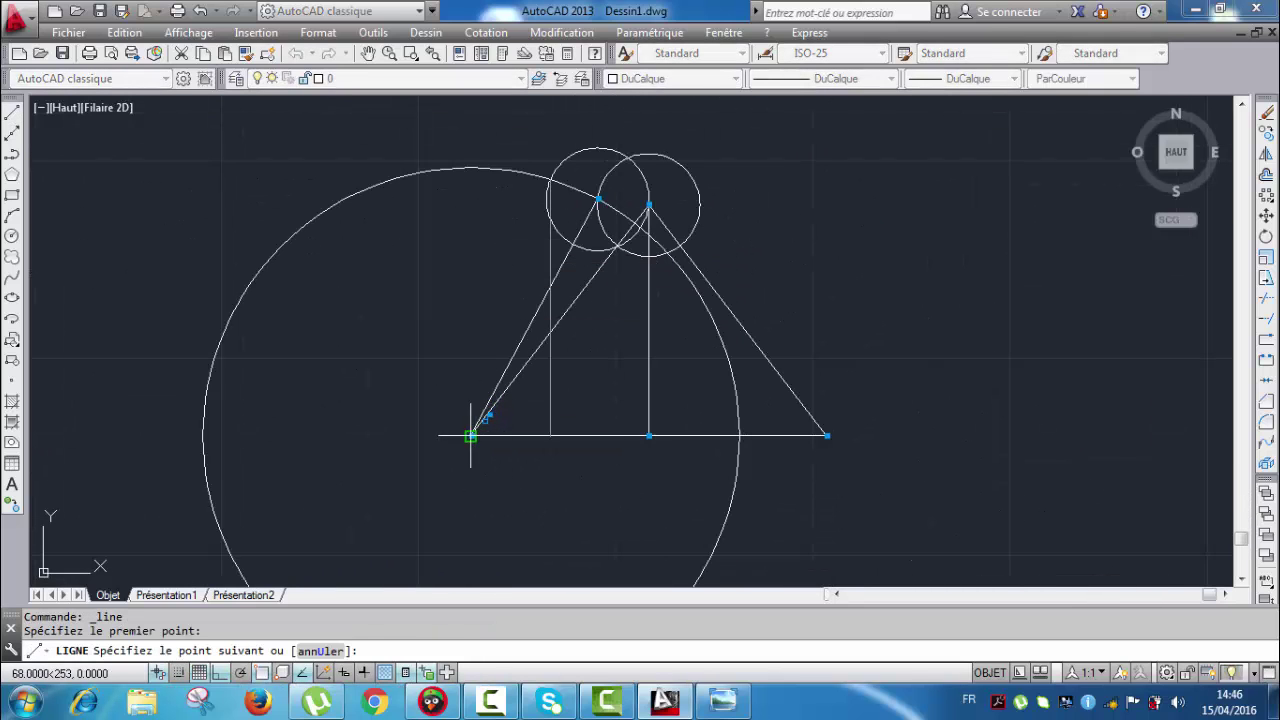
pyautogui.press('Escape')
pyautogui.moveTo(580, 140); pyautogui.dragTo(580, 240, button='middle')
pyautogui.scroll(4, 560, 280)
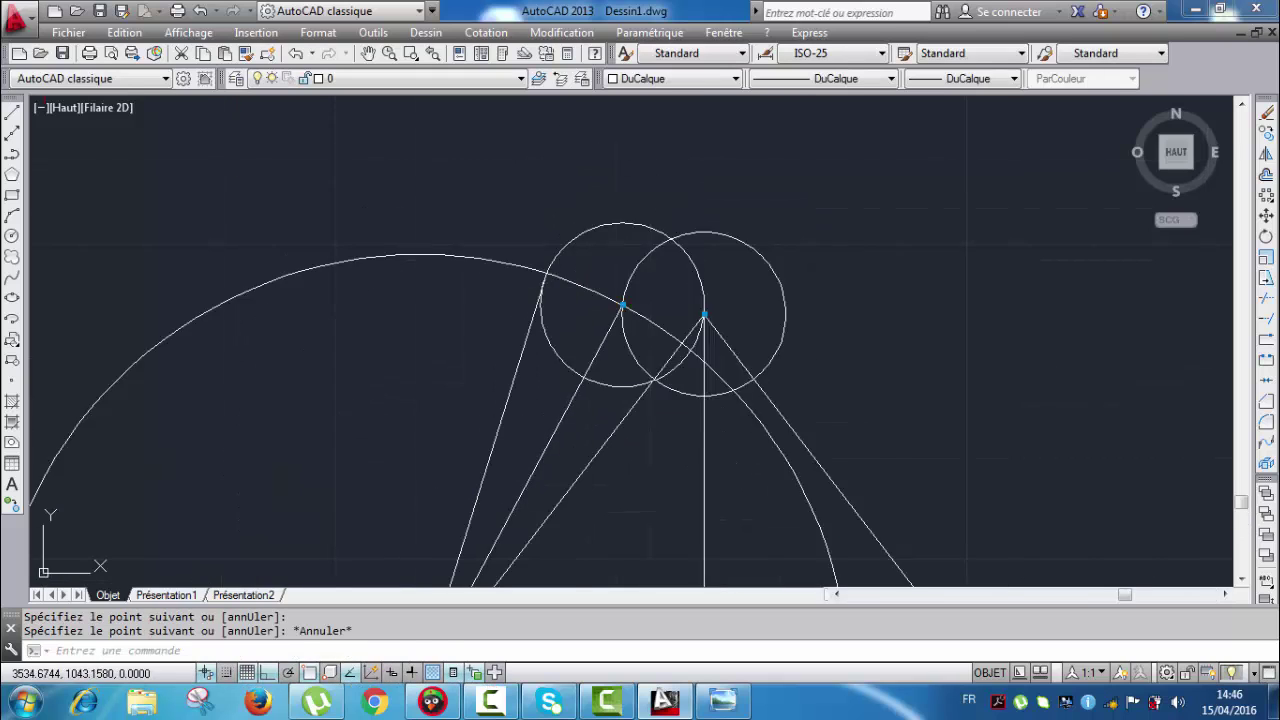
pyautogui.scroll(-4, 680, 200)
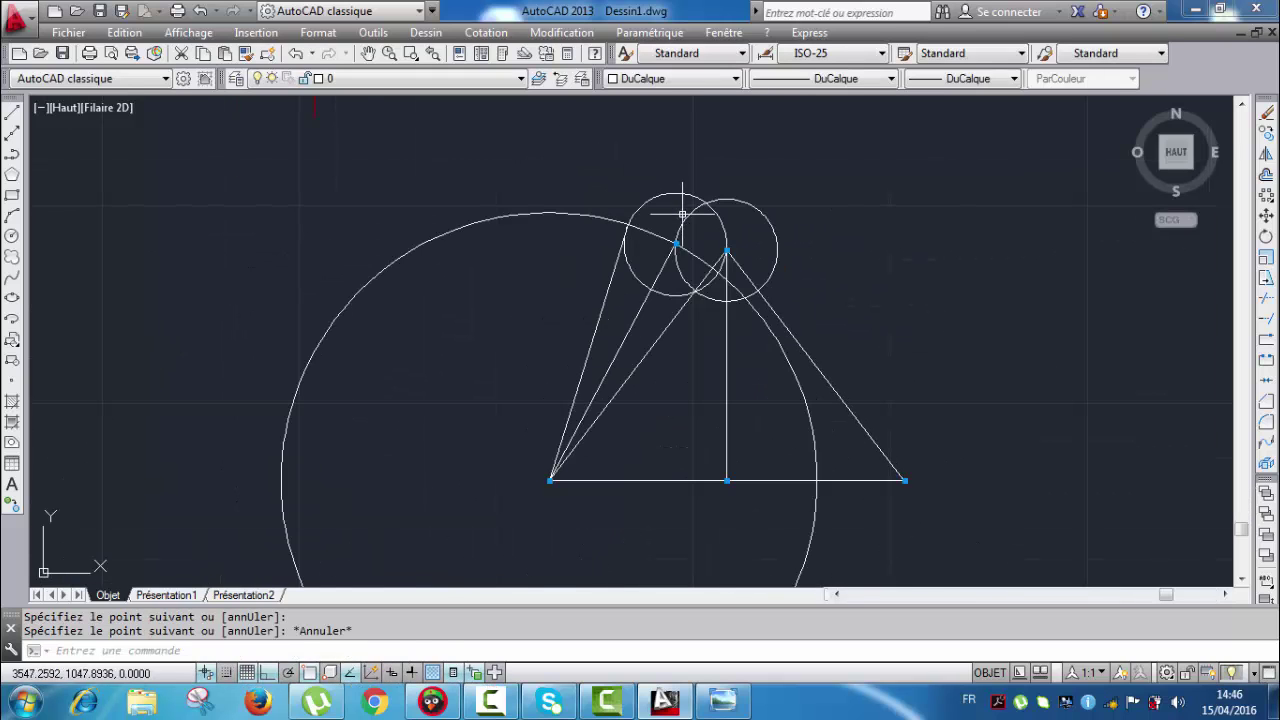
# Step: Delete the two radius 13 circles and the large radius 68 construction circle from the flat pattern
pyautogui.moveTo(690, 273); pyautogui.dragTo(638, 263, button='middle')
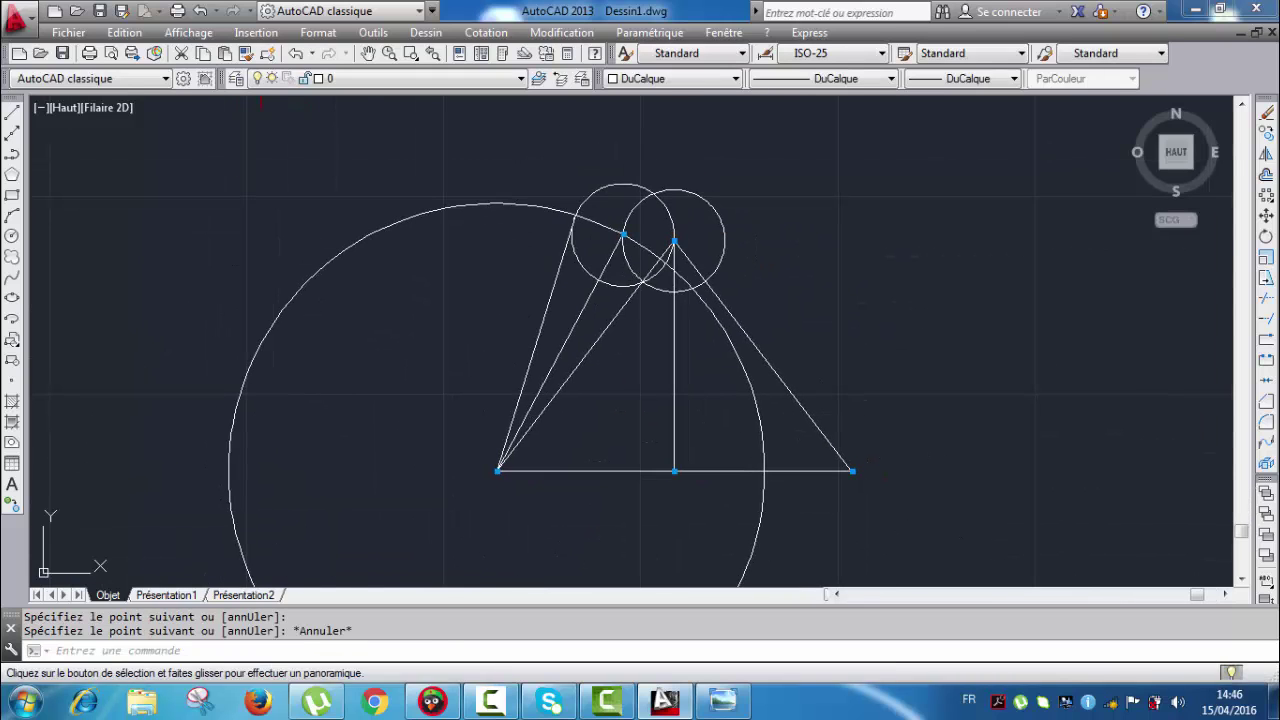
pyautogui.click(640, 186)
pyautogui.click(662, 191)
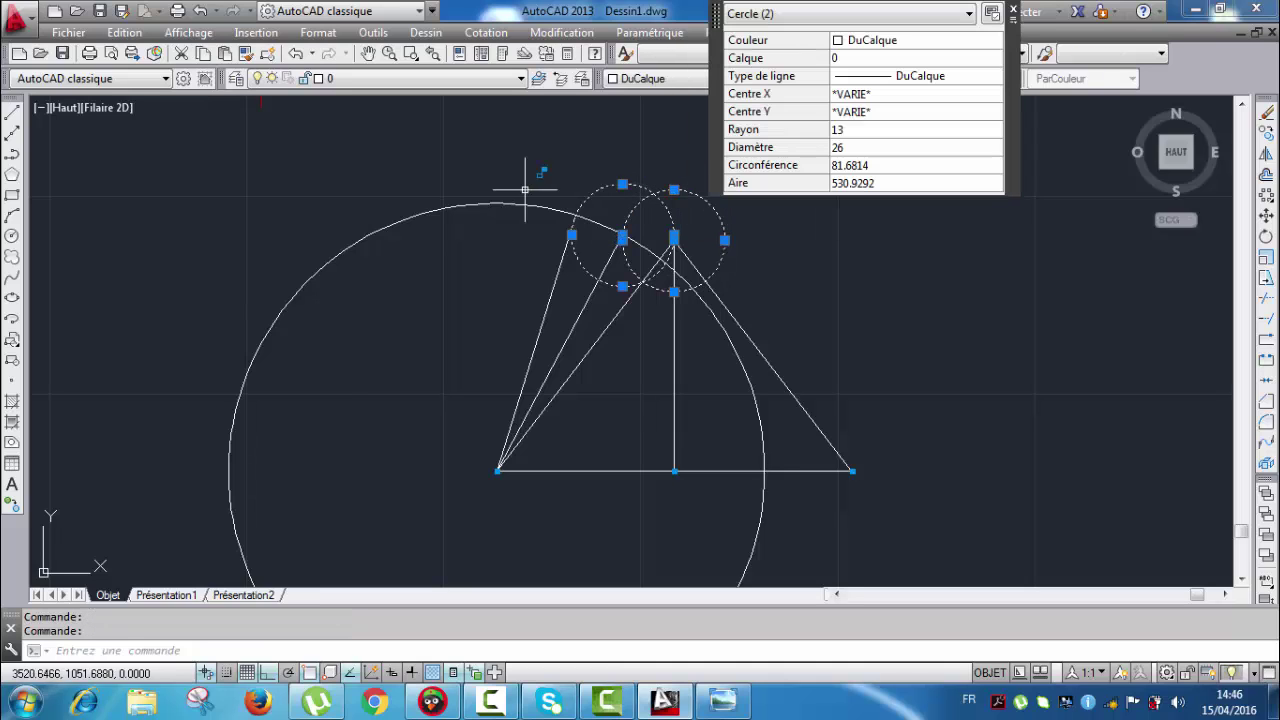
pyautogui.click(407, 219)
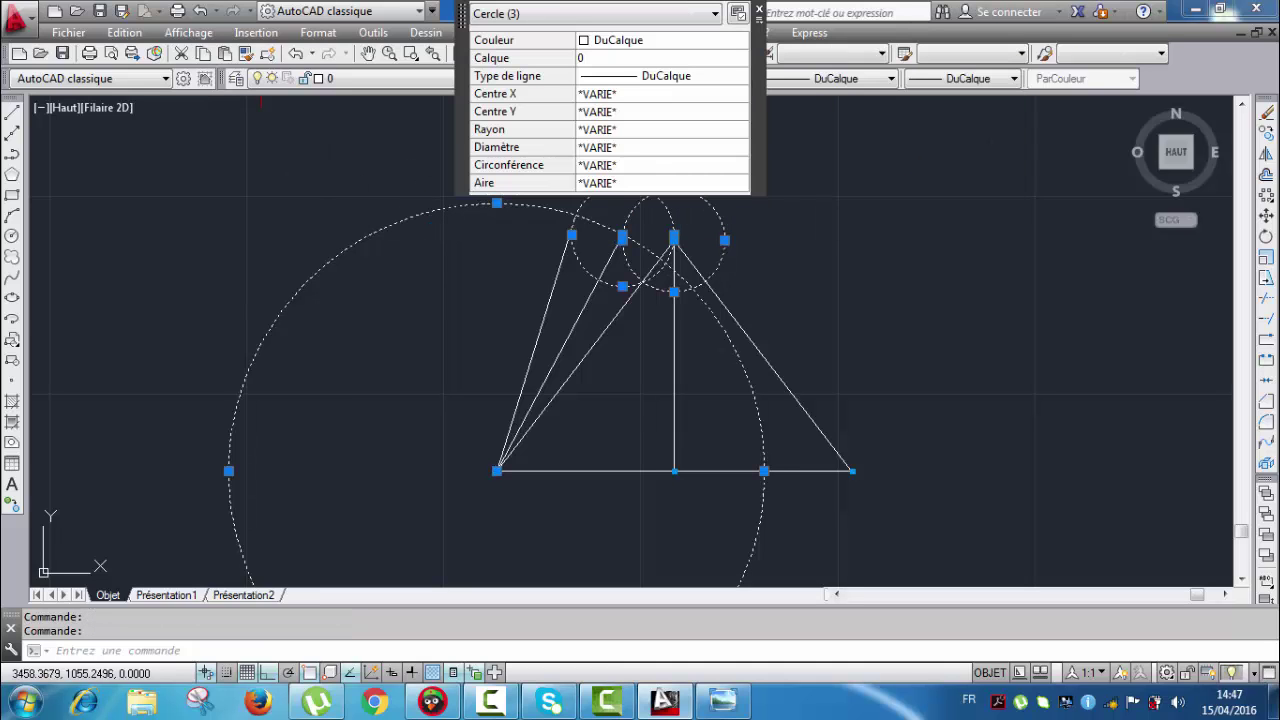
pyautogui.press('Delete')
# Step: Check the length of the plan view line from the square's lower-left corner to the circle's left quadrant point
pyautogui.scroll(-2, 531, 237)
pyautogui.moveTo(531, 237)
pyautogui.mouseDown(button='middle')
pyautogui.moveTo(558, 293)
pyautogui.moveTo(568, 274)
pyautogui.moveTo(572, 302)
pyautogui.mouseUp(button='middle')
pyautogui.scroll(2, 587, 272)
pyautogui.scroll(-4, 587, 273)
pyautogui.scroll(4, 445, 172)
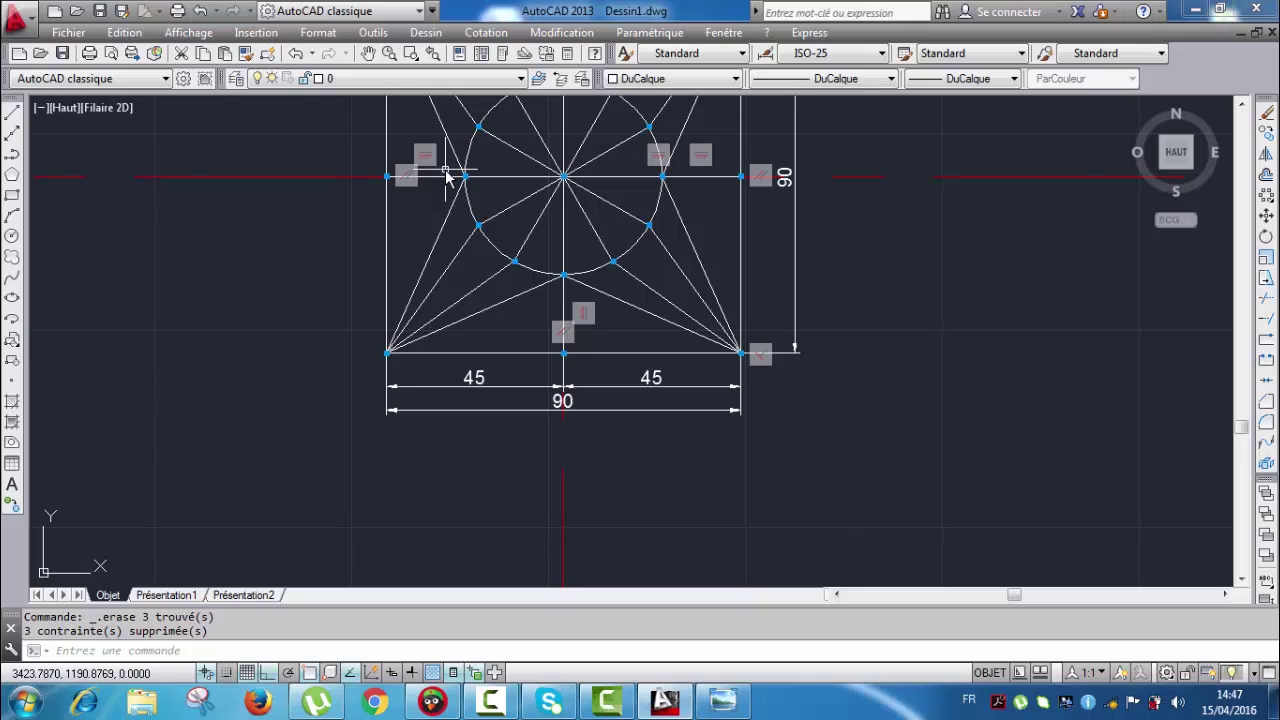
pyautogui.scroll(2, 452, 226)
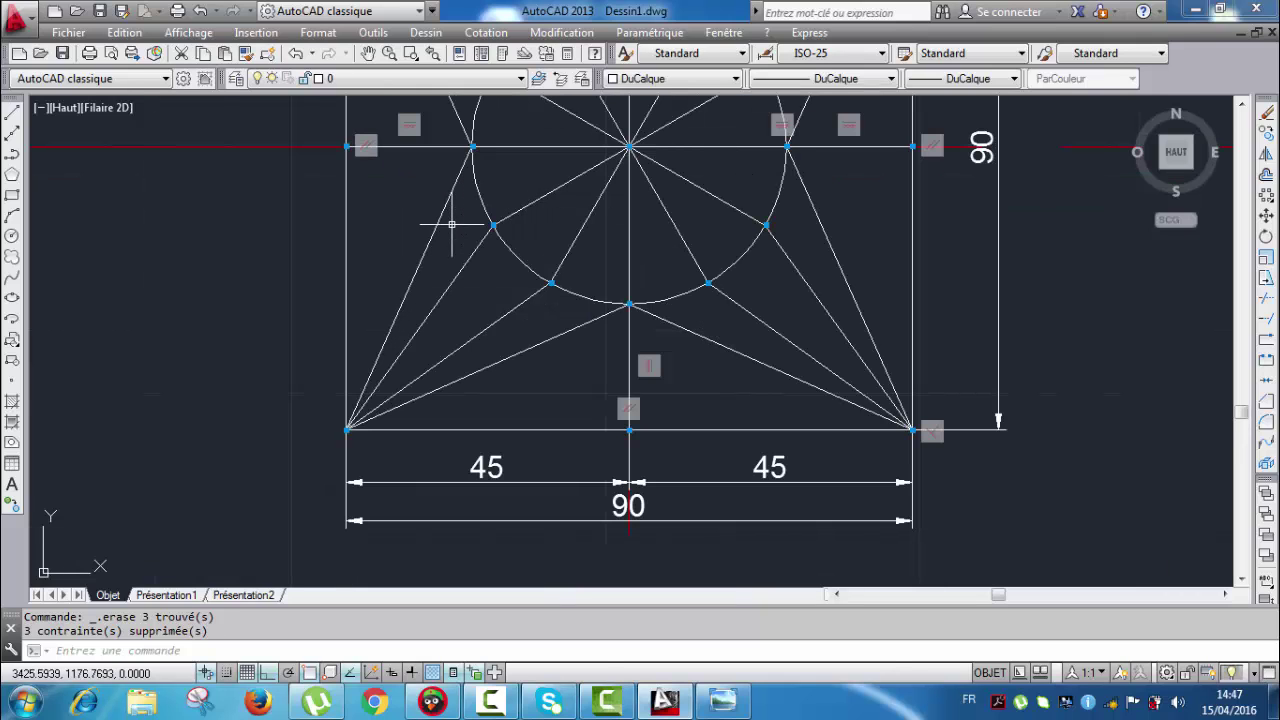
pyautogui.scroll(-2, 452, 226)
pyautogui.scroll(2, 448, 222)
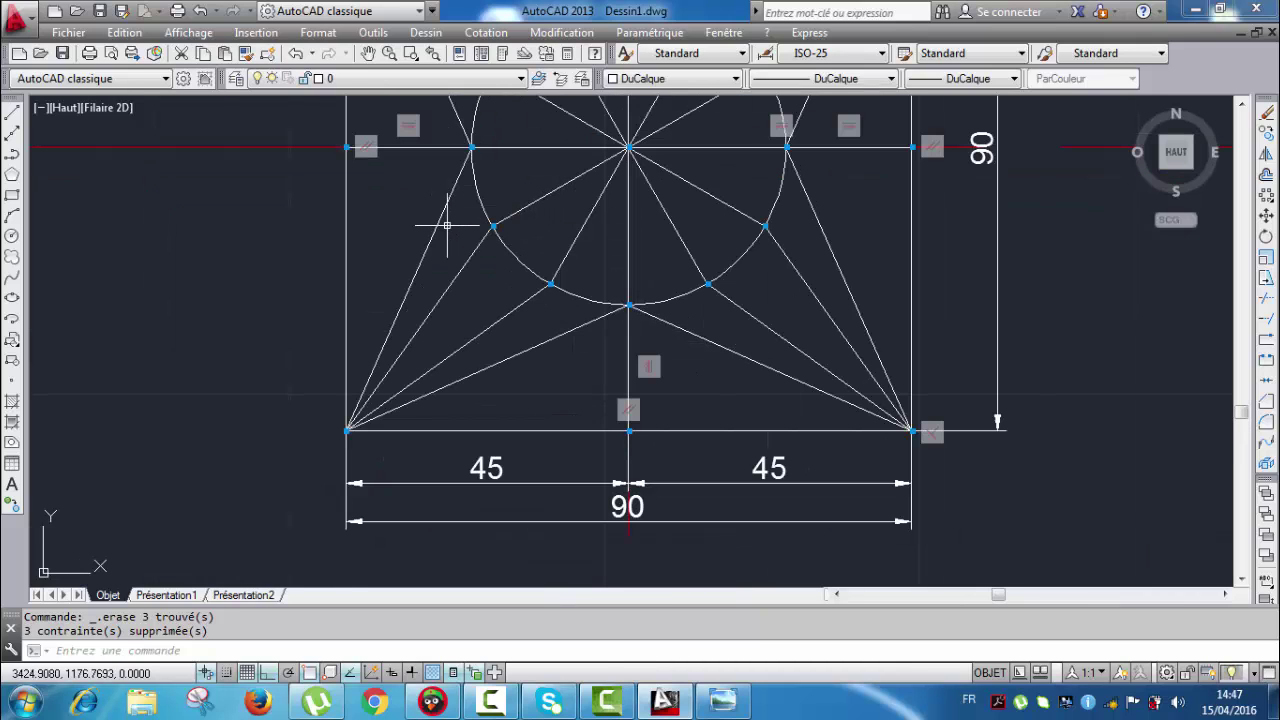
pyautogui.moveTo(455, 212); pyautogui.dragTo(468, 247, button='middle')
pyautogui.scroll(-2, 468, 245)
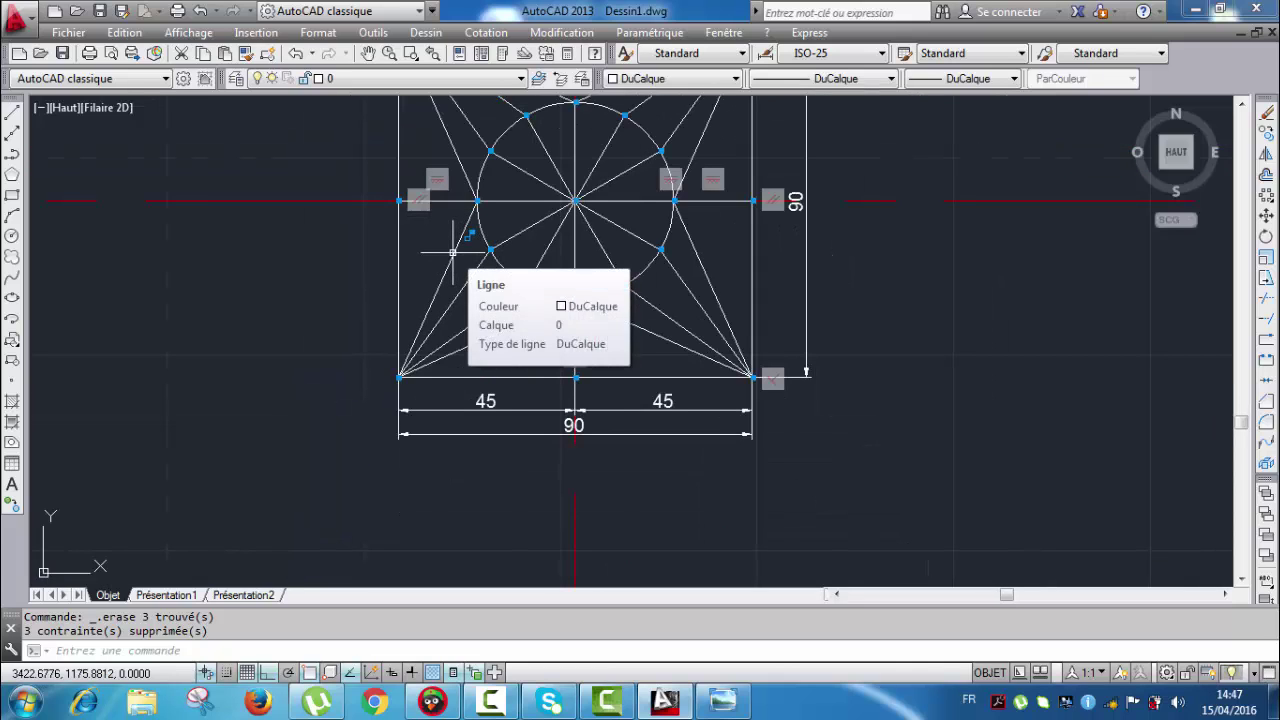
pyautogui.click(452, 250)
pyautogui.scroll(2, 452, 250)
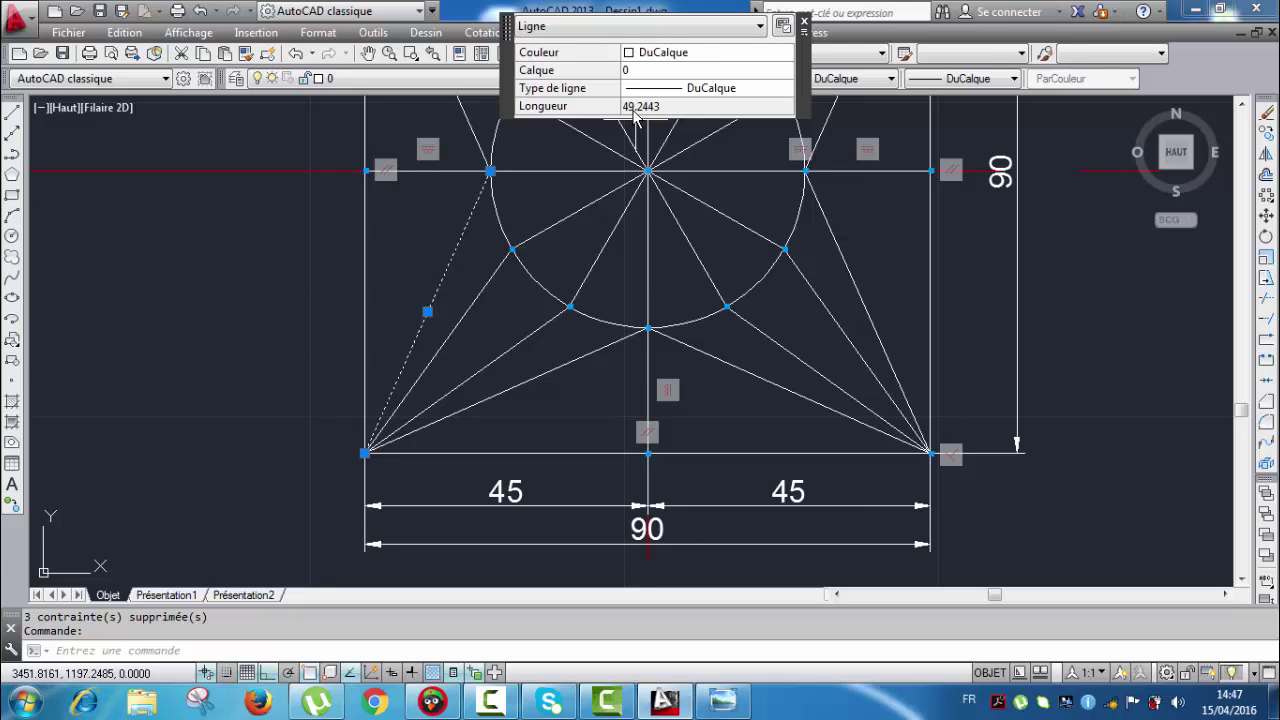
pyautogui.press('Escape')
pyautogui.scroll(-6, 537, 257)
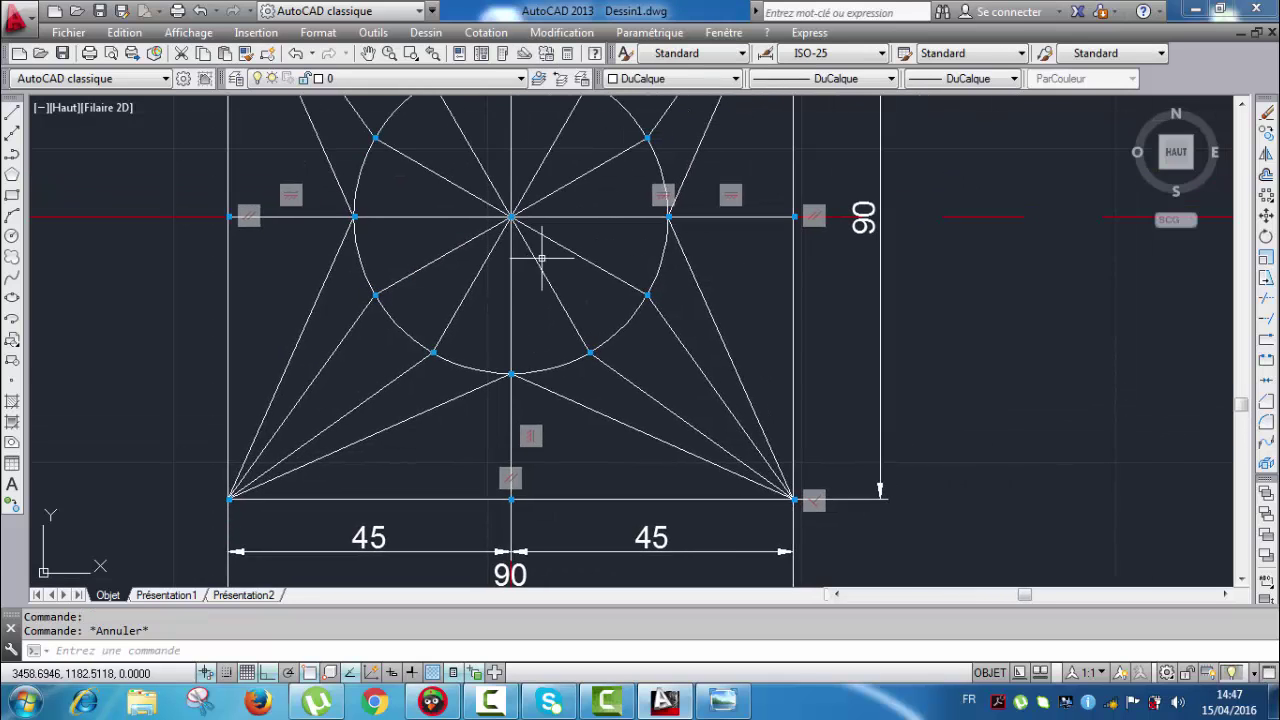
pyautogui.moveTo(807, 274); pyautogui.dragTo(701, 378, button='middle')
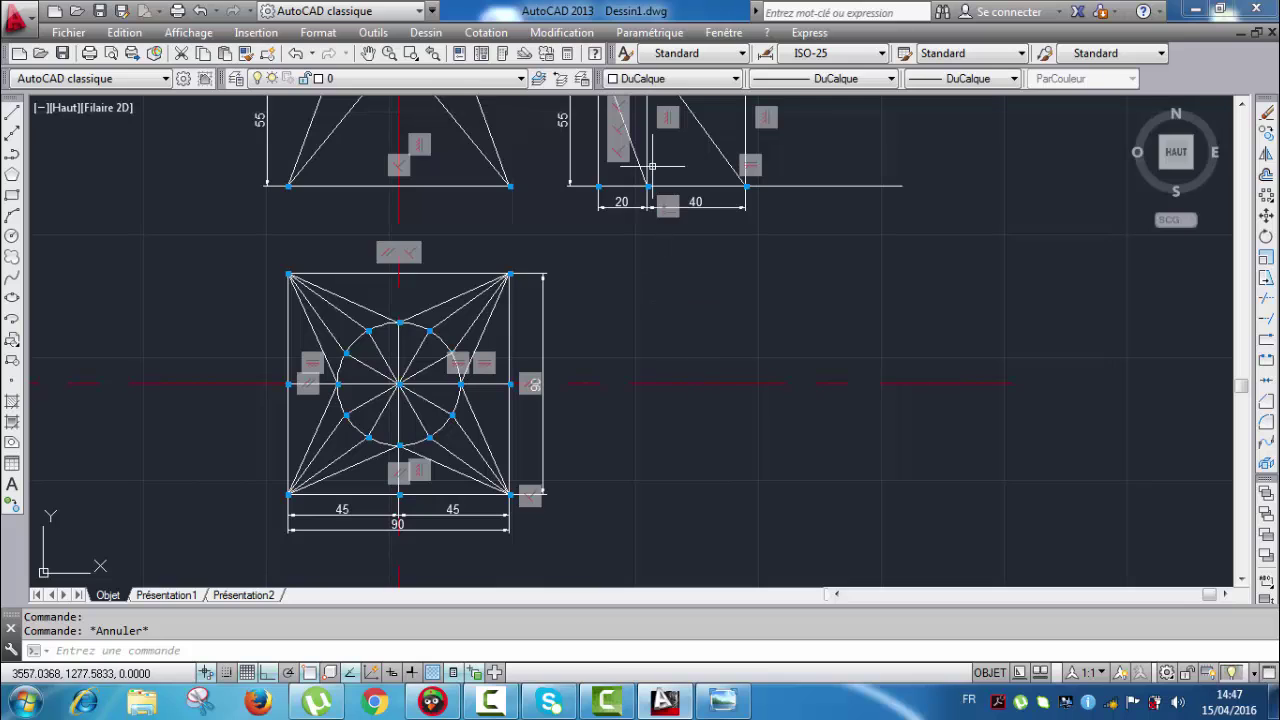
pyautogui.moveTo(705, 234); pyautogui.dragTo(682, 333, button='middle')
pyautogui.scroll(3, 730, 265)
pyautogui.click(712, 217)
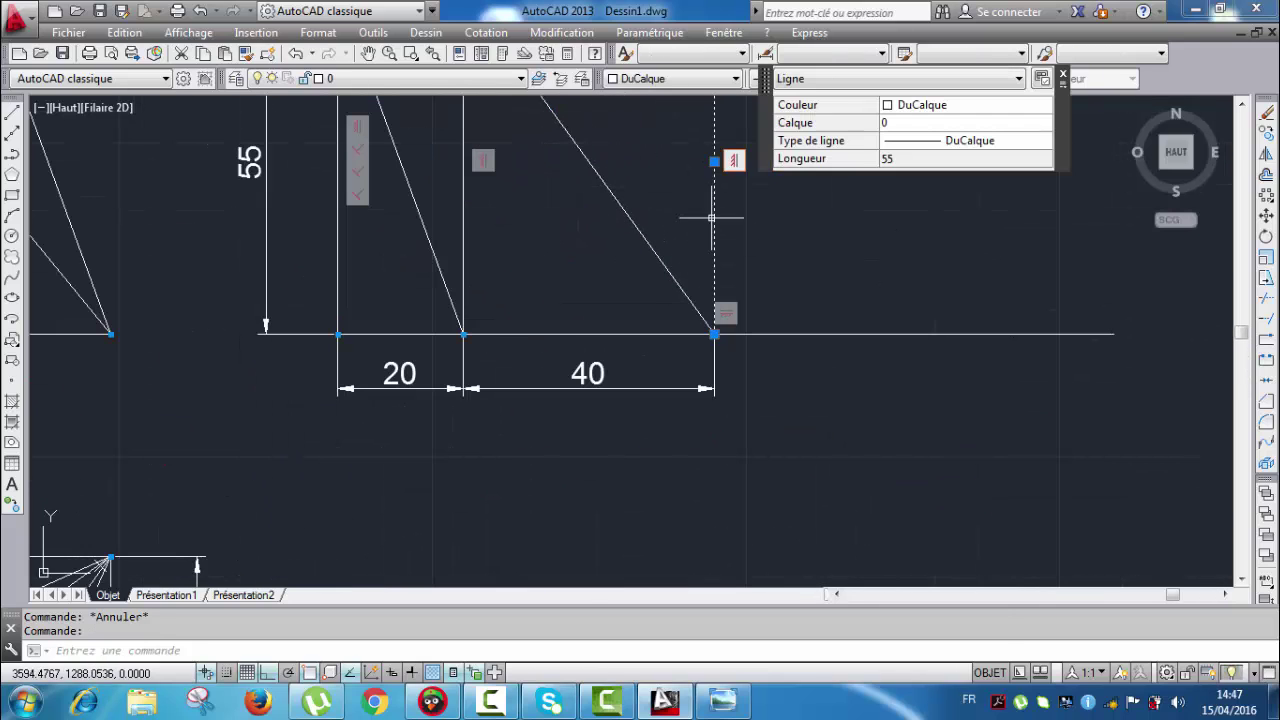
pyautogui.rightClick(761, 403)
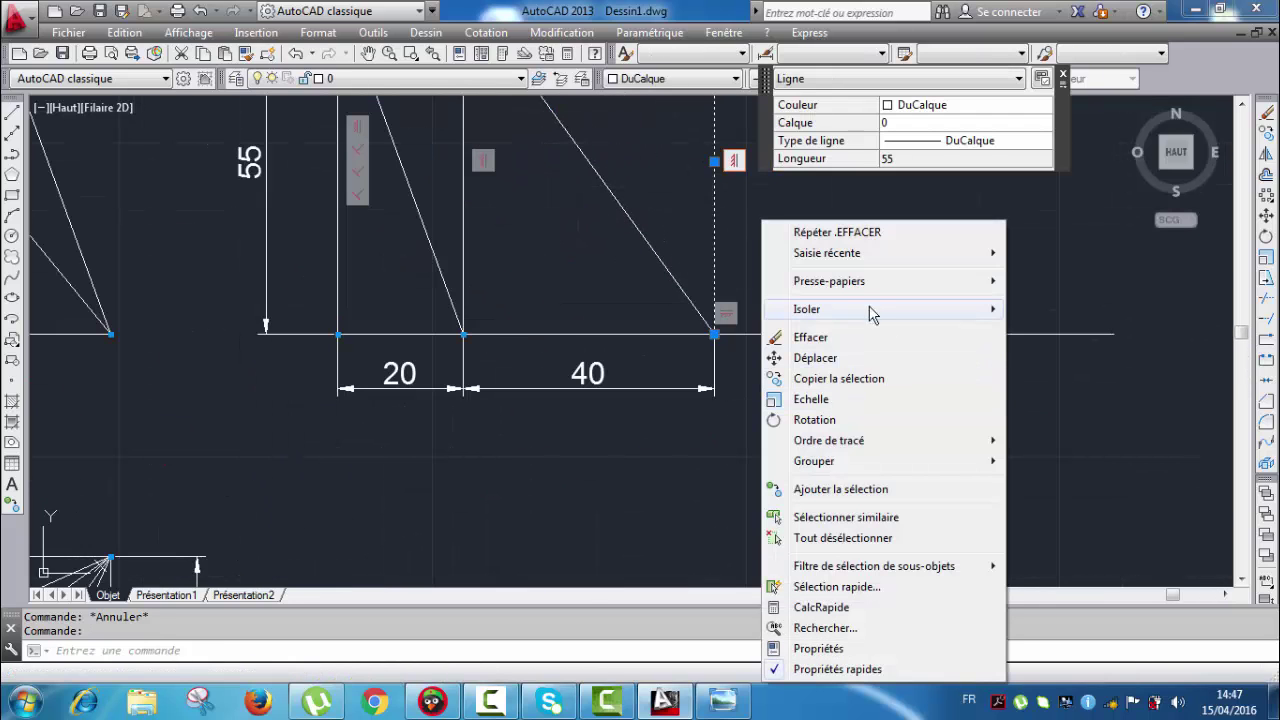
pyautogui.click(792, 379)
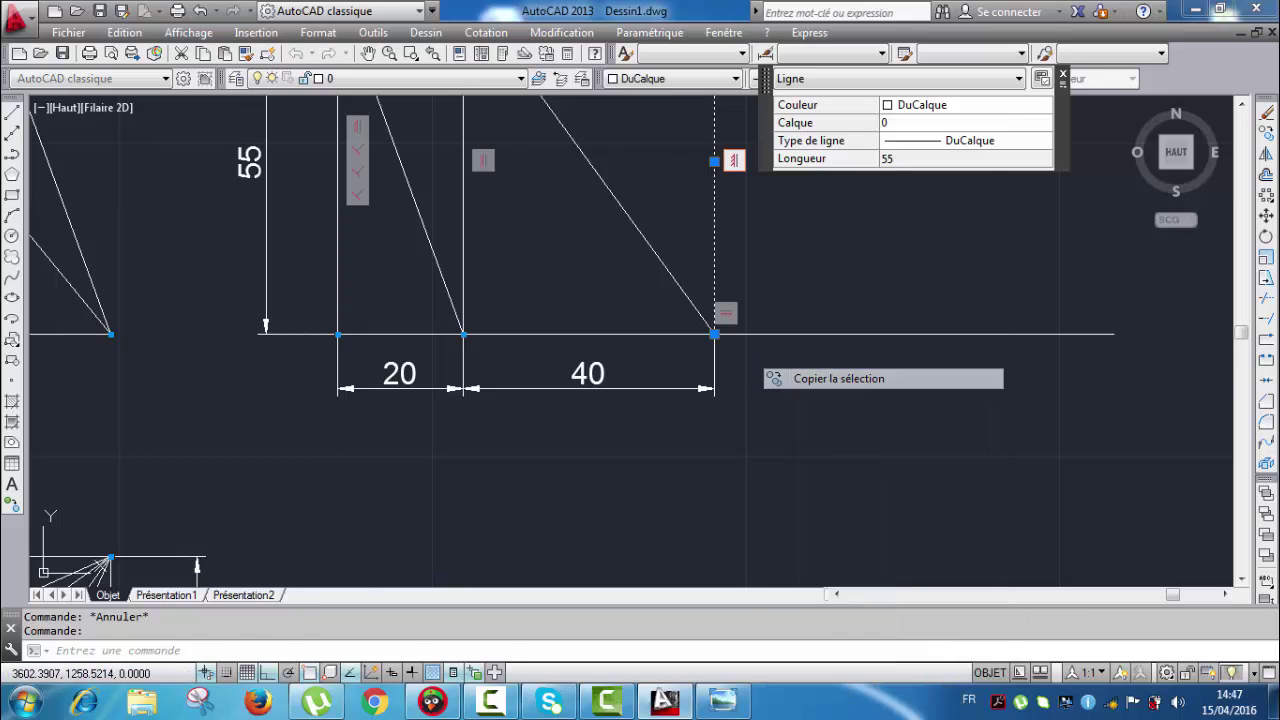
pyautogui.click(712, 334)
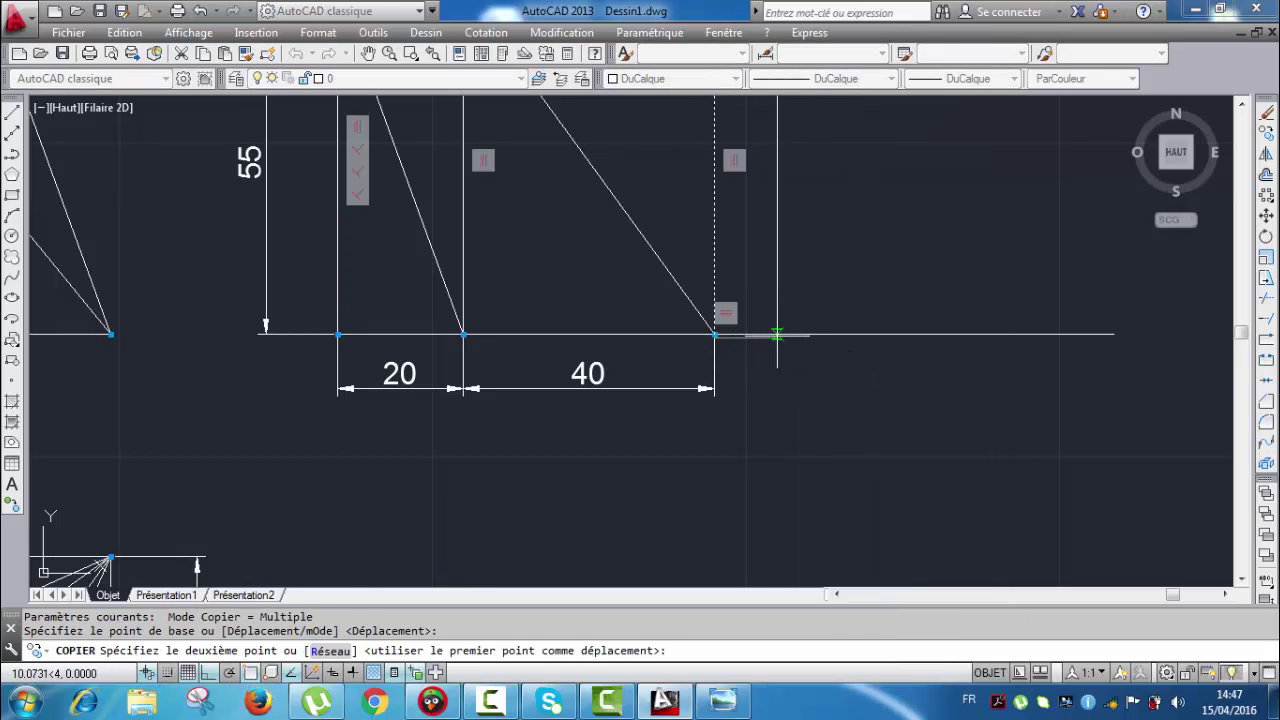
pyautogui.press('Escape')
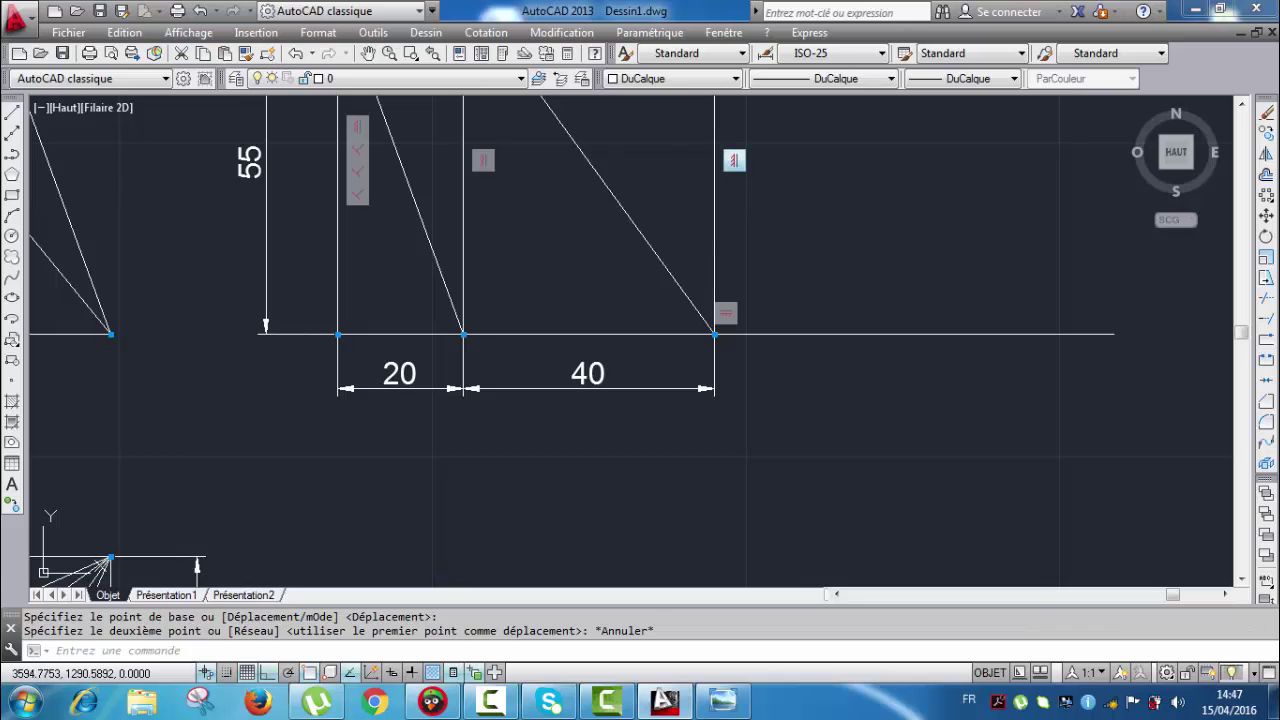
# Step: Copy the vertical line at the right end of the 40 base 49.24 to the right along the baseline
pyautogui.click(715, 180)
pyautogui.rightClick(814, 414)
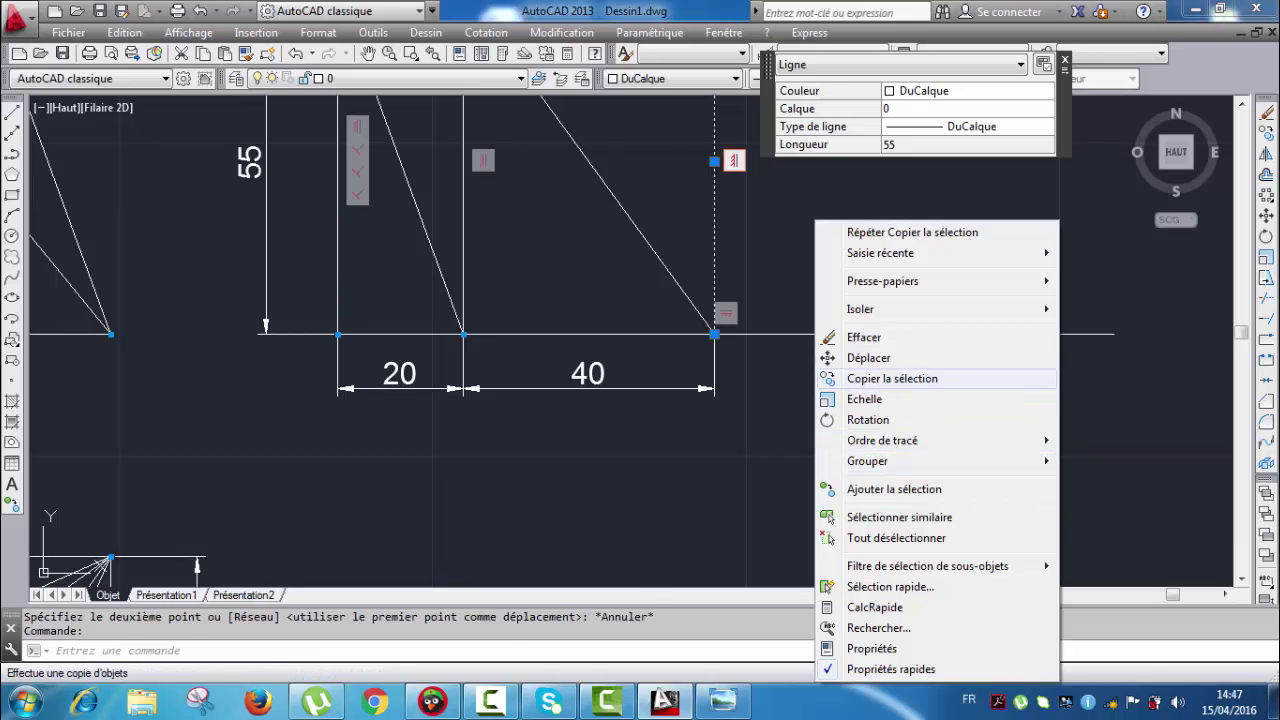
pyautogui.click(890, 378)
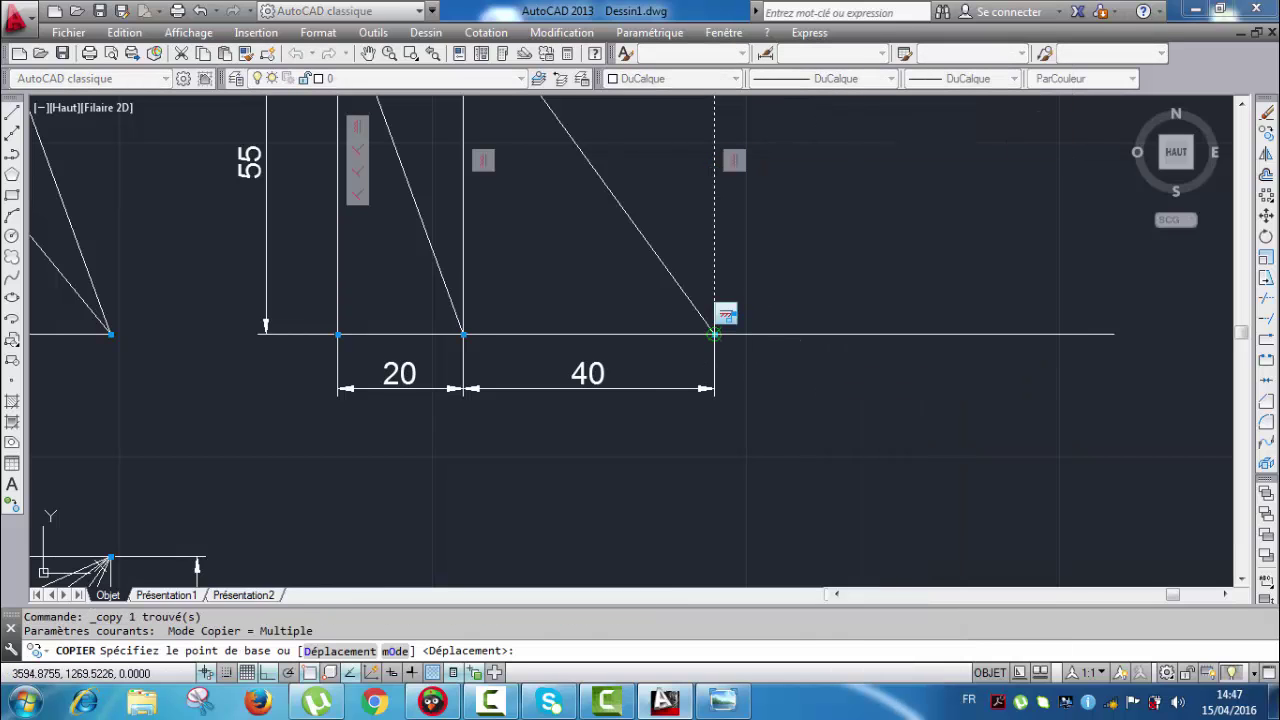
pyautogui.click(714, 334)
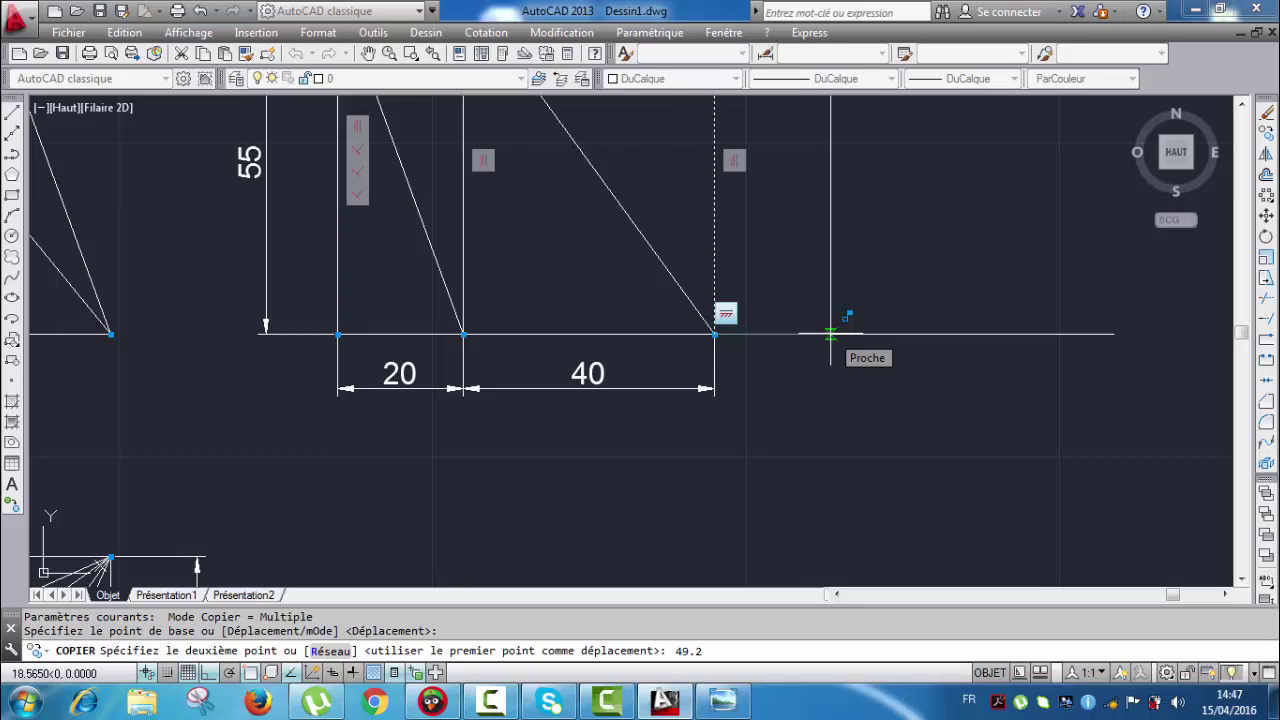
pyautogui.write('49.24')
pyautogui.press('Return')
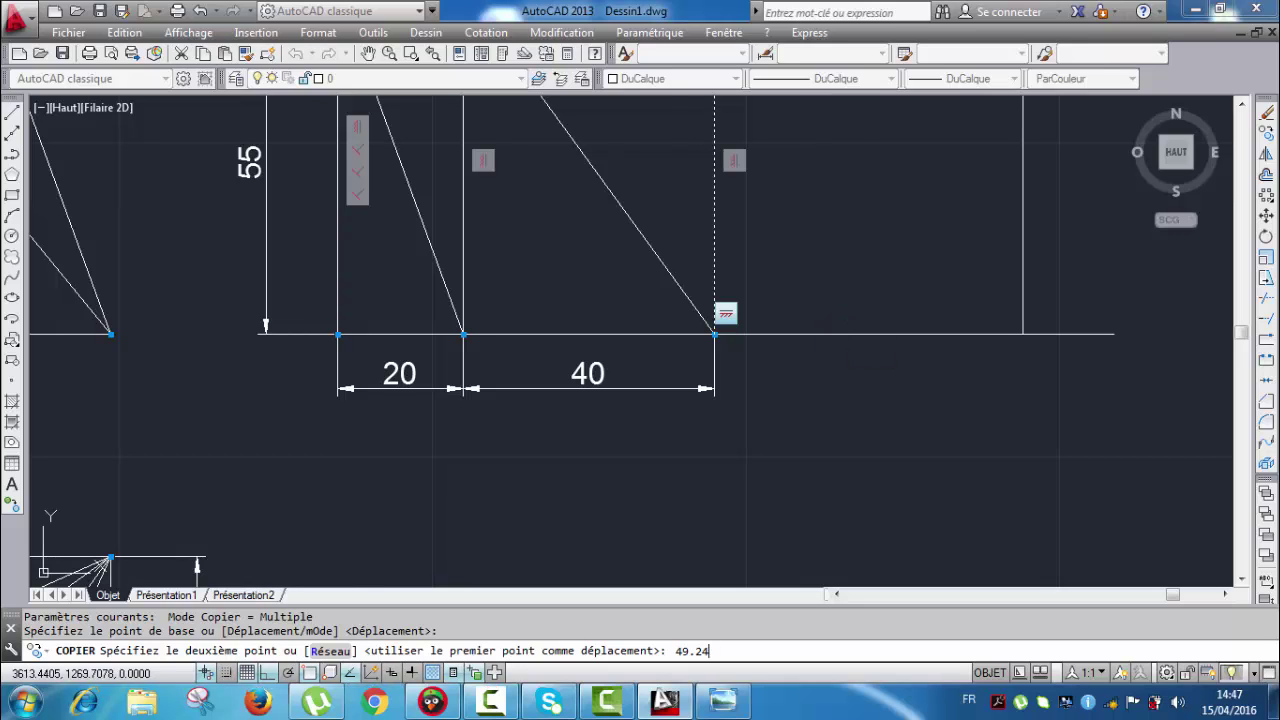
pyautogui.press('Escape')
# Step: Add a linear dimension between the two rightmost vertical lines, aligned with the 20 and 40 dimensions
pyautogui.scroll(-2, 1238, 150)
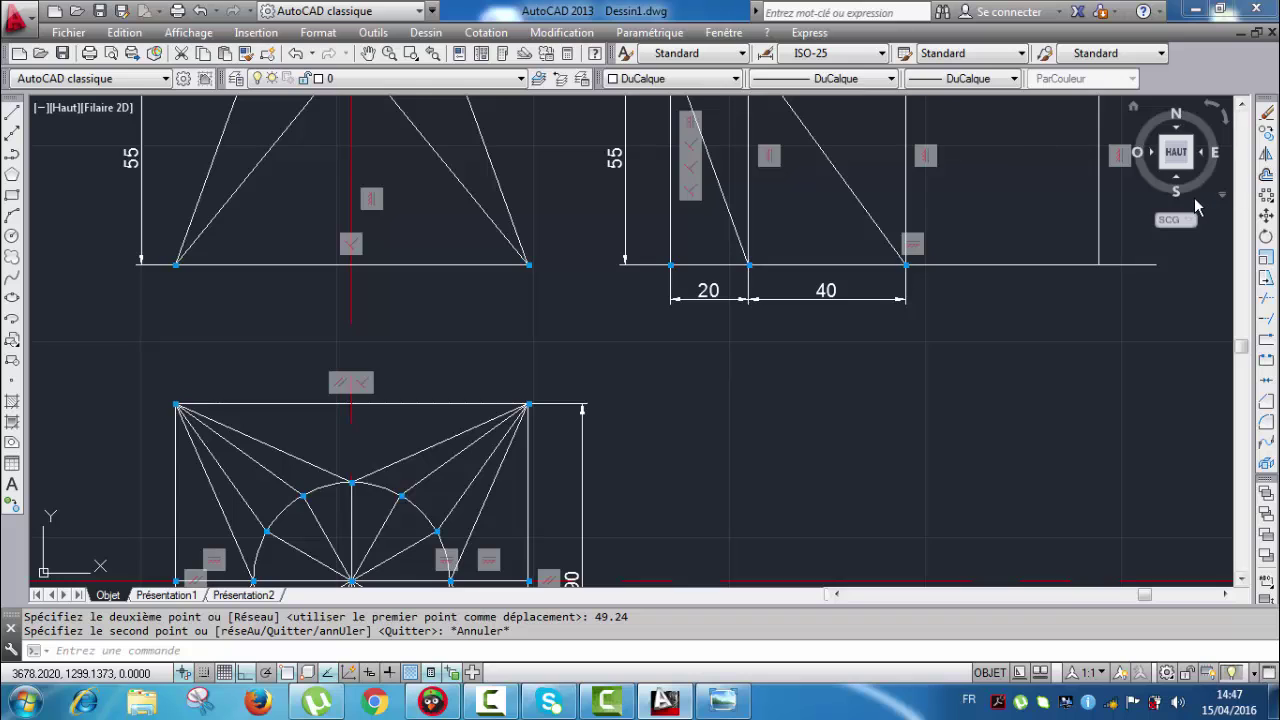
pyautogui.scroll(2, 1196, 205)
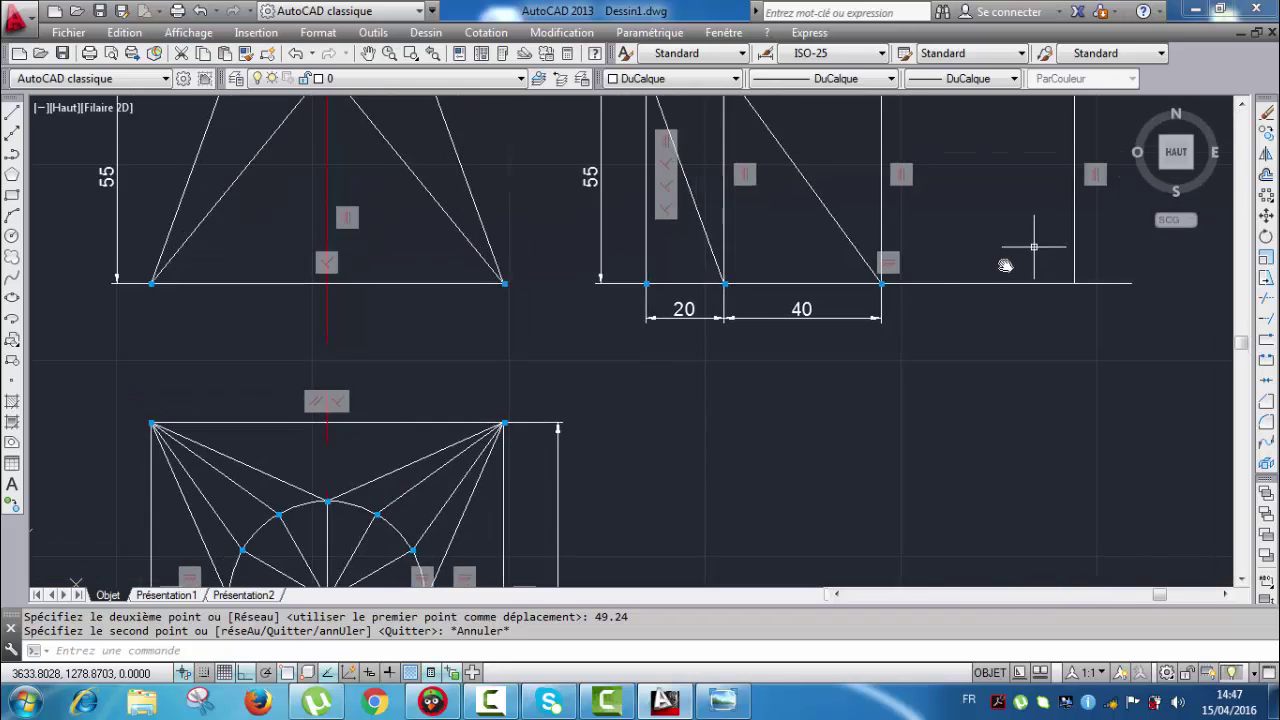
pyautogui.click(489, 33)
pyautogui.click(490, 86)
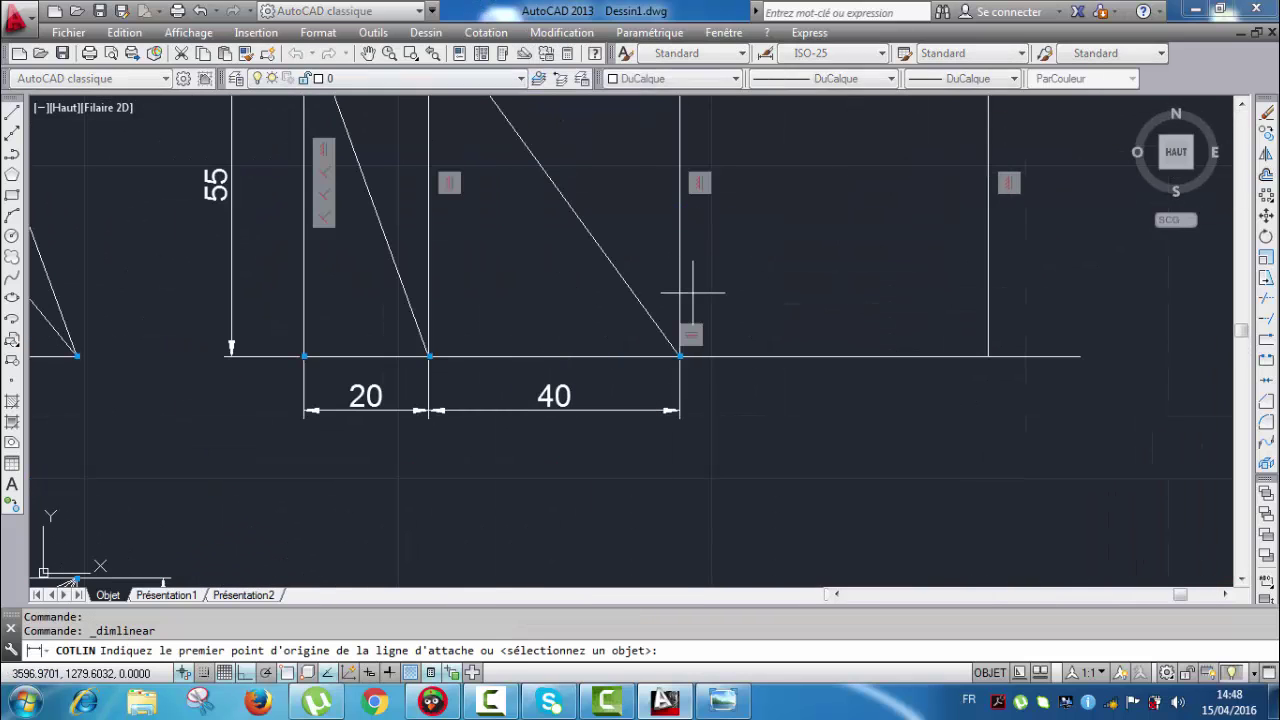
pyautogui.click(679, 356)
pyautogui.click(988, 356)
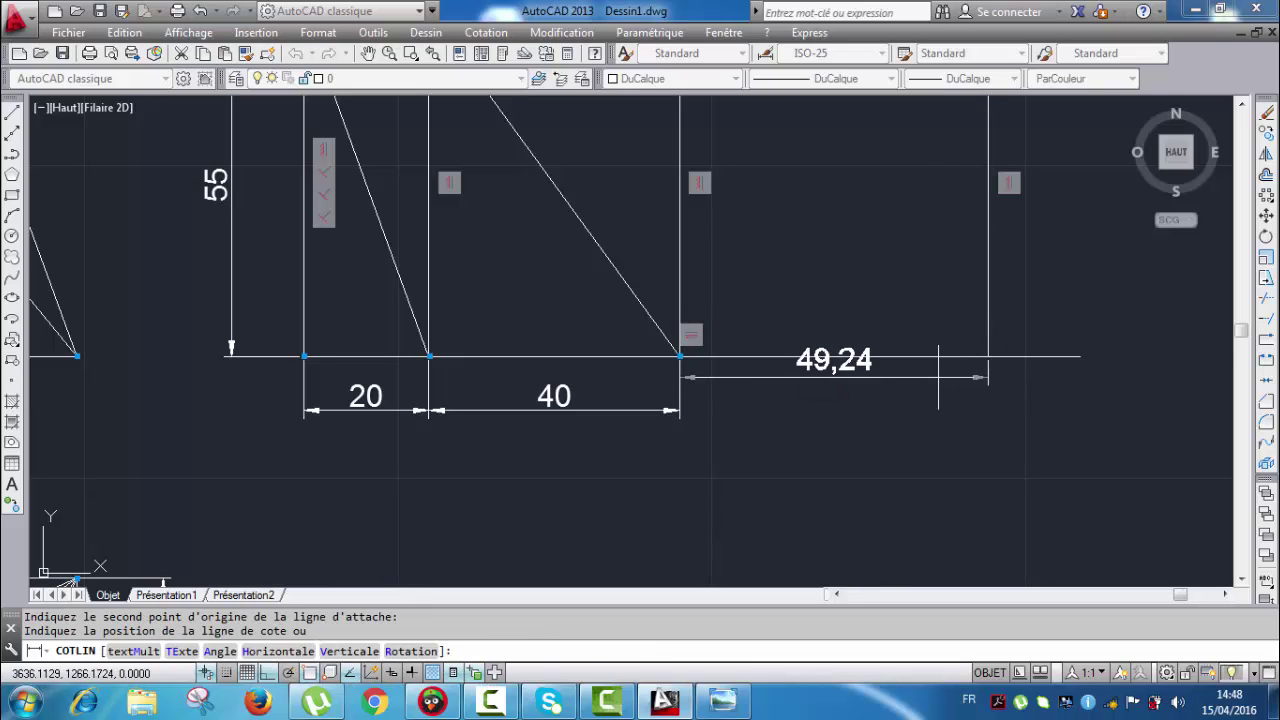
pyautogui.click(684, 410)
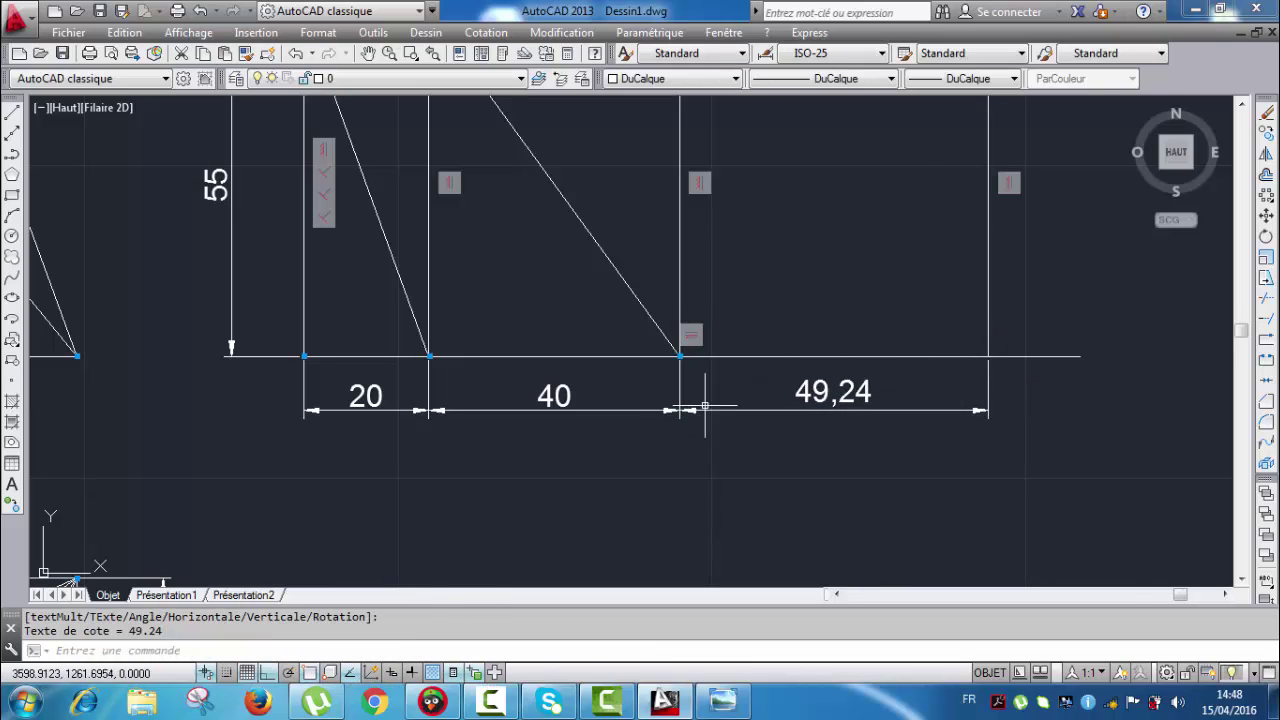
# Step: Recheck the length of the plan view line from the lower-left corner to the circle's left quadrant point
pyautogui.scroll(3, 841, 388)
pyautogui.scroll(-4, 757, 353)
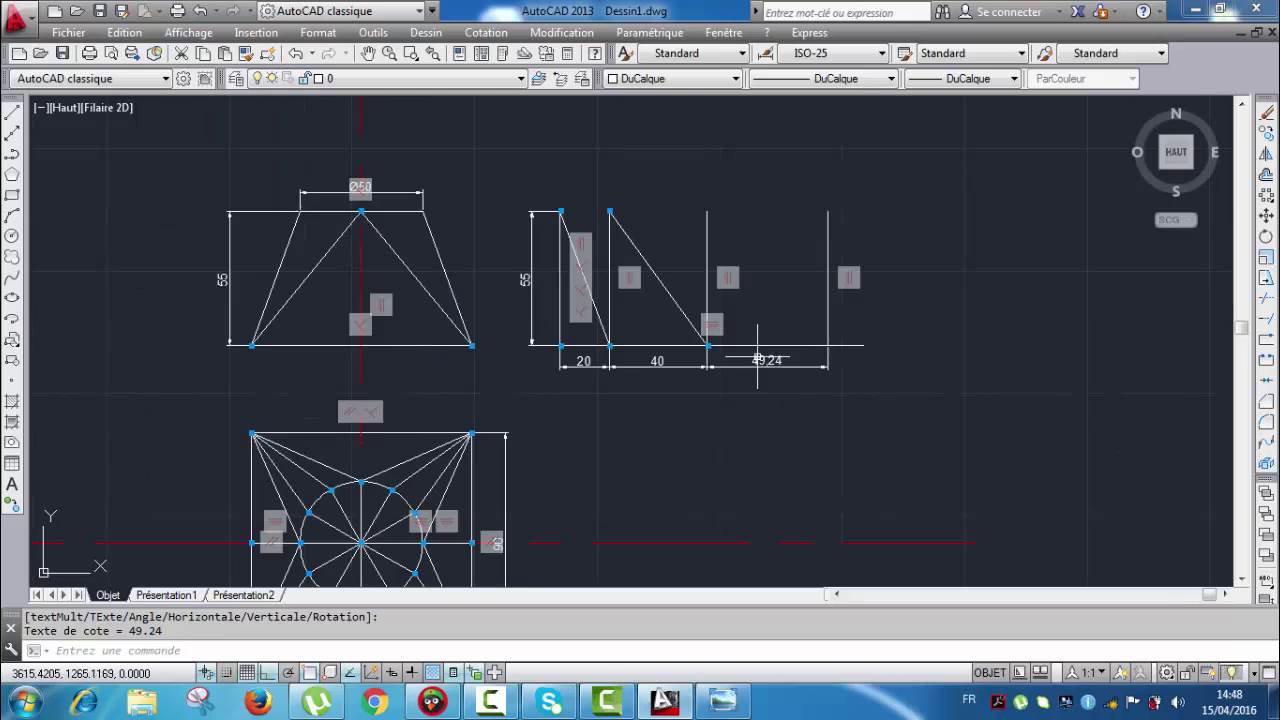
pyautogui.moveTo(750, 415); pyautogui.dragTo(849, 281, button='middle')
pyautogui.scroll(2, 400, 457)
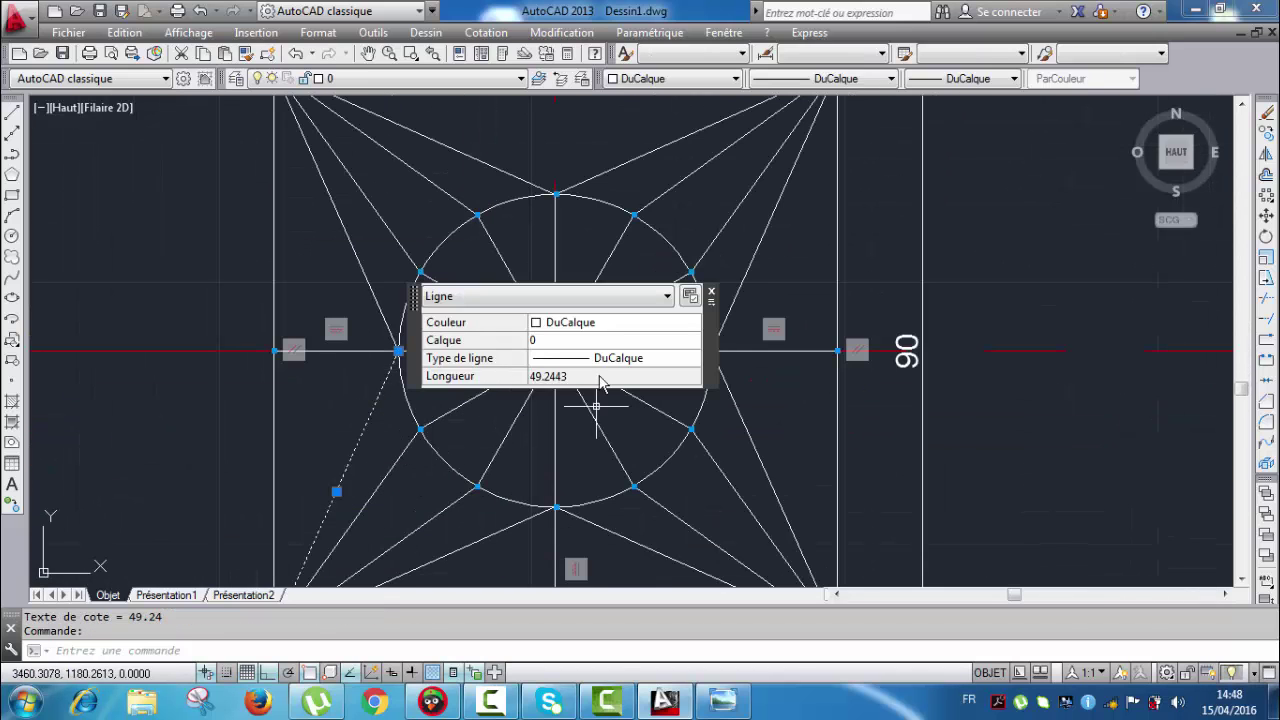
pyautogui.press('Escape')
pyautogui.press('Escape')
pyautogui.scroll(-4, 700, 263)
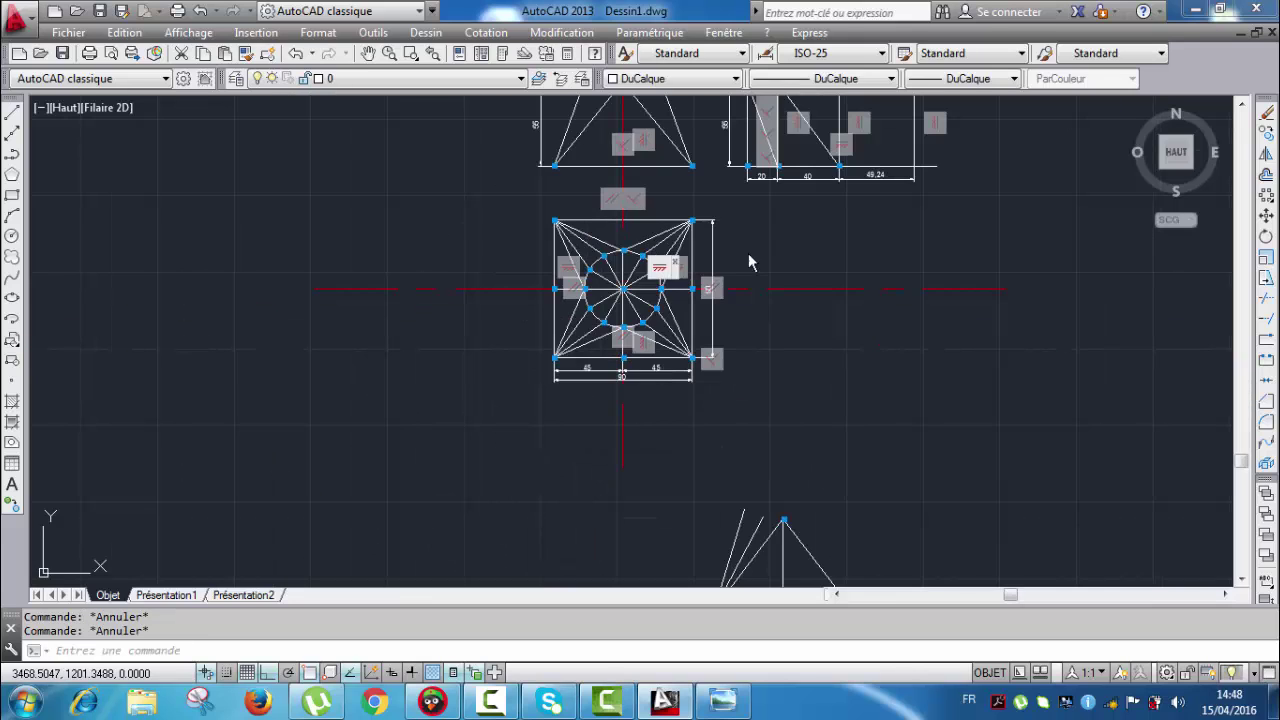
# Step: Draw the hypotenuse from the top of the vertical at the 40 base's end to the foot of the copied vertical
pyautogui.moveTo(751, 263); pyautogui.dragTo(721, 335, button='middle')
pyautogui.scroll(4, 832, 185)
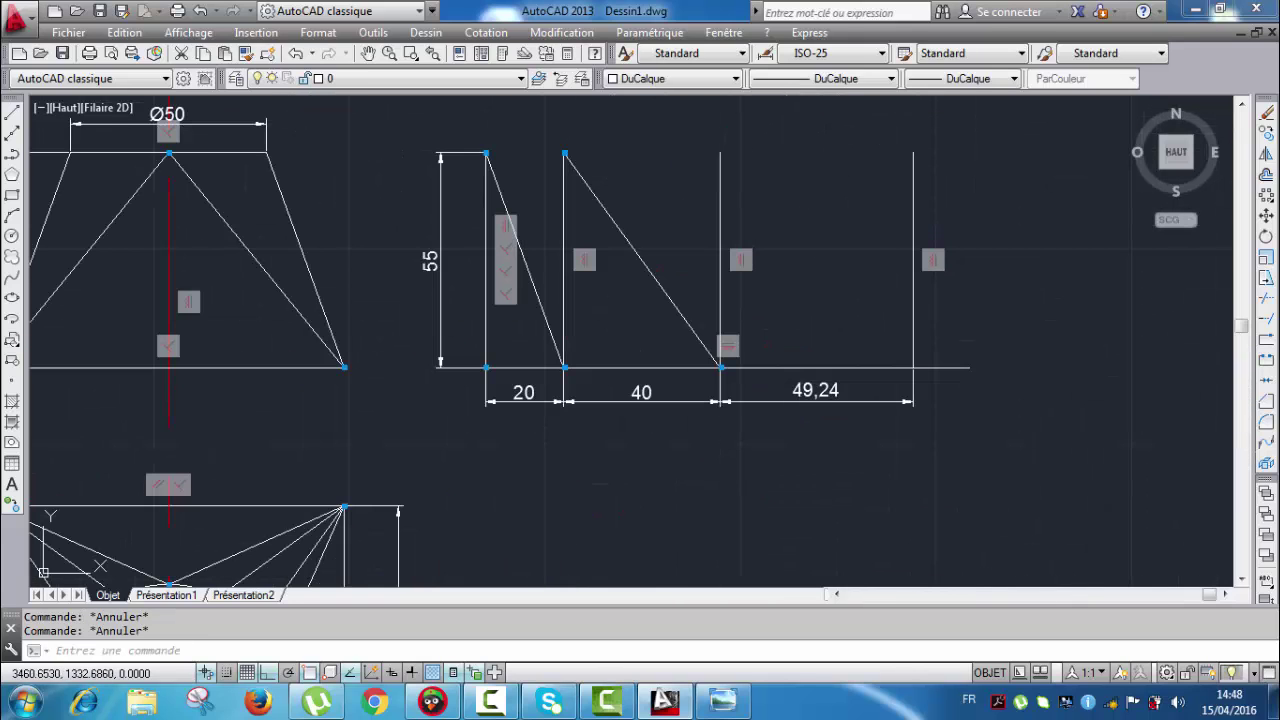
pyautogui.click(14, 113)
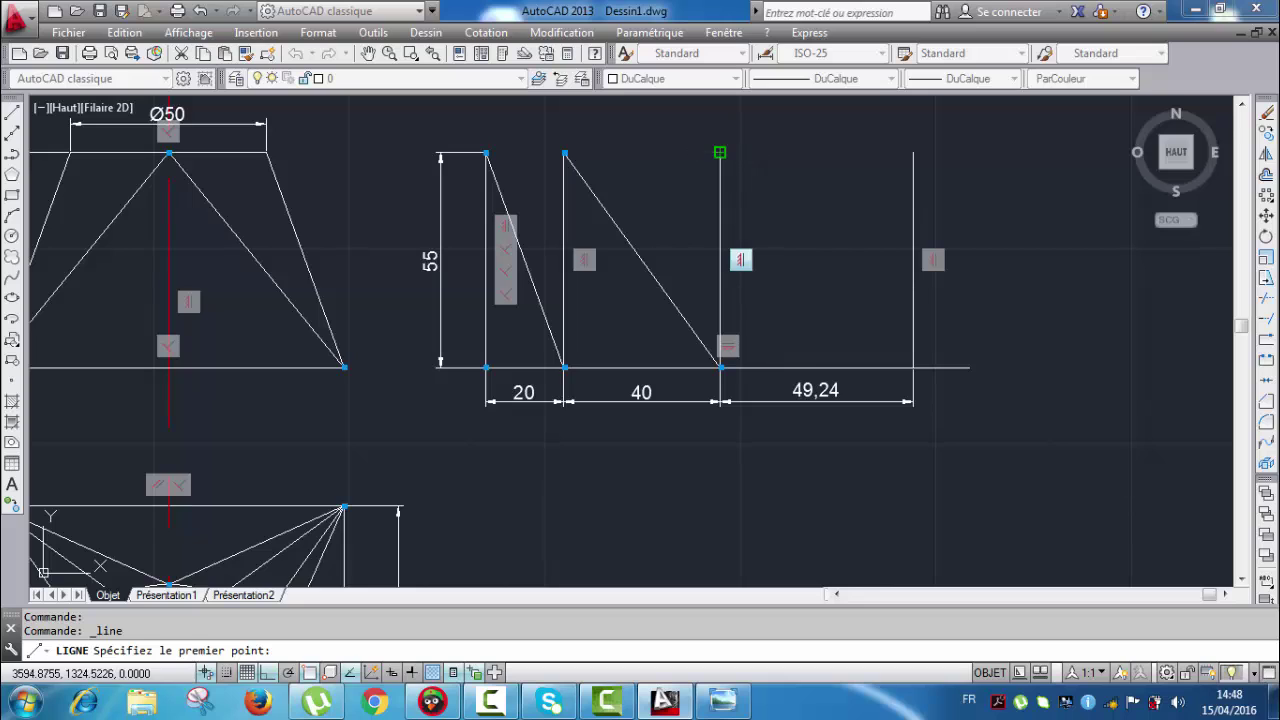
pyautogui.click(720, 153)
pyautogui.scroll(4, 897, 374)
pyautogui.click(933, 358)
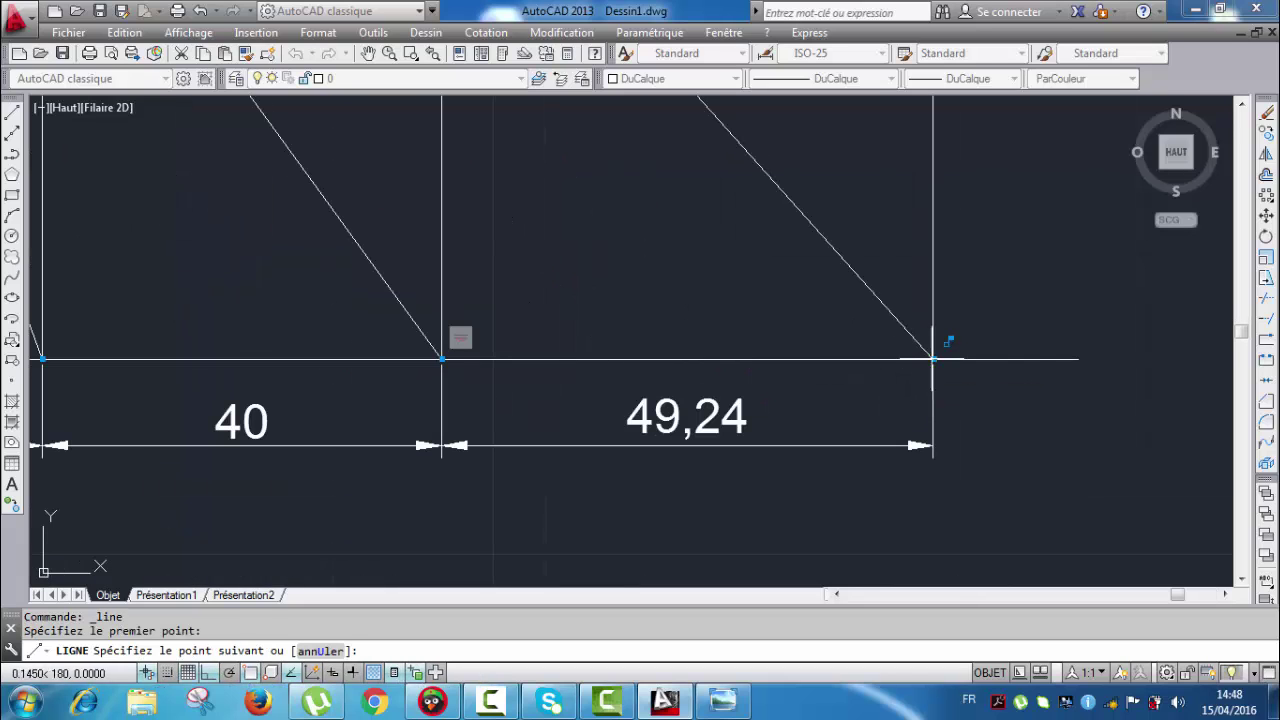
pyautogui.press('Escape')
# Step: Check the true length of the new hypotenuse over the 49.24 base
pyautogui.moveTo(808, 273)
pyautogui.mouseDown(button='middle')
pyautogui.moveTo(786, 352)
pyautogui.moveTo(771, 337)
pyautogui.mouseUp(button='middle')
pyautogui.scroll(-4, 837, 334)
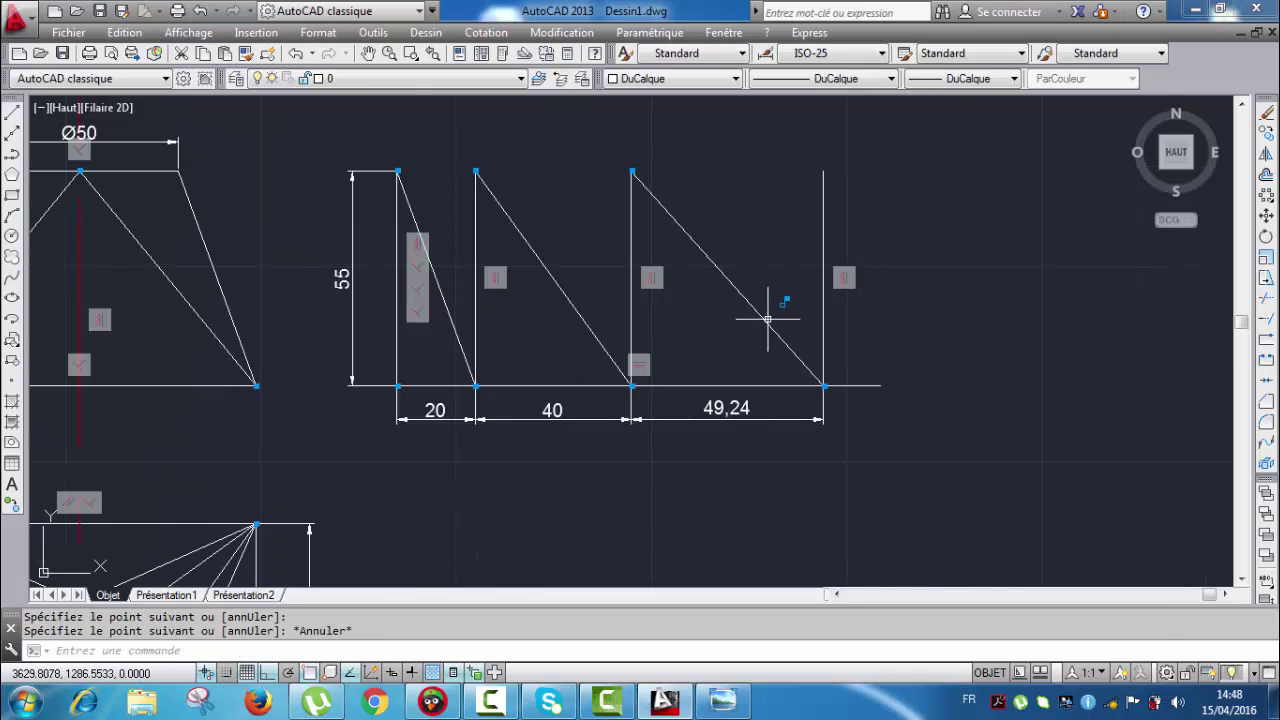
pyautogui.click(765, 320)
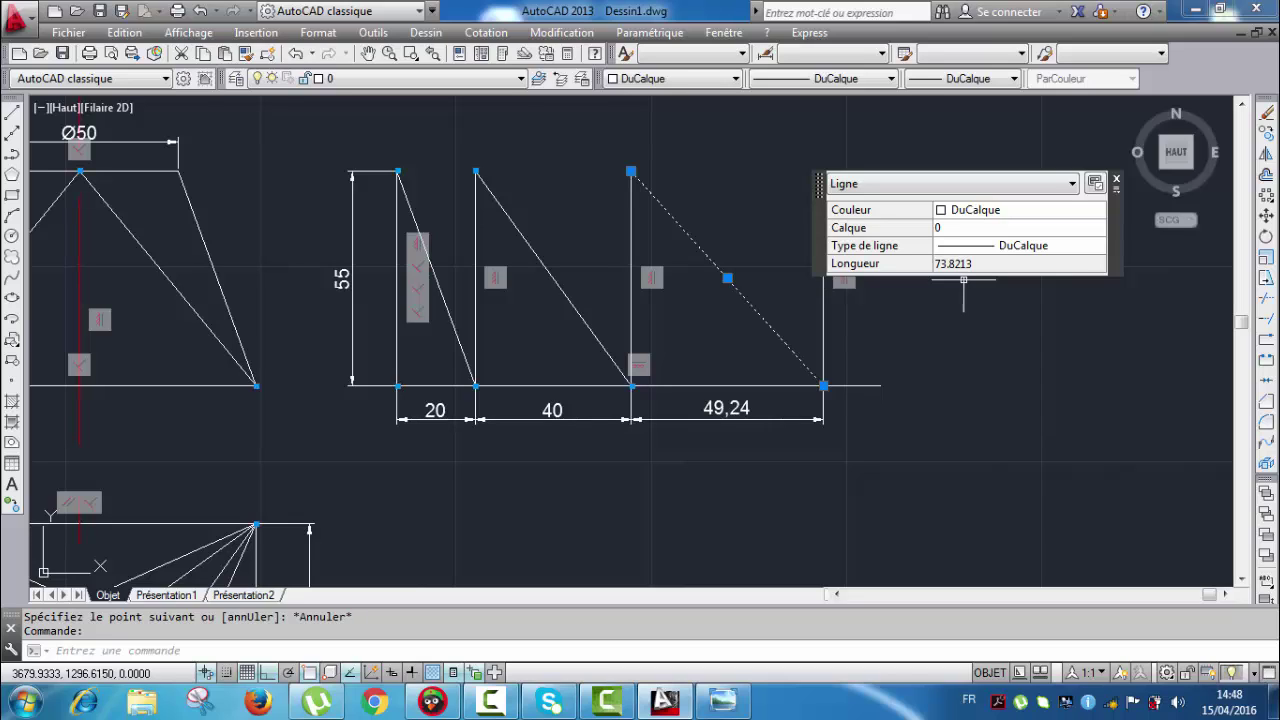
pyautogui.press('Escape')
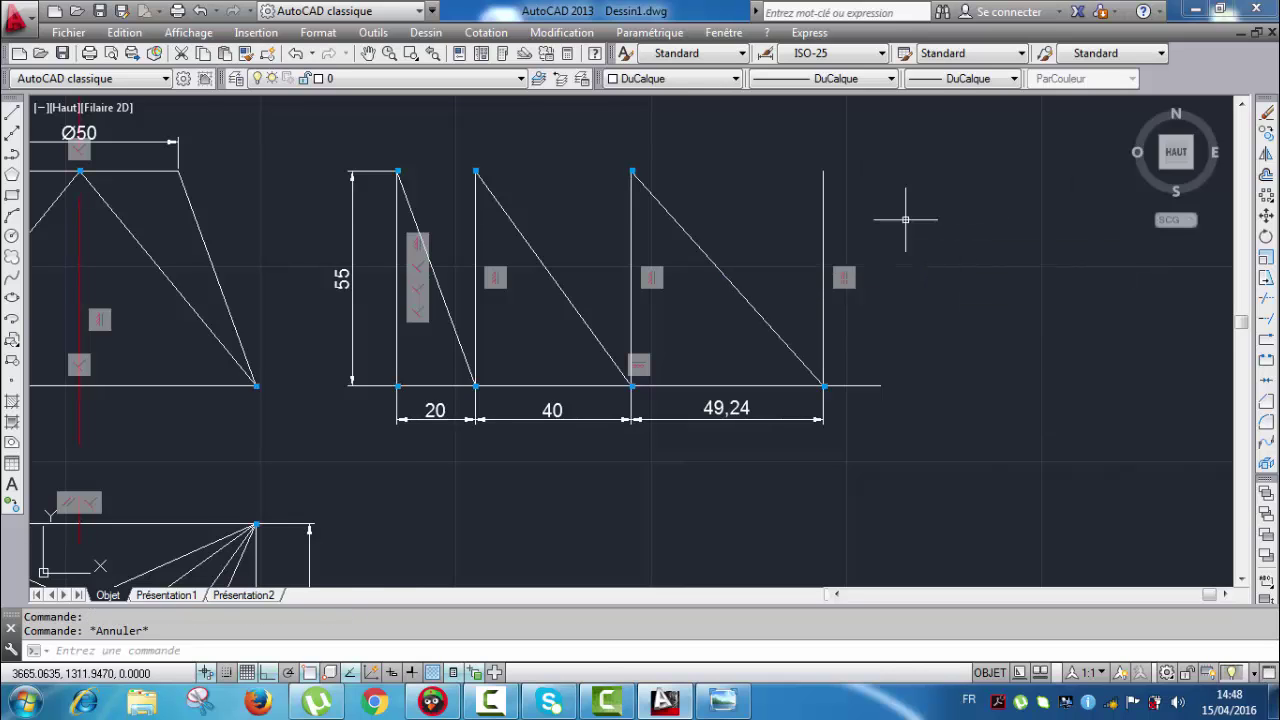
# Step: Switch to the reference image and examine the length of the line from corner a to point 1
pyautogui.scroll(-2, 821, 259)
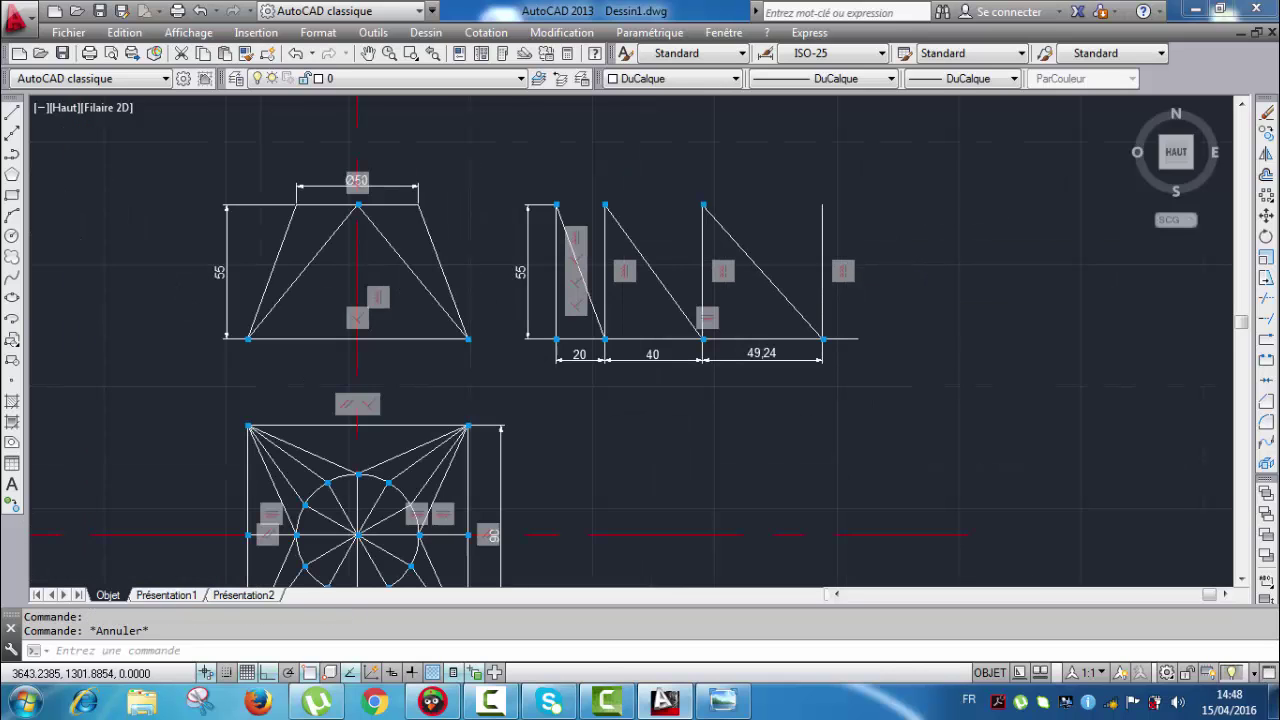
pyautogui.click(720, 702)
pyautogui.scroll(4, 970, 422)
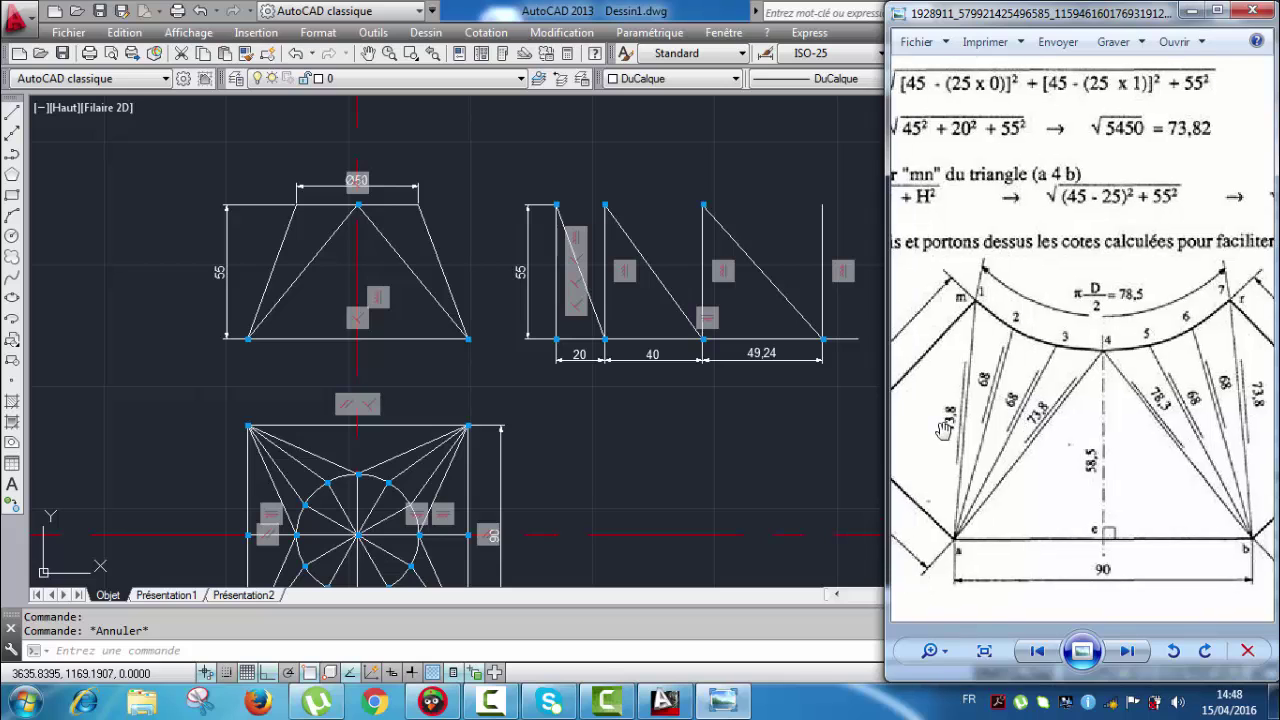
# Step: Return from the reference image to the drawing and draw a circle of radius 73.8 centred on the flat pattern triangle's lower-left corner
pyautogui.scroll(-2, 970, 445)
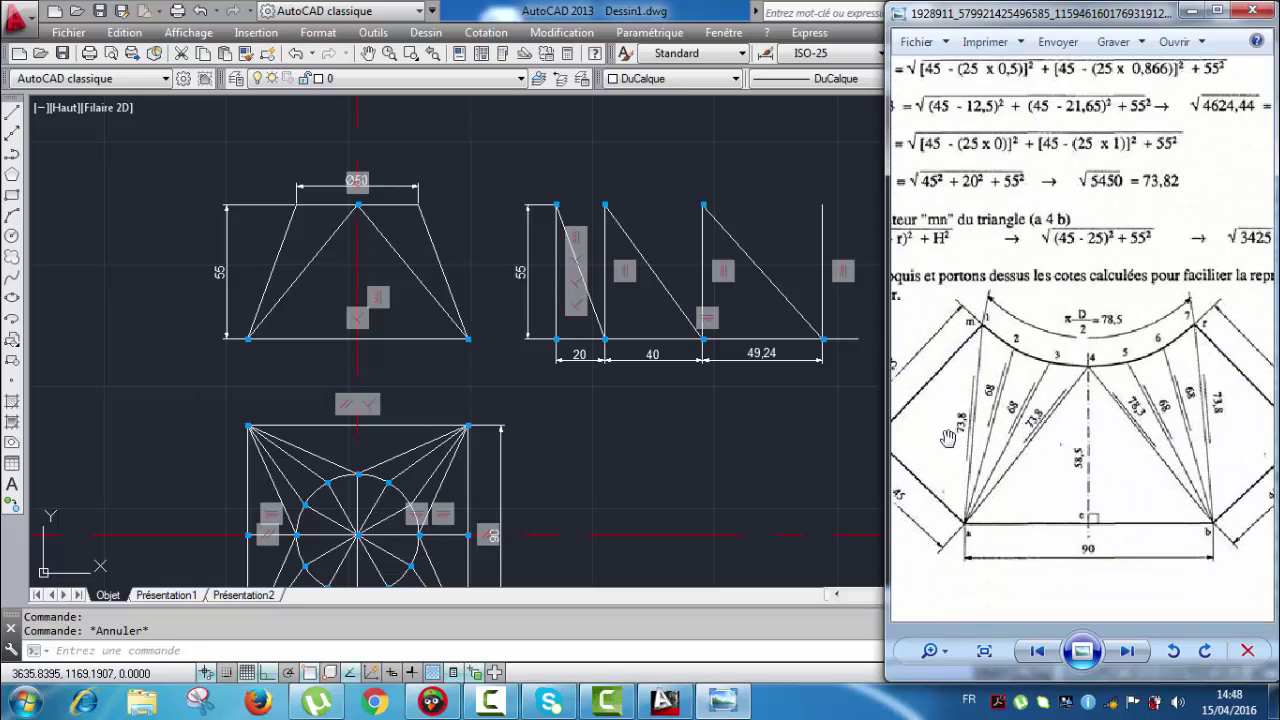
pyautogui.scroll(2, 948, 438)
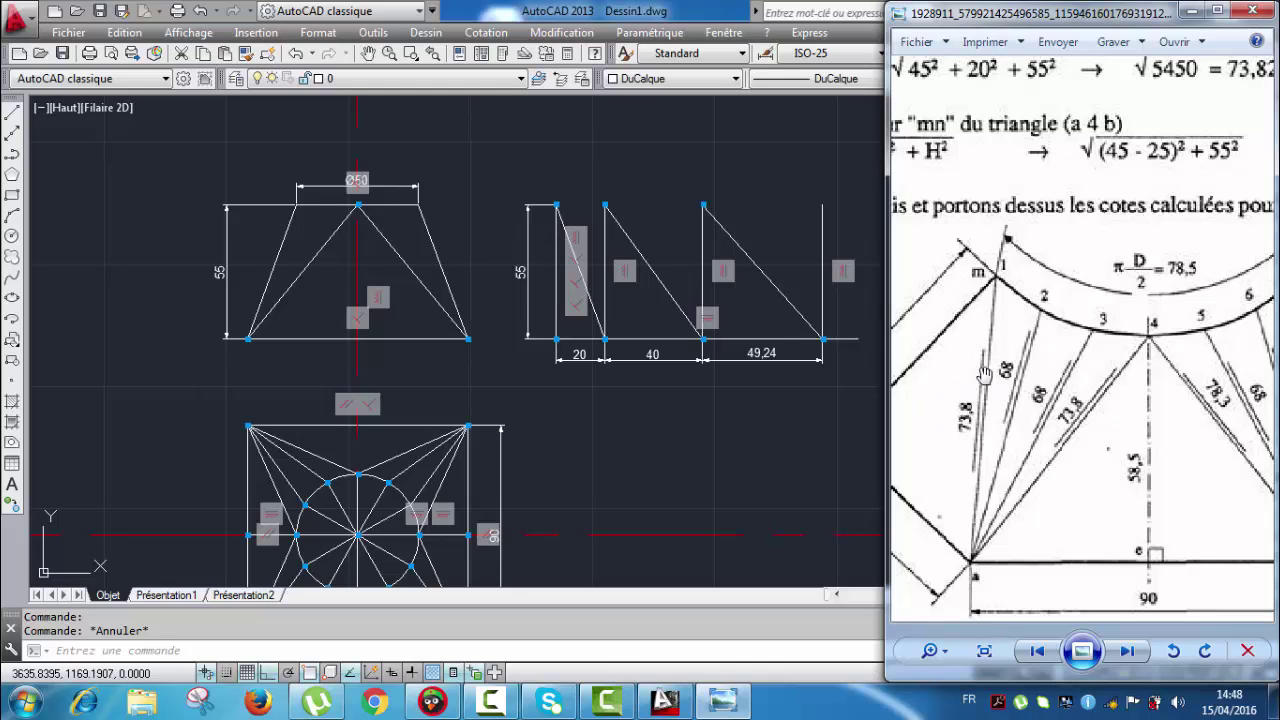
pyautogui.scroll(-1, 984, 373)
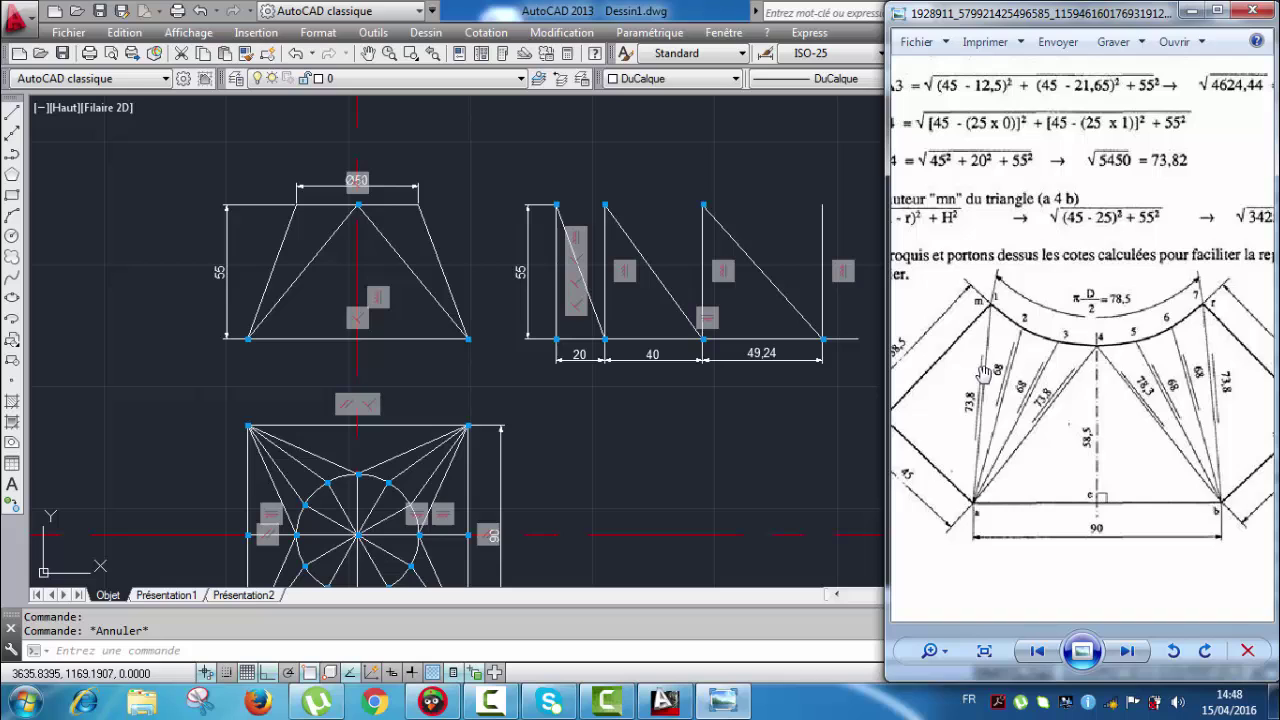
pyautogui.click(1190, 11)
pyautogui.scroll(-5, 632, 420)
pyautogui.scroll(2, 587, 428)
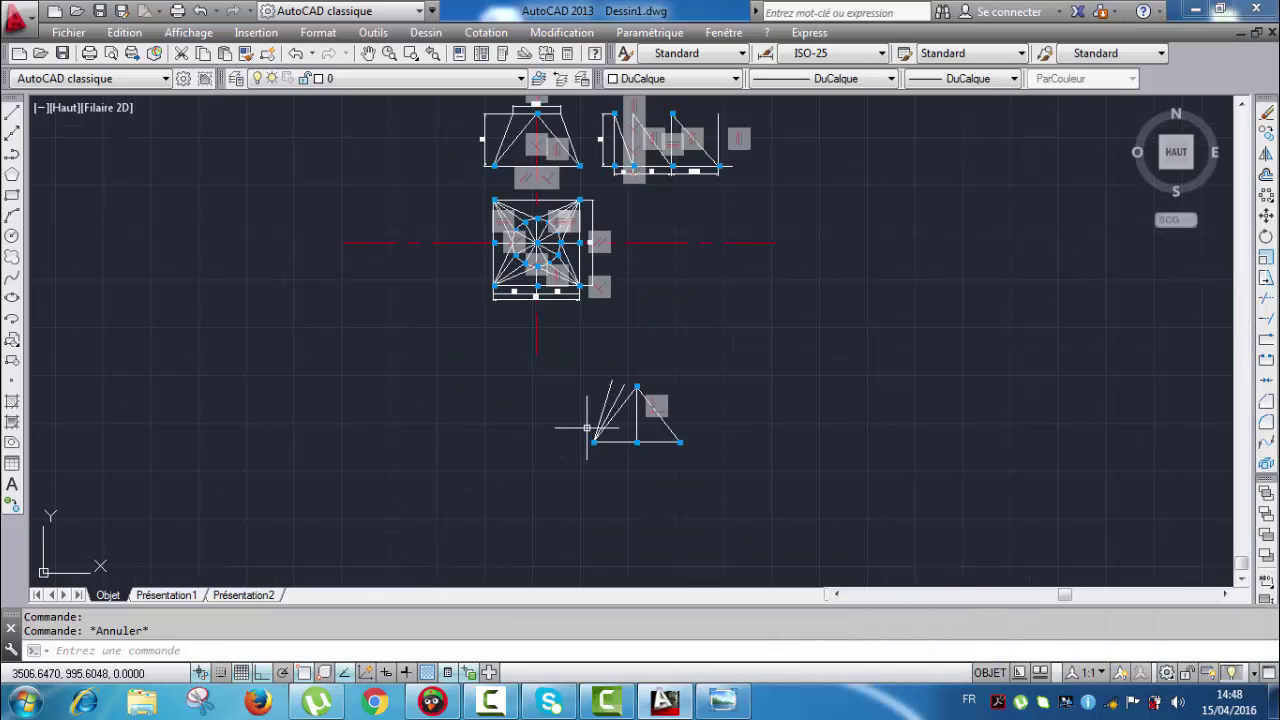
pyautogui.scroll(3, 587, 428)
pyautogui.scroll(-2, 597, 438)
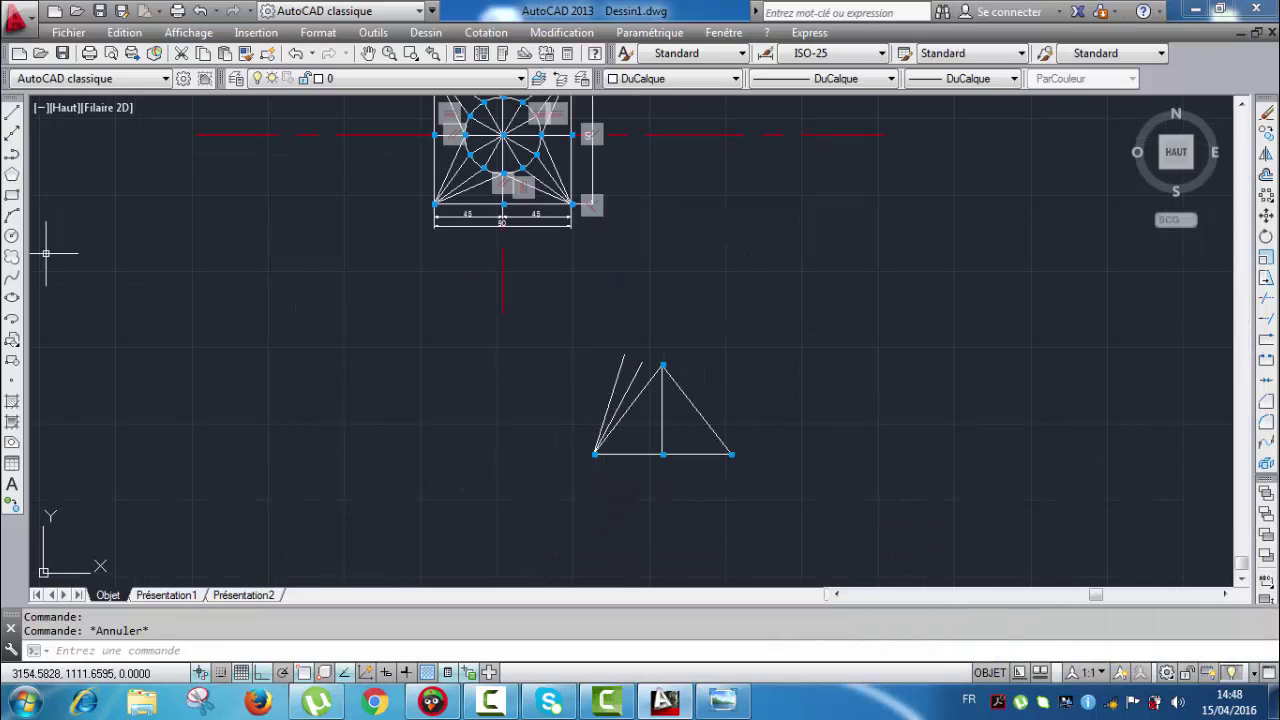
pyautogui.click(12, 235)
pyautogui.scroll(4, 601, 463)
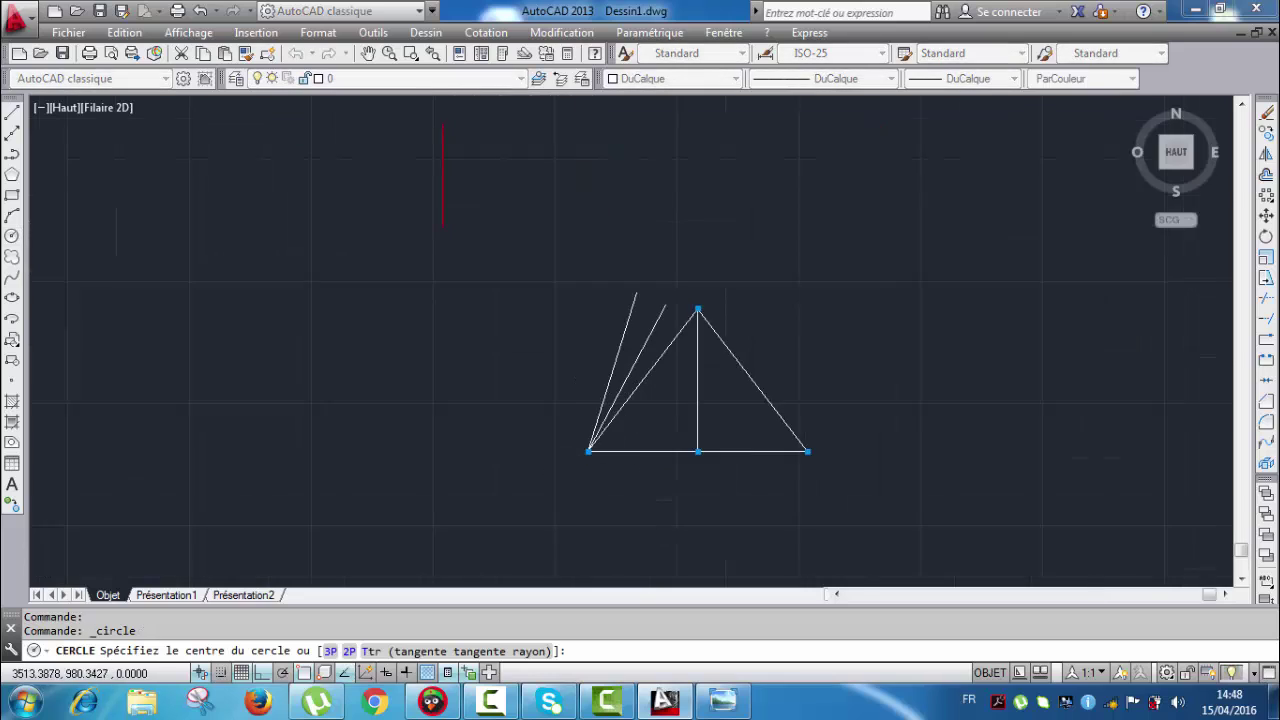
pyautogui.click(579, 446)
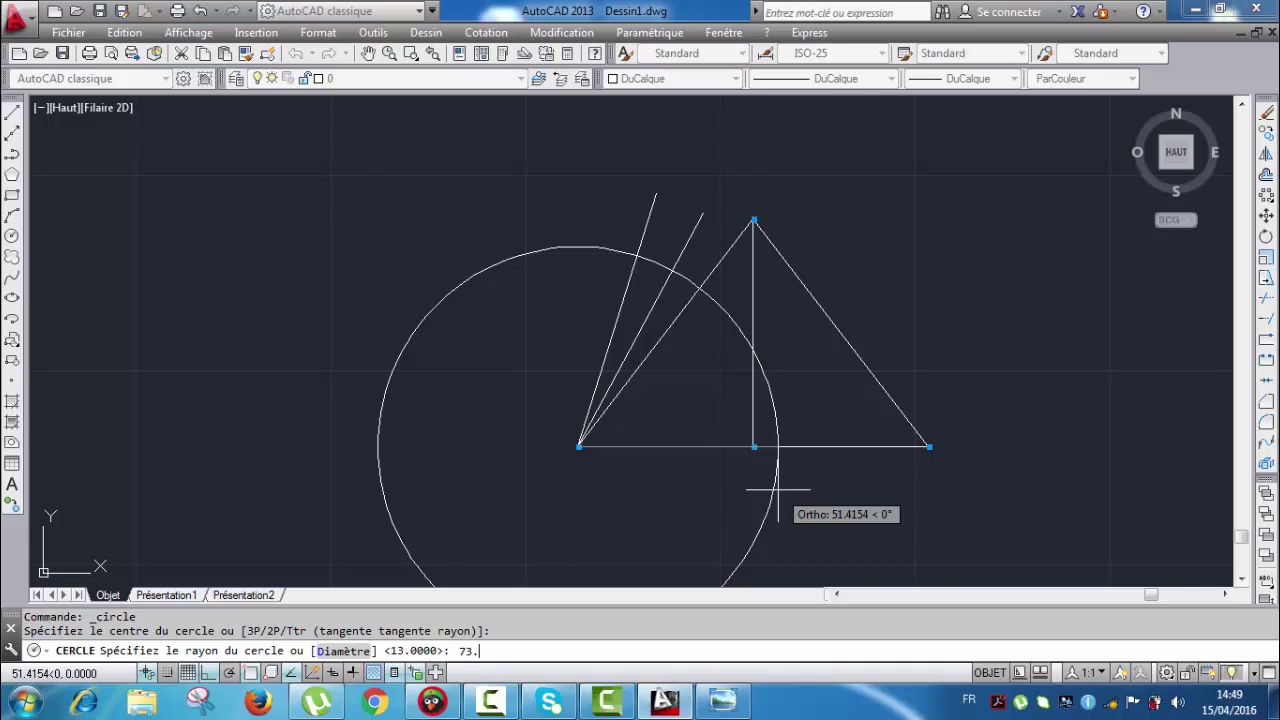
pyautogui.write('73.8')
pyautogui.press('Return')
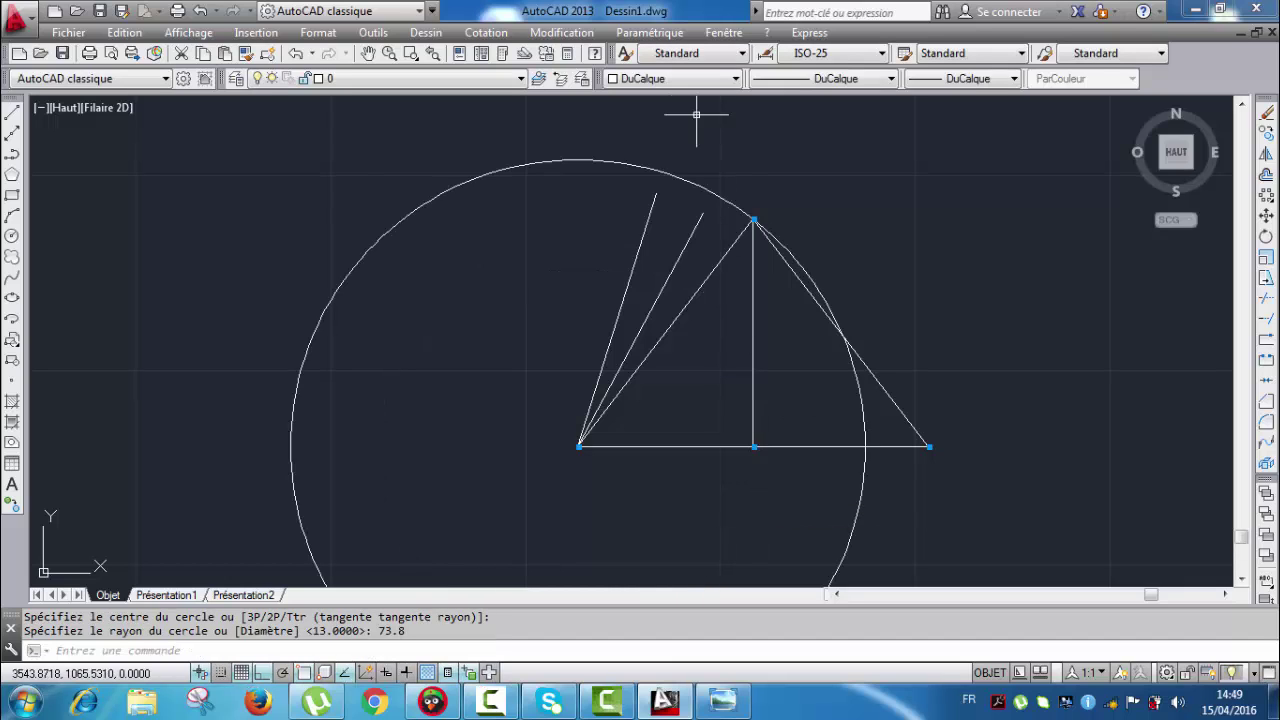
# Step: Draw a circle of radius 13 centred on the upper end of the flat pattern's leftmost line
pyautogui.moveTo(757, 153); pyautogui.dragTo(822, 242, button='middle')
pyautogui.scroll(2, 740, 257)
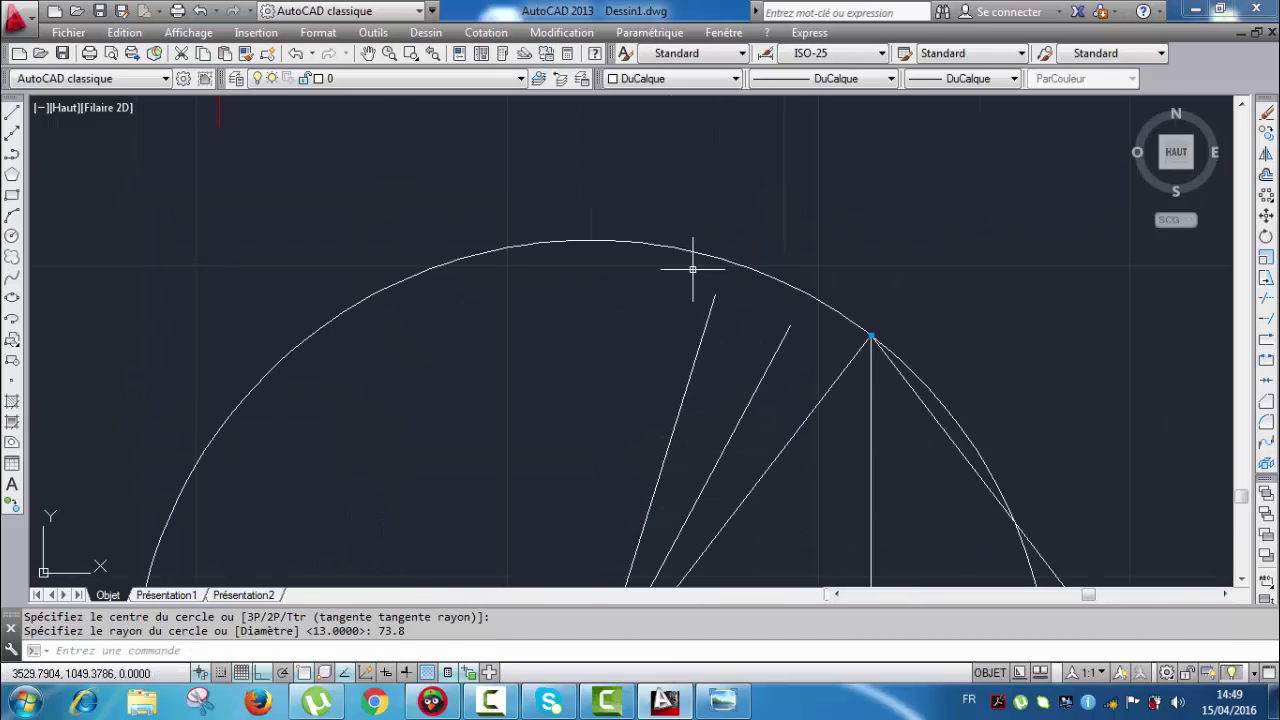
pyautogui.click(13, 237)
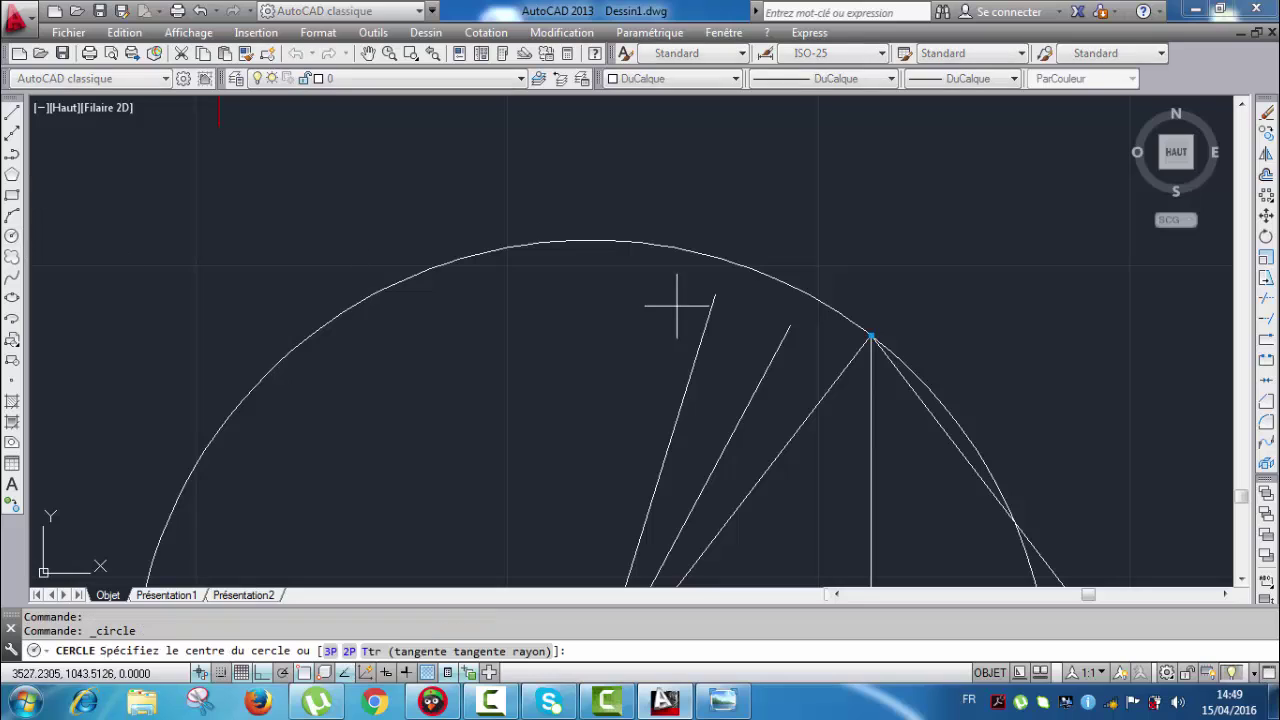
pyautogui.click(715, 295)
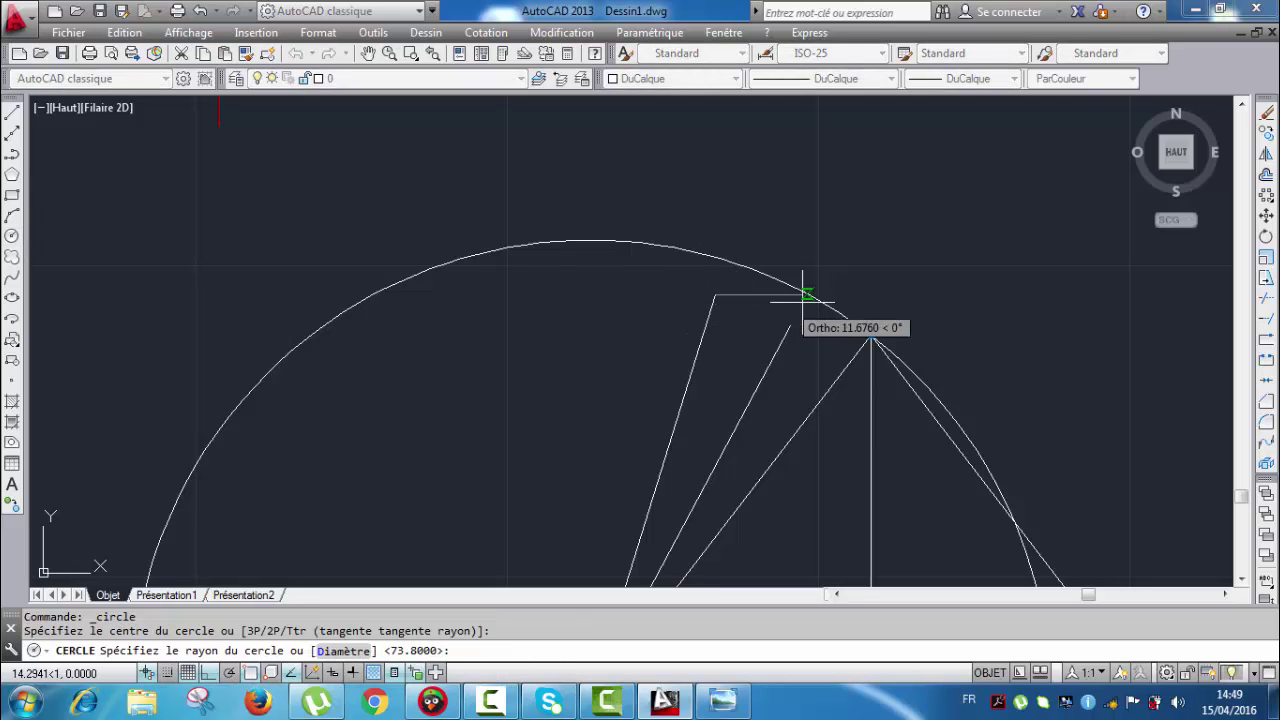
pyautogui.moveTo(787, 287); pyautogui.dragTo(765, 312, button='middle')
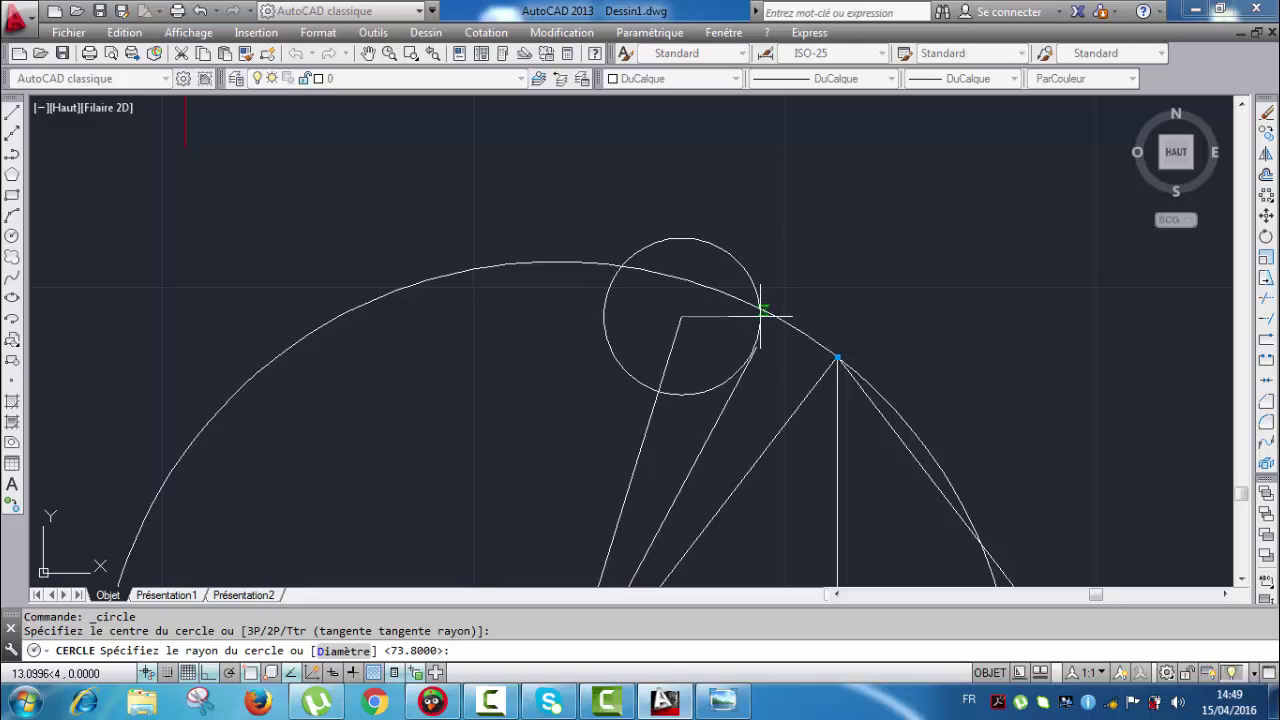
pyautogui.write('13')
pyautogui.press('Return')
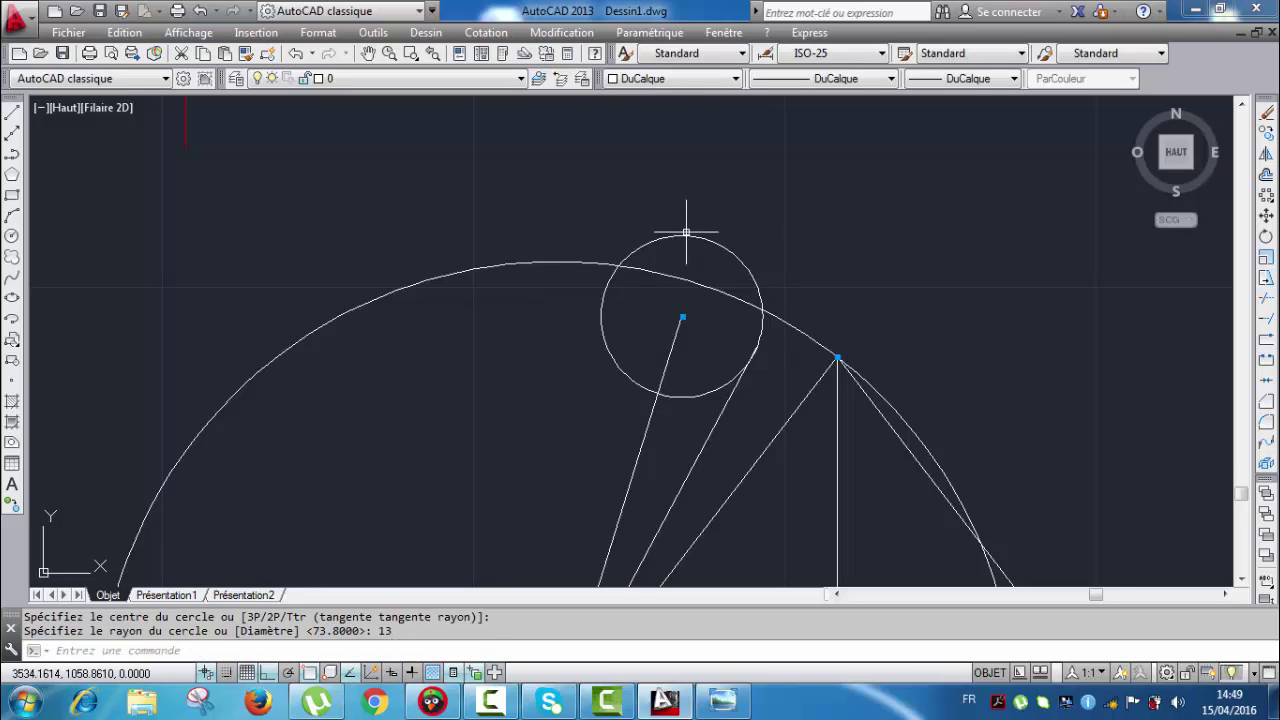
pyautogui.press('Escape')
# Step: Draw a line from the triangle's lower-left corner to the left intersection of the large and small circles
pyautogui.moveTo(683, 316); pyautogui.dragTo(685, 308, button='middle')
pyautogui.scroll(-4, 685, 308)
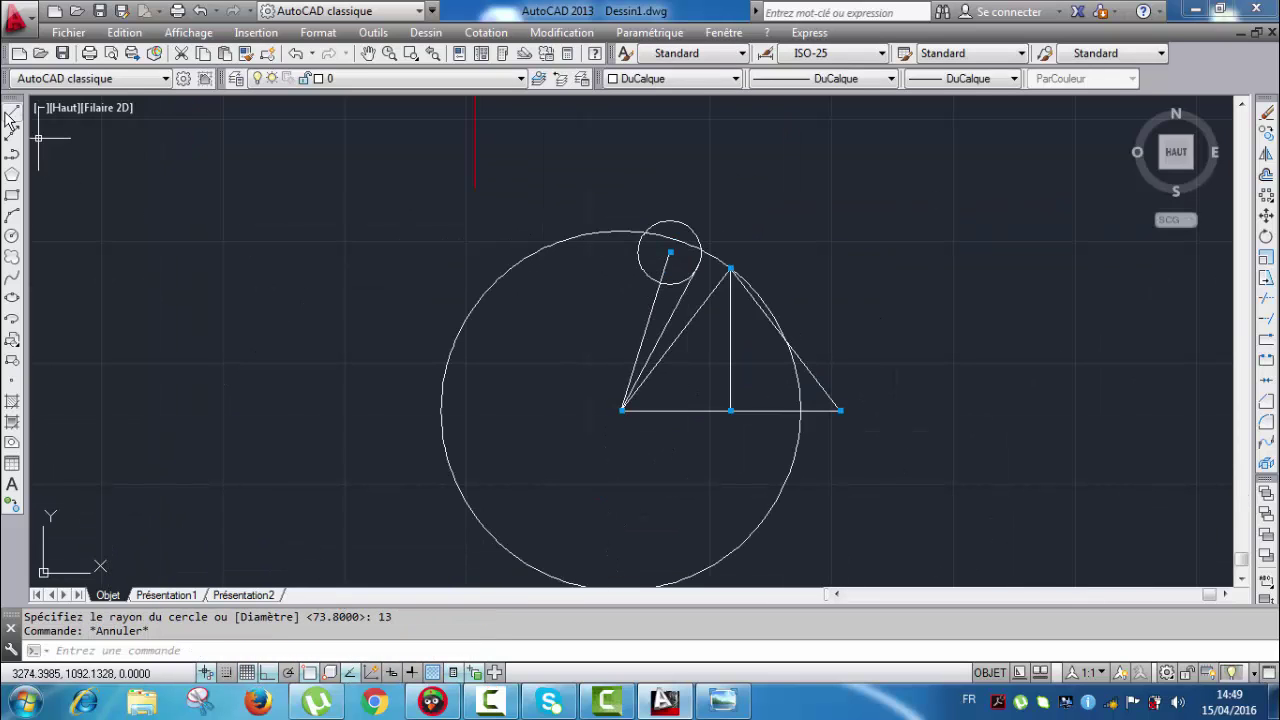
pyautogui.scroll(4, 648, 421)
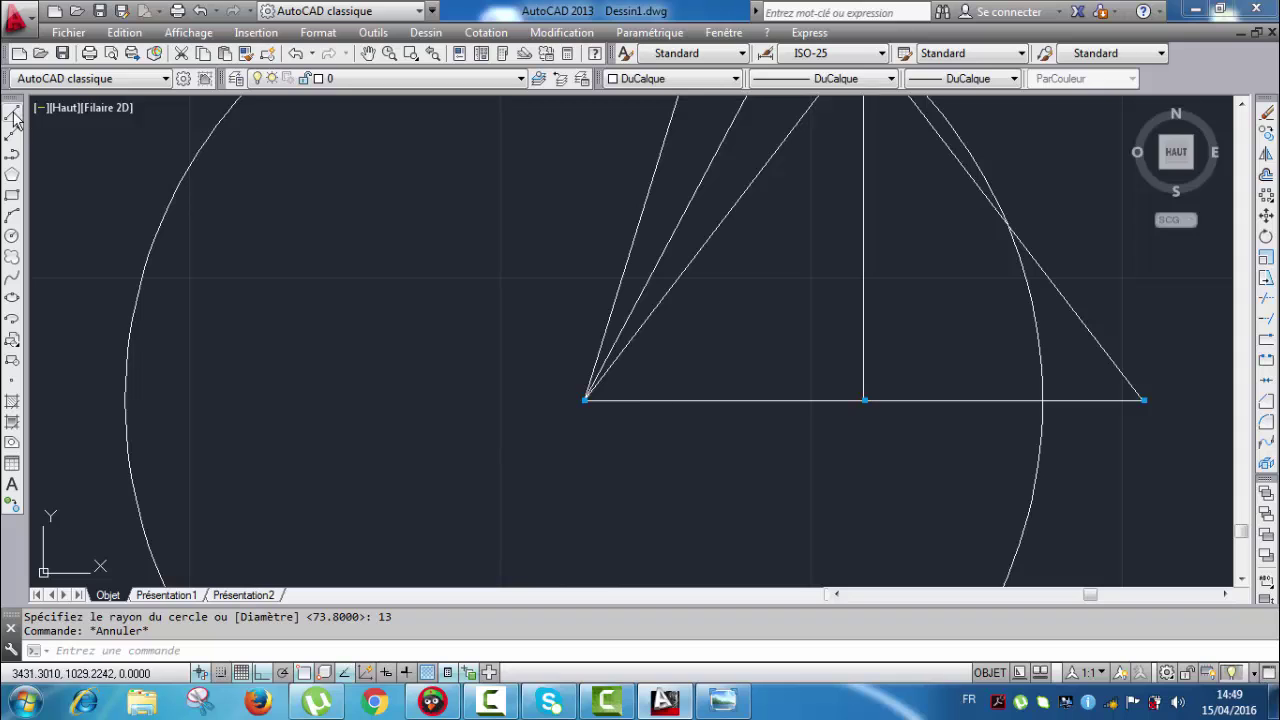
pyautogui.press('l')
pyautogui.press('Return')
pyautogui.click(586, 400)
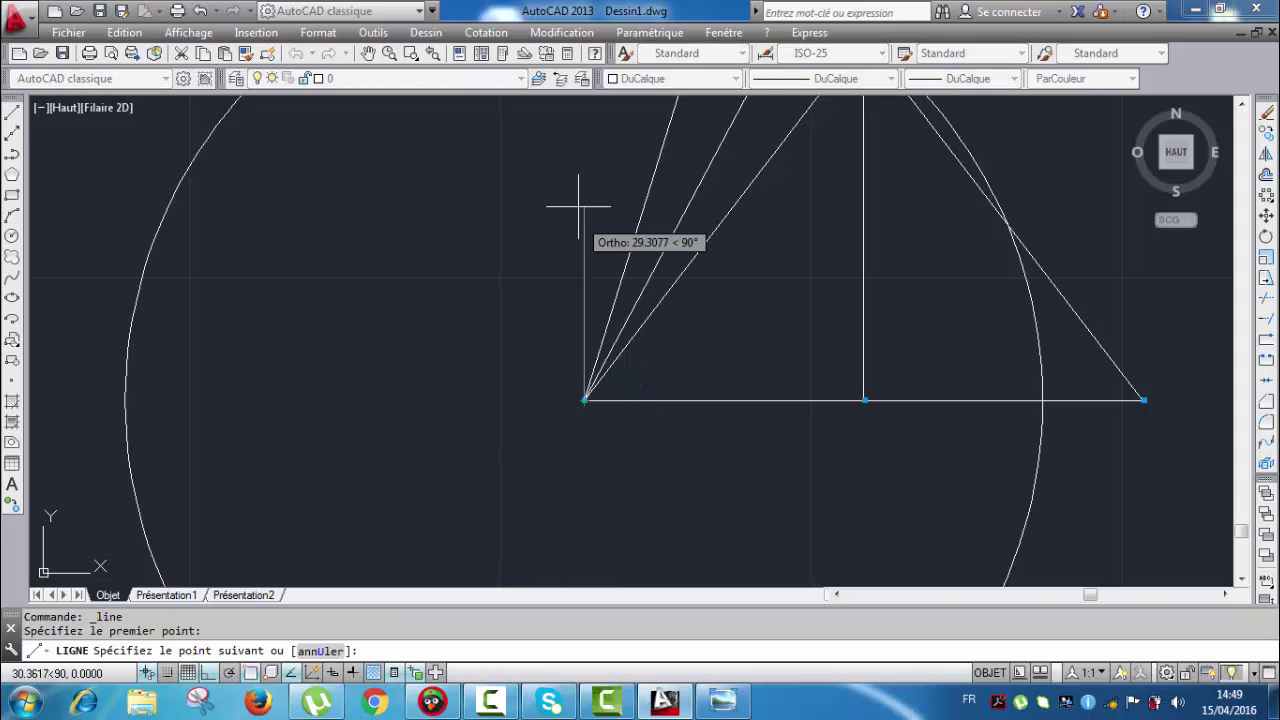
pyautogui.moveTo(586, 200); pyautogui.dragTo(577, 357, button='middle')
pyautogui.scroll(-2, 577, 357)
pyautogui.scroll(5, 607, 200)
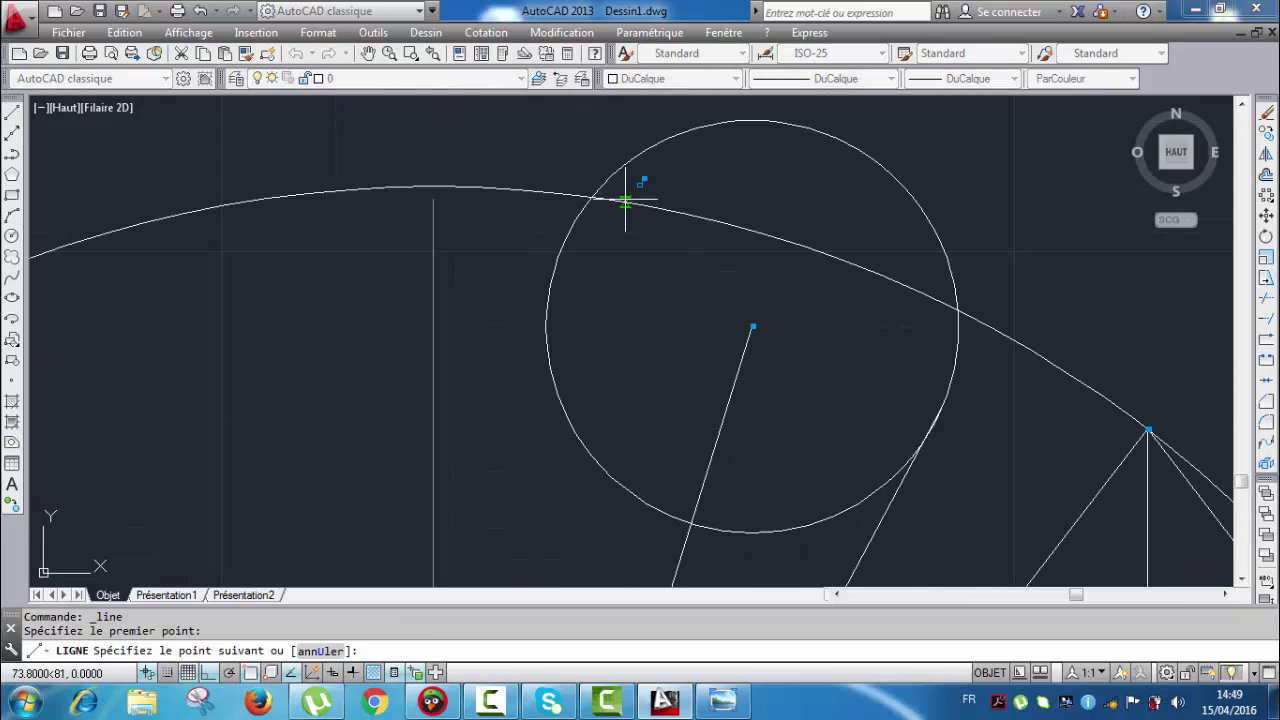
pyautogui.click(591, 197)
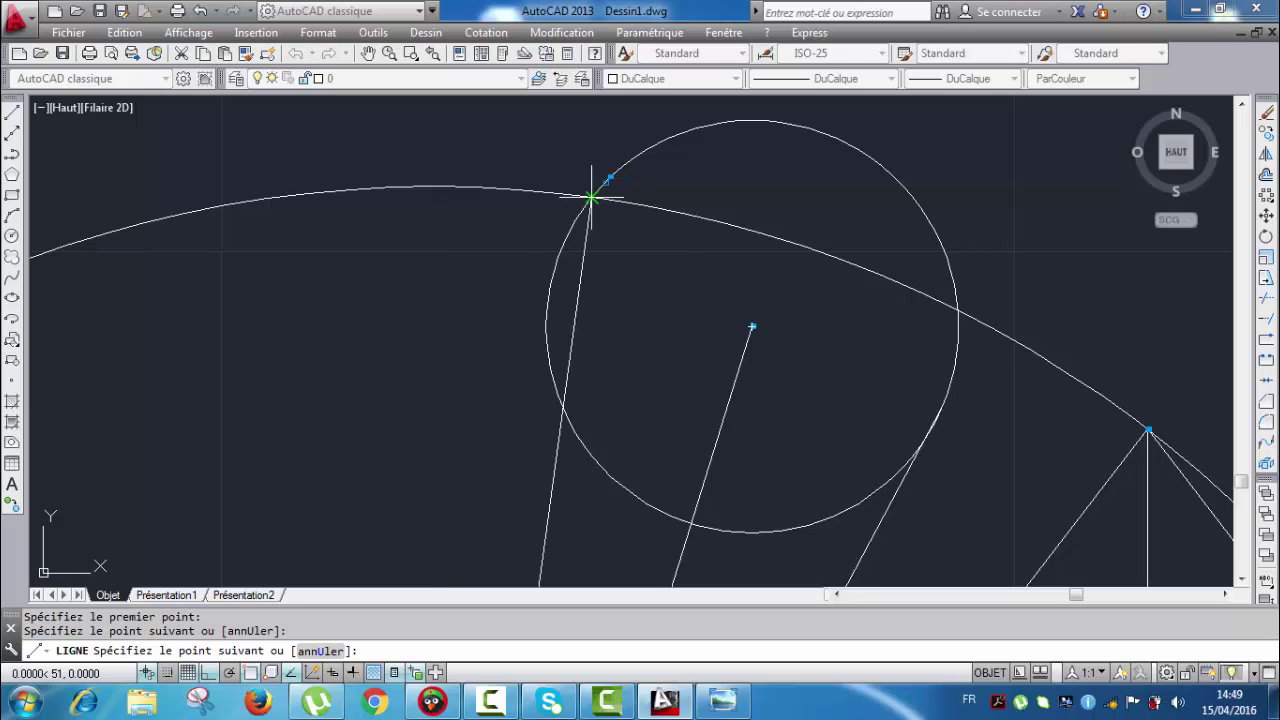
pyautogui.press('Escape')
pyautogui.scroll(-5, 591, 200)
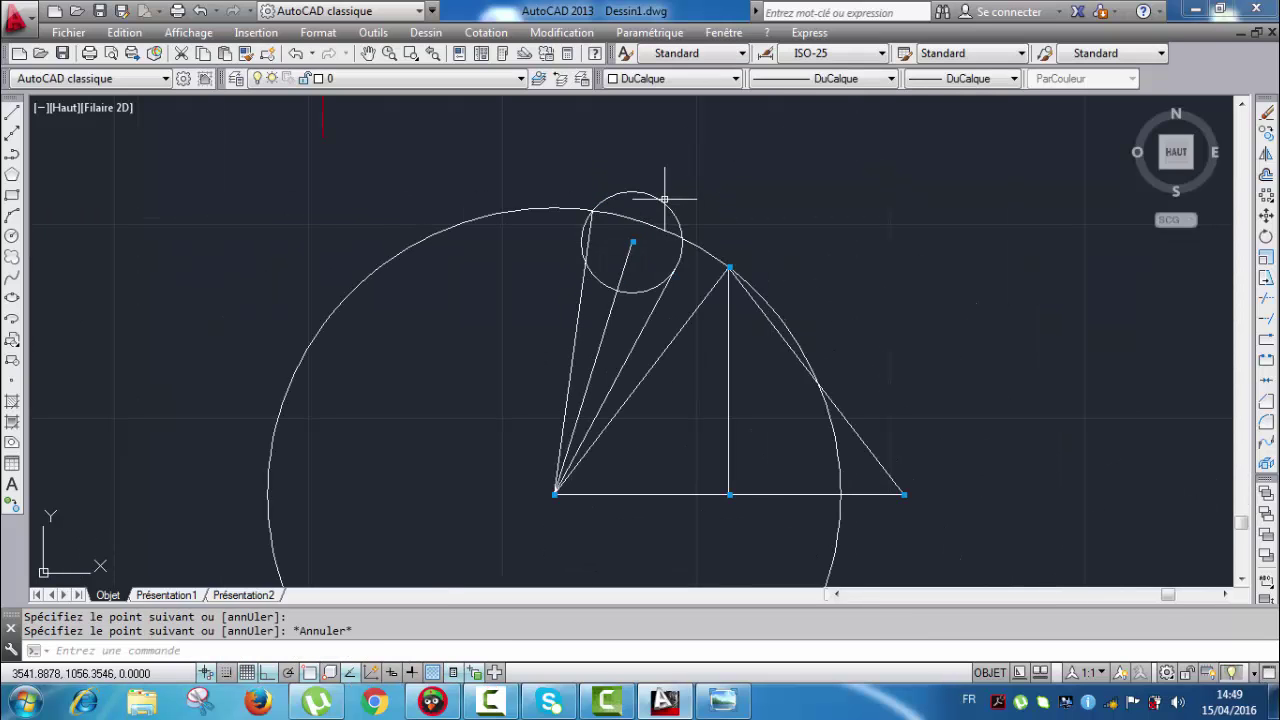
# Step: Erase the small and large construction circles from the flat pattern
pyautogui.click(663, 200)
pyautogui.press('Delete')
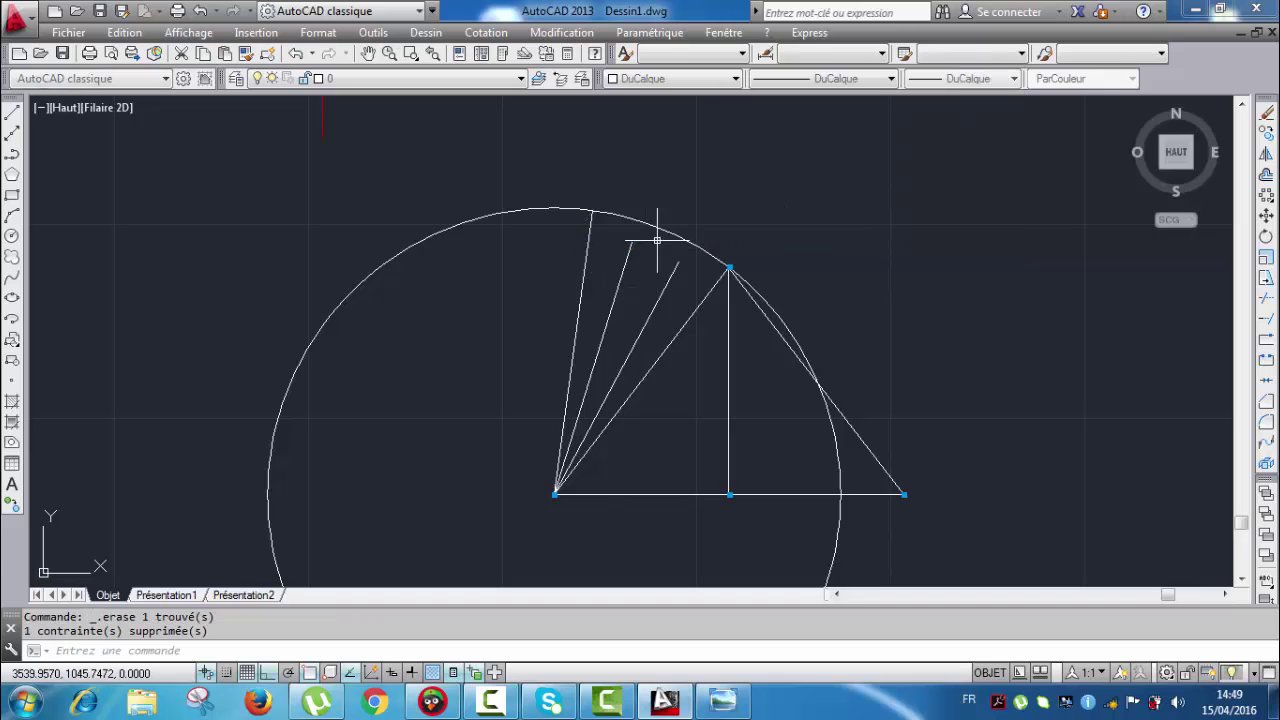
pyautogui.click(535, 208)
pyautogui.press('Delete')
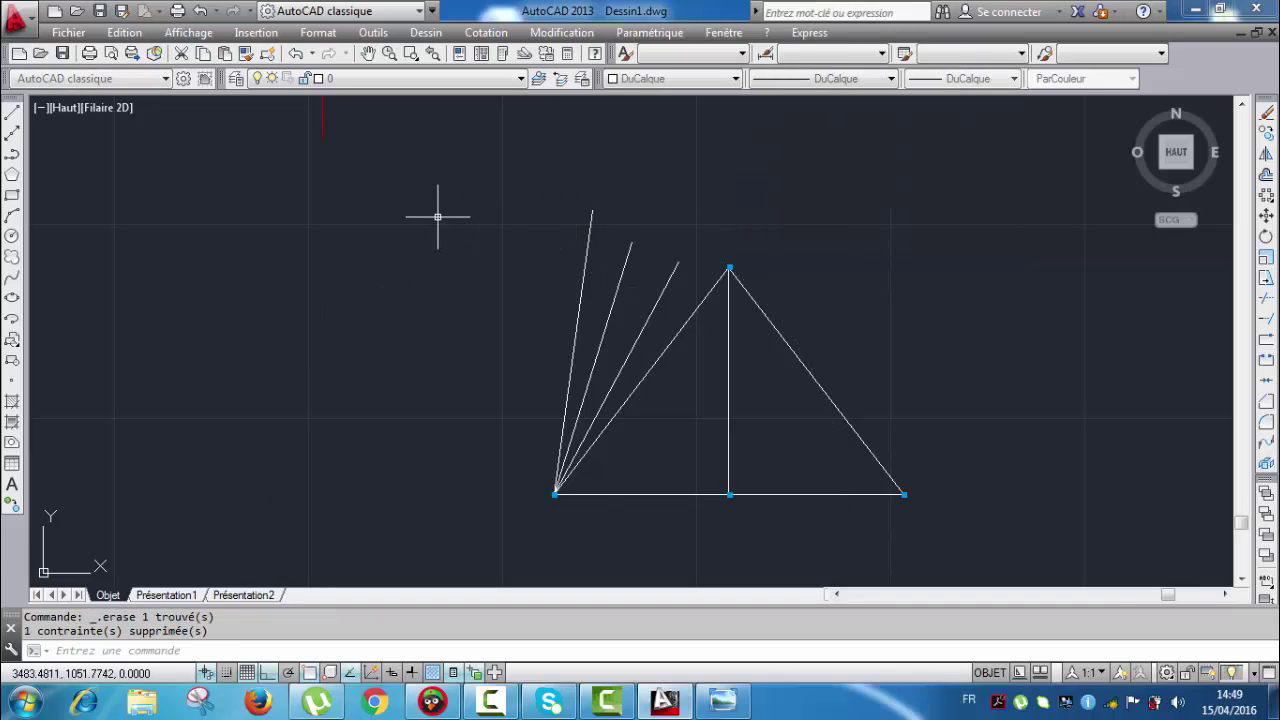
# Step: Check the length of the plan view line from the square's left midpoint to the circle's left quadrant point
pyautogui.scroll(-4, 566, 243)
pyautogui.moveTo(566, 243); pyautogui.dragTo(628, 317, button='middle')
pyautogui.scroll(-2, 634, 280)
pyautogui.scroll(6, 545, 193)
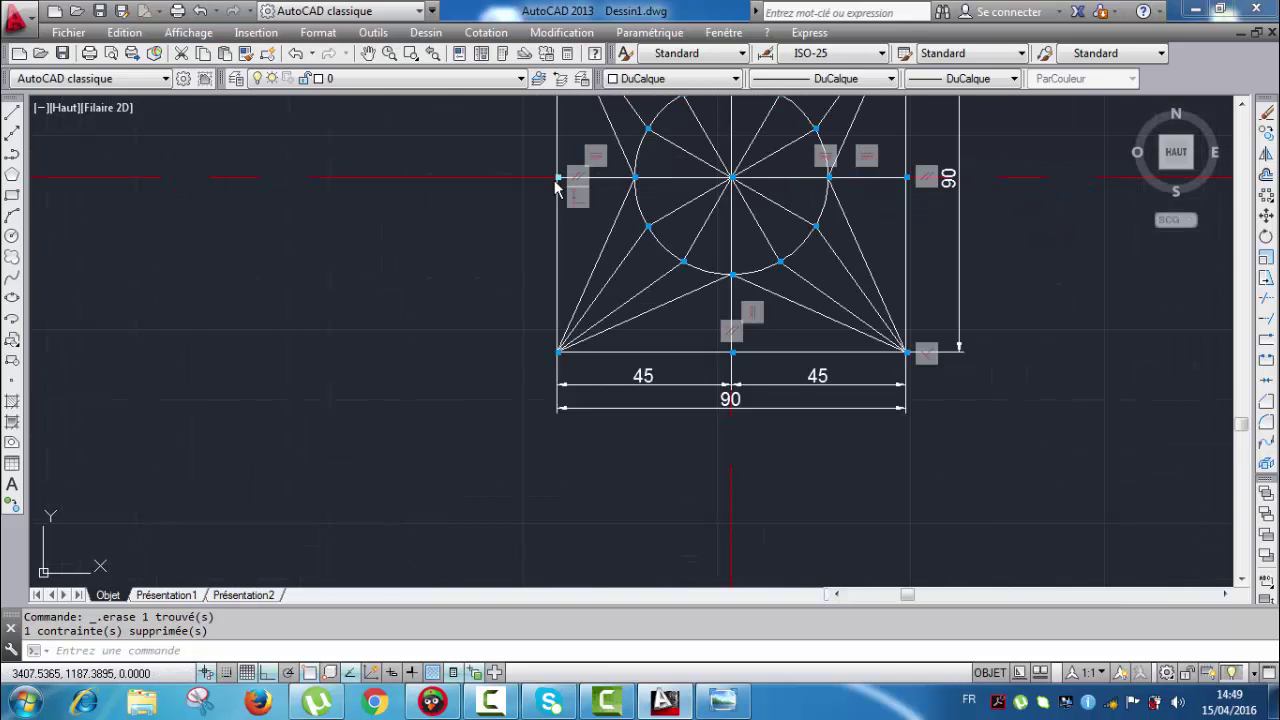
pyautogui.scroll(3, 592, 233)
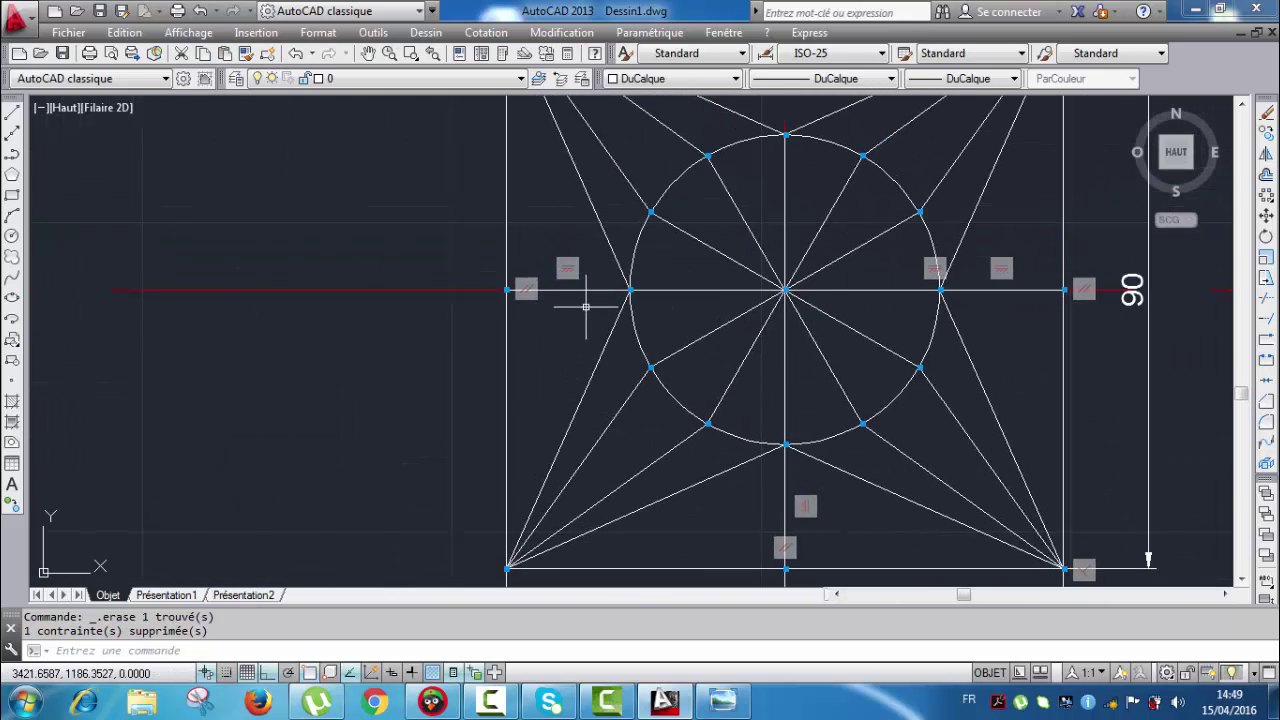
pyautogui.click(588, 292)
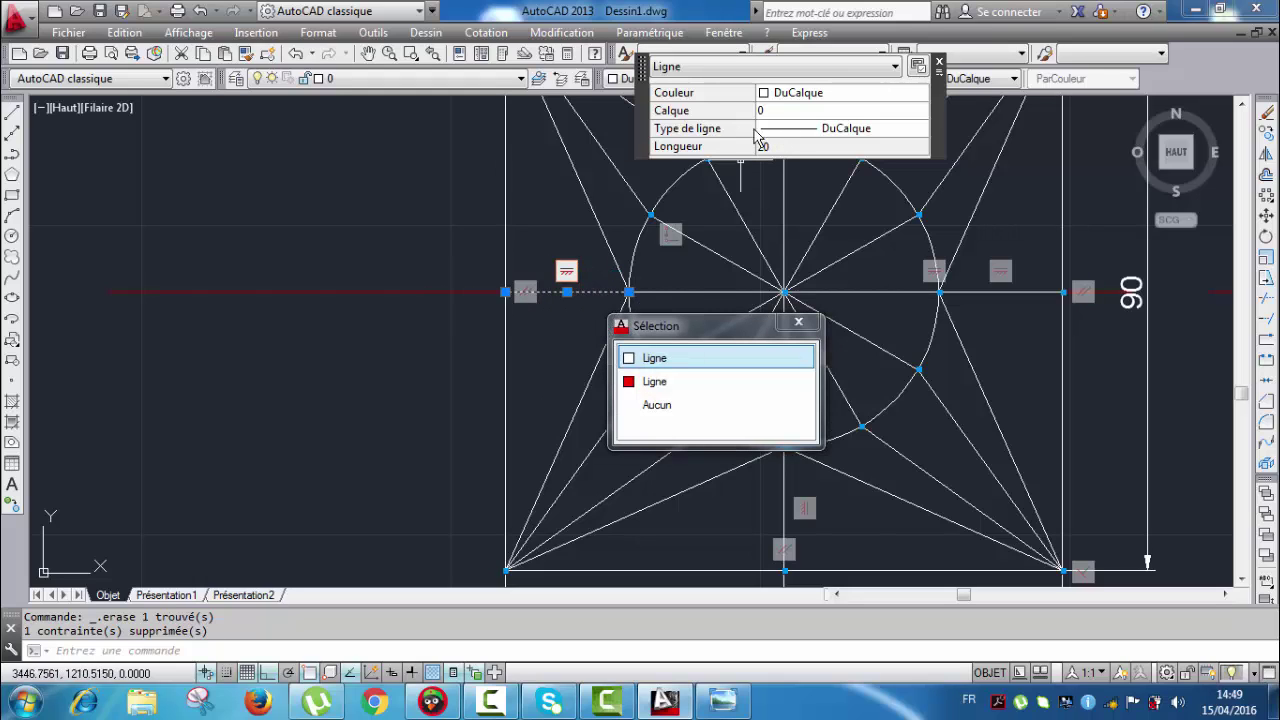
pyautogui.press('Escape')
# Step: Check the true length of the hypotenuse over the 20 base in the true-length triangles
pyautogui.scroll(-3, 567, 228)
pyautogui.moveTo(700, 266); pyautogui.dragTo(654, 307, button='middle')
pyautogui.scroll(2, 697, 172)
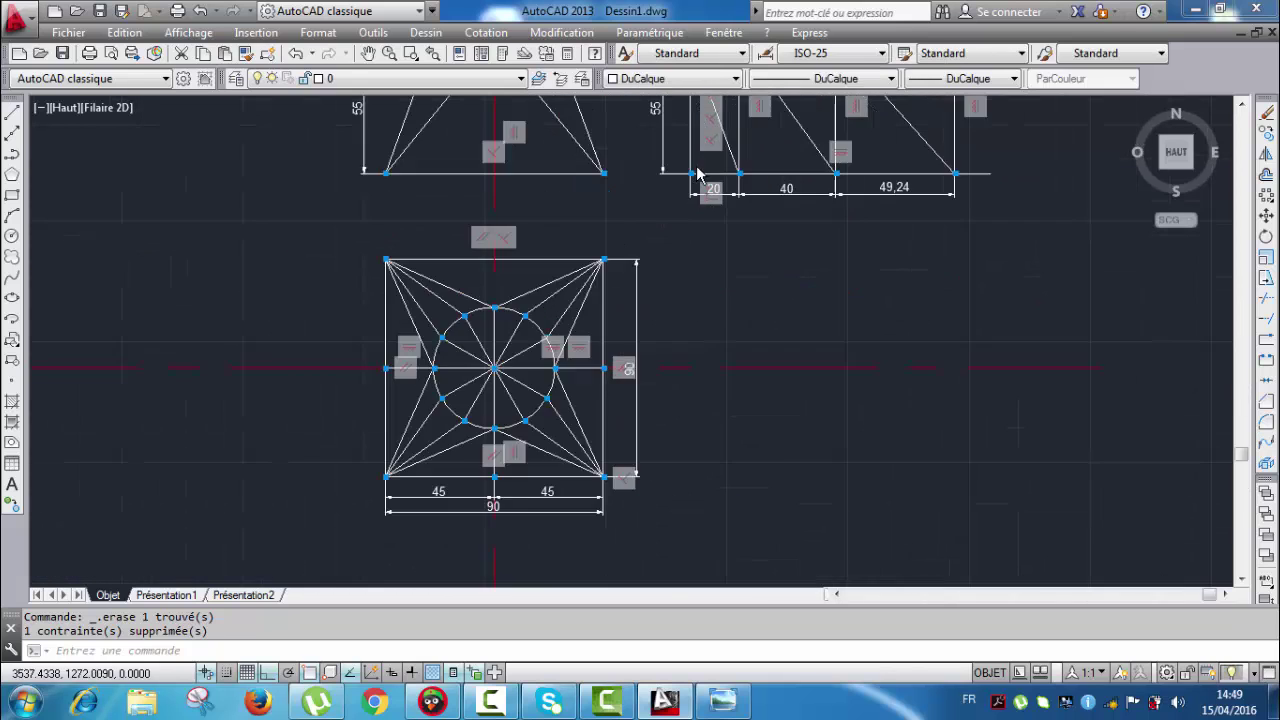
pyautogui.moveTo(698, 200)
pyautogui.mouseDown(button='middle')
pyautogui.moveTo(694, 303)
pyautogui.moveTo(711, 327)
pyautogui.mouseUp(button='middle')
pyautogui.scroll(2, 749, 273)
pyautogui.click(700, 324)
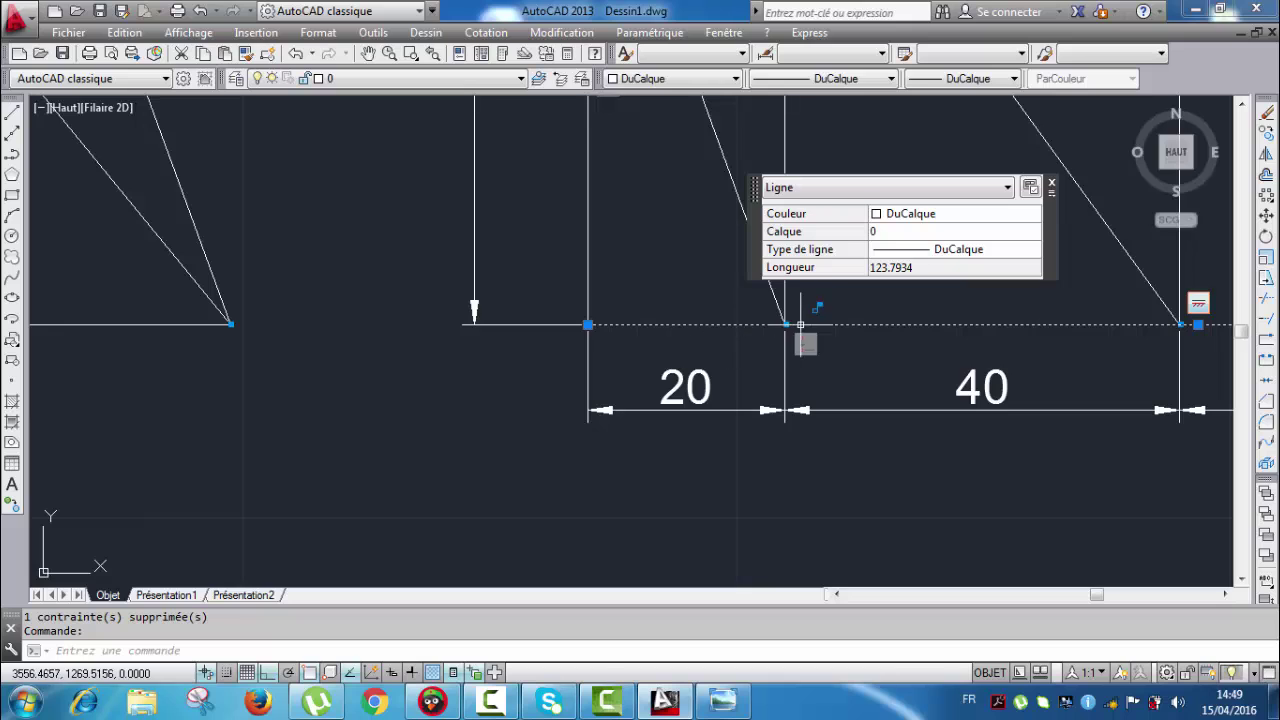
pyautogui.moveTo(667, 213); pyautogui.dragTo(651, 320, button='middle')
pyautogui.scroll(-3, 686, 288)
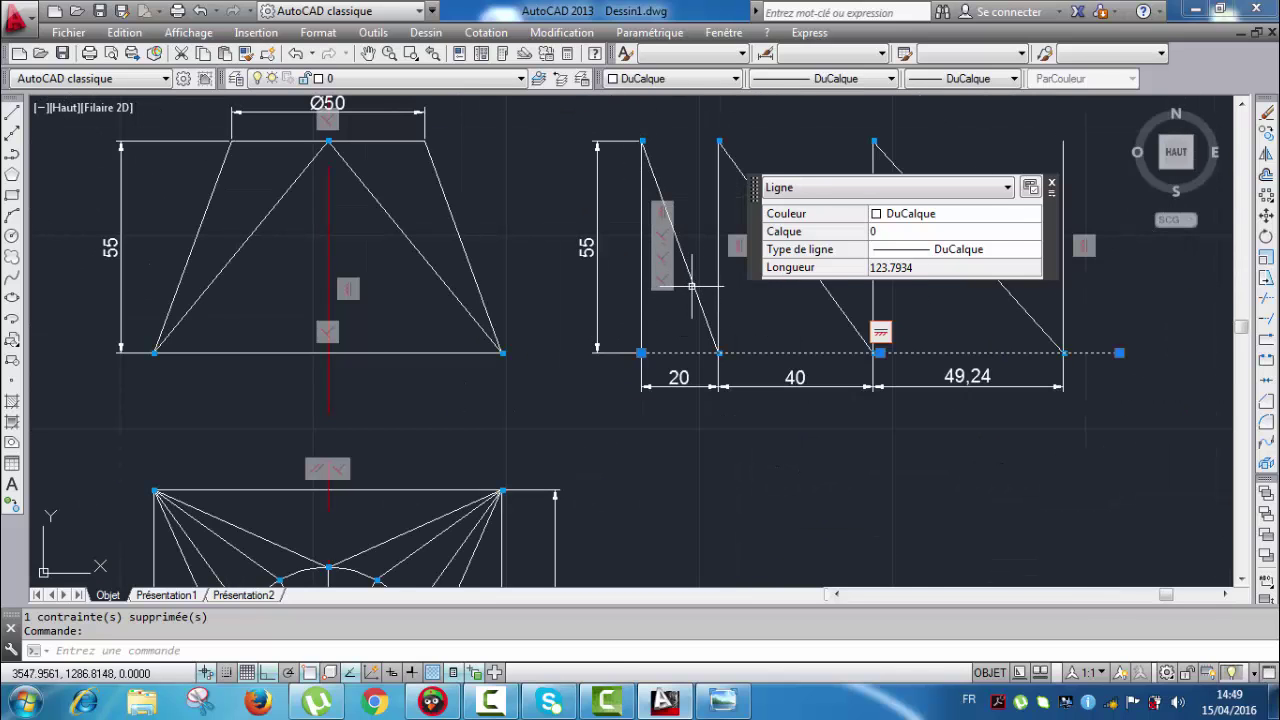
pyautogui.press('Escape')
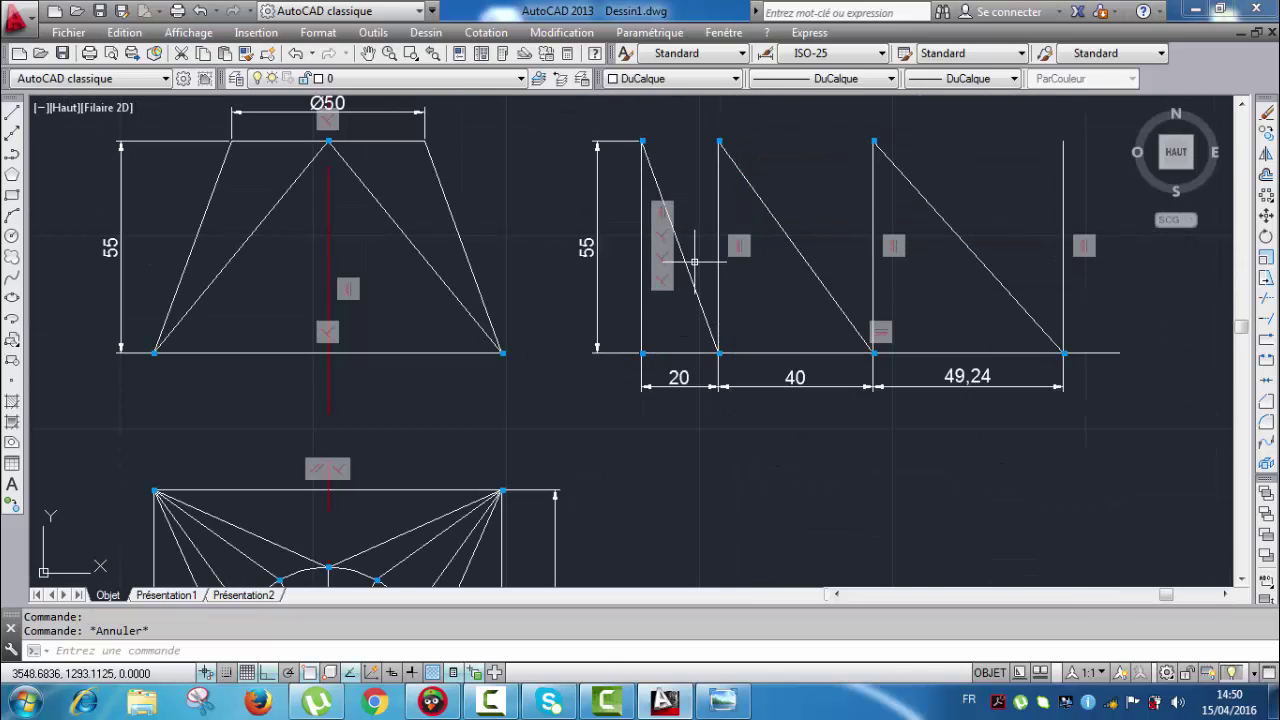
pyautogui.click(682, 253)
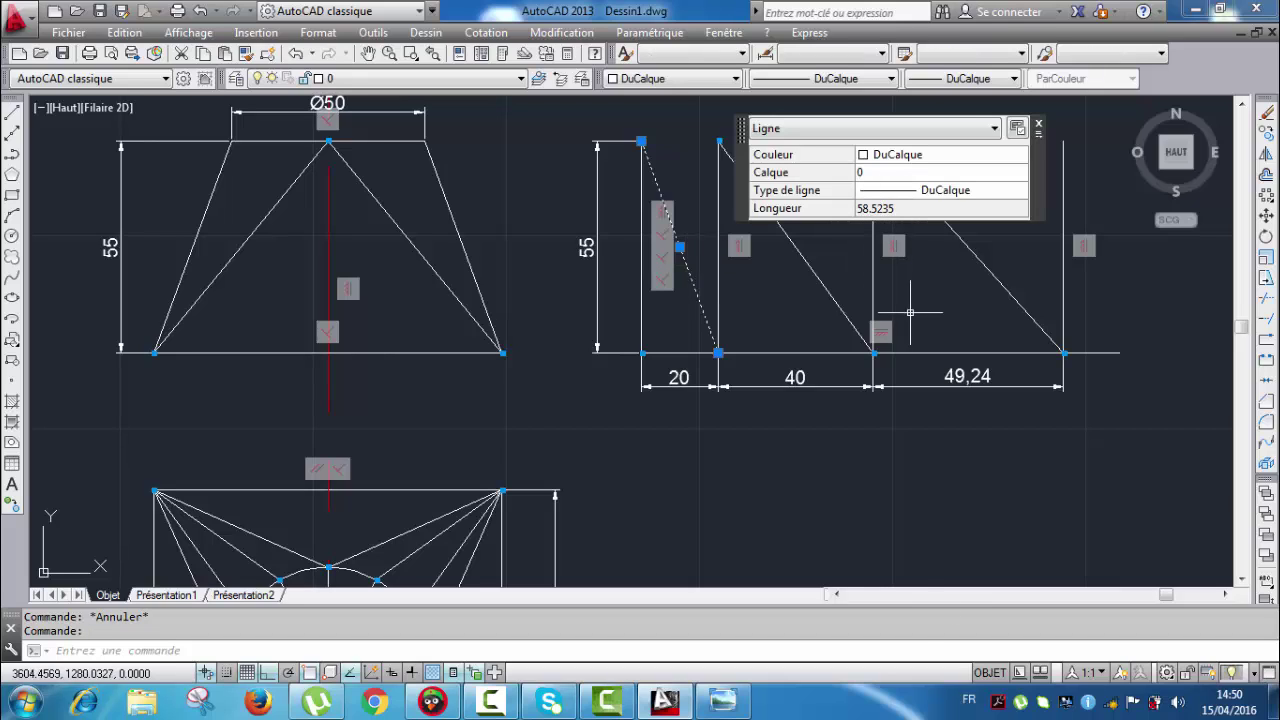
# Step: Switch to the reference image, examine the length of line mn in the pattern sketch, and return to AutoCAD
pyautogui.click(738, 707)
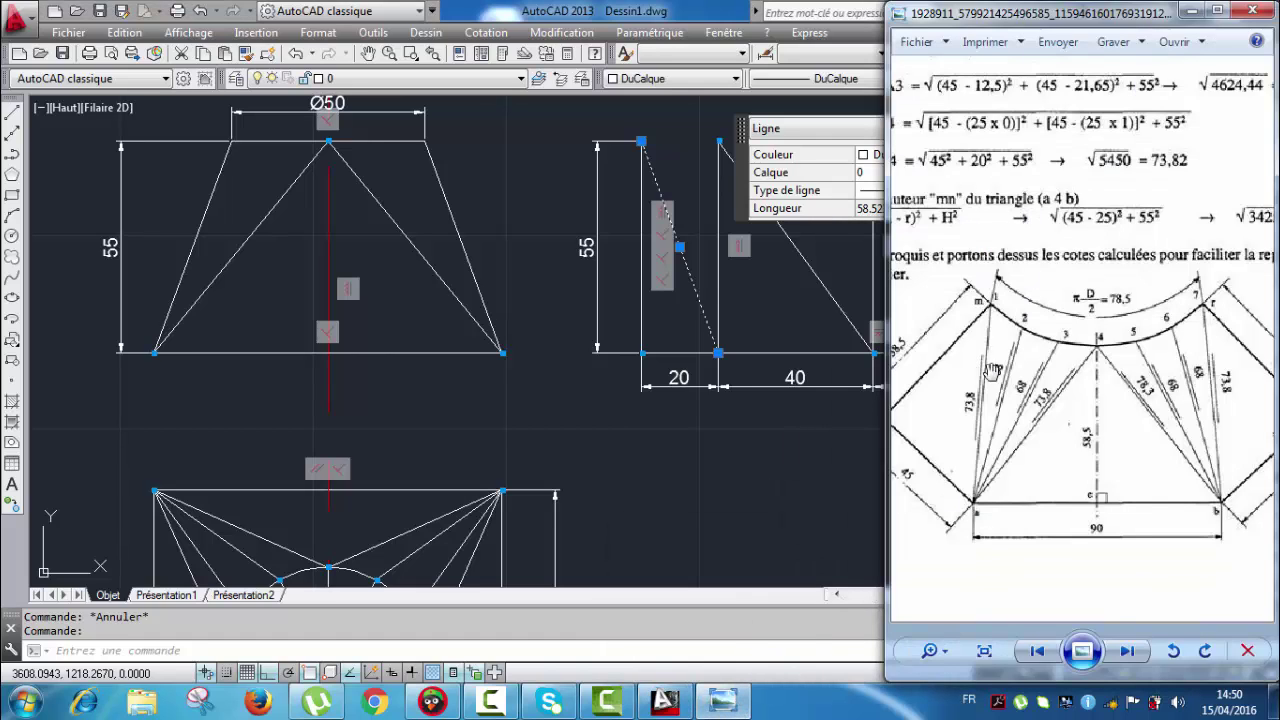
pyautogui.scroll(3, 1028, 378)
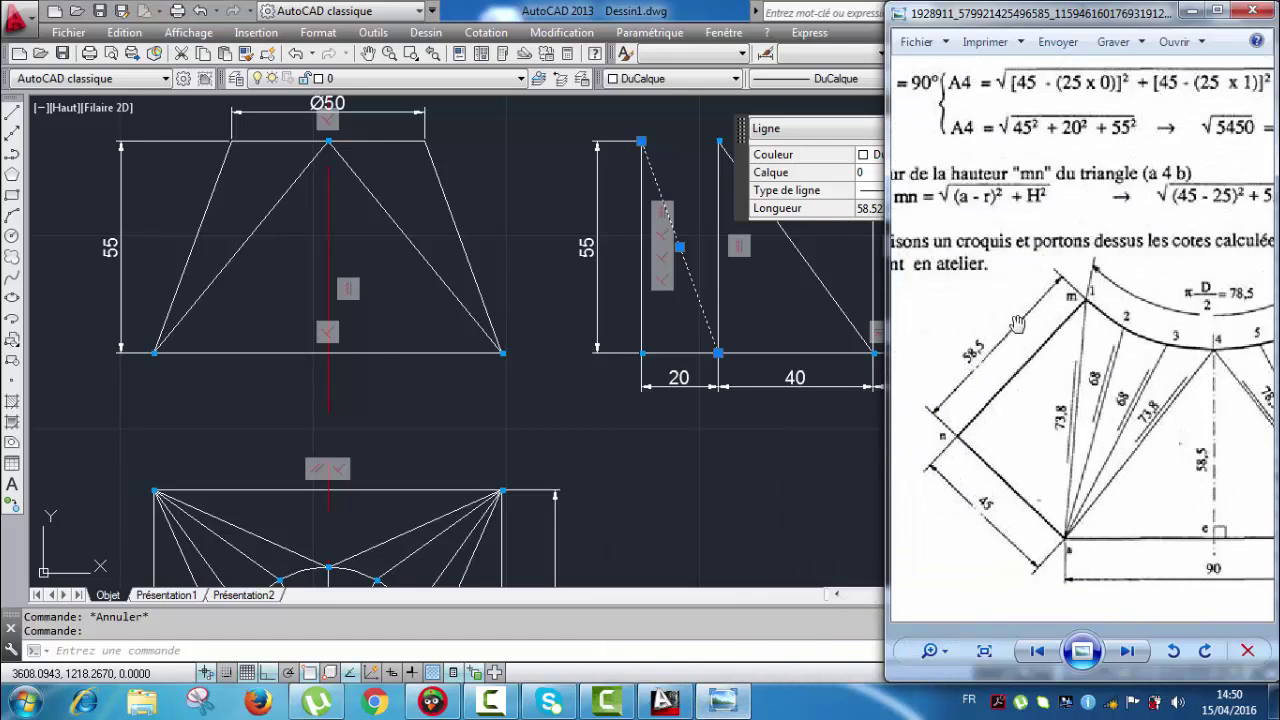
pyautogui.click(1195, 12)
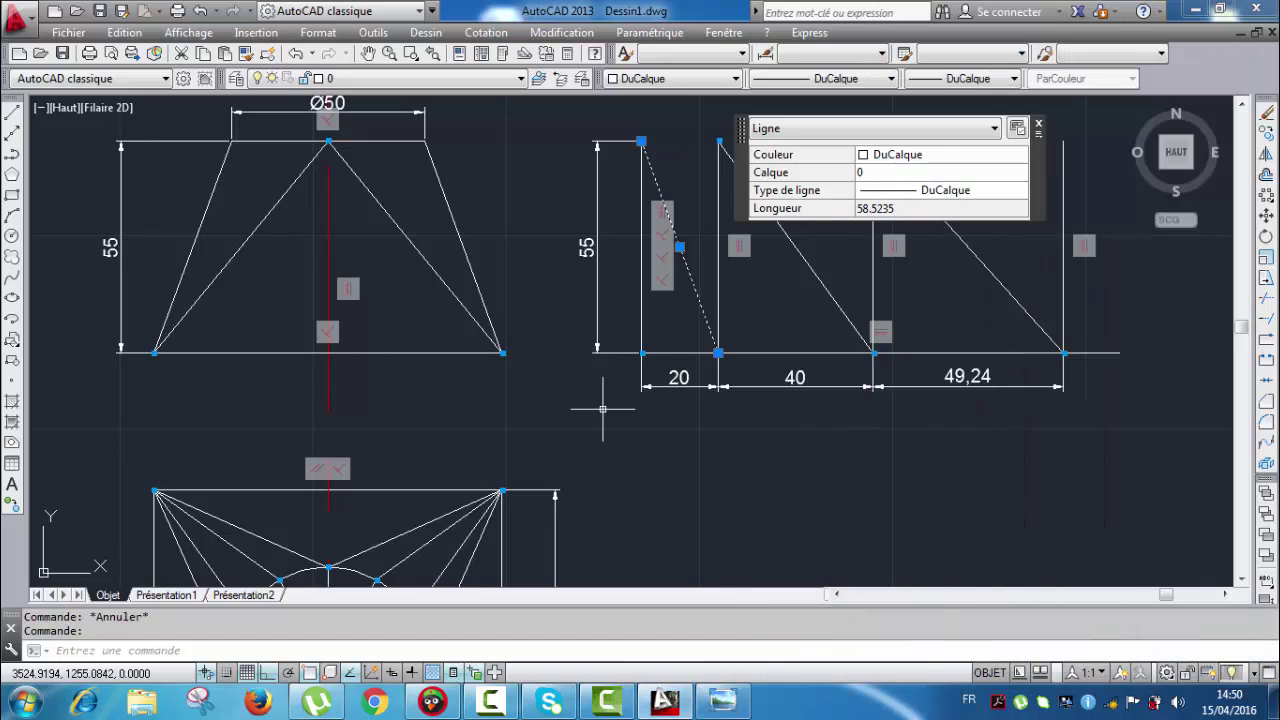
# Step: Draw a construction circle of radius 58.5 centred on the upper end of the flat pattern's leftmost fan line
pyautogui.scroll(-5, 639, 420)
pyautogui.moveTo(660, 473); pyautogui.dragTo(662, 347, button='middle')
pyautogui.scroll(-2, 612, 392)
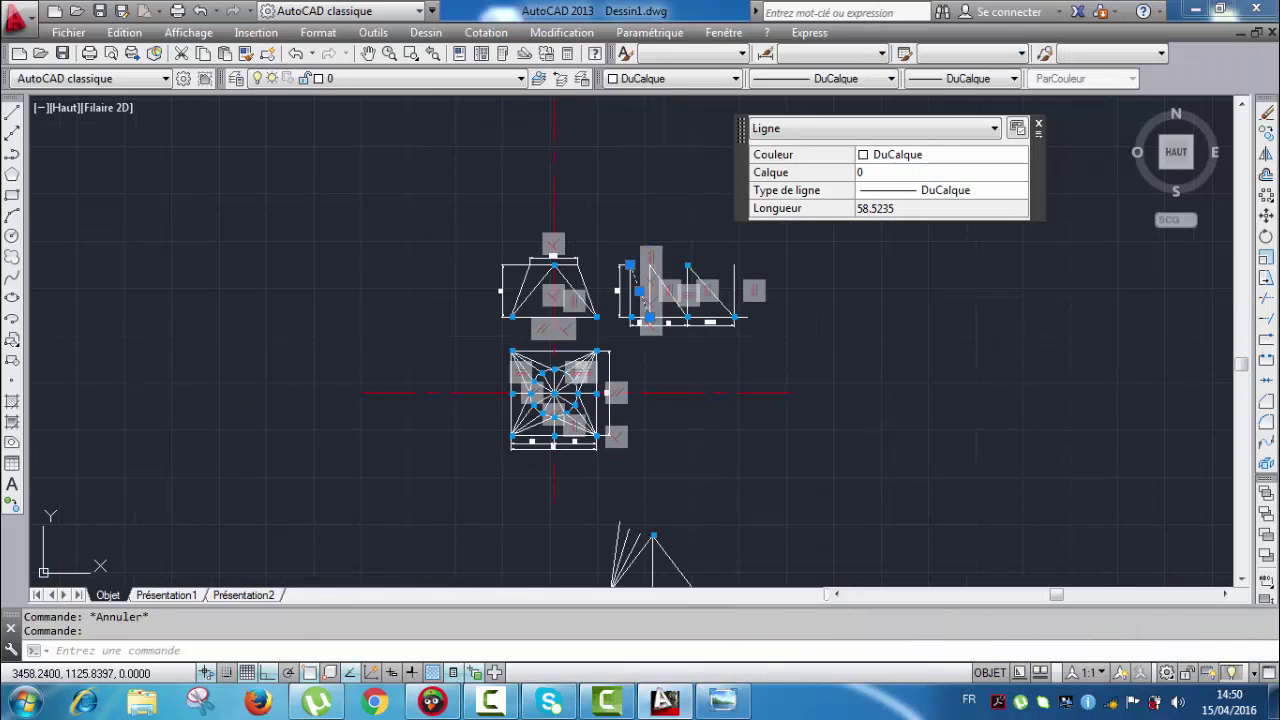
pyautogui.moveTo(516, 477); pyautogui.dragTo(565, 452, button='middle')
pyautogui.scroll(4, 540, 395)
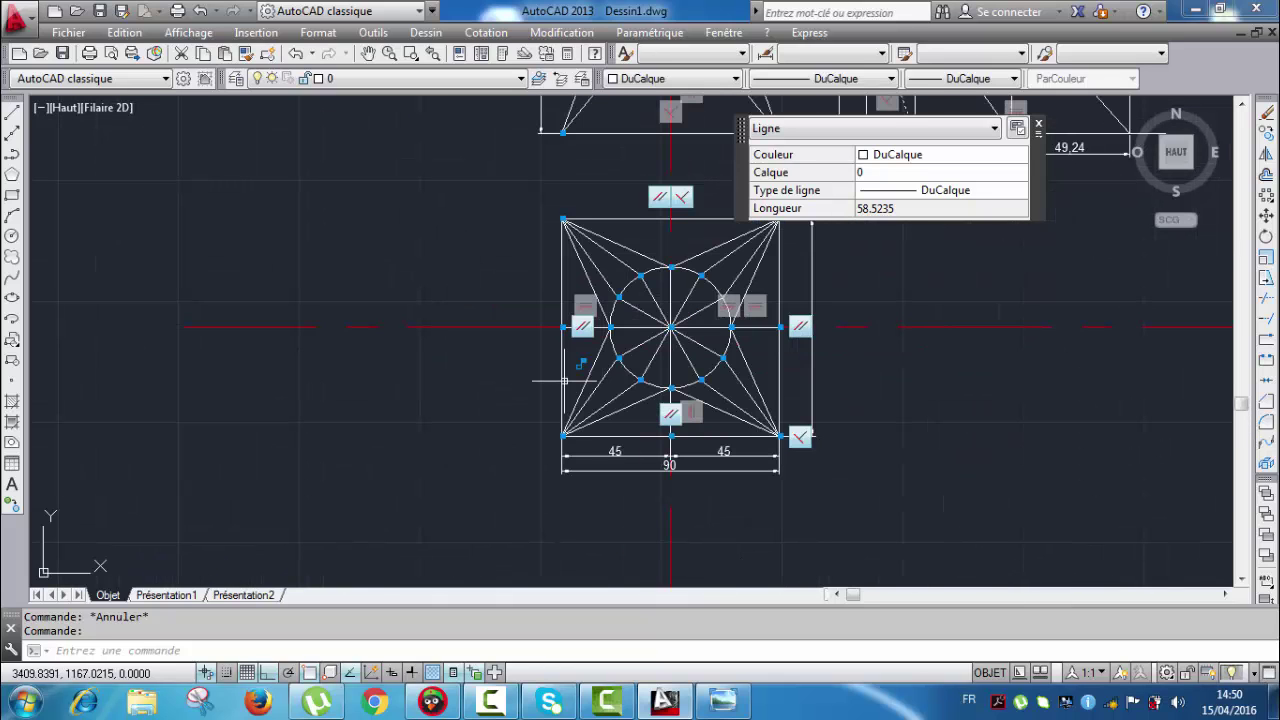
pyautogui.moveTo(649, 412); pyautogui.dragTo(635, 366, button='middle')
pyautogui.scroll(-4, 640, 364)
pyautogui.moveTo(710, 443); pyautogui.dragTo(704, 402, button='middle')
pyautogui.scroll(2, 707, 416)
pyautogui.scroll(6, 715, 422)
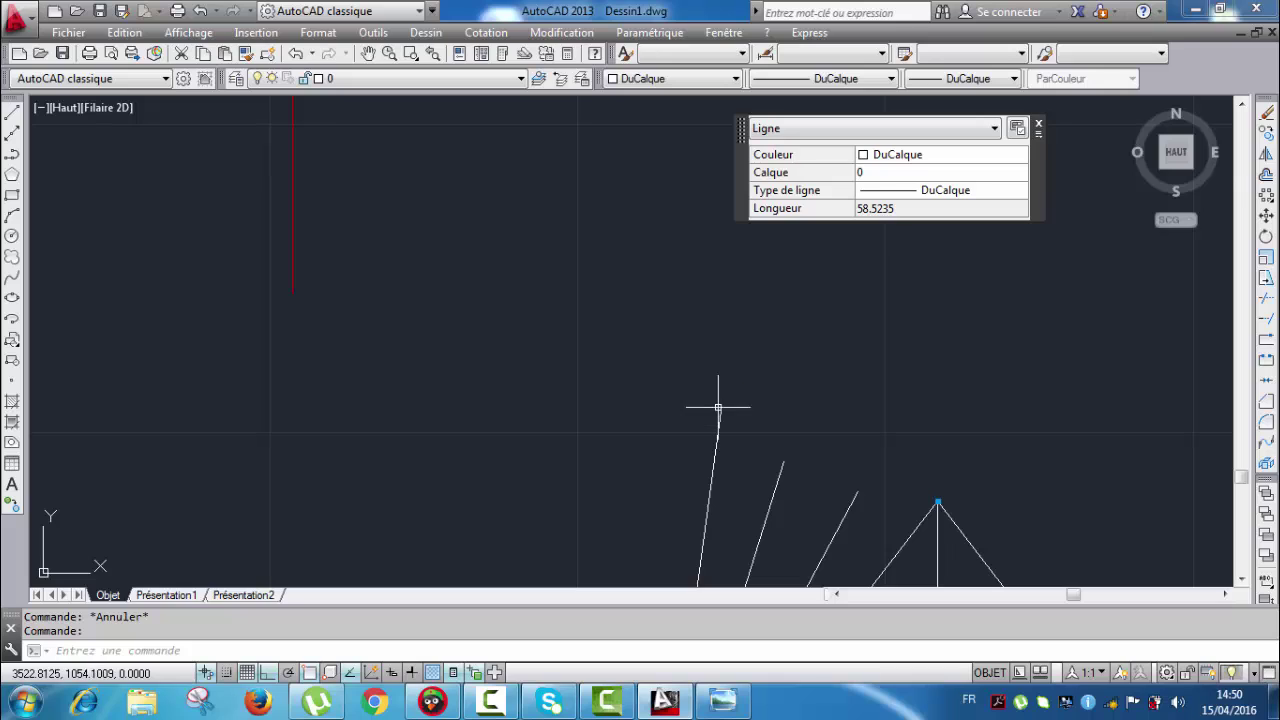
pyautogui.click(12, 236)
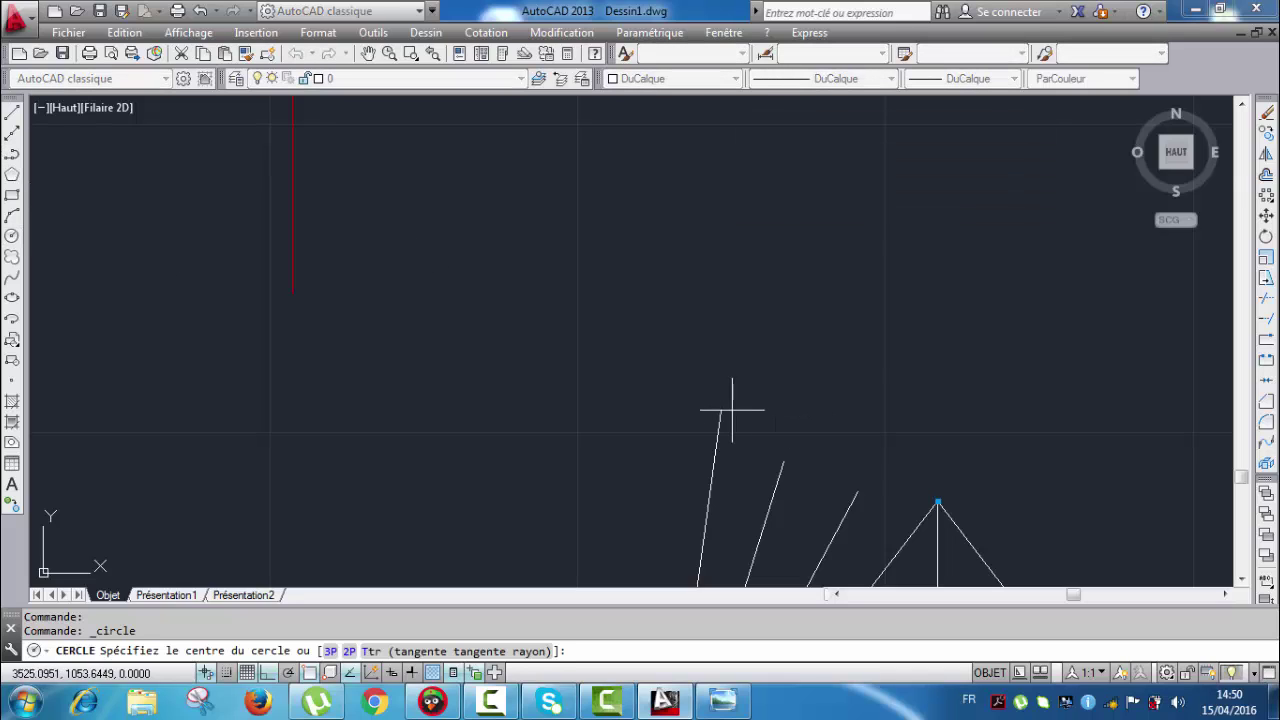
pyautogui.scroll(2, 720, 408)
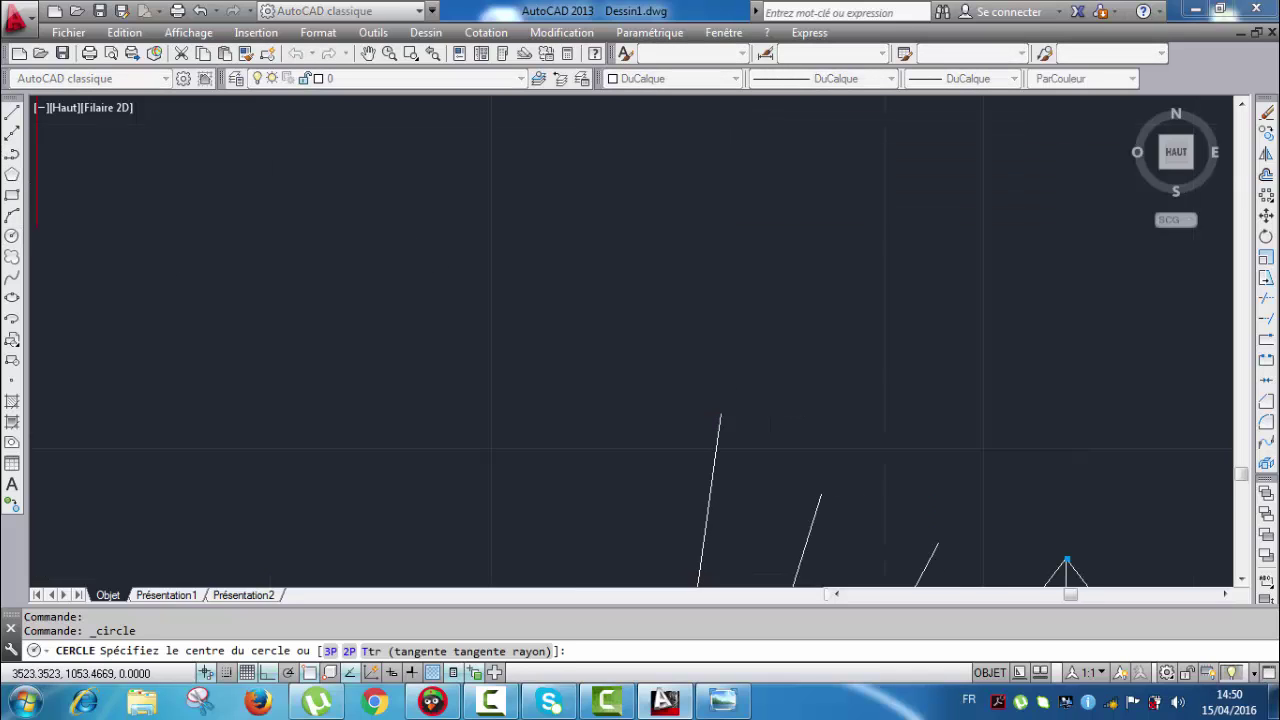
pyautogui.click(721, 414)
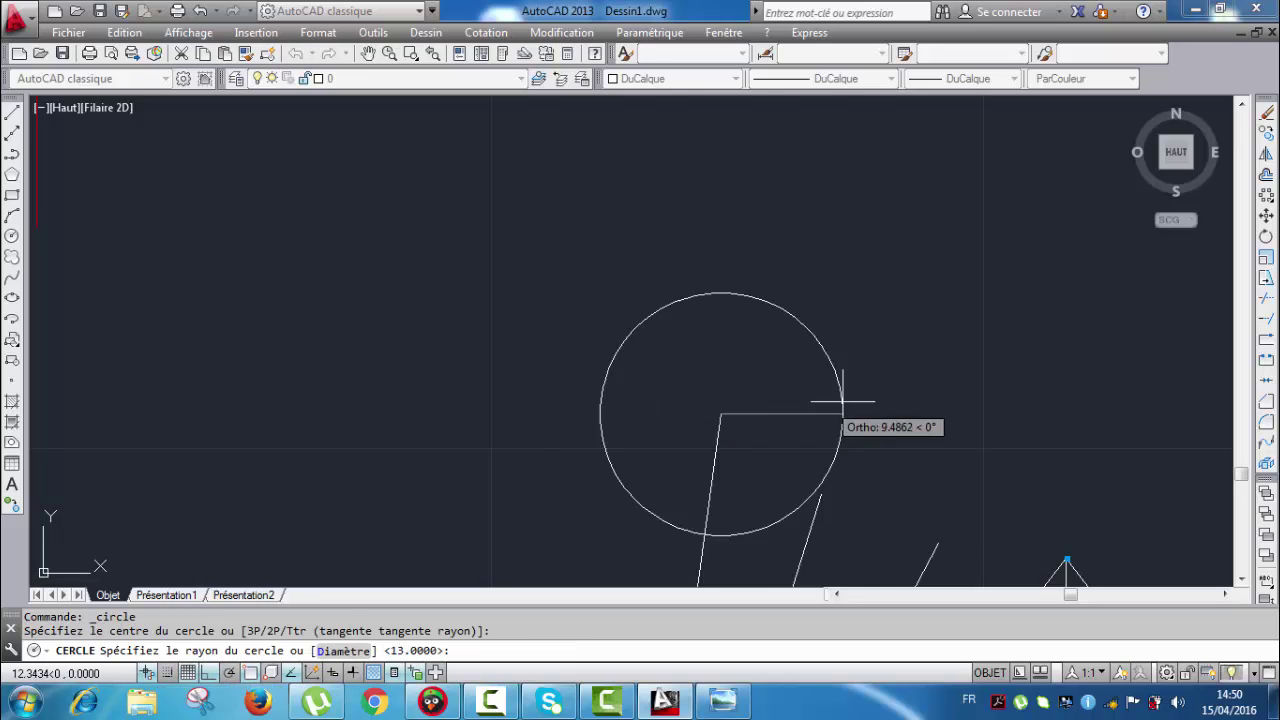
pyautogui.scroll(-2, 922, 388)
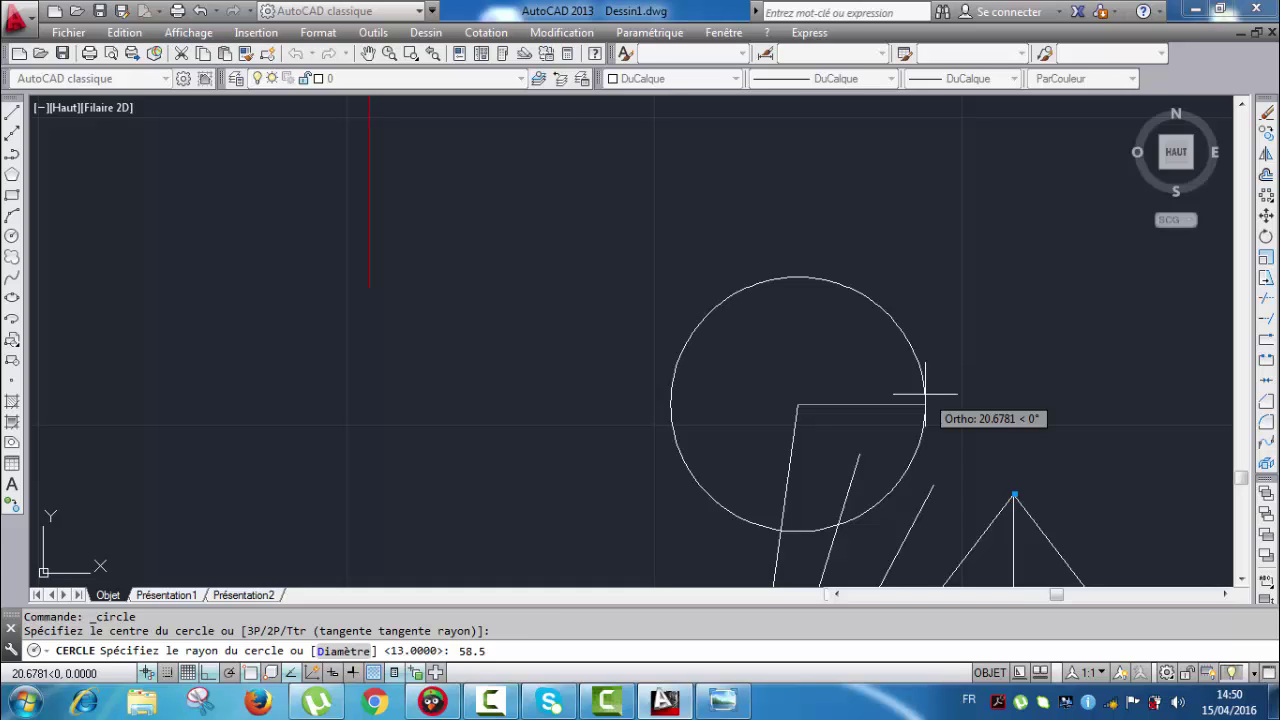
pyautogui.press('Return')
# Step: Add a vertical linear dimension from the midpoint of the plan view square's left side to its lower-left corner
pyautogui.scroll(-5, 923, 394)
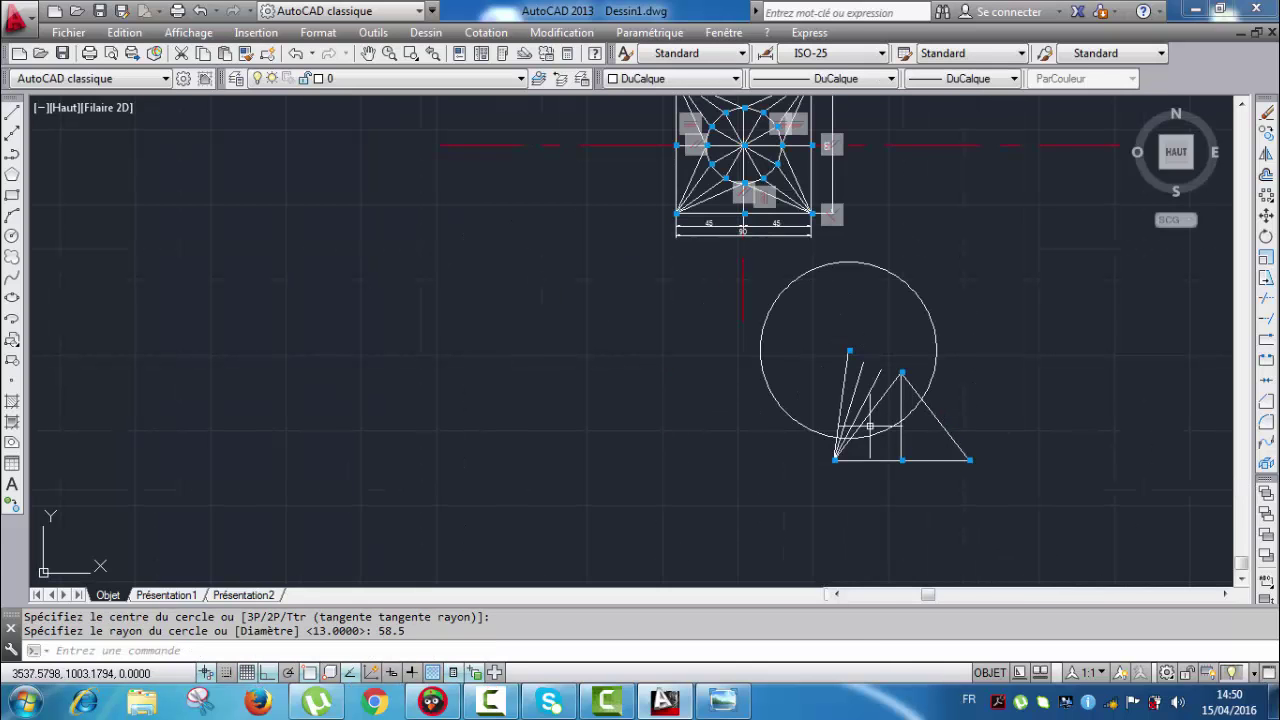
pyautogui.scroll(2, 858, 398)
pyautogui.moveTo(881, 302)
pyautogui.mouseDown(button='middle')
pyautogui.moveTo(886, 278)
pyautogui.moveTo(884, 385)
pyautogui.mouseUp(button='middle')
pyautogui.moveTo(528, 152); pyautogui.dragTo(537, 294, button='middle')
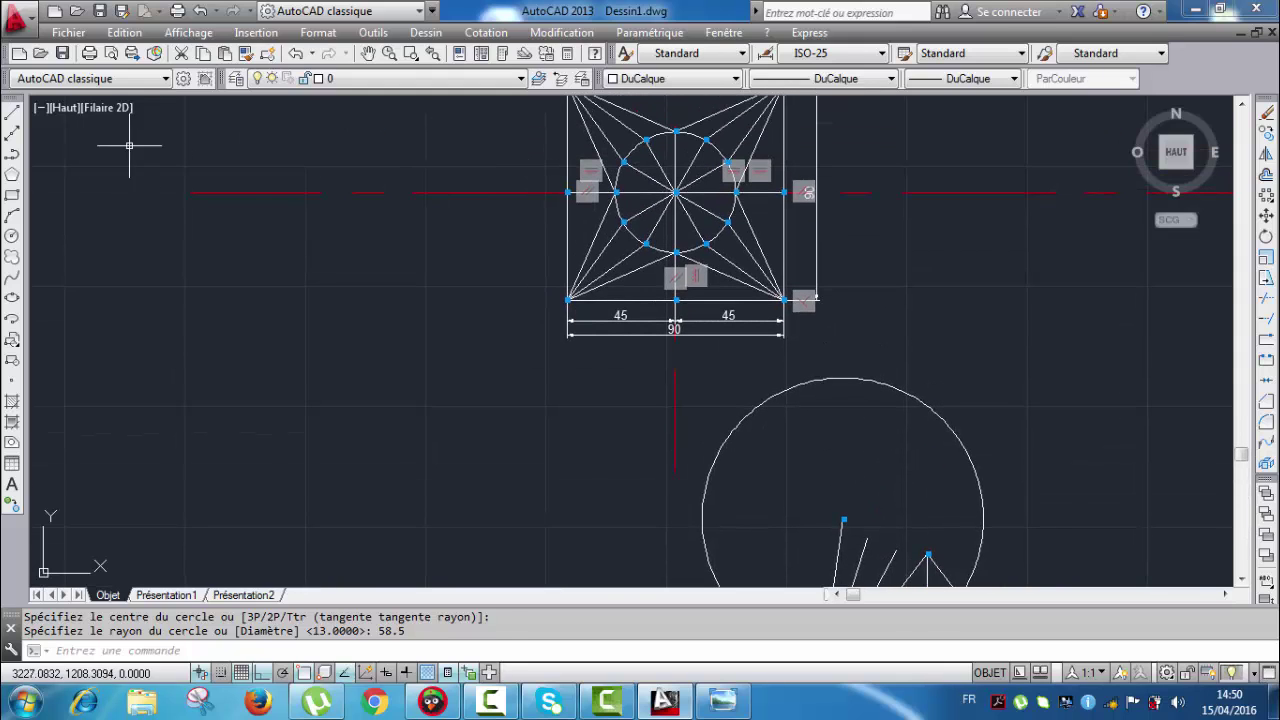
pyautogui.moveTo(520, 229); pyautogui.dragTo(531, 274, button='middle')
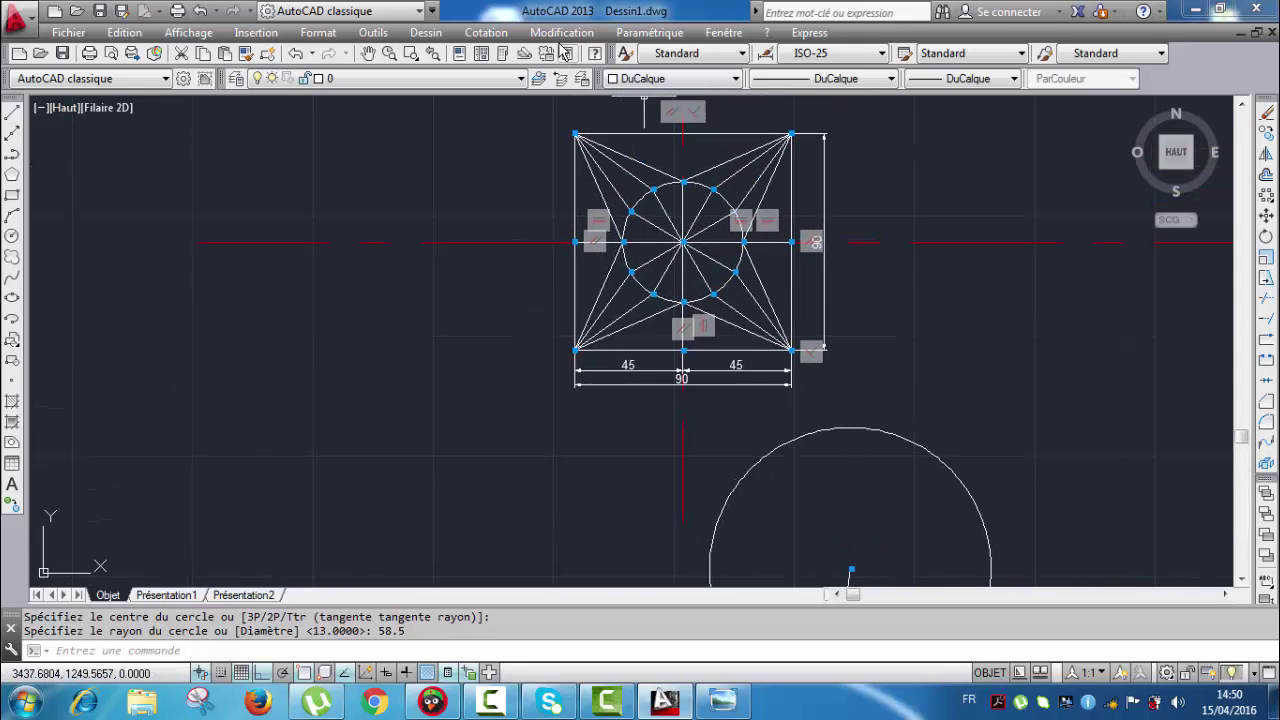
pyautogui.click(488, 34)
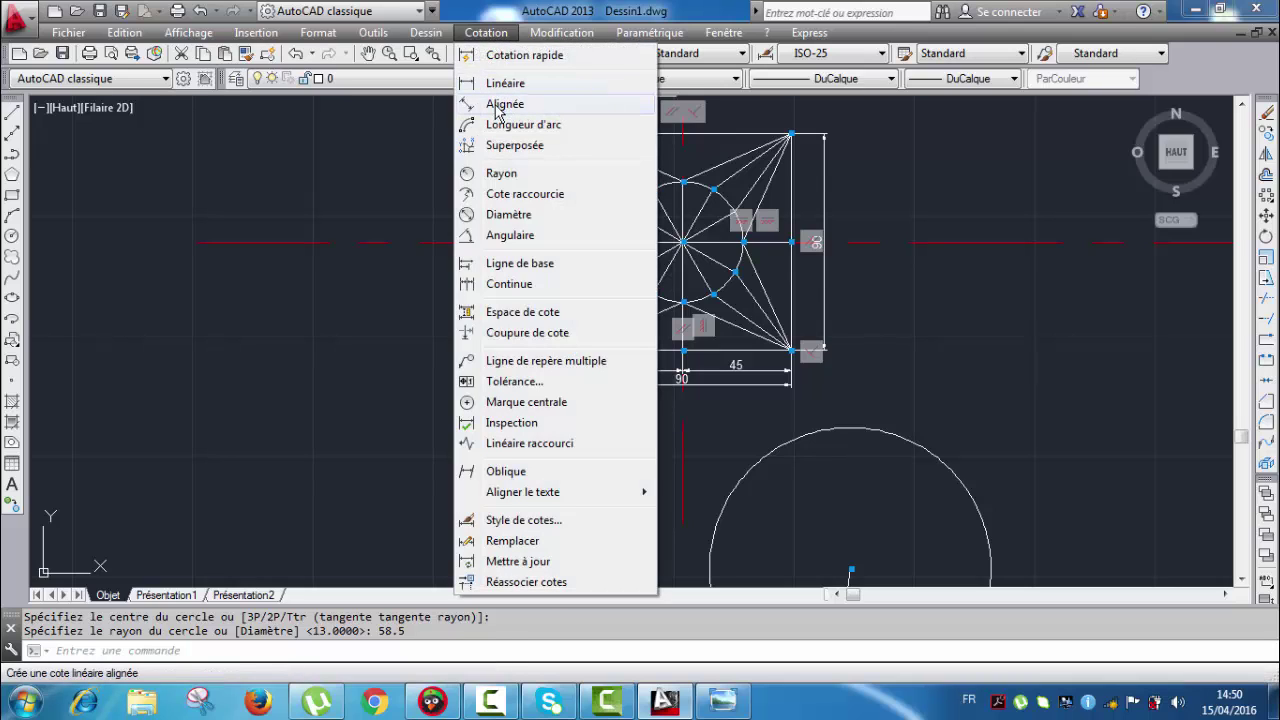
pyautogui.click(500, 83)
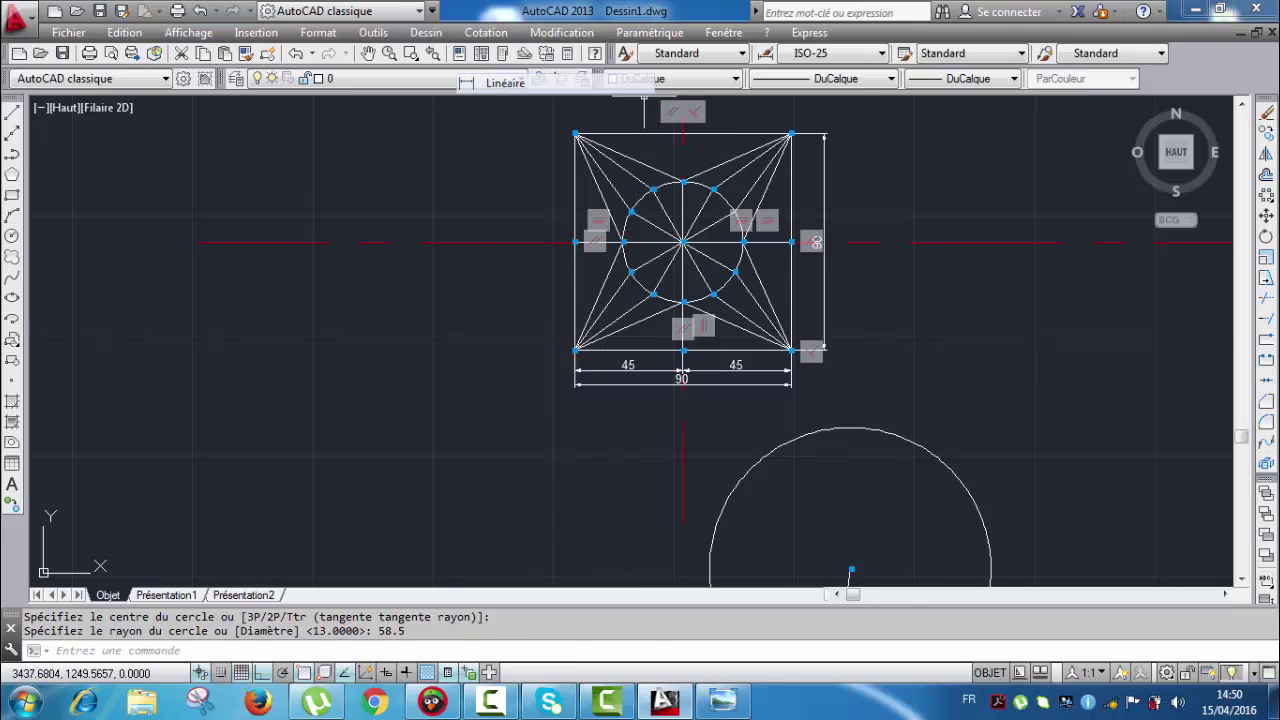
pyautogui.scroll(2, 594, 267)
pyautogui.click(559, 226)
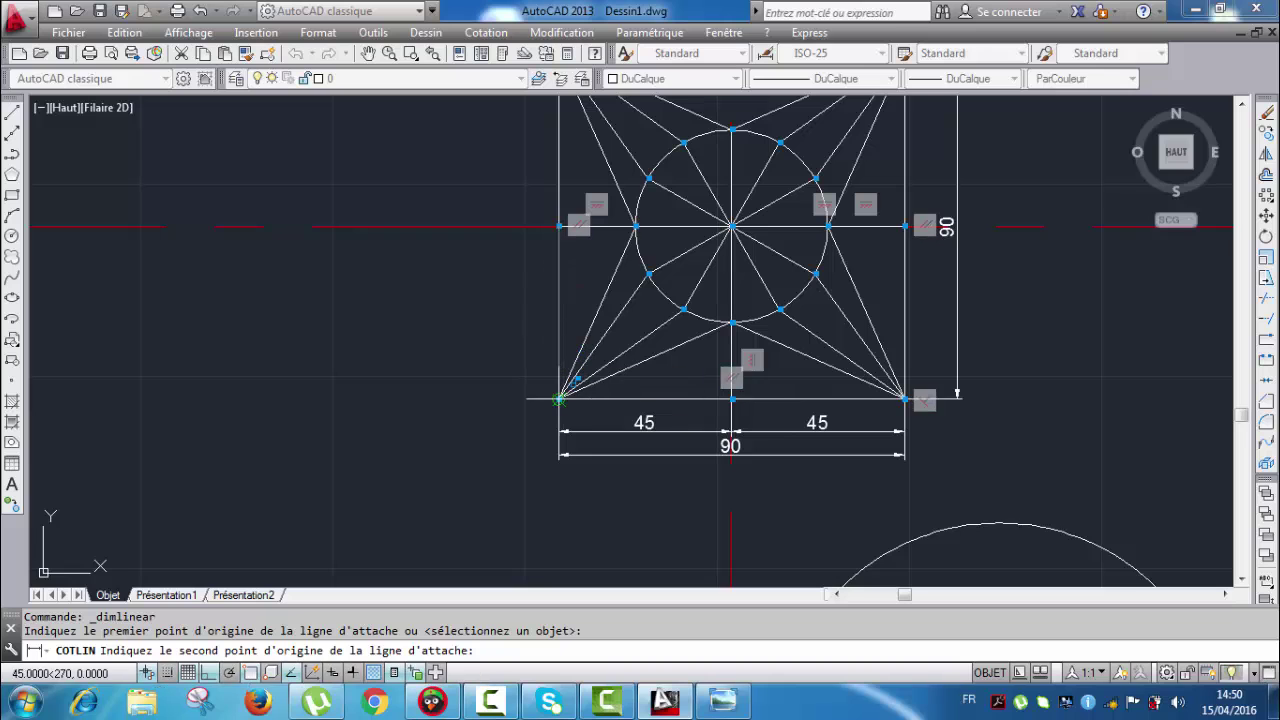
pyautogui.click(559, 398)
pyautogui.click(514, 313)
pyautogui.scroll(4, 516, 313)
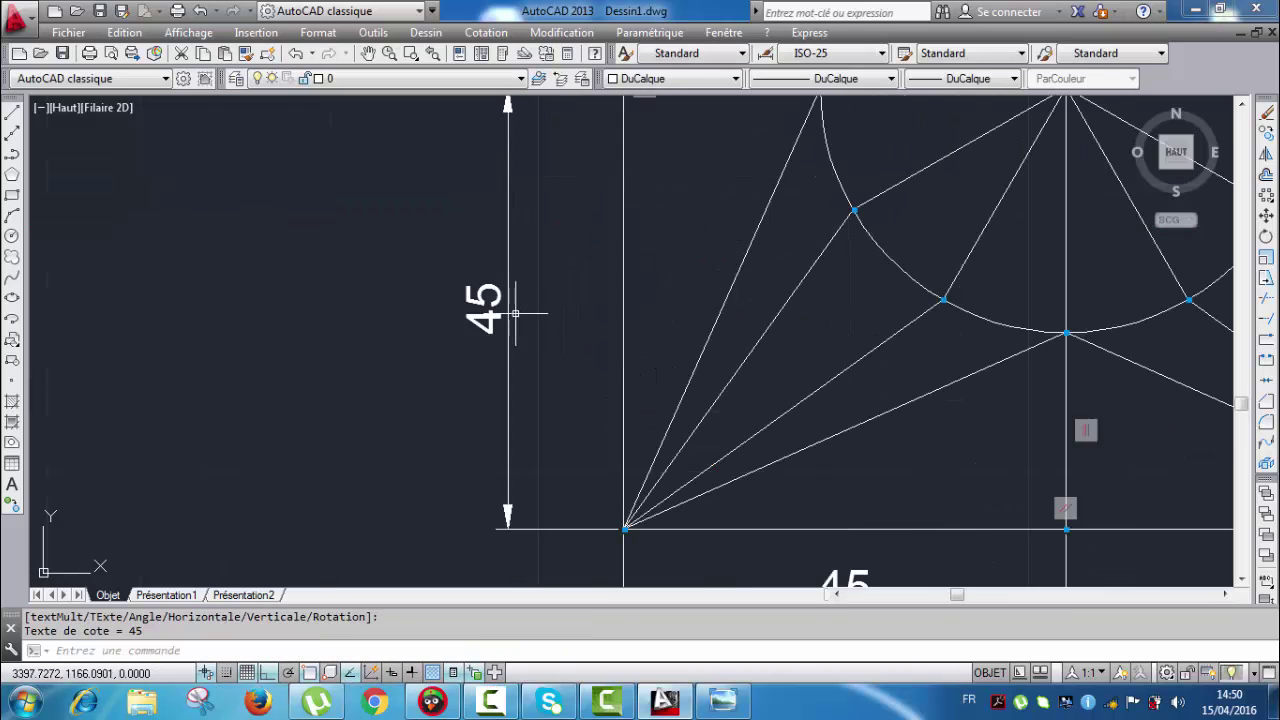
# Step: Draw a construction circle of radius 45 centred on the flat pattern's lower-left base corner, where the fan lines meet
pyautogui.scroll(-5, 537, 270)
pyautogui.moveTo(560, 520); pyautogui.dragTo(557, 304, button='middle')
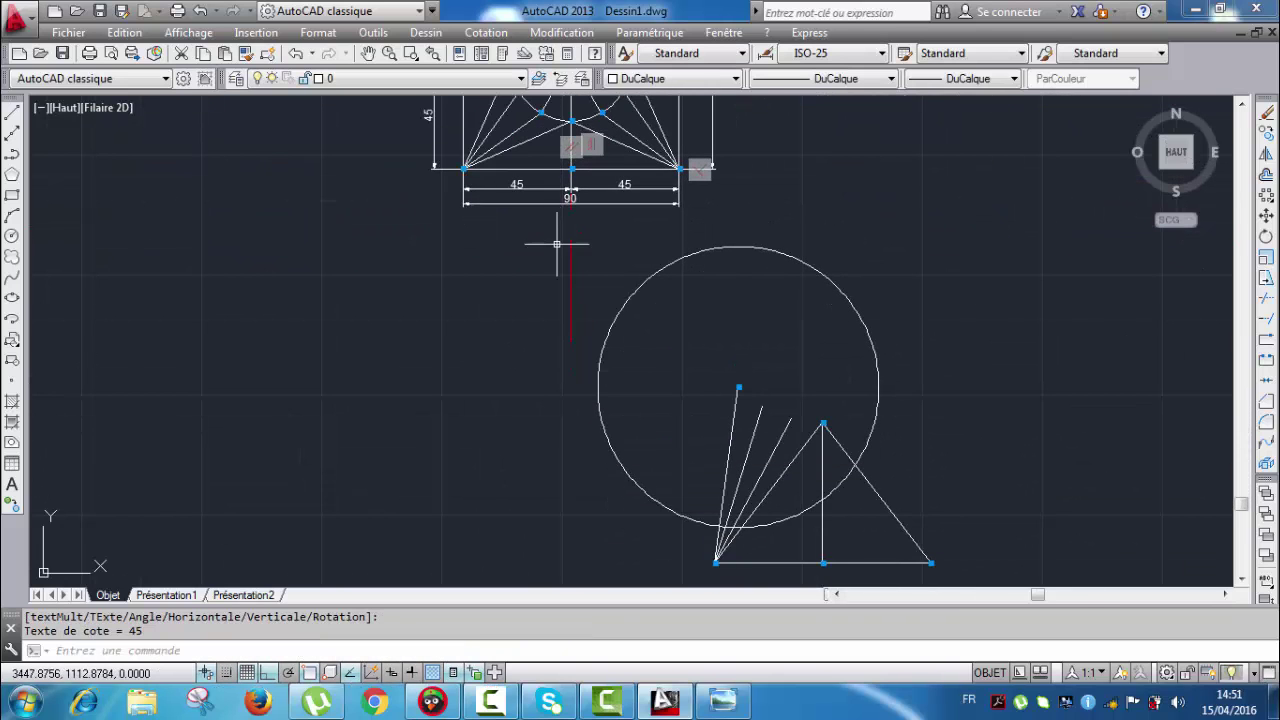
pyautogui.scroll(-3, 578, 363)
pyautogui.scroll(4, 634, 432)
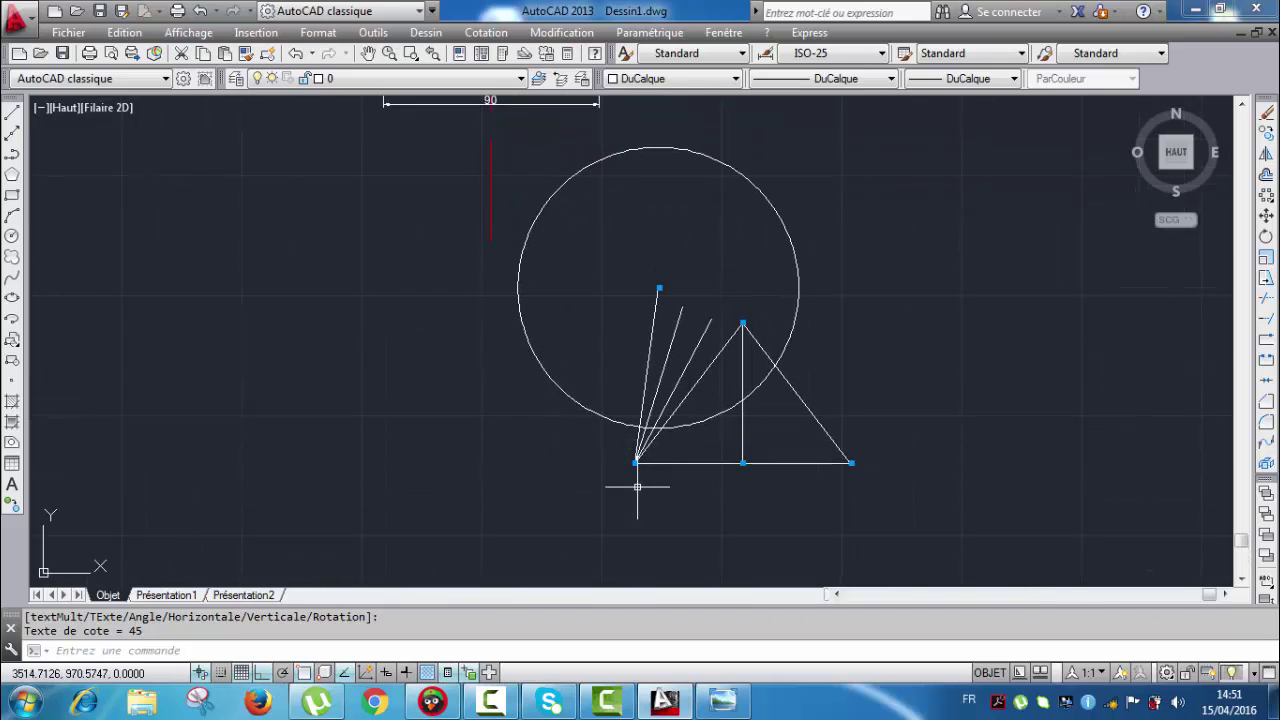
pyautogui.click(12, 236)
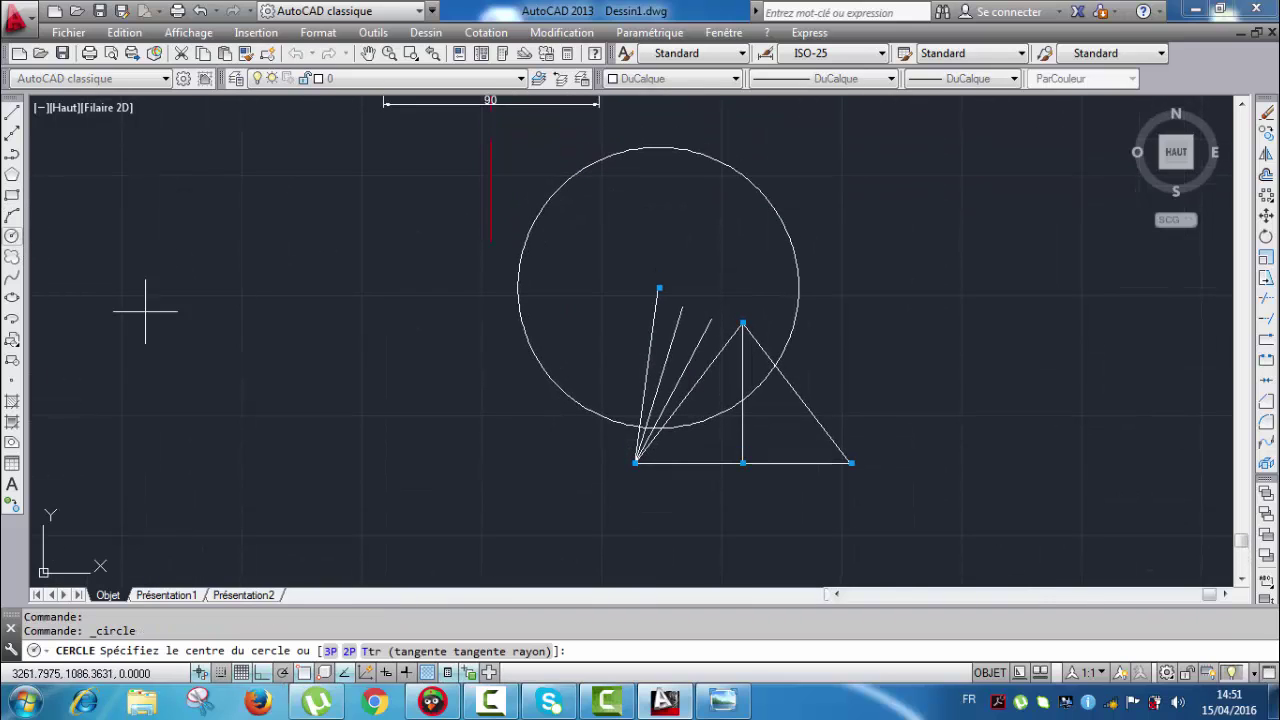
pyautogui.click(636, 463)
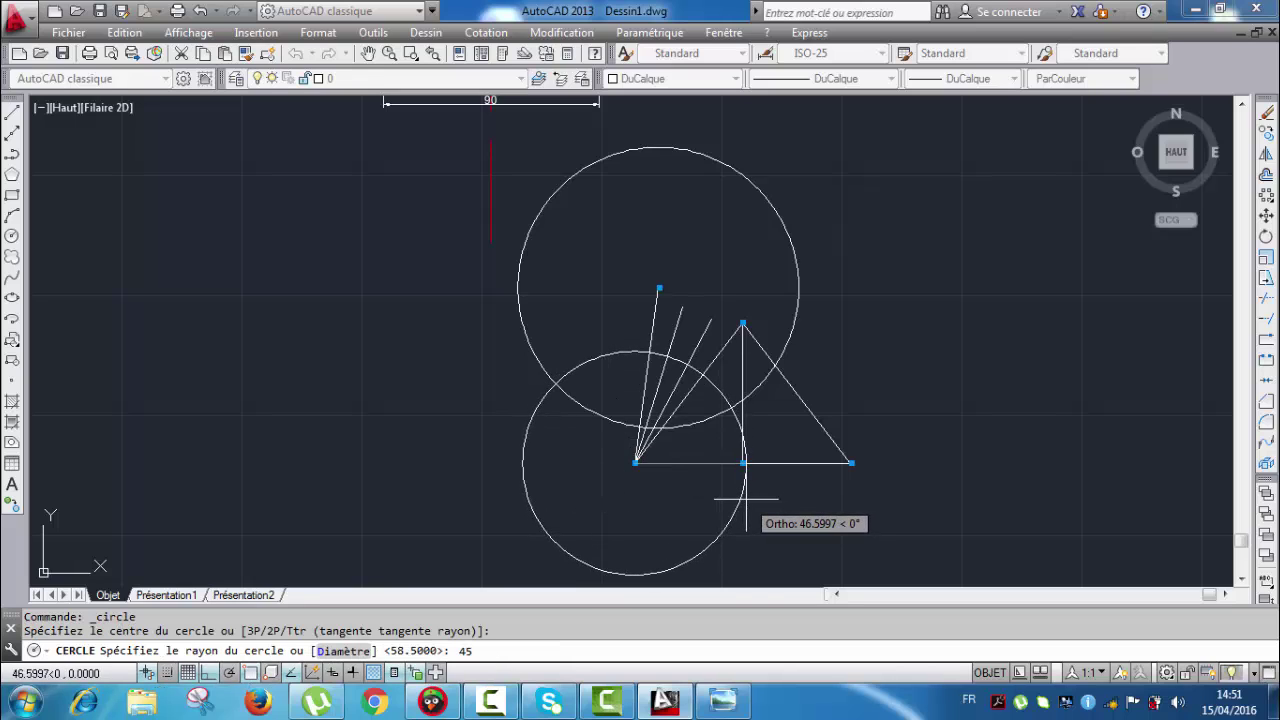
pyautogui.write('45')
pyautogui.press('Return')
# Step: Draw connected lines from the fan lines' shared base corner to the circles' left intersection and on to the leftmost fan line's upper end
pyautogui.scroll(3, 620, 330)
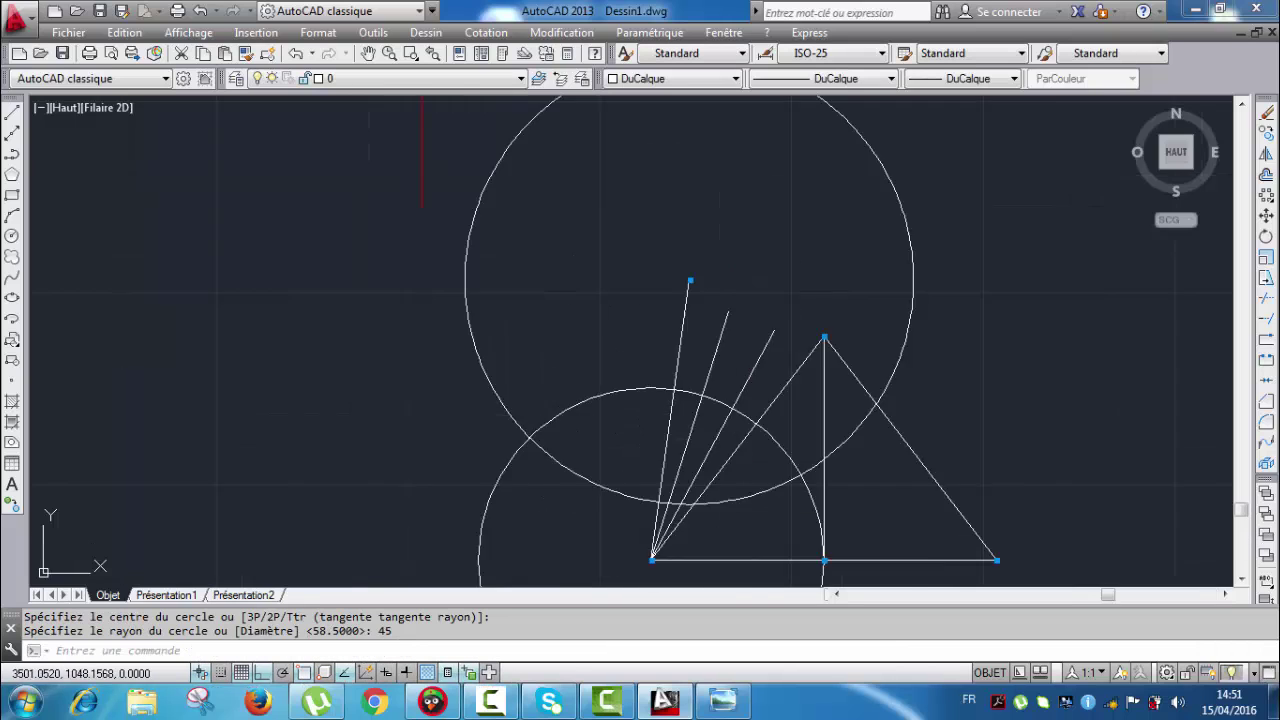
pyautogui.moveTo(619, 356); pyautogui.dragTo(619, 298, button='middle')
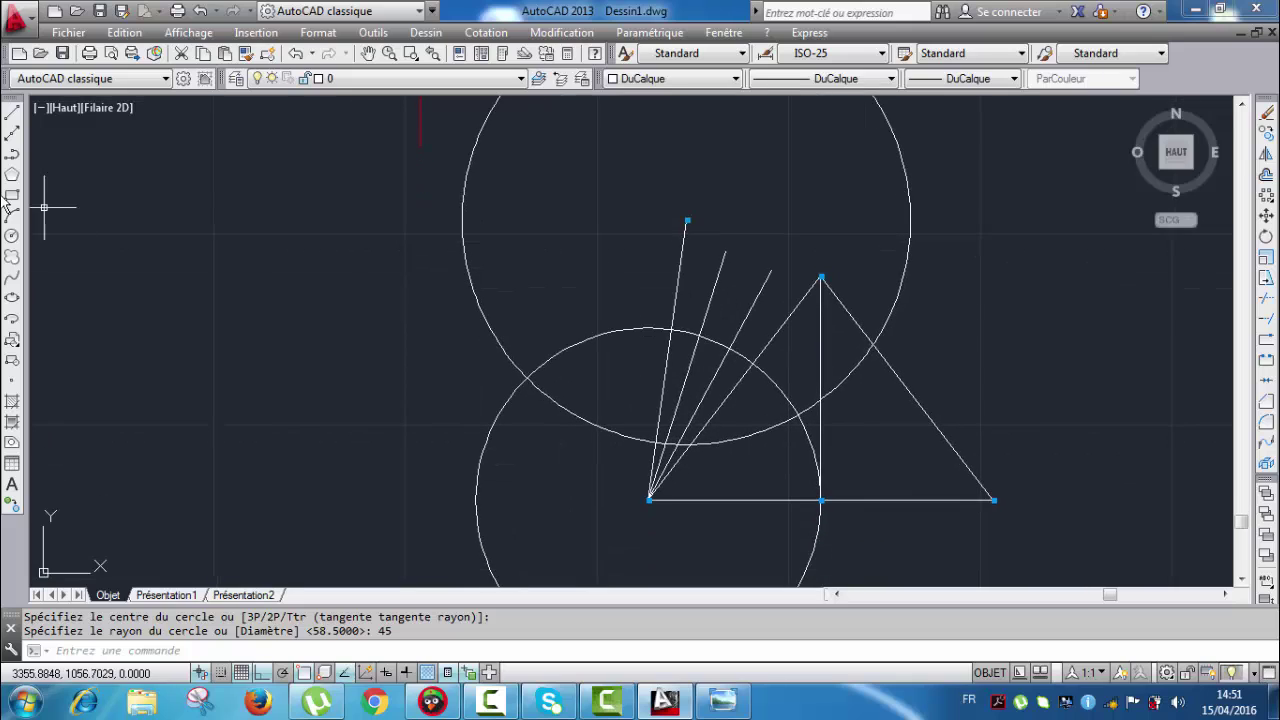
pyautogui.click(12, 114)
pyautogui.scroll(2, 620, 440)
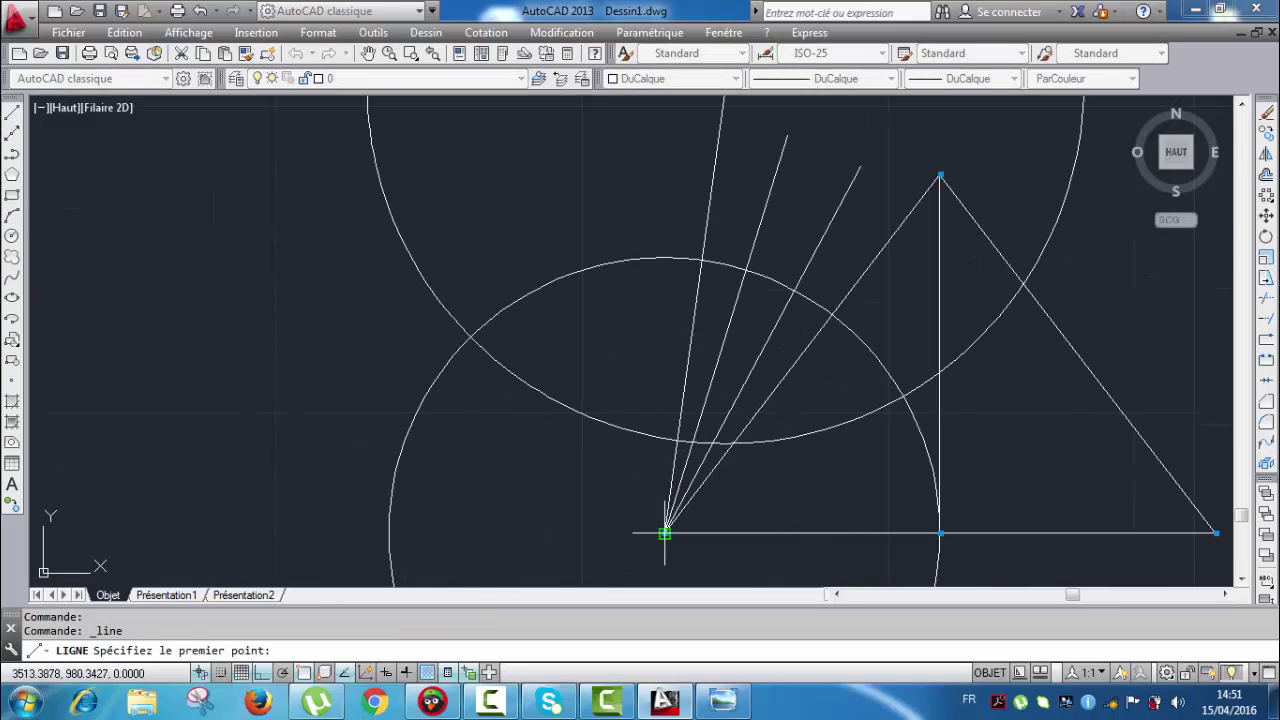
pyautogui.click(665, 533)
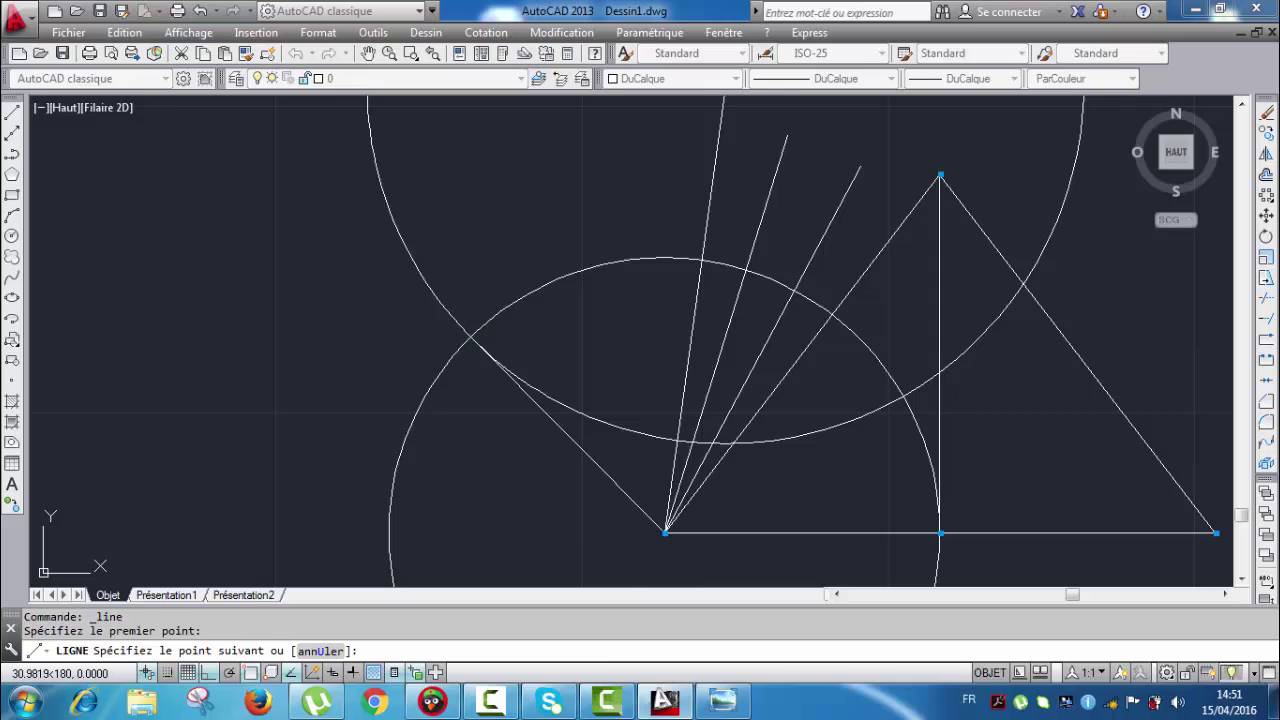
pyautogui.click(473, 338)
pyautogui.moveTo(672, 201); pyautogui.dragTo(608, 321, button='middle')
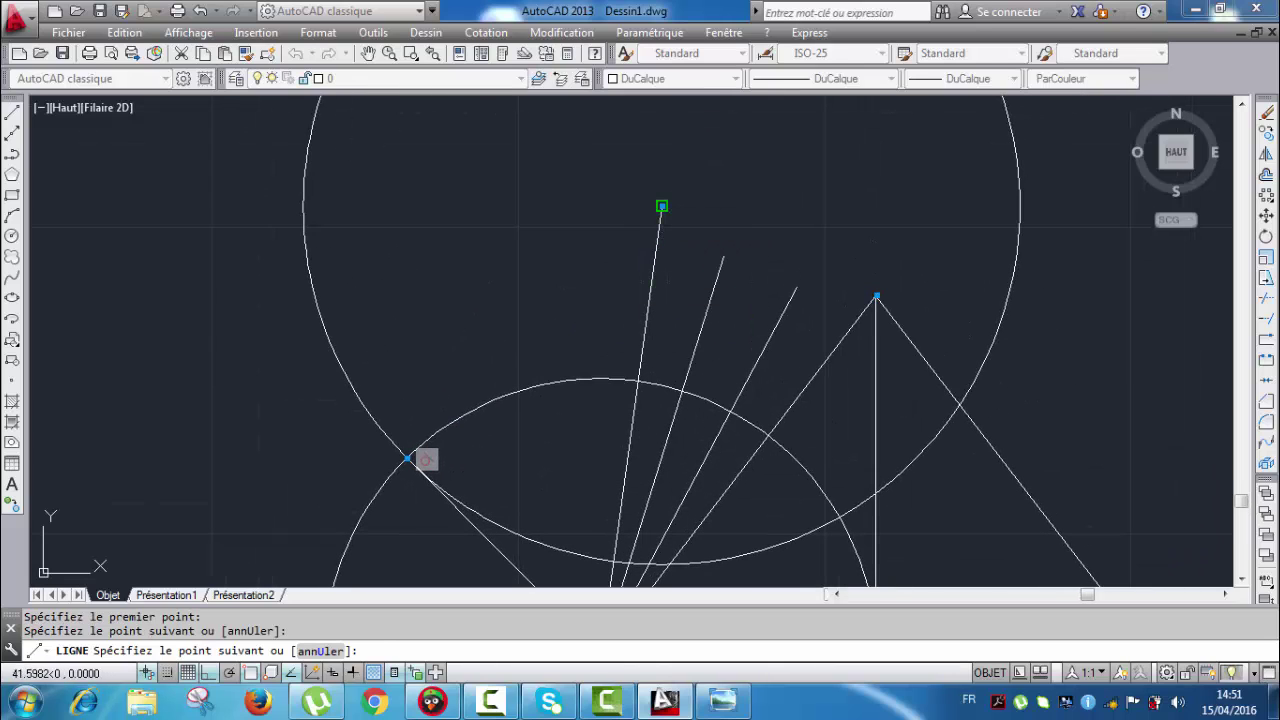
pyautogui.click(661, 206)
pyautogui.press('Escape')
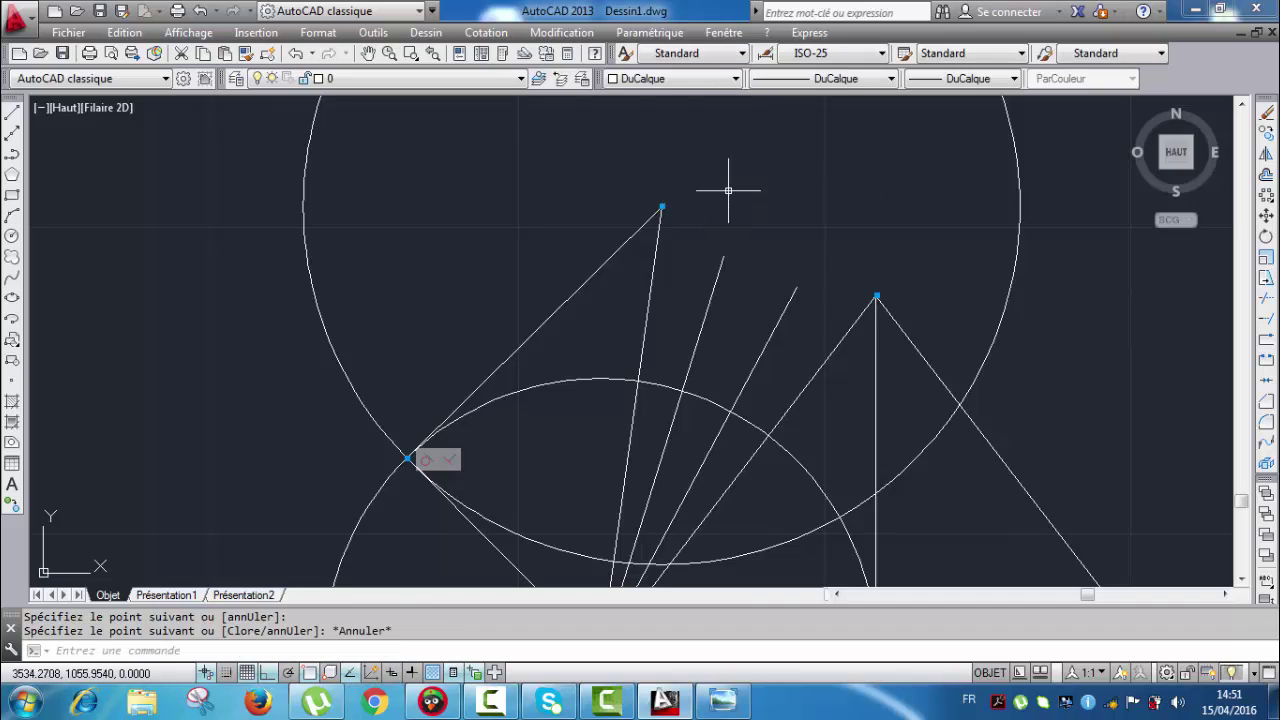
# Step: Erase the two construction circles of radius 58.5 and 45 from the flat pattern
pyautogui.scroll(-4, 640, 270)
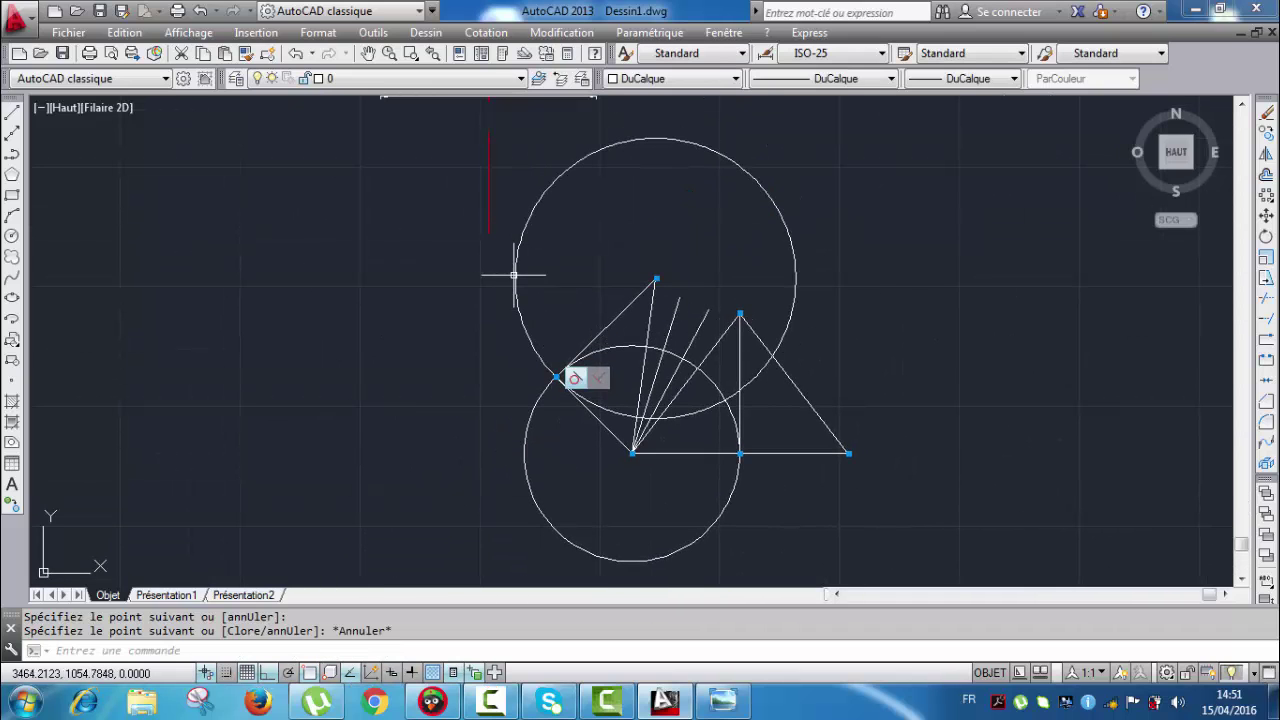
pyautogui.click(515, 278)
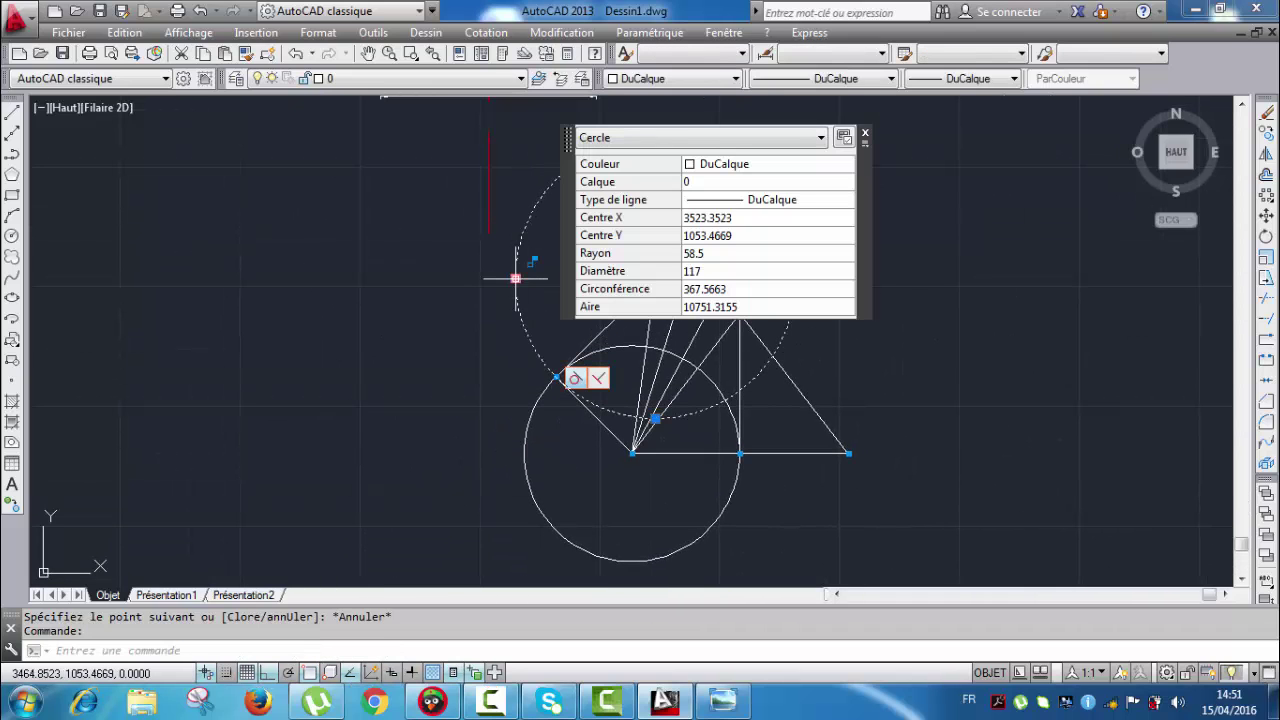
pyautogui.click(527, 431)
pyautogui.press('Delete')
# Step: Add an angular dimension between the two new lines at the flat pattern's left vertex, placing it inside the triangle
pyautogui.scroll(2, 634, 271)
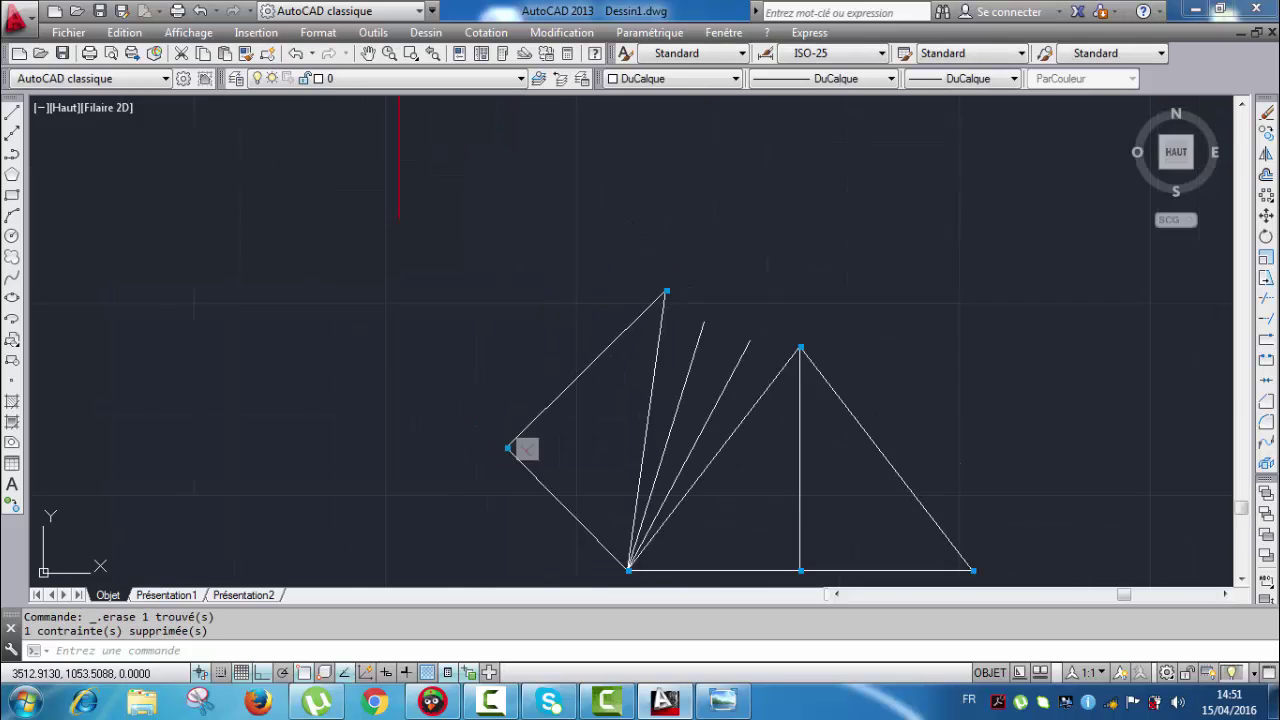
pyautogui.scroll(-2, 645, 320)
pyautogui.scroll(4, 606, 320)
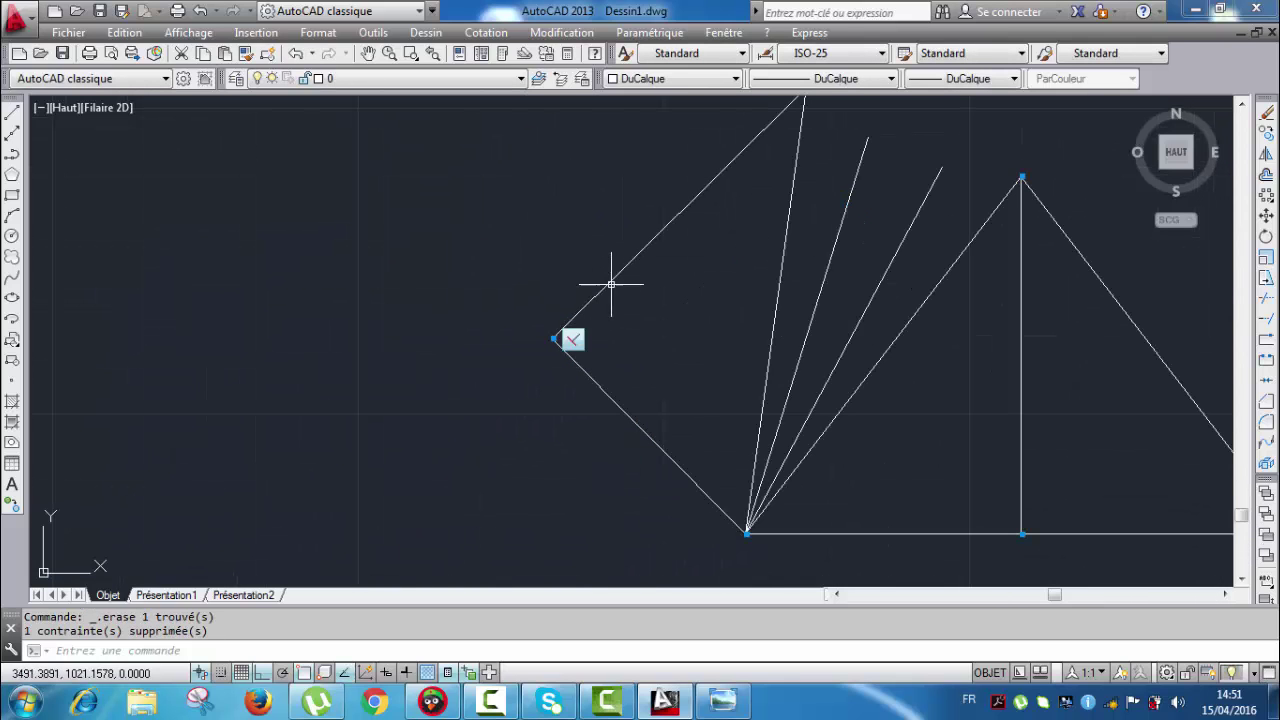
pyautogui.moveTo(632, 340); pyautogui.dragTo(614, 376, button='middle')
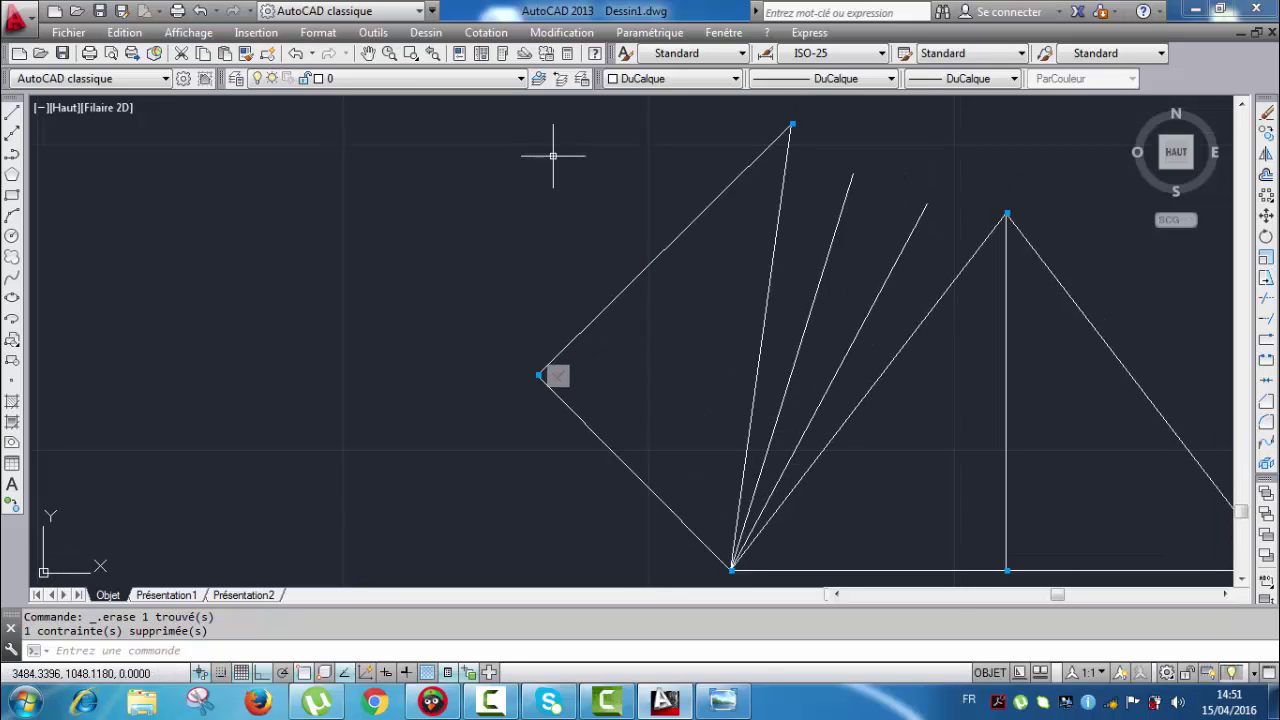
pyautogui.click(488, 33)
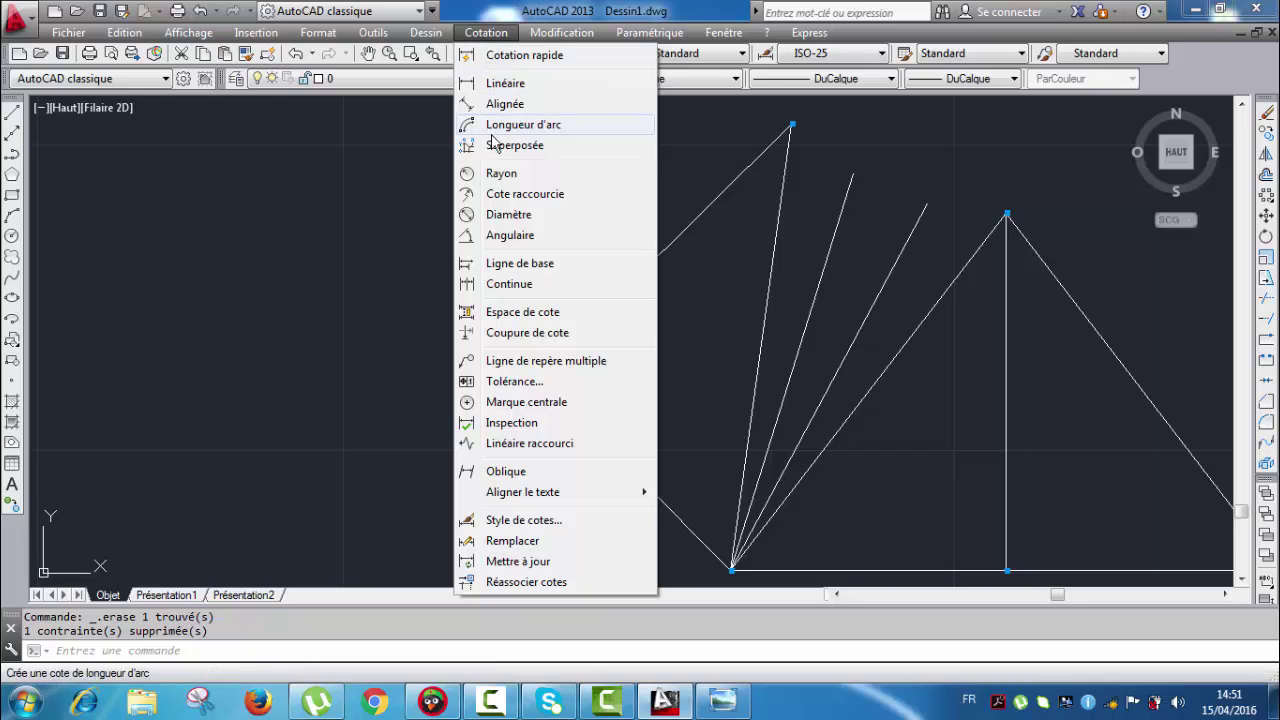
pyautogui.click(515, 236)
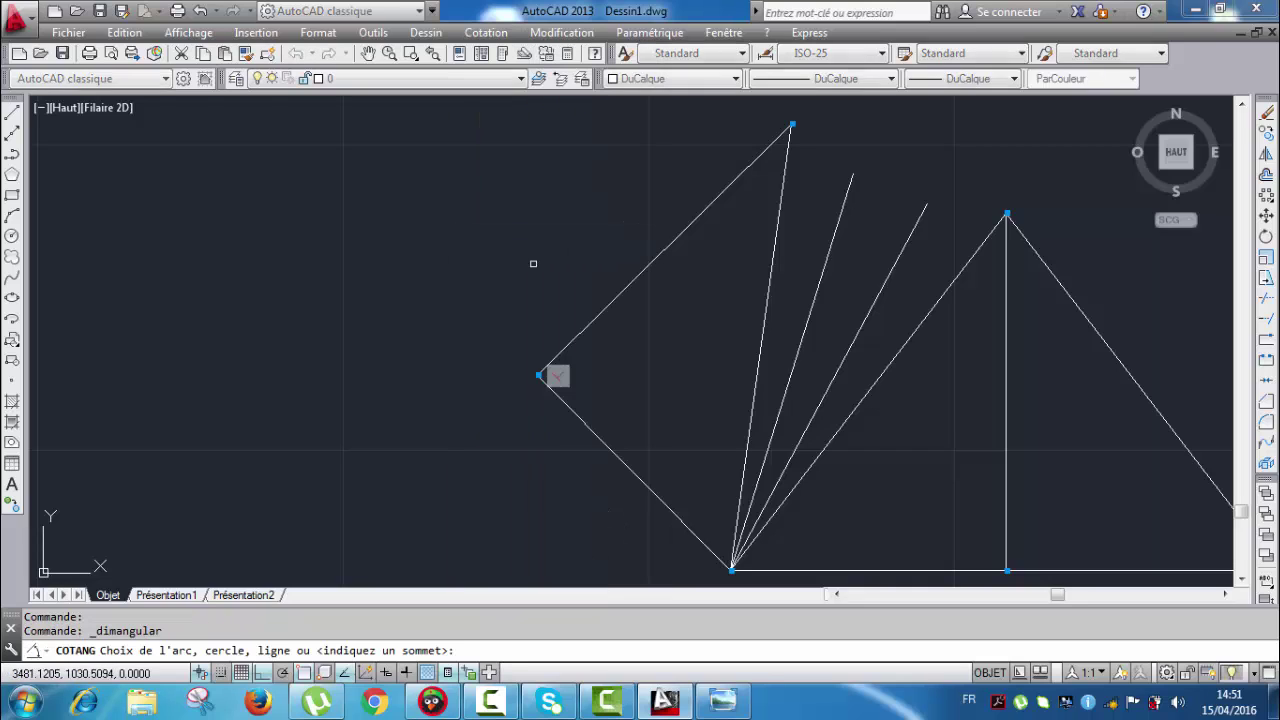
pyautogui.click(599, 315)
pyautogui.click(578, 416)
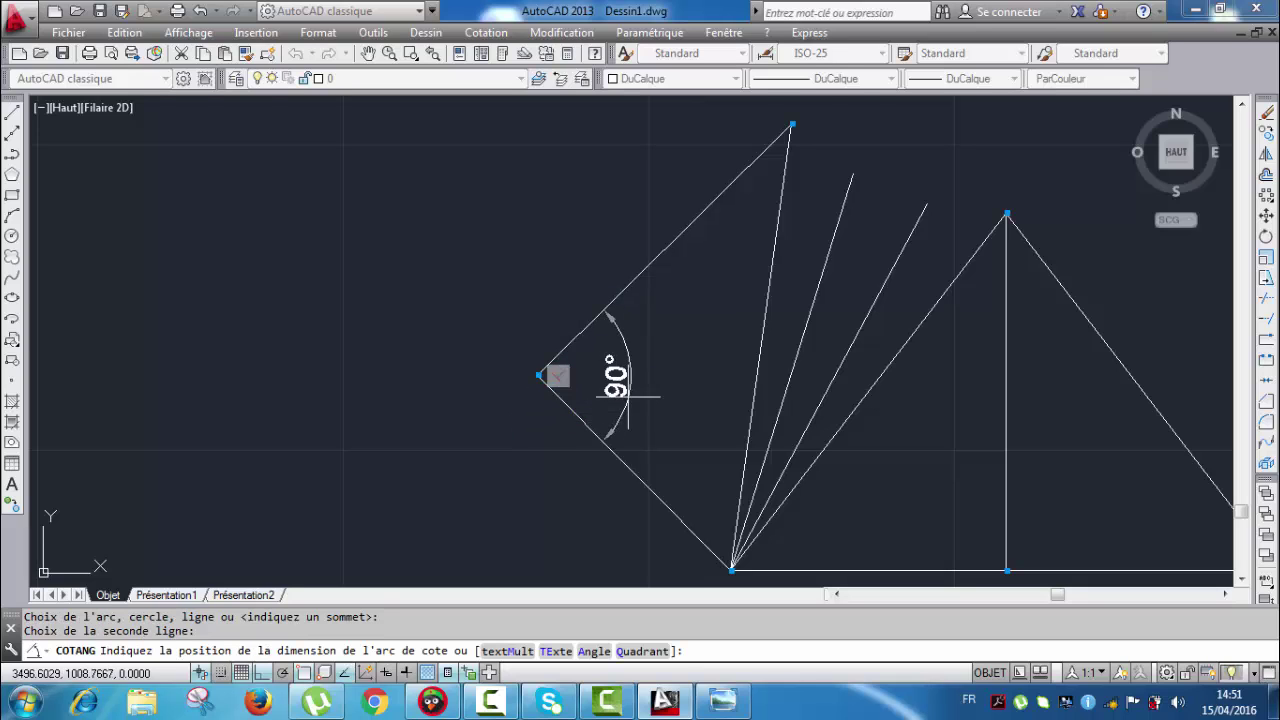
pyautogui.click(645, 378)
pyautogui.scroll(4, 625, 404)
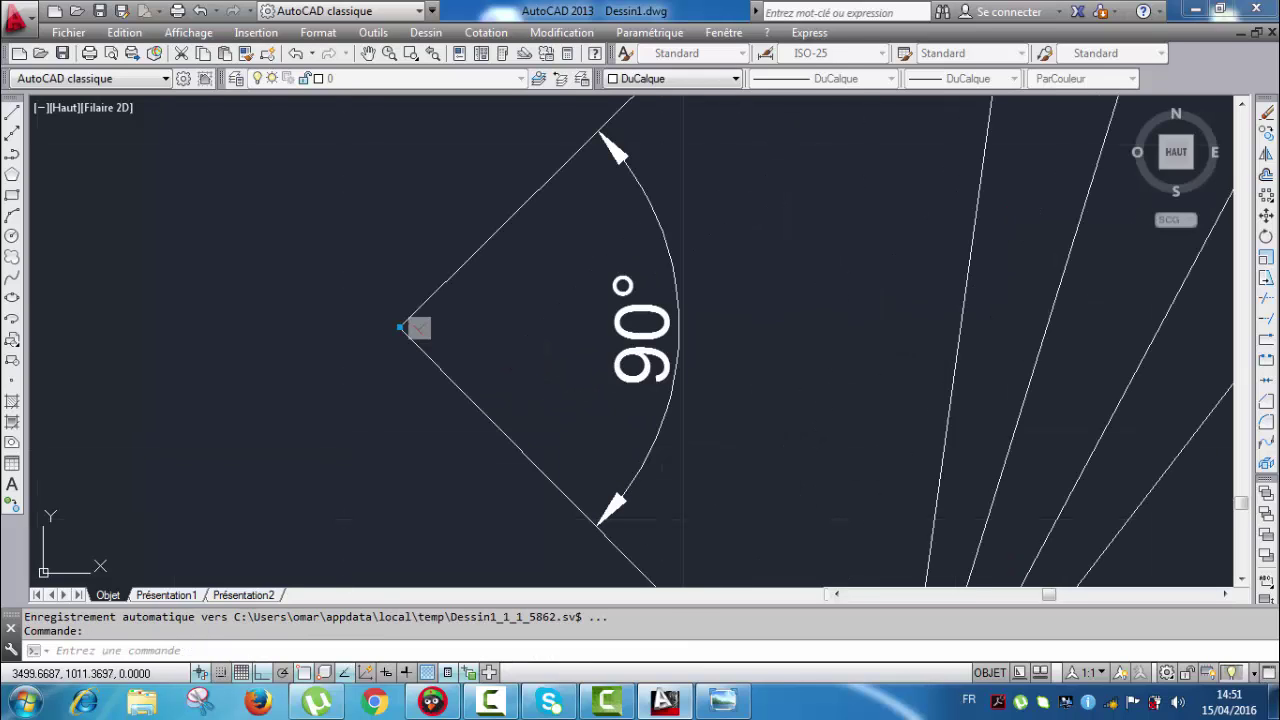
pyautogui.scroll(-5, 521, 311)
pyautogui.scroll(3, 594, 310)
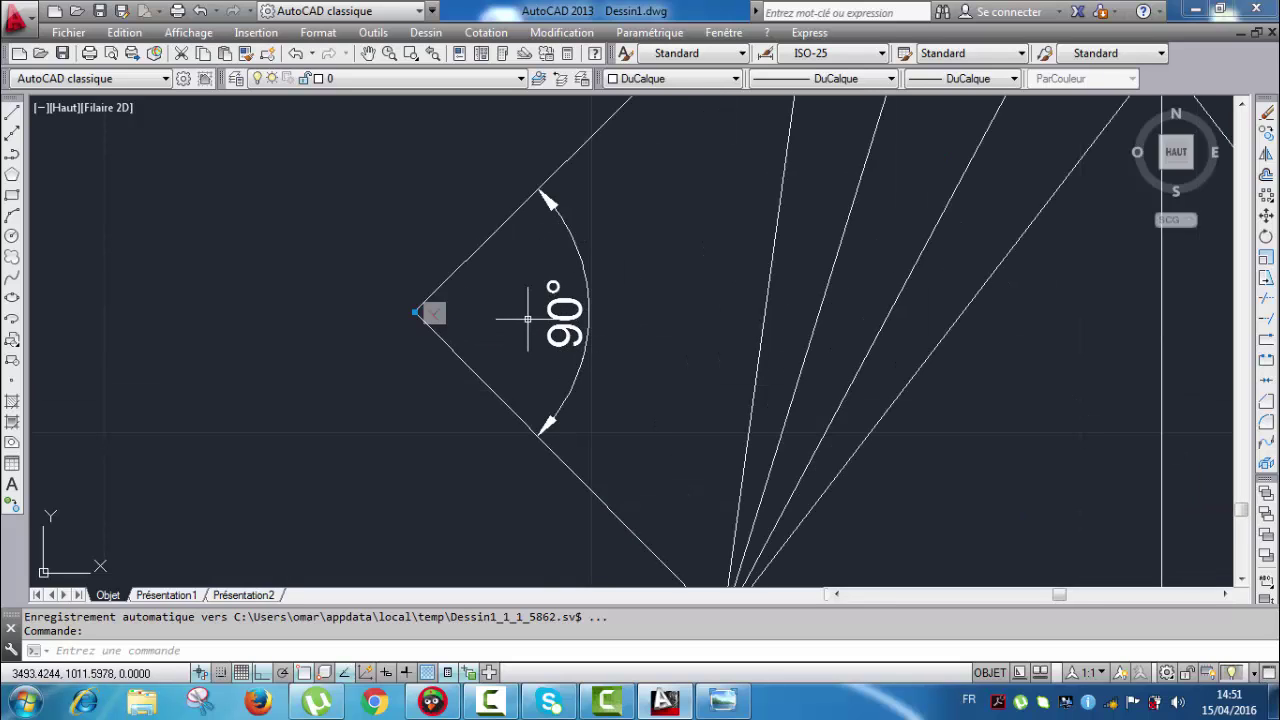
pyautogui.scroll(-4, 527, 319)
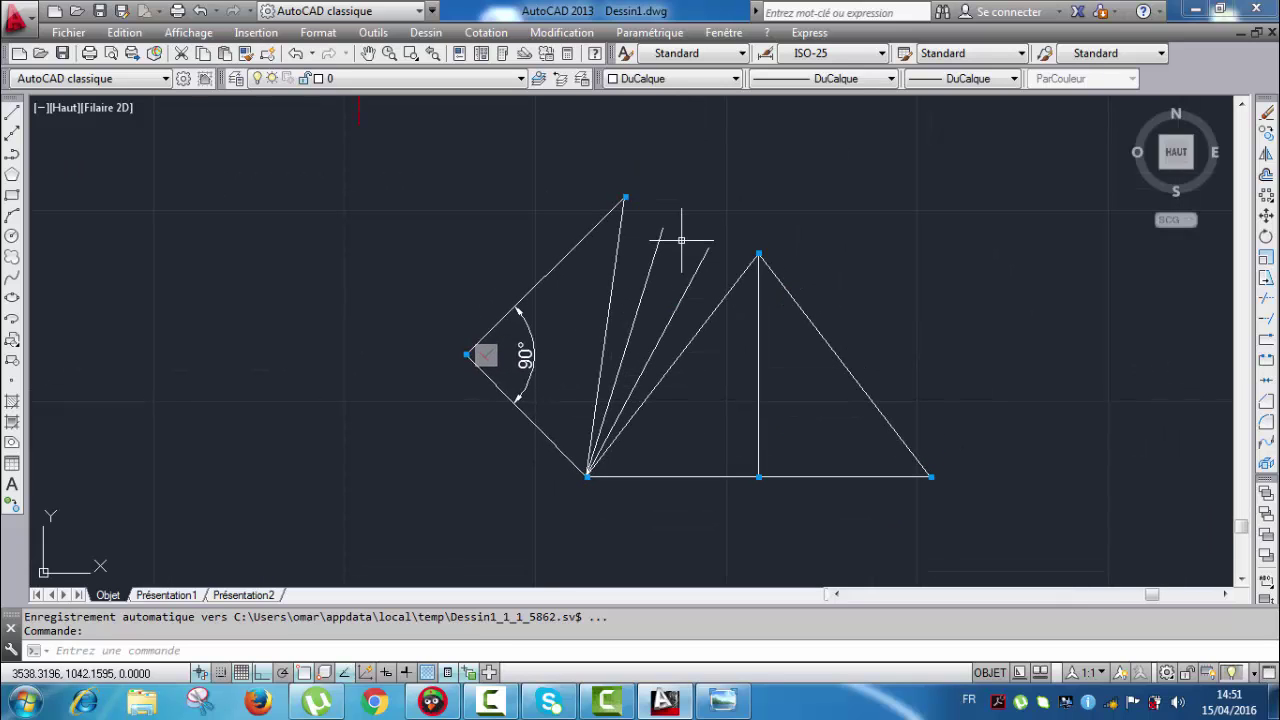
# Step: Mirror the left triangle's two edges, the three left fan lines and the angular dimension about the pattern's vertical centre line, keeping the originals
pyautogui.moveTo(695, 208); pyautogui.dragTo(676, 223, button='middle')
pyautogui.moveTo(591, 298); pyautogui.dragTo(591, 253, button='middle')
pyautogui.click(526, 246)
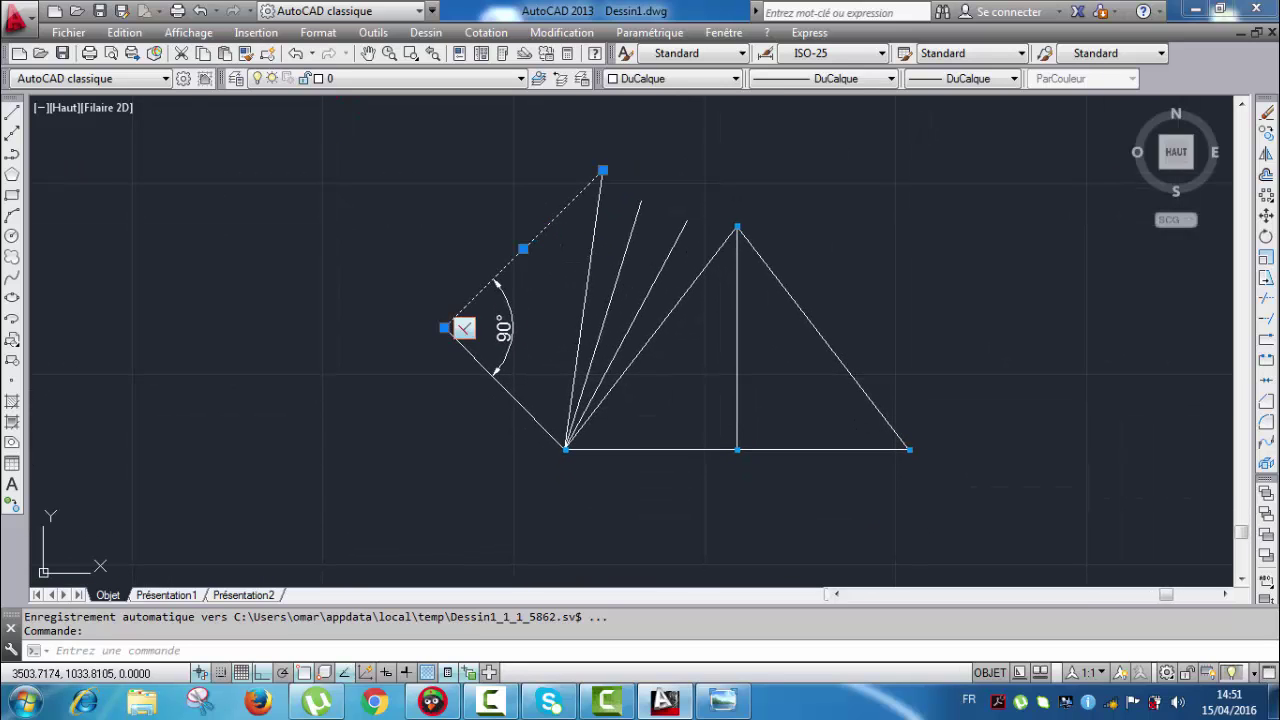
pyautogui.click(515, 400)
pyautogui.moveTo(563, 275); pyautogui.dragTo(447, 292, button='middle')
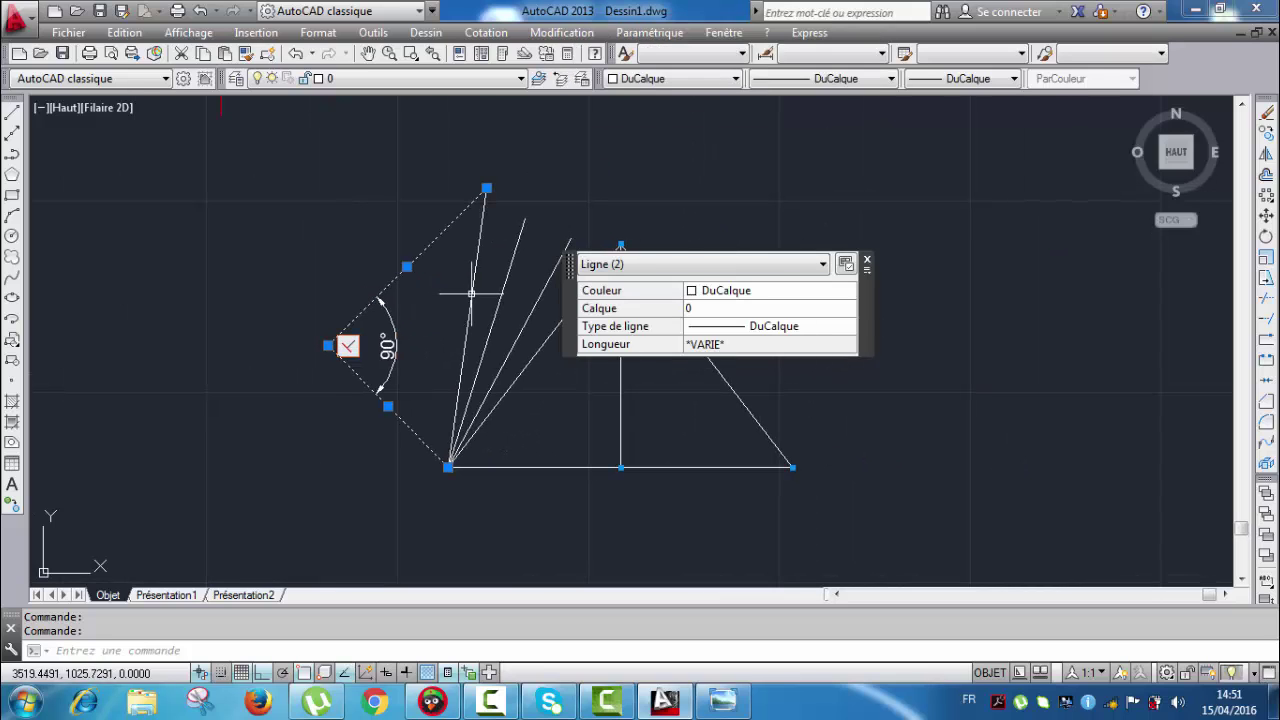
pyautogui.click(471, 293)
pyautogui.click(495, 311)
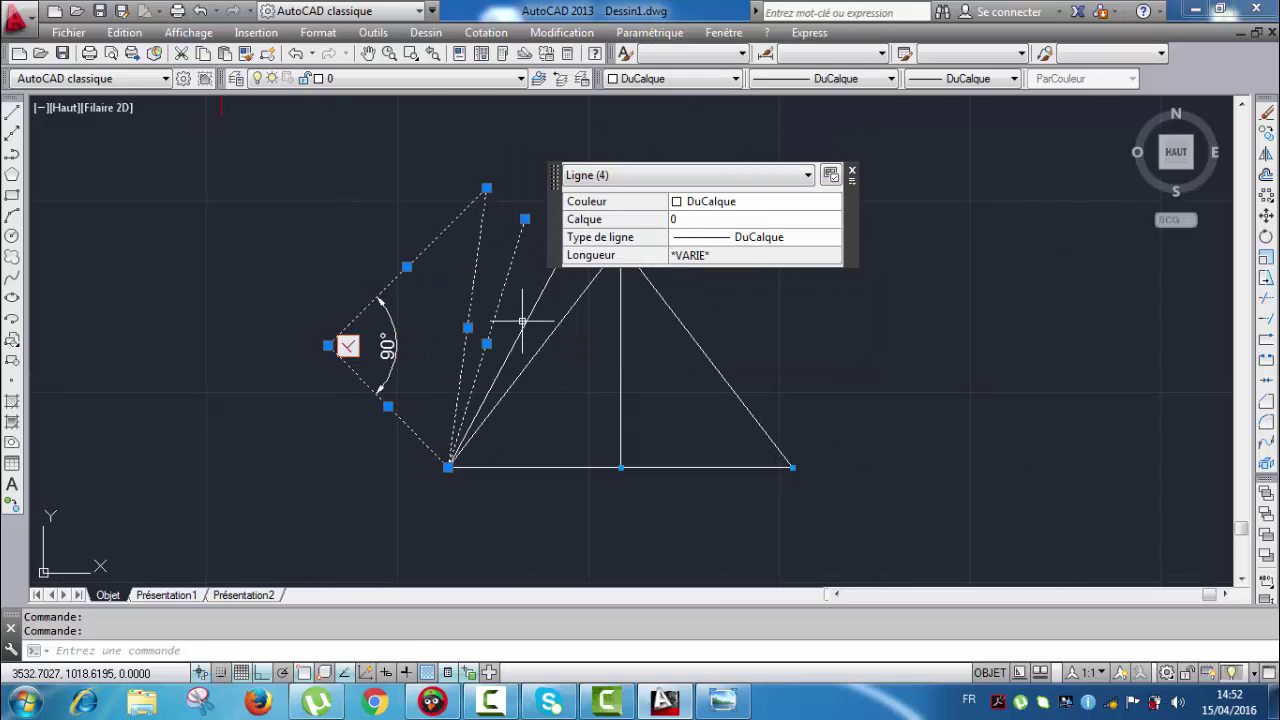
pyautogui.click(522, 321)
pyautogui.click(529, 326)
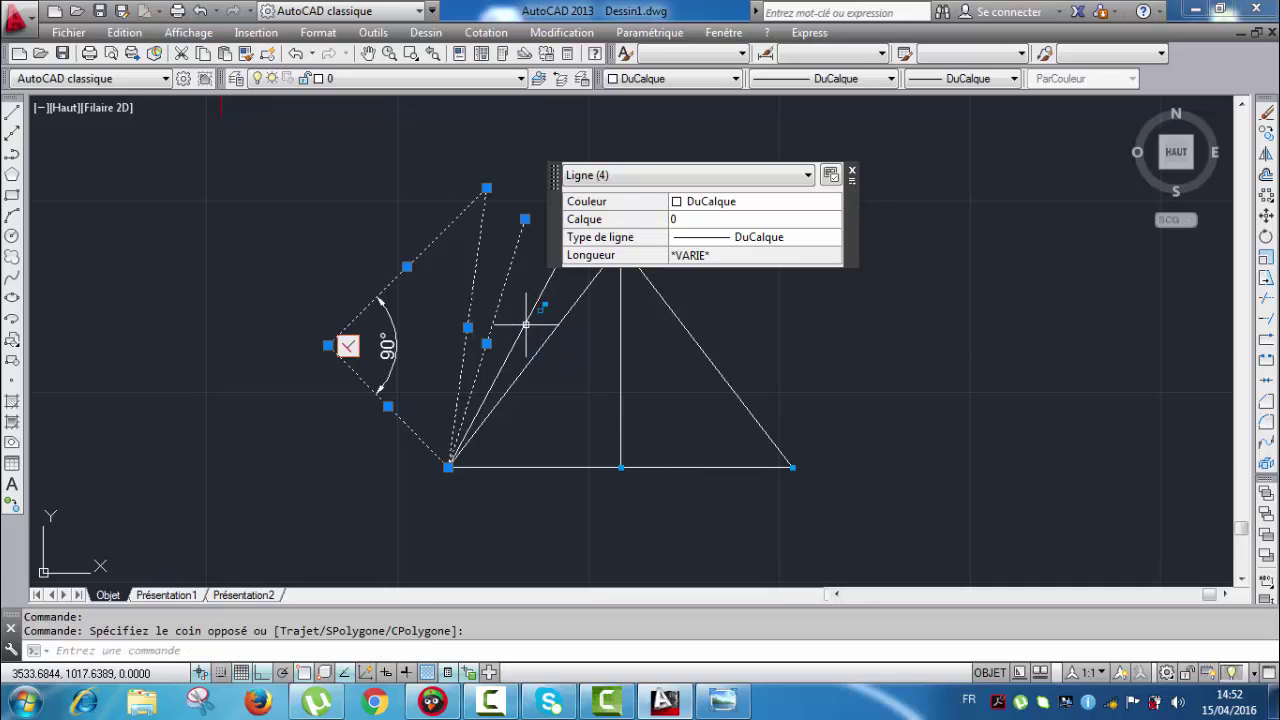
pyautogui.click(526, 324)
pyautogui.moveTo(550, 387)
pyautogui.mouseDown(button='middle')
pyautogui.moveTo(720, 434)
pyautogui.moveTo(684, 426)
pyautogui.mouseUp(button='middle')
pyautogui.click(457, 380)
pyautogui.scroll(-2, 725, 434)
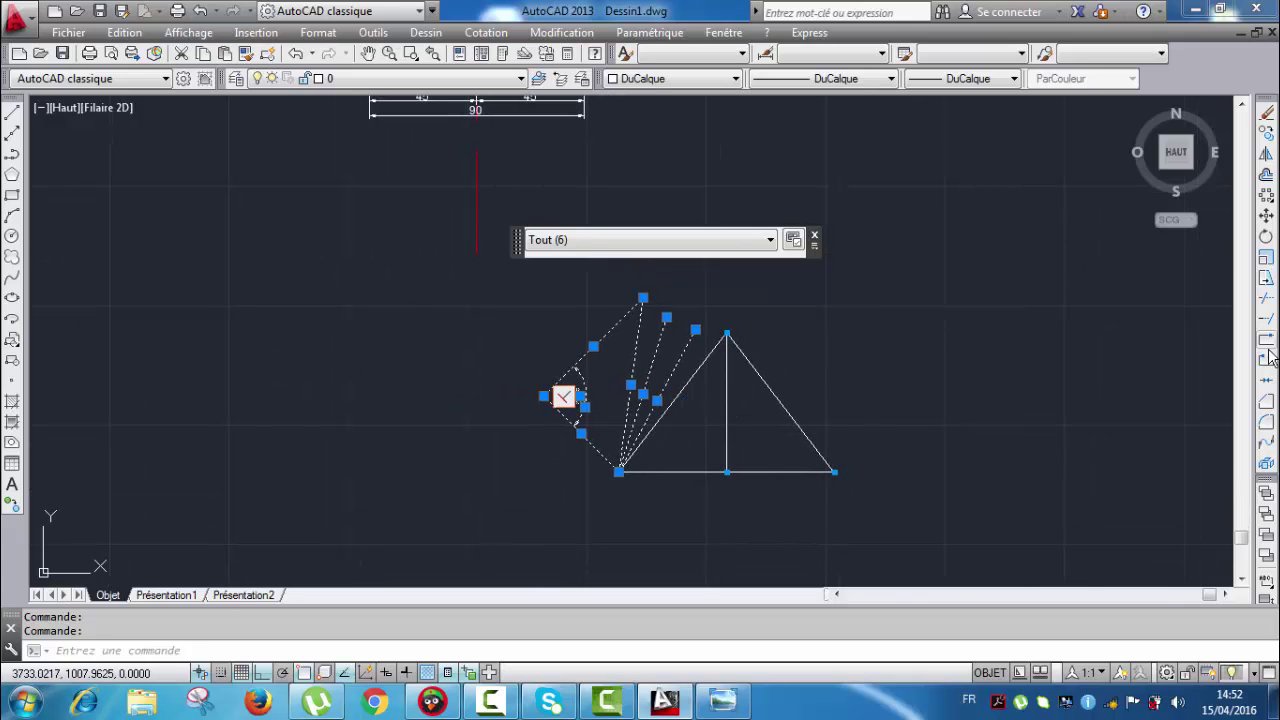
pyautogui.click(1265, 154)
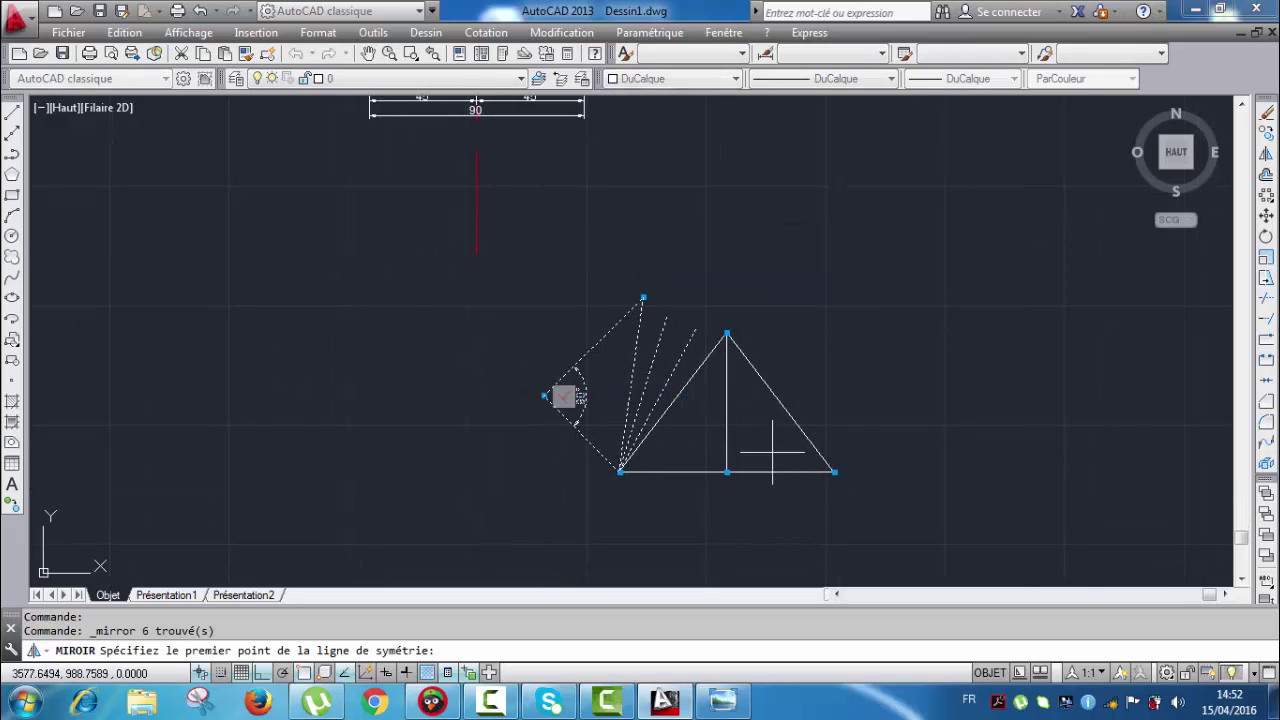
pyautogui.click(726, 471)
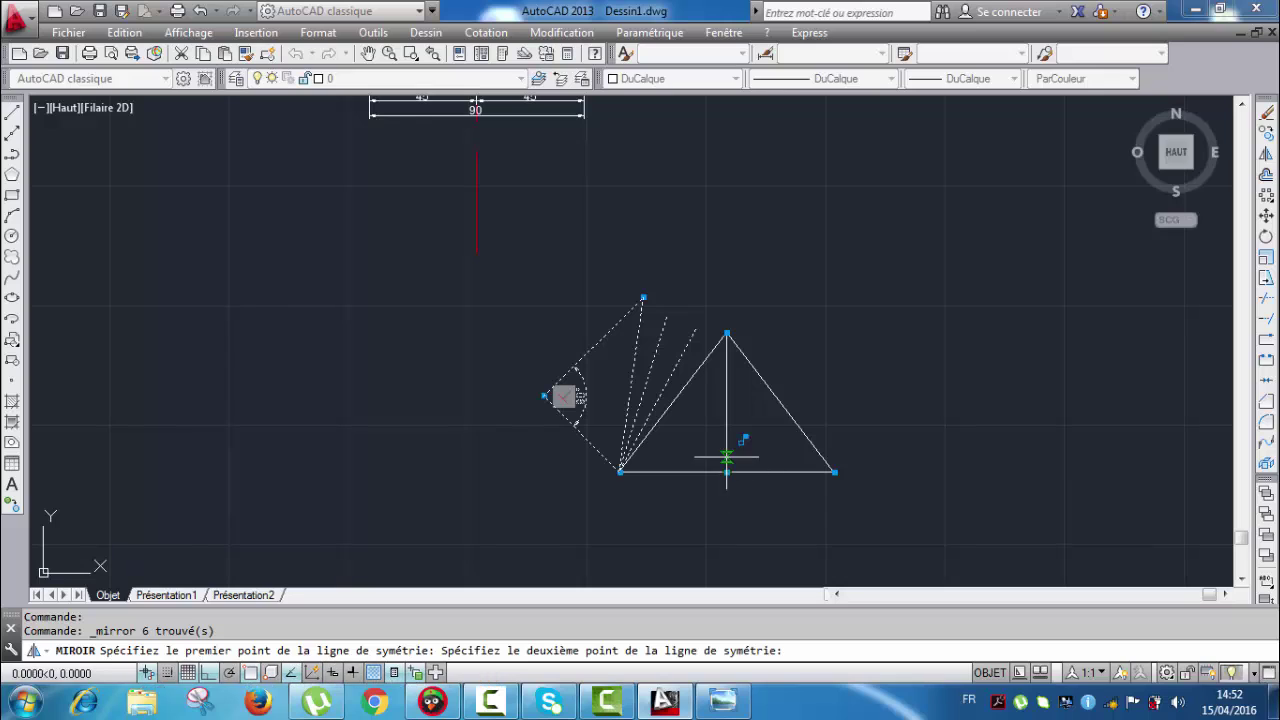
pyautogui.click(726, 332)
pyautogui.press('Return')
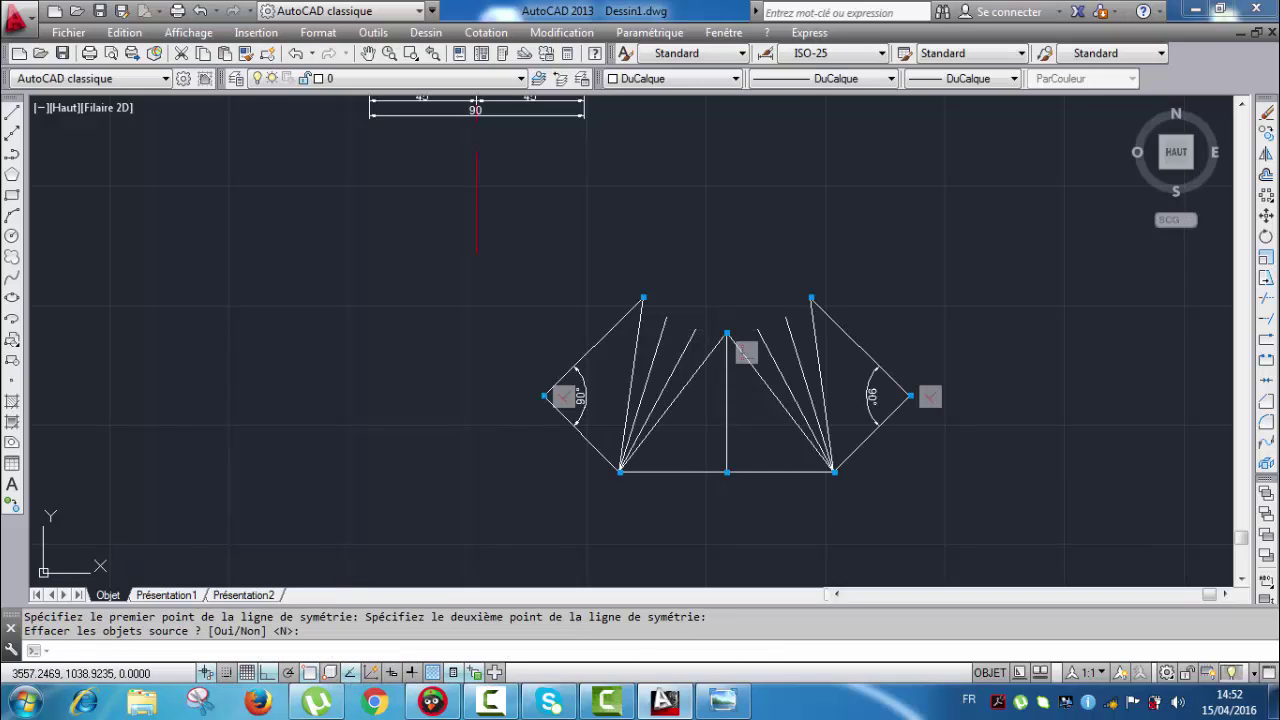
pyautogui.press('Escape')
# Step: Draw a fit-point spline from the upper-left corner through the fan line ends and central apex to the upper-right corner
pyautogui.scroll(2, 743, 294)
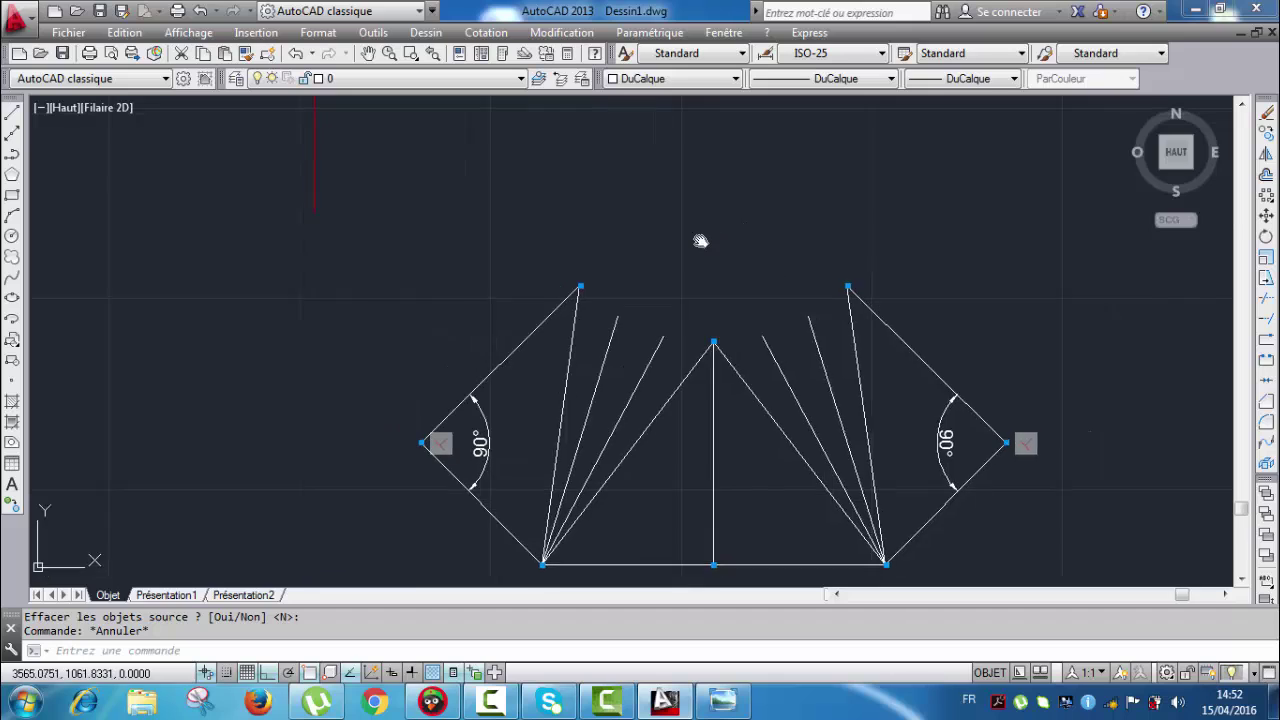
pyautogui.scroll(-2, 700, 245)
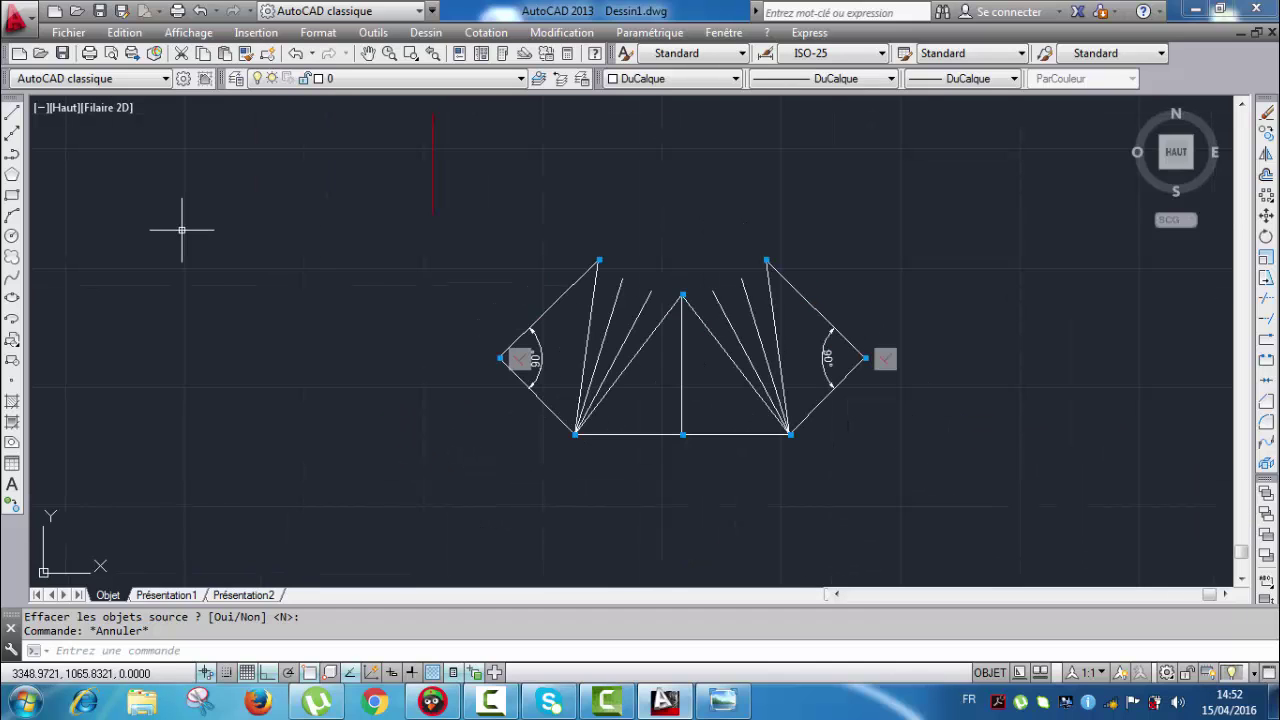
pyautogui.scroll(2, 684, 345)
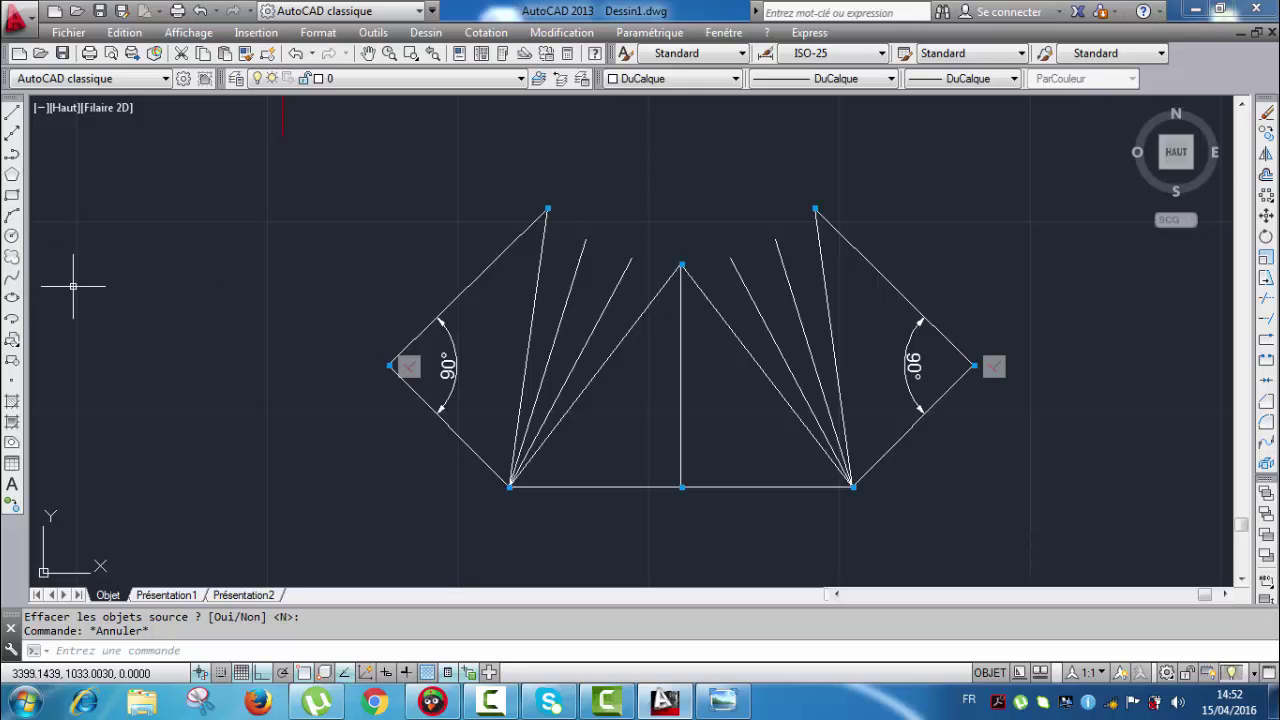
pyautogui.click(16, 288)
pyautogui.scroll(2, 560, 222)
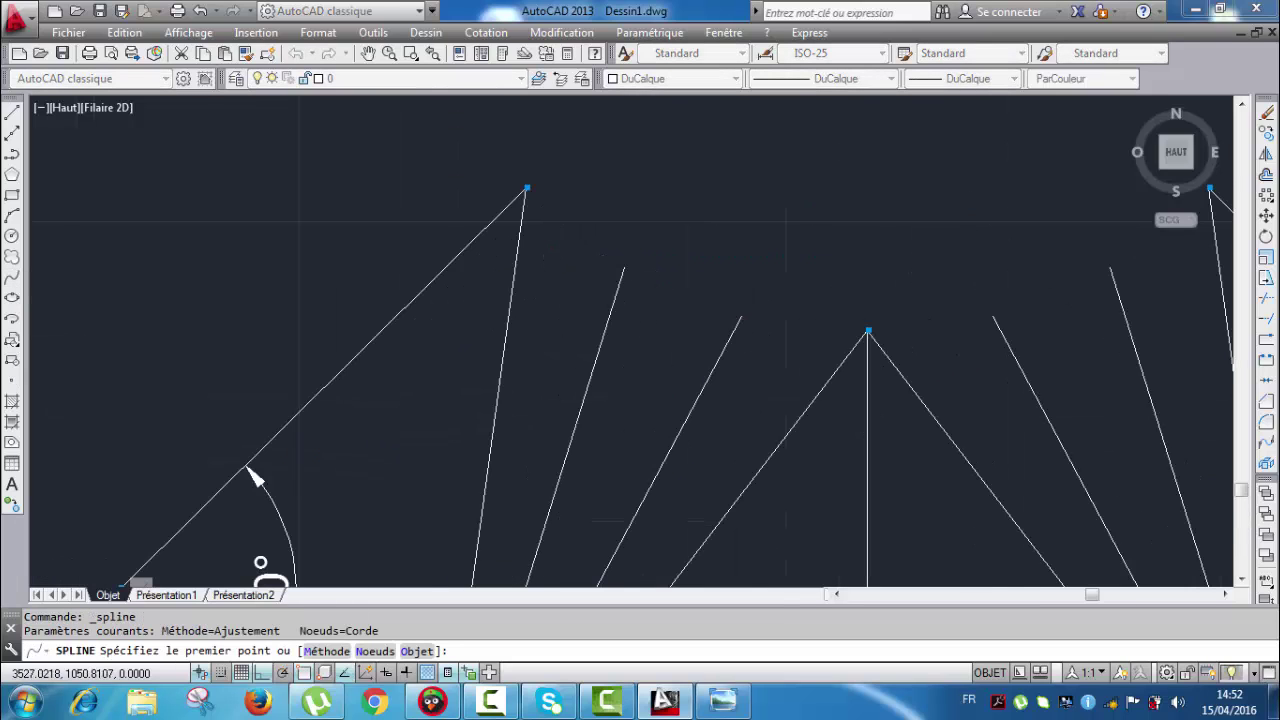
pyautogui.click(526, 187)
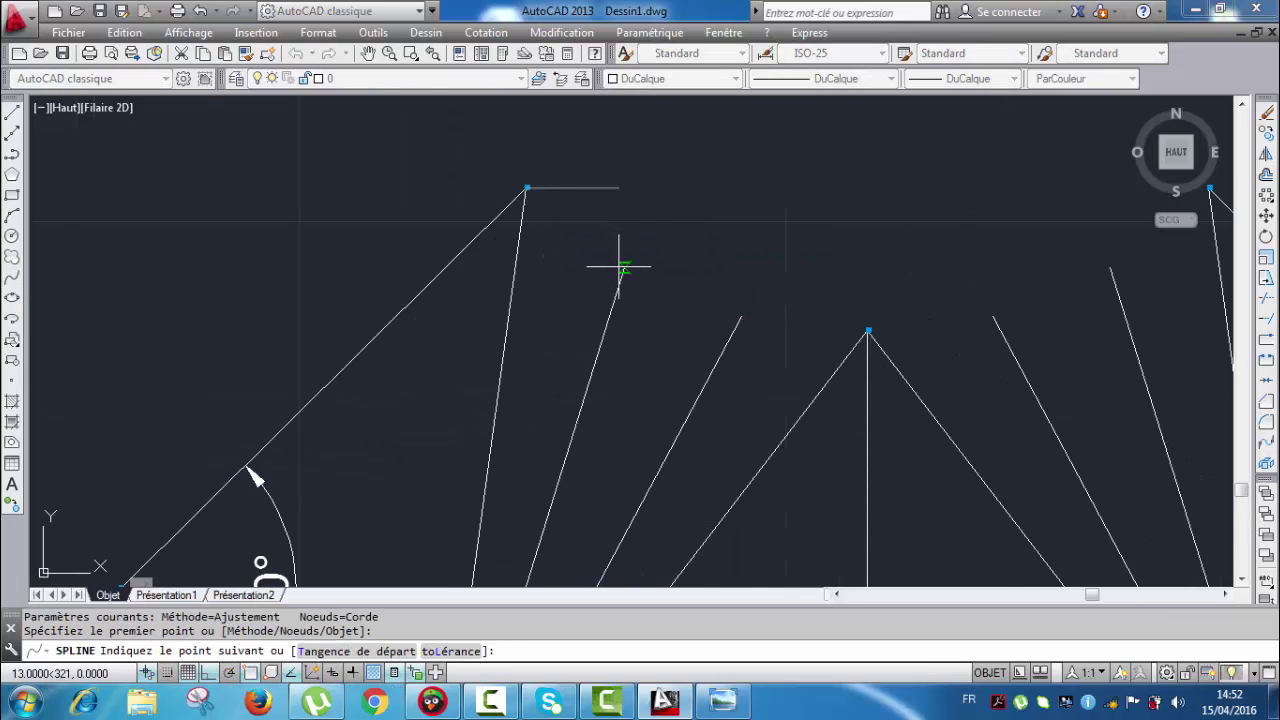
pyautogui.click(624, 267)
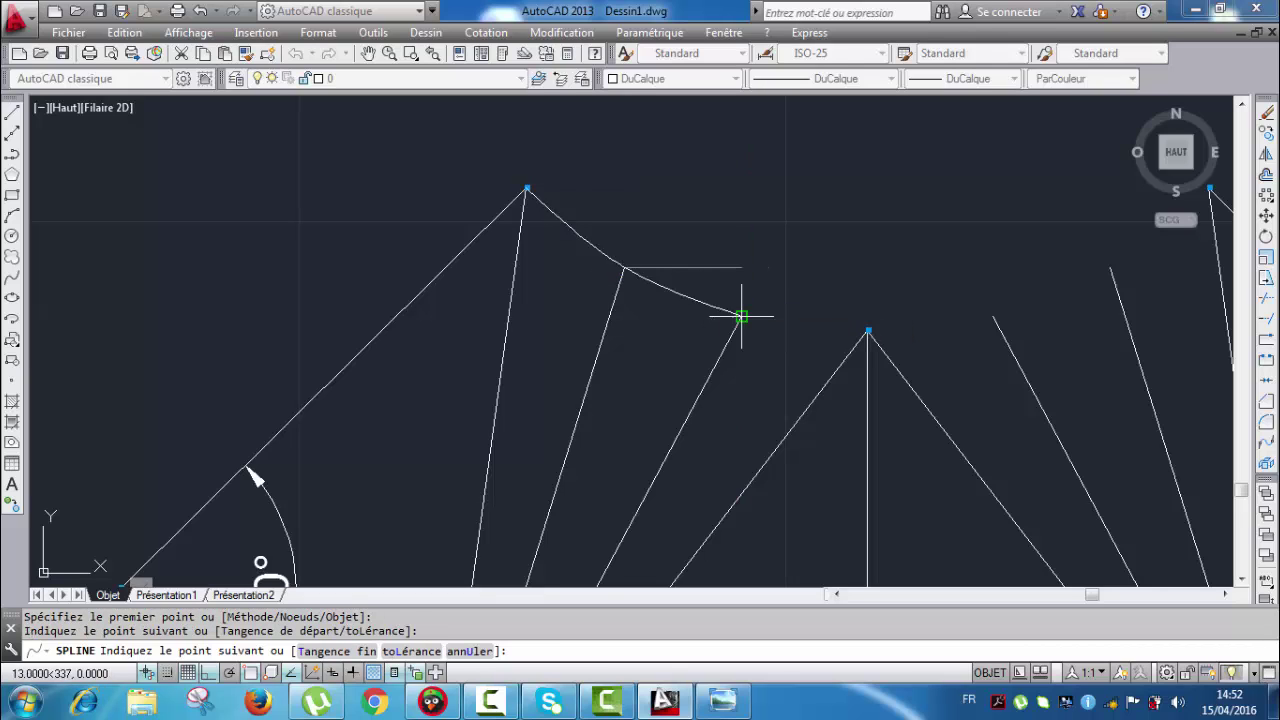
pyautogui.click(741, 316)
pyautogui.moveTo(741, 316); pyautogui.dragTo(648, 331, button='middle')
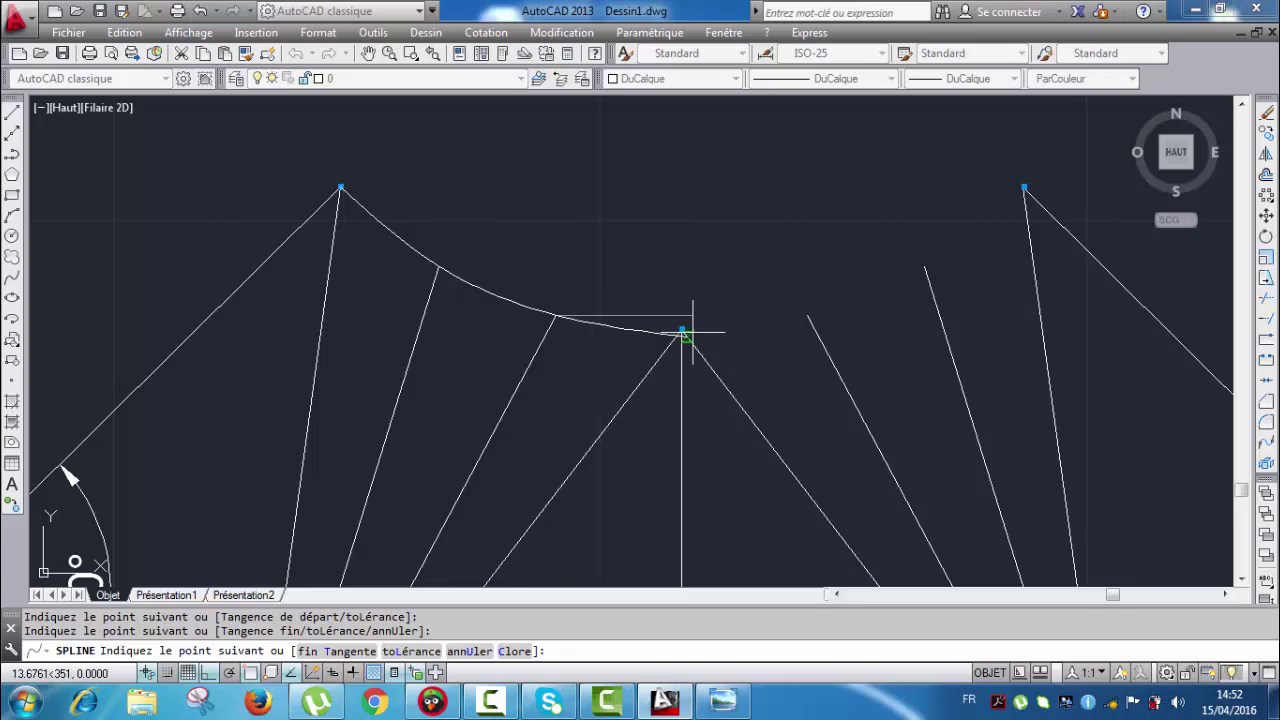
pyautogui.click(681, 329)
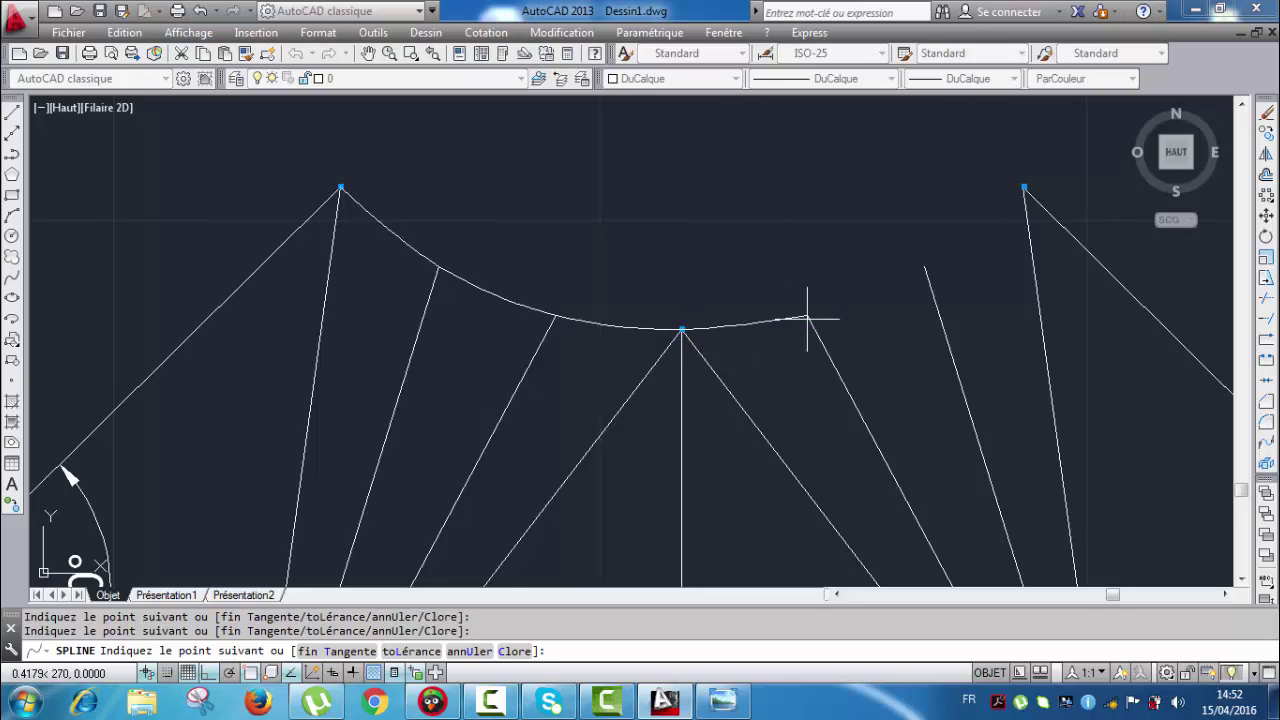
pyautogui.moveTo(893, 298); pyautogui.dragTo(777, 347, button='middle')
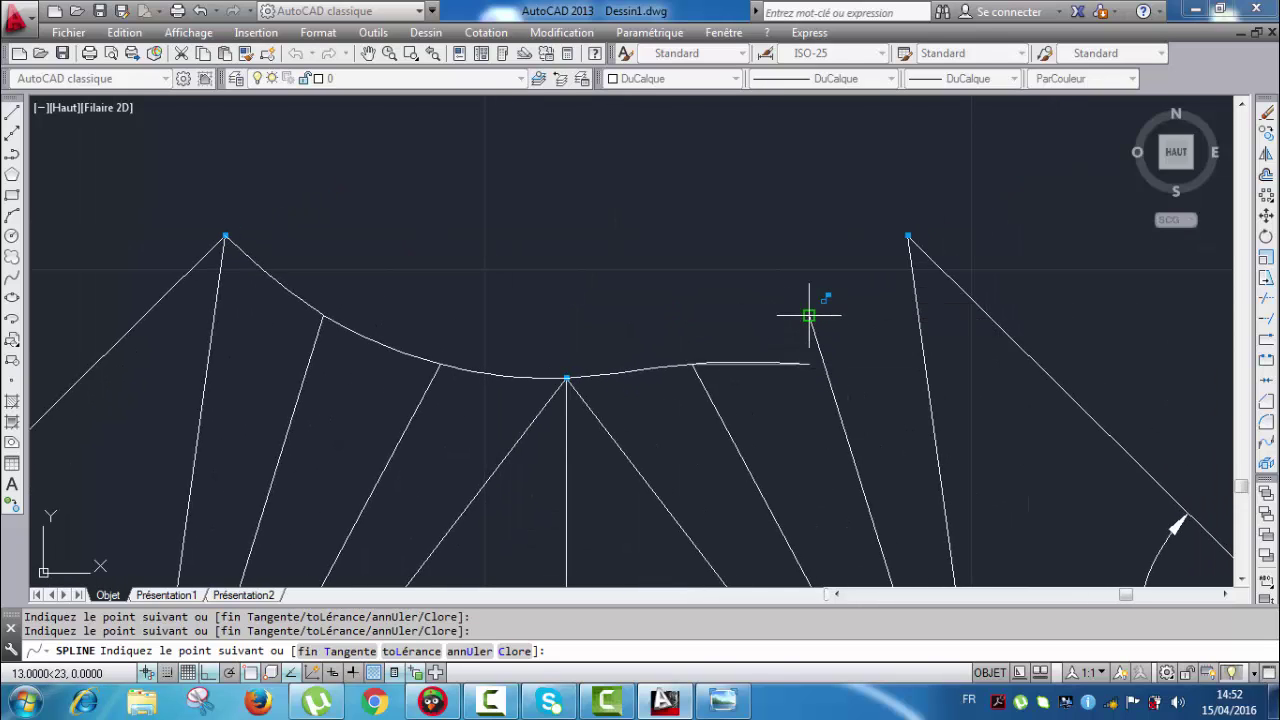
pyautogui.click(810, 317)
pyautogui.click(907, 236)
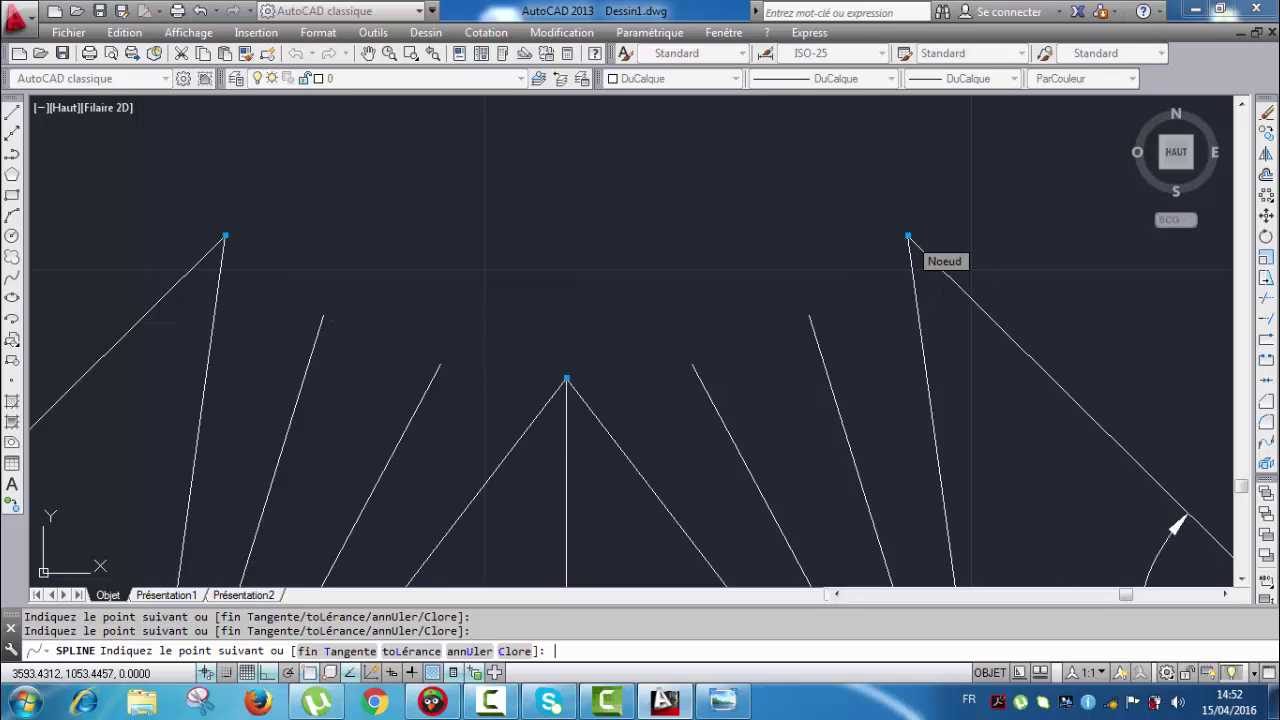
pyautogui.press('Return')
pyautogui.scroll(-6, 620, 260)
pyautogui.moveTo(662, 328)
pyautogui.mouseDown(button='middle')
pyautogui.moveTo(652, 308)
pyautogui.moveTo(674, 337)
pyautogui.mouseUp(button='middle')
pyautogui.scroll(3, 690, 320)
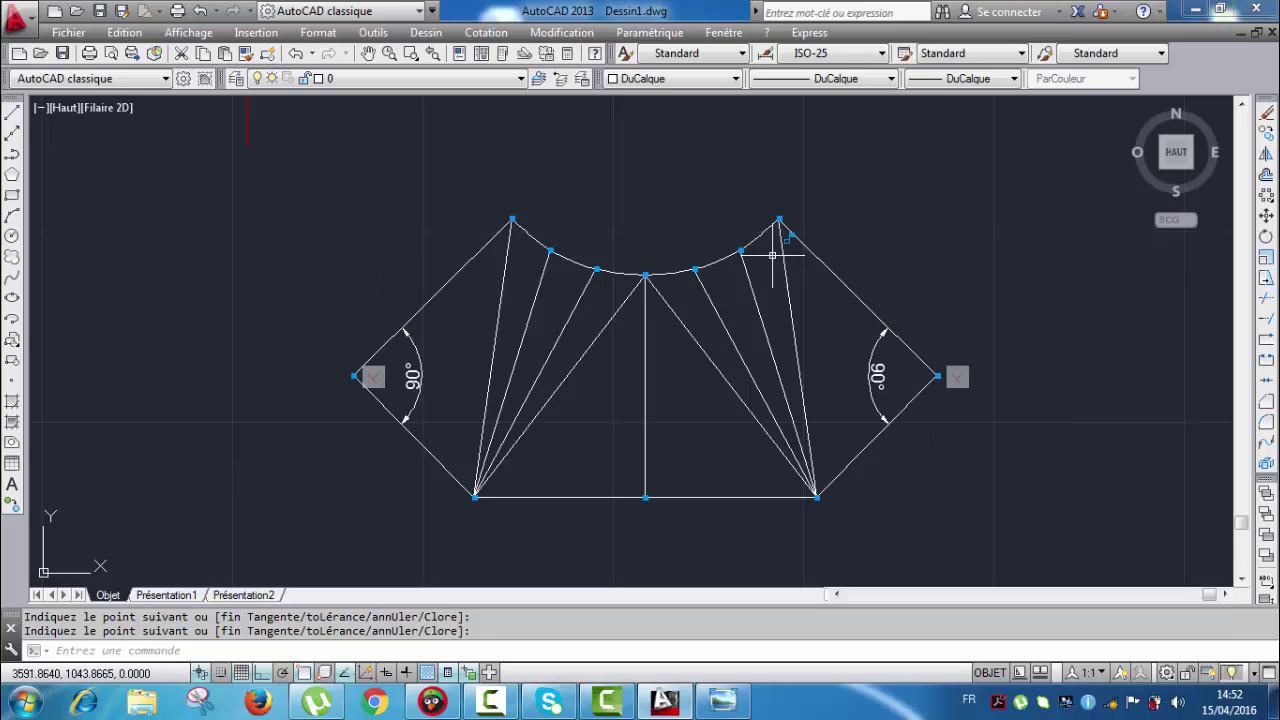
pyautogui.moveTo(851, 251)
pyautogui.mouseDown(button='middle')
pyautogui.moveTo(814, 271)
pyautogui.moveTo(823, 232)
pyautogui.mouseUp(button='middle')
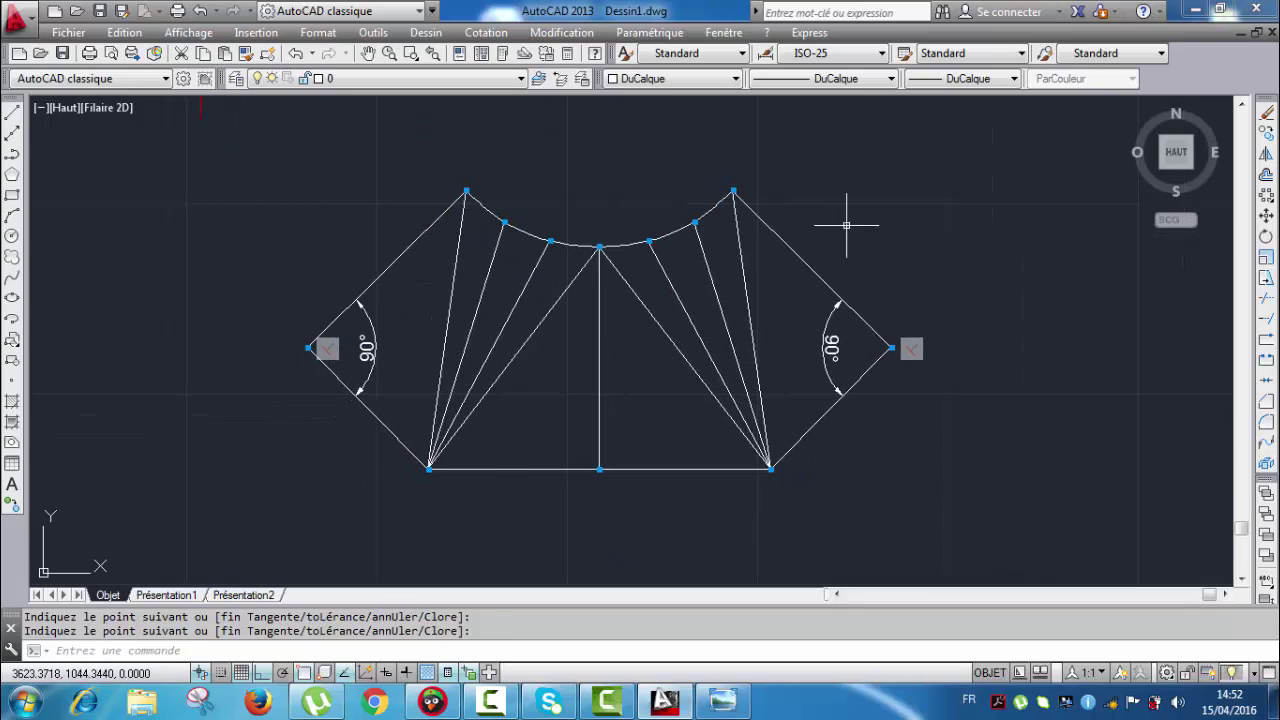
pyautogui.moveTo(860, 204); pyautogui.dragTo(860, 240, button='middle')
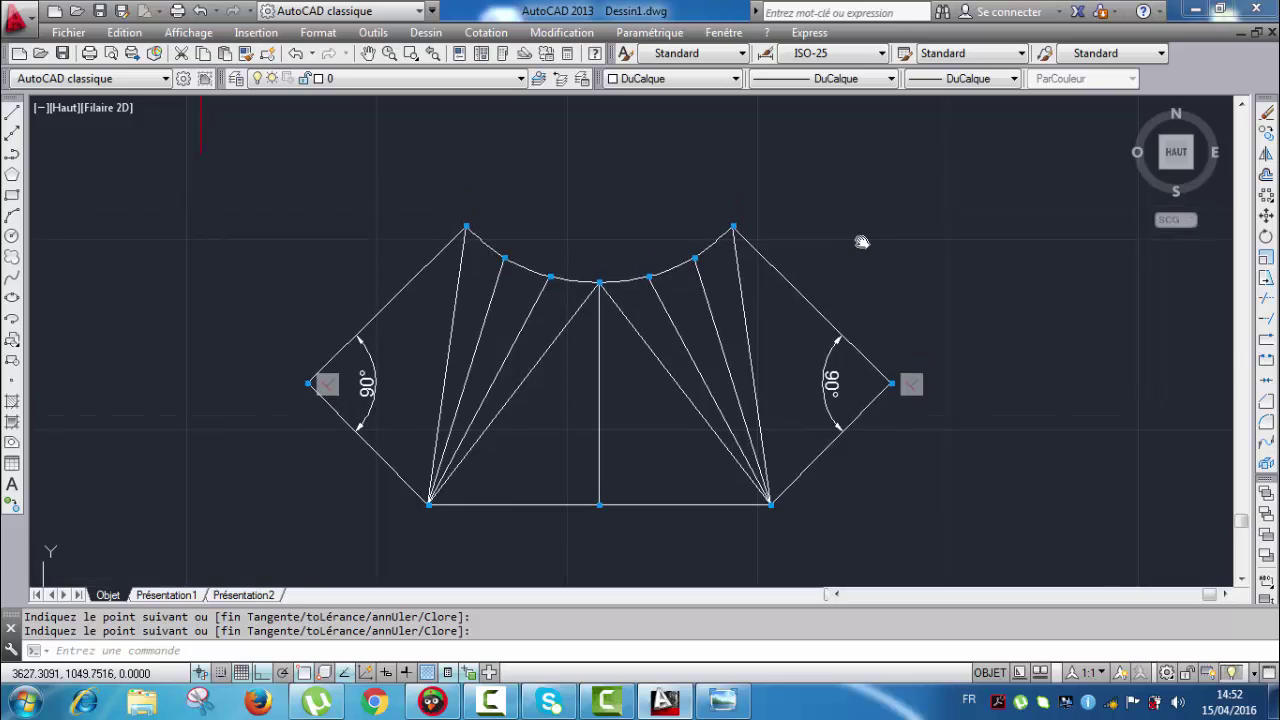
pyautogui.click(490, 33)
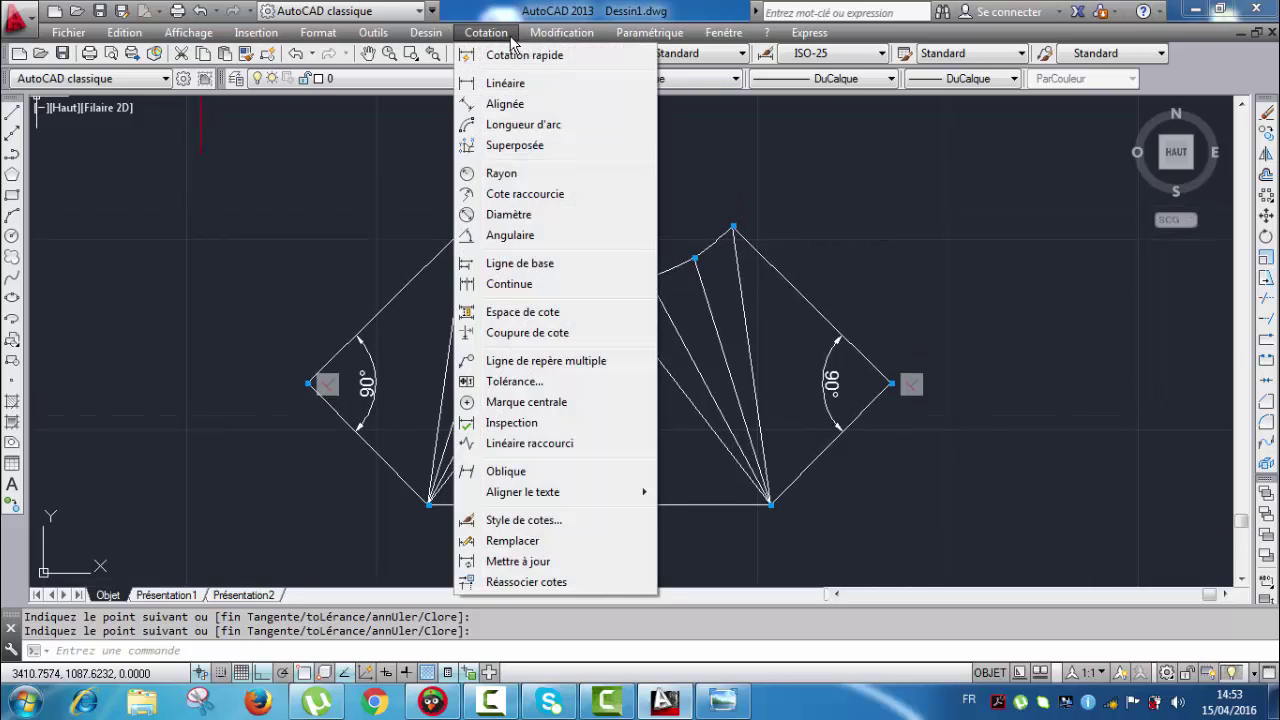
pyautogui.click(505, 104)
pyautogui.scroll(2, 790, 228)
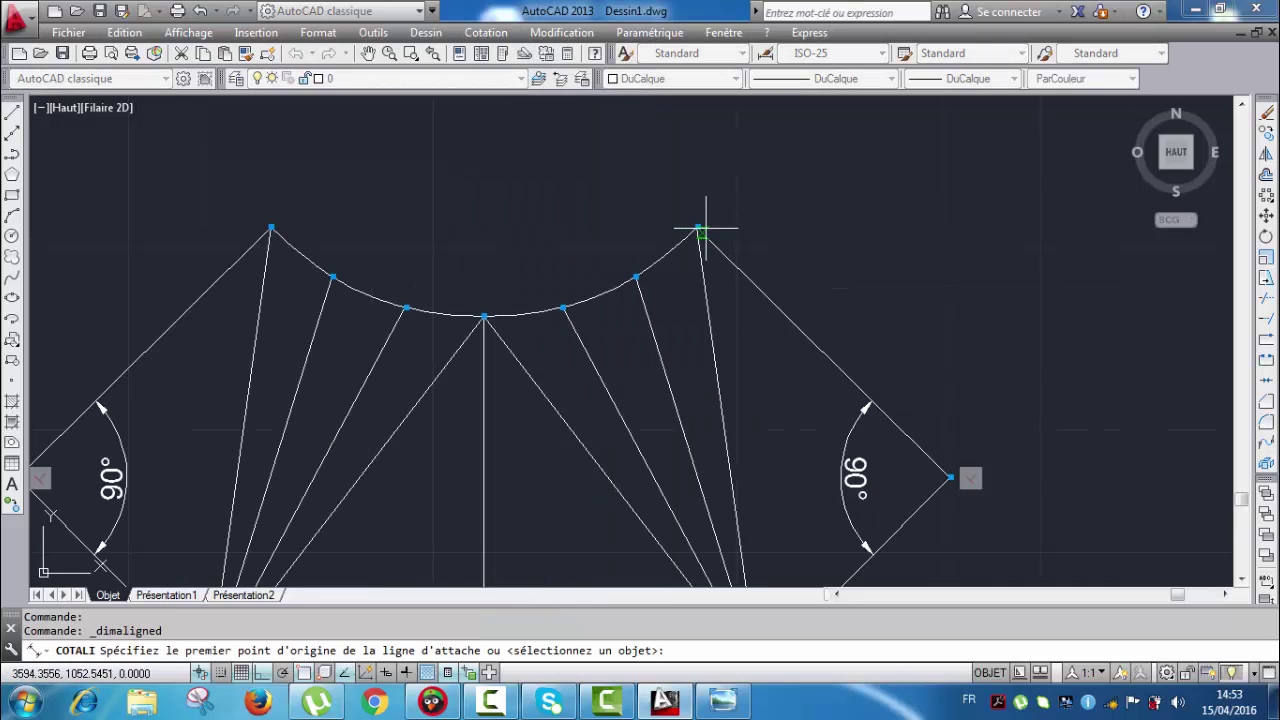
pyautogui.press('Escape')
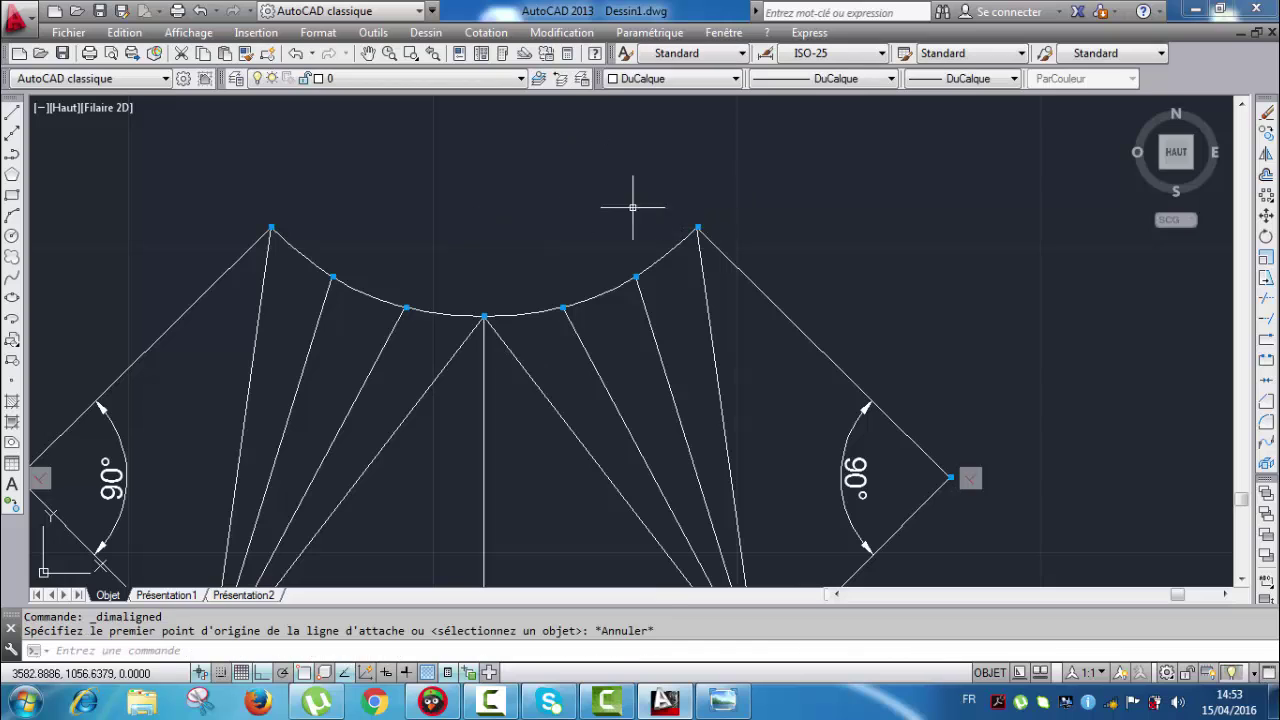
# Step: Add an aligned dimension to the flat pattern's upper-right sloping edge, from the spline's end to the right vertex, placing it outside the outline
pyautogui.click(490, 33)
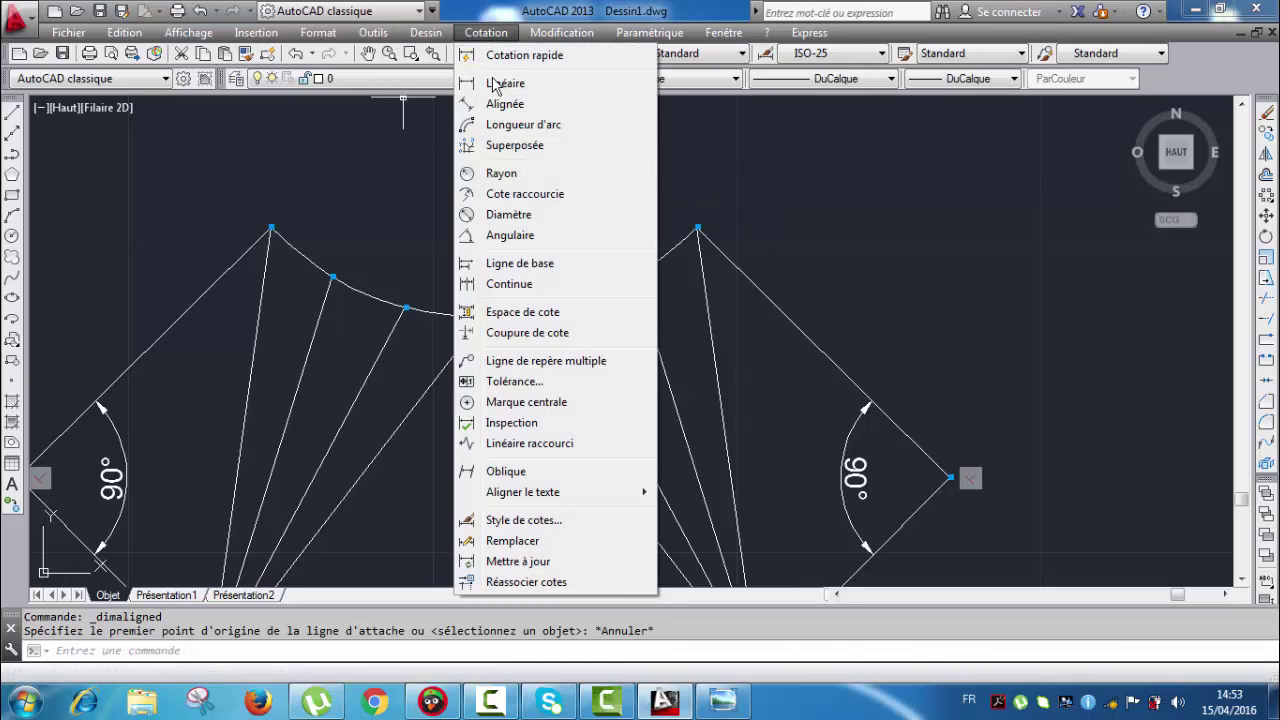
pyautogui.click(505, 105)
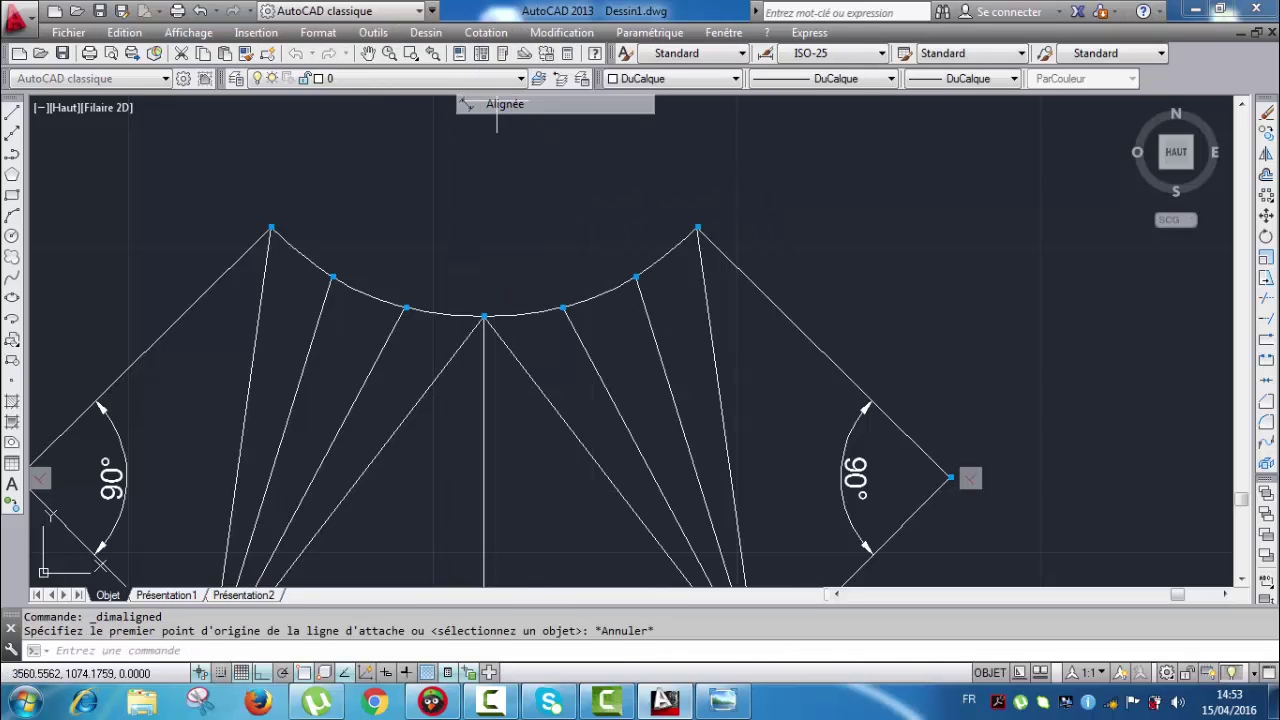
pyautogui.click(697, 229)
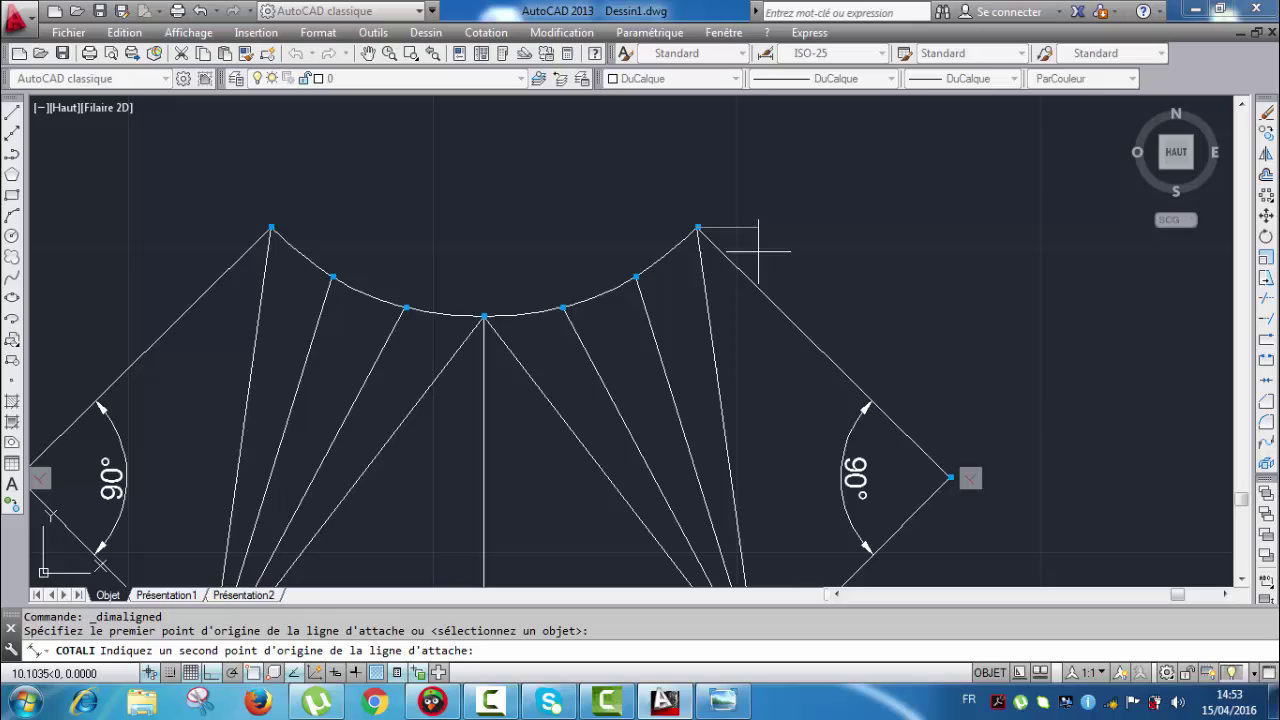
pyautogui.click(957, 474)
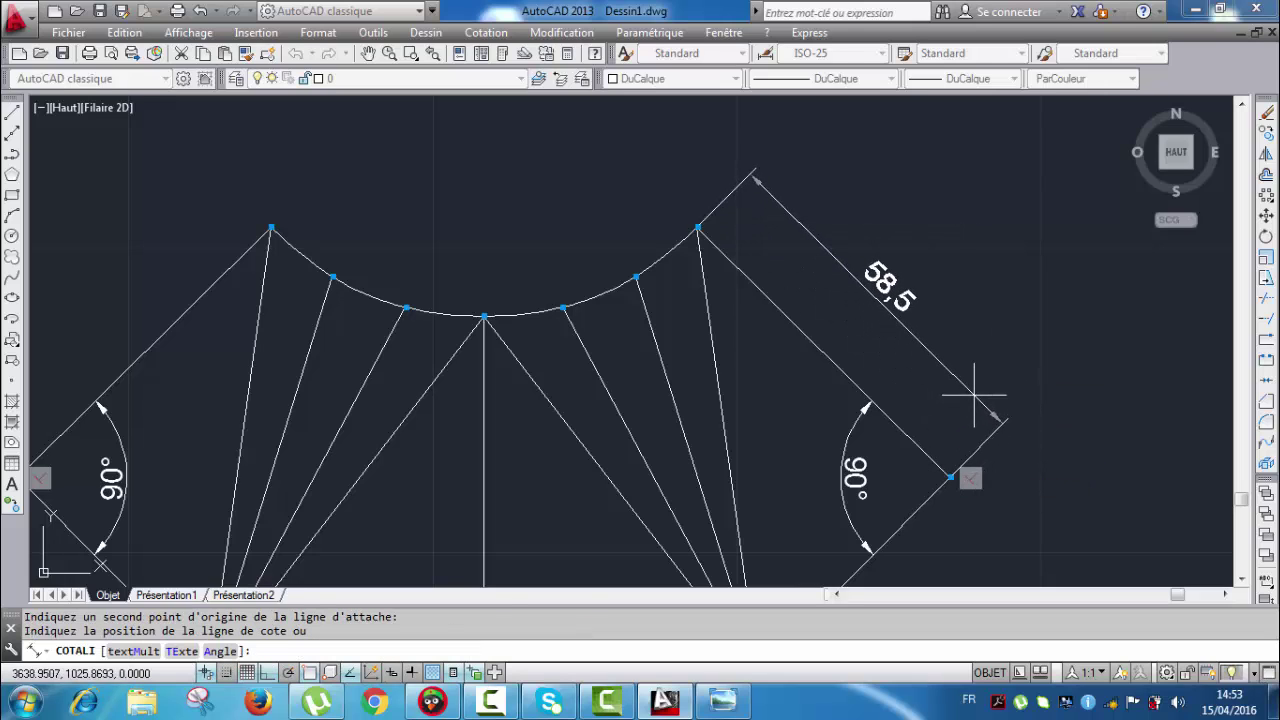
pyautogui.click(976, 393)
pyautogui.scroll(2, 910, 267)
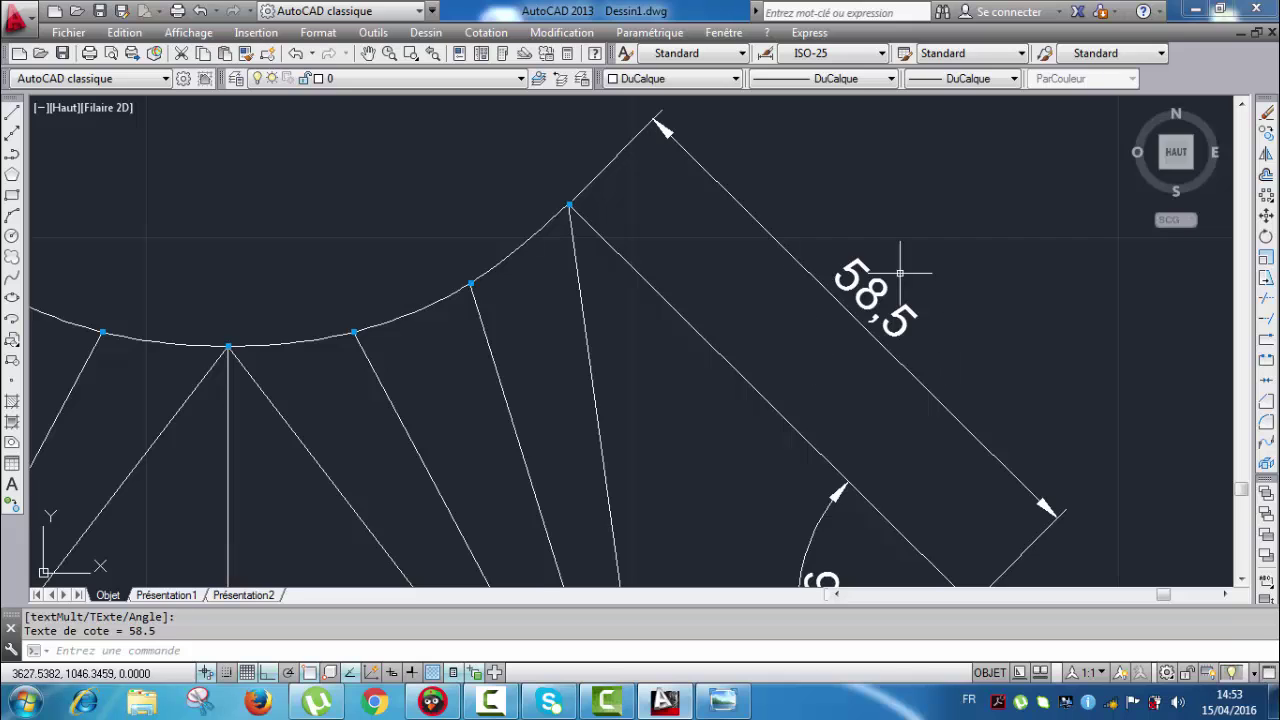
pyautogui.scroll(-2, 891, 270)
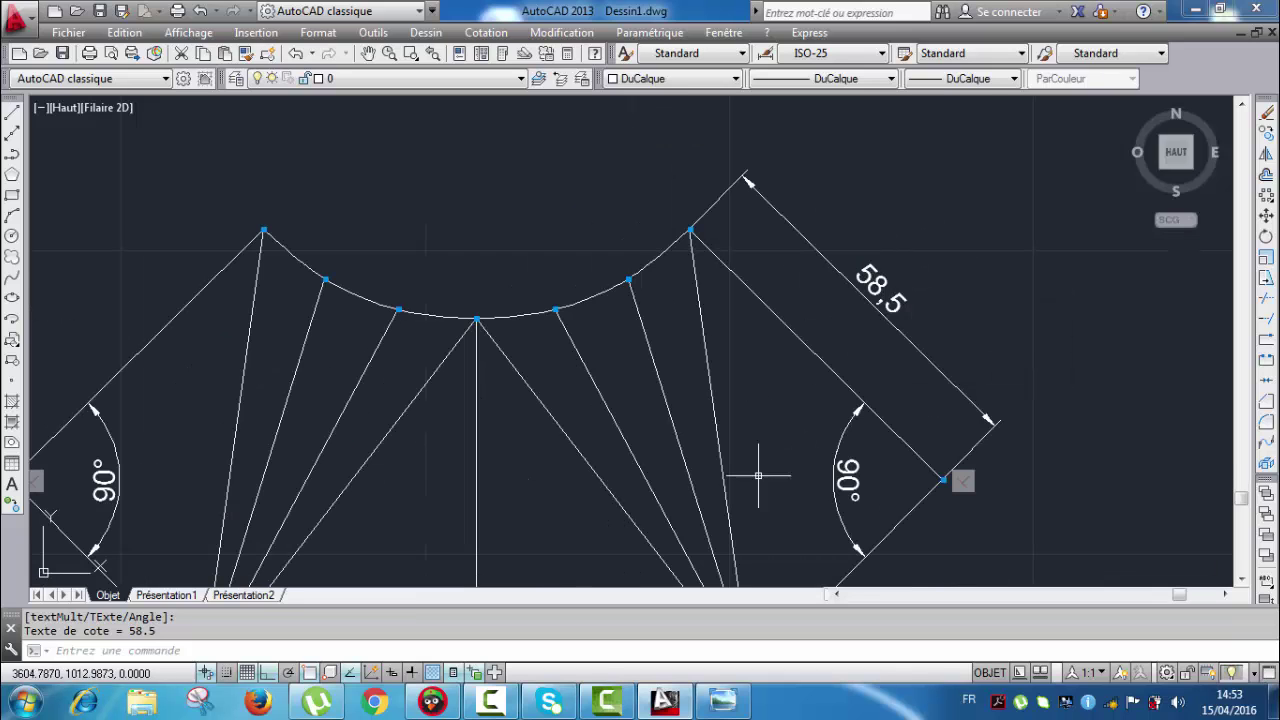
# Step: Add an aligned dimension to the flat pattern's upper-left sloping edge, from the spline's start to the left vertex, placing it outside the outline
pyautogui.scroll(-1, 900, 330)
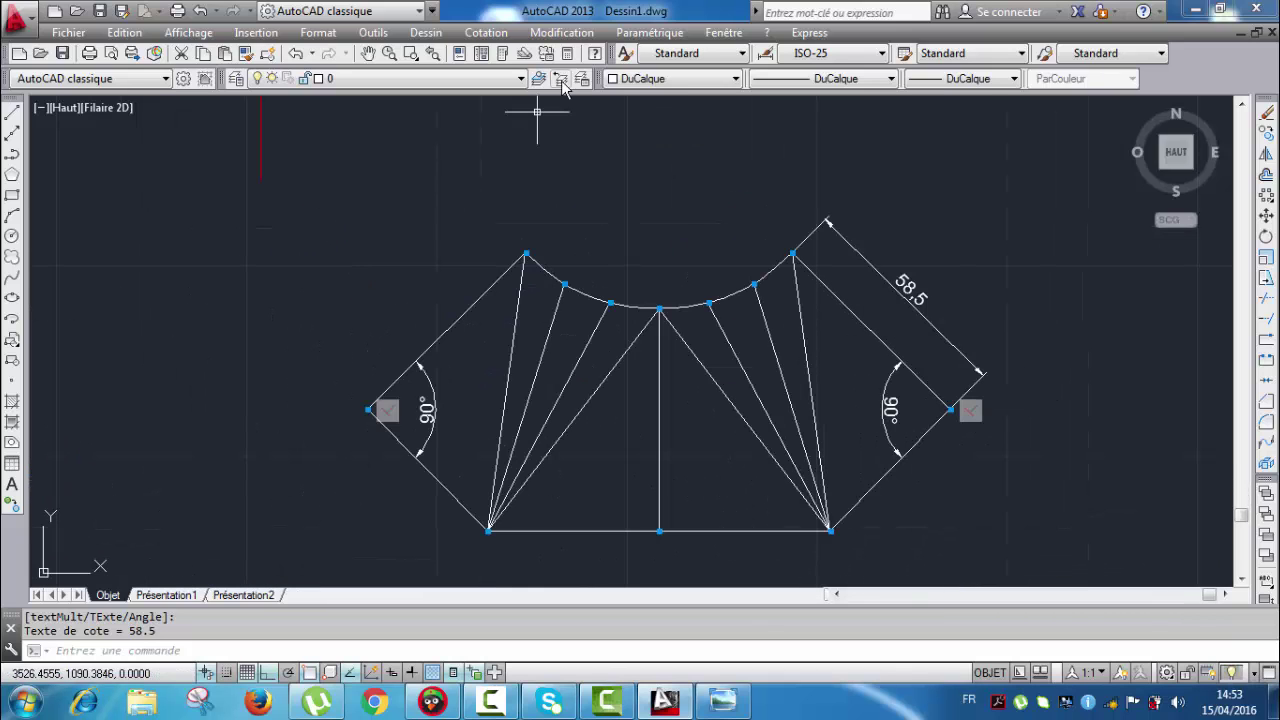
pyautogui.click(486, 32)
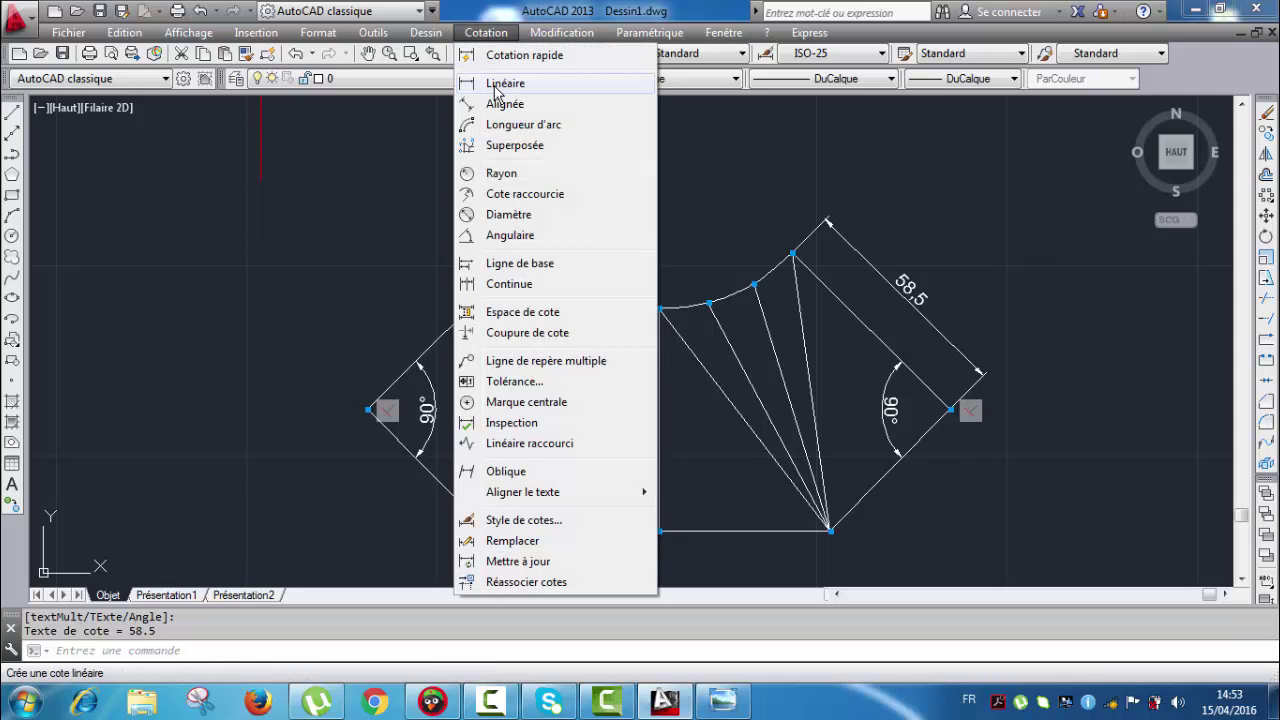
pyautogui.click(475, 106)
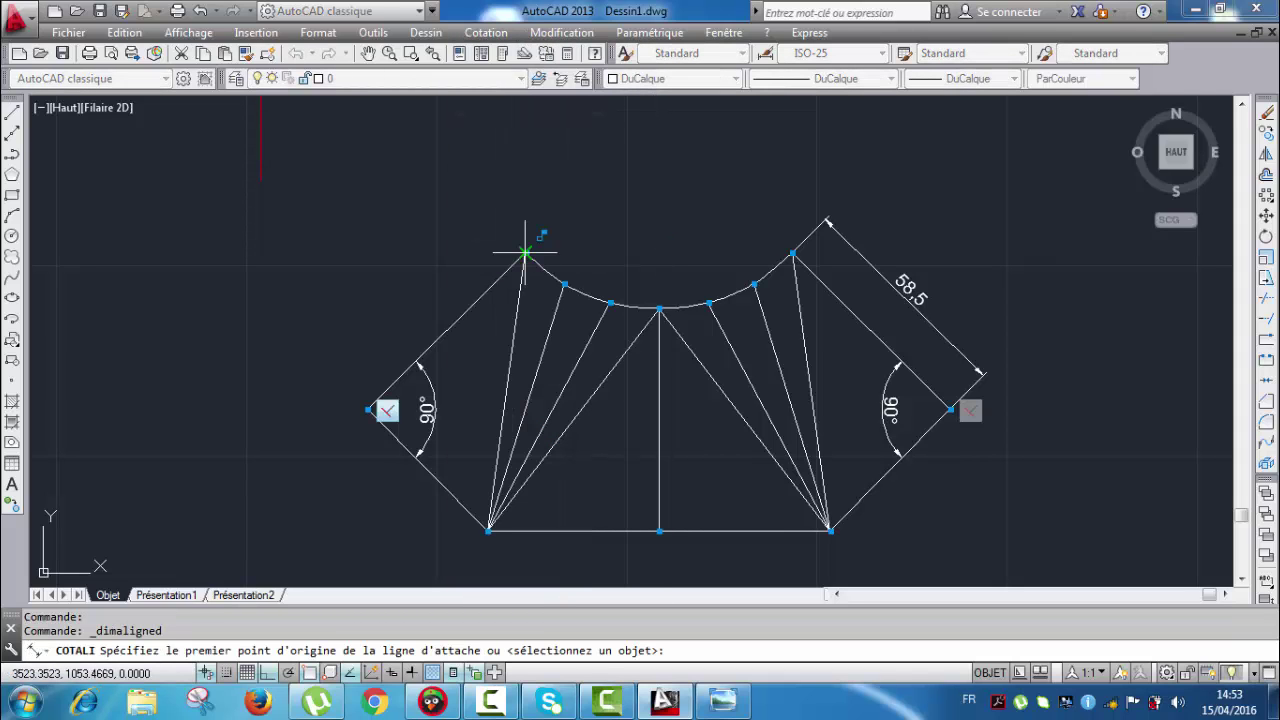
pyautogui.click(525, 252)
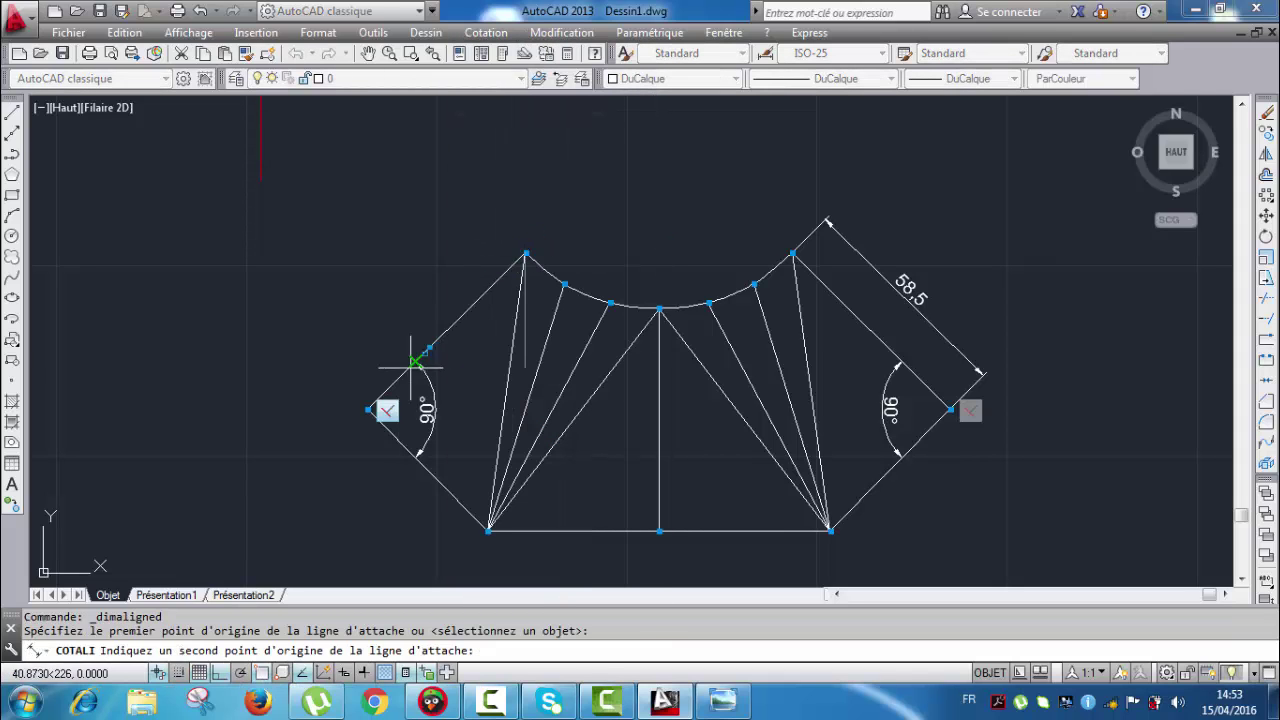
pyautogui.click(371, 409)
pyautogui.click(345, 367)
pyautogui.moveTo(590, 388); pyautogui.dragTo(531, 344, button='middle')
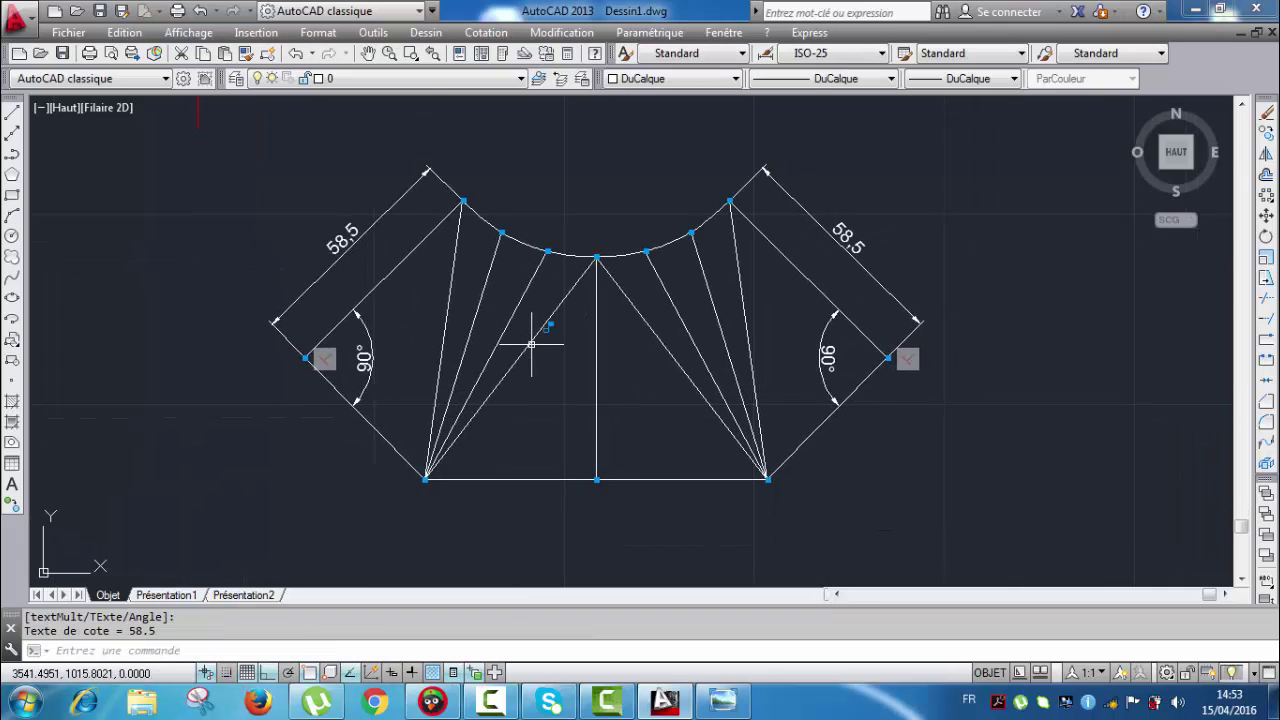
# Step: Add a horizontal linear dimension to the flat pattern's base edge between its two lower corners, placing it below the outline
pyautogui.scroll(-2, 572, 360)
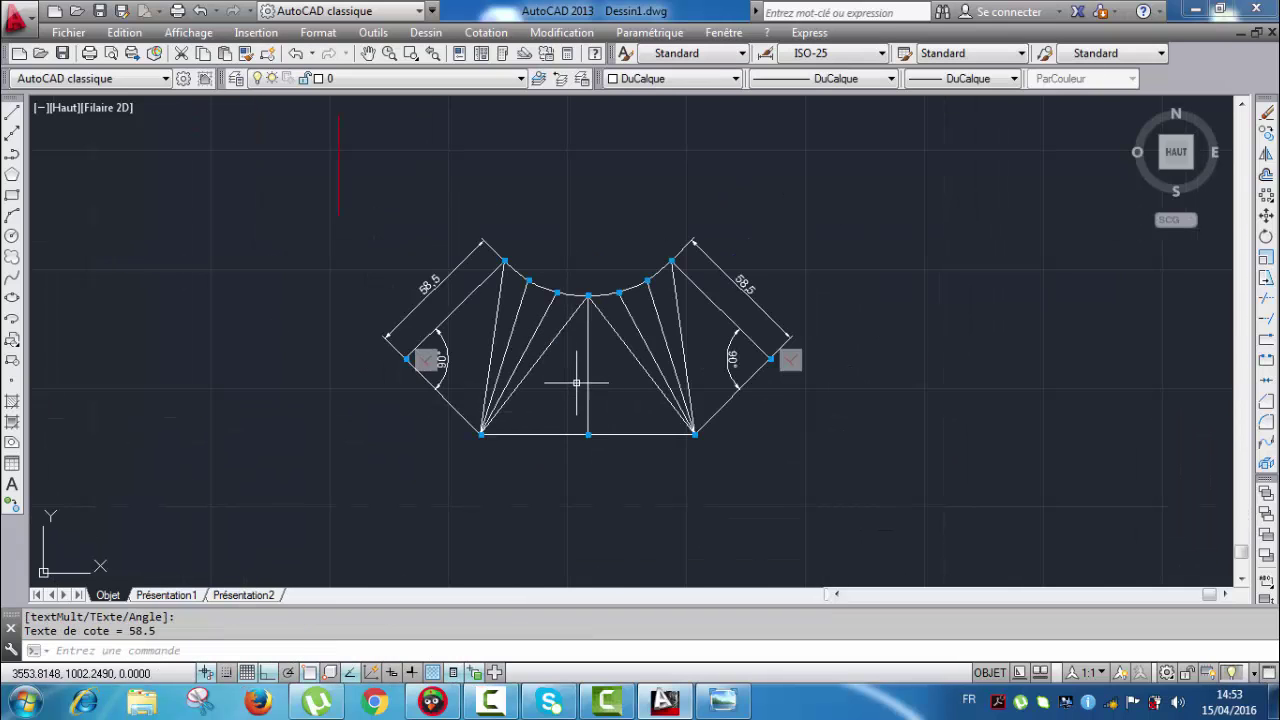
pyautogui.click(487, 32)
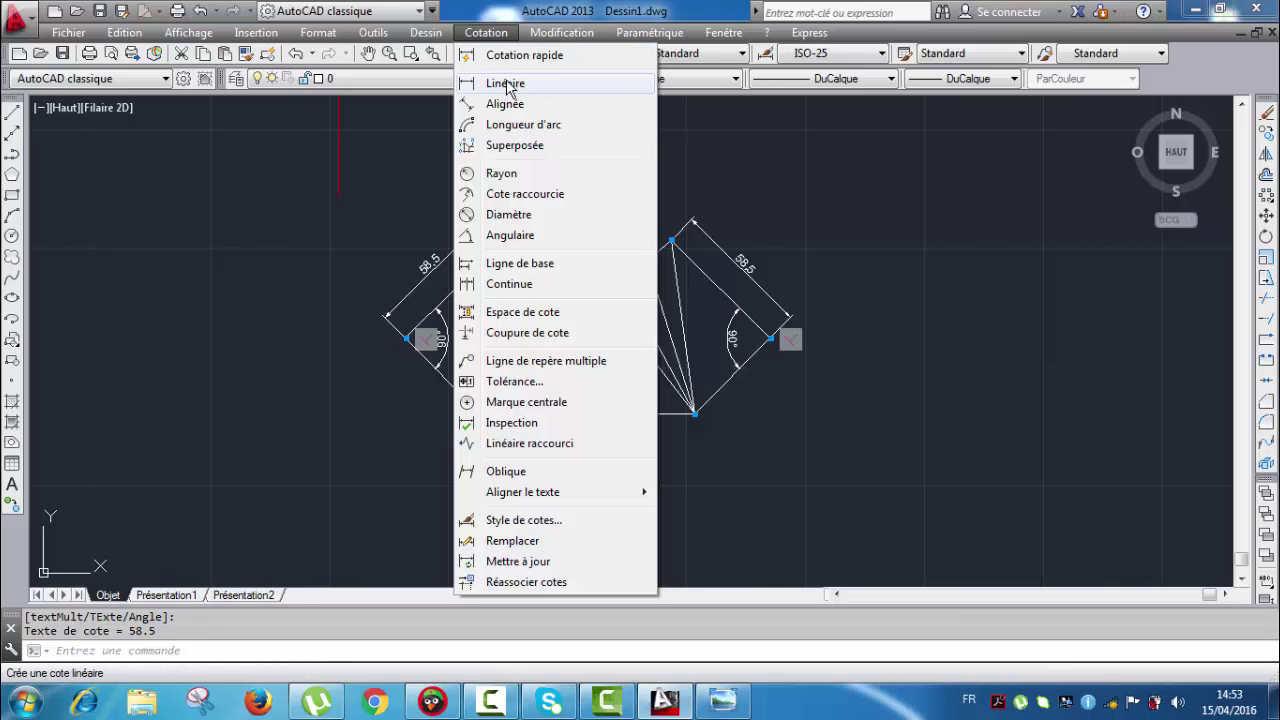
pyautogui.click(506, 86)
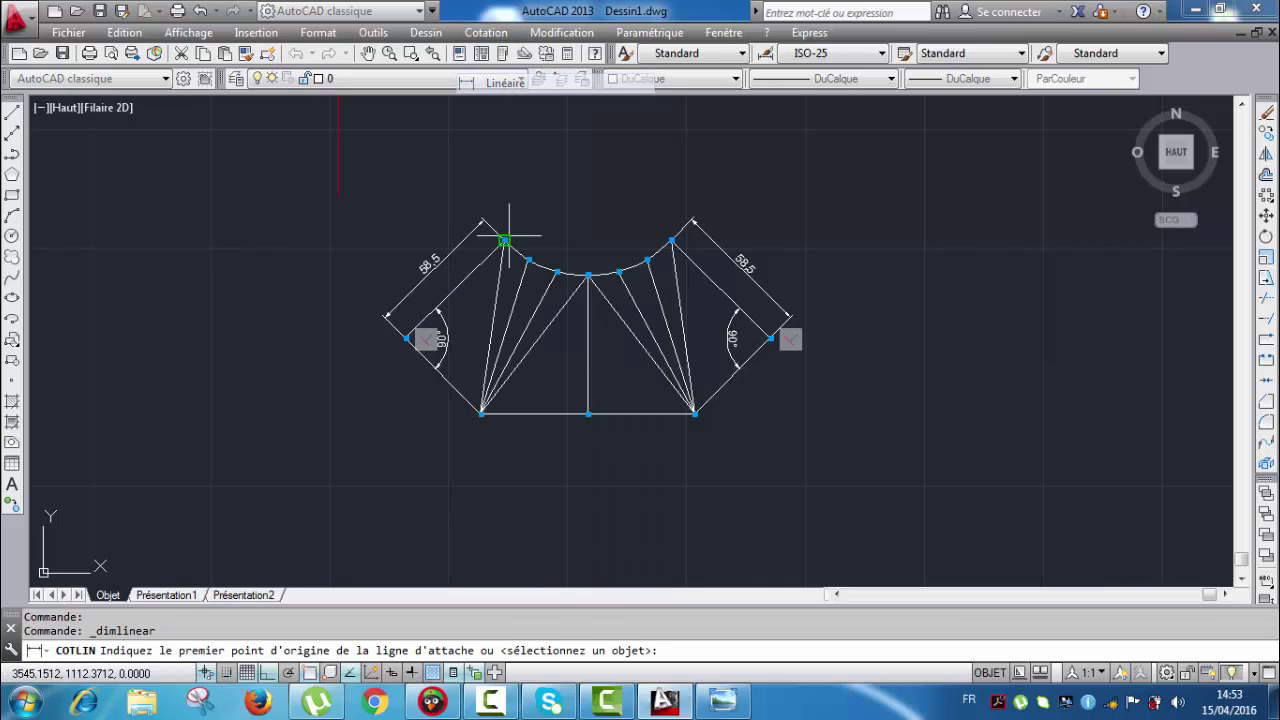
pyautogui.click(483, 412)
pyautogui.click(693, 413)
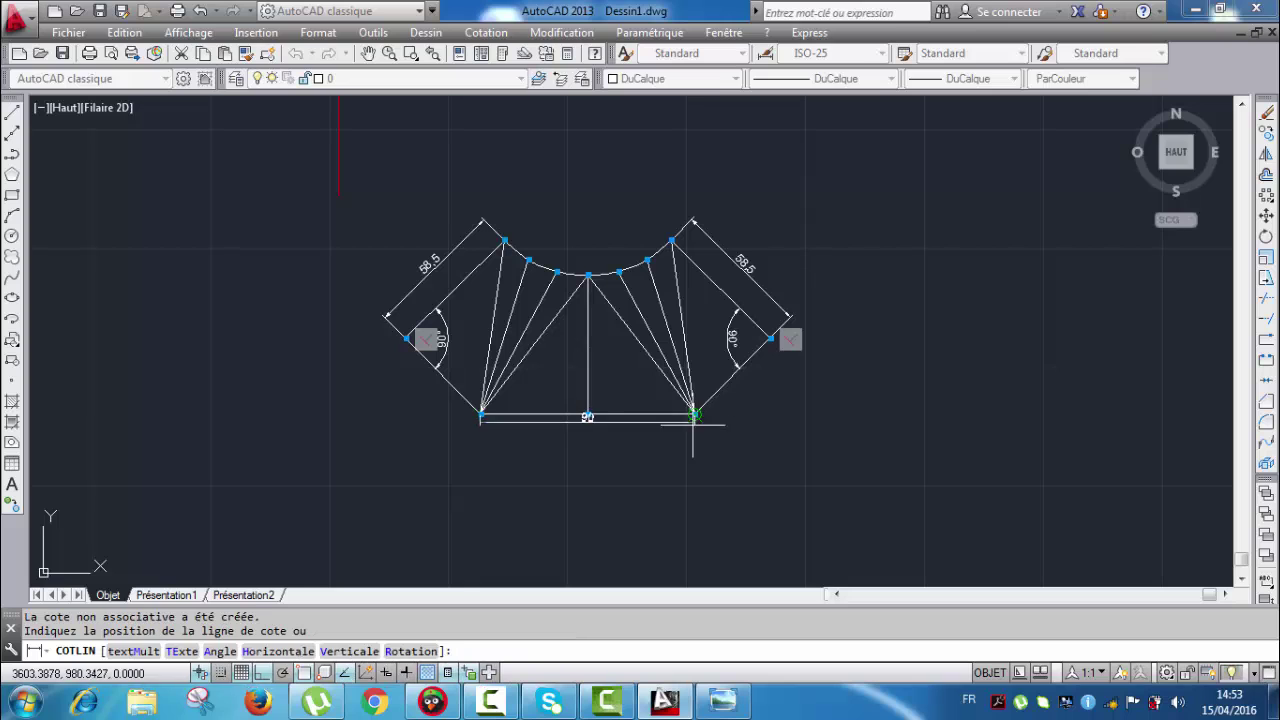
pyautogui.click(594, 441)
pyautogui.scroll(4, 595, 440)
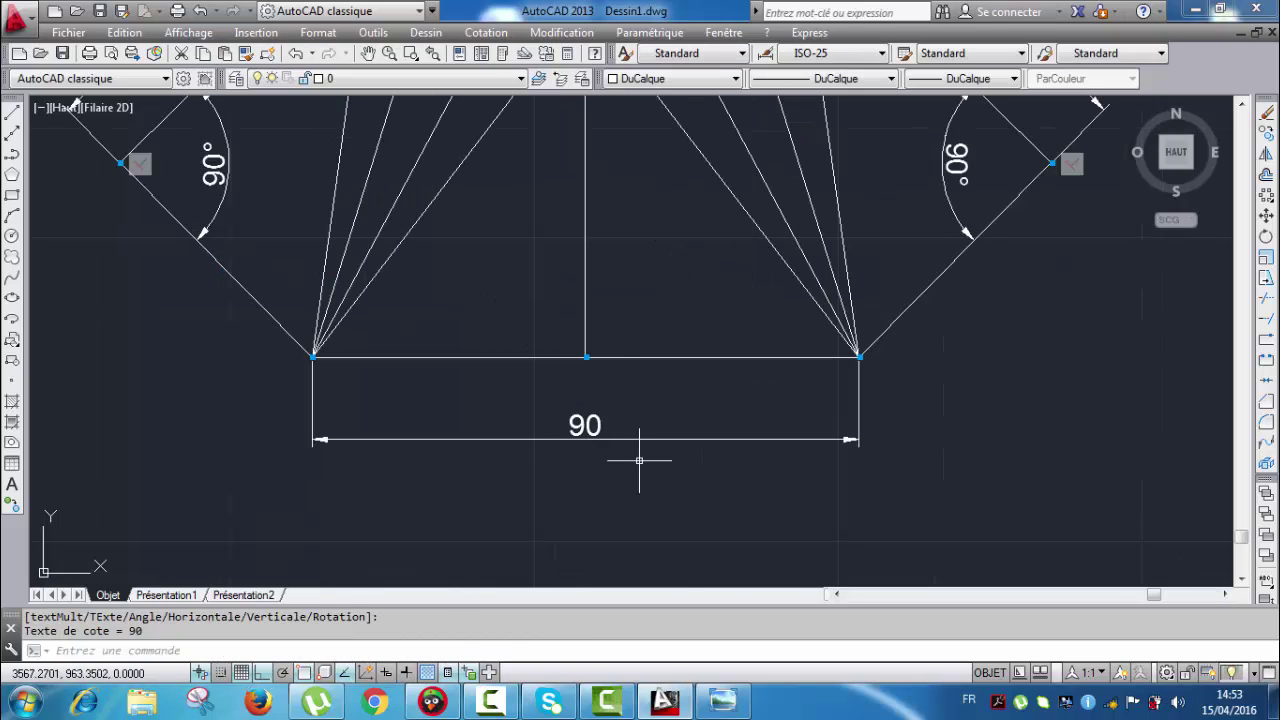
# Step: Examine the whole dimensioned flat pattern, including its base, sloping edges, right angles and curved upper edge
pyautogui.moveTo(601, 282); pyautogui.dragTo(586, 380, button='middle')
pyautogui.scroll(-2, 586, 380)
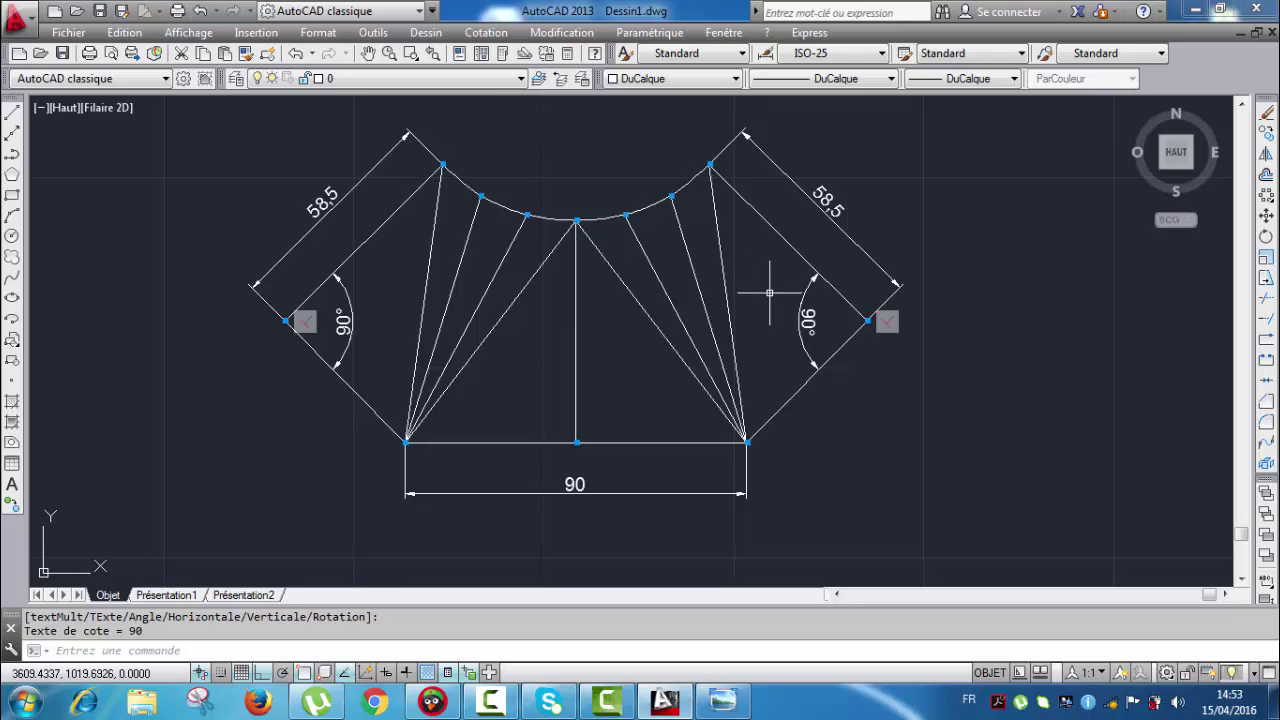
pyautogui.moveTo(768, 298); pyautogui.dragTo(772, 314, button='middle')
pyautogui.scroll(-2, 771, 314)
pyautogui.scroll(2, 772, 313)
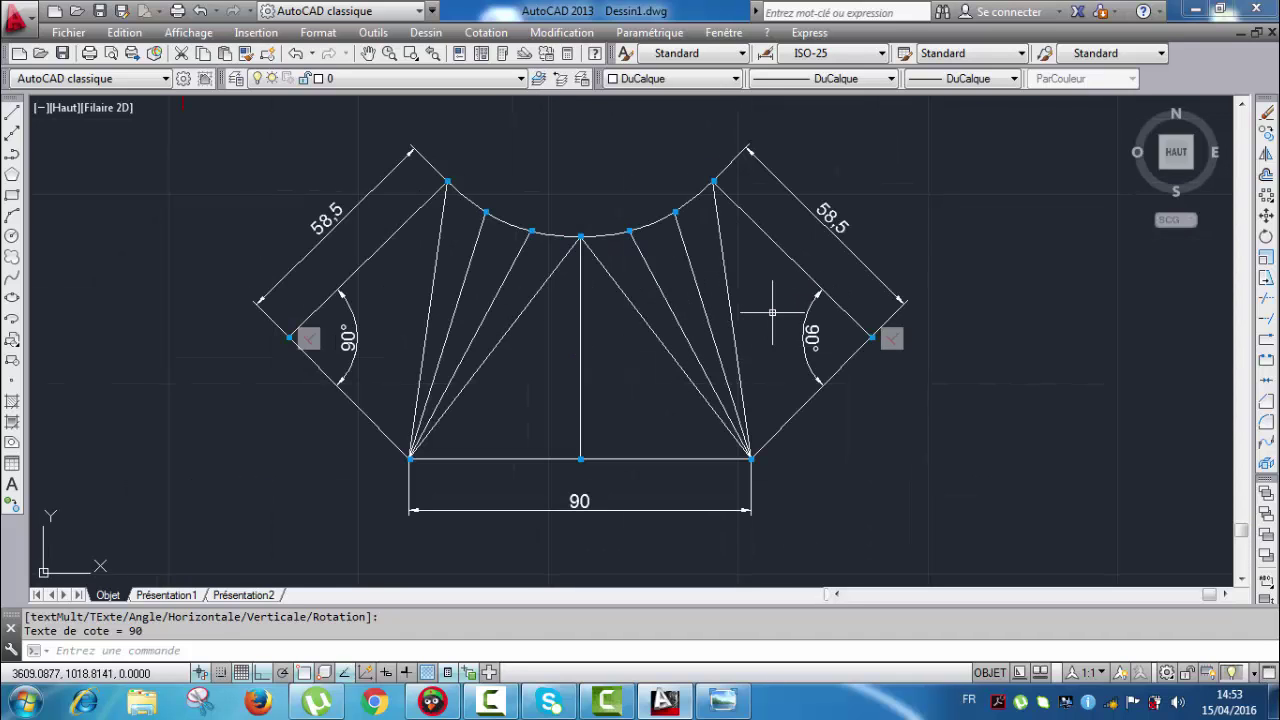
pyautogui.scroll(-1, 606, 194)
pyautogui.scroll(-1, 603, 194)
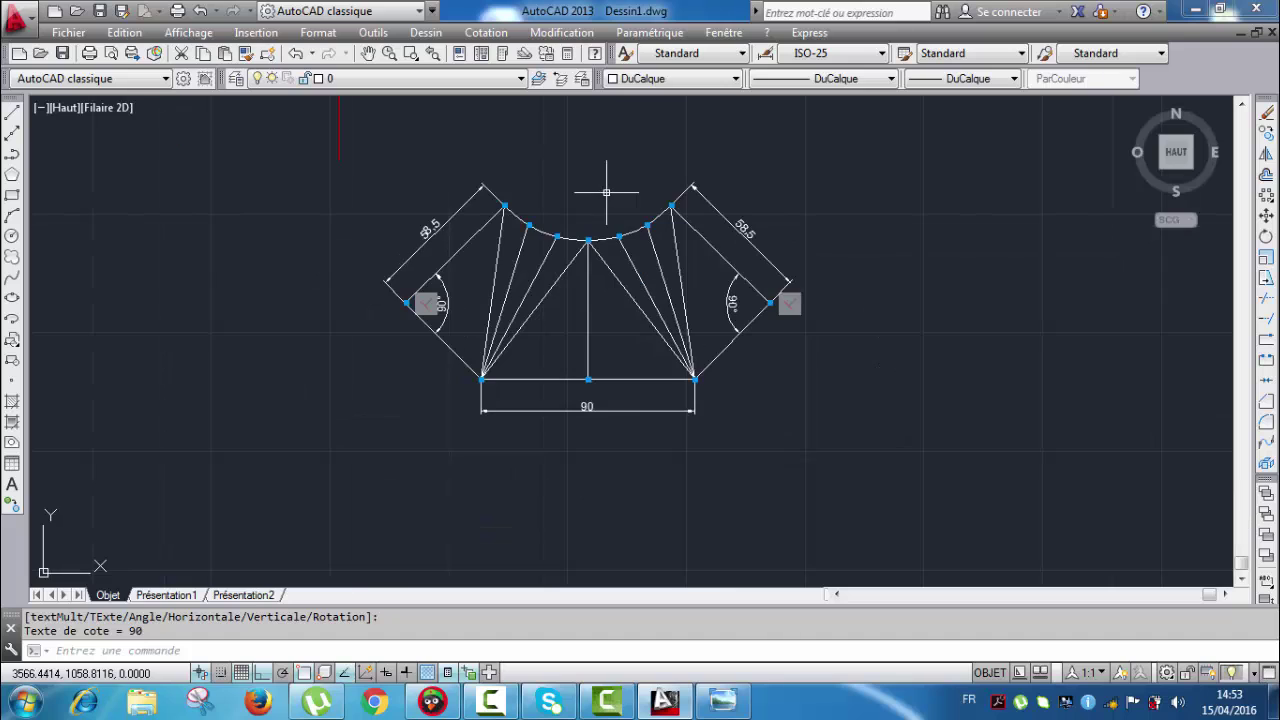
pyautogui.moveTo(716, 394); pyautogui.dragTo(631, 396, button='middle')
pyautogui.scroll(2, 586, 271)
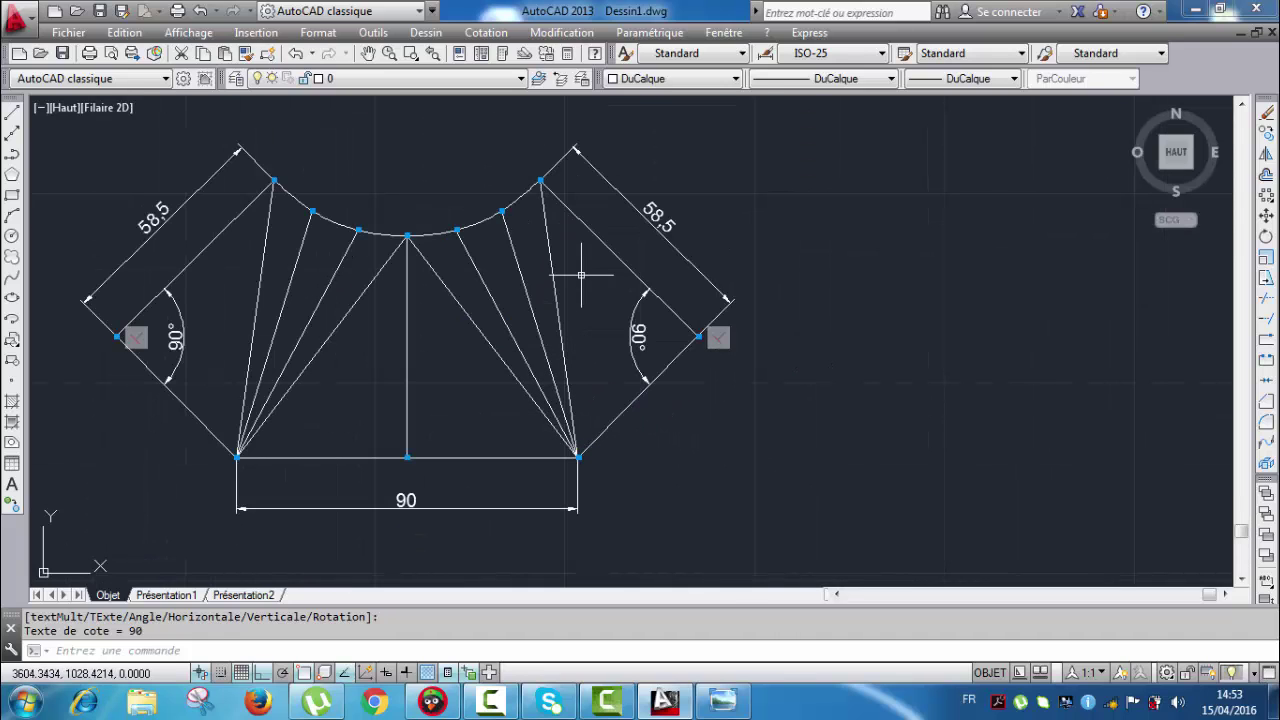
# Step: Switch to the reference image in the photo viewer and compare its dimensioned sketch with the flat pattern, then return to AutoCAD
pyautogui.click(723, 697)
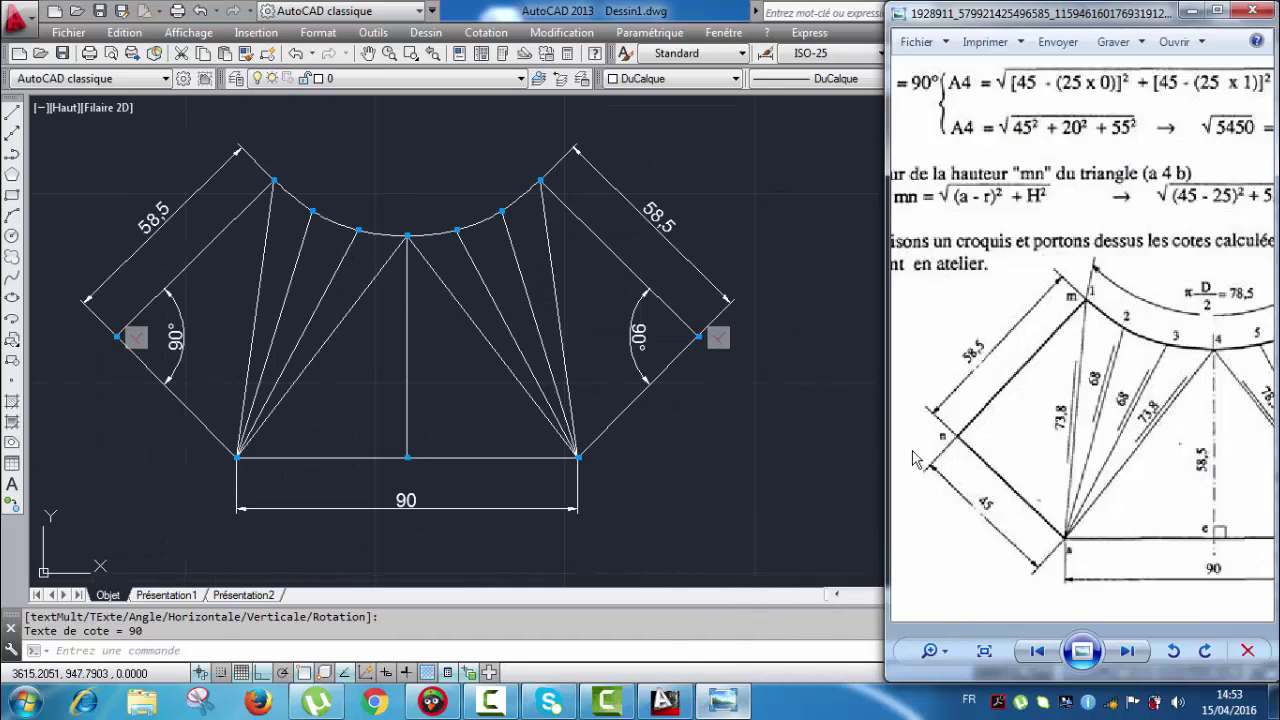
pyautogui.scroll(-2, 1140, 428)
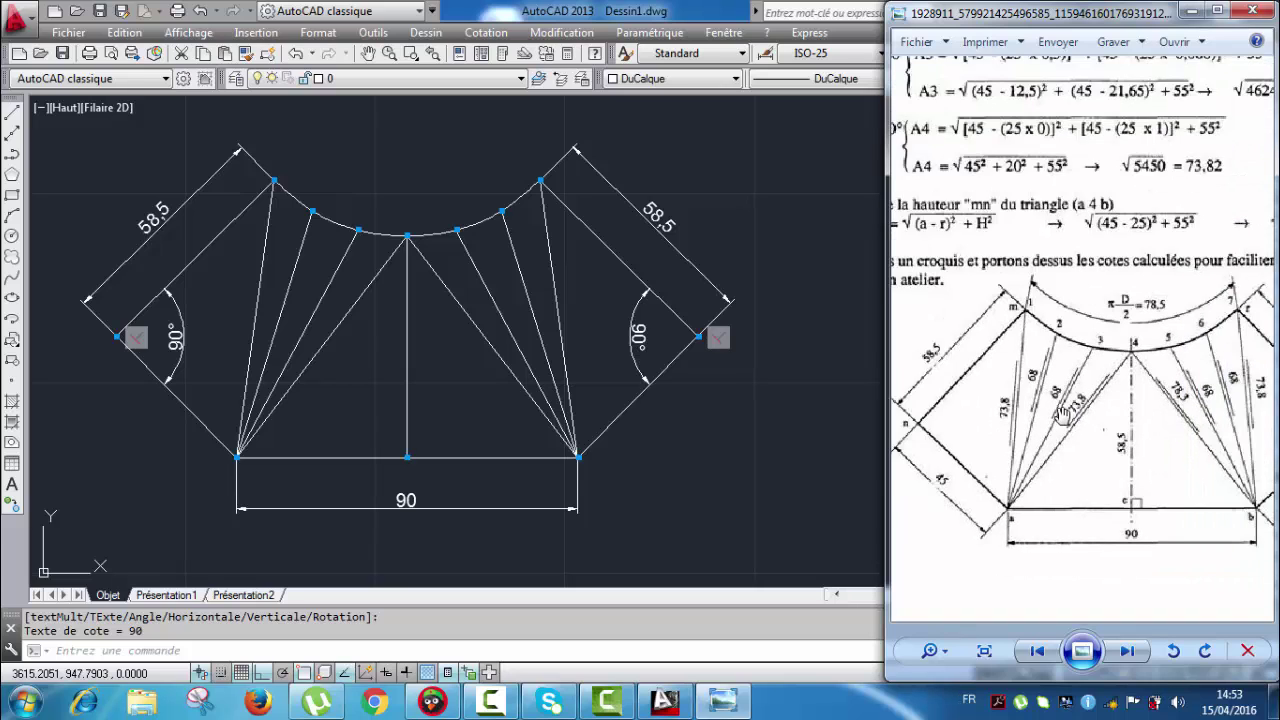
pyautogui.scroll(-1, 1062, 418)
pyautogui.scroll(1, 931, 382)
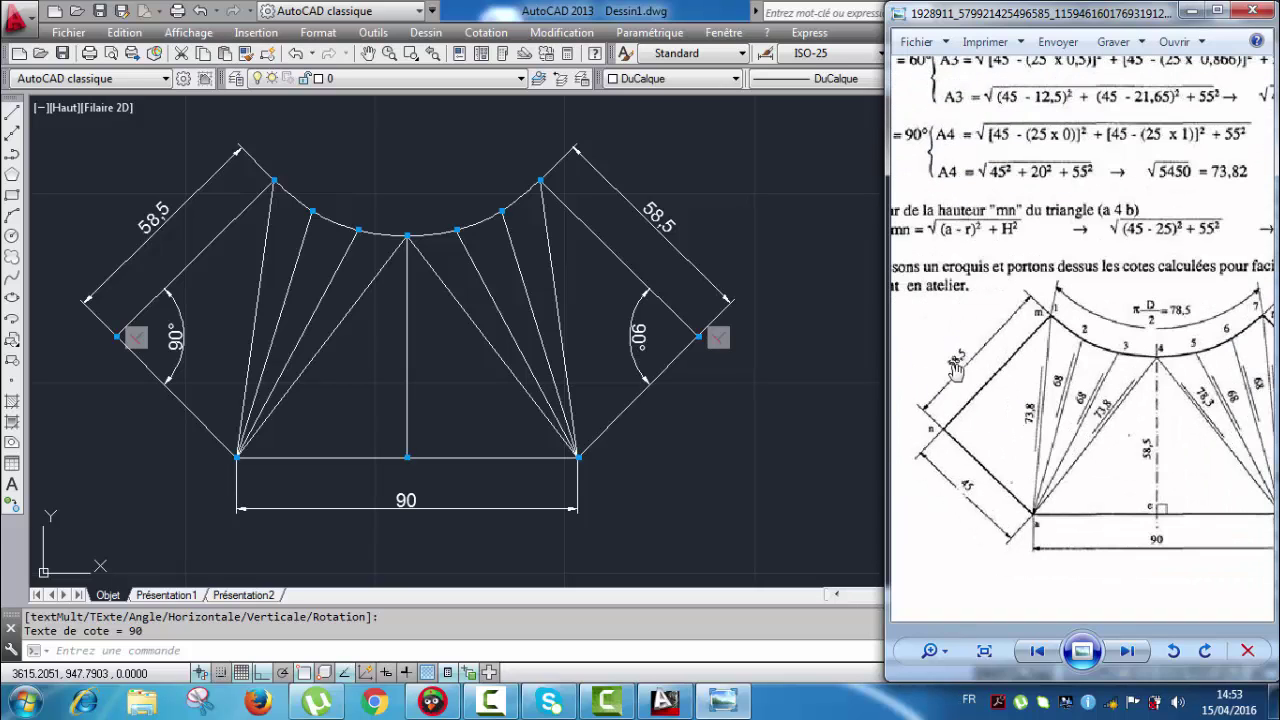
pyautogui.scroll(-3, 1130, 400)
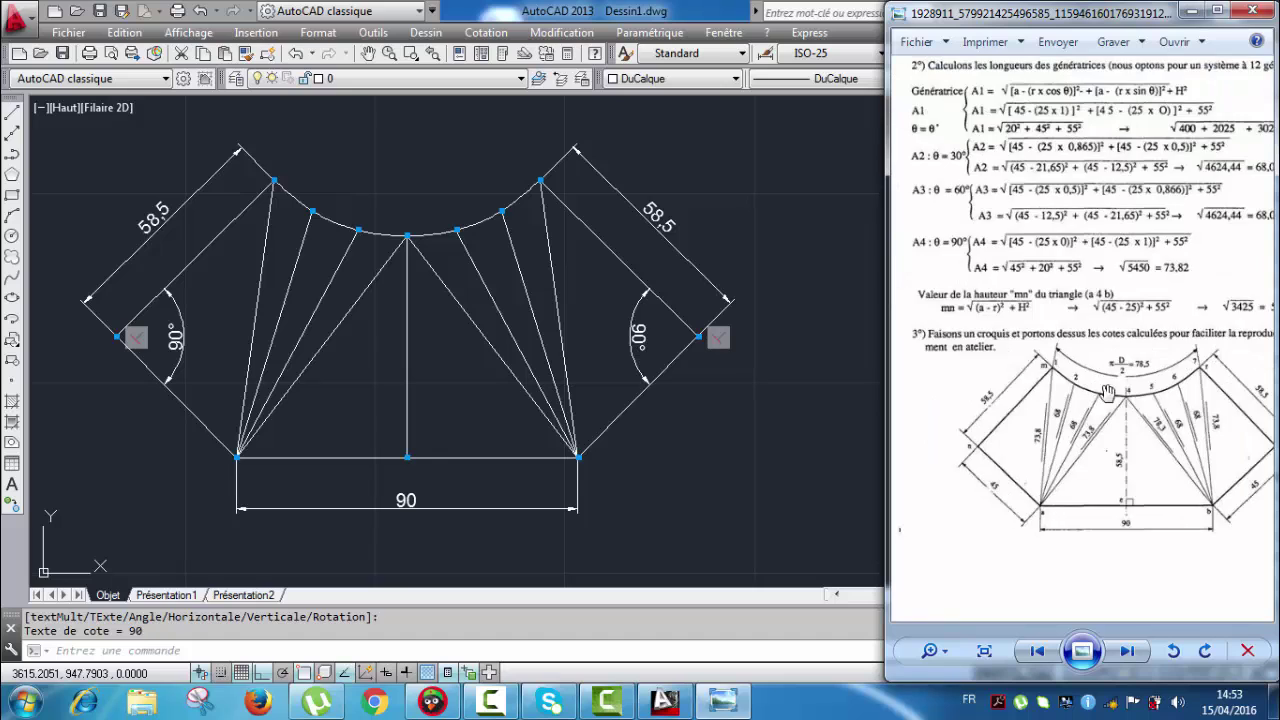
pyautogui.click(1191, 12)
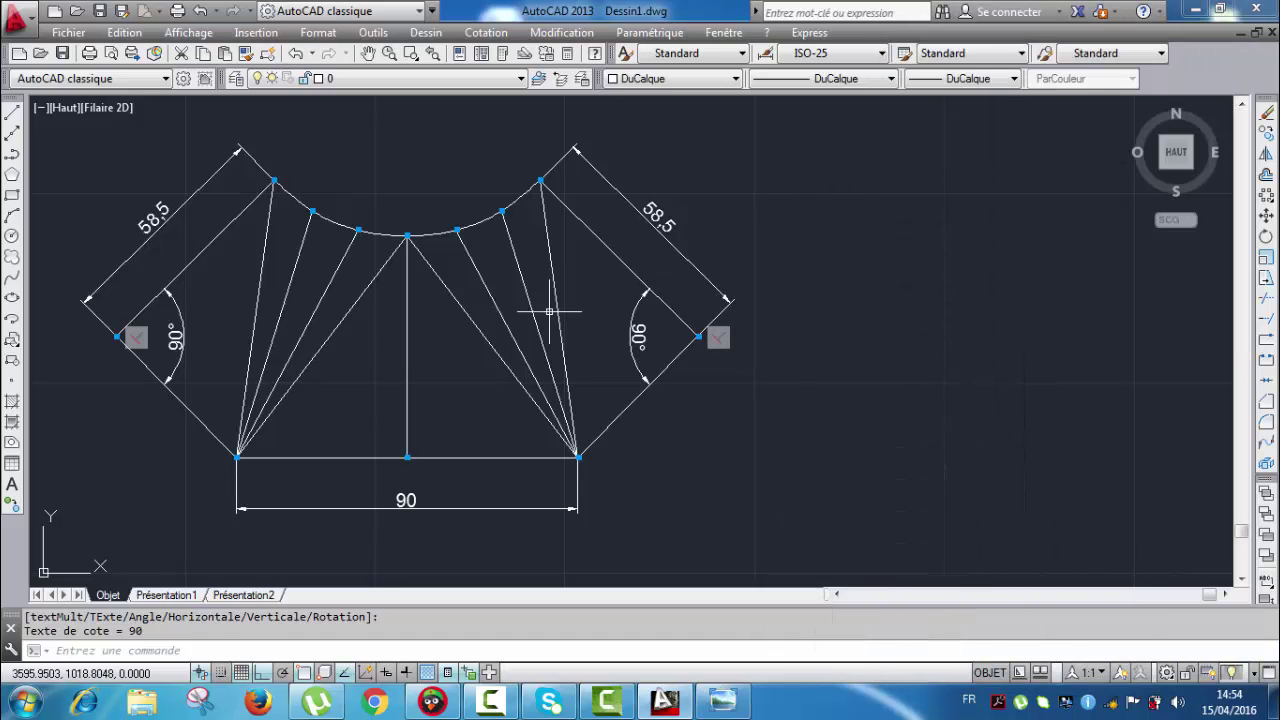
pyautogui.moveTo(540, 315); pyautogui.dragTo(665, 362, button='middle')
pyautogui.scroll(-4, 665, 362)
pyautogui.scroll(6, 665, 362)
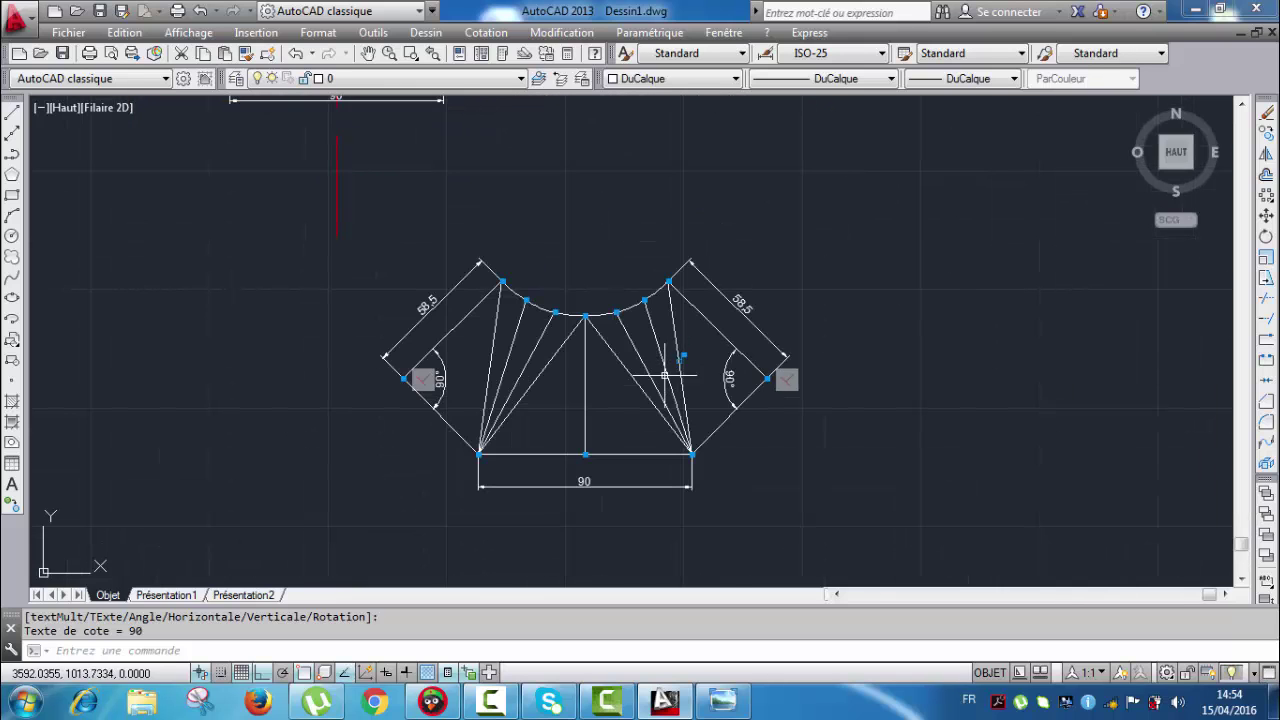
pyautogui.scroll(-3, 810, 350)
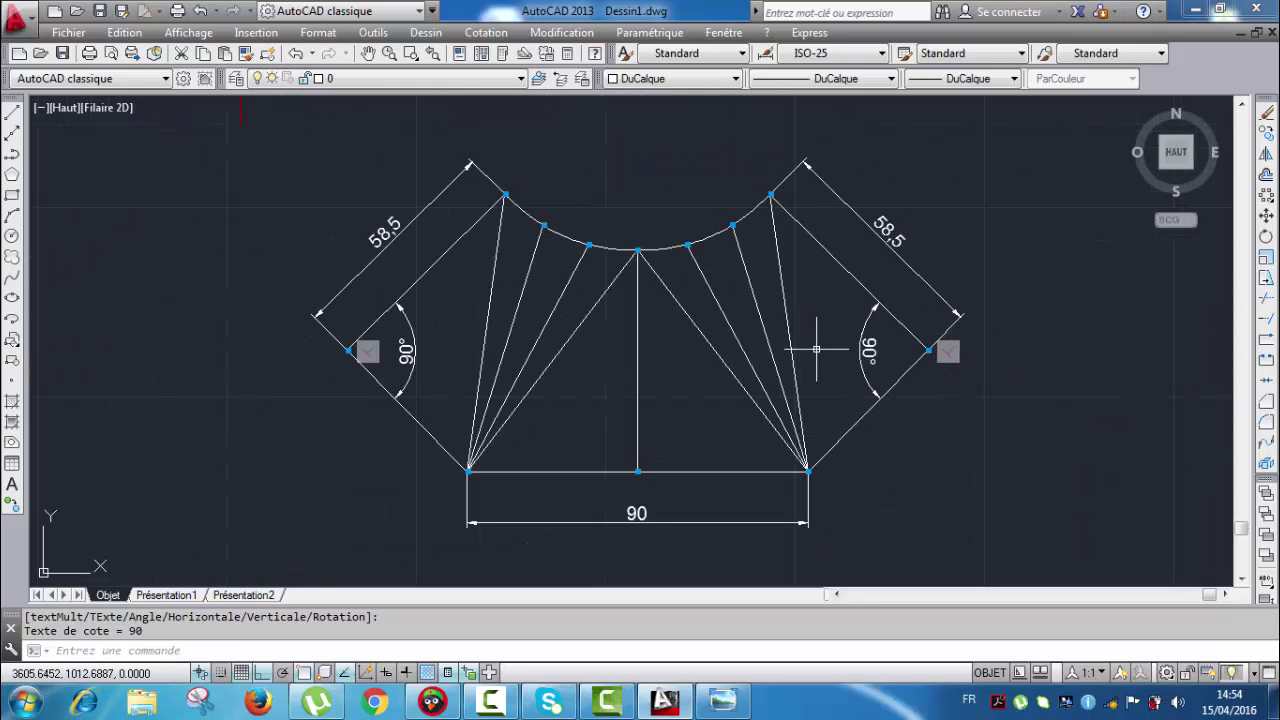